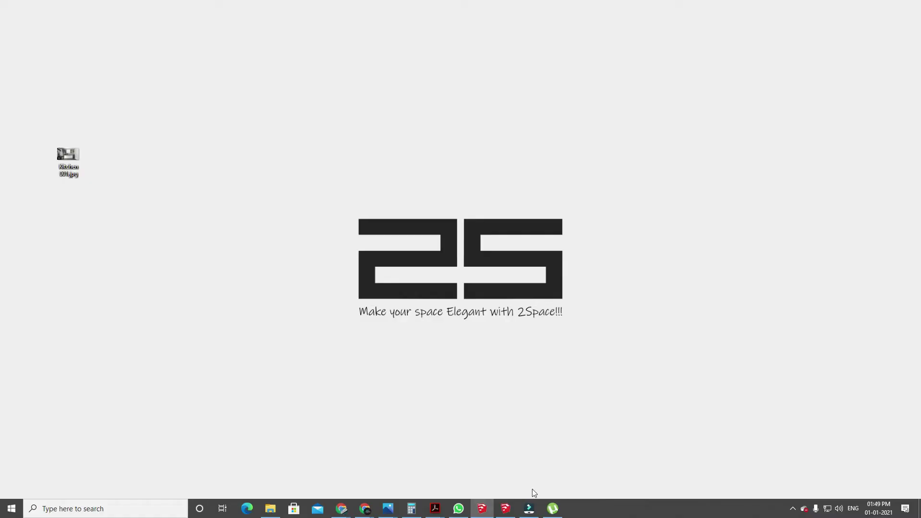
# Switch to the empty SketchUp model and draw a 6000 × 4000 mm ground rectangle starting at the origin.
pyautogui.click(505, 508)
pyautogui.moveTo(411, 219)
pyautogui.mouseDown(button='middle')
pyautogui.moveTo(329, 278)
pyautogui.moveTo(321, 271)
pyautogui.moveTo(393, 181)
pyautogui.moveTo(353, 191)
pyautogui.moveTo(498, 259)
pyautogui.moveTo(407, 192)
pyautogui.moveTo(407, 239)
pyautogui.mouseUp(button='middle')
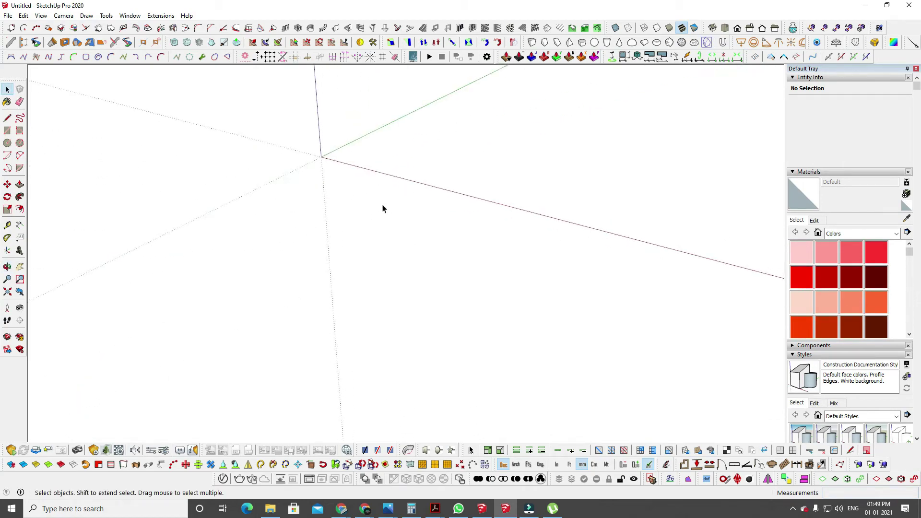
pyautogui.press('r')
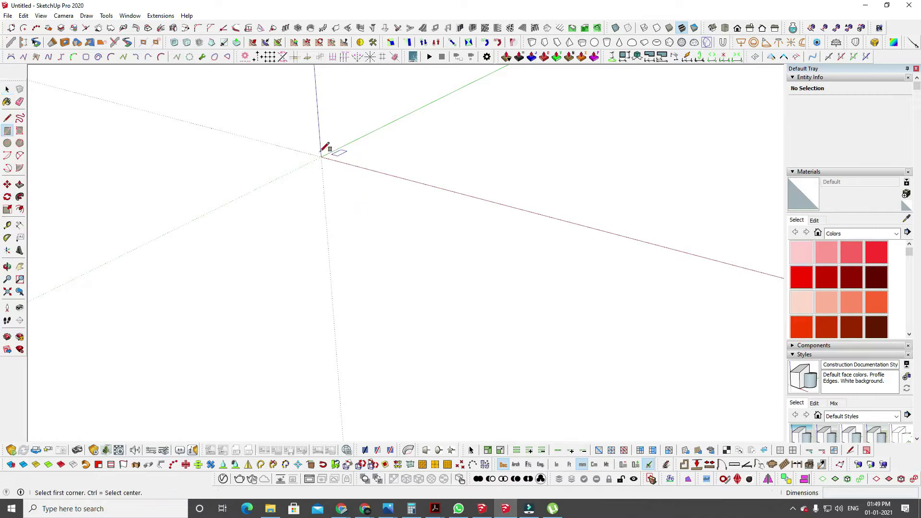
pyautogui.click(322, 157)
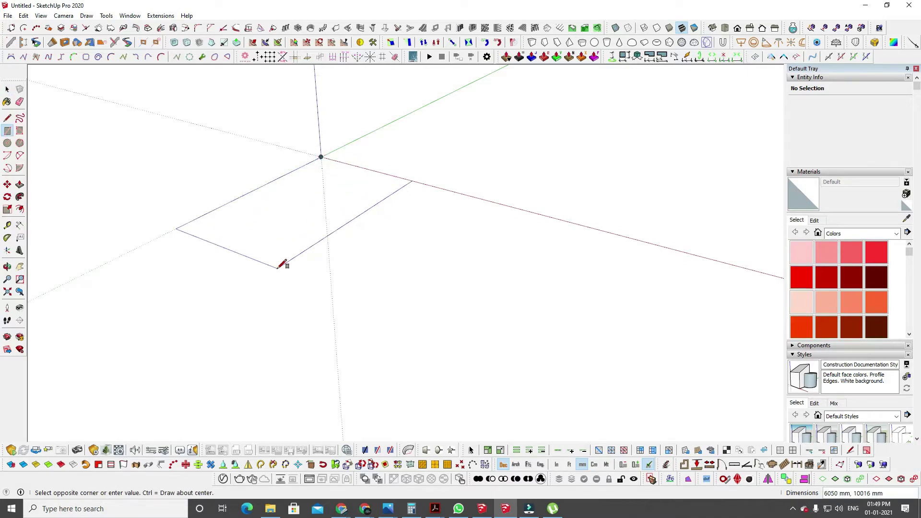
pyautogui.write('6000,4000')
pyautogui.press('Return')
# Rotate the whole rectangle about its corner at the origin so its long side lies along the green axis.
pyautogui.moveTo(311, 288); pyautogui.dragTo(404, 386, button='middle')
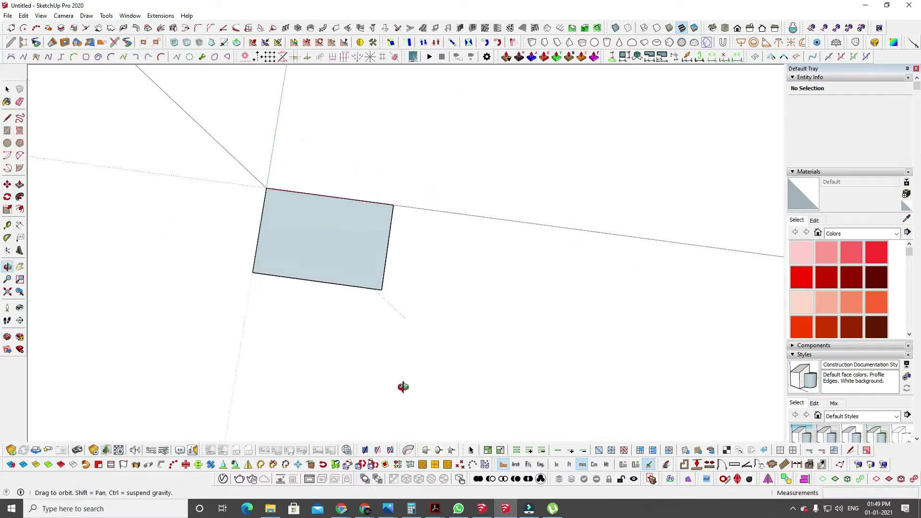
pyautogui.scroll(3, 358, 216)
pyautogui.press('space')
pyautogui.scroll(2, 337, 234)
pyautogui.doubleClick(326, 252)
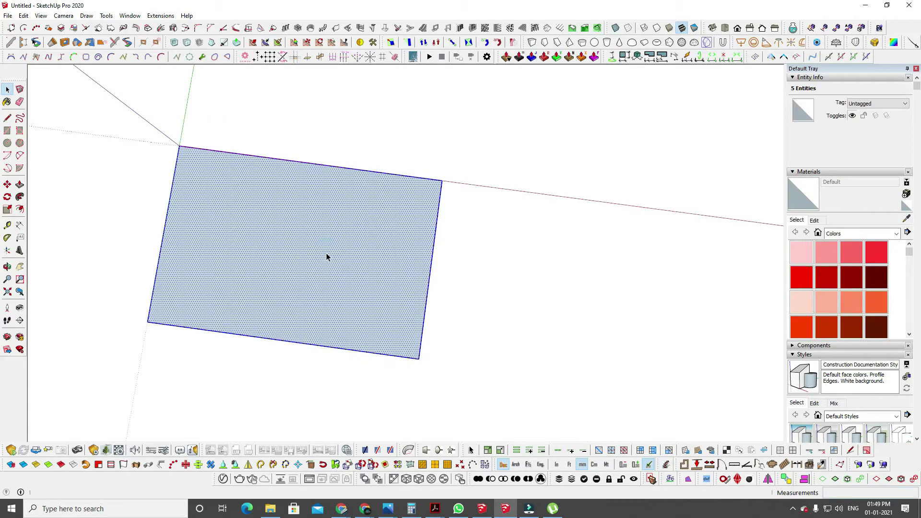
pyautogui.press('q')
pyautogui.click(179, 146)
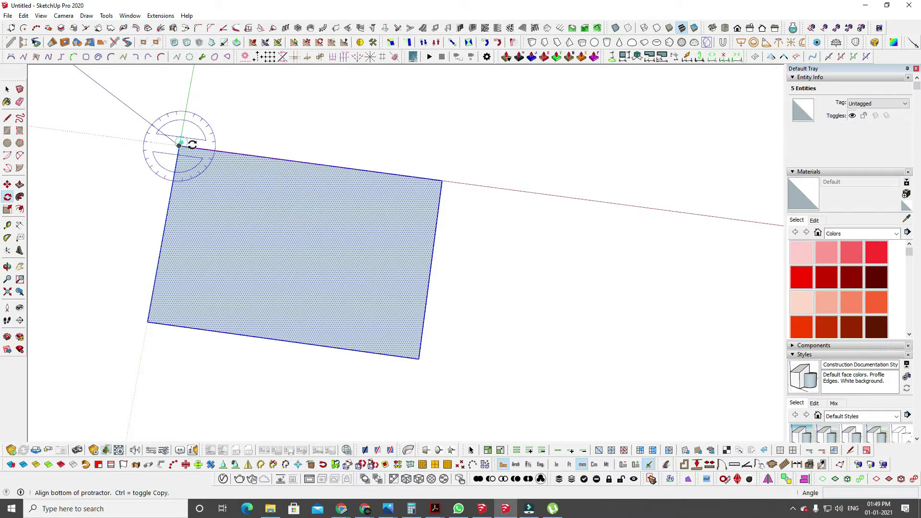
pyautogui.click(190, 114)
# Offset the rectangle's outline 200 mm inward and delete the inner face to leave the wall footprint.
pyautogui.moveTo(217, 162); pyautogui.dragTo(267, 211, button='middle')
pyautogui.scroll(-2, 265, 175)
pyautogui.press('f')
pyautogui.click(242, 204)
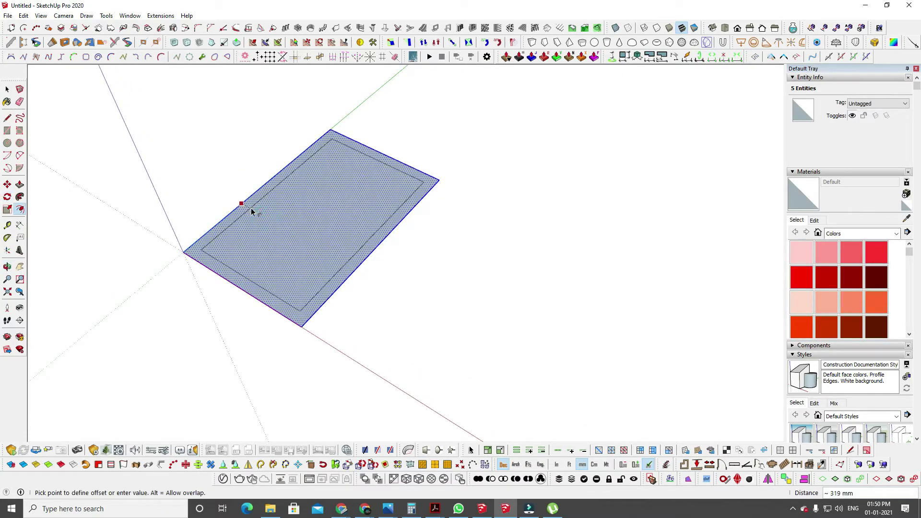
pyautogui.click(252, 209)
pyautogui.write('200')
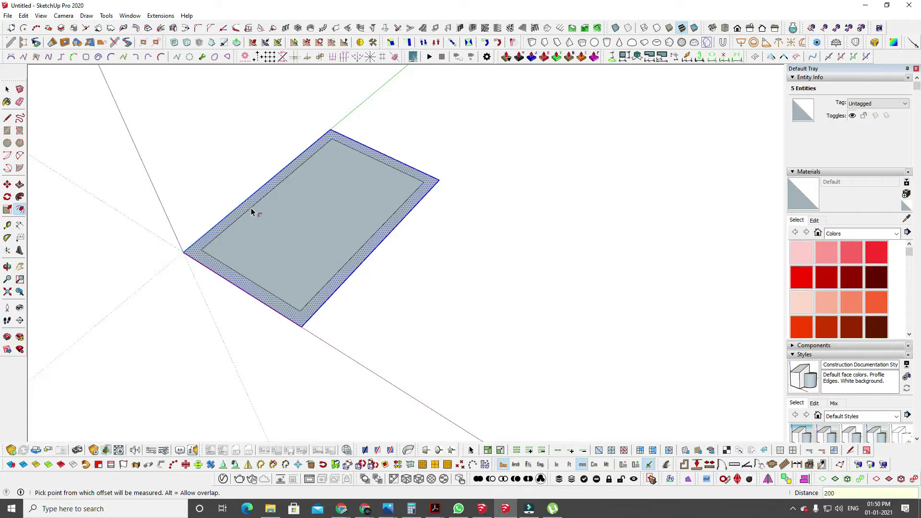
pyautogui.press('Return')
pyautogui.press('space')
pyautogui.click(317, 191)
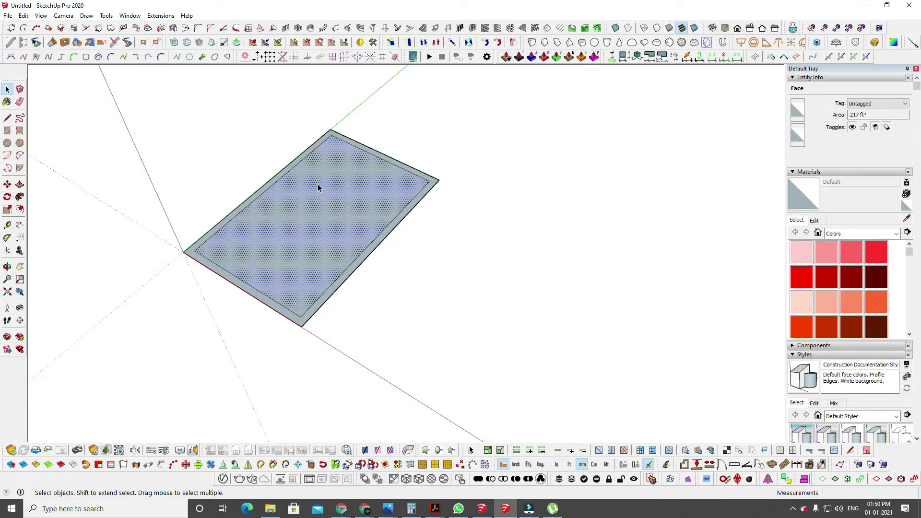
pyautogui.press('Delete')
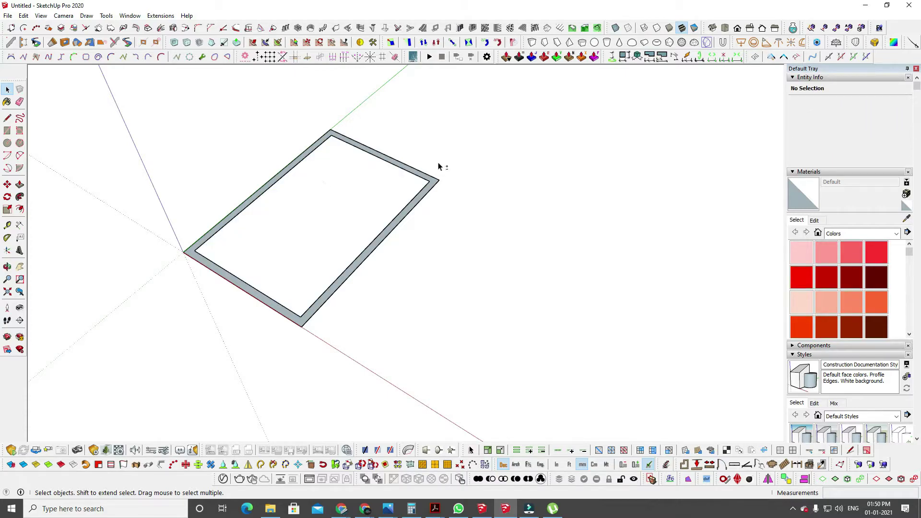
# Push/Pull the wall footprint up to a height of 3000 mm.
pyautogui.moveTo(438, 166); pyautogui.dragTo(257, 239, button='middle')
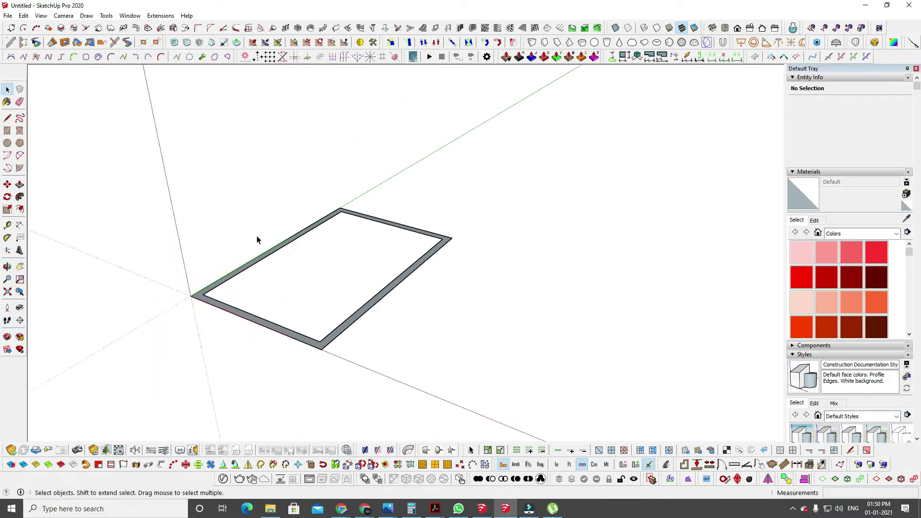
pyautogui.press('p')
pyautogui.click(251, 267)
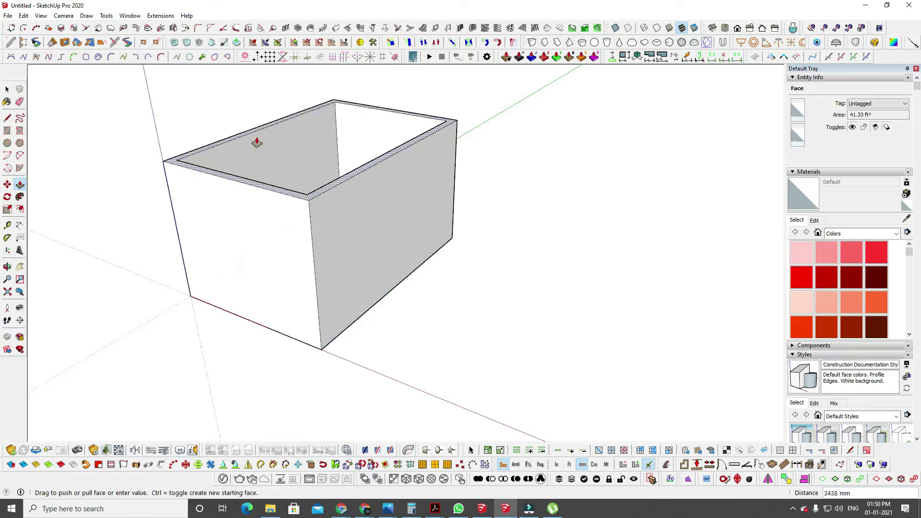
pyautogui.write('3000')
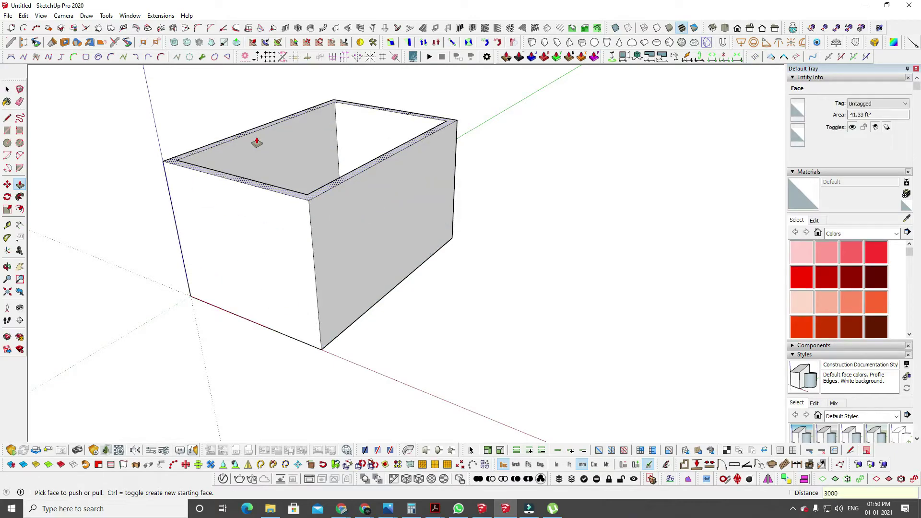
pyautogui.press('Return')
# Select all connected wall geometry and make it a group.
pyautogui.moveTo(253, 258); pyautogui.dragTo(366, 272, button='middle')
pyautogui.press('space')
pyautogui.click(401, 201)
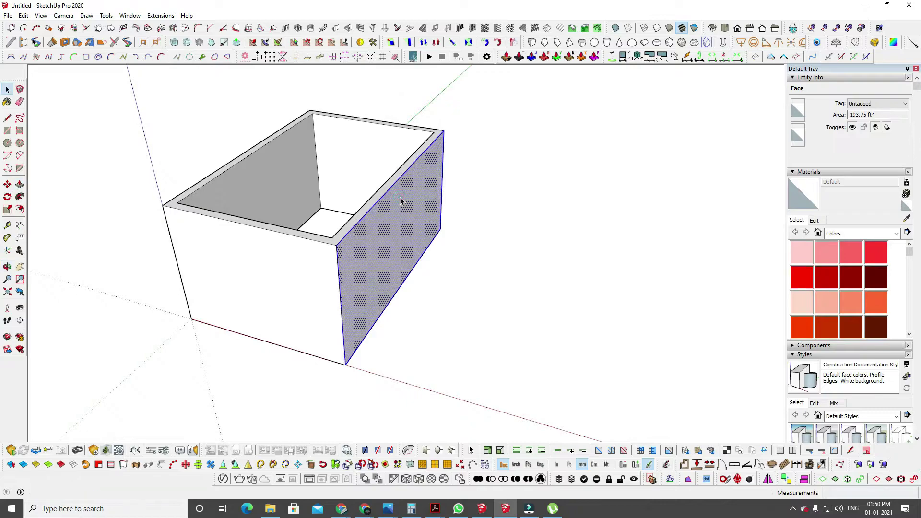
pyautogui.tripleClick(401, 200)
pyautogui.press('g')
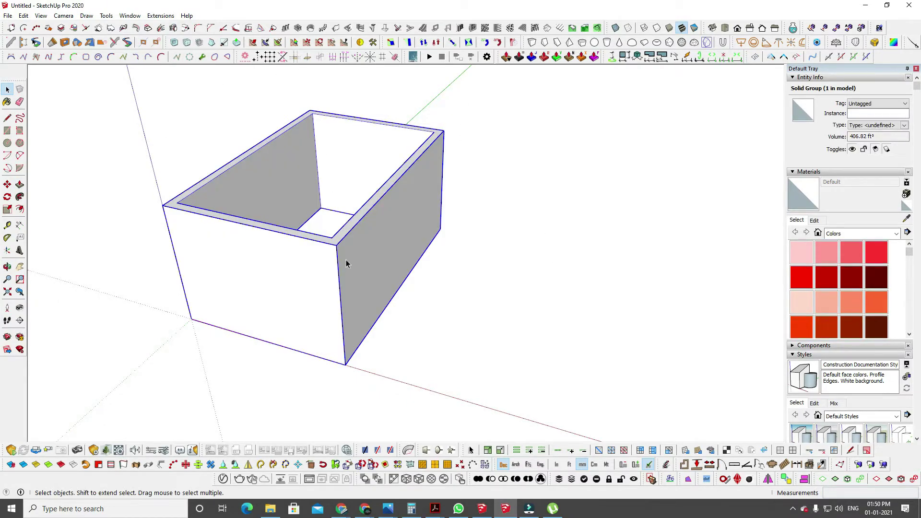
pyautogui.moveTo(318, 259); pyautogui.dragTo(136, 231, button='middle')
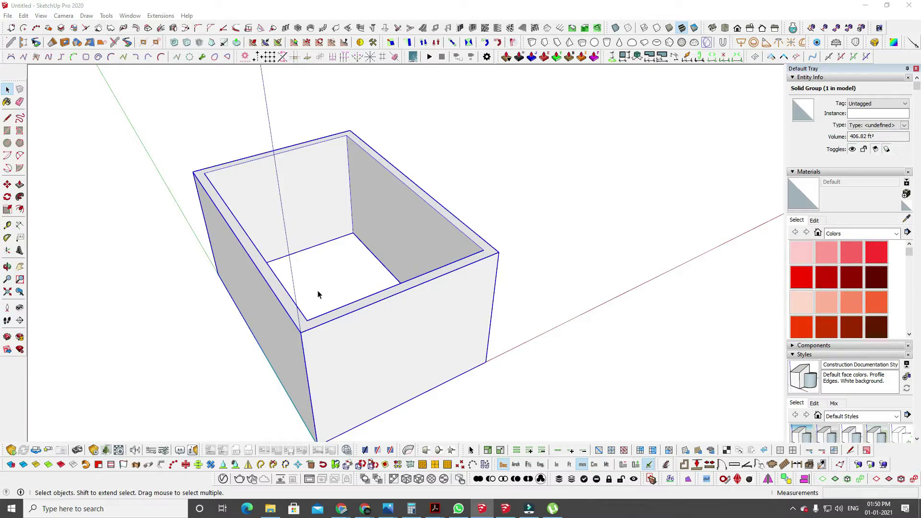
pyautogui.moveTo(246, 272); pyautogui.dragTo(387, 289, button='middle')
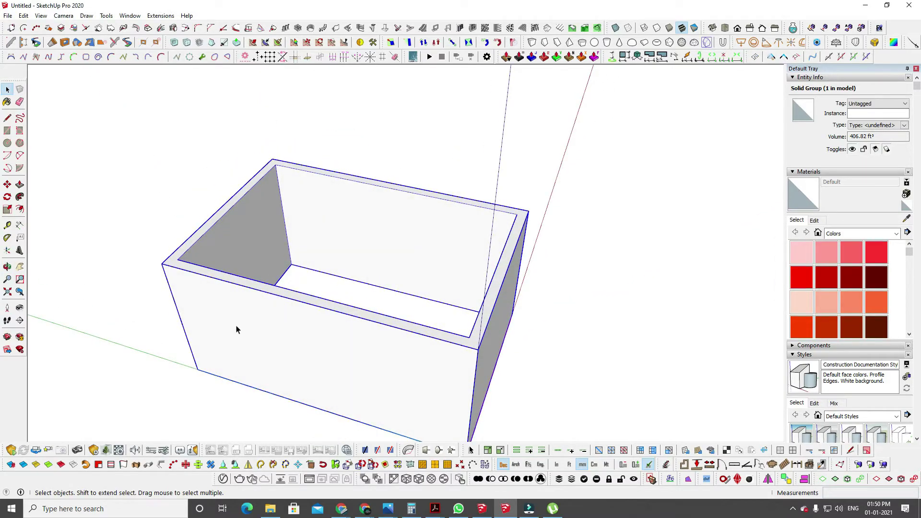
pyautogui.moveTo(259, 293); pyautogui.dragTo(186, 269, button='middle')
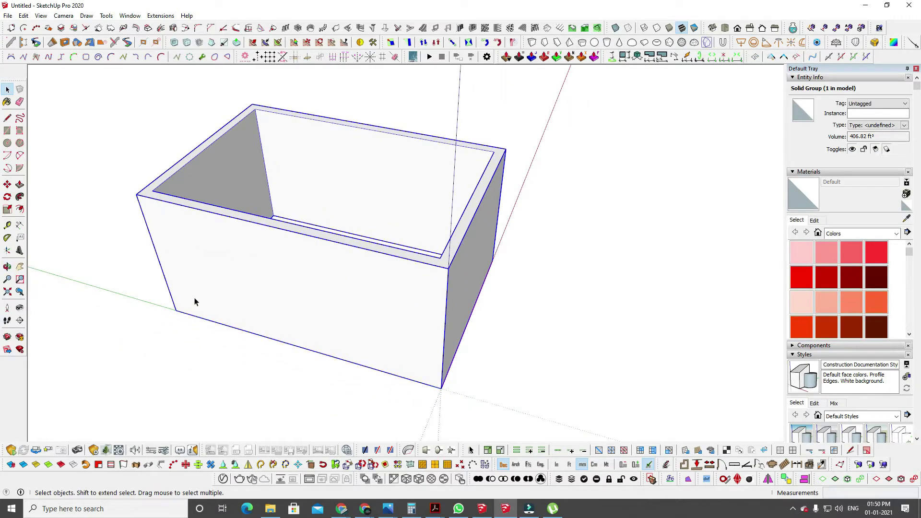
pyautogui.moveTo(185, 319); pyautogui.dragTo(181, 294, button='middle')
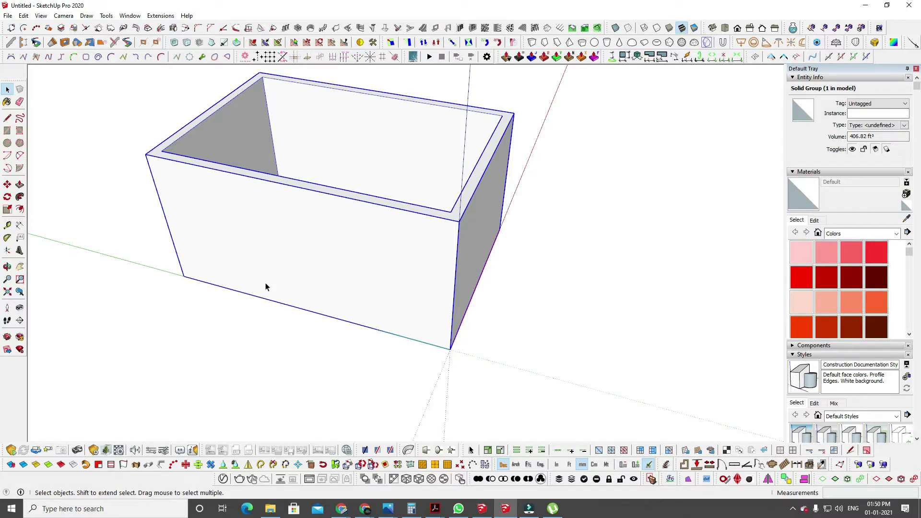
pyautogui.moveTo(265, 287); pyautogui.dragTo(150, 172, button='middle')
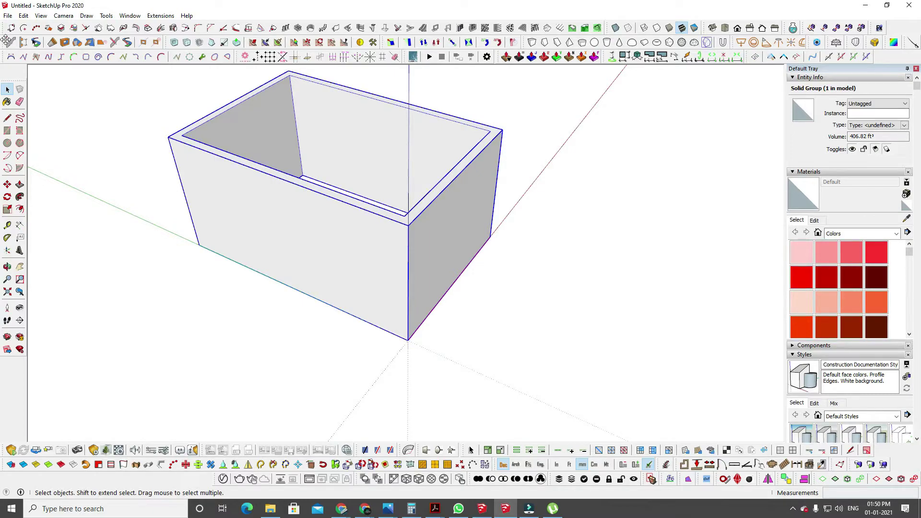
# Float the Profile Builder 3 toolbar over the model and dock it back in its original row.
pyautogui.moveTo(5, 44); pyautogui.dragTo(101, 140)
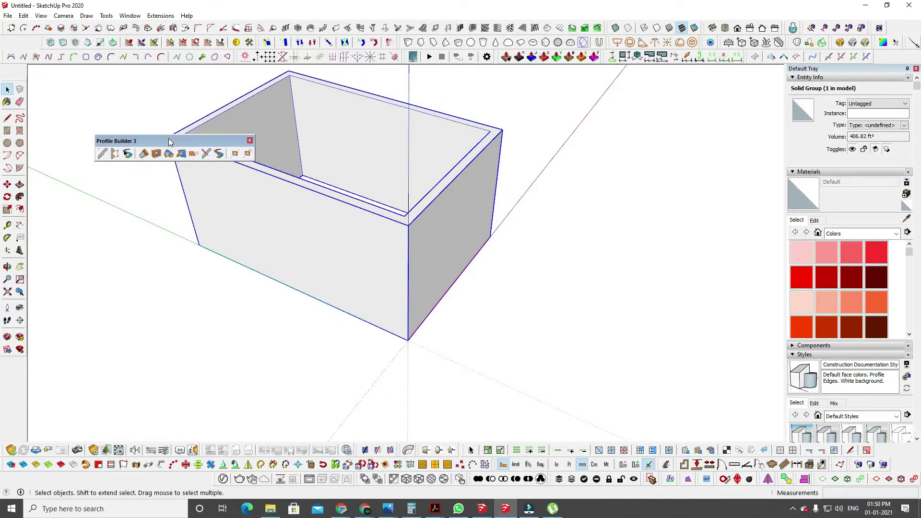
pyautogui.moveTo(176, 145); pyautogui.dragTo(72, 80)
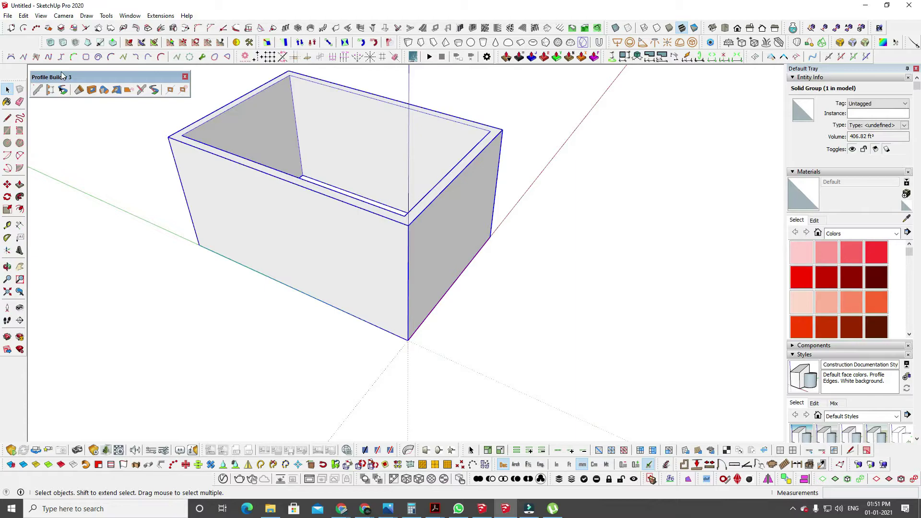
pyautogui.moveTo(63, 78); pyautogui.dragTo(62, 73)
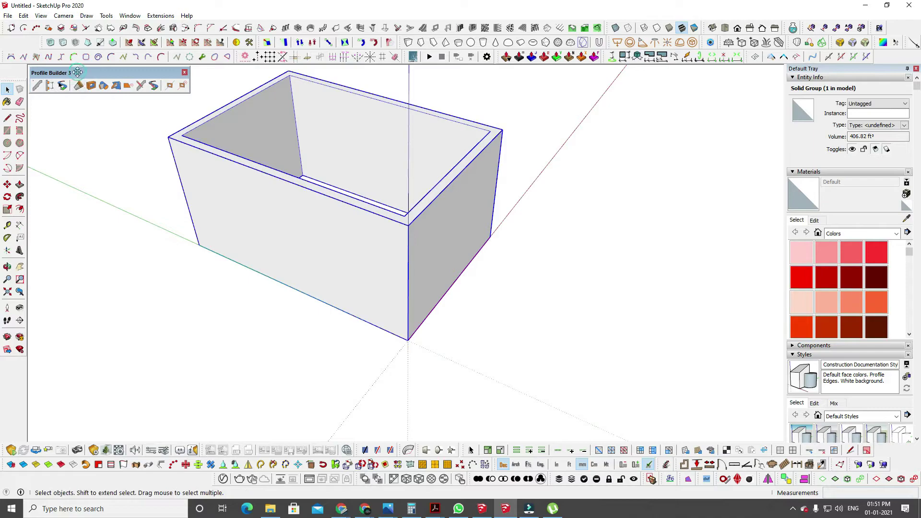
pyautogui.moveTo(74, 73); pyautogui.dragTo(22, 43)
# Place a vertical guide 900 mm from the edge farthest from the origin on the long outer wall along the green axis.
pyautogui.moveTo(252, 174)
pyautogui.mouseDown(button='middle')
pyautogui.moveTo(261, 212)
pyautogui.moveTo(254, 196)
pyautogui.moveTo(237, 208)
pyautogui.moveTo(251, 192)
pyautogui.mouseUp(button='middle')
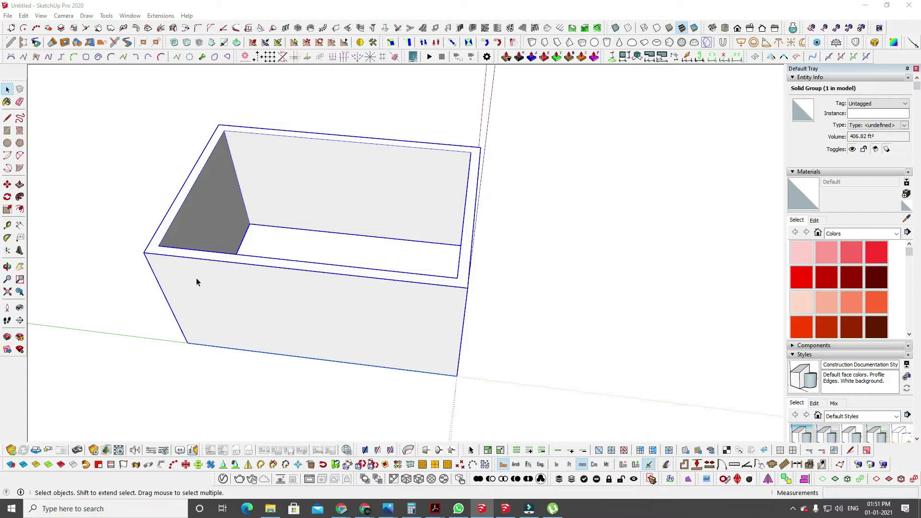
pyautogui.moveTo(291, 354); pyautogui.dragTo(295, 259, button='middle')
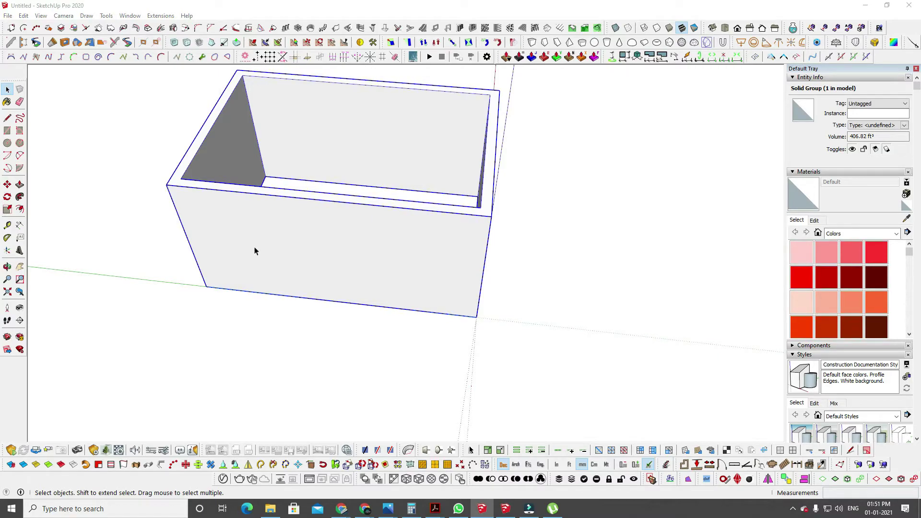
pyautogui.moveTo(191, 231); pyautogui.dragTo(214, 222, button='middle')
pyautogui.press('t')
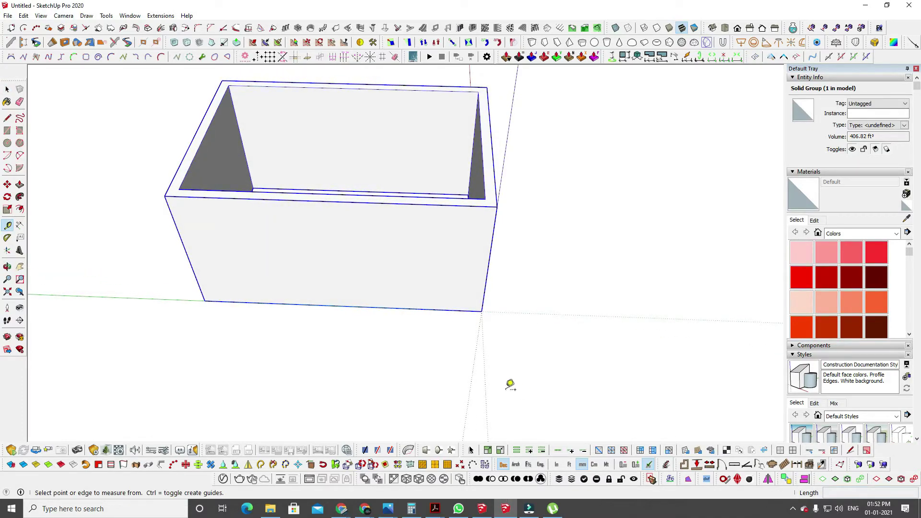
pyautogui.click(171, 213)
pyautogui.write('90')
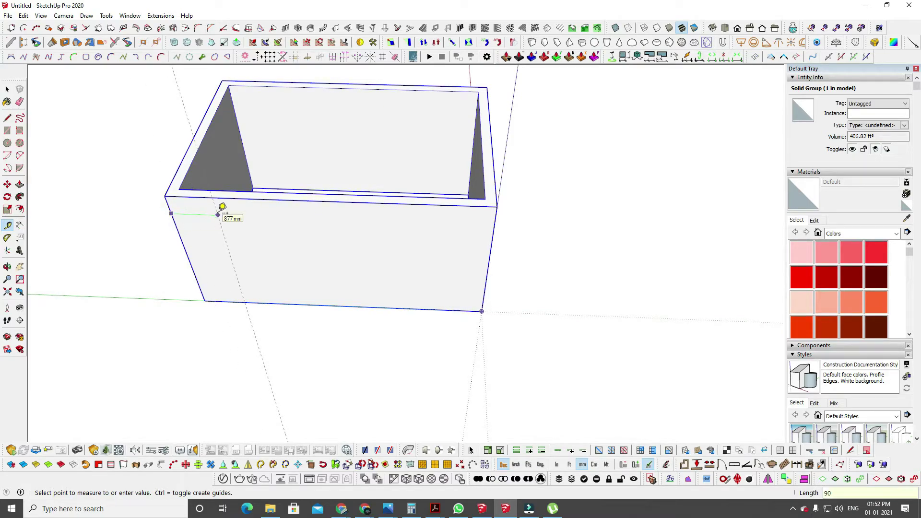
pyautogui.write('0')
pyautogui.press('Return')
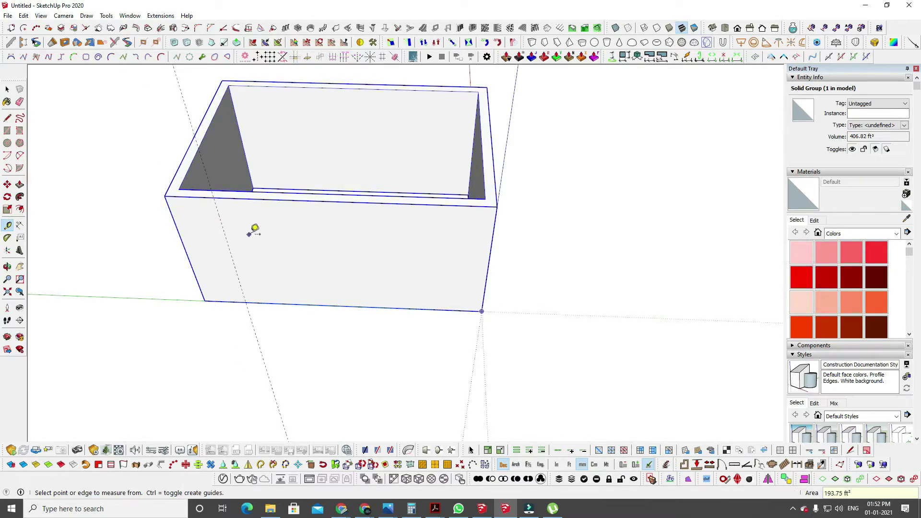
# Add a second vertical guide on the same long wall, 2370 mm from the first guide towards the origin.
pyautogui.click(223, 231)
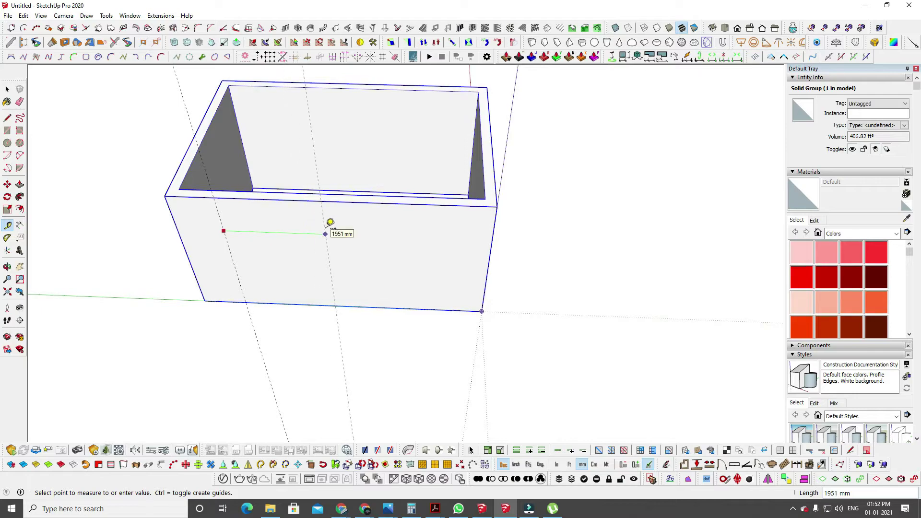
pyautogui.write('2370')
pyautogui.press('Return')
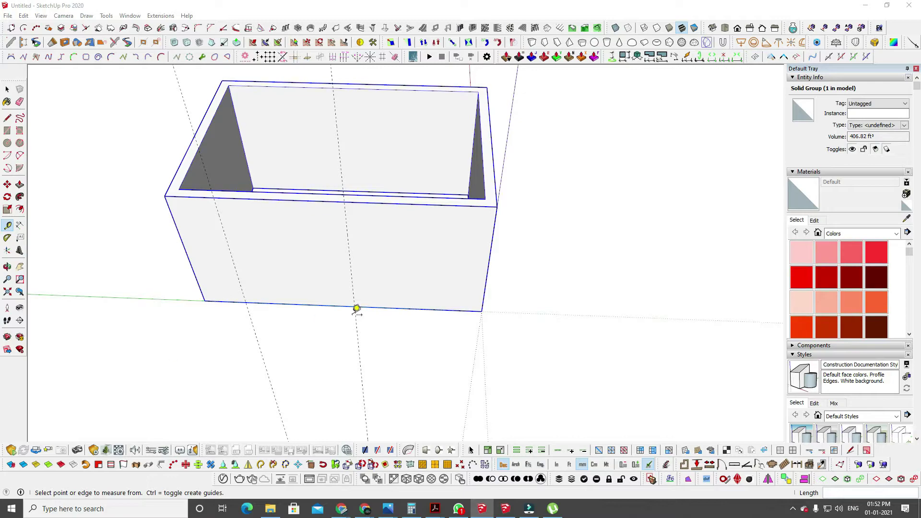
# Place a horizontal guide 2600 mm above the inner bottom edge of the long wall along the green axis.
pyautogui.moveTo(356, 309); pyautogui.dragTo(316, 235, button='middle')
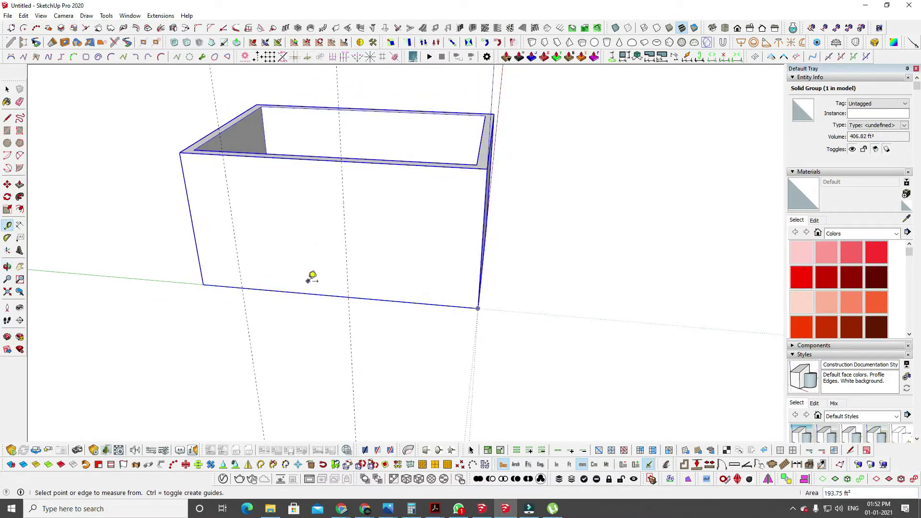
pyautogui.moveTo(333, 203); pyautogui.dragTo(1, 283, button='middle')
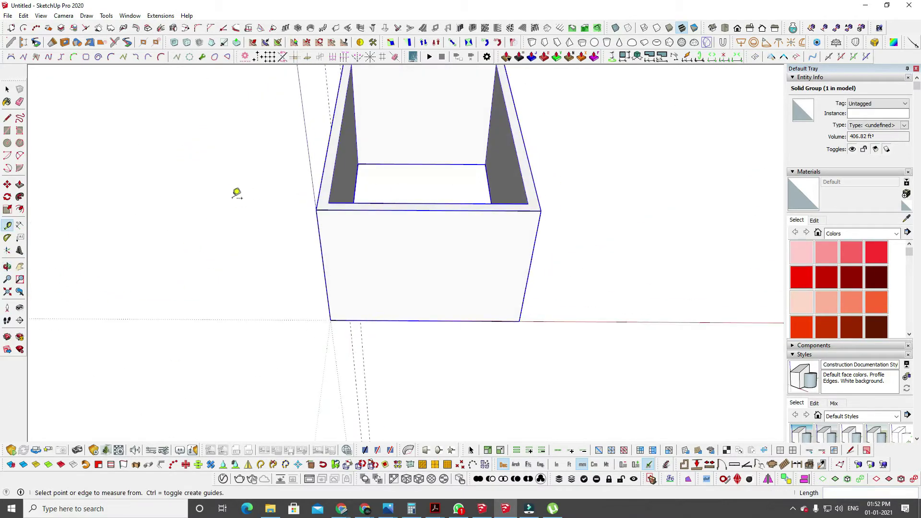
pyautogui.moveTo(298, 175); pyautogui.dragTo(388, 199, button='middle')
pyautogui.scroll(3, 388, 199)
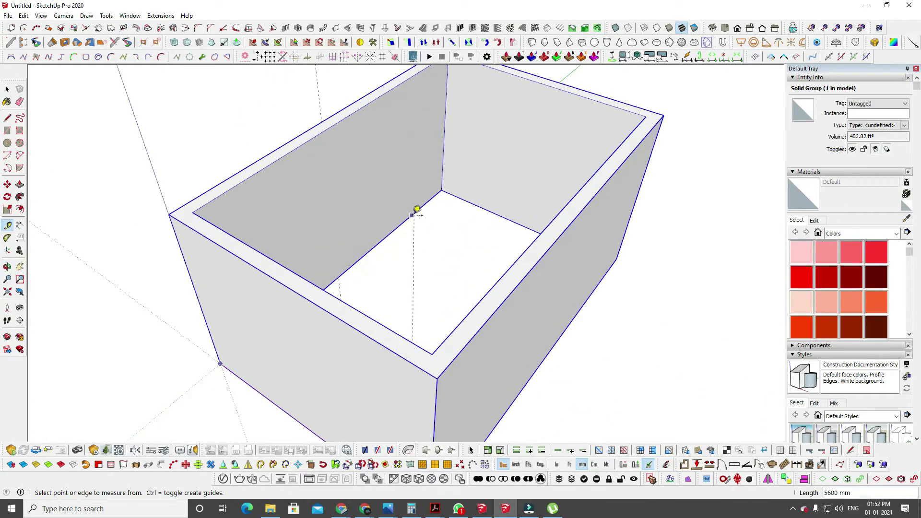
pyautogui.click(399, 226)
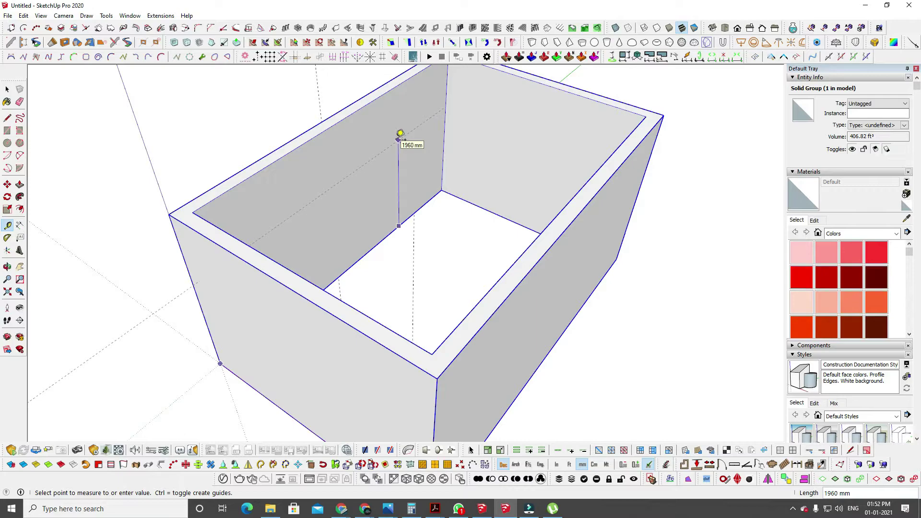
pyautogui.write('2600')
pyautogui.press('Return')
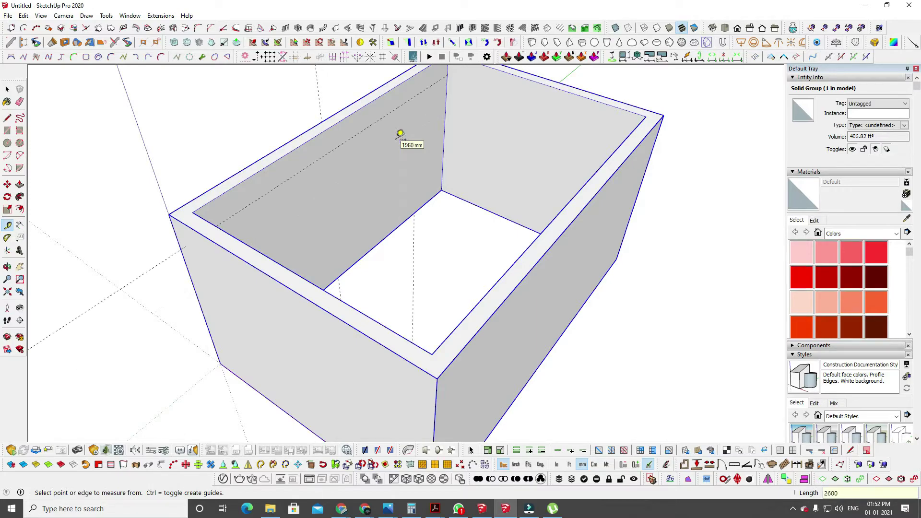
# Move the horizontal guide from the inner face of the long wall to its outer face.
pyautogui.moveTo(399, 134); pyautogui.dragTo(522, 269, button='middle')
pyautogui.scroll(-2, 321, 232)
pyautogui.press('t')
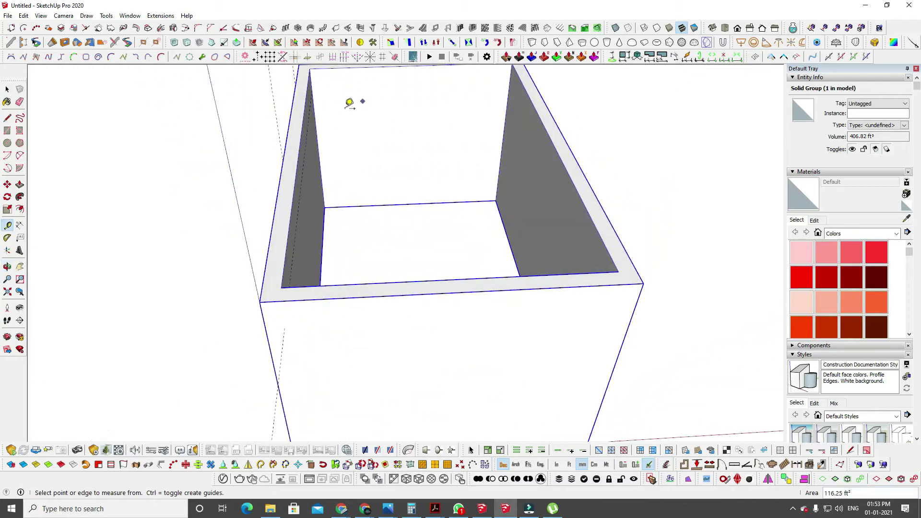
pyautogui.press('space')
pyautogui.click(311, 100)
pyautogui.moveTo(311, 100); pyautogui.dragTo(411, 144, button='middle')
pyautogui.moveTo(245, 186); pyautogui.dragTo(568, 263, button='middle')
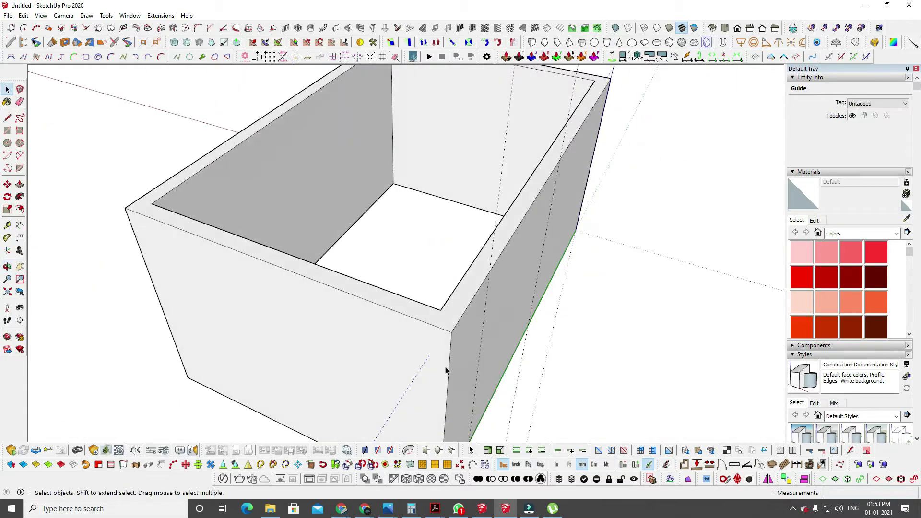
pyautogui.press('m')
pyautogui.click(428, 355)
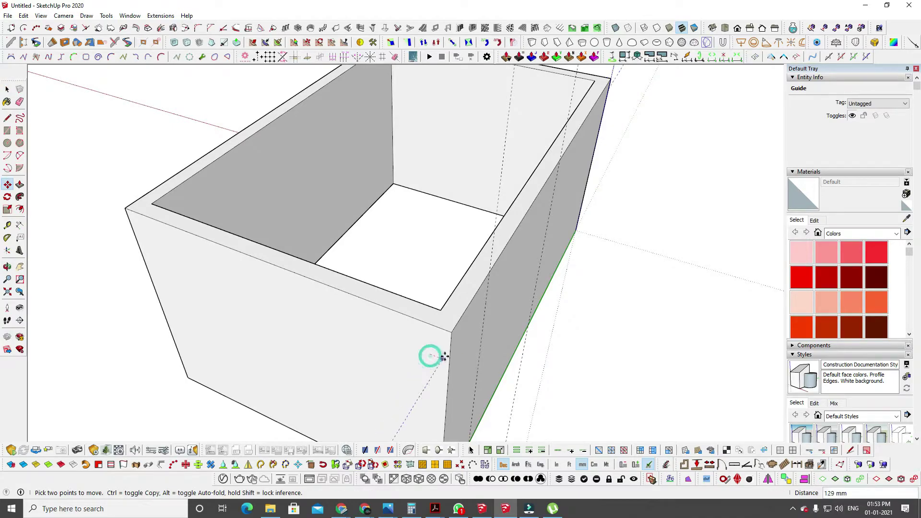
pyautogui.moveTo(450, 357); pyautogui.dragTo(388, 226, button='middle')
pyautogui.press('space')
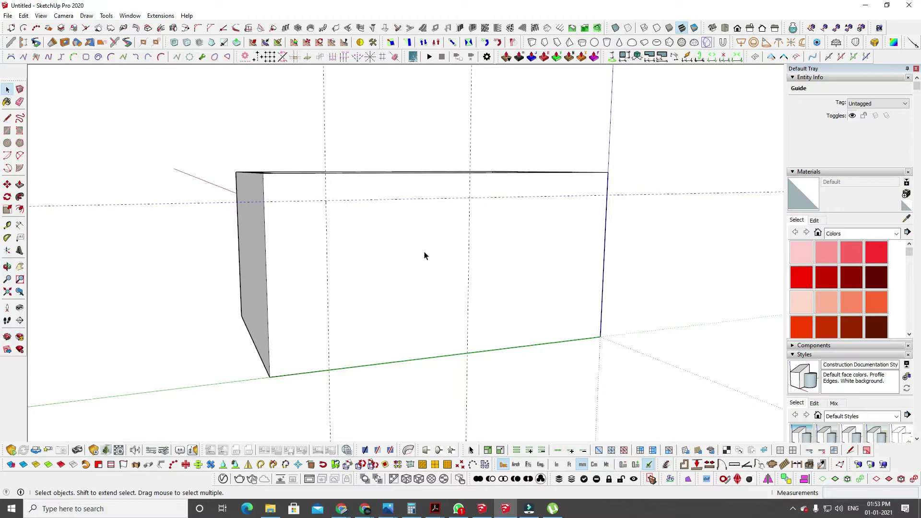
# Open the wall group for editing and select the outer face of the long wall along the green axis.
pyautogui.doubleClick(423, 253)
pyautogui.click(393, 255)
pyautogui.press('r')
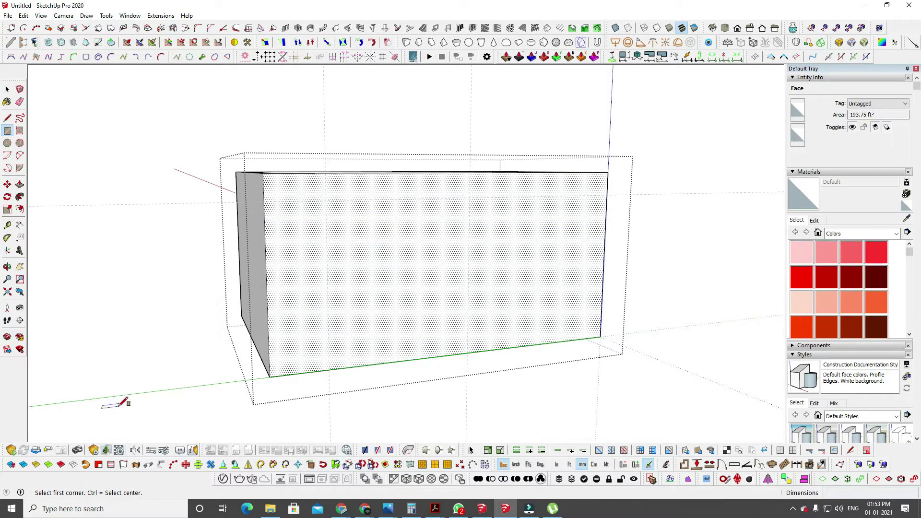
pyautogui.press('space')
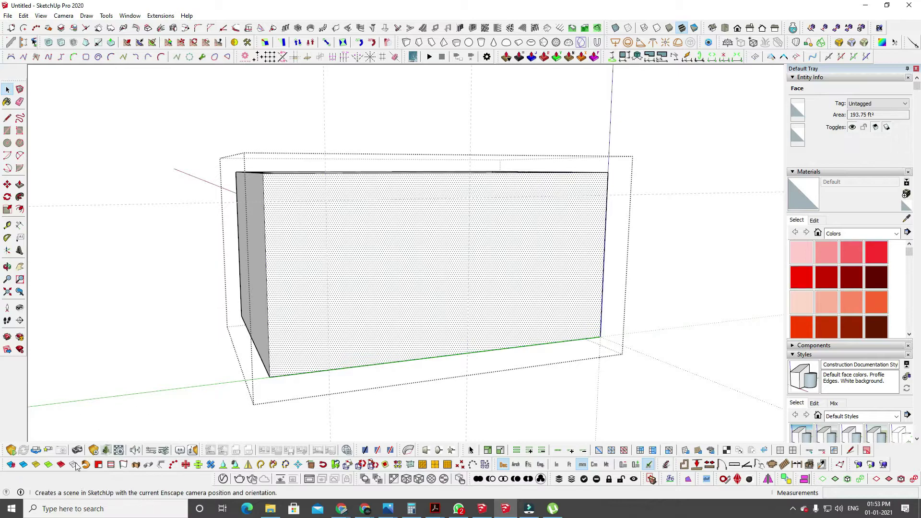
pyautogui.click(11, 509)
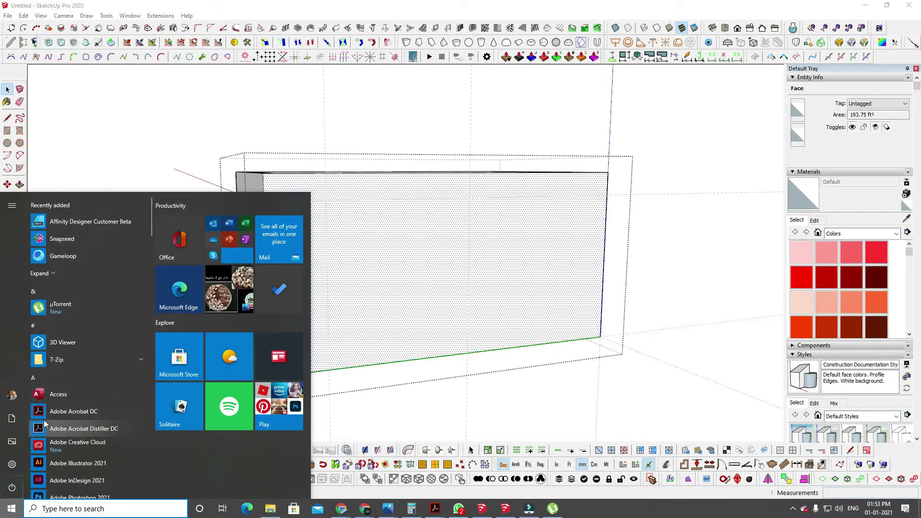
pyautogui.write('carn')
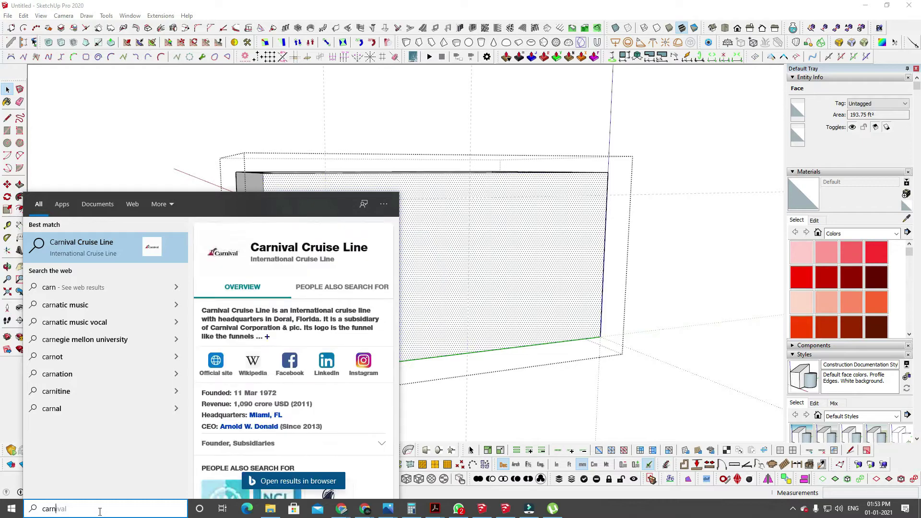
pyautogui.press('Escape')
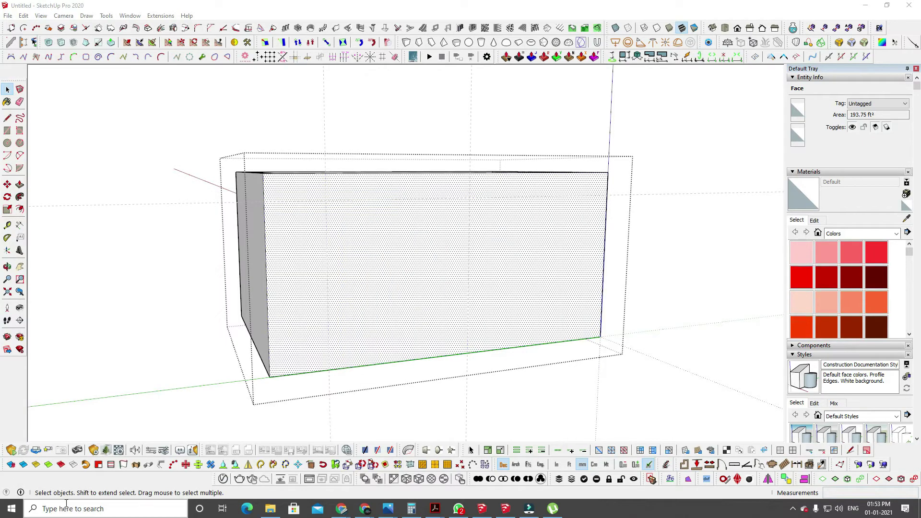
pyautogui.click(10, 509)
pyautogui.click(11, 509)
pyautogui.moveTo(0, 191); pyautogui.dragTo(0, 85)
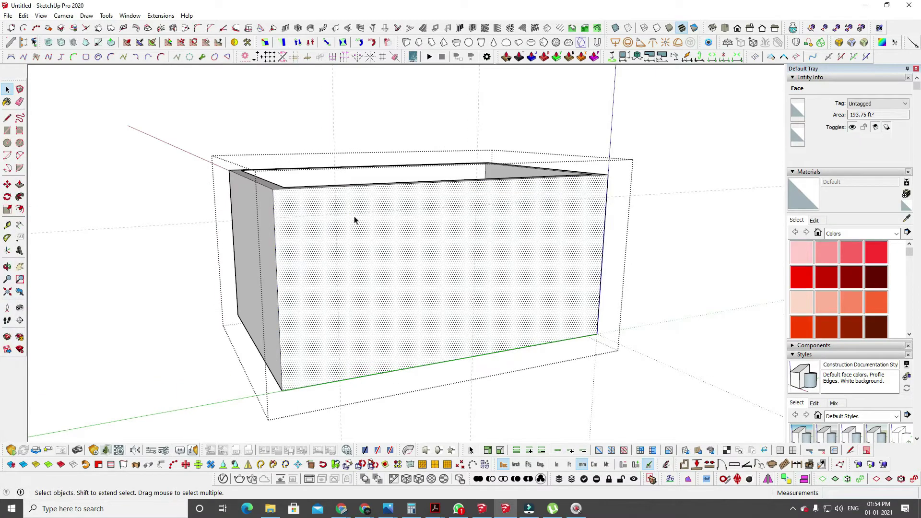
# Draw a 2600 mm by 2370 mm rectangle on the long wall's outer face, from the guide intersection down to the bottom edge.
pyautogui.moveTo(330, 206); pyautogui.dragTo(344, 243, button='middle')
pyautogui.press('r')
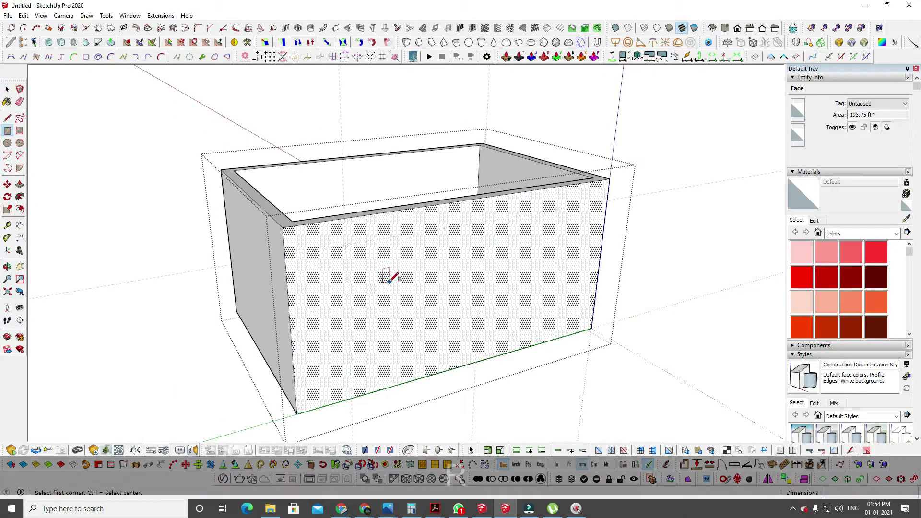
pyautogui.click(346, 244)
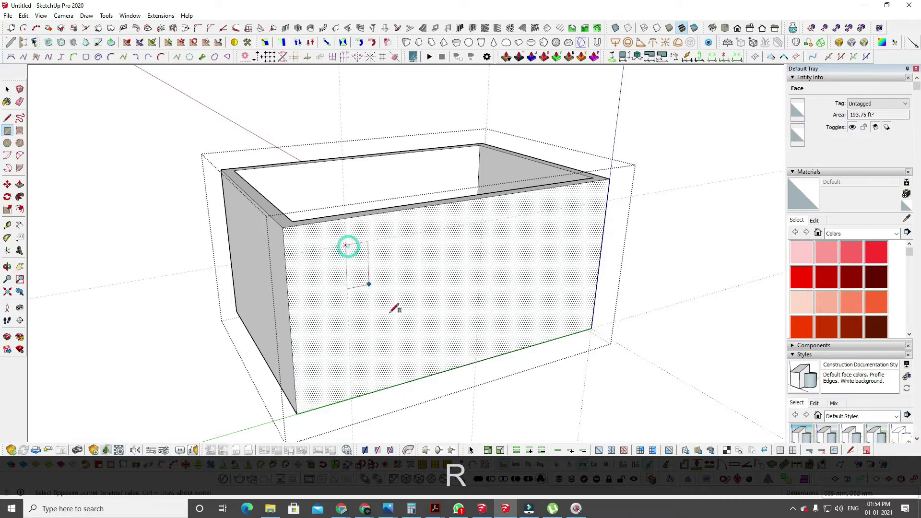
pyautogui.click(476, 361)
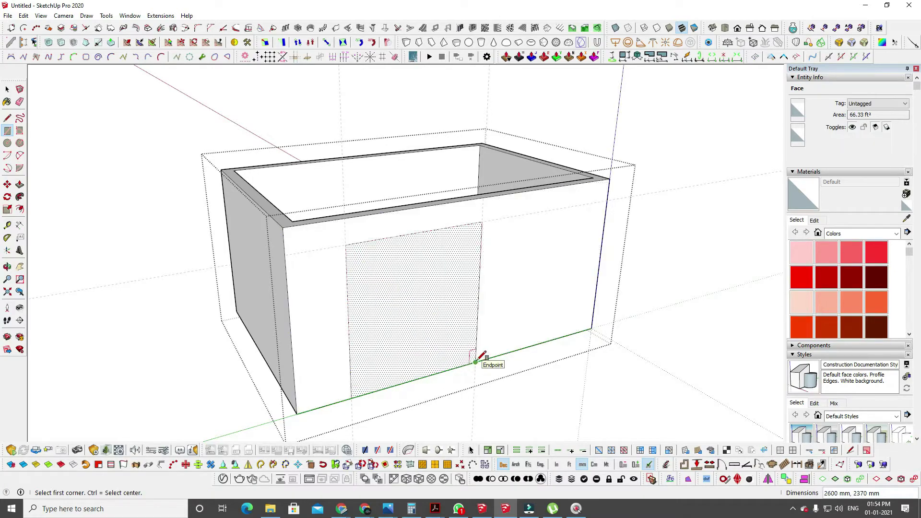
# Push the rectangle 200 mm through the long wall to cut a full opening, and leave the wall group.
pyautogui.press('p')
pyautogui.click(461, 360)
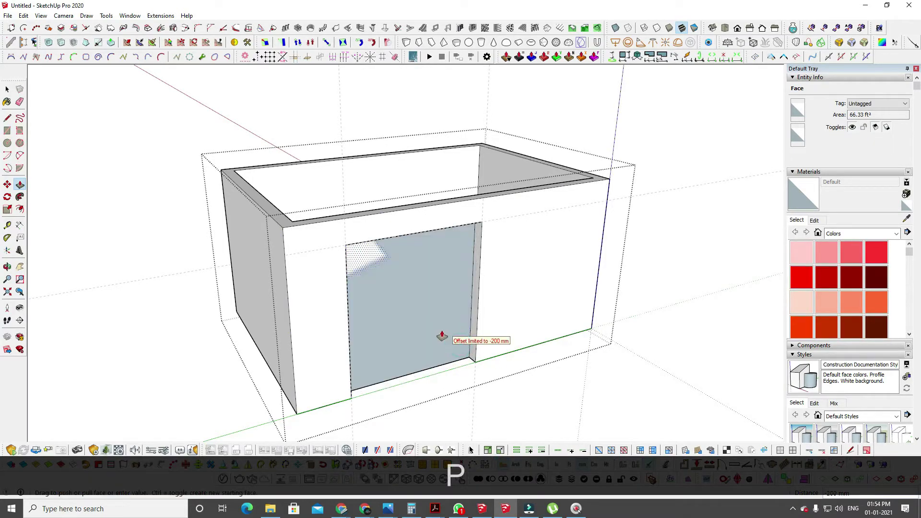
pyautogui.click(440, 331)
pyautogui.moveTo(440, 331); pyautogui.dragTo(335, 339, button='middle')
pyautogui.press('space')
pyautogui.press('Escape')
pyautogui.press('Escape')
# Draw a floor rectangle of about 5996 mm by 4047 mm under the walls, between two diagonally opposite outer bottom corners.
pyautogui.scroll(3, 335, 340)
pyautogui.scroll(-1, 412, 328)
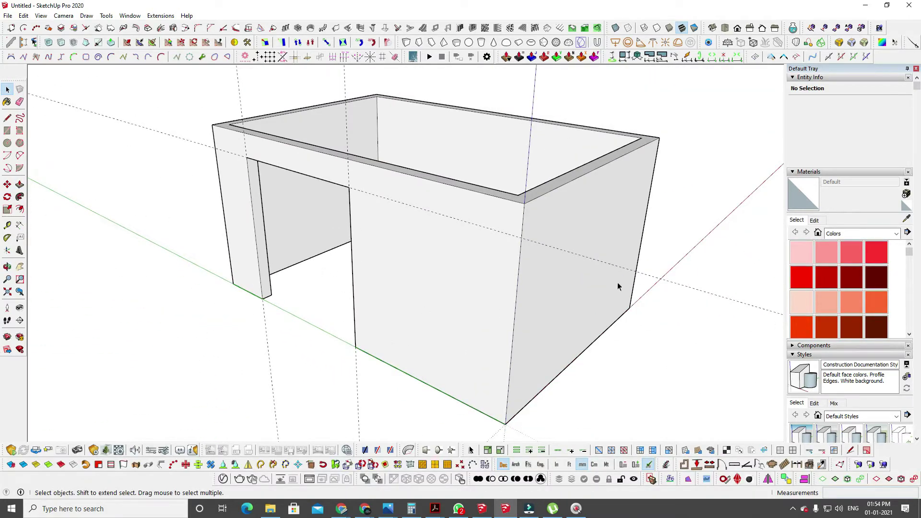
pyautogui.moveTo(618, 286); pyautogui.dragTo(542, 220, button='middle')
pyautogui.moveTo(333, 258); pyautogui.dragTo(391, 360, button='middle')
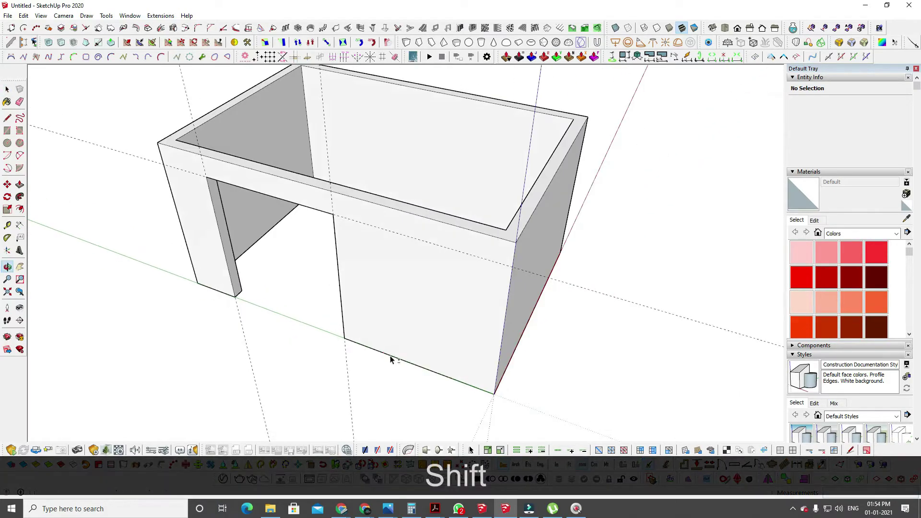
pyautogui.moveTo(277, 216); pyautogui.dragTo(404, 246, button='middle')
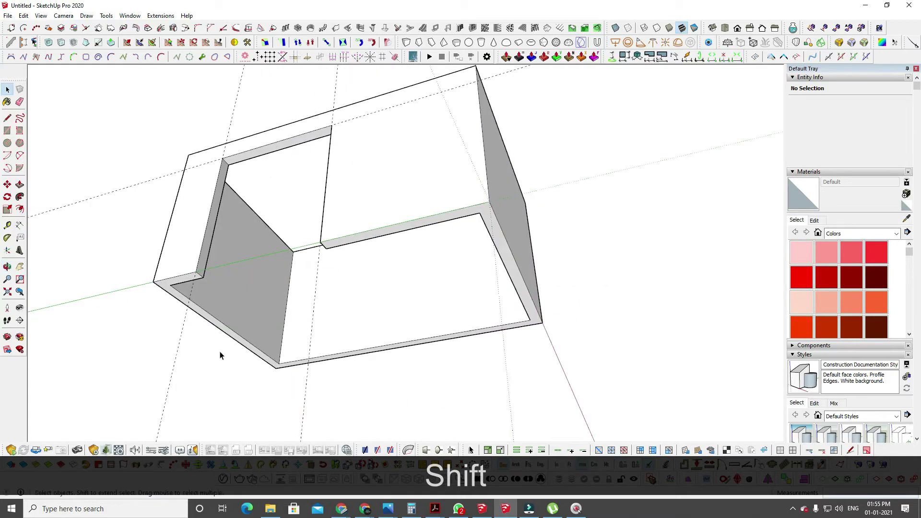
pyautogui.press('r')
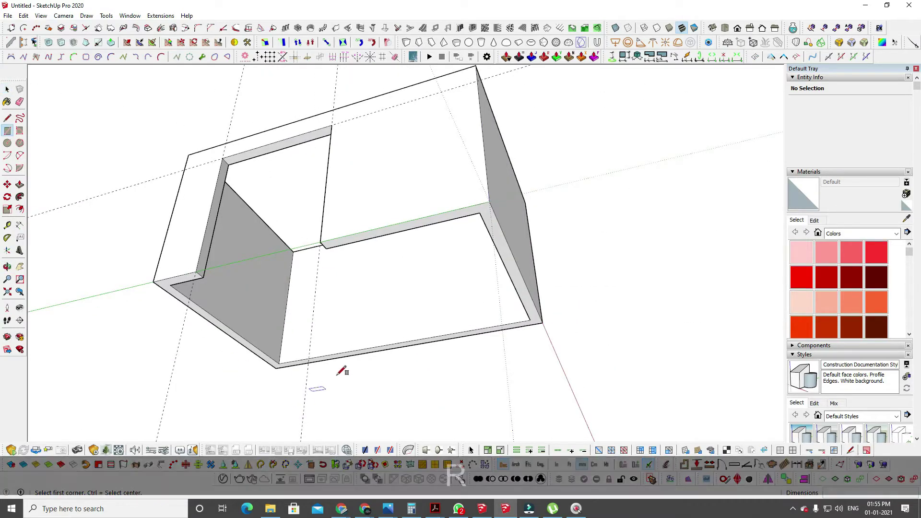
pyautogui.click(279, 366)
pyautogui.click(490, 204)
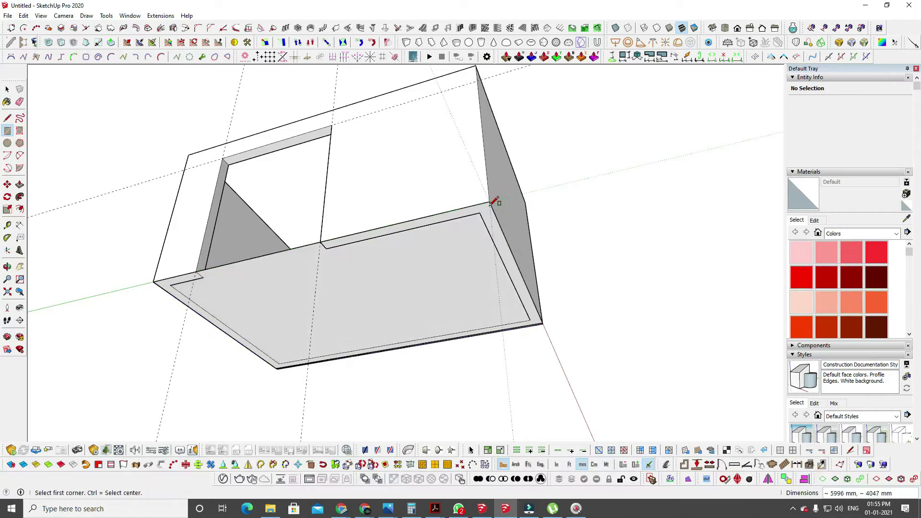
# Move the floor's long edge on the opening side 900 mm outward along the red axis.
pyautogui.moveTo(494, 201); pyautogui.dragTo(435, 459, button='middle')
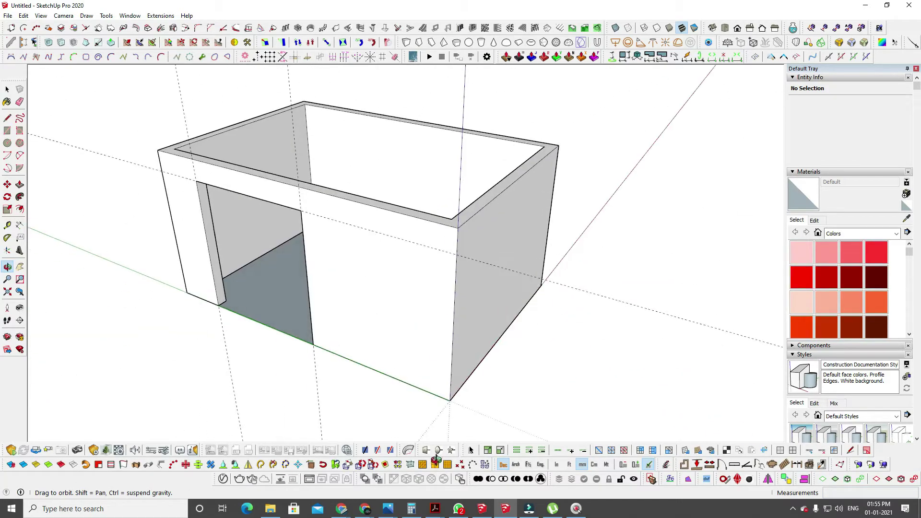
pyautogui.press('space')
pyautogui.click(227, 309)
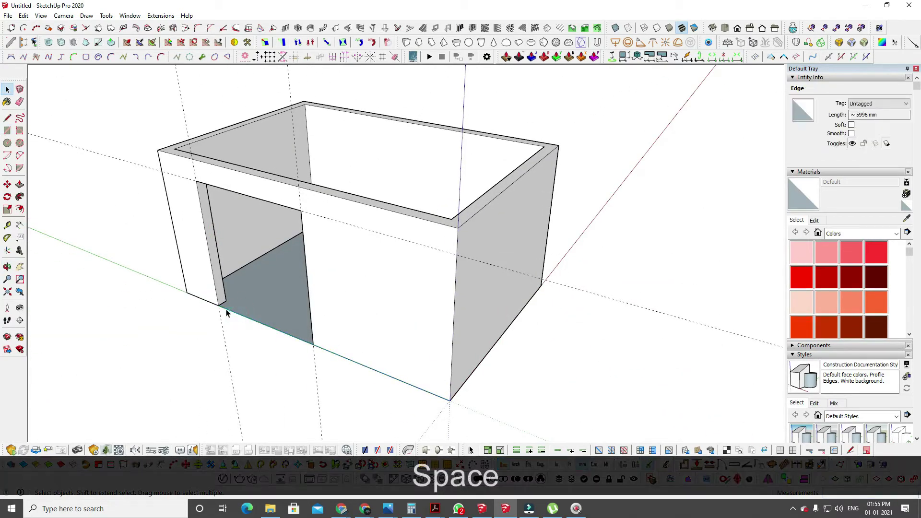
pyautogui.press('m')
pyautogui.click(186, 294)
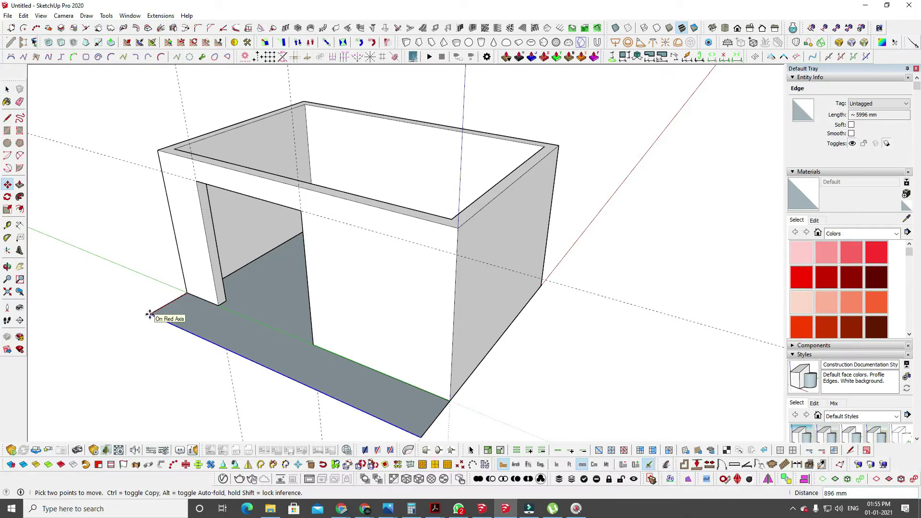
pyautogui.write('900')
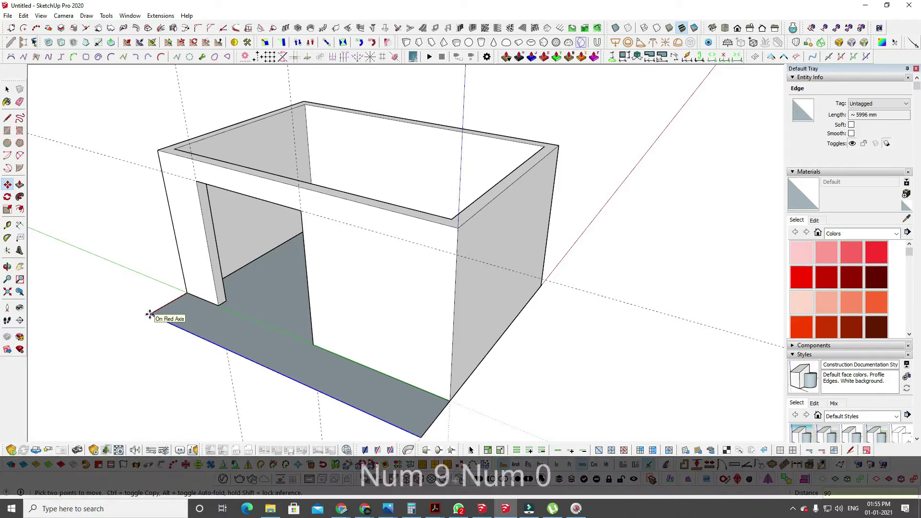
pyautogui.press('Return')
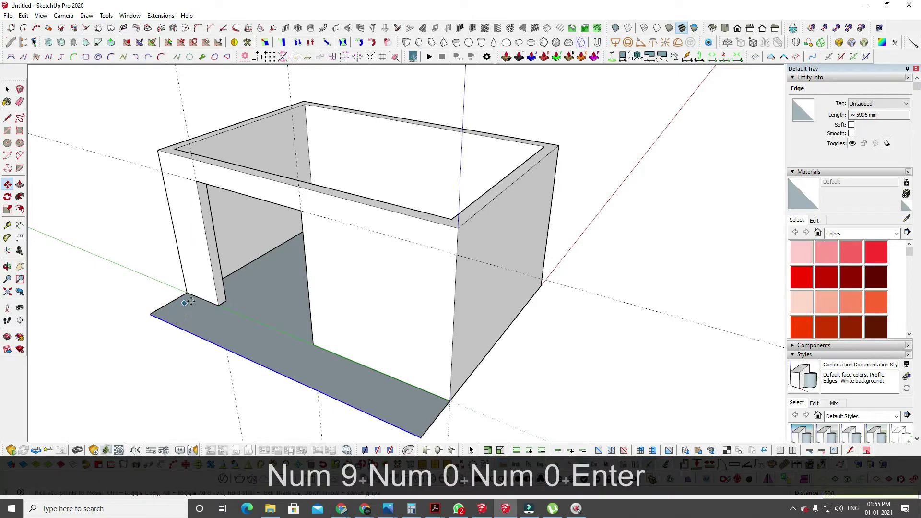
# Move the floor's outer long edge about 453 mm farther outward along the red axis.
pyautogui.moveTo(185, 302); pyautogui.dragTo(233, 269, button='middle')
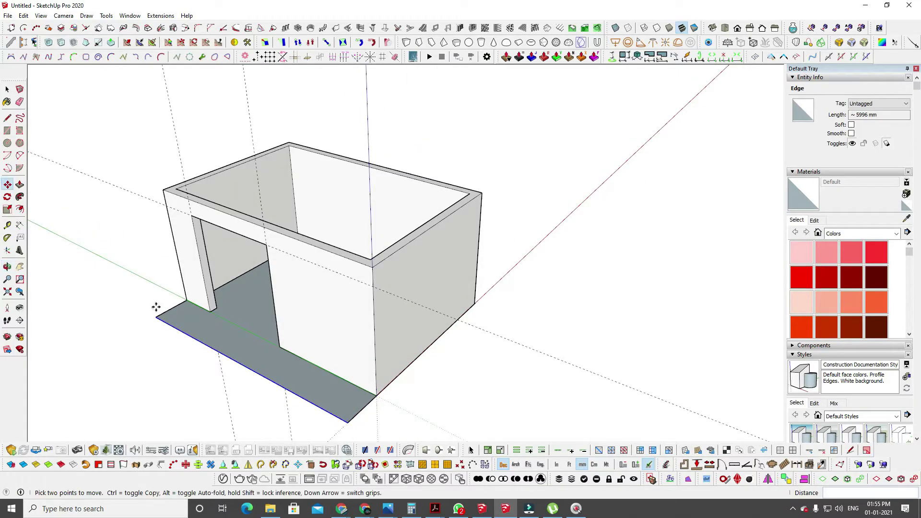
pyautogui.click(133, 320)
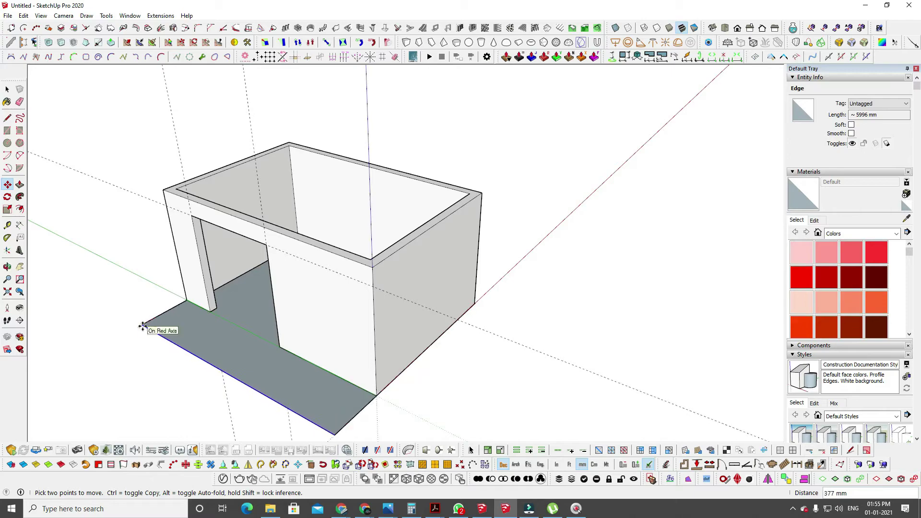
pyautogui.click(143, 326)
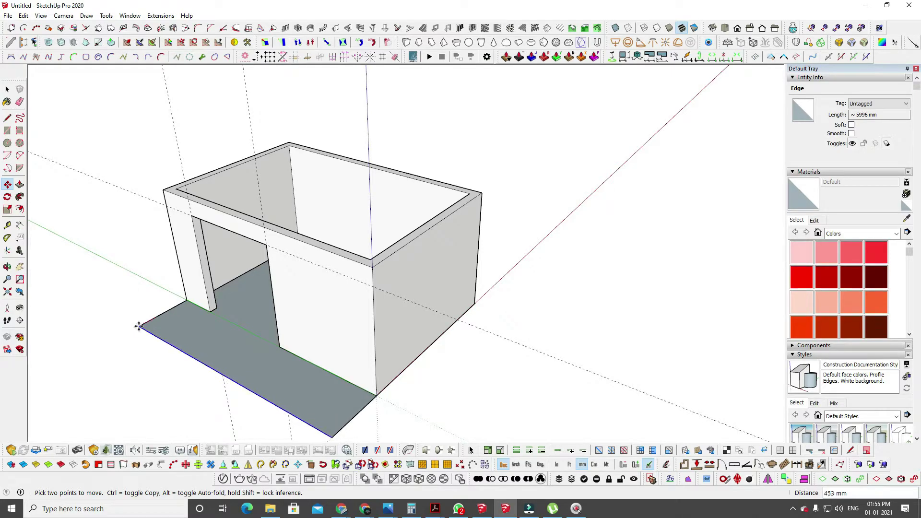
# Measure how far the floor extends beyond the wall with a temporary dimension, and delete that dimension.
pyautogui.press('d')
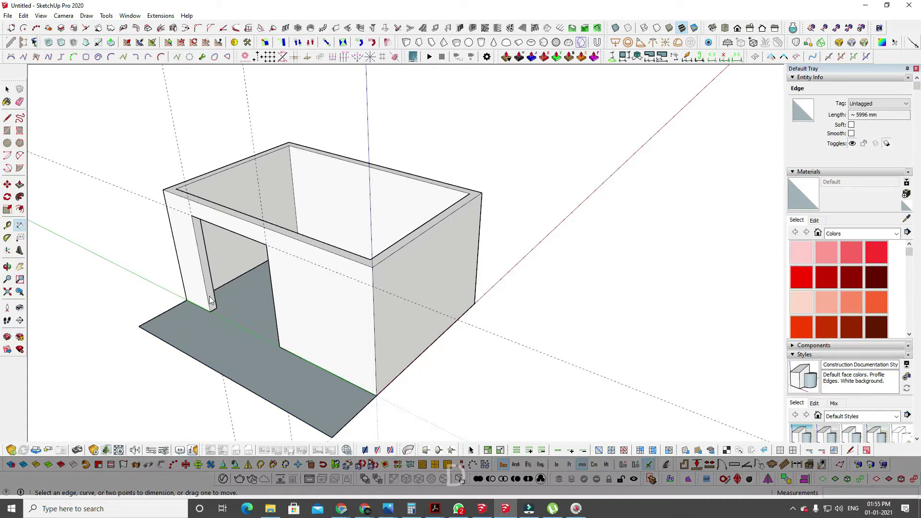
pyautogui.click(185, 300)
pyautogui.click(139, 325)
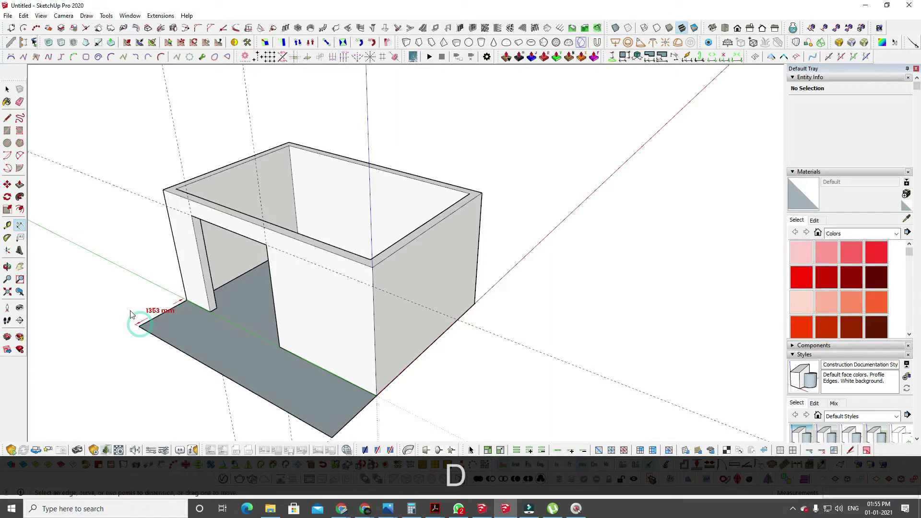
pyautogui.press('space')
pyautogui.click(160, 315)
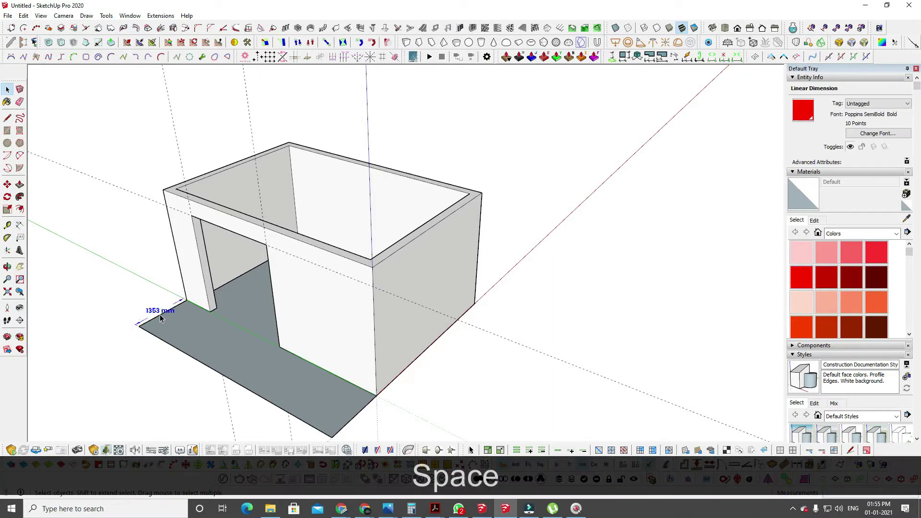
pyautogui.press('Delete')
# Reverse the floor face so its front side points up, and make the floor a group.
pyautogui.moveTo(160, 315); pyautogui.dragTo(238, 284, button='middle')
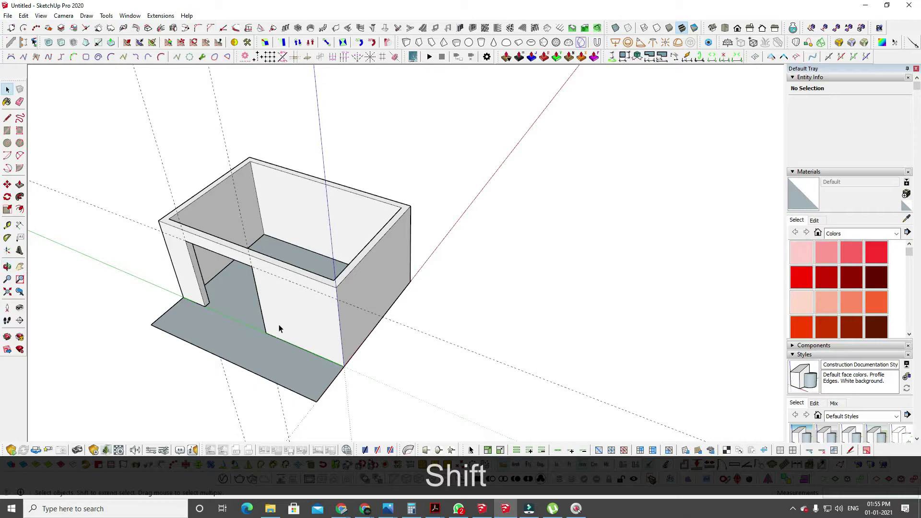
pyautogui.scroll(2, 274, 326)
pyautogui.keyDown('shift'); pyautogui.moveTo(268, 329); pyautogui.dragTo(202, 307, button='middle'); pyautogui.keyUp('shift')
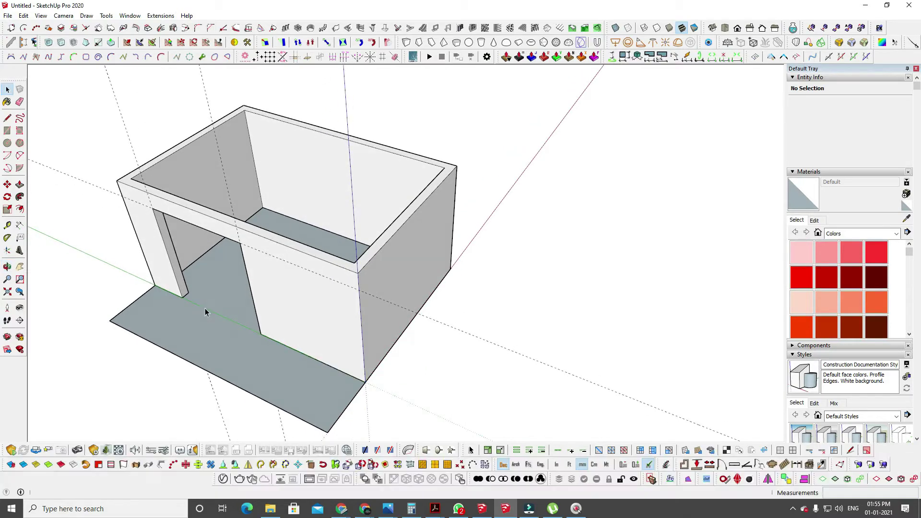
pyautogui.rightClick(210, 321)
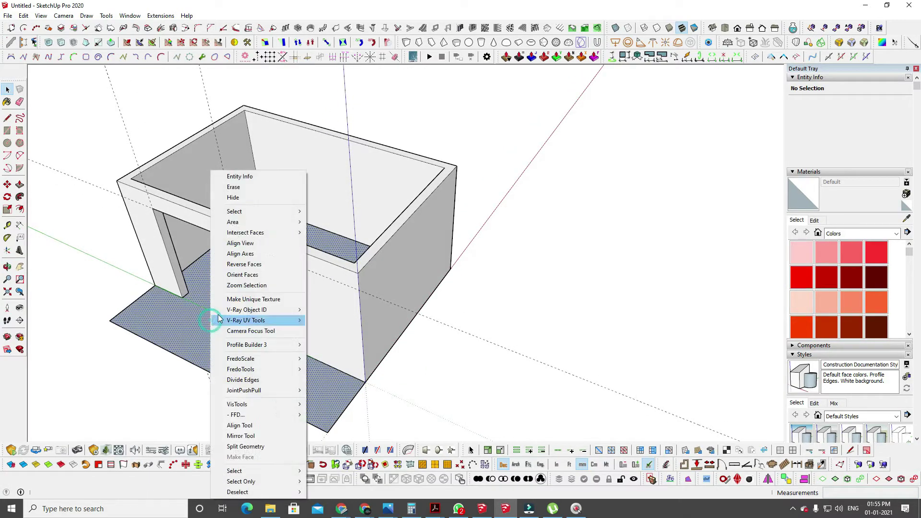
pyautogui.click(240, 264)
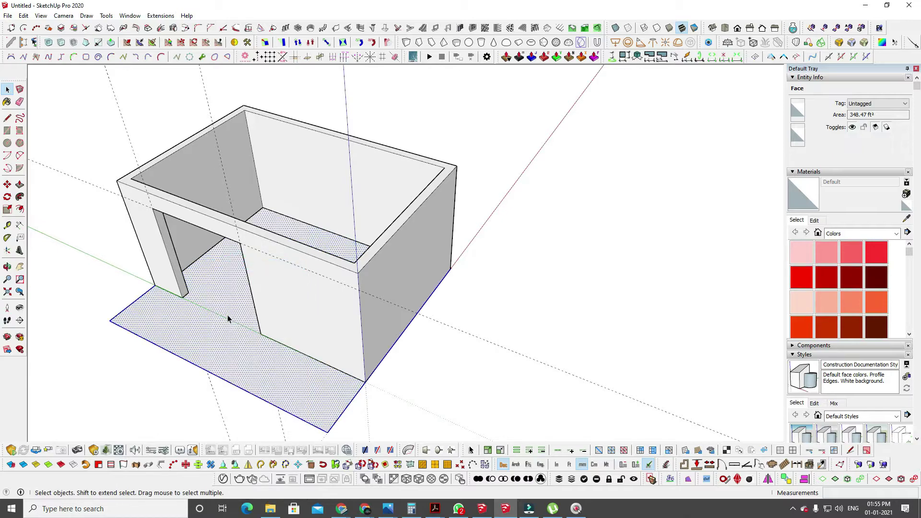
pyautogui.click(227, 317)
pyautogui.press('g')
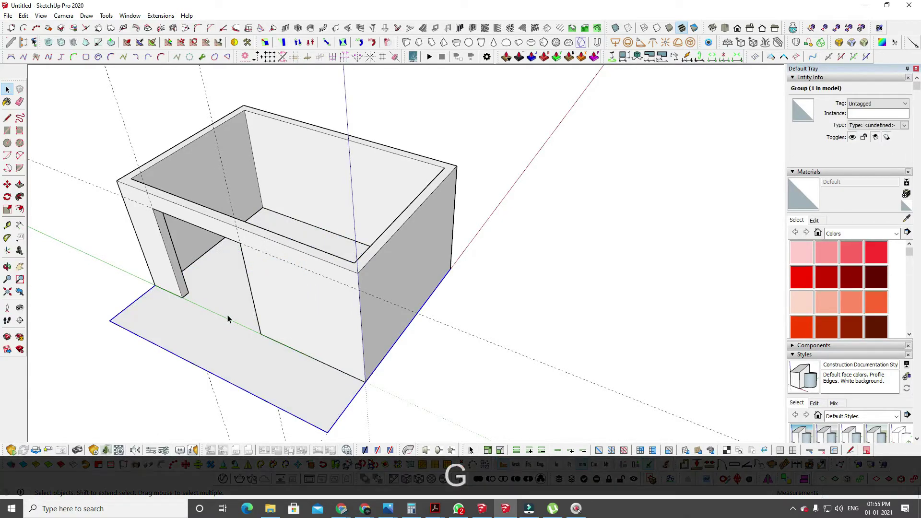
# Isolate the floor group so the walls and guides are hidden.
pyautogui.click(539, 332)
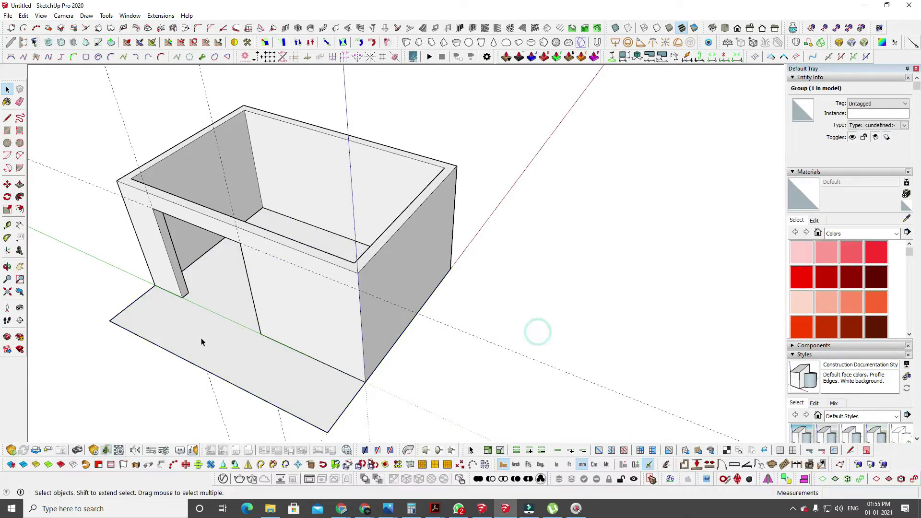
pyautogui.click(240, 329)
pyautogui.press('alt')
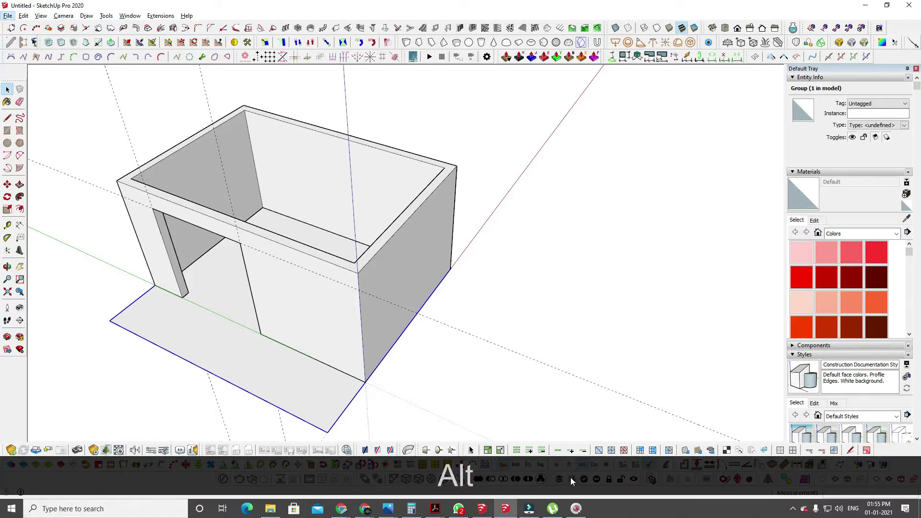
pyautogui.click(585, 481)
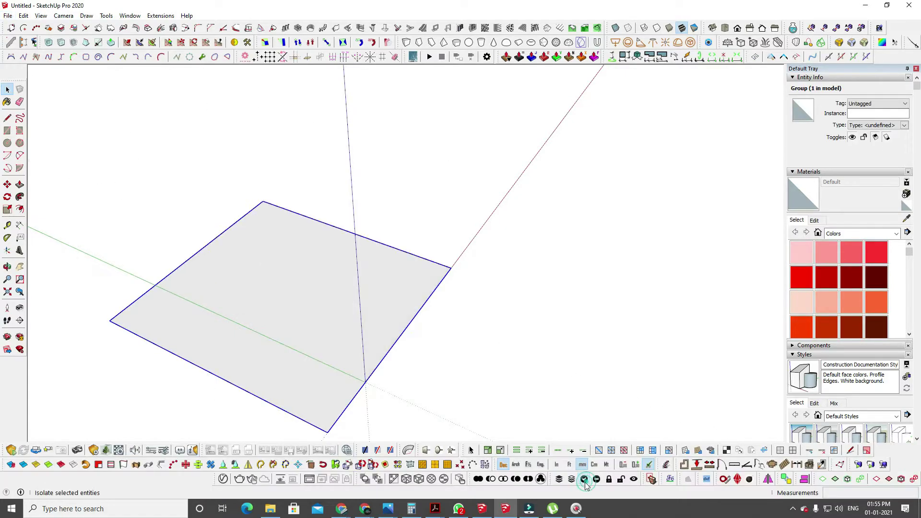
# Undock the Floor Generator toolbar and float it in the drawing area beside the floor.
pyautogui.moveTo(411, 313); pyautogui.dragTo(396, 265, button='middle')
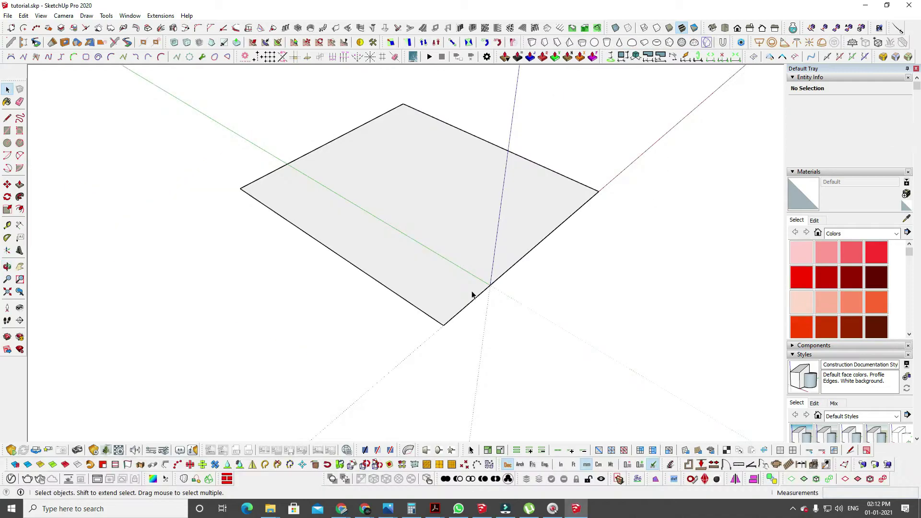
pyautogui.moveTo(508, 338); pyautogui.dragTo(452, 326, button='middle')
pyautogui.keyDown('shift'); pyautogui.moveTo(381, 382); pyautogui.dragTo(318, 427, button='middle'); pyautogui.keyUp('shift')
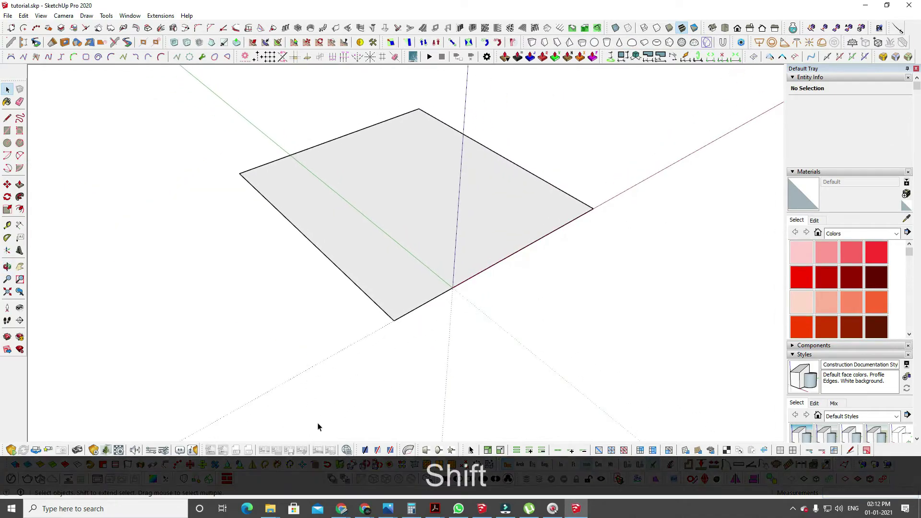
pyautogui.moveTo(221, 481); pyautogui.dragTo(189, 374)
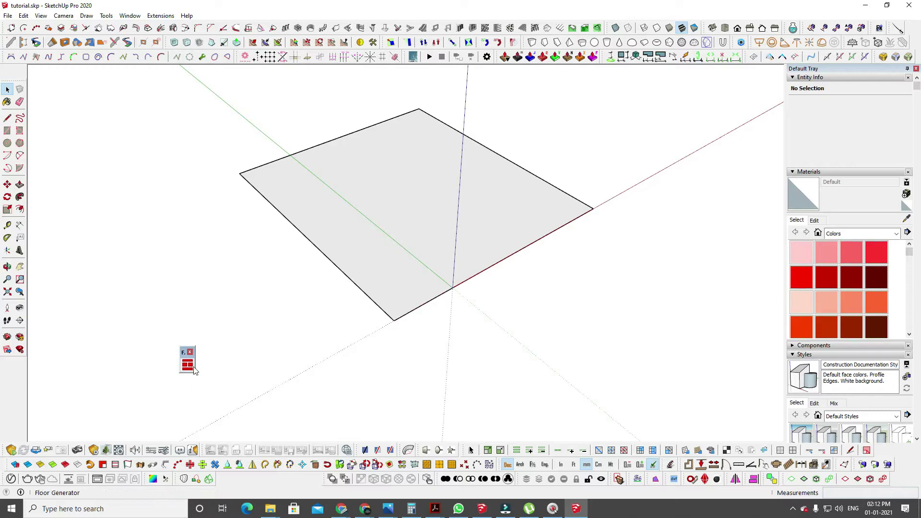
# Explode the floor group and select only its face.
pyautogui.click(432, 214)
pyautogui.scroll(3, 472, 214)
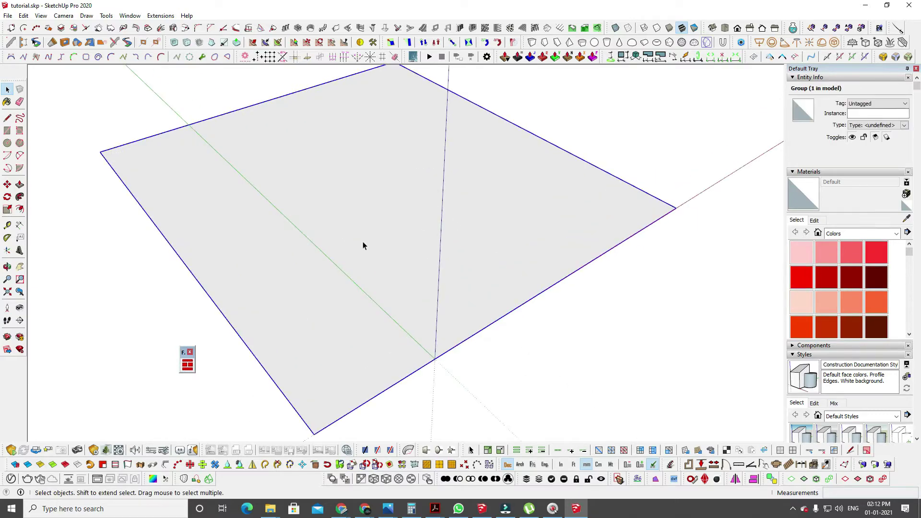
pyautogui.scroll(-2, 367, 216)
pyautogui.keyDown('shift'); pyautogui.moveTo(368, 226); pyautogui.dragTo(405, 236, button='middle'); pyautogui.keyUp('shift')
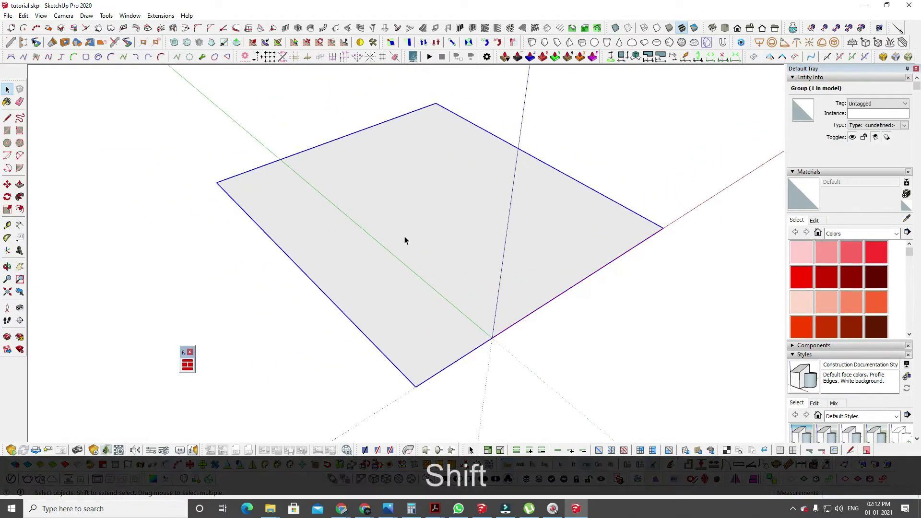
pyautogui.press('Escape')
pyautogui.rightClick(479, 247)
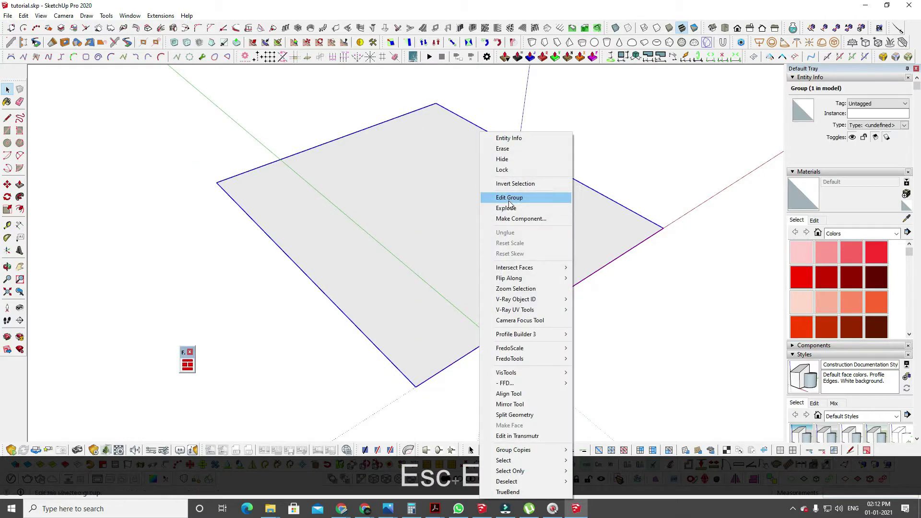
pyautogui.click(581, 212)
pyautogui.keyDown('shift'); pyautogui.moveTo(304, 263); pyautogui.dragTo(388, 275, button='middle'); pyautogui.keyUp('shift')
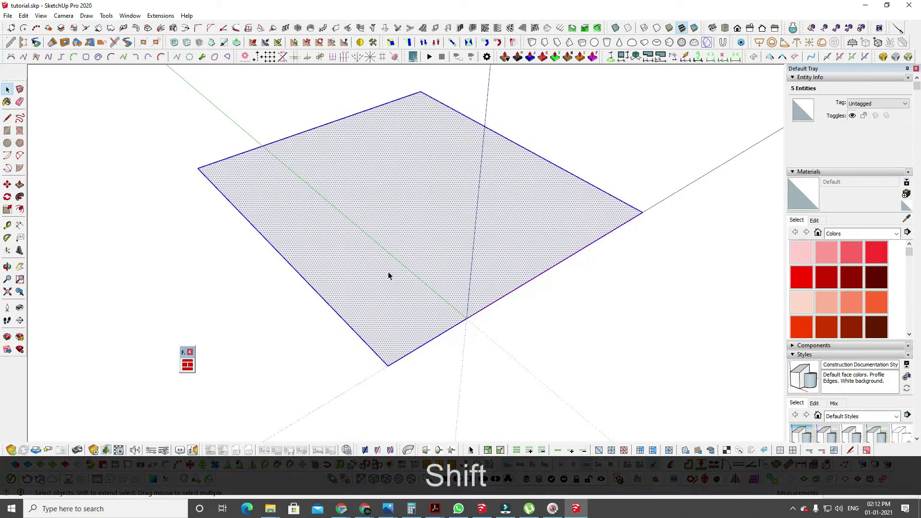
pyautogui.click(470, 168)
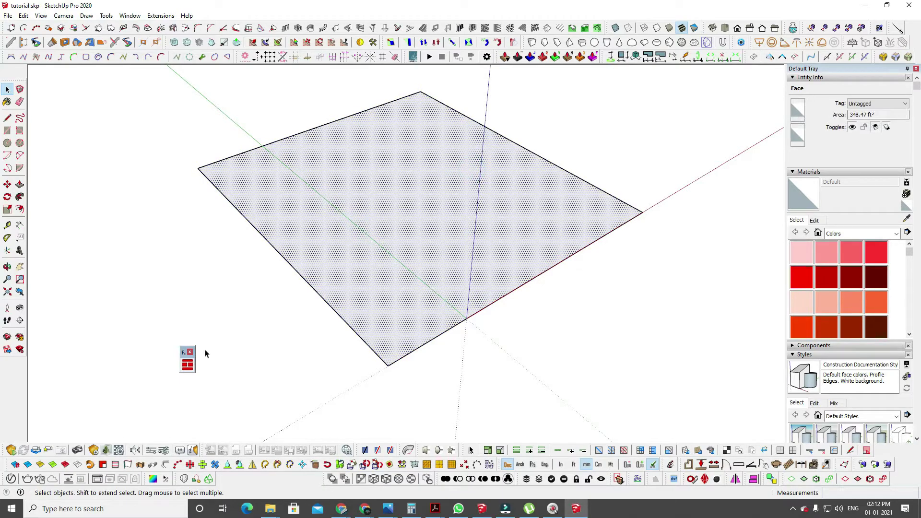
# Open Floor Generator and try the Brick, Wood, Tweed and Hexagons patterns in turn.
pyautogui.click(187, 368)
pyautogui.moveTo(176, 125); pyautogui.dragTo(102, 111)
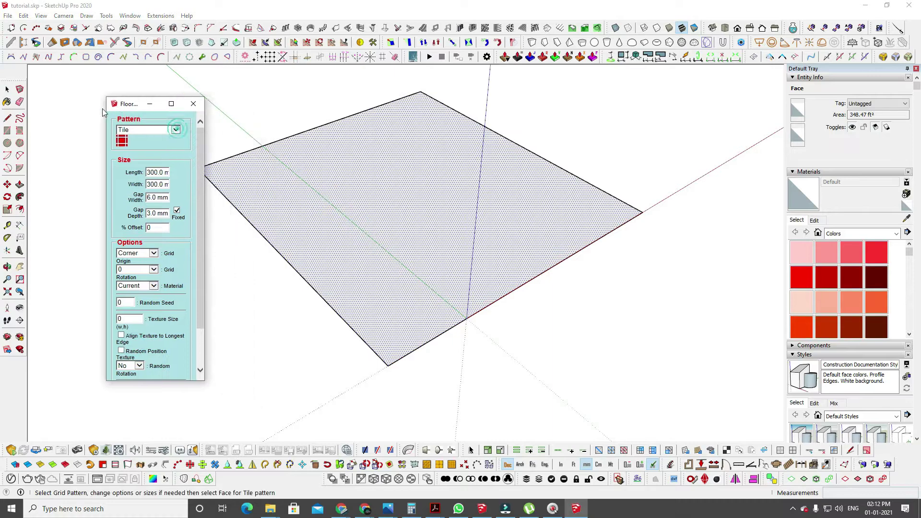
pyautogui.click(93, 129)
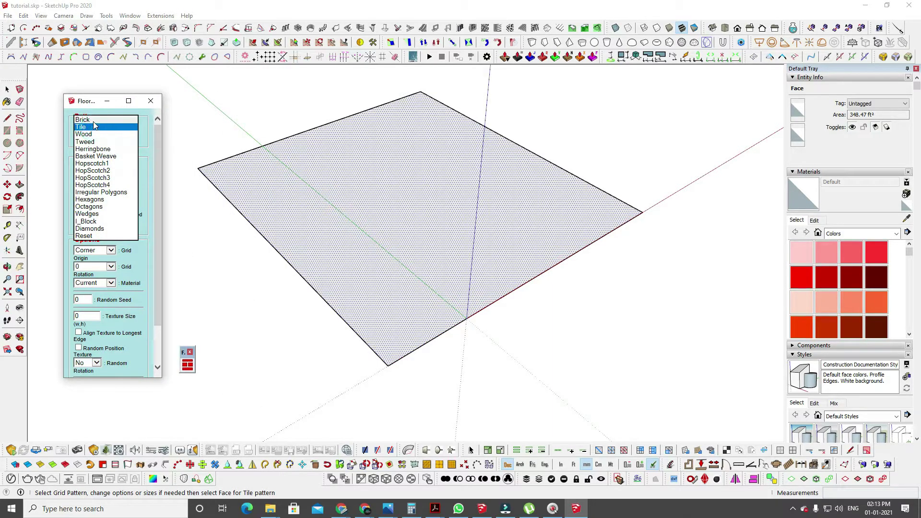
pyautogui.click(94, 120)
pyautogui.click(101, 127)
pyautogui.click(86, 120)
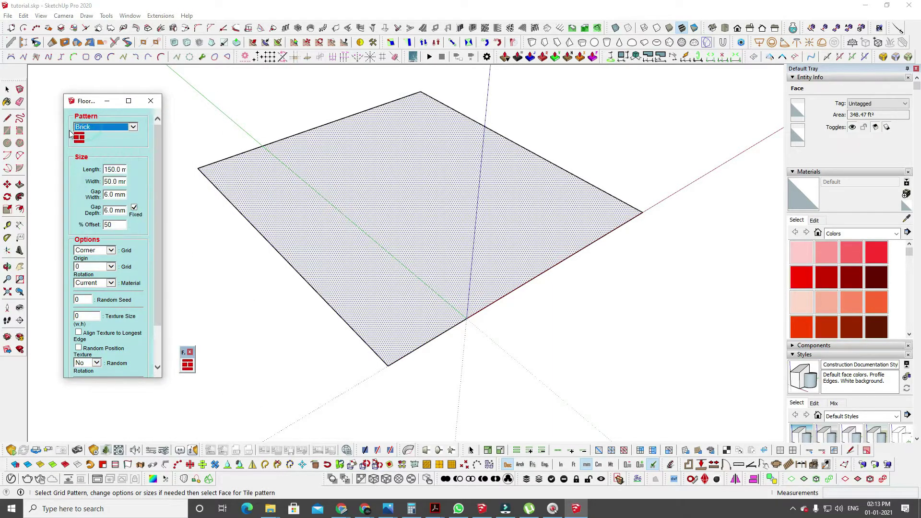
pyautogui.click(90, 128)
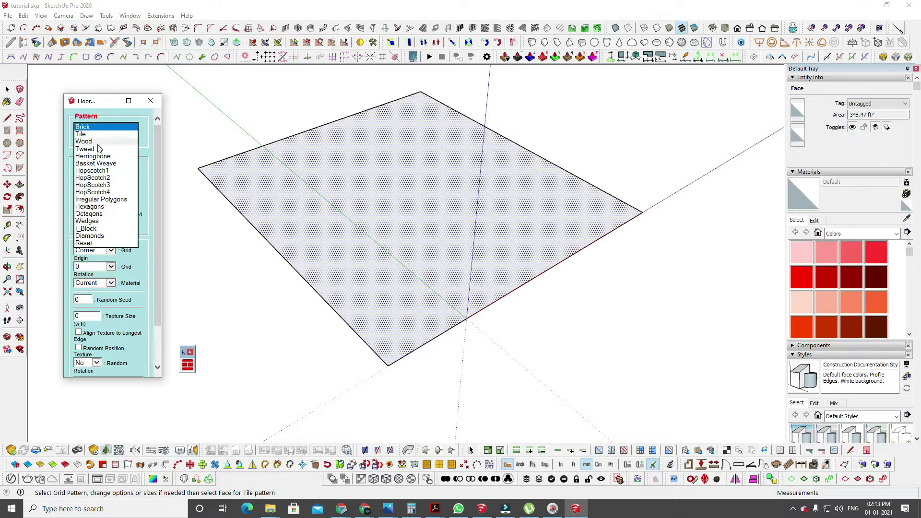
pyautogui.click(100, 142)
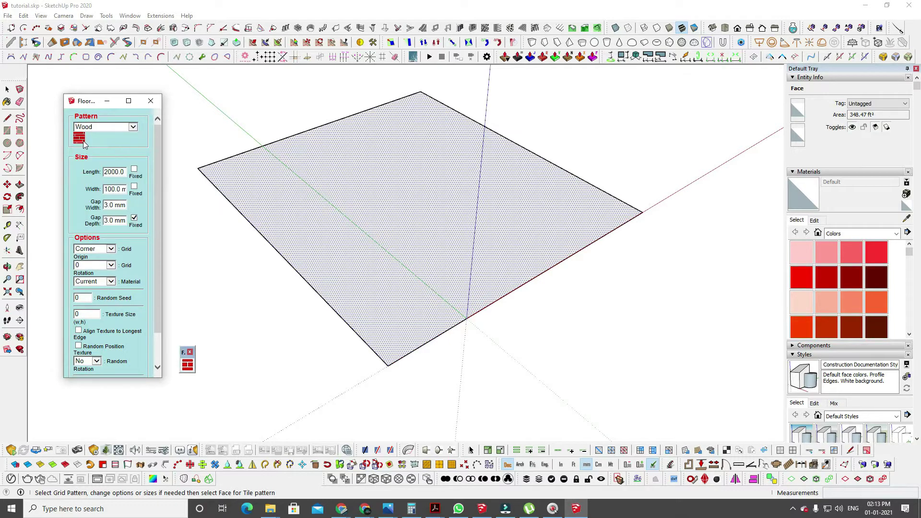
pyautogui.click(99, 129)
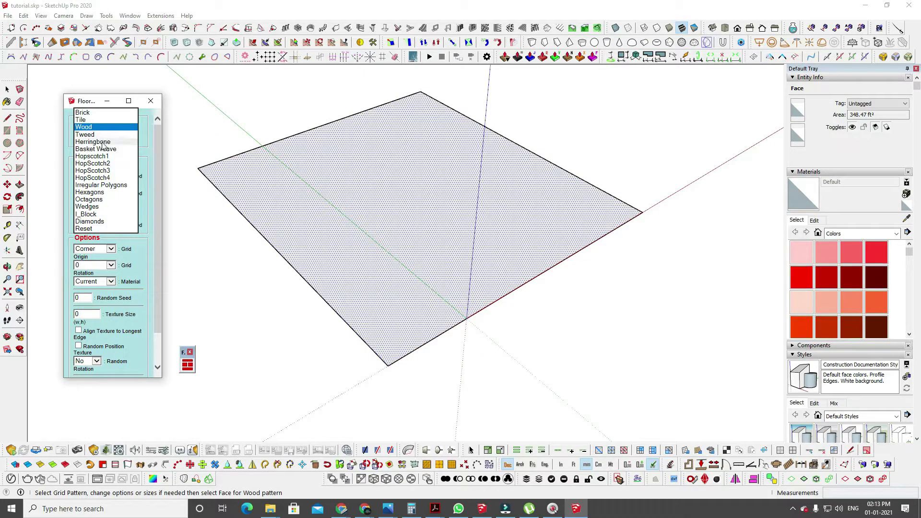
pyautogui.click(93, 135)
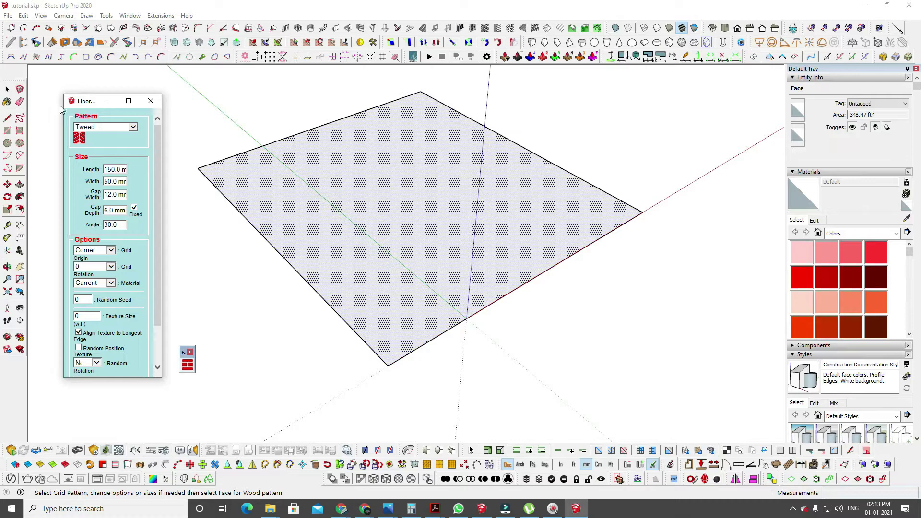
pyautogui.click(91, 129)
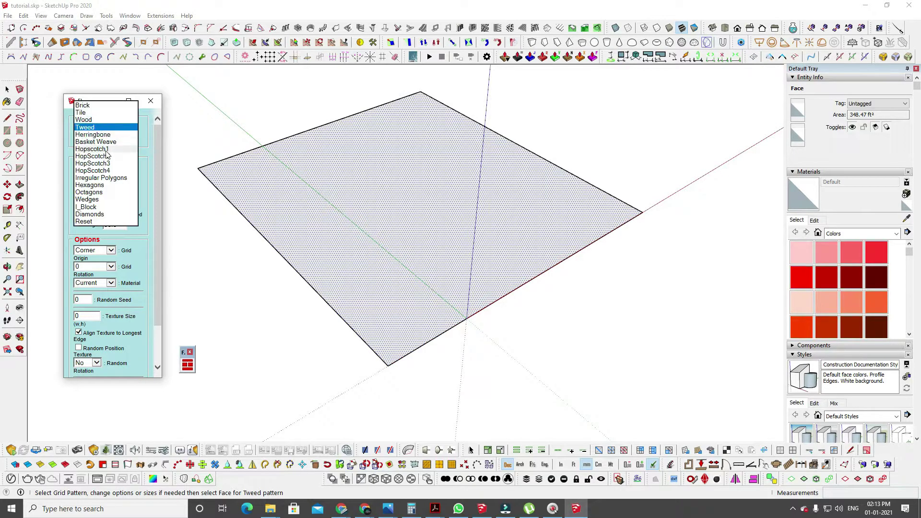
pyautogui.click(110, 186)
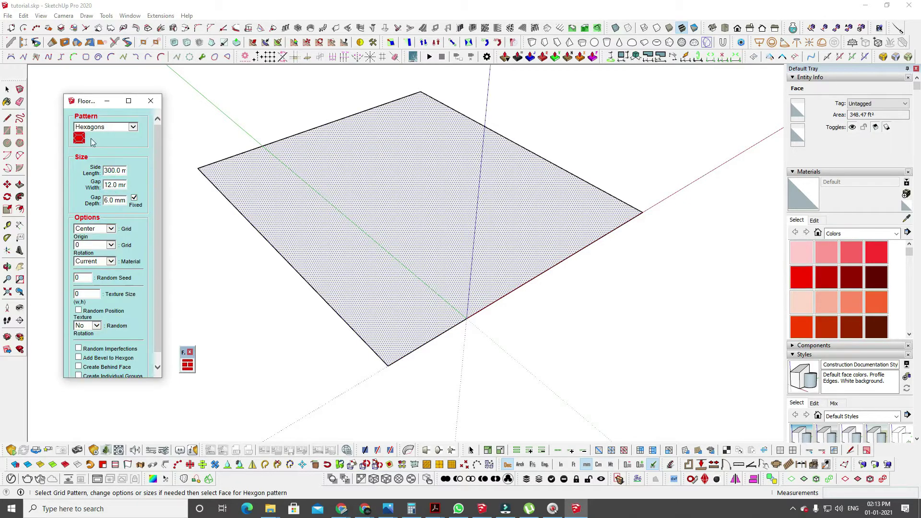
# Generate 300 by 300 mm tiles with 6 mm gaps on the floor face, using the Tile pattern and Corner grid origin.
pyautogui.click(99, 127)
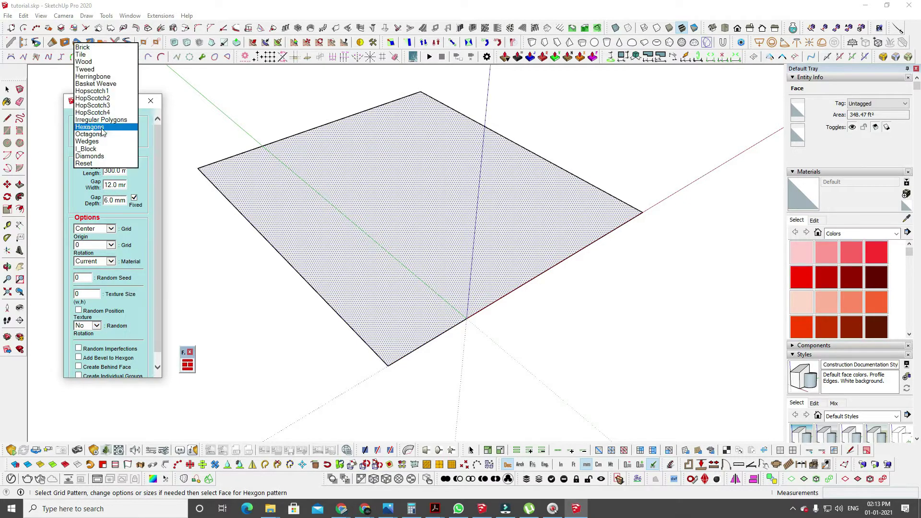
pyautogui.click(84, 55)
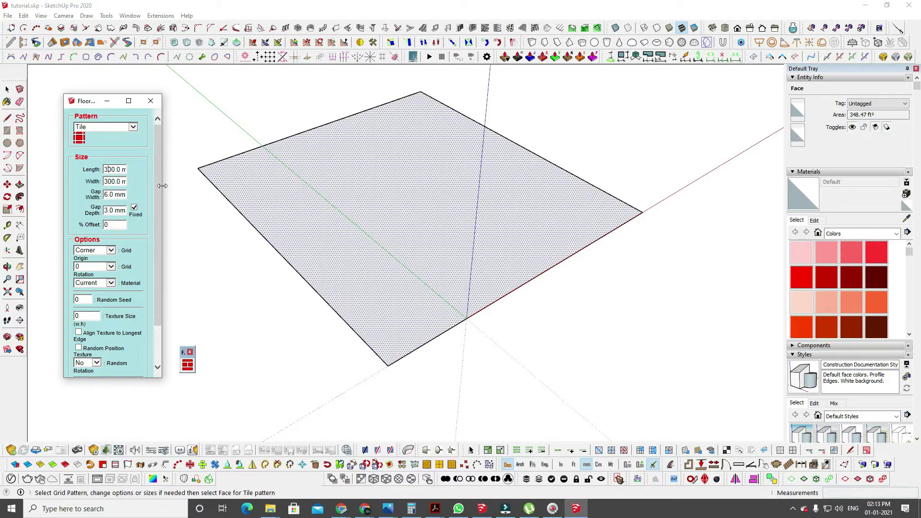
pyautogui.moveTo(162, 186)
pyautogui.mouseDown()
pyautogui.moveTo(191, 184)
pyautogui.moveTo(173, 185)
pyautogui.mouseUp()
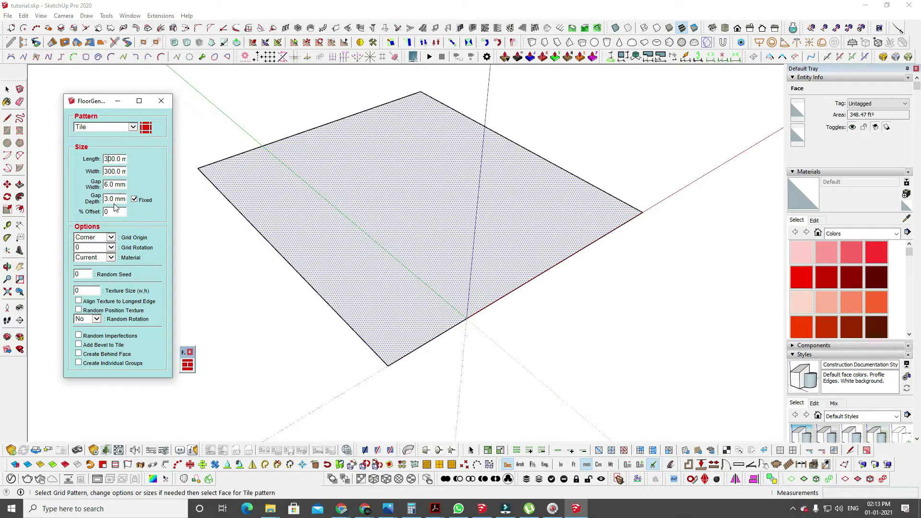
pyautogui.click(99, 240)
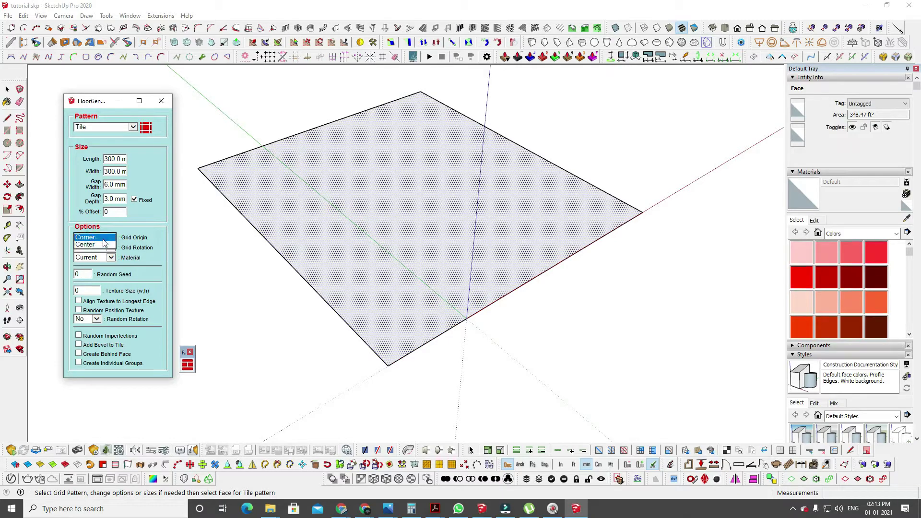
pyautogui.click(105, 244)
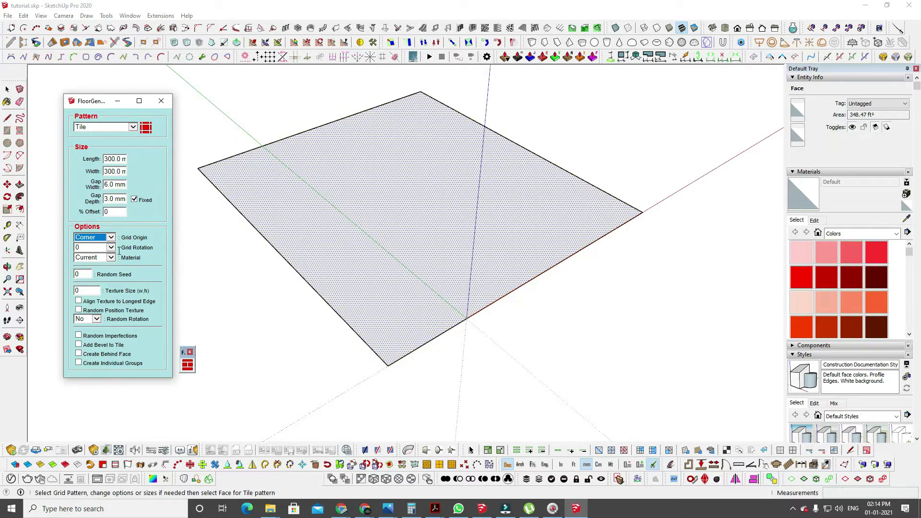
pyautogui.click(313, 198)
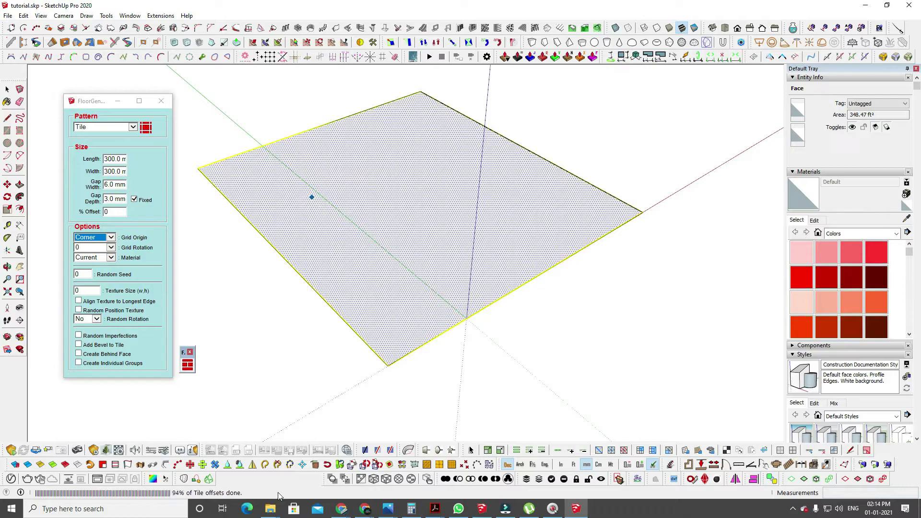
# Examine the generated floor tiles up close, checking the joints between them and the coverage of the grid.
pyautogui.scroll(7, 406, 259)
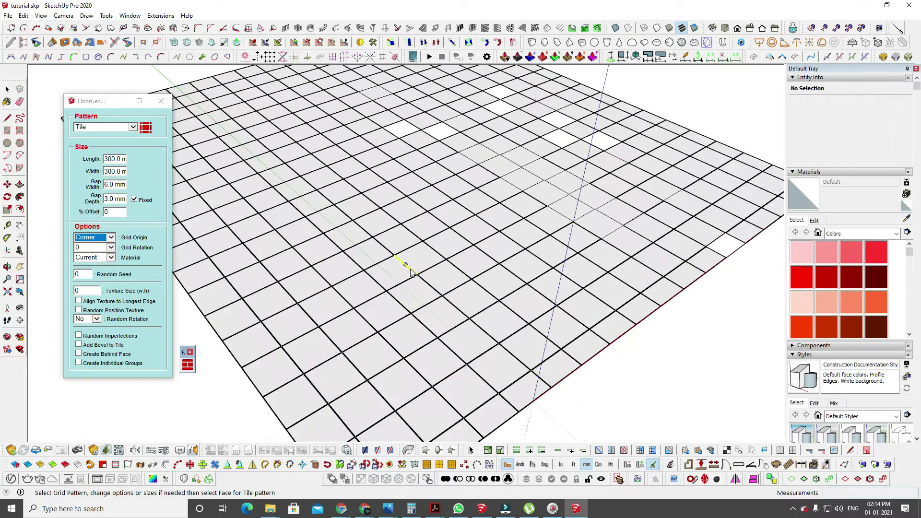
pyautogui.moveTo(474, 356); pyautogui.dragTo(425, 206, button='middle')
pyautogui.scroll(8, 473, 338)
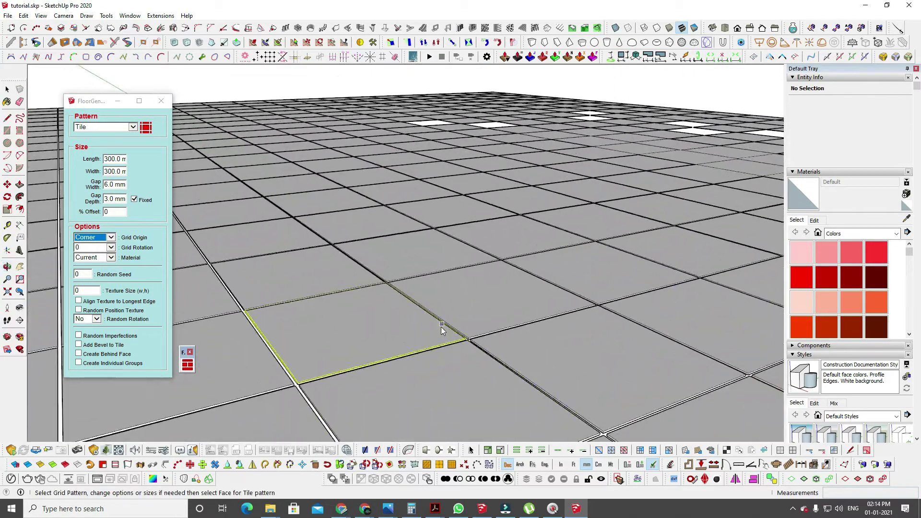
pyautogui.moveTo(465, 351); pyautogui.dragTo(399, 346, button='middle')
pyautogui.scroll(2, 468, 389)
pyautogui.moveTo(473, 390); pyautogui.dragTo(559, 384, button='middle')
pyautogui.scroll(-3, 514, 335)
pyautogui.scroll(-8, 456, 305)
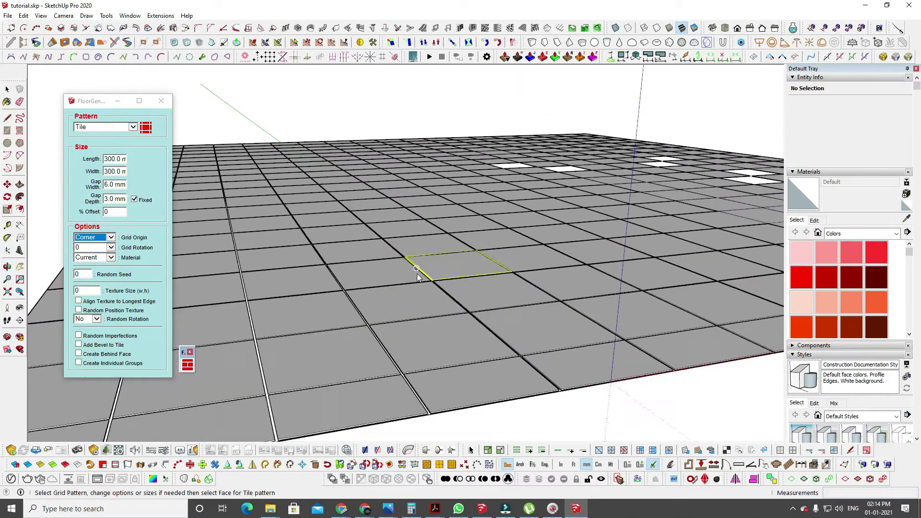
pyautogui.moveTo(416, 269); pyautogui.dragTo(474, 325, button='middle')
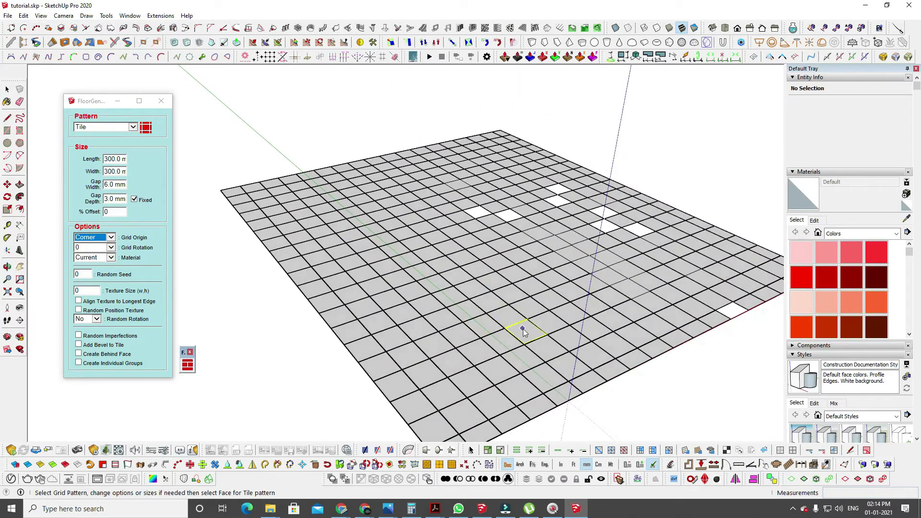
pyautogui.moveTo(515, 214); pyautogui.dragTo(533, 223, button='middle')
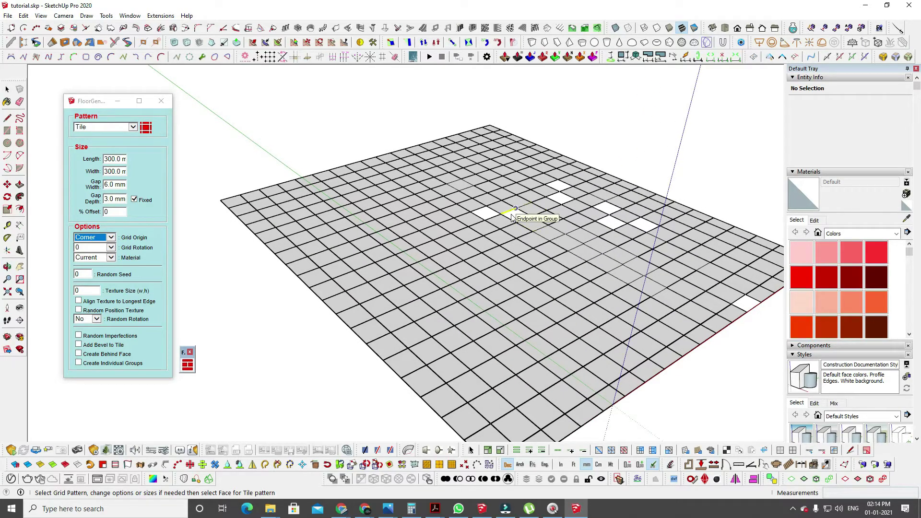
# Leave Floor Generator, select the whole tiled floor and delete it.
pyautogui.scroll(-3, 476, 117)
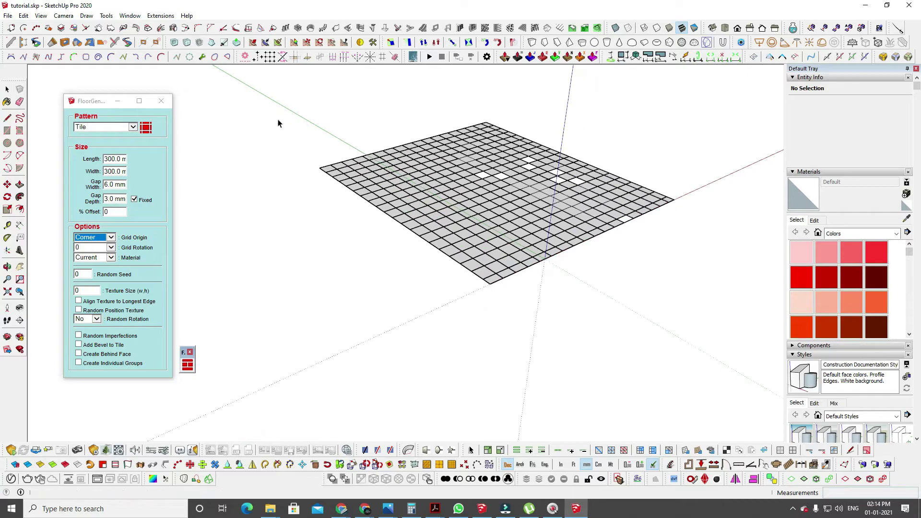
pyautogui.press('space')
pyautogui.moveTo(241, 103); pyautogui.dragTo(713, 333)
pyautogui.moveTo(509, 196); pyautogui.dragTo(555, 360, button='middle')
pyautogui.press('Delete')
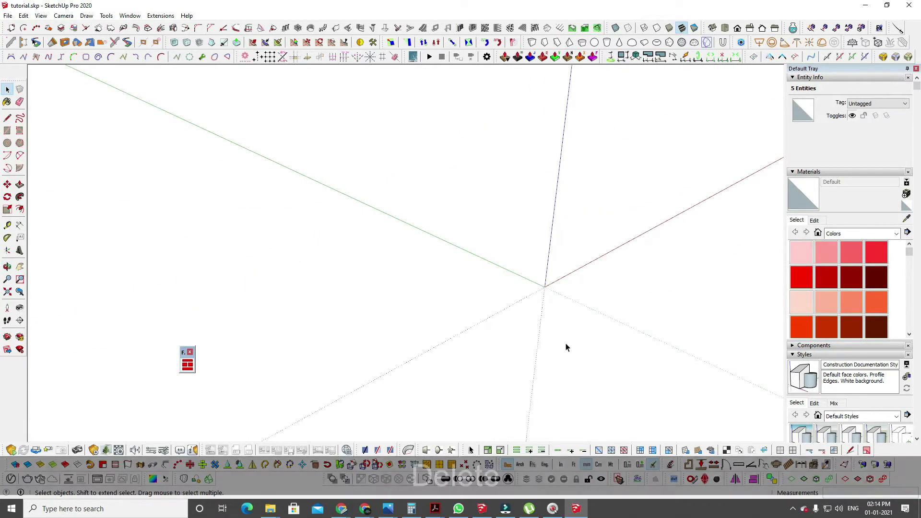
# Unhide the hidden walls and guides of the kitchen room.
pyautogui.moveTo(488, 259); pyautogui.dragTo(484, 310, button='middle')
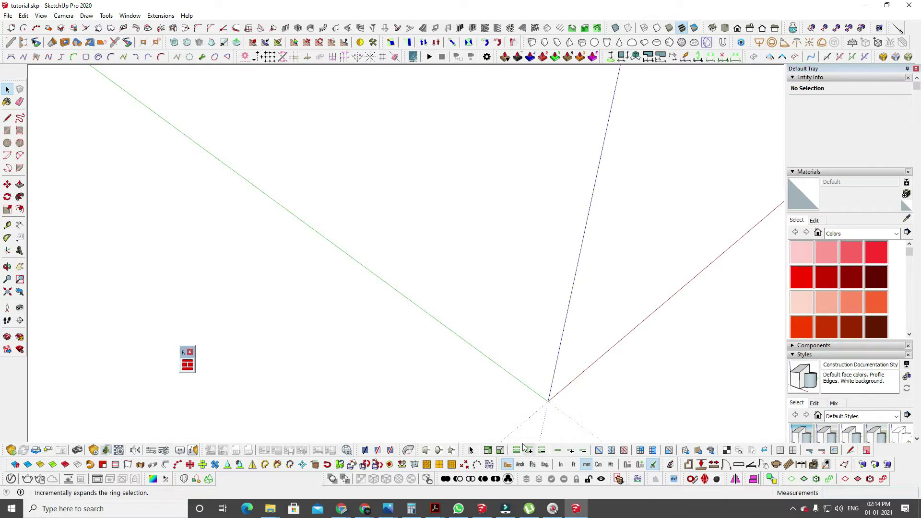
pyautogui.click(600, 481)
pyautogui.press('o')
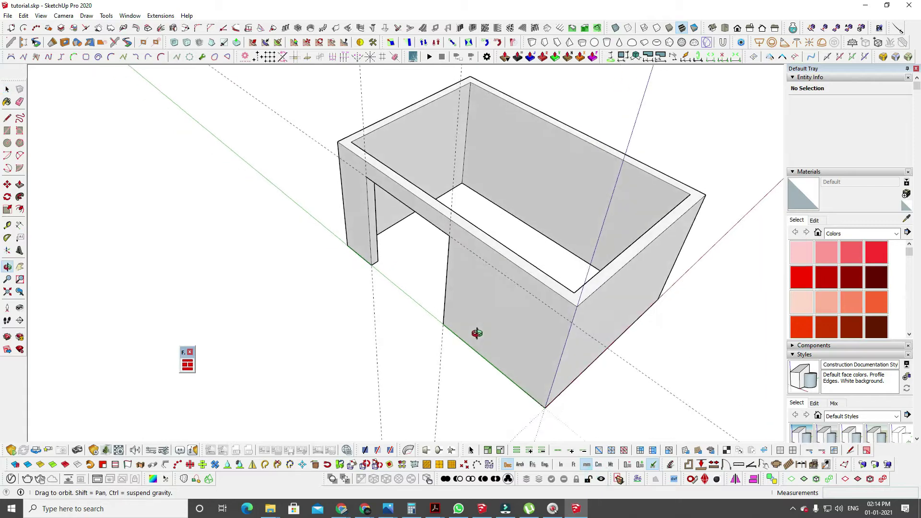
# Dock the floating Floor Generator toolbar alongside the other toolbars below the model.
pyautogui.moveTo(475, 329); pyautogui.dragTo(455, 221)
pyautogui.press('space')
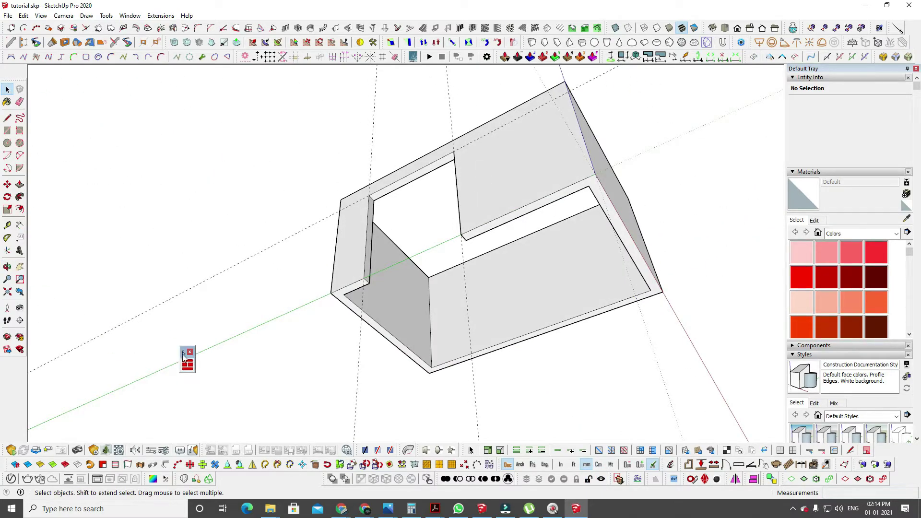
pyautogui.moveTo(183, 354); pyautogui.dragTo(216, 476)
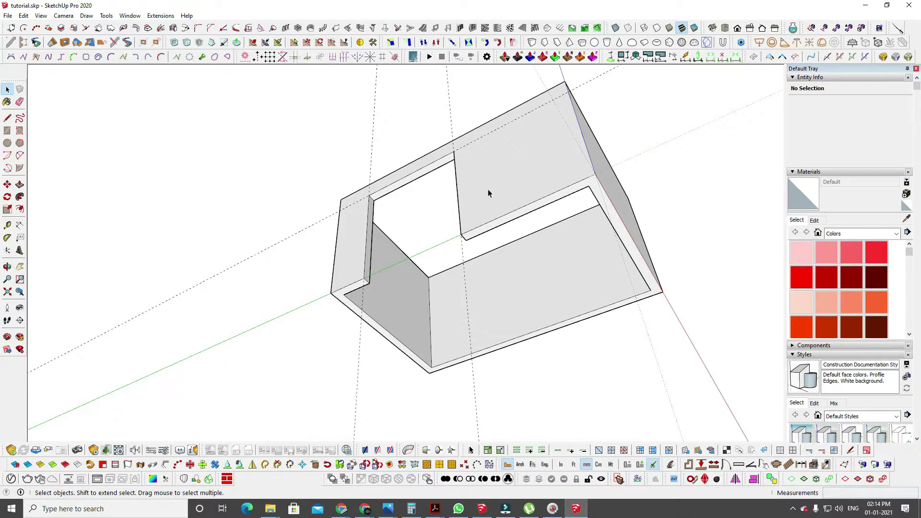
# Draw a 6000 by 4000 mm rectangle across the underside of the room, between opposite outer wall corners.
pyautogui.moveTo(403, 105); pyautogui.dragTo(470, 243, button='middle')
pyautogui.scroll(3, 491, 204)
pyautogui.keyDown('shift'); pyautogui.moveTo(491, 204); pyautogui.dragTo(393, 198, button='middle'); pyautogui.keyUp('shift')
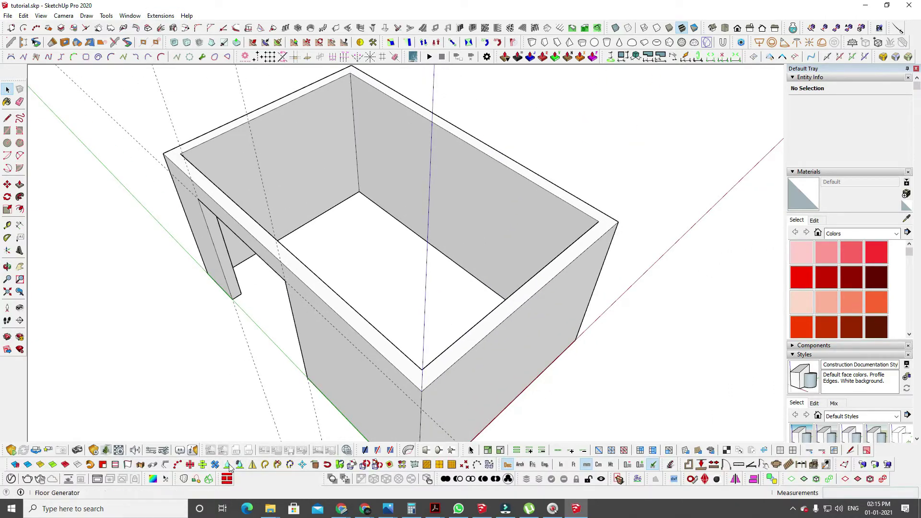
pyautogui.moveTo(245, 288); pyautogui.dragTo(366, 267, button='middle')
pyautogui.press('r')
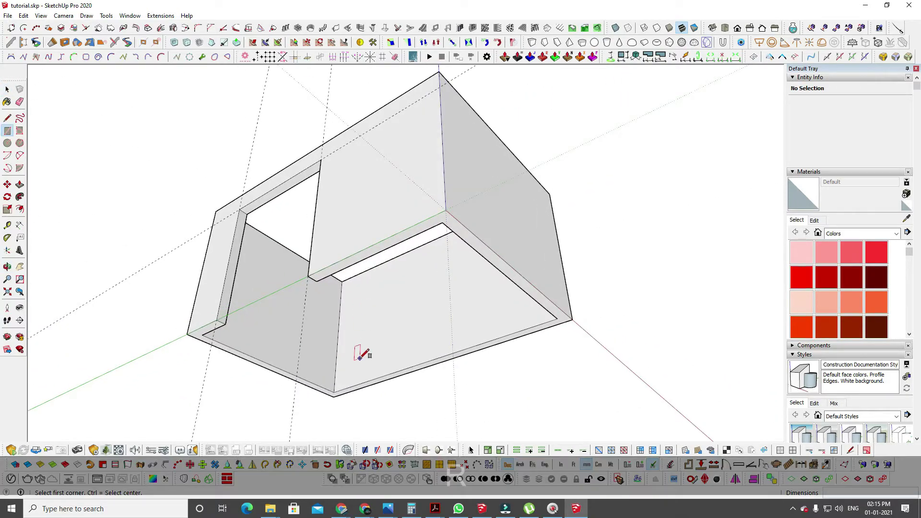
pyautogui.click(335, 396)
pyautogui.click(446, 211)
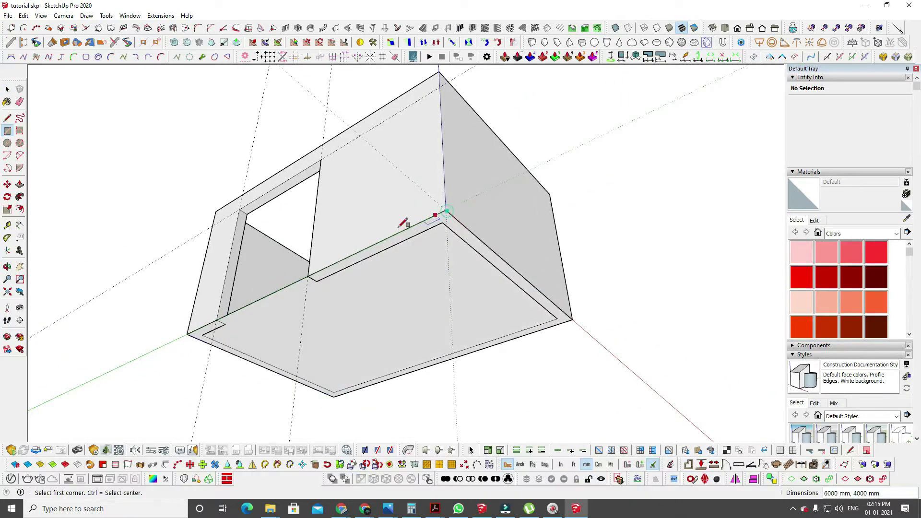
# Copy the 6000 mm floor edge under the wall with the opening 1300 mm outward along the red axis.
pyautogui.press('space')
pyautogui.click(367, 249)
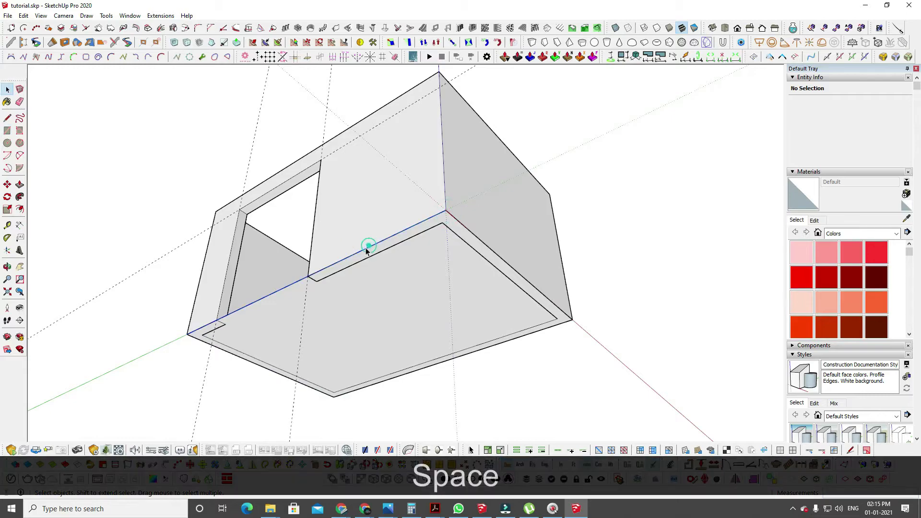
pyautogui.press('m')
pyautogui.press('ctrl')
pyautogui.click(187, 334)
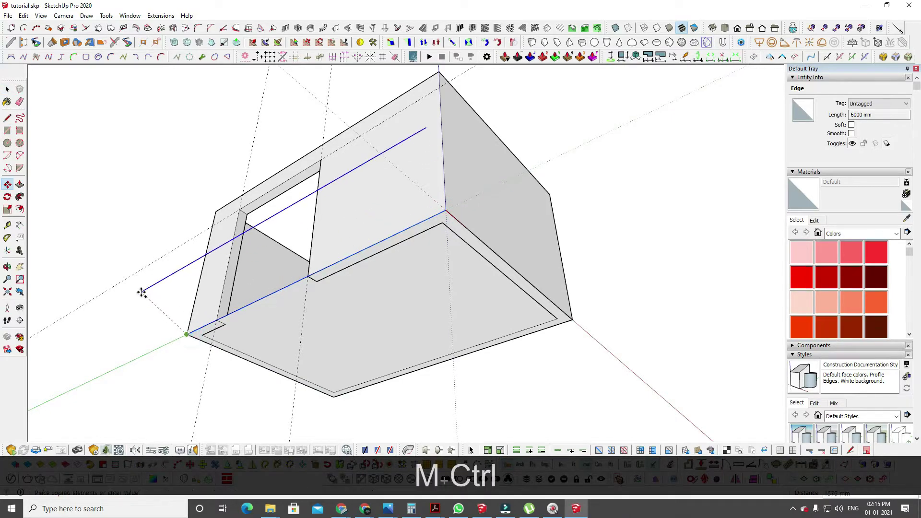
pyautogui.write('1')
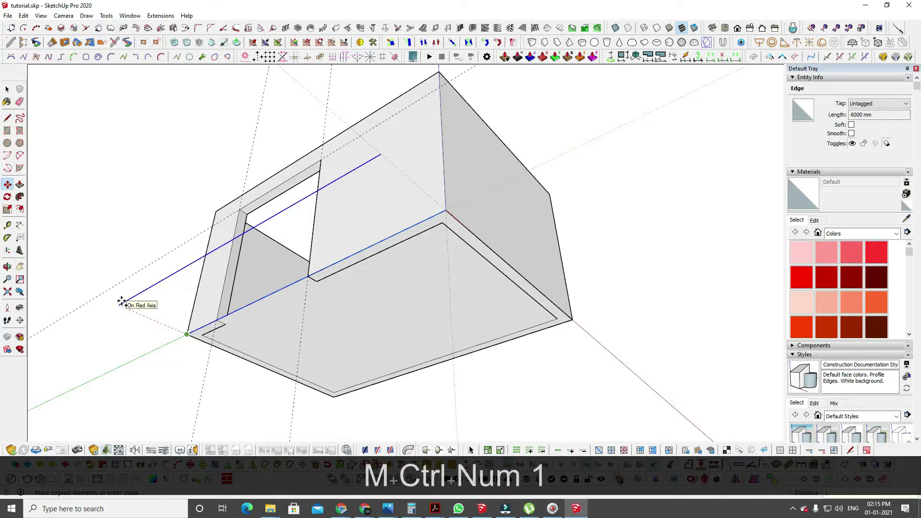
pyautogui.write('300')
pyautogui.press('Return')
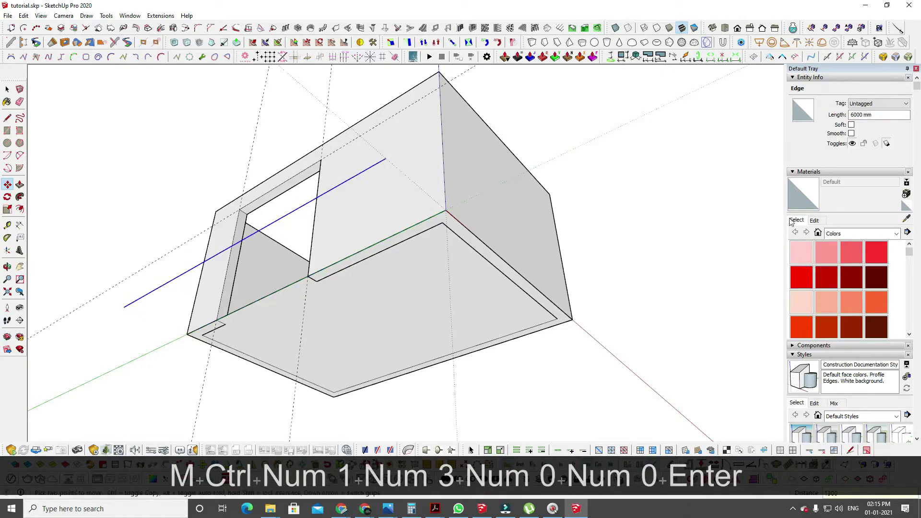
# Connect both ends of the copied edge to the room's corners with lines, closing the outer strip into a face.
pyautogui.press('l')
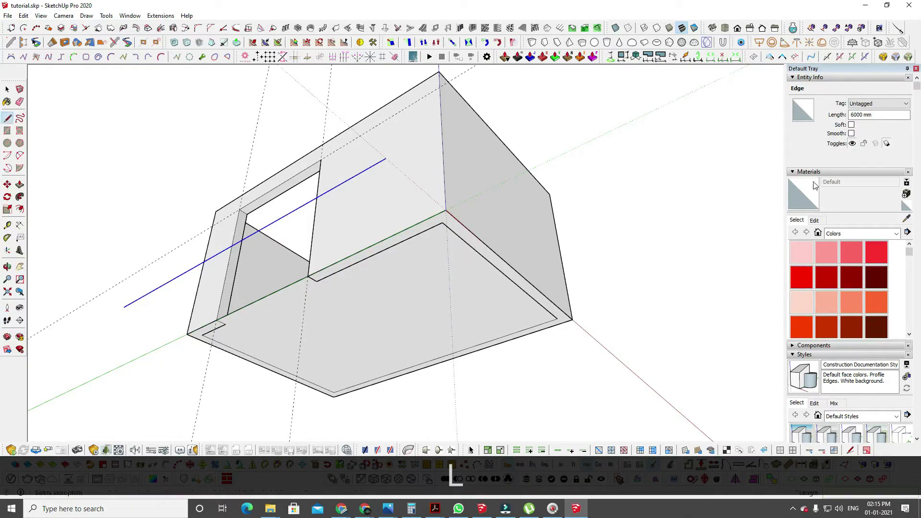
pyautogui.click(386, 158)
pyautogui.click(446, 211)
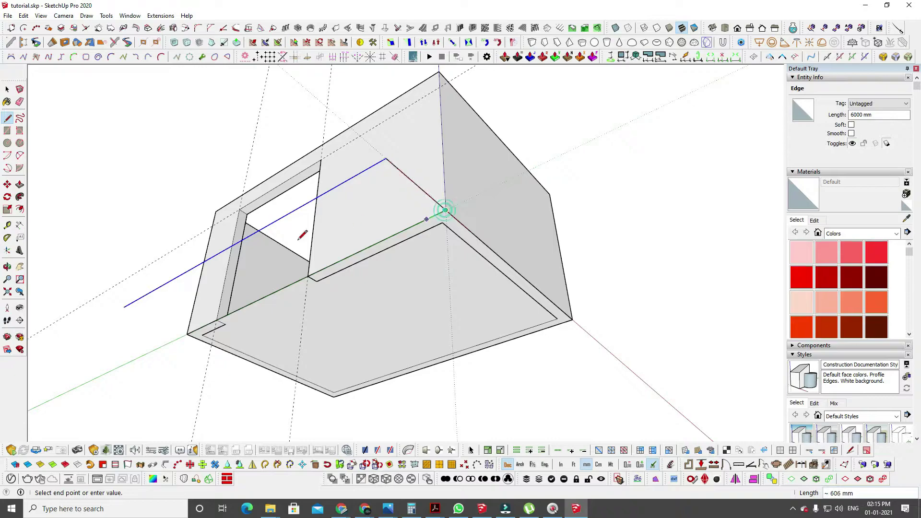
pyautogui.press('Escape')
pyautogui.click(124, 307)
pyautogui.click(187, 334)
pyautogui.press('space')
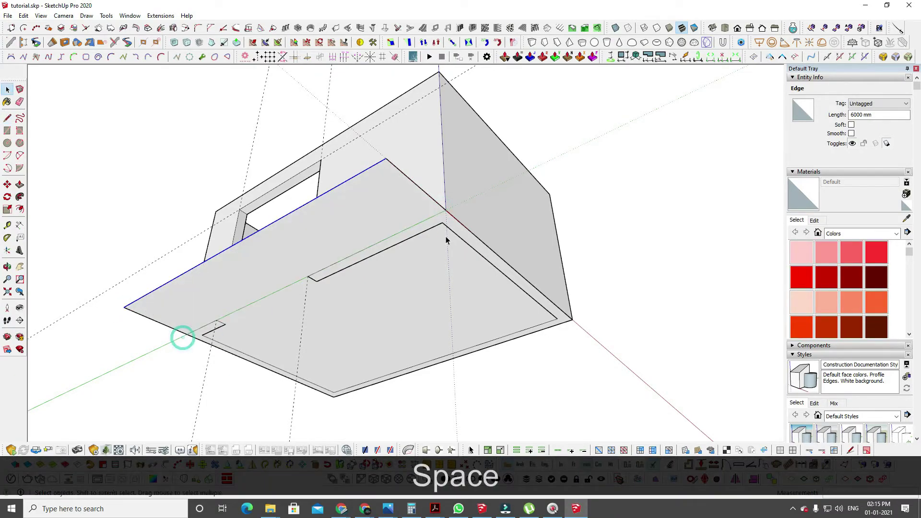
# Delete the edge between the room floor and the outer strip to merge them into one face.
pyautogui.moveTo(446, 240); pyautogui.dragTo(372, 403, button='middle')
pyautogui.click(325, 272)
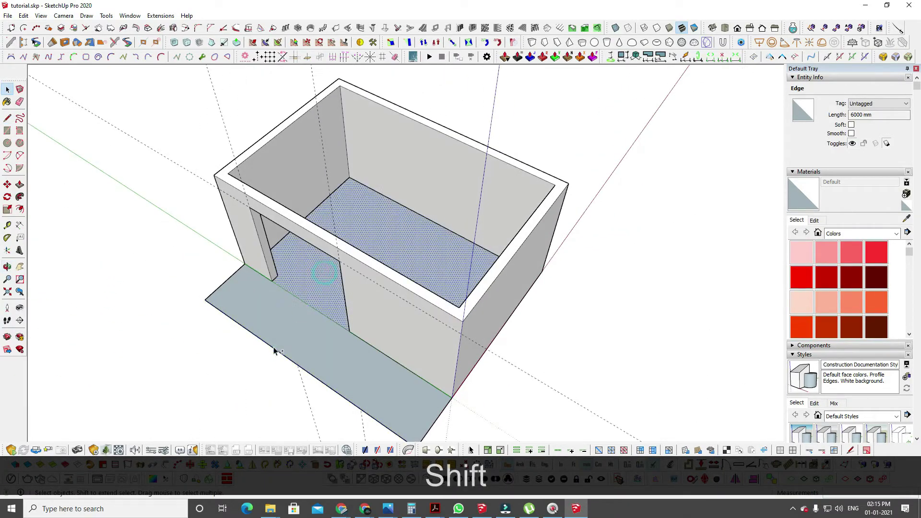
pyautogui.click(296, 322)
pyautogui.click(304, 303)
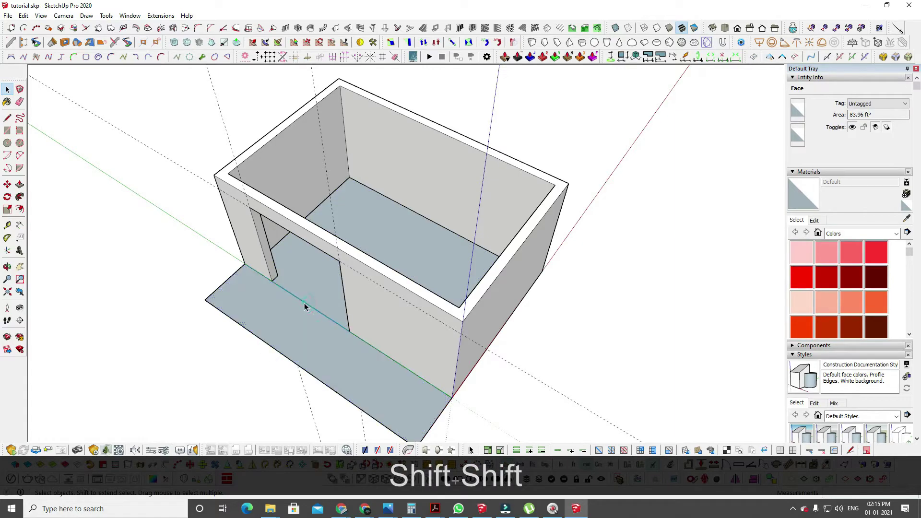
pyautogui.press('Delete')
# Reverse the merged floor face and group it together with its edges.
pyautogui.rightClick(310, 297)
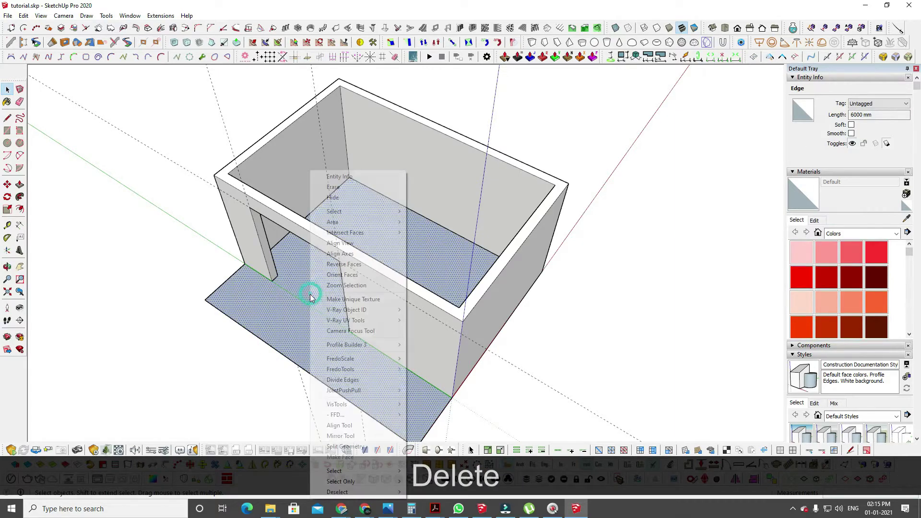
pyautogui.click(355, 244)
pyautogui.moveTo(350, 261); pyautogui.dragTo(228, 219, button='middle')
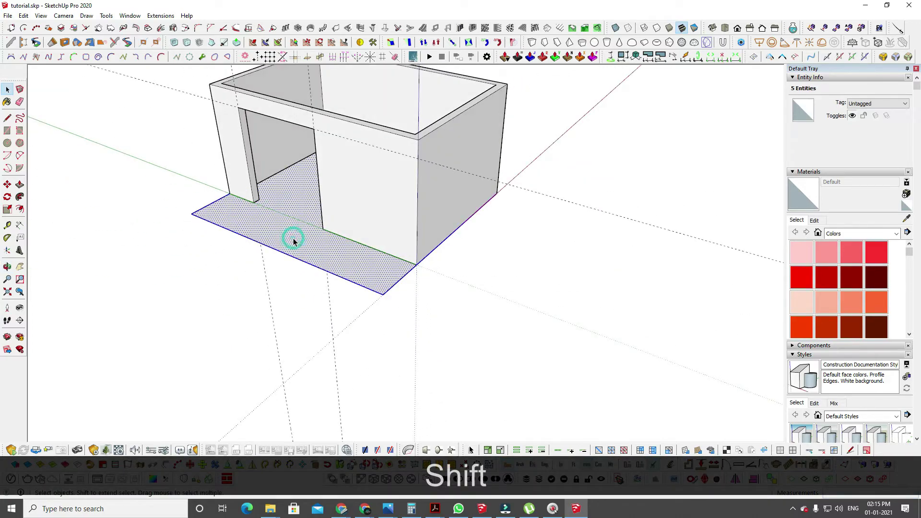
pyautogui.press('g')
pyautogui.moveTo(272, 202); pyautogui.dragTo(166, 291, button='middle')
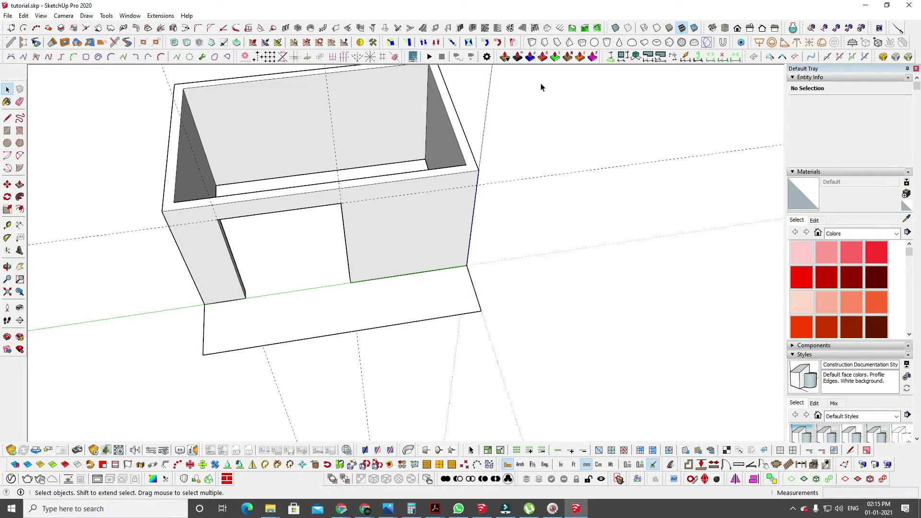
# Trace the three outer edges of the strip in front of the opening with lines, from one wall corner to the other.
pyautogui.moveTo(296, 325)
pyautogui.mouseDown(button='middle')
pyautogui.moveTo(518, 255)
pyautogui.moveTo(411, 315)
pyautogui.moveTo(366, 286)
pyautogui.mouseUp(button='middle')
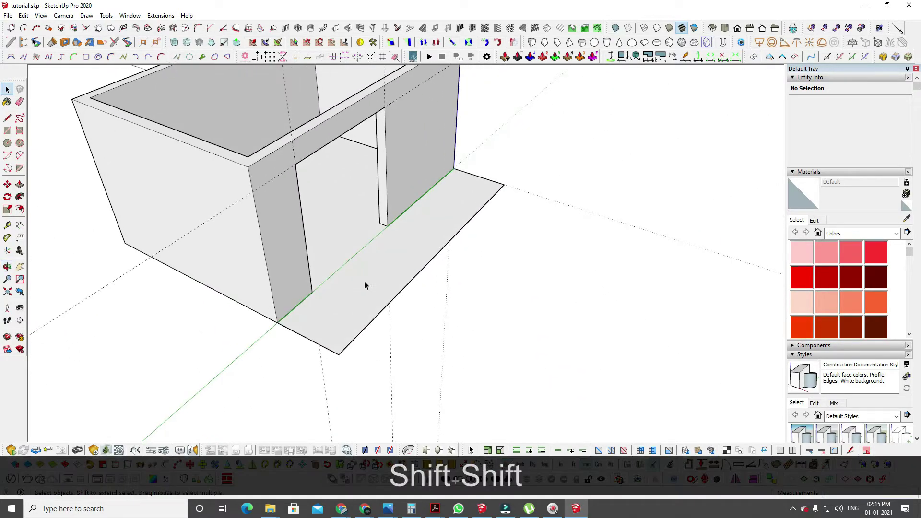
pyautogui.press('l')
pyautogui.click(277, 322)
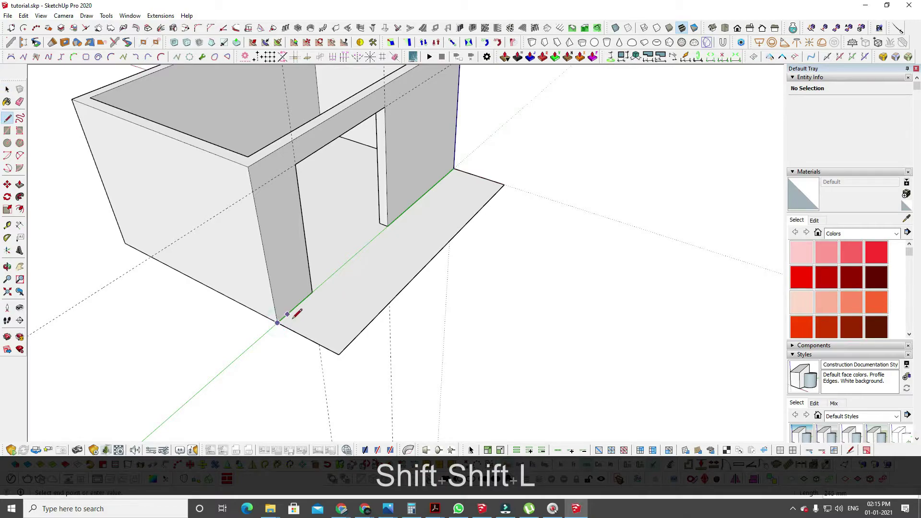
pyautogui.click(338, 355)
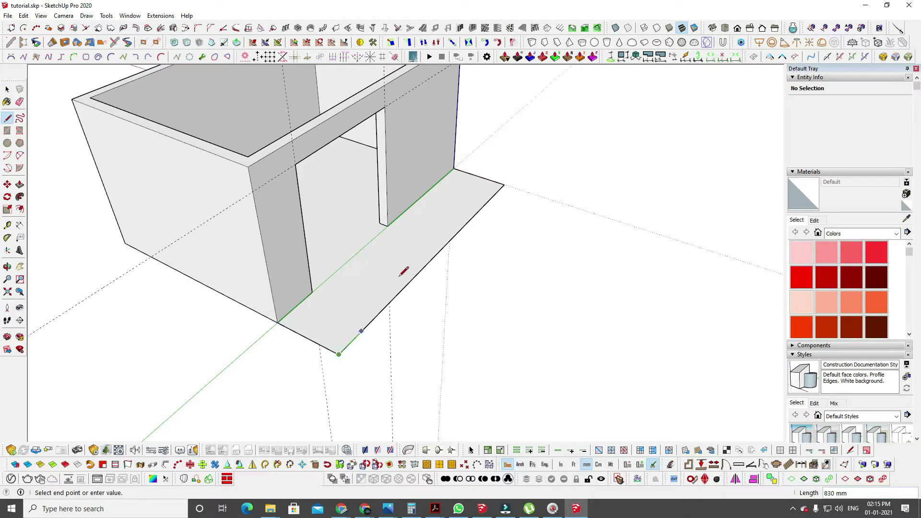
pyautogui.click(504, 184)
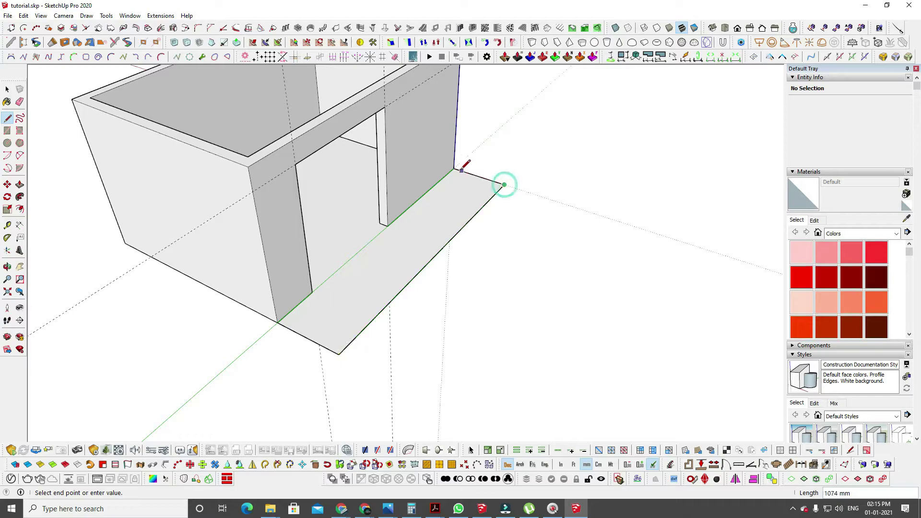
pyautogui.press('space')
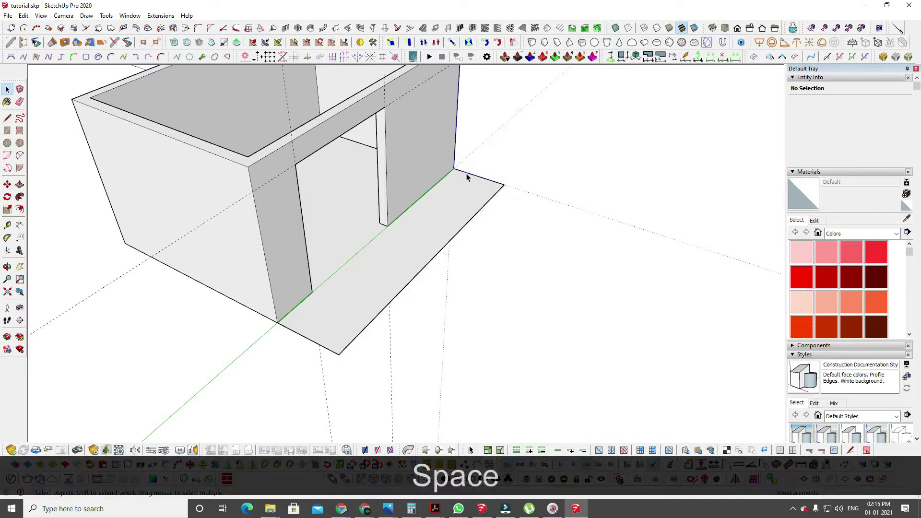
# Offset the three traced outer edges inward to outline a narrow border around the strip.
pyautogui.click(466, 173)
pyautogui.press('f')
pyautogui.click(466, 173)
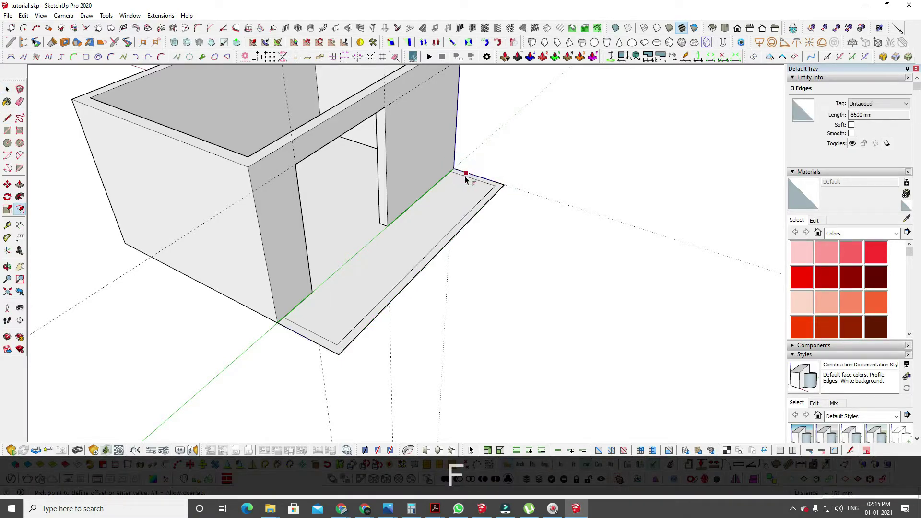
pyautogui.click(345, 342)
pyautogui.press('space')
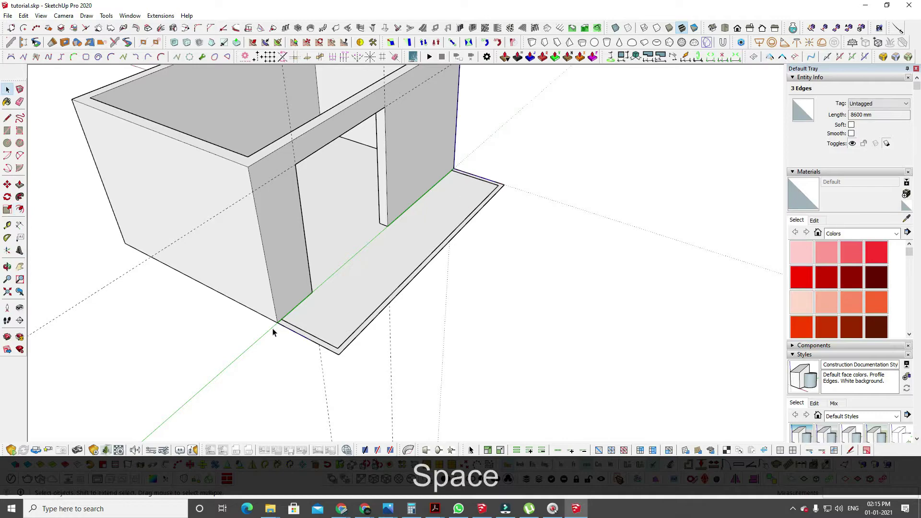
# Close the border outline where it meets the wall with a short line between the offset edge and the room's corner.
pyautogui.press('l')
pyautogui.click(277, 323)
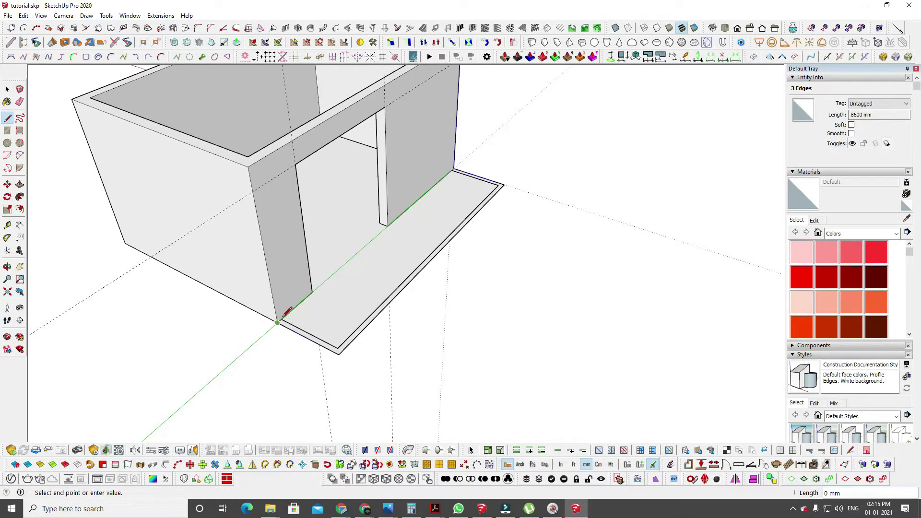
pyautogui.press('Escape')
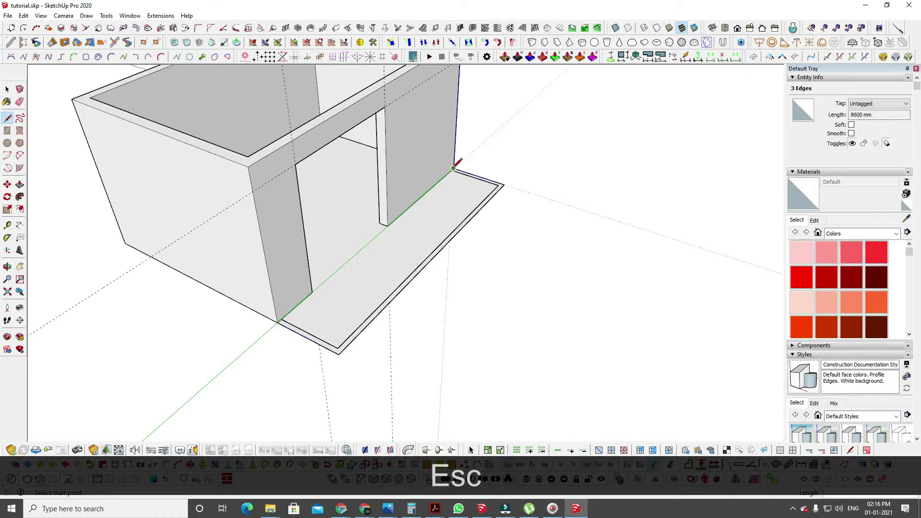
pyautogui.scroll(3, 448, 173)
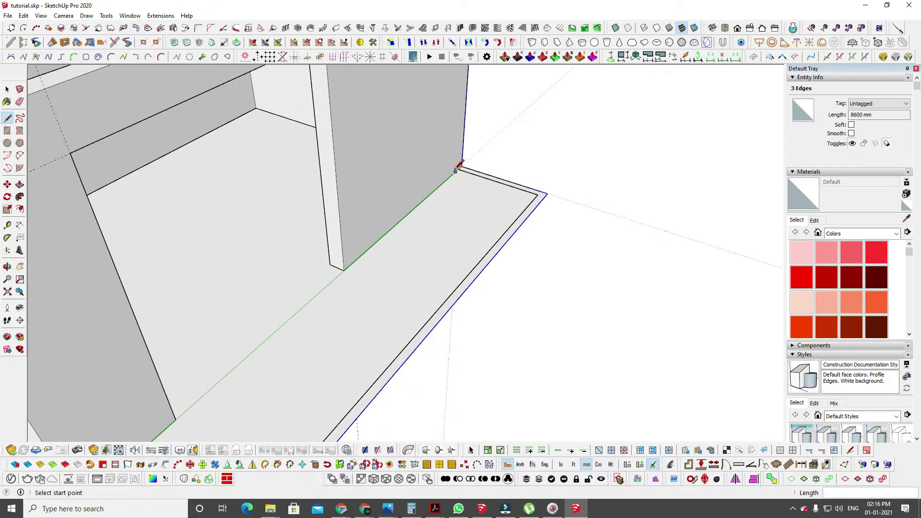
pyautogui.click(461, 167)
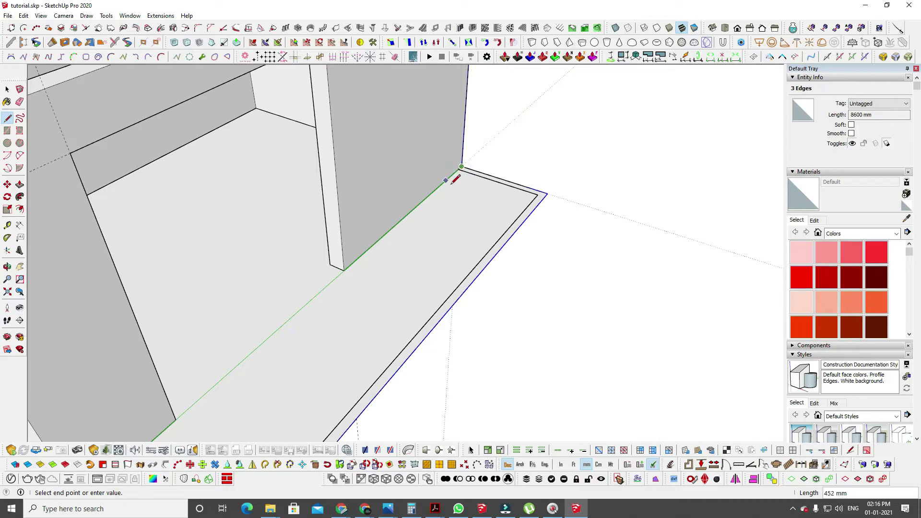
pyautogui.scroll(3, 453, 169)
pyautogui.press('Escape')
pyautogui.press('Escape')
pyautogui.click(433, 172)
pyautogui.click(442, 165)
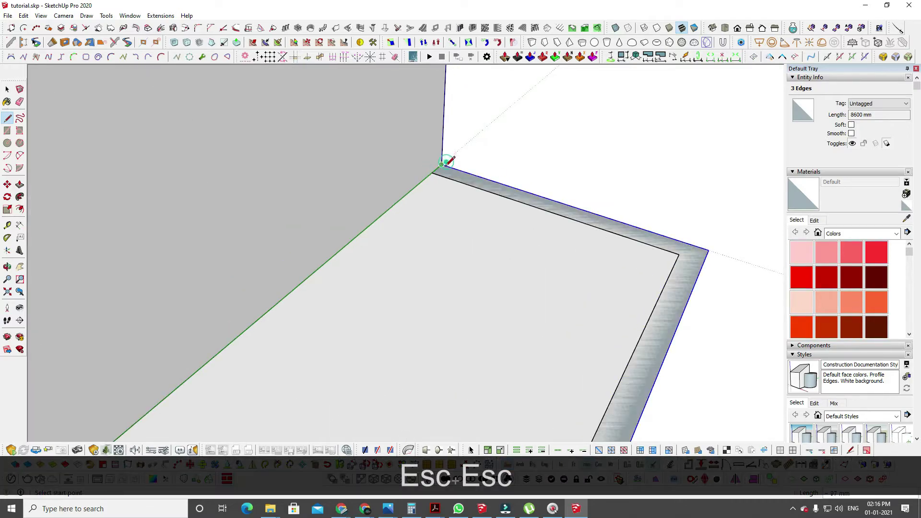
# Push/Pull the border face upward into a low raised rim around the outer strip.
pyautogui.scroll(-7, 506, 258)
pyautogui.moveTo(546, 277)
pyautogui.mouseDown(button='middle')
pyautogui.moveTo(545, 288)
pyautogui.moveTo(495, 234)
pyautogui.mouseUp(button='middle')
pyautogui.press('p')
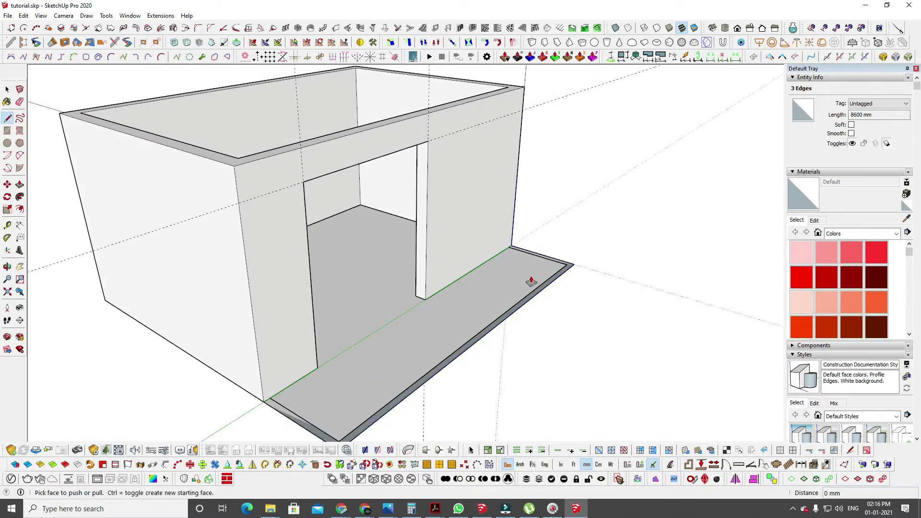
pyautogui.click(548, 288)
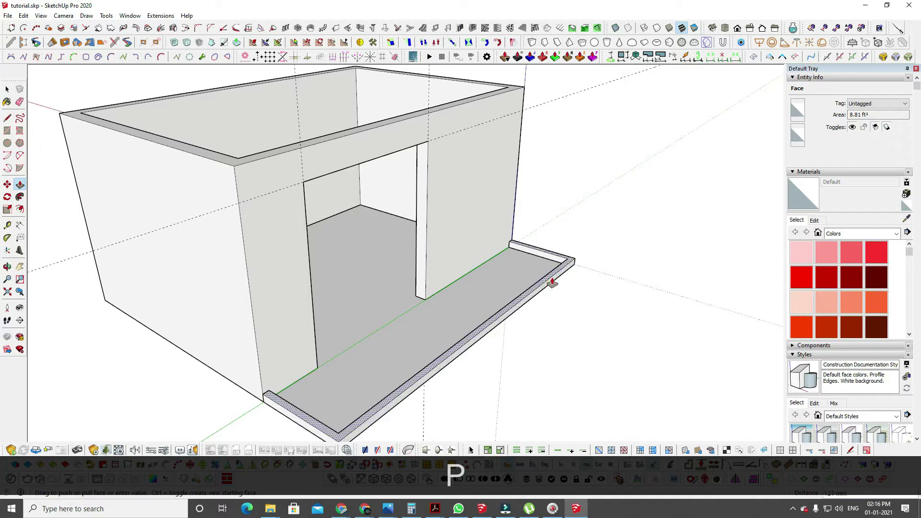
pyautogui.click(551, 283)
pyautogui.press('space')
# Group the raised rim around the strip and move it straight up about 971 mm as a handrail.
pyautogui.moveTo(534, 264); pyautogui.dragTo(531, 259, button='middle')
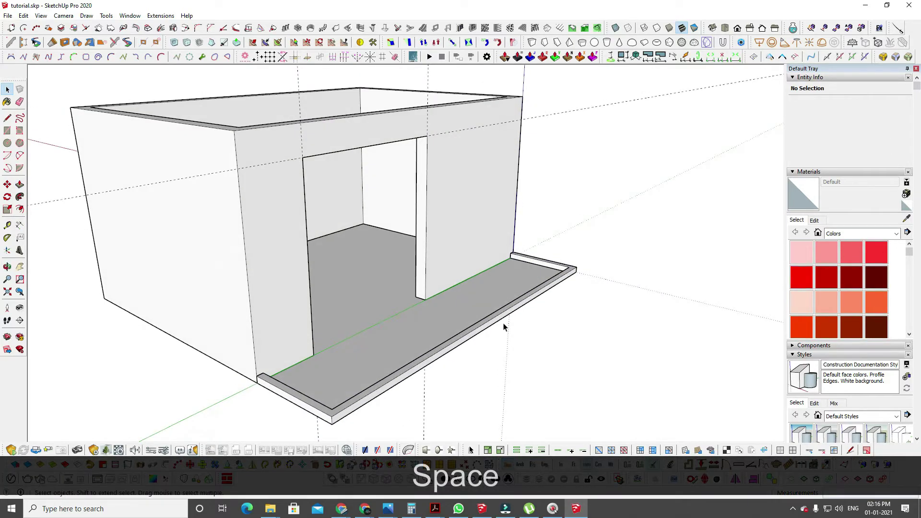
pyautogui.tripleClick(499, 317)
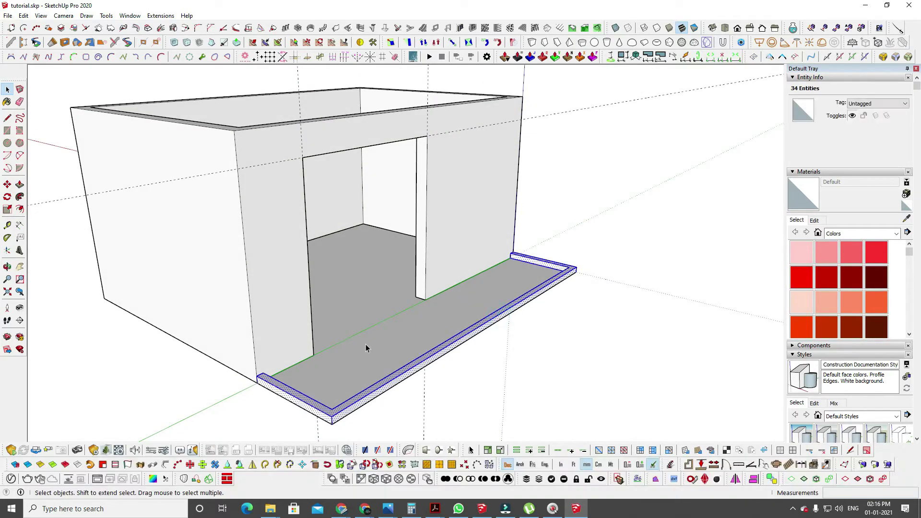
pyautogui.press('g')
pyautogui.press('m')
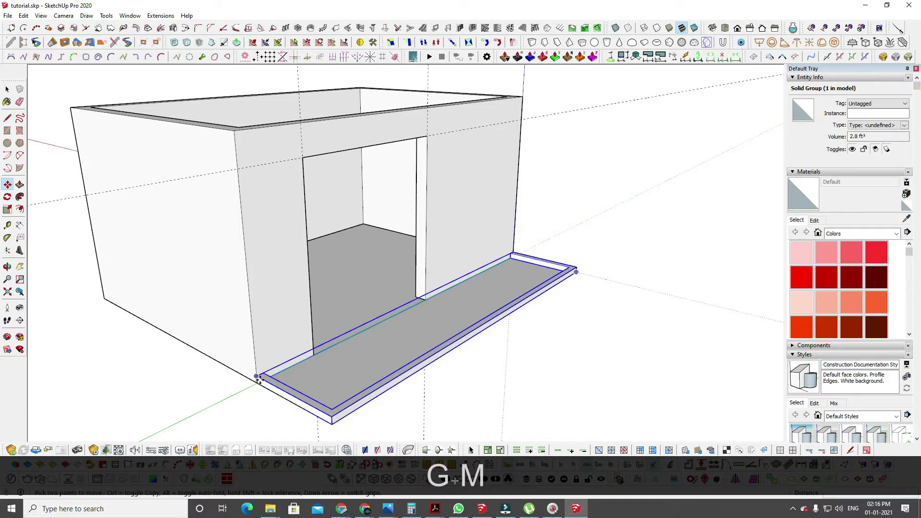
pyautogui.click(258, 379)
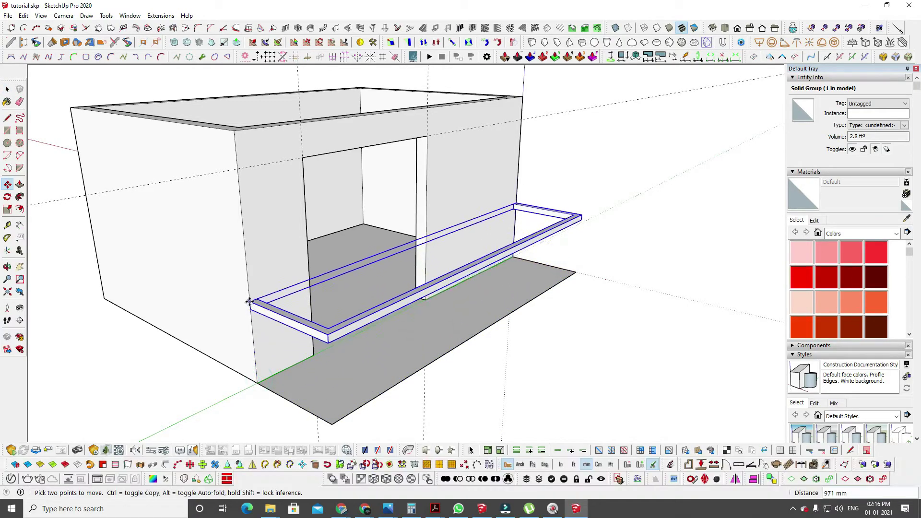
pyautogui.click(249, 302)
# Offset the underside face of the handrail inward, inside its group, to outline a narrow strip along its middle.
pyautogui.moveTo(311, 302); pyautogui.dragTo(315, 187, button='middle')
pyautogui.scroll(3, 314, 186)
pyautogui.press('space')
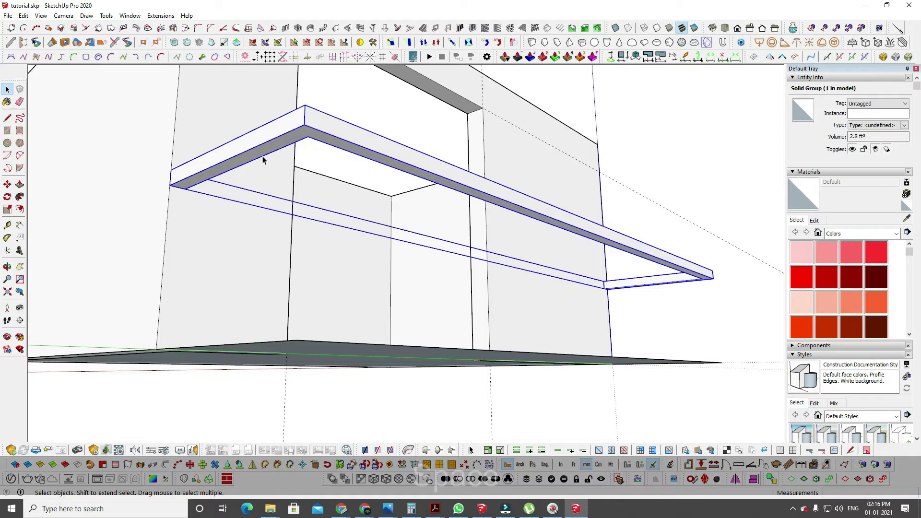
pyautogui.doubleClick(221, 170)
pyautogui.scroll(5, 220, 130)
pyautogui.click(211, 119)
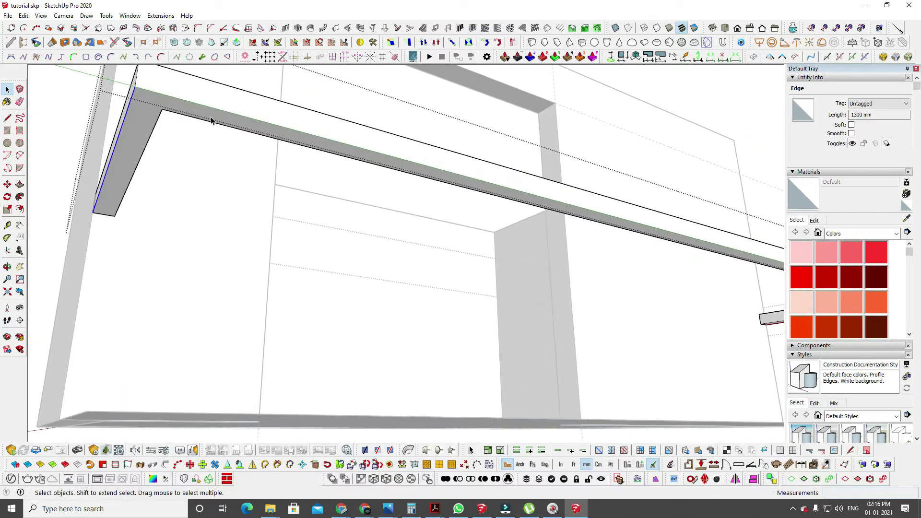
pyautogui.click(197, 108)
pyautogui.press('f')
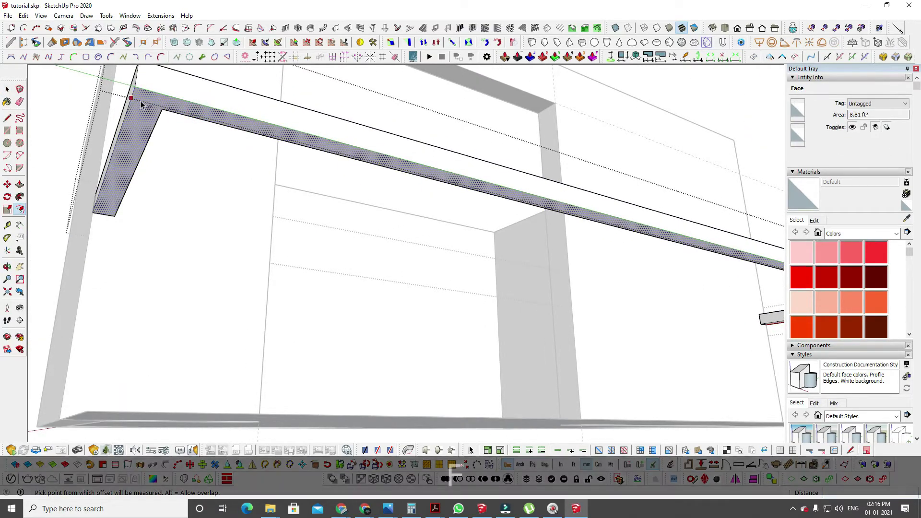
pyautogui.click(145, 105)
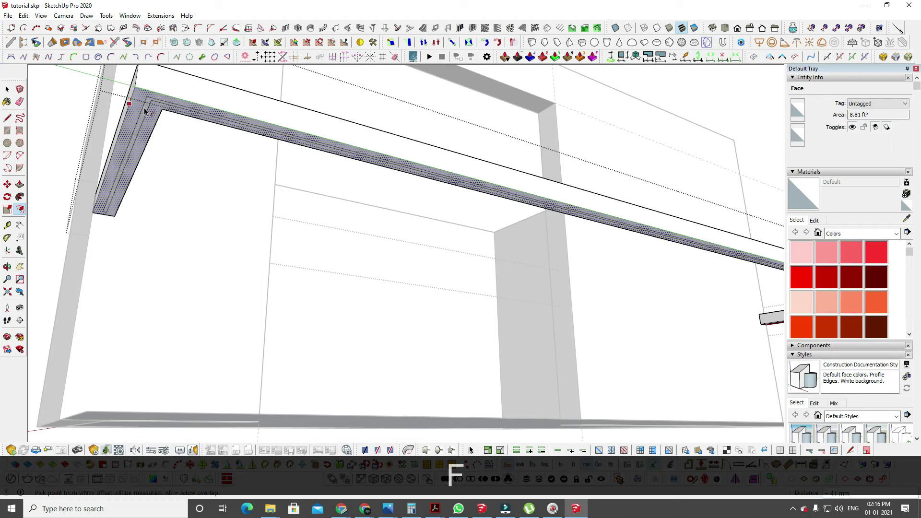
# Copy the narrow strip face from the handrail group and paste it in place outside the group.
pyautogui.press('space')
pyautogui.click(145, 108)
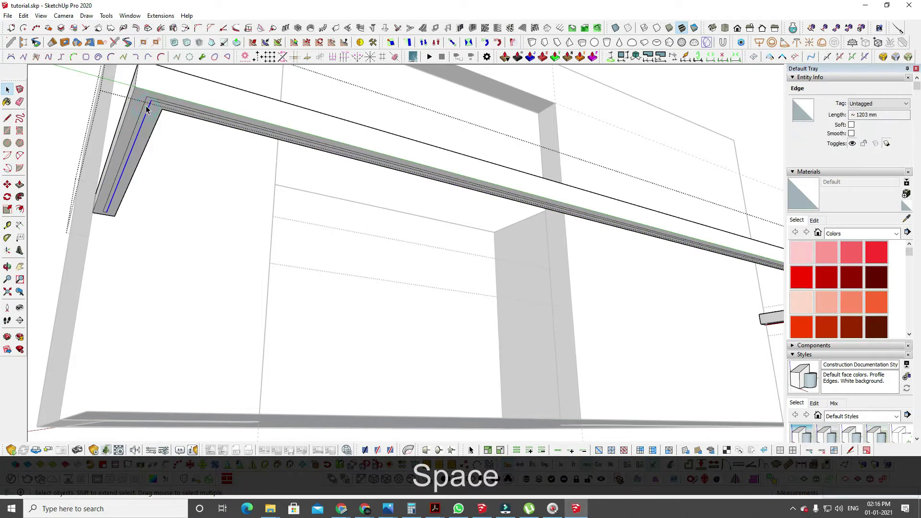
pyautogui.hotkey('ctrl', 'c')
pyautogui.press('Escape')
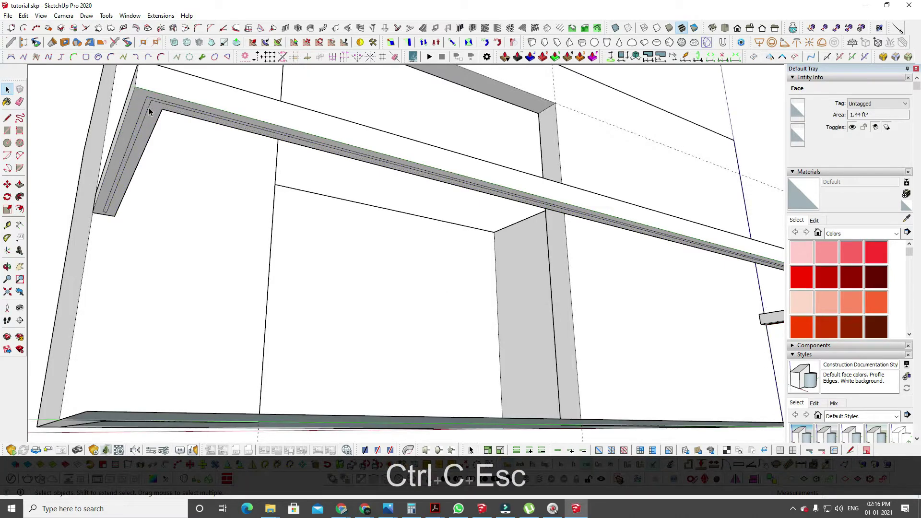
pyautogui.press('Escape')
pyautogui.press('Escape')
pyautogui.press('Escape')
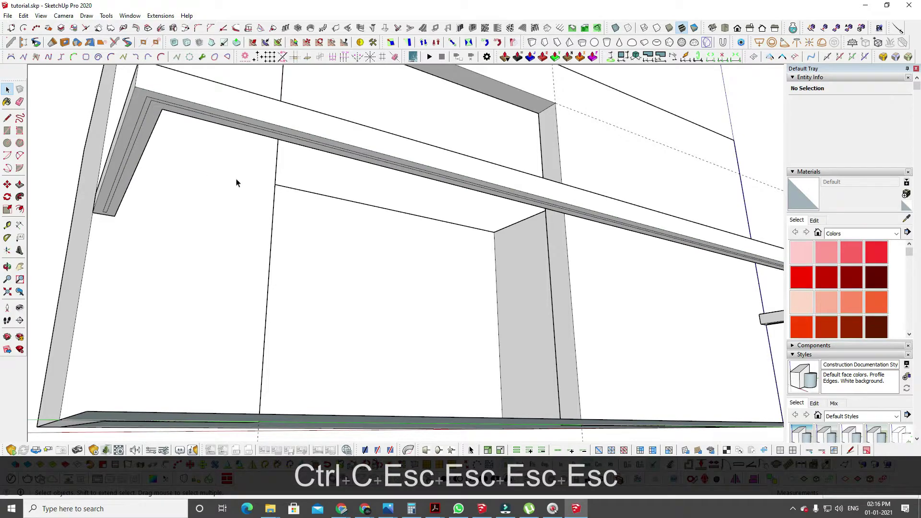
pyautogui.click(23, 15)
pyautogui.click(39, 71)
pyautogui.click(154, 157)
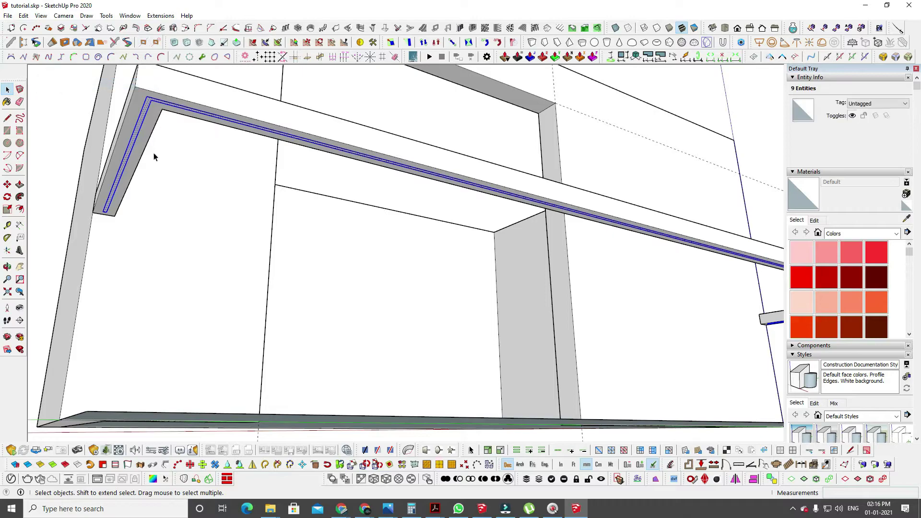
# Push/Pull the pasted strip face down from the handrail to the balcony floor to form the railing panels.
pyautogui.press('p')
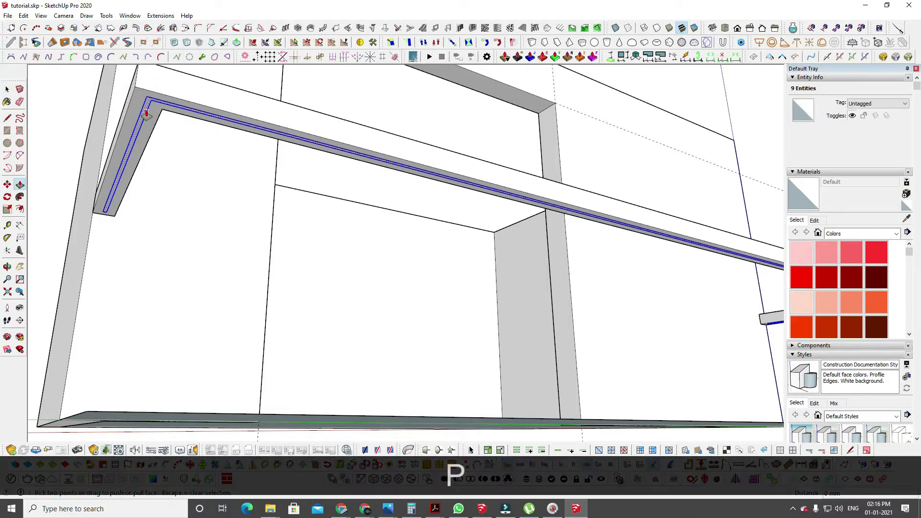
pyautogui.moveTo(143, 111); pyautogui.dragTo(236, 413)
pyautogui.moveTo(283, 282); pyautogui.dragTo(365, 350, button='middle')
# Group the railing panels and paint the group with Translucent Glass Blue from the Glass and Mirrors materials.
pyautogui.press('space')
pyautogui.tripleClick(347, 310)
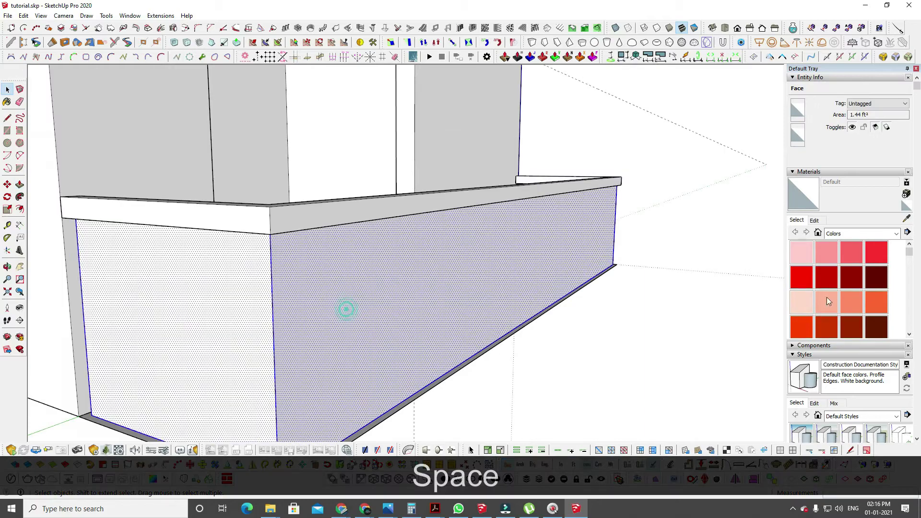
pyautogui.click(834, 235)
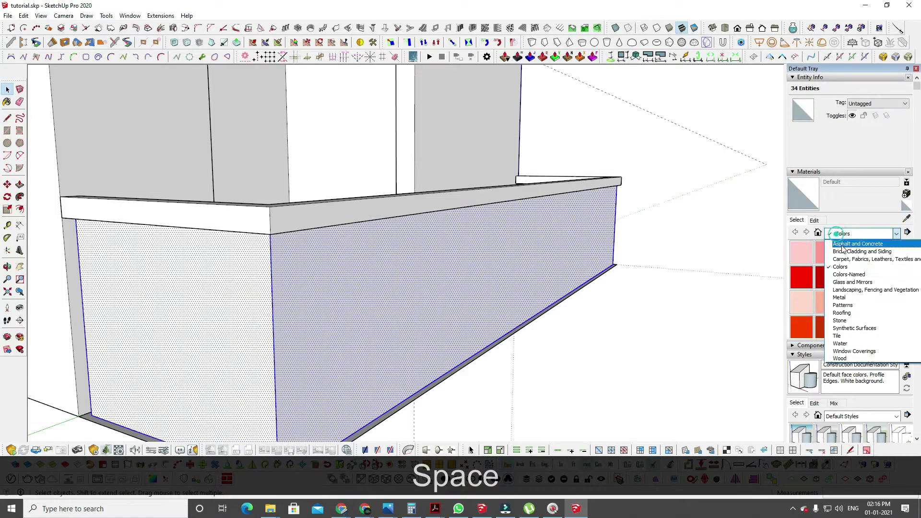
pyautogui.click(854, 282)
pyautogui.click(515, 264)
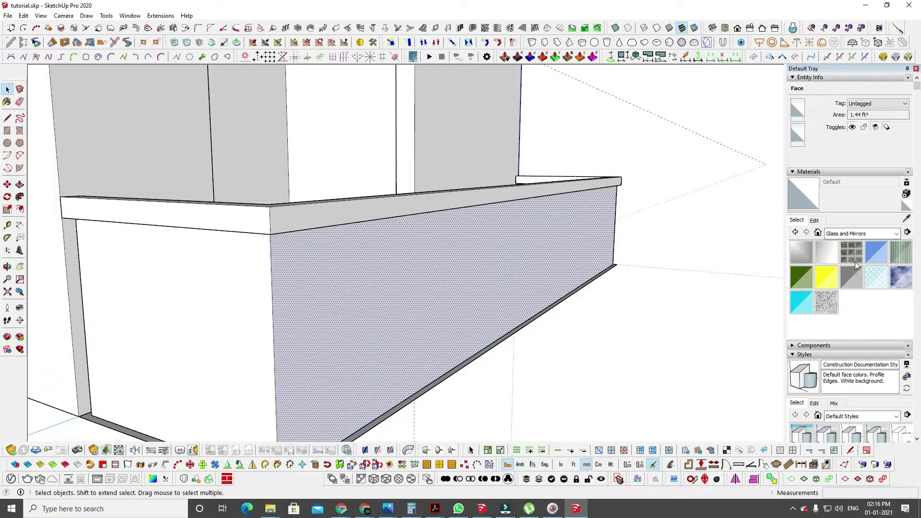
pyautogui.tripleClick(577, 200)
pyautogui.press('g')
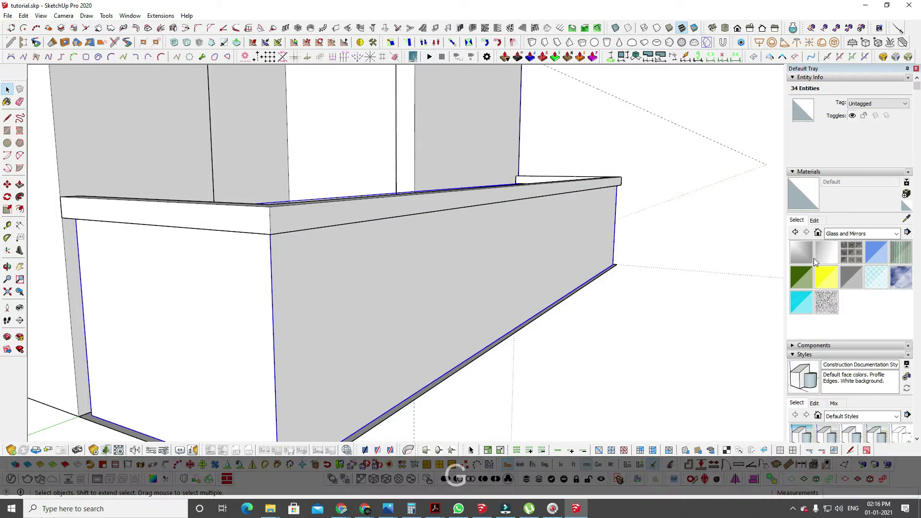
pyautogui.click(869, 254)
pyautogui.click(575, 237)
pyautogui.moveTo(575, 240); pyautogui.dragTo(549, 239, button='middle')
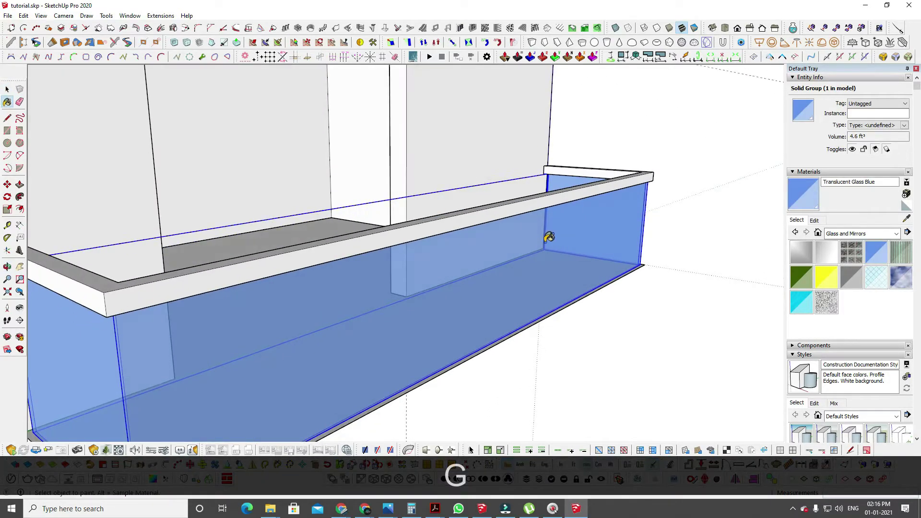
# Paint the handrail group with Wood Bamboo from the Wood materials.
pyautogui.press('space')
pyautogui.scroll(-3, 626, 180)
pyautogui.click(639, 180)
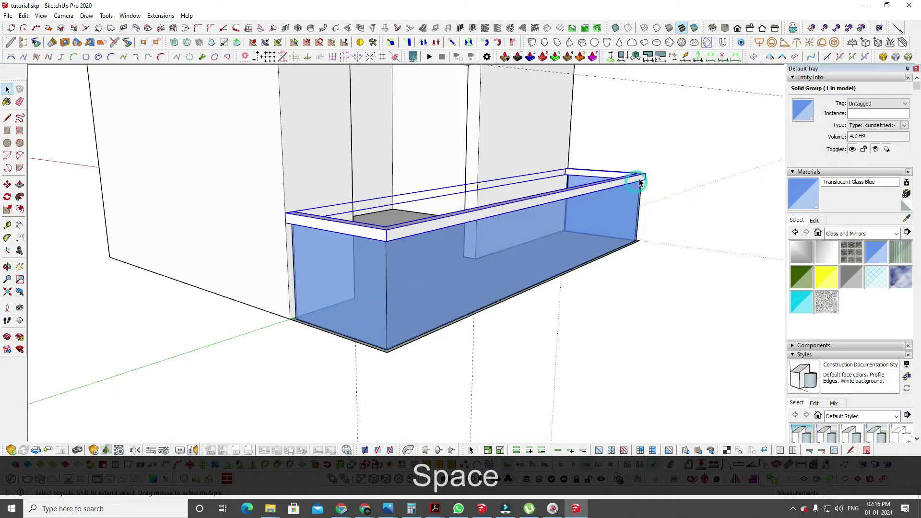
pyautogui.click(849, 235)
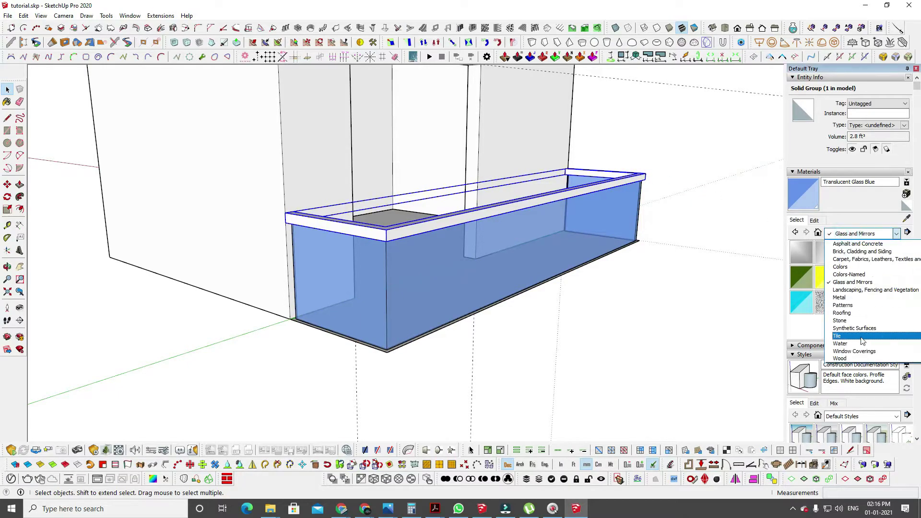
pyautogui.click(861, 358)
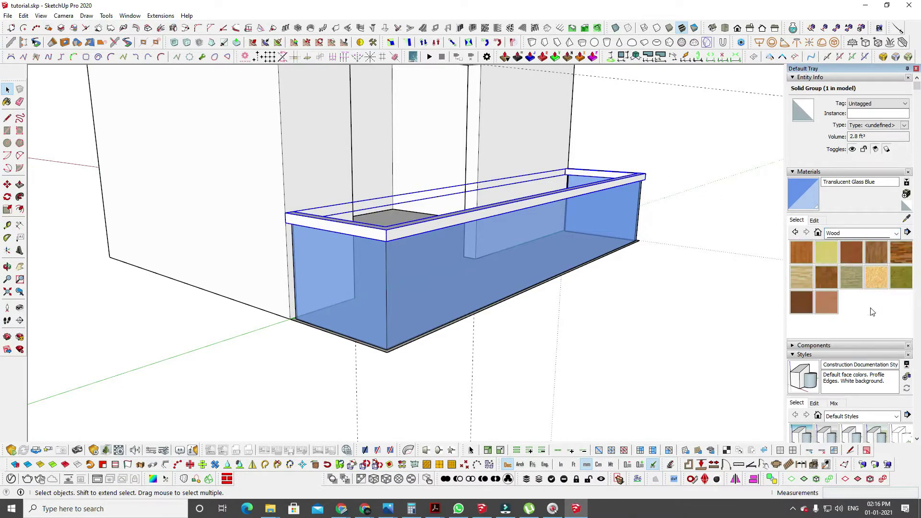
pyautogui.click(804, 255)
pyautogui.click(638, 174)
pyautogui.moveTo(664, 174)
pyautogui.mouseDown(button='middle')
pyautogui.moveTo(427, 246)
pyautogui.moveTo(580, 244)
pyautogui.moveTo(623, 325)
pyautogui.moveTo(623, 394)
pyautogui.moveTo(704, 201)
pyautogui.moveTo(572, 240)
pyautogui.mouseUp(button='middle')
pyautogui.press('space')
pyautogui.press('space')
pyautogui.scroll(5, 572, 235)
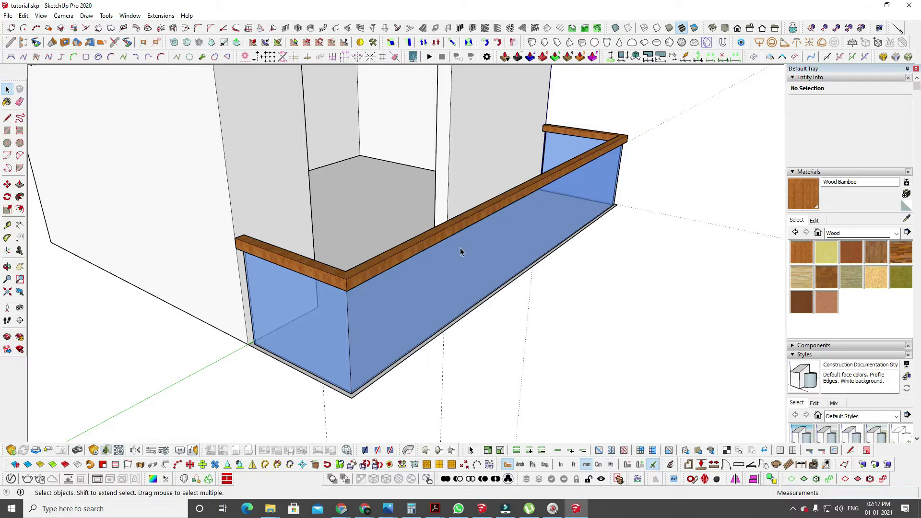
# Delete both the handrail group and the glass panel group from the balcony.
pyautogui.moveTo(580, 195); pyautogui.dragTo(593, 154, button='middle')
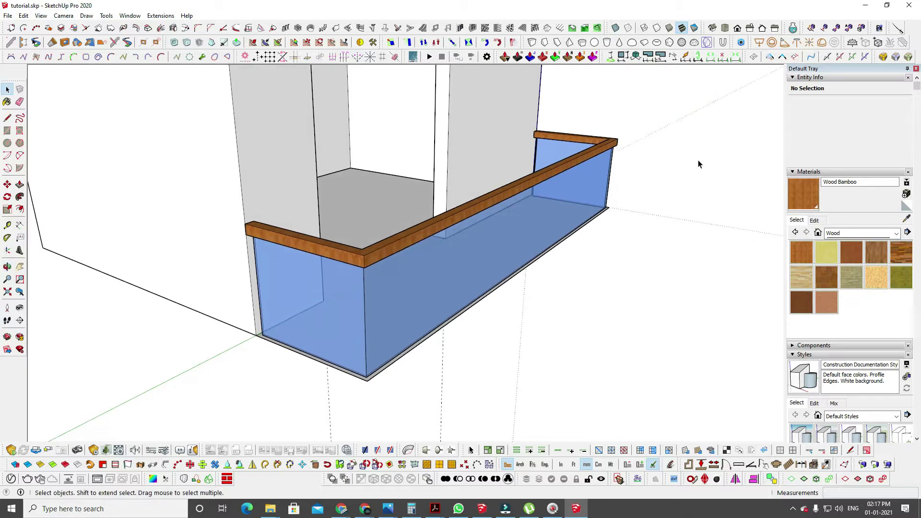
pyautogui.moveTo(680, 160); pyautogui.dragTo(575, 128)
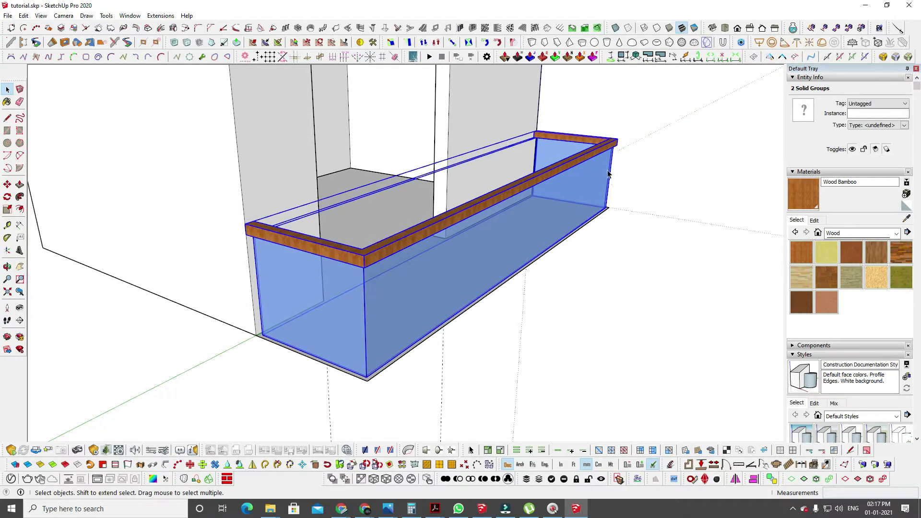
pyautogui.press('Delete')
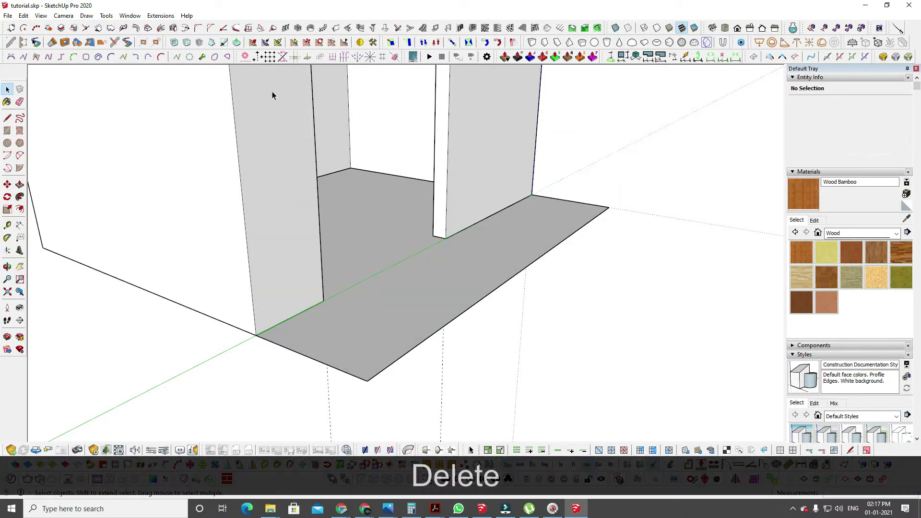
# Load Railing Assembly 14 from the Profile Builder assembly examples as the current assembly.
pyautogui.click(23, 42)
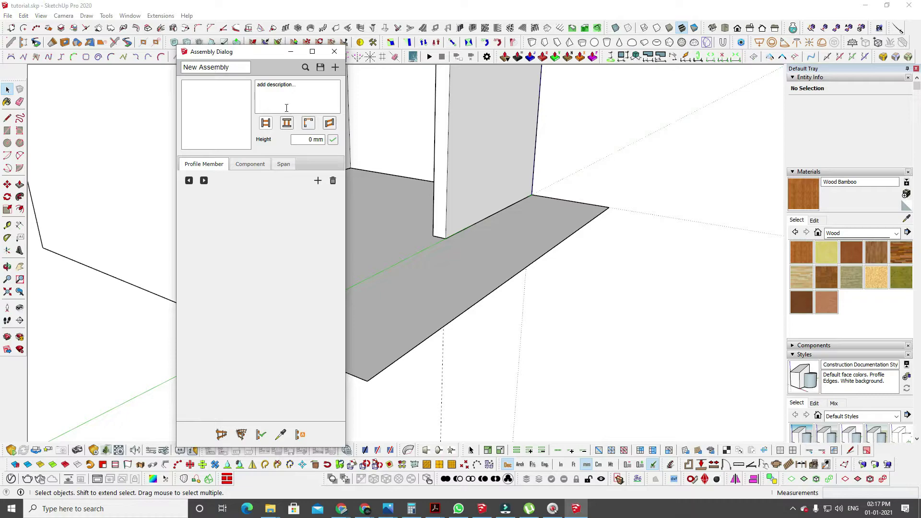
pyautogui.click(305, 68)
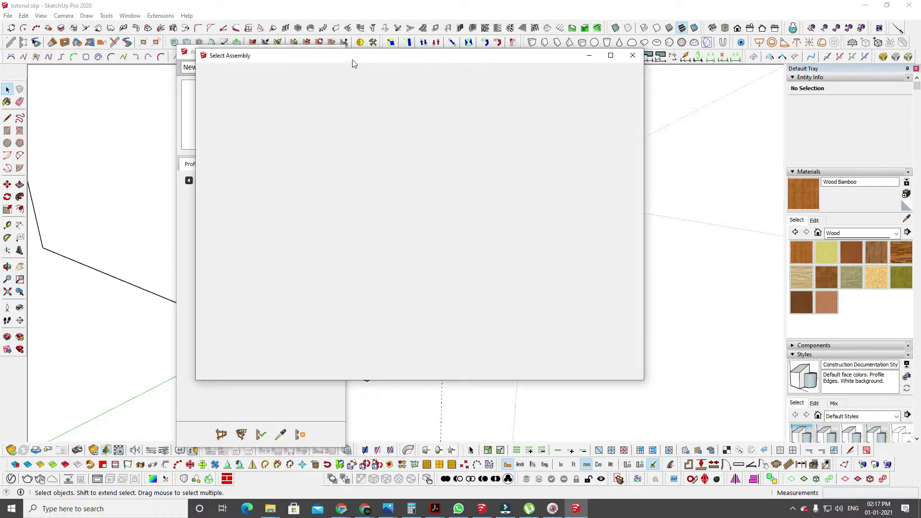
pyautogui.moveTo(352, 59); pyautogui.dragTo(267, 60)
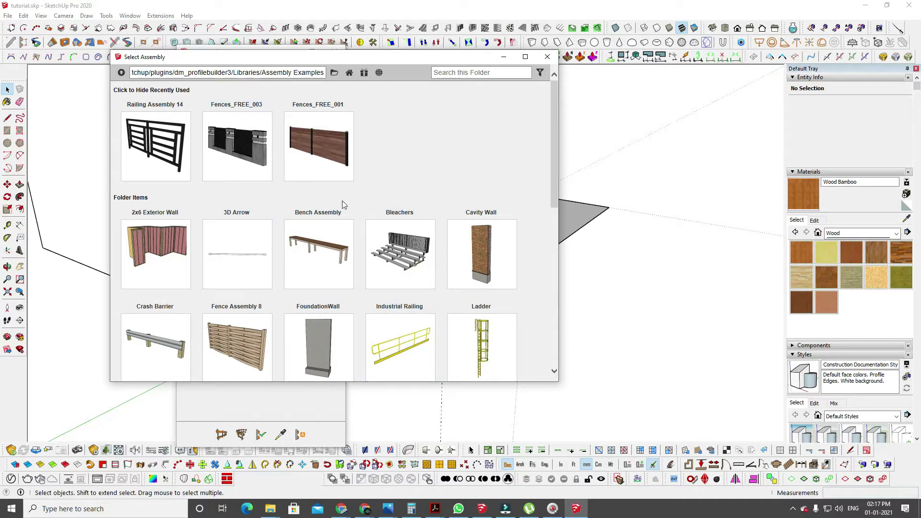
pyautogui.scroll(-2, 371, 219)
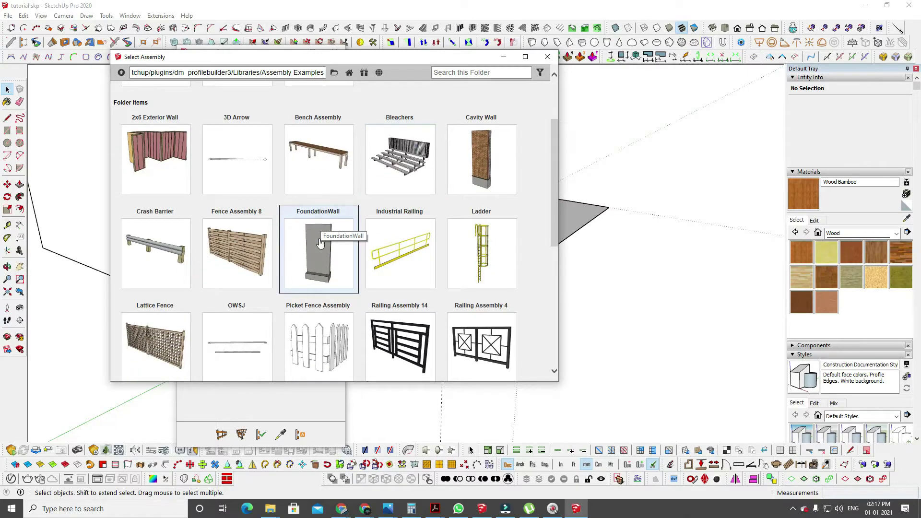
pyautogui.scroll(2, 316, 256)
pyautogui.scroll(-4, 317, 255)
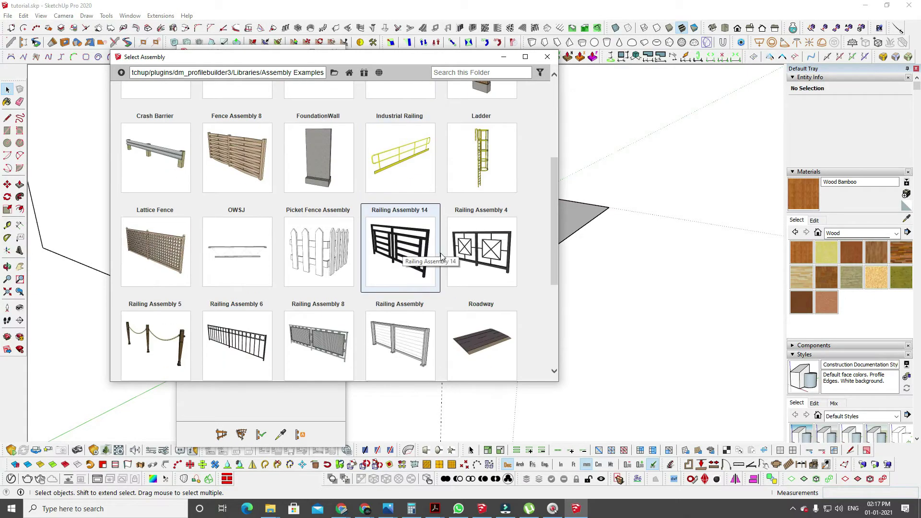
pyautogui.click(432, 271)
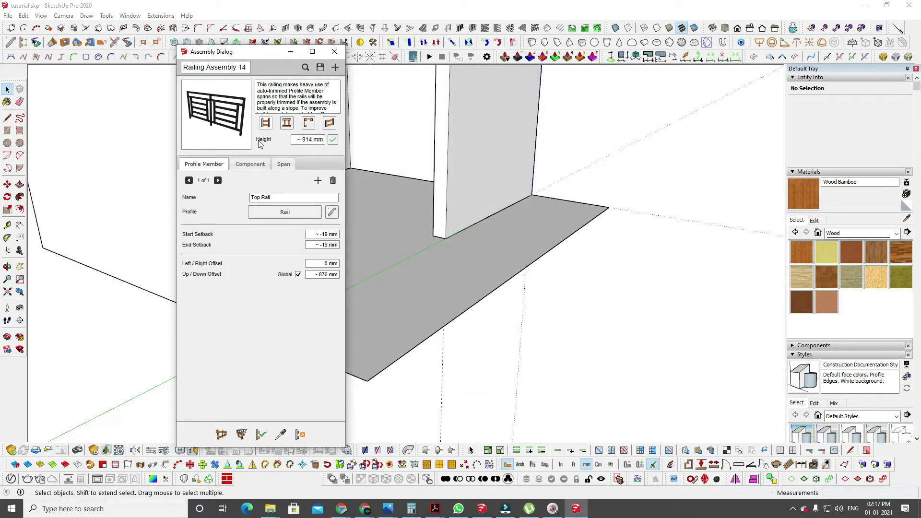
# Build the railing assembly along the balcony's three outer edges, from one wall corner around to the other.
pyautogui.click(222, 435)
pyautogui.moveTo(406, 293); pyautogui.dragTo(490, 306, button='middle')
pyautogui.click(388, 324)
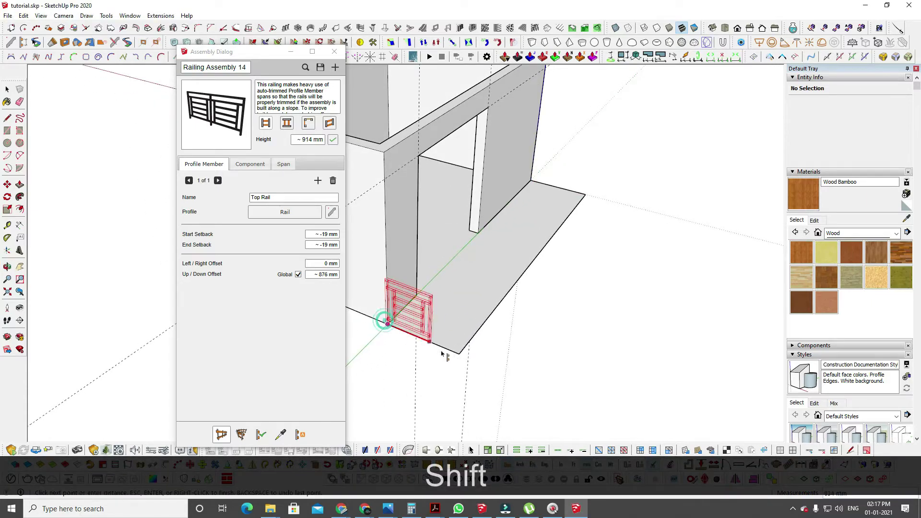
pyautogui.click(459, 353)
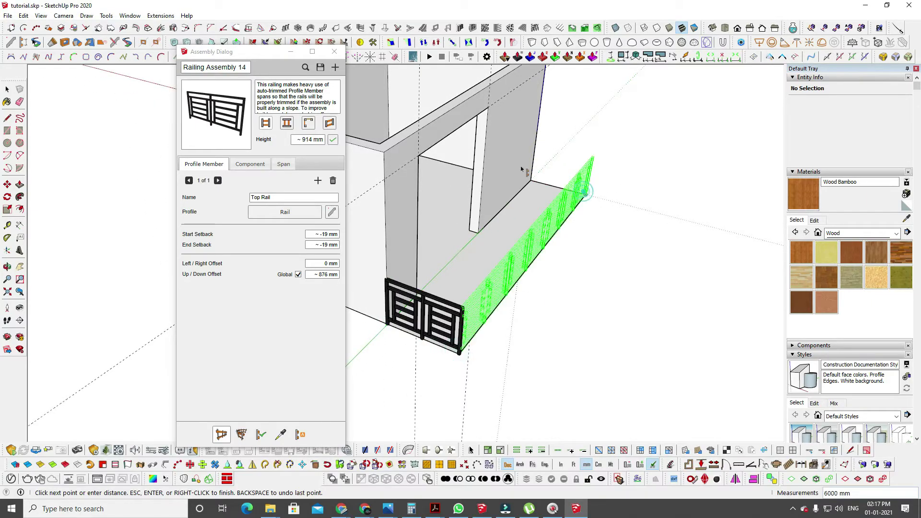
pyautogui.click(527, 182)
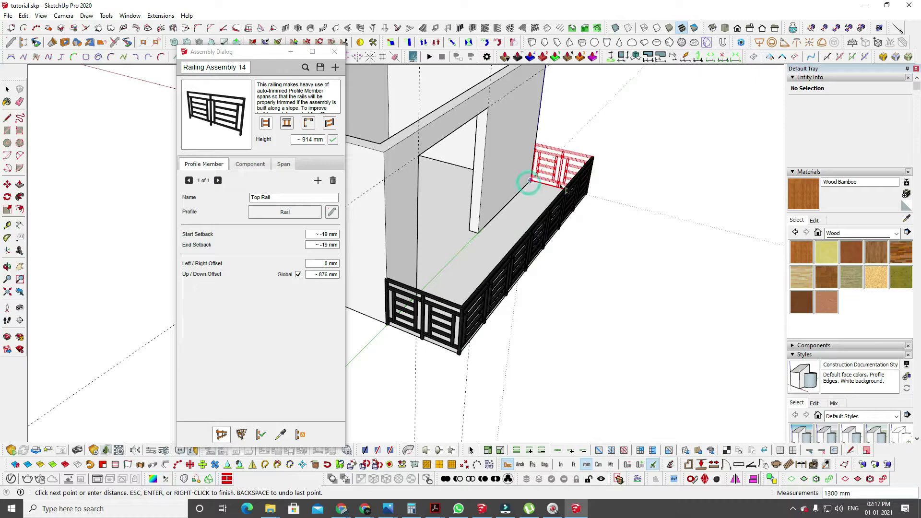
pyautogui.doubleClick(546, 167)
pyautogui.press('space')
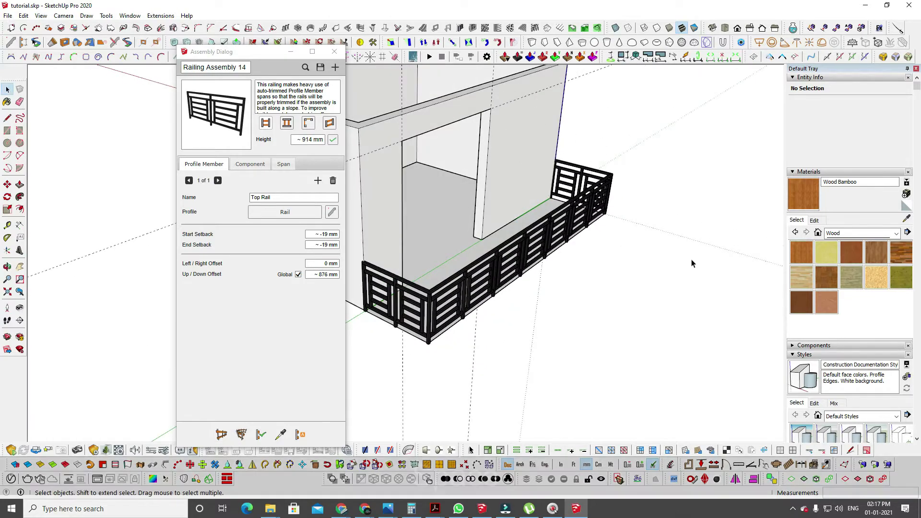
# Close the railing assembly settings and examine the railing around the balcony and the wall opening from several sides.
pyautogui.moveTo(690, 257); pyautogui.dragTo(482, 294, button='middle')
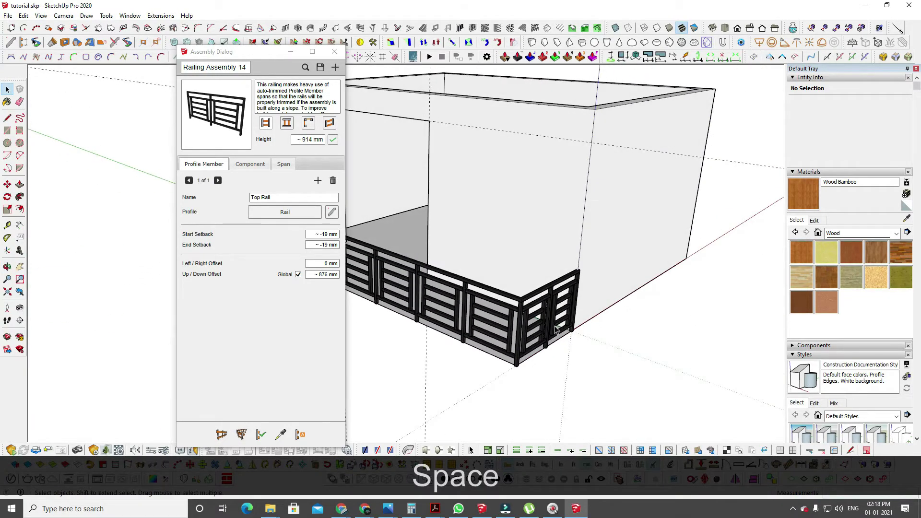
pyautogui.click(333, 51)
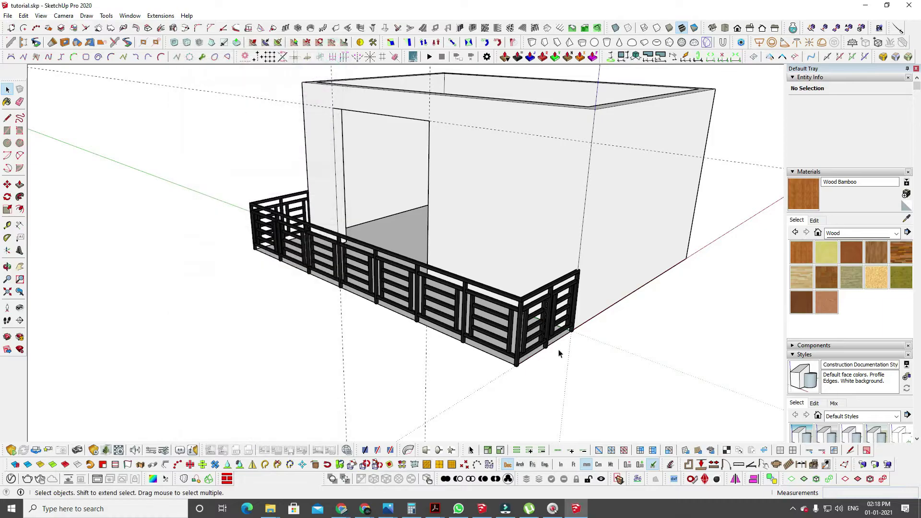
pyautogui.keyDown('shift'); pyautogui.moveTo(566, 350); pyautogui.dragTo(139, 313, button='middle'); pyautogui.keyUp('shift')
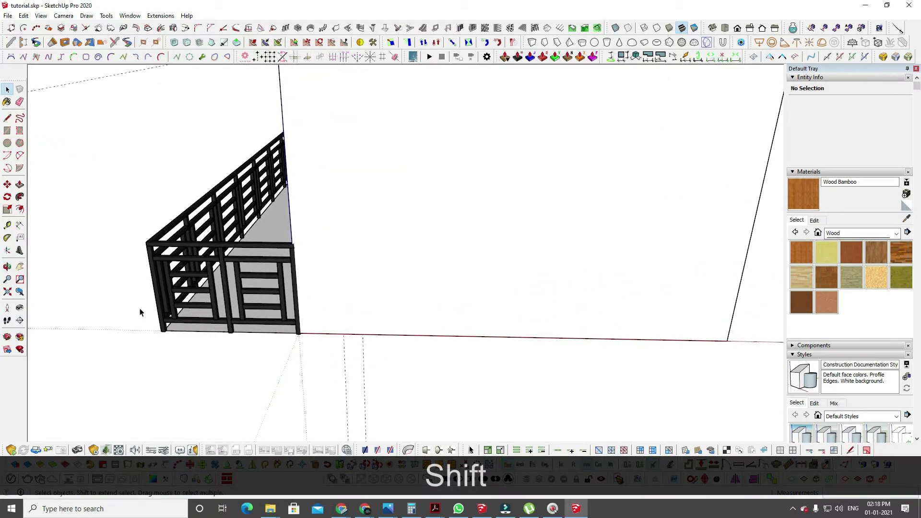
pyautogui.scroll(4, 230, 297)
pyautogui.scroll(-4, 387, 294)
pyautogui.moveTo(387, 294); pyautogui.dragTo(389, 259, button='middle')
pyautogui.scroll(5, 226, 260)
pyautogui.scroll(-5, 266, 213)
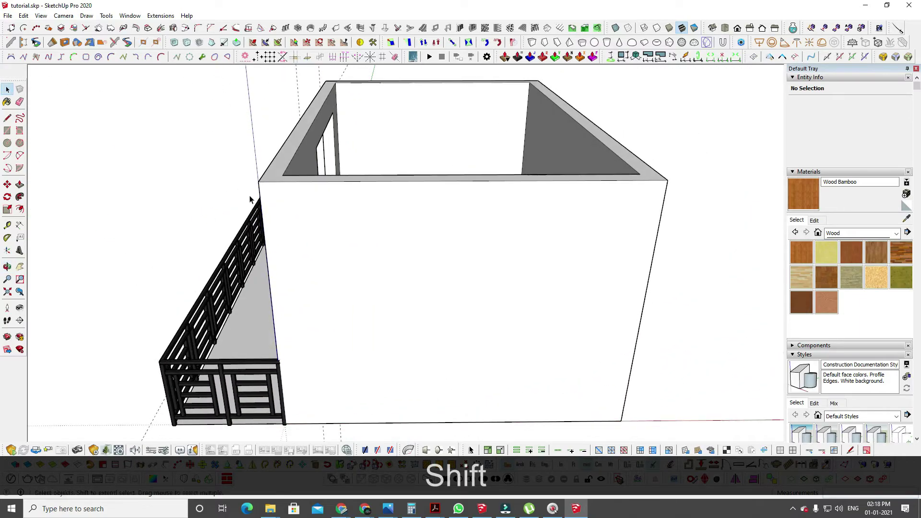
pyautogui.moveTo(268, 178); pyautogui.dragTo(405, 208, button='middle')
pyautogui.scroll(3, 404, 209)
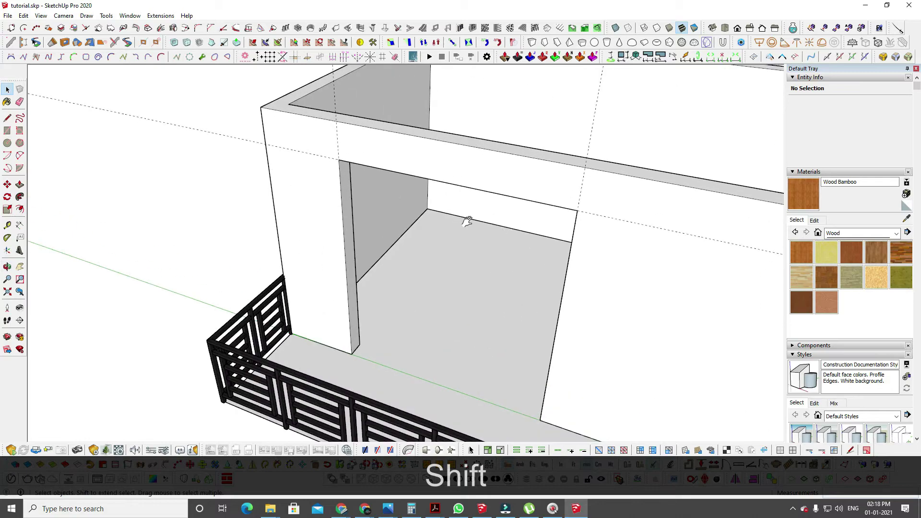
pyautogui.keyDown('shift'); pyautogui.moveTo(467, 218); pyautogui.dragTo(212, 223, button='middle'); pyautogui.keyUp('shift')
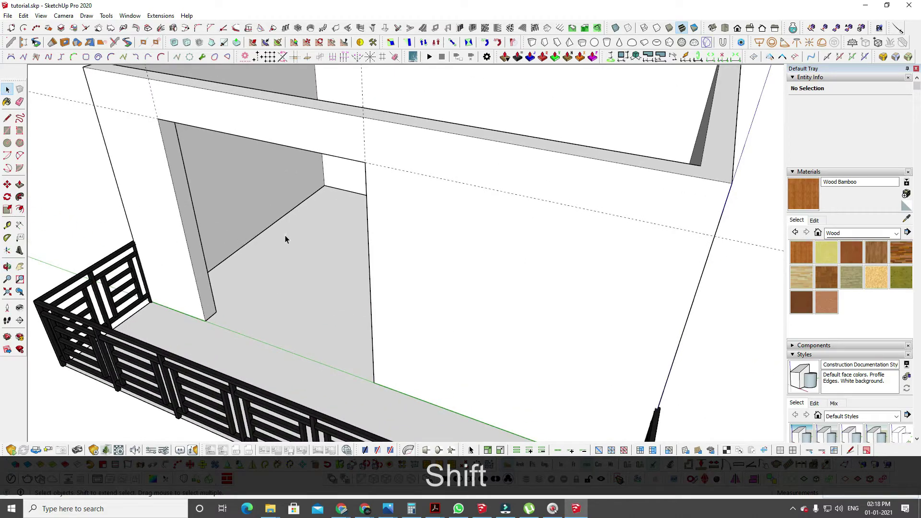
pyautogui.moveTo(286, 238)
pyautogui.mouseDown(button='middle')
pyautogui.moveTo(286, 269)
pyautogui.moveTo(290, 250)
pyautogui.moveTo(282, 251)
pyautogui.mouseUp(button='middle')
pyautogui.scroll(-3, 290, 249)
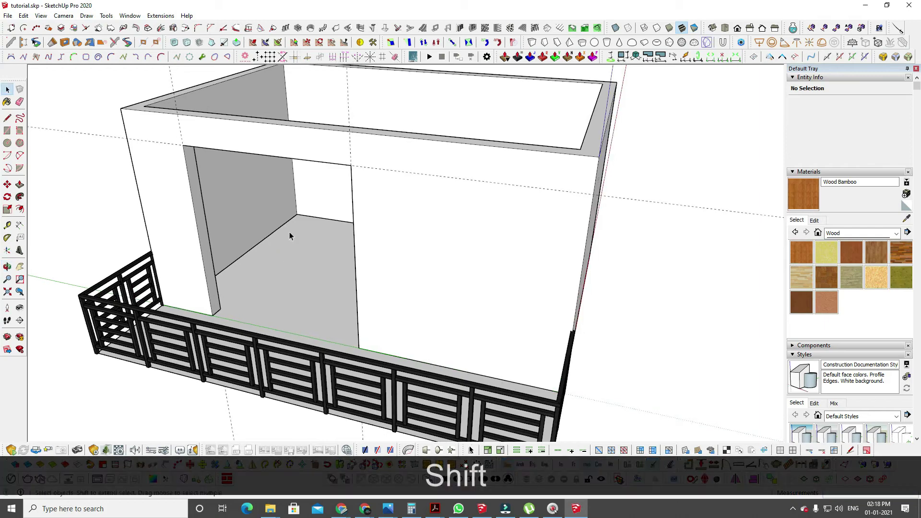
pyautogui.moveTo(238, 186); pyautogui.dragTo(257, 202, button='middle')
pyautogui.scroll(2, 263, 208)
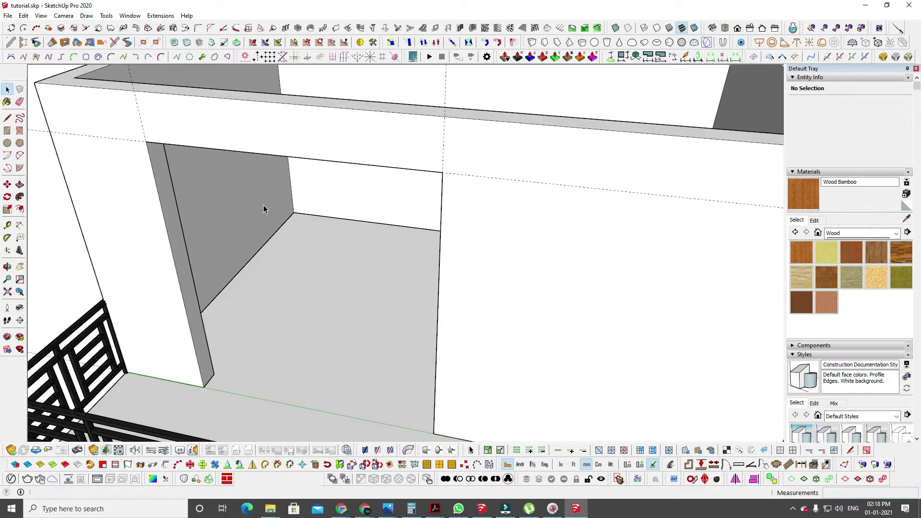
# Draw a 2600 by 2370 mm rectangle that fills the wall opening facing the balcony, from corner to opposite corner.
pyautogui.scroll(-2, 270, 211)
pyautogui.press('r')
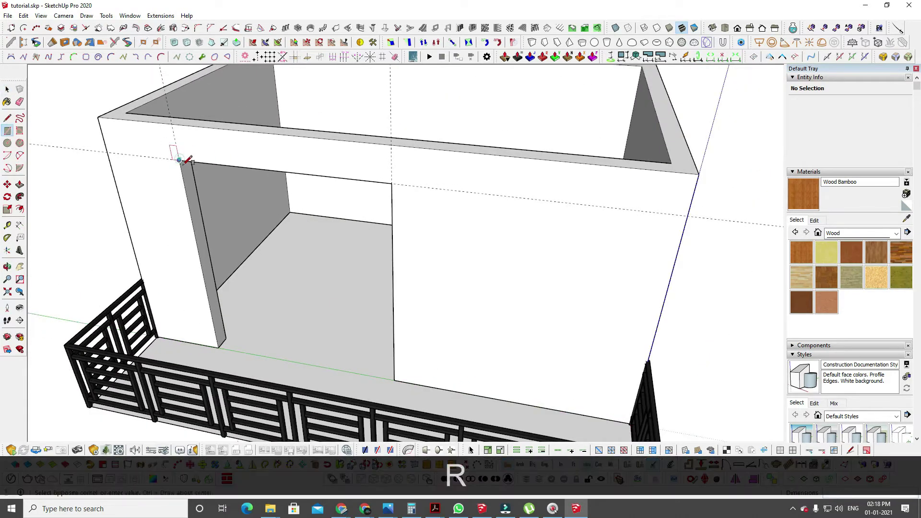
pyautogui.click(180, 161)
pyautogui.click(394, 379)
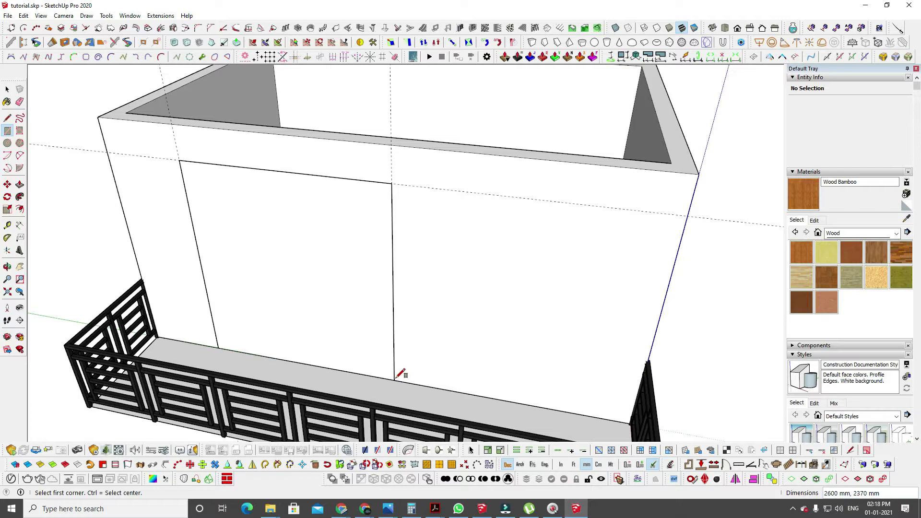
pyautogui.moveTo(301, 255); pyautogui.dragTo(309, 220, button='middle')
pyautogui.scroll(5, 261, 191)
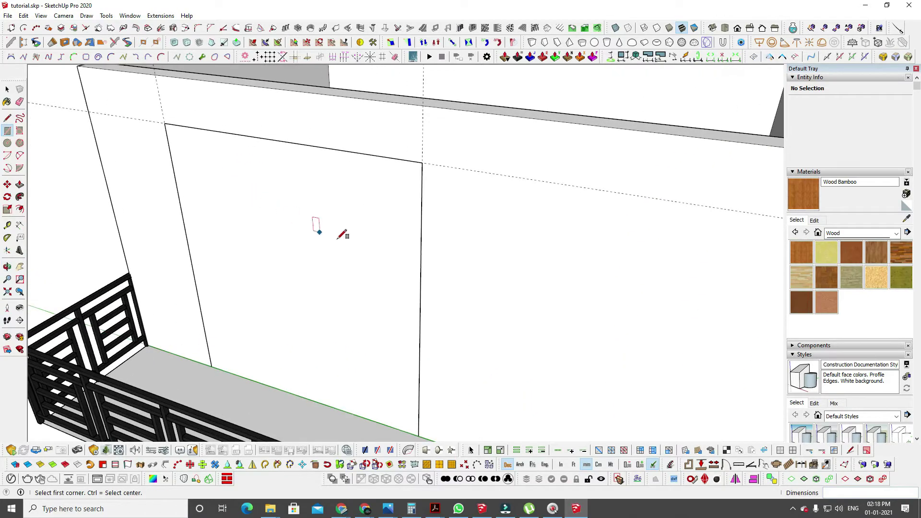
# Copy the top edge of the opening's rectangle 350 mm downward.
pyautogui.press('space')
pyautogui.scroll(-2, 343, 249)
pyautogui.keyDown('shift'); pyautogui.moveTo(355, 253); pyautogui.dragTo(359, 199, button='middle'); pyautogui.keyUp('shift')
pyautogui.press('space')
pyautogui.click(395, 117)
pyautogui.moveTo(395, 117)
pyautogui.mouseDown(button='middle')
pyautogui.moveTo(411, 123)
pyautogui.moveTo(407, 130)
pyautogui.mouseUp(button='middle')
pyautogui.press('m')
pyautogui.press('ctrl')
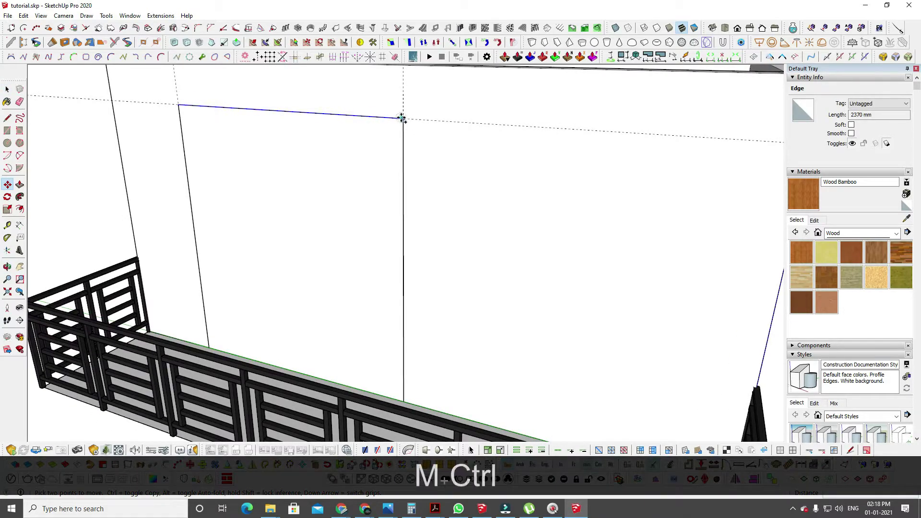
pyautogui.click(403, 118)
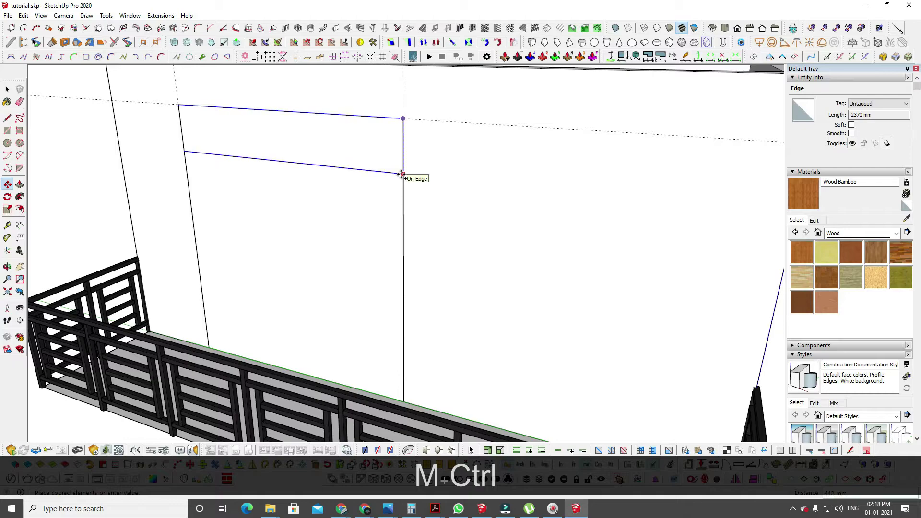
pyautogui.write('350')
pyautogui.press('Return')
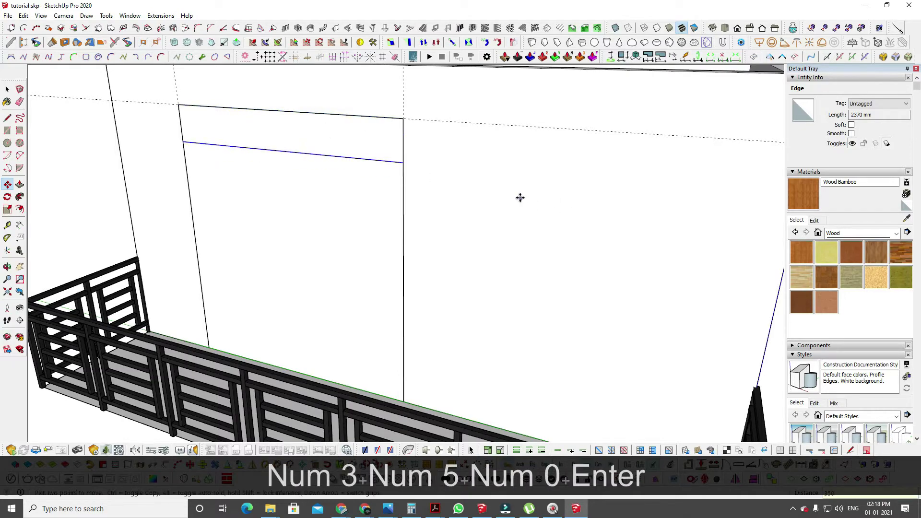
# Move the copied horizontal edge another 100 mm down on the opening's panel.
pyautogui.moveTo(519, 197); pyautogui.dragTo(512, 212, button='middle')
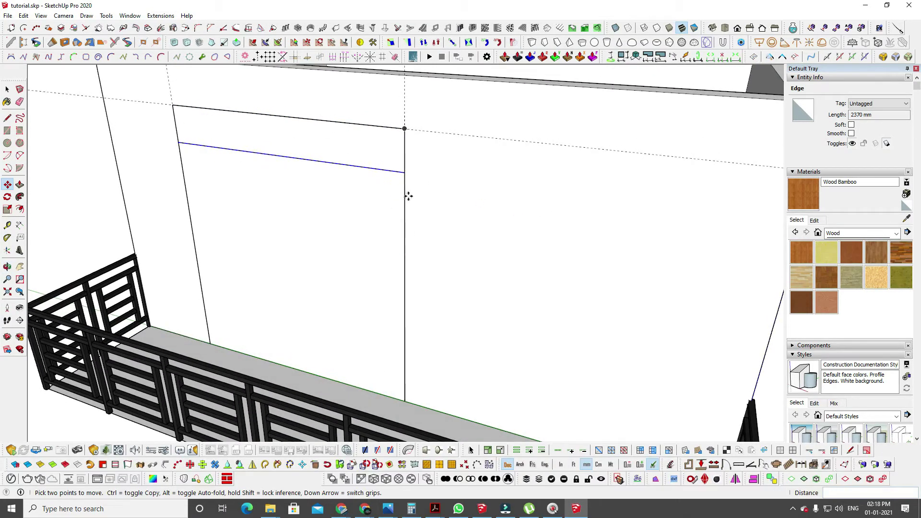
pyautogui.click(404, 172)
pyautogui.write('100')
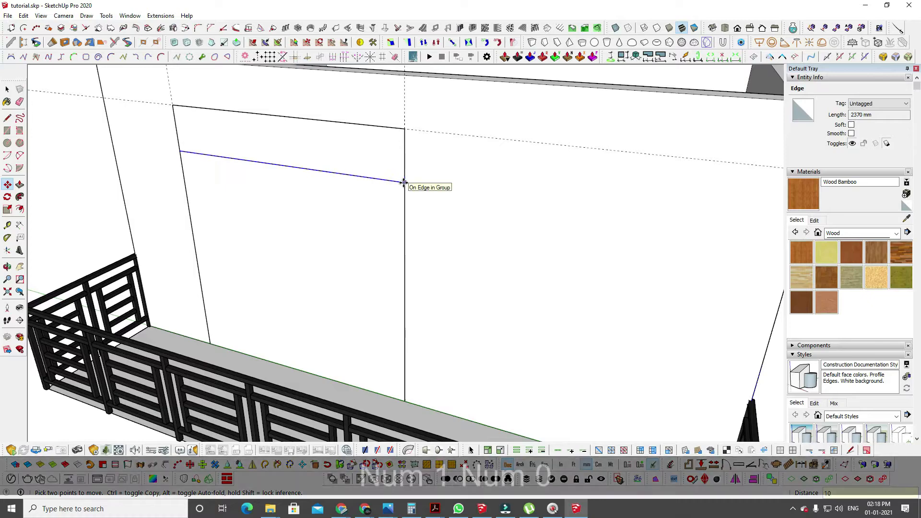
pyautogui.press('Return')
# Copy the lower panel's vertical side edge across to the opposite side and divide the span into four equal parts.
pyautogui.moveTo(224, 212); pyautogui.dragTo(187, 244, button='middle')
pyautogui.press('space')
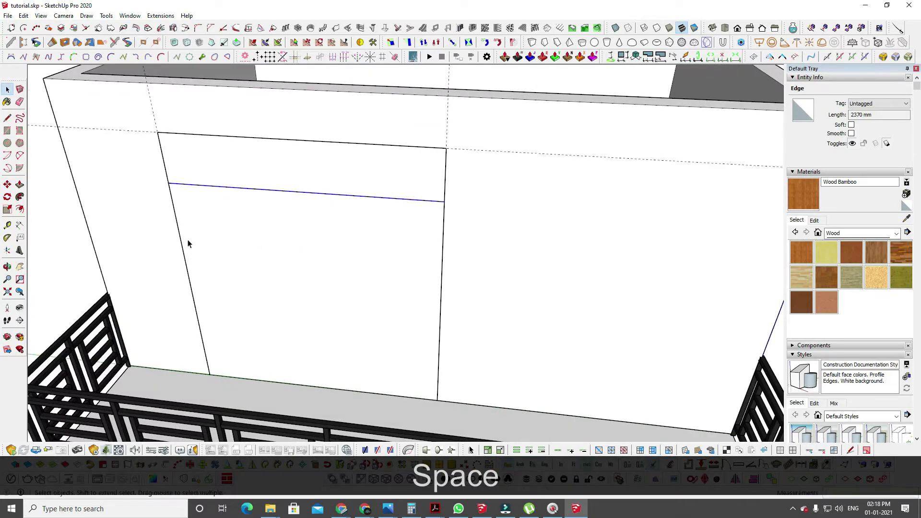
pyautogui.click(181, 242)
pyautogui.press('m')
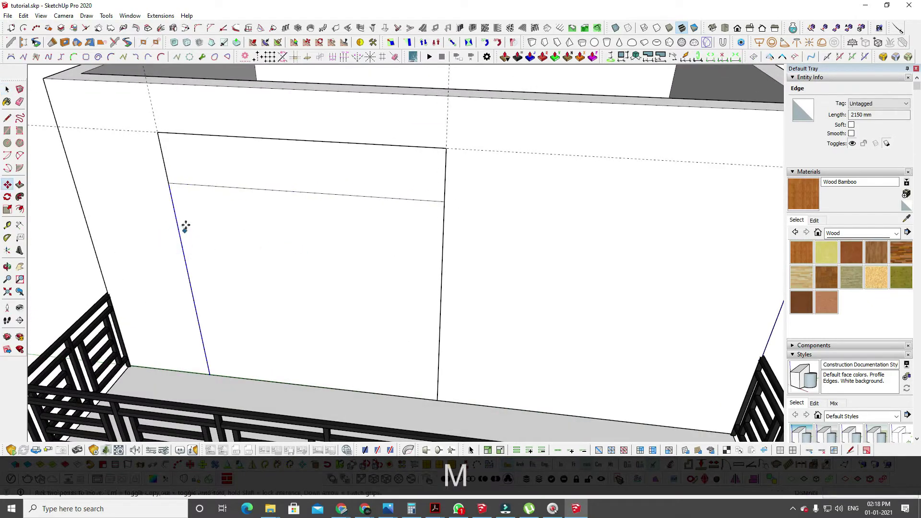
pyautogui.press('ctrl')
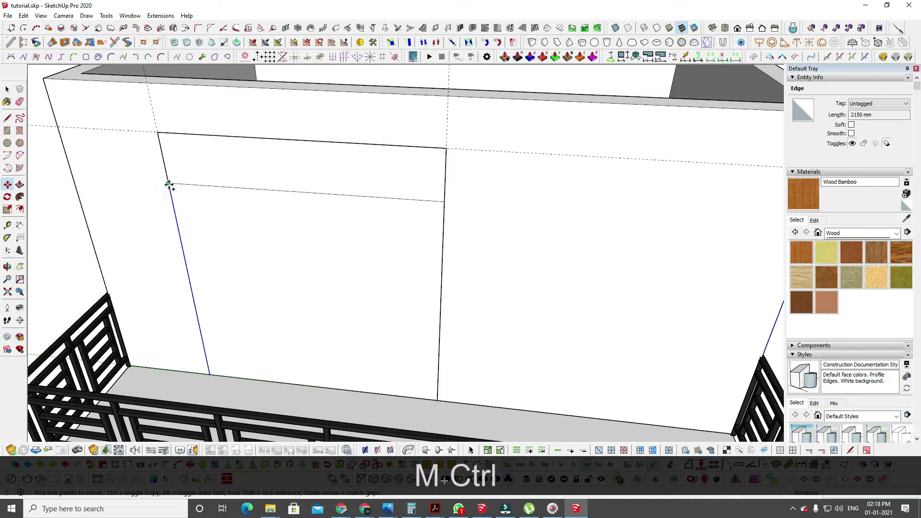
pyautogui.click(169, 183)
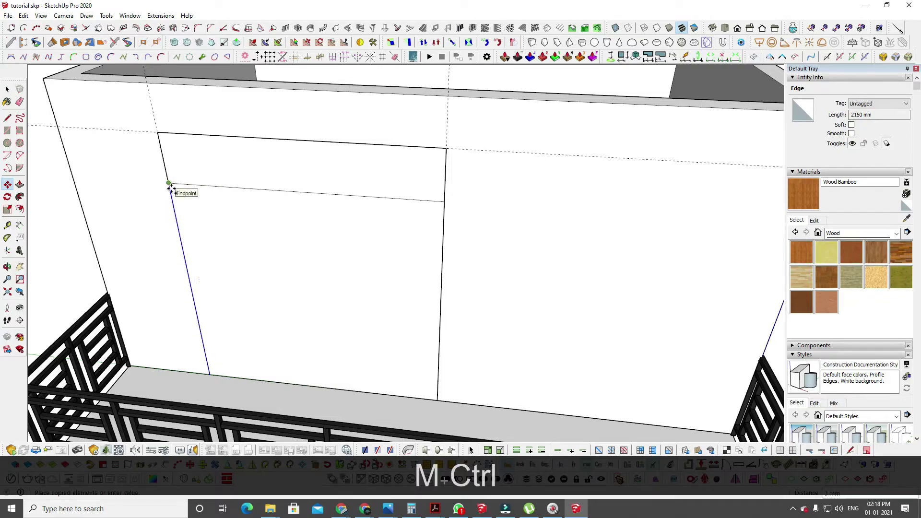
pyautogui.click(442, 206)
pyautogui.write('/')
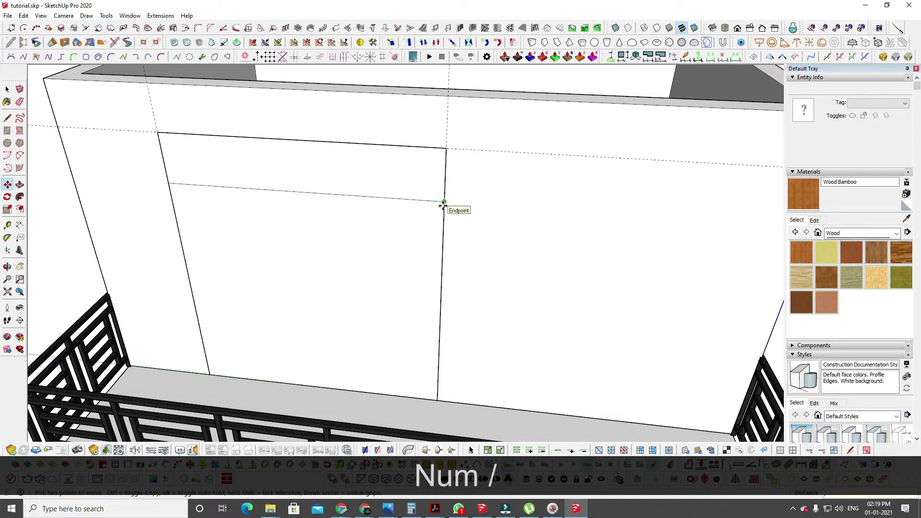
pyautogui.write('4')
pyautogui.press('Return')
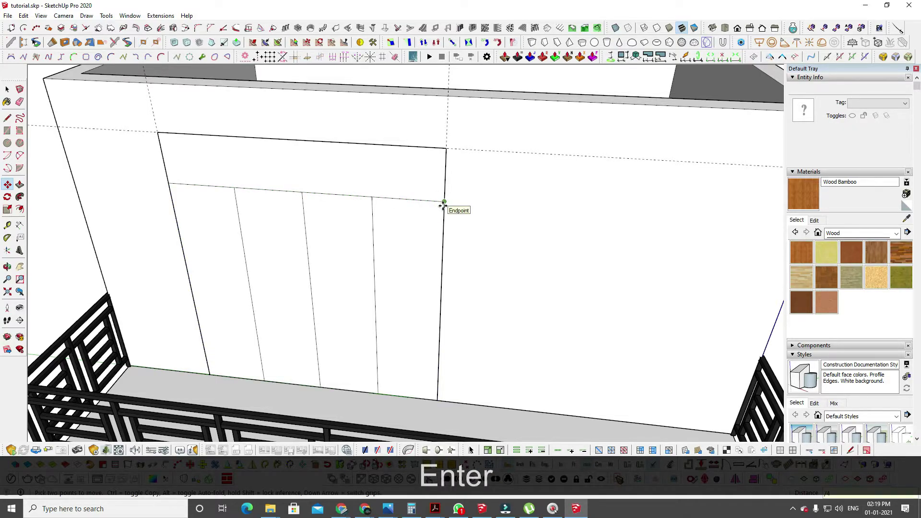
pyautogui.scroll(-5, 335, 277)
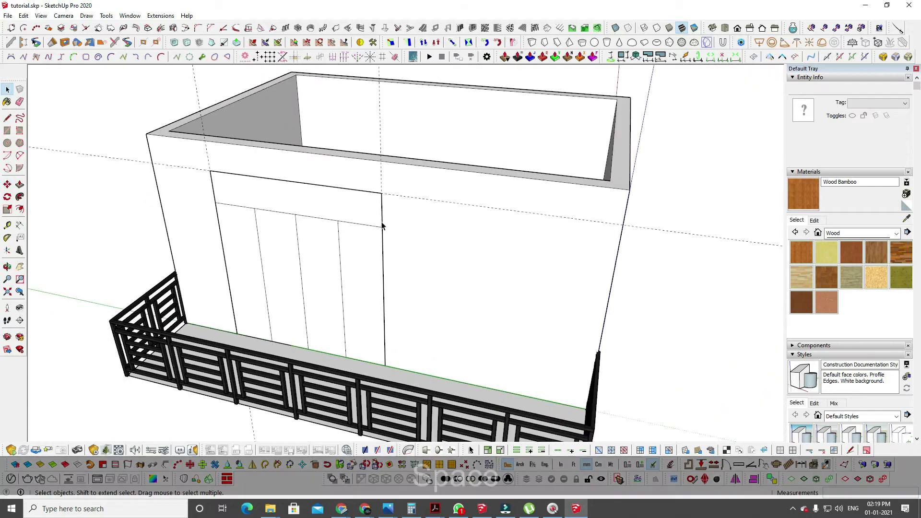
pyautogui.press('space')
pyautogui.tripleClick(337, 219)
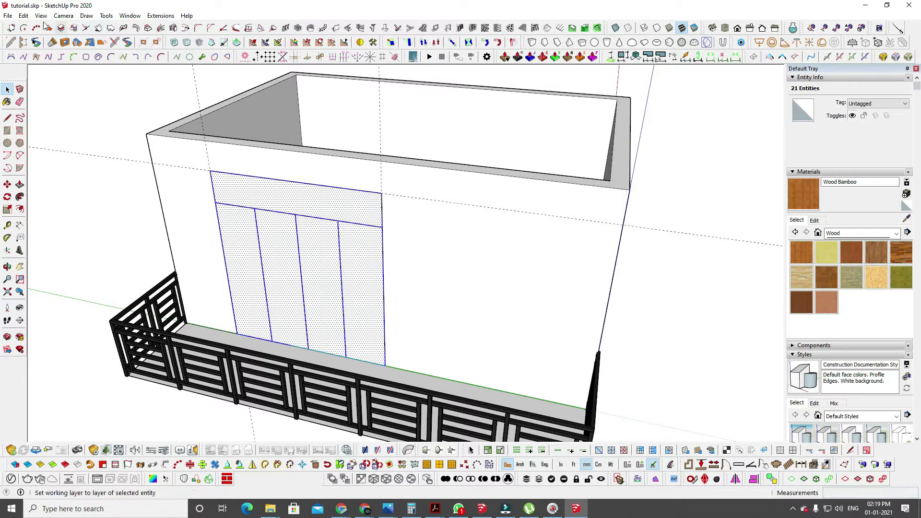
pyautogui.moveTo(7, 28); pyautogui.dragTo(177, 90)
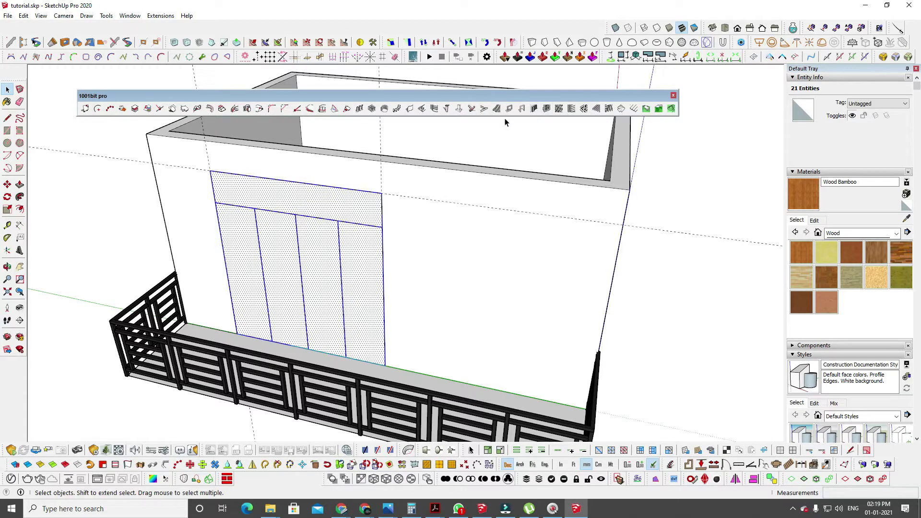
pyautogui.click(585, 110)
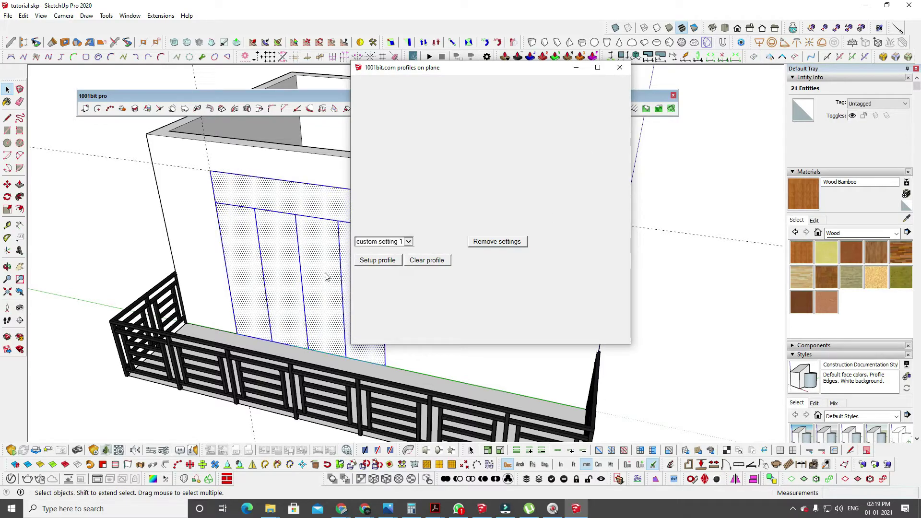
pyautogui.moveTo(411, 72); pyautogui.dragTo(494, 68)
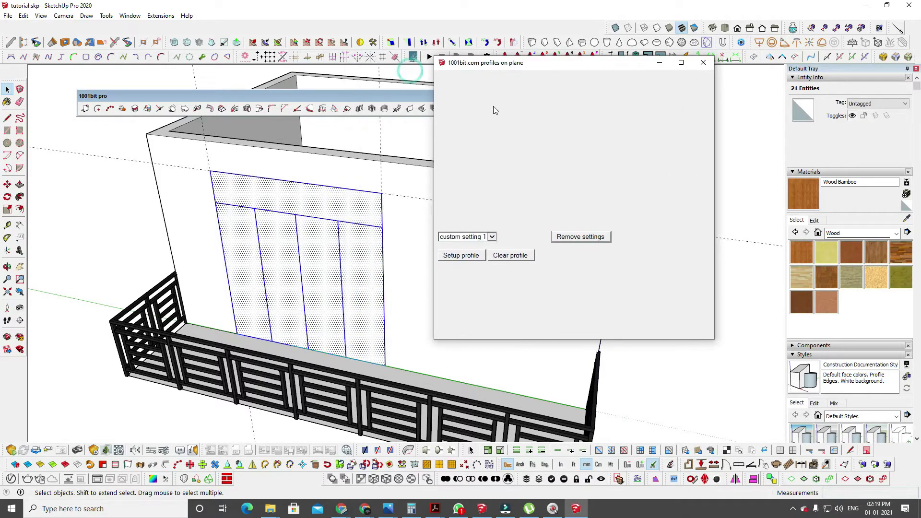
pyautogui.click(703, 62)
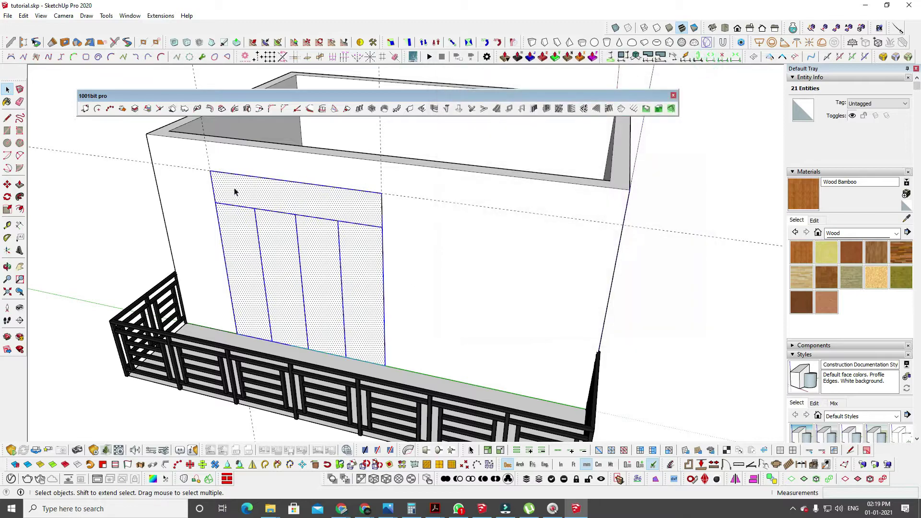
pyautogui.click(267, 200)
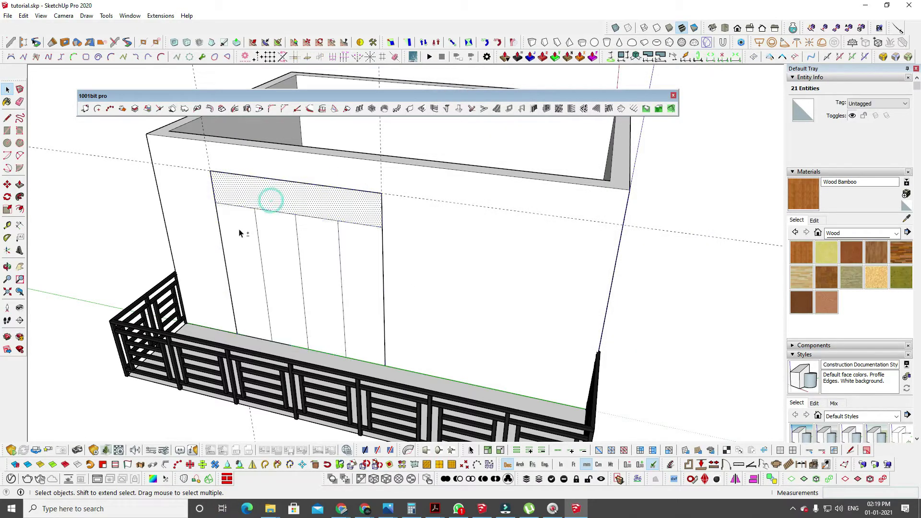
pyautogui.keyDown('shift'); pyautogui.click(236, 226); pyautogui.keyUp('shift')
pyautogui.keyDown('shift'); pyautogui.click(269, 222); pyautogui.keyUp('shift')
pyautogui.keyDown('shift'); pyautogui.click(297, 233); pyautogui.keyUp('shift')
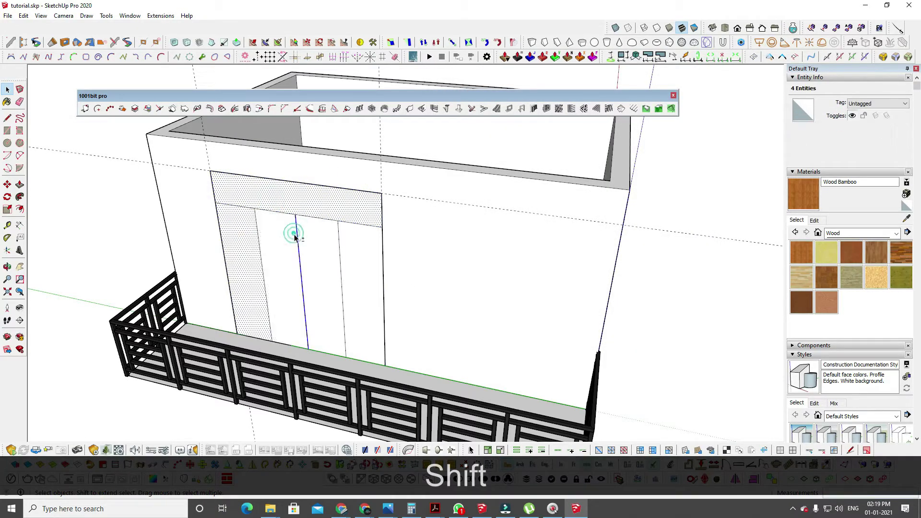
pyautogui.click(298, 240)
# Create 1001bit profiles on the five faces of the opening's panel, with 60 mm profile width and 60 mm depth, centered on edges.
pyautogui.click(359, 257)
pyautogui.keyDown('shift'); pyautogui.click(309, 248); pyautogui.keyUp('shift')
pyautogui.keyDown('shift'); pyautogui.click(274, 240); pyautogui.keyUp('shift')
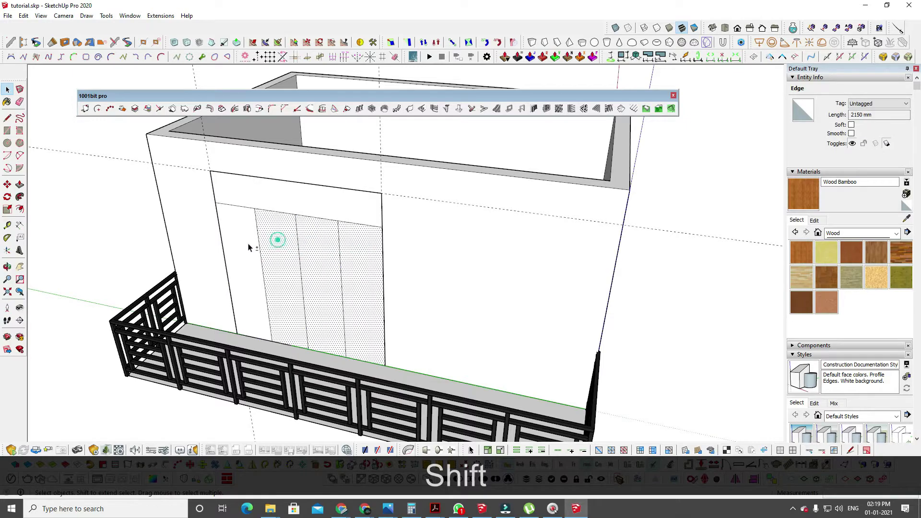
pyautogui.keyDown('shift'); pyautogui.click(245, 243); pyautogui.keyUp('shift')
pyautogui.keyDown('shift'); pyautogui.click(255, 199); pyautogui.keyUp('shift')
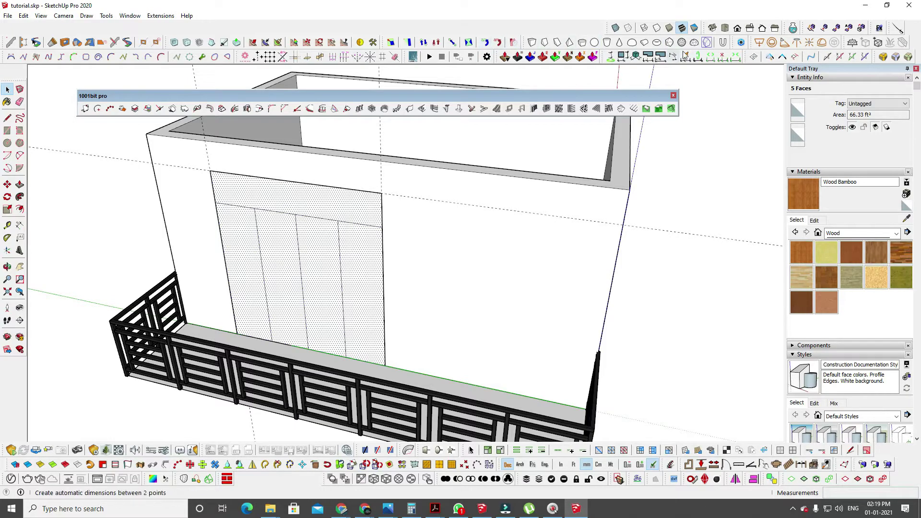
pyautogui.click(486, 42)
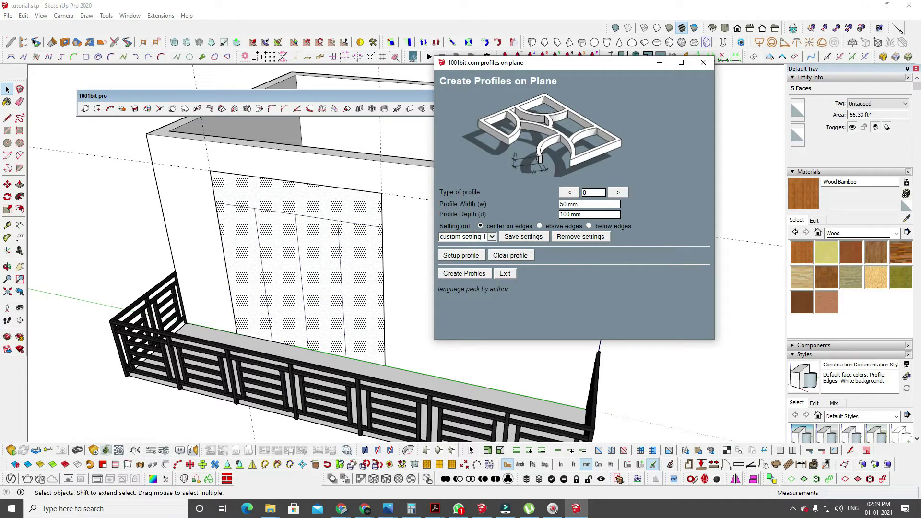
pyautogui.write('60')
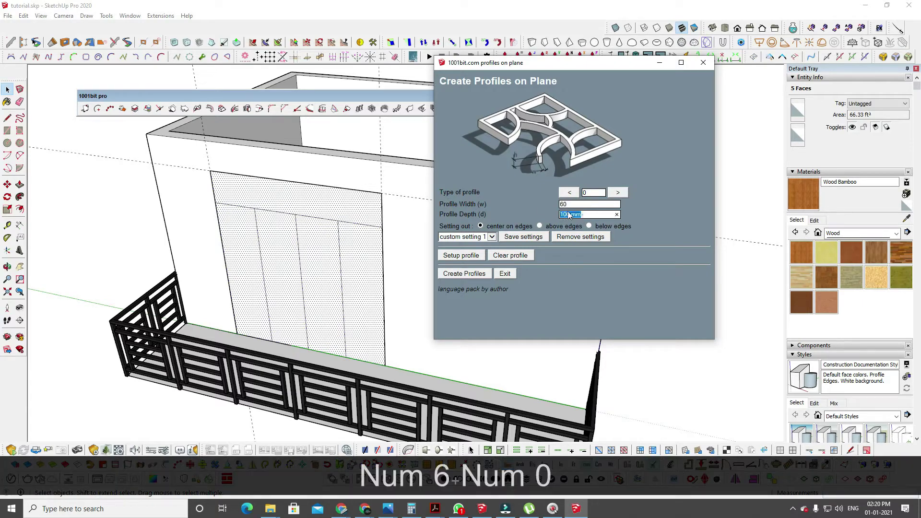
pyautogui.write('60')
pyautogui.click(472, 278)
pyautogui.moveTo(304, 216); pyautogui.dragTo(315, 260, button='middle')
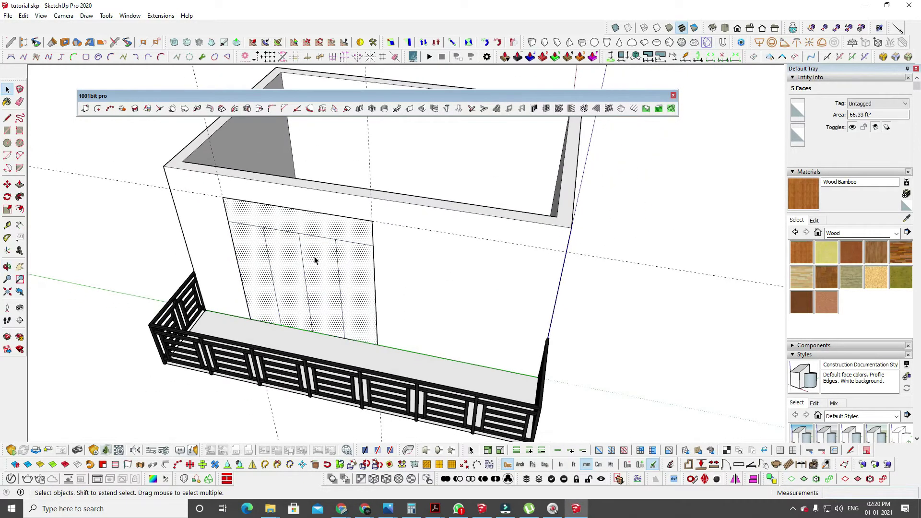
# Create 1001bit profiles on only the edges of the opening's panel, with the five faces deselected, 60 mm wide and 60 mm deep, centered on edges.
pyautogui.moveTo(204, 189)
pyautogui.mouseDown()
pyautogui.moveTo(232, 198)
pyautogui.moveTo(428, 355)
pyautogui.mouseUp()
pyautogui.scroll(3, 356, 305)
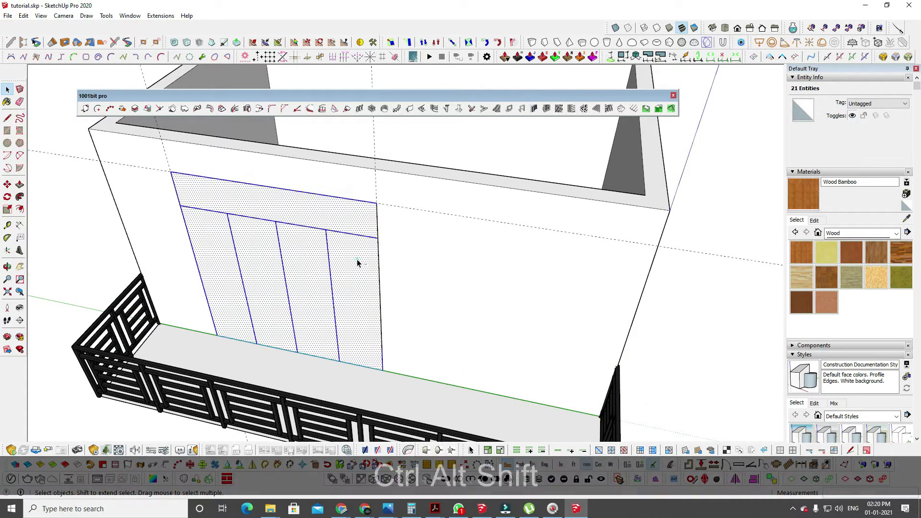
pyautogui.keyDown('ctrl'); pyautogui.keyDown('shift'); pyautogui.click(357, 261); pyautogui.keyUp('shift'); pyautogui.keyUp('ctrl')
pyautogui.keyDown('ctrl'); pyautogui.keyDown('shift'); pyautogui.click(297, 211); pyautogui.keyUp('shift'); pyautogui.keyUp('ctrl')
pyautogui.keyDown('ctrl'); pyautogui.keyDown('shift'); pyautogui.click(294, 254); pyautogui.keyUp('shift'); pyautogui.keyUp('ctrl')
pyautogui.keyDown('ctrl'); pyautogui.keyDown('shift'); pyautogui.click(261, 255); pyautogui.keyUp('shift'); pyautogui.keyUp('ctrl')
pyautogui.keyDown('ctrl'); pyautogui.keyDown('shift'); pyautogui.click(227, 248); pyautogui.keyUp('shift'); pyautogui.keyUp('ctrl')
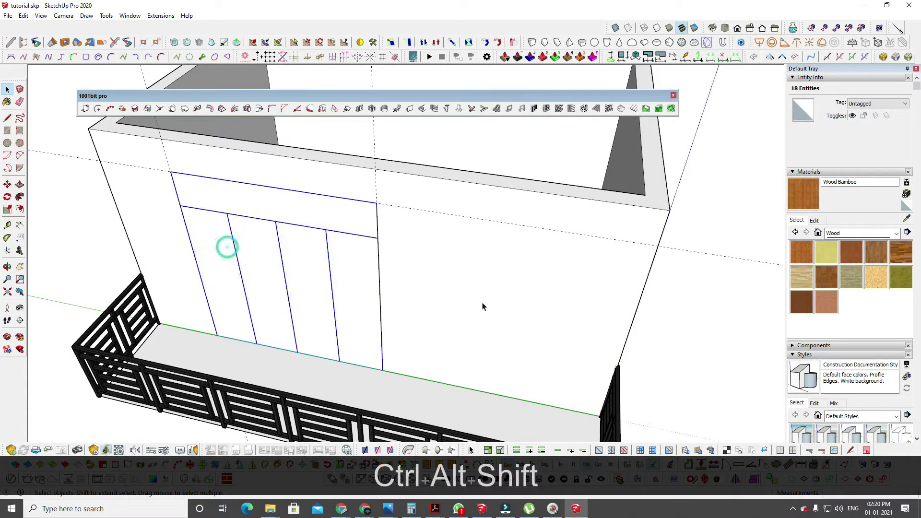
pyautogui.click(584, 109)
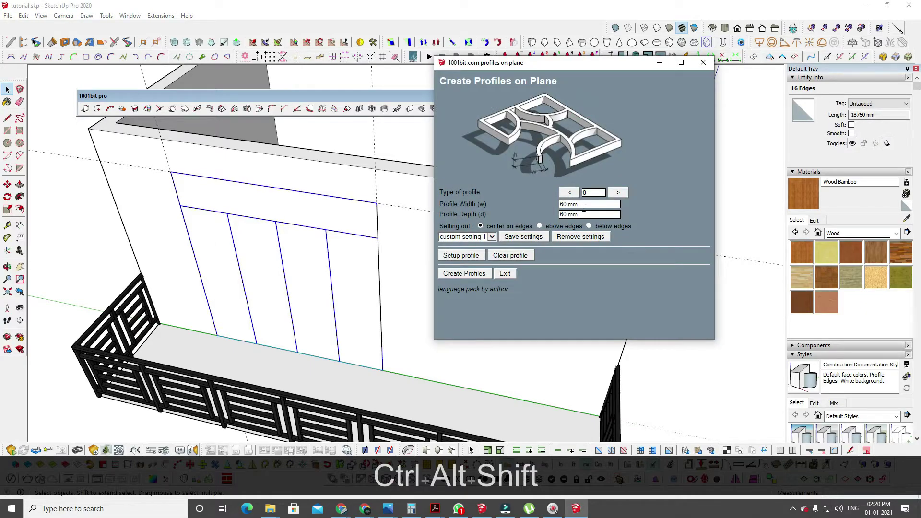
pyautogui.click(465, 274)
pyautogui.moveTo(346, 208); pyautogui.dragTo(189, 164, button='middle')
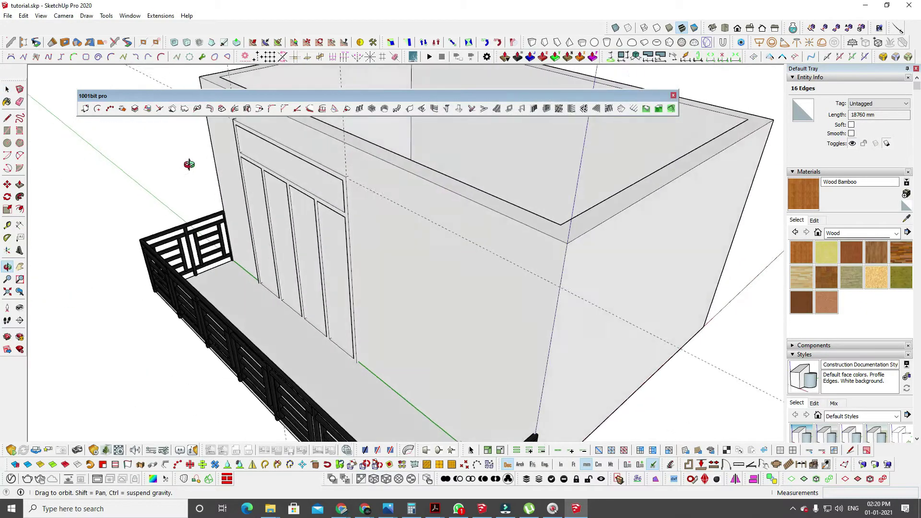
# Paint the window frame group with Color M08 from the Colors material collection.
pyautogui.scroll(6, 487, 125)
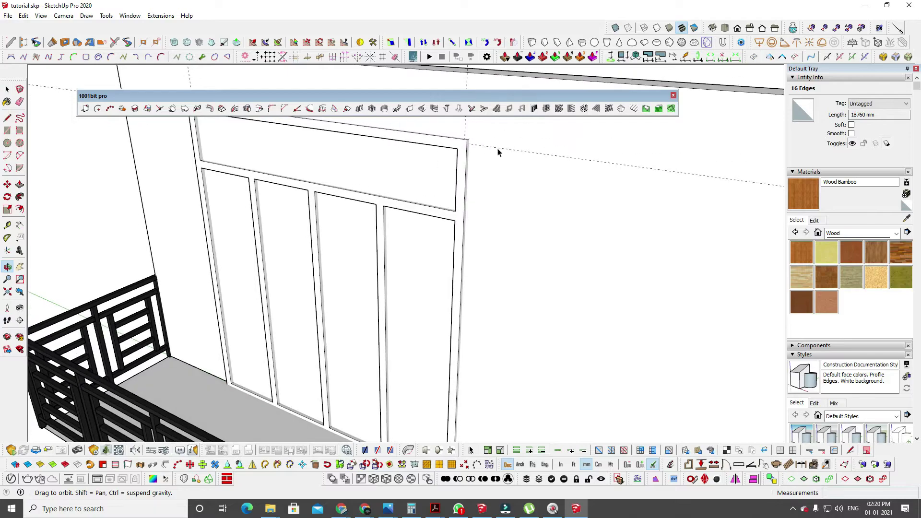
pyautogui.press('space')
pyautogui.click(464, 177)
pyautogui.click(840, 233)
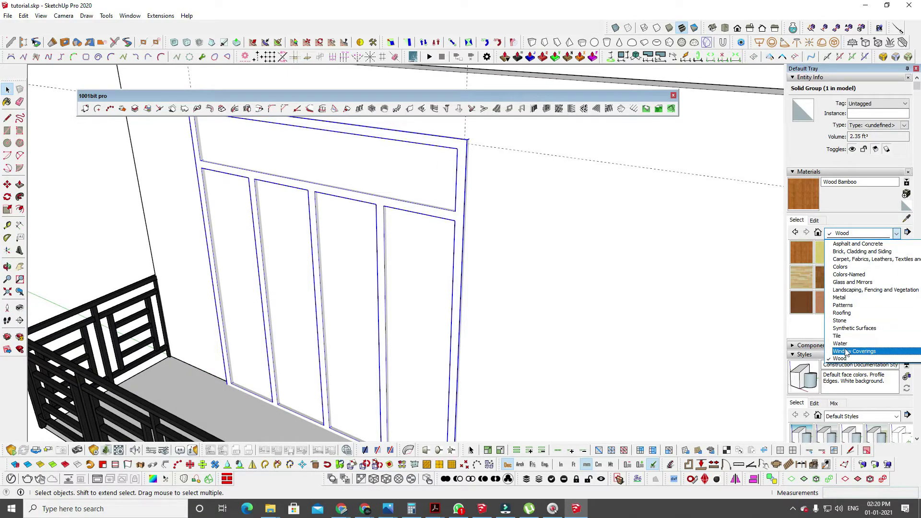
pyautogui.click(859, 259)
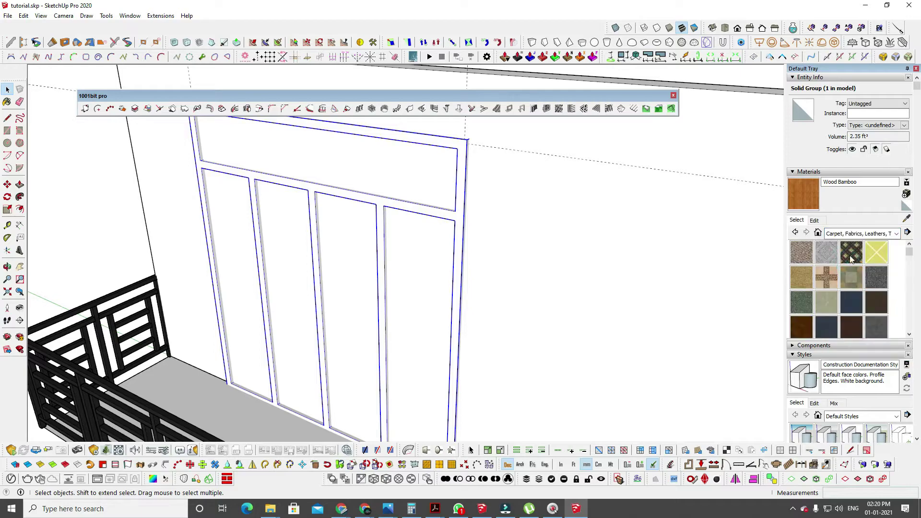
pyautogui.click(854, 235)
pyautogui.click(856, 267)
pyautogui.scroll(-10, 844, 298)
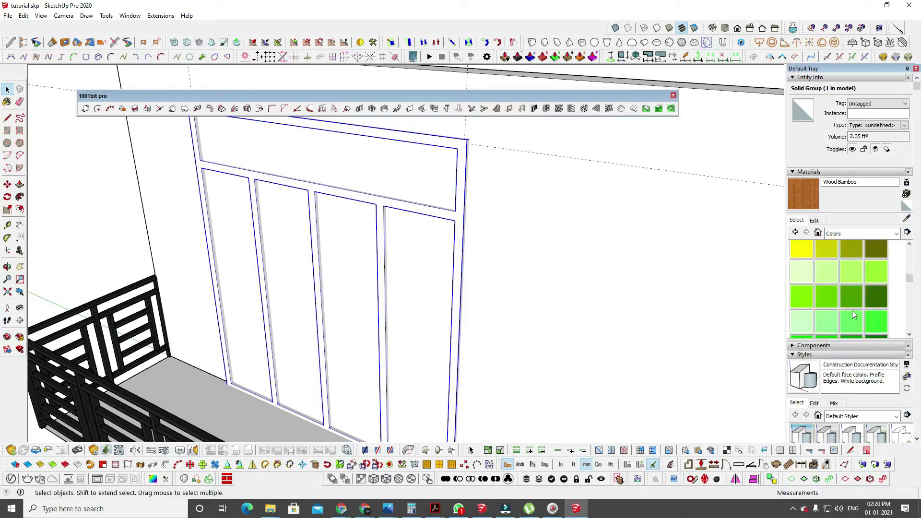
pyautogui.scroll(-10, 856, 314)
pyautogui.click(802, 267)
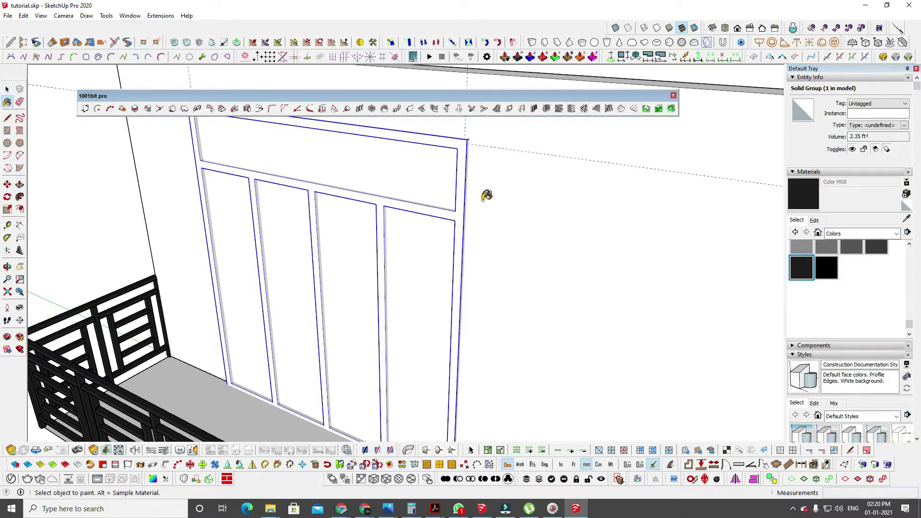
pyautogui.click(463, 209)
pyautogui.scroll(4, 371, 232)
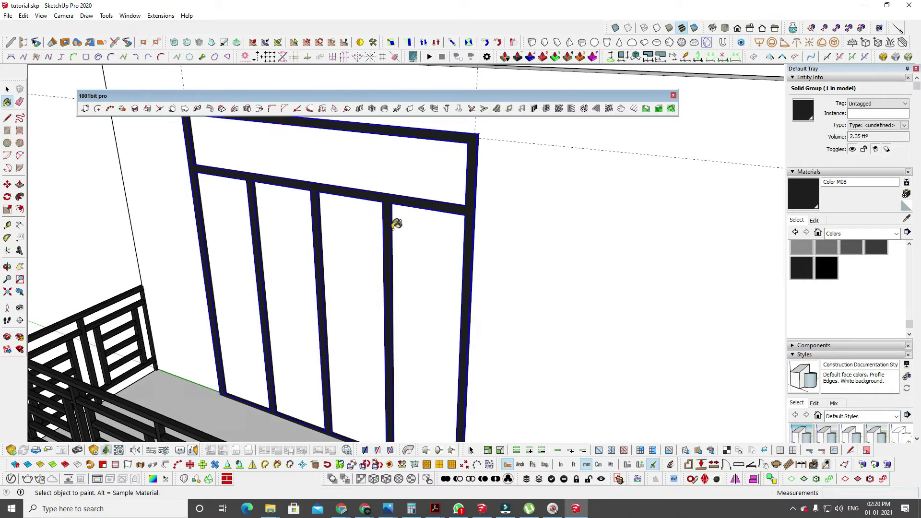
# Paint the upper pane and the four lower panes with Translucent Glass Blue from the Glass and Mirrors collection.
pyautogui.moveTo(385, 195); pyautogui.dragTo(372, 142, button='middle')
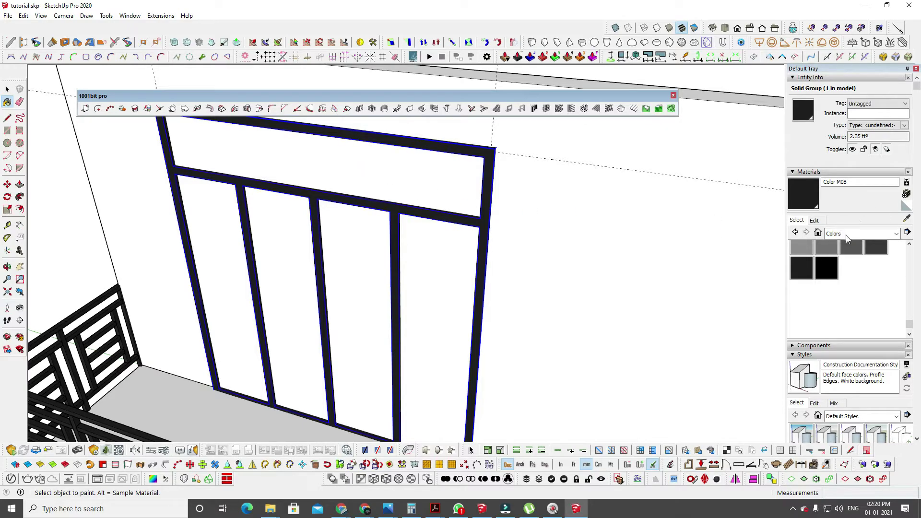
pyautogui.click(845, 235)
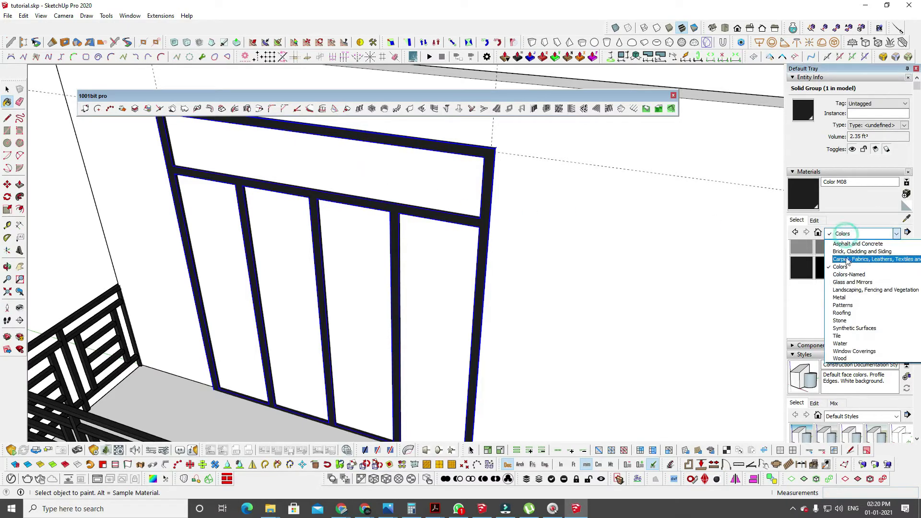
pyautogui.click(852, 283)
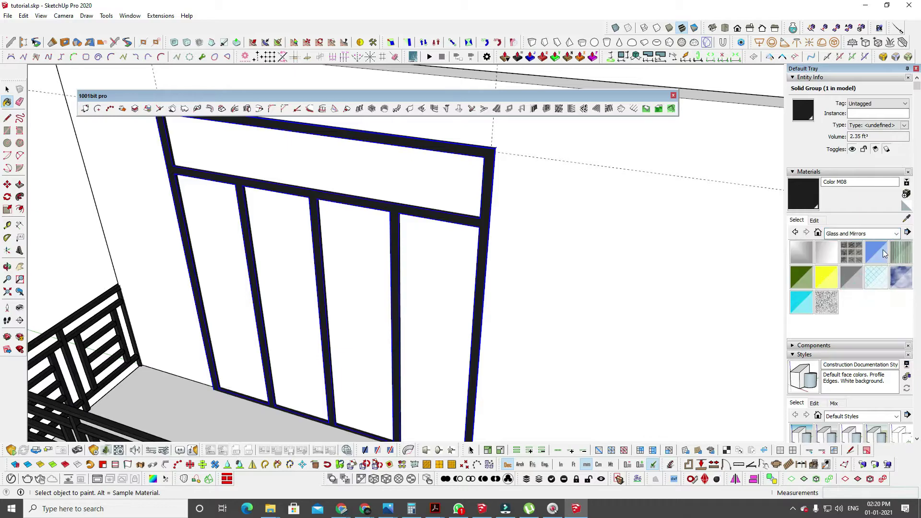
pyautogui.click(877, 252)
pyautogui.click(452, 240)
pyautogui.click(410, 192)
pyautogui.click(379, 245)
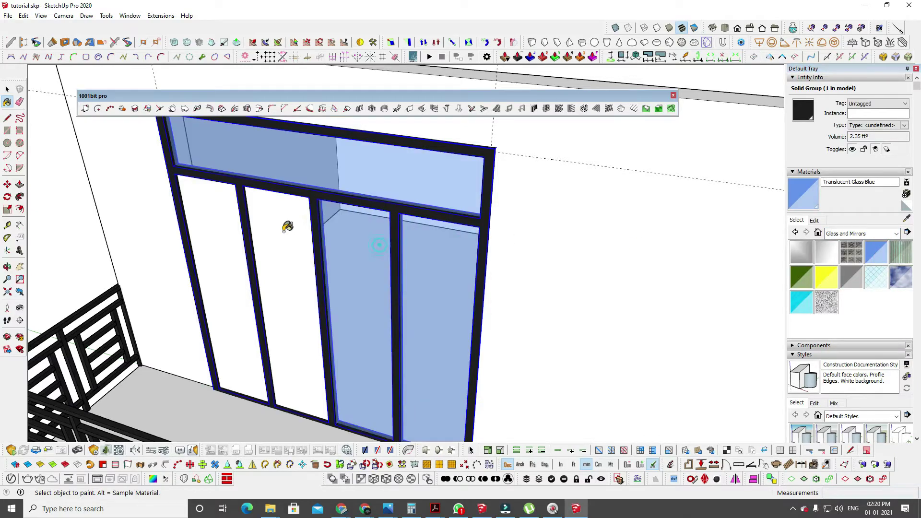
pyautogui.click(287, 227)
pyautogui.click(215, 211)
# Group the five glass pane faces and clear the selection.
pyautogui.moveTo(215, 211)
pyautogui.mouseDown(button='middle')
pyautogui.moveTo(353, 254)
pyautogui.moveTo(388, 279)
pyautogui.mouseUp(button='middle')
pyautogui.press('space')
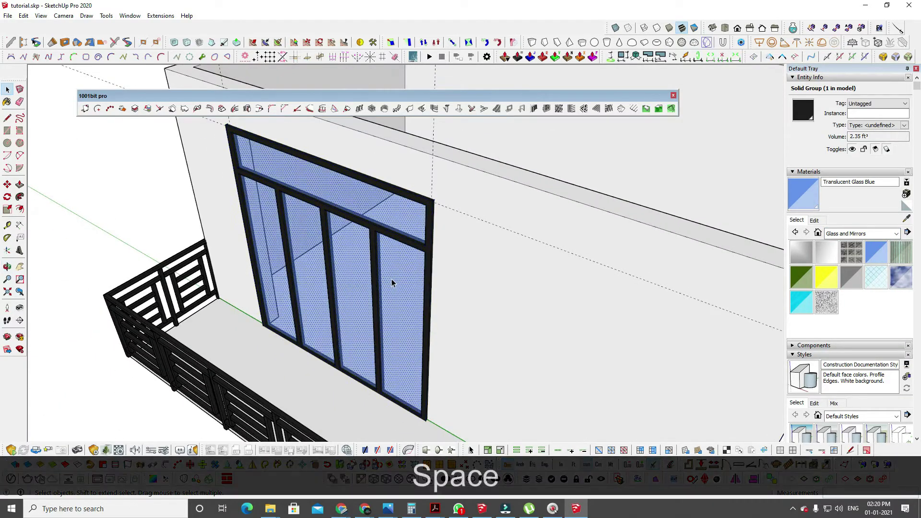
pyautogui.press('g')
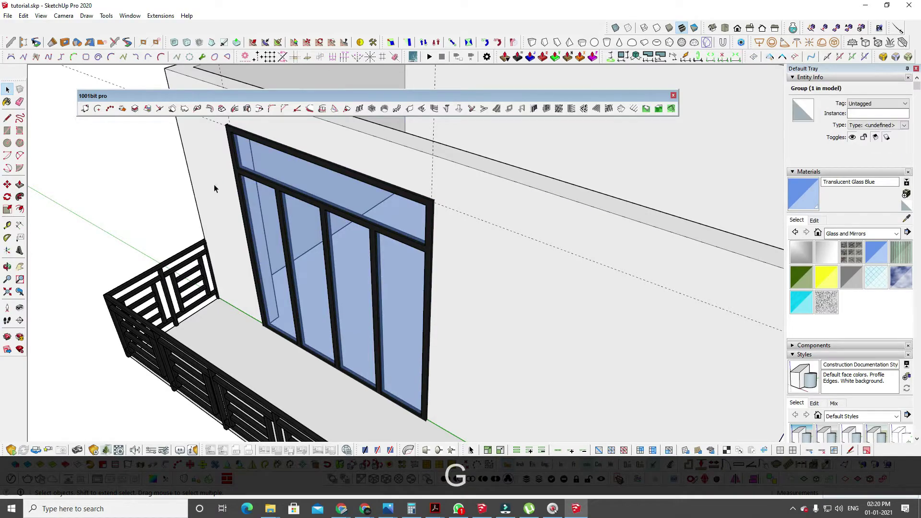
pyautogui.click(207, 179)
pyautogui.click(178, 198)
# Select the black frame together with the glass pane group and combine them into one window group.
pyautogui.moveTo(278, 192); pyautogui.dragTo(253, 239, button='middle')
pyautogui.scroll(2, 265, 238)
pyautogui.keyDown('shift'); pyautogui.moveTo(330, 235); pyautogui.dragTo(277, 281, button='middle'); pyautogui.keyUp('shift')
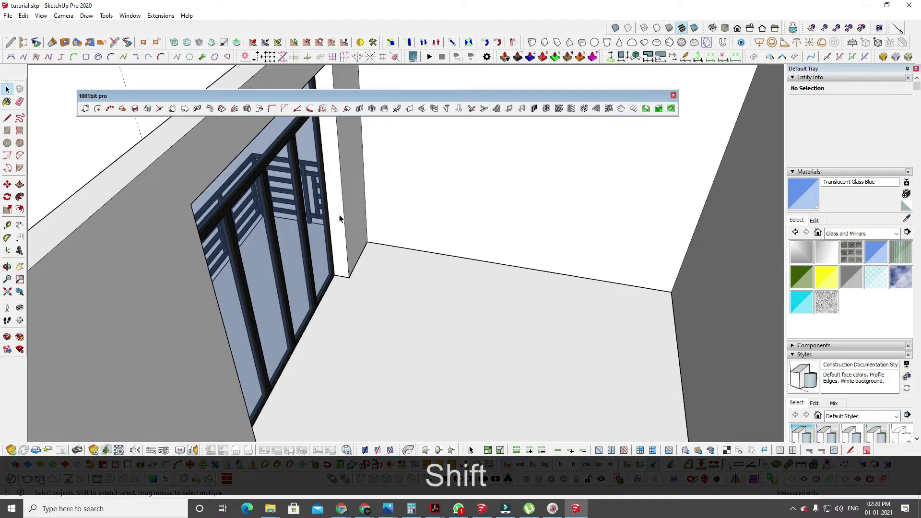
pyautogui.scroll(2, 339, 216)
pyautogui.keyDown('shift'); pyautogui.moveTo(339, 215); pyautogui.dragTo(319, 263, button='middle'); pyautogui.keyUp('shift')
pyautogui.click(318, 263)
pyautogui.click(314, 207)
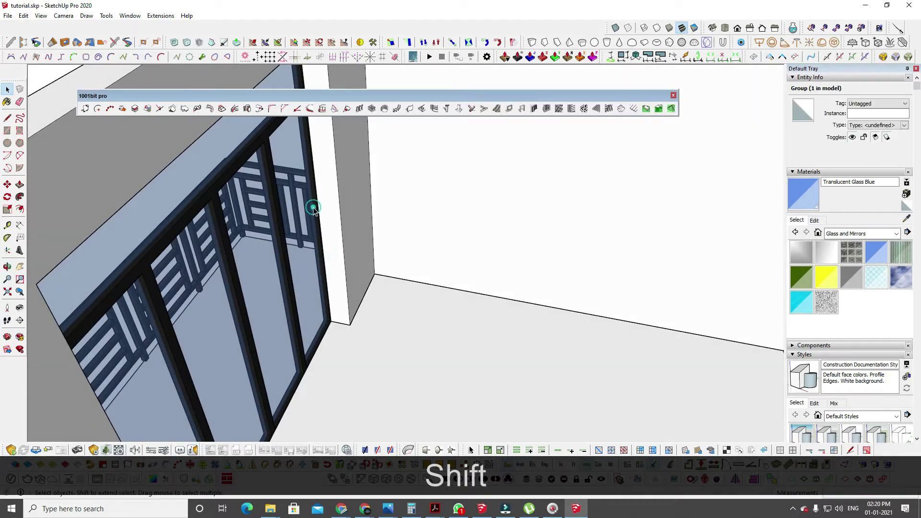
pyautogui.press('space')
pyautogui.click(329, 314)
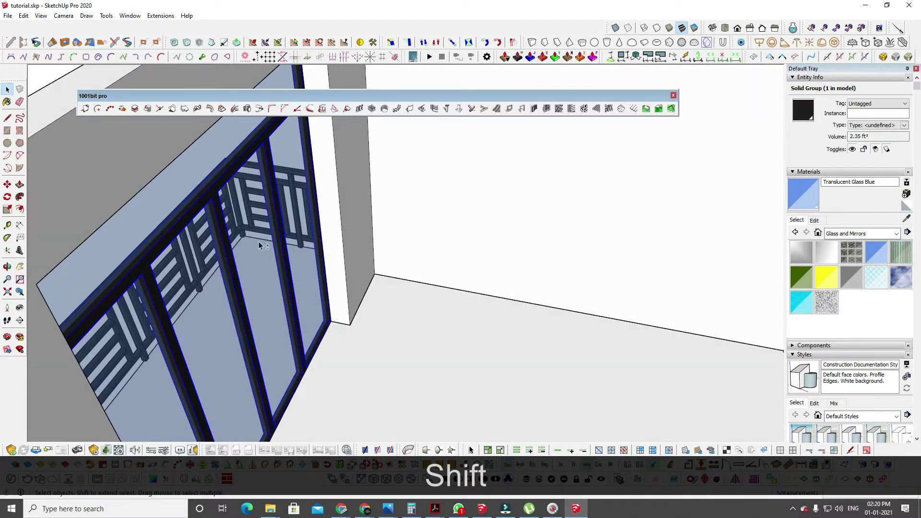
pyautogui.keyDown('shift'); pyautogui.click(348, 304); pyautogui.keyUp('shift')
pyautogui.press('g')
pyautogui.scroll(2, 338, 335)
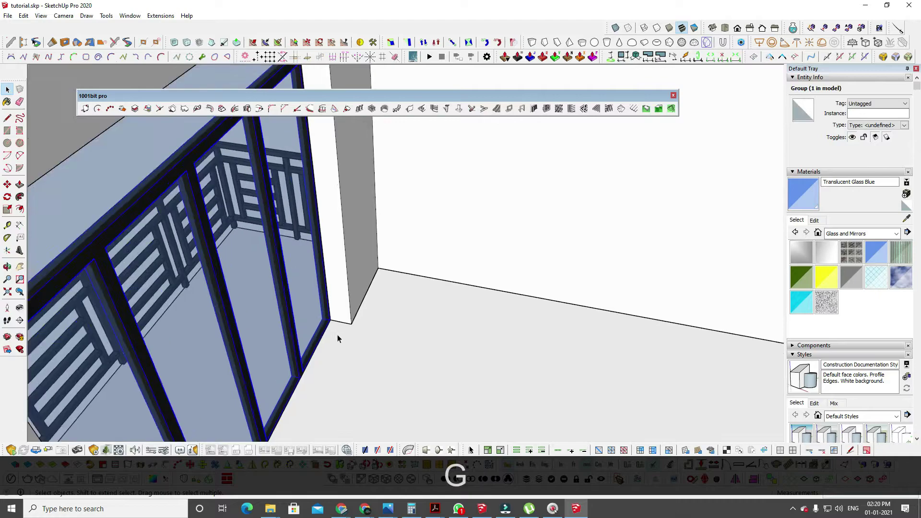
# Move the window group about 126 mm inward along the wall opening's floor edge.
pyautogui.press('m')
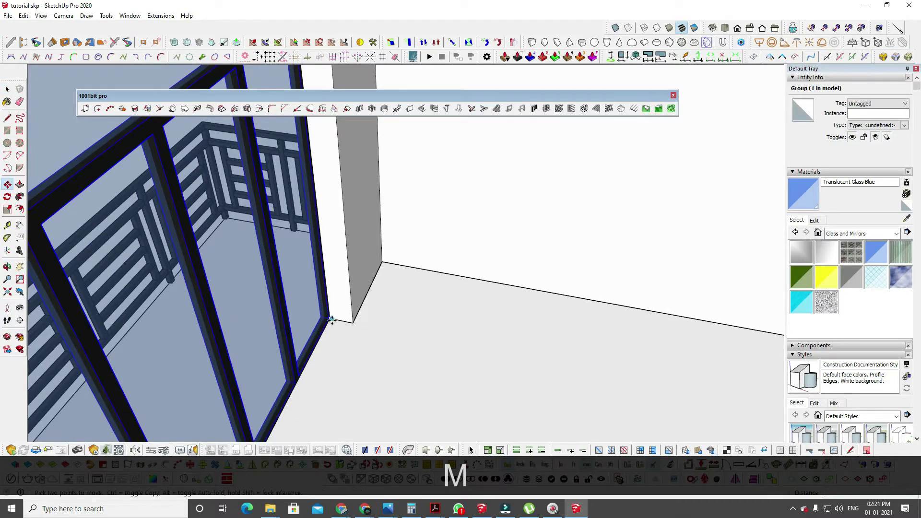
pyautogui.click(332, 320)
pyautogui.click(345, 323)
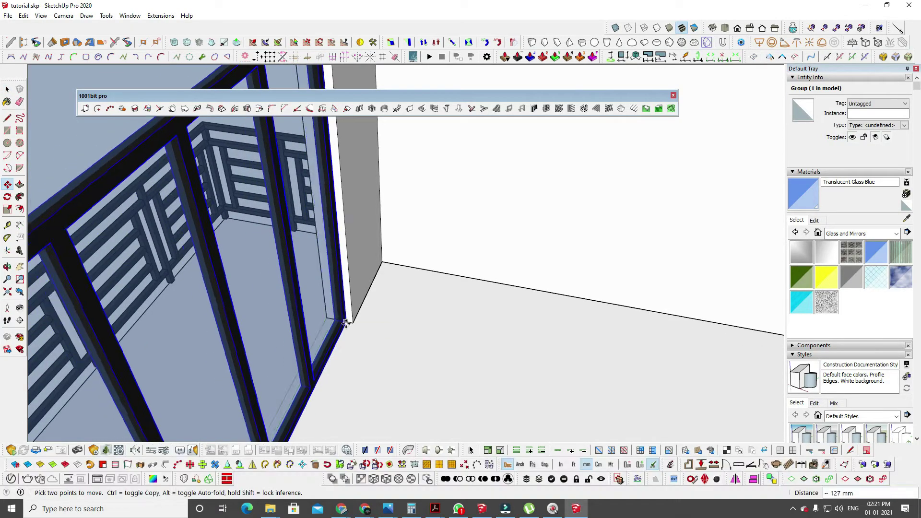
pyautogui.click(346, 323)
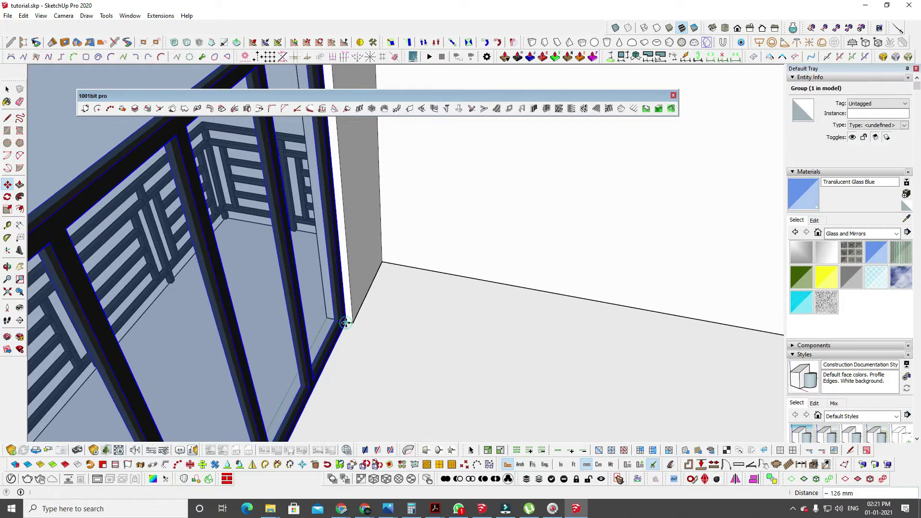
pyautogui.press('space')
# Show back edges and scale the window group's height down to fit beneath the opening's top edge.
pyautogui.scroll(-10, 346, 323)
pyautogui.moveTo(199, 175); pyautogui.dragTo(272, 138, button='middle')
pyautogui.scroll(8, 324, 192)
pyautogui.moveTo(320, 214); pyautogui.dragTo(489, 132, button='middle')
pyautogui.scroll(-2, 317, 278)
pyautogui.scroll(3, 353, 156)
pyautogui.keyDown('shift'); pyautogui.moveTo(343, 163); pyautogui.dragTo(477, 203, button='middle'); pyautogui.keyUp('shift')
pyautogui.keyDown('shift'); pyautogui.moveTo(307, 207); pyautogui.dragTo(97, 275, button='middle'); pyautogui.keyUp('shift')
pyautogui.keyDown('shift'); pyautogui.moveTo(342, 275); pyautogui.dragTo(386, 258, button='middle'); pyautogui.keyUp('shift')
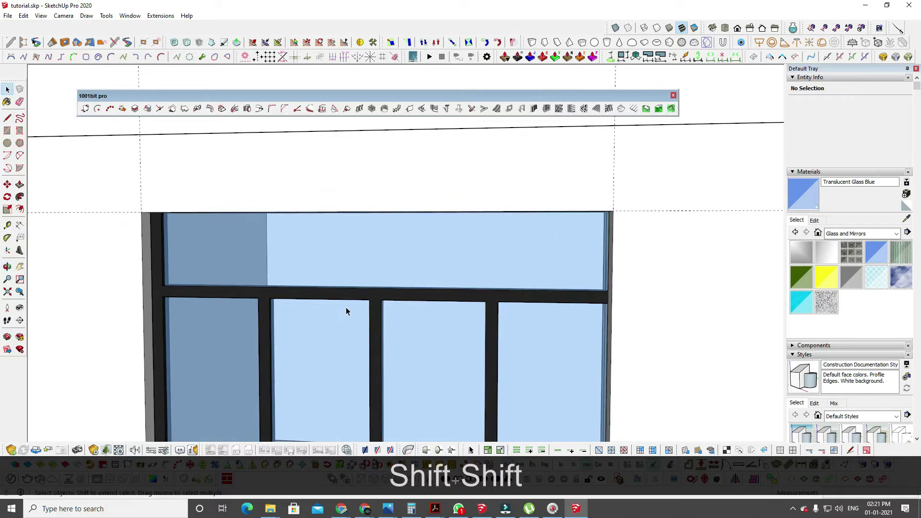
pyautogui.click(363, 288)
pyautogui.moveTo(364, 288); pyautogui.dragTo(395, 249, button='middle')
pyautogui.press('k')
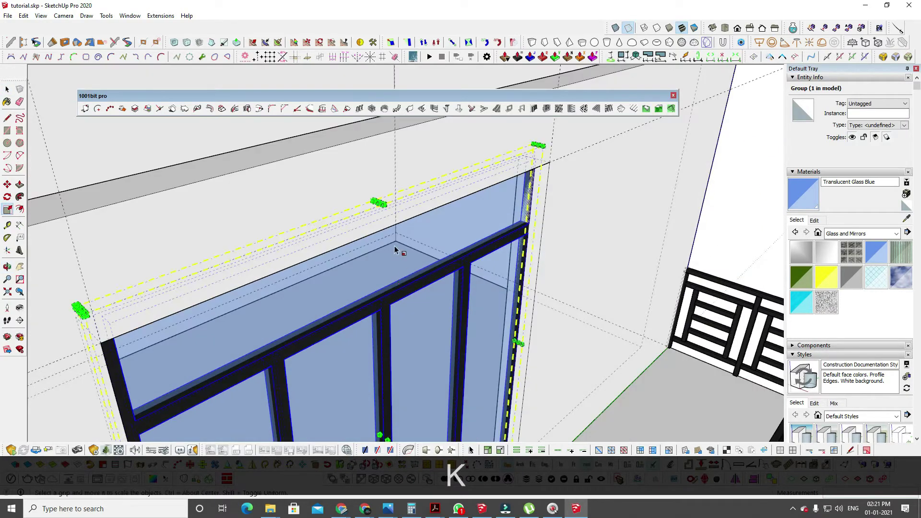
pyautogui.scroll(2, 382, 205)
pyautogui.moveTo(375, 194); pyautogui.dragTo(421, 241)
# Scale the window group's width in to the opening's side edge and turn the back edges display off.
pyautogui.moveTo(421, 241); pyautogui.dragTo(370, 358, button='middle')
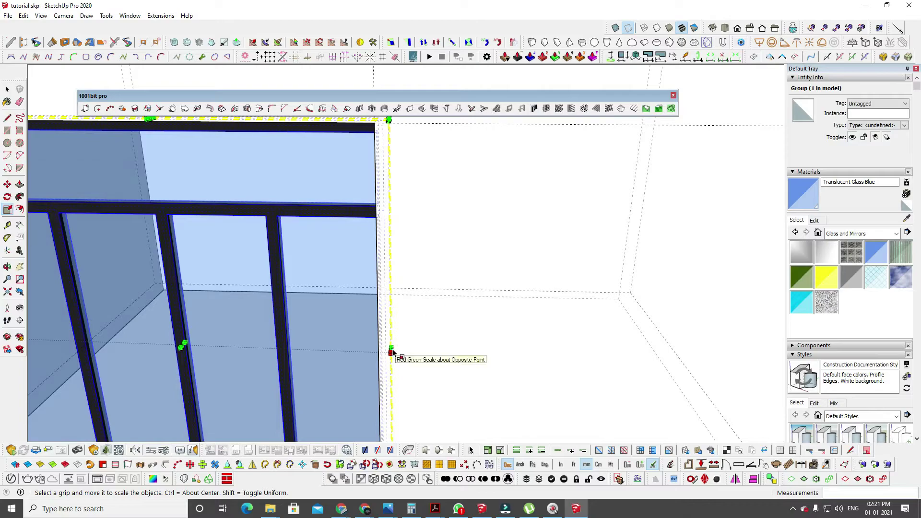
pyautogui.moveTo(391, 350); pyautogui.dragTo(372, 326)
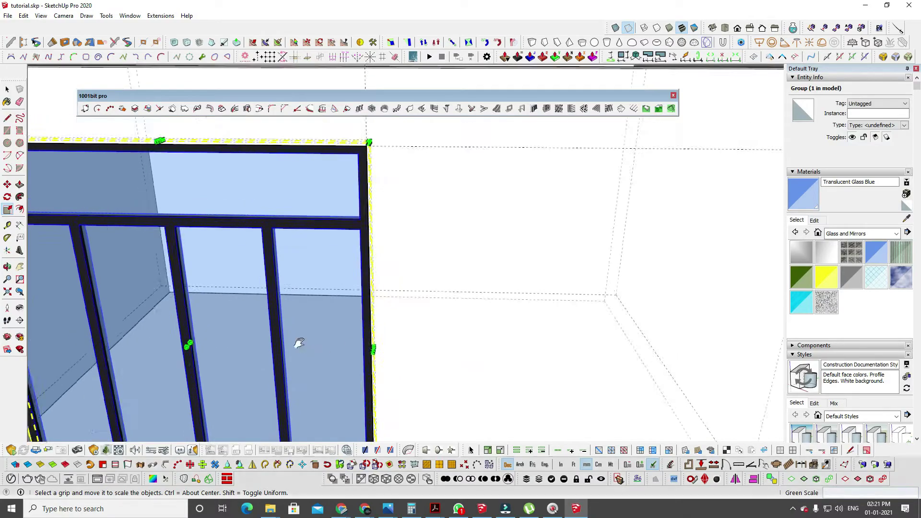
pyautogui.moveTo(299, 345); pyautogui.dragTo(310, 314, button='middle')
pyautogui.scroll(-3, 310, 315)
pyautogui.press('space')
pyautogui.press('Escape')
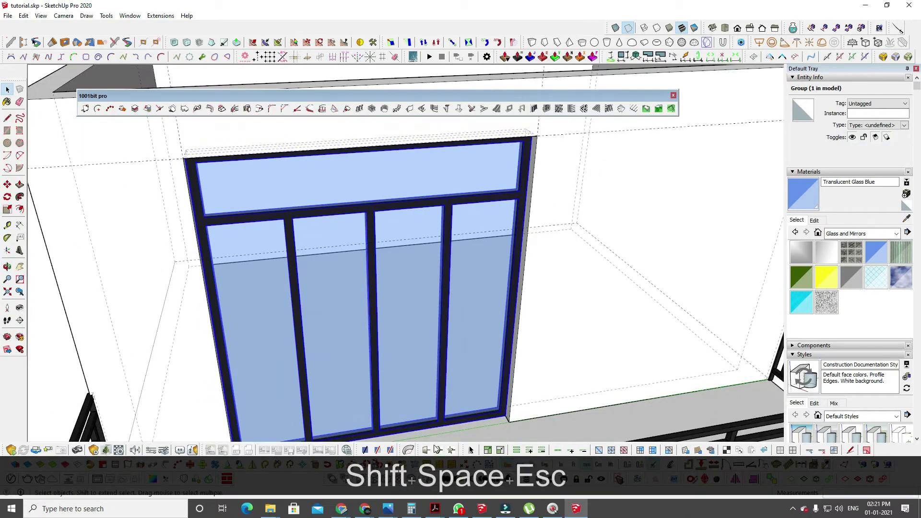
pyautogui.press('Escape')
pyautogui.press('Escape')
pyautogui.press('Escape')
pyautogui.moveTo(490, 236); pyautogui.dragTo(512, 272, button='middle')
pyautogui.press('Escape')
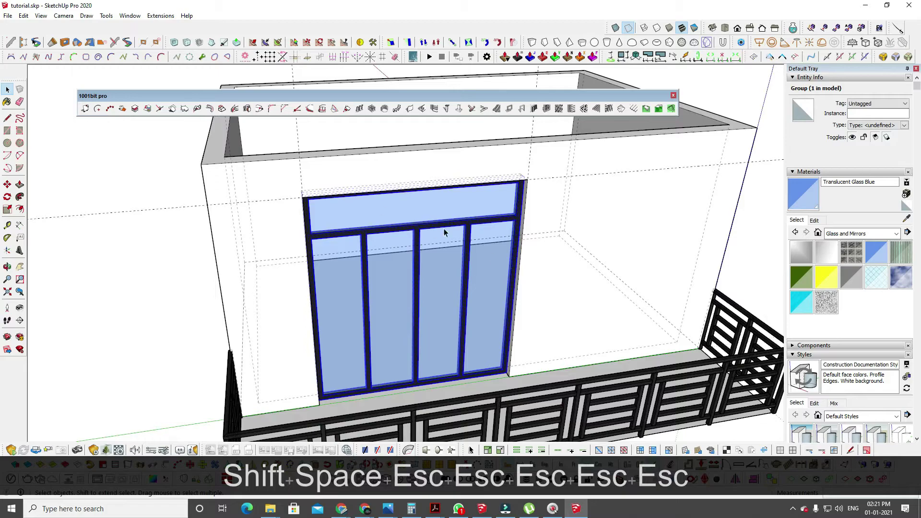
pyautogui.press('k')
pyautogui.moveTo(444, 230); pyautogui.dragTo(429, 298, button='middle')
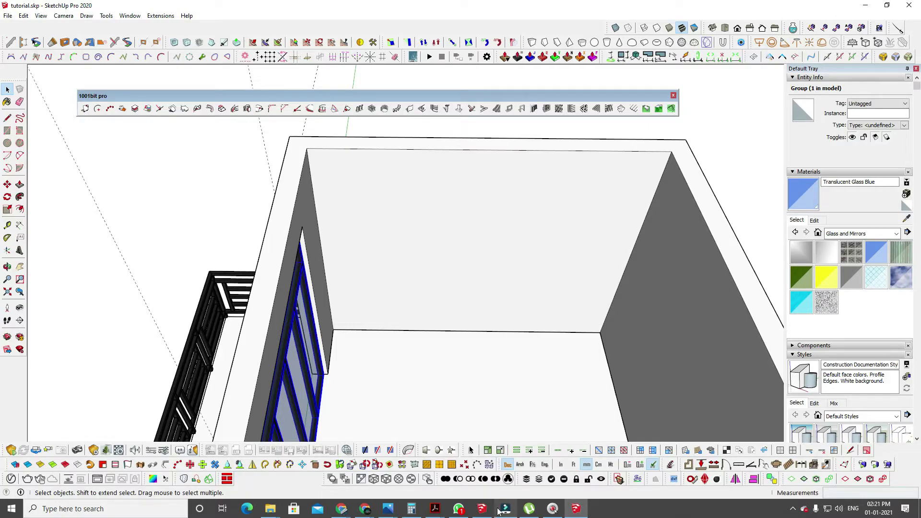
# Switch to Photos to examine the reference image Kitchen 001.jpg and return to the SketchUp model.
pyautogui.moveTo(387, 508)
pyautogui.click(411, 482)
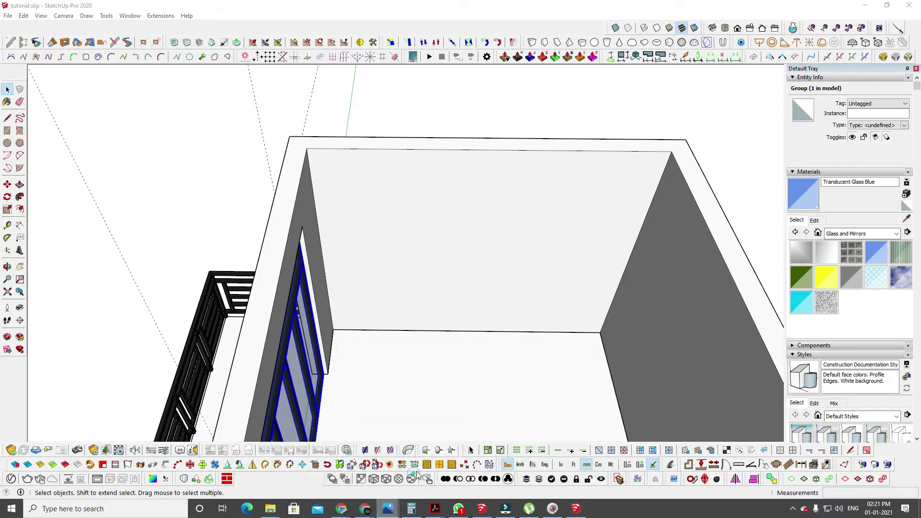
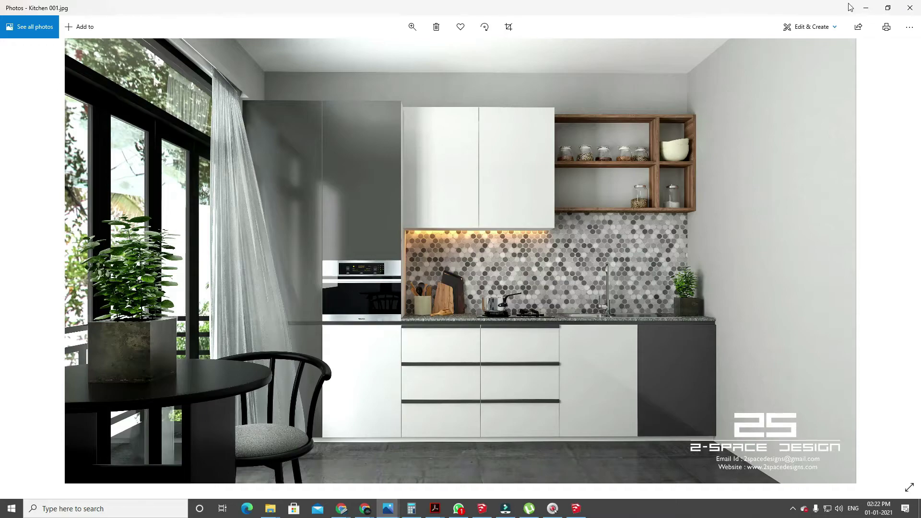
pyautogui.click(864, 8)
pyautogui.moveTo(357, 286); pyautogui.dragTo(193, 236, button='middle')
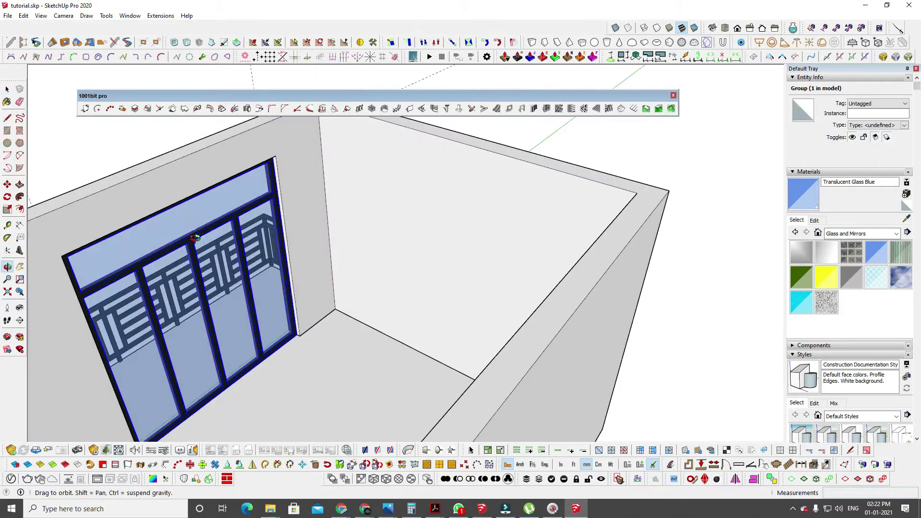
pyautogui.scroll(4, 197, 230)
pyautogui.keyDown('shift'); pyautogui.moveTo(254, 219); pyautogui.dragTo(331, 249, button='middle'); pyautogui.keyUp('shift')
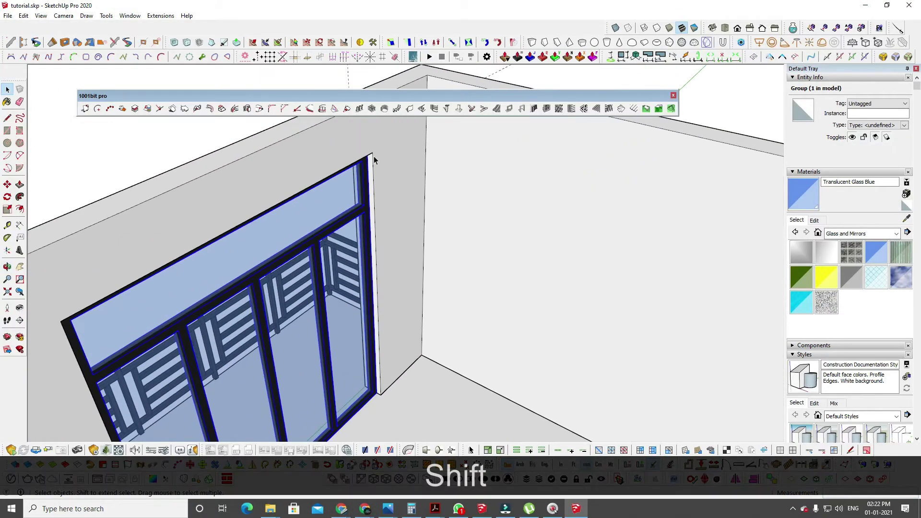
pyautogui.keyDown('shift'); pyautogui.moveTo(281, 227); pyautogui.dragTo(321, 217, button='middle'); pyautogui.keyUp('shift')
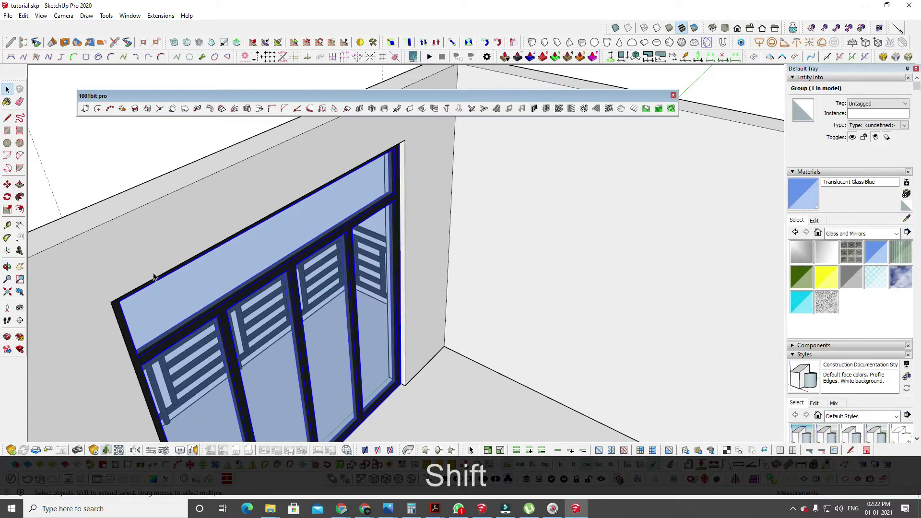
# Draw a narrow rectangle on the wall along the window unit's top edge and extrude it into the room as a pelmet box.
pyautogui.press('r')
pyautogui.click(112, 301)
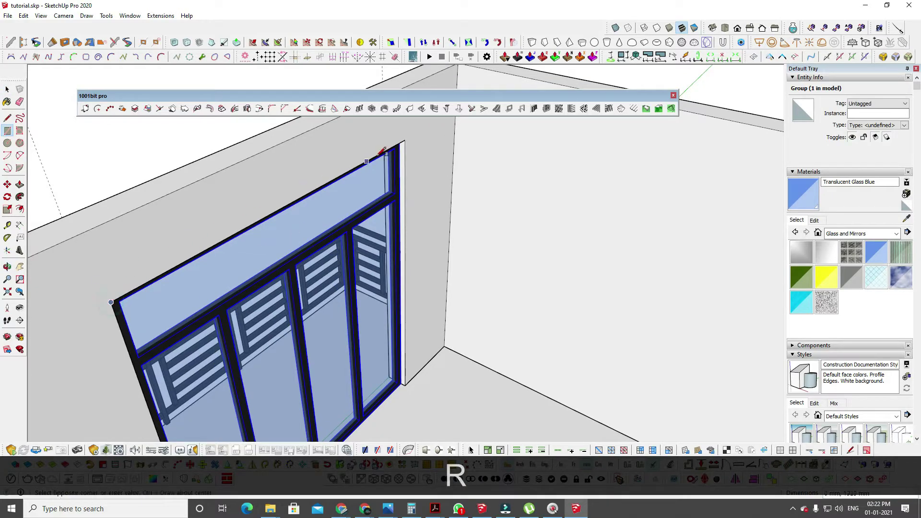
pyautogui.click(404, 128)
pyautogui.moveTo(405, 127); pyautogui.dragTo(411, 154, button='middle')
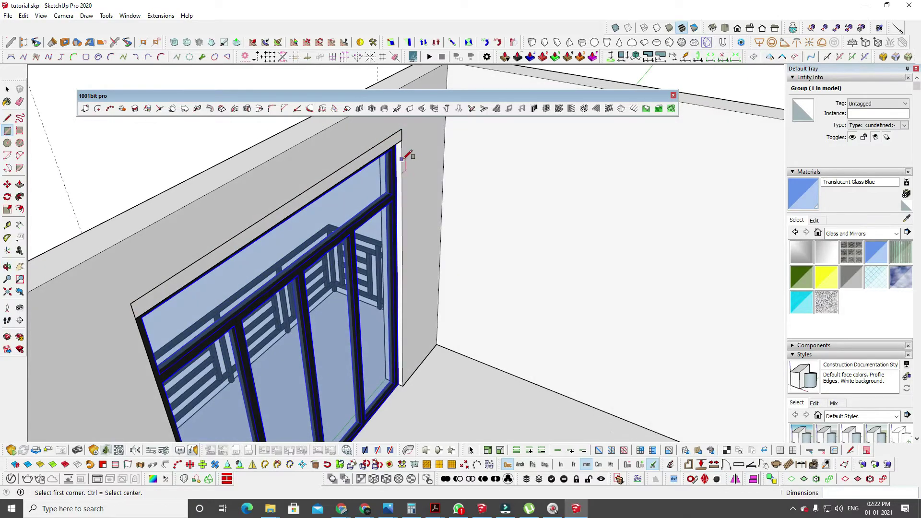
pyautogui.press('p')
pyautogui.click(389, 154)
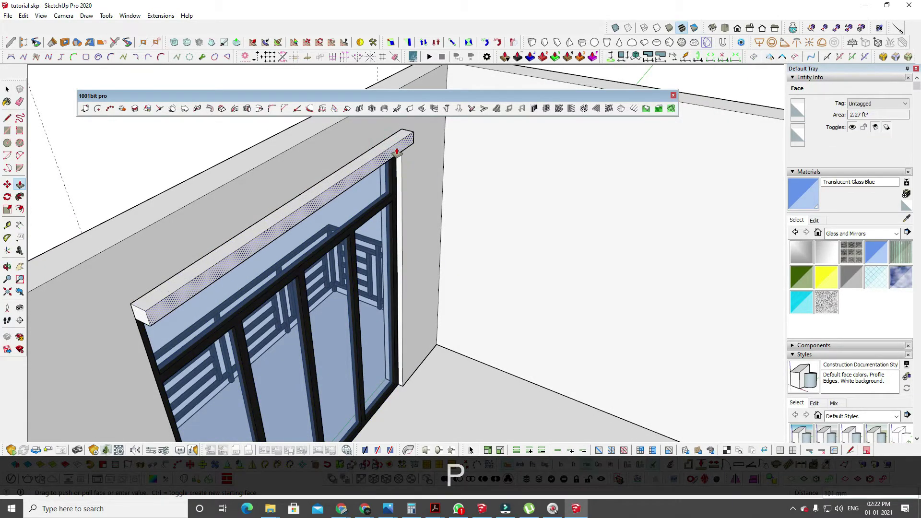
# Offset the pelmet box's underside face slightly inward and push the inner face up to hollow out the box.
pyautogui.scroll(3, 336, 212)
pyautogui.moveTo(329, 221); pyautogui.dragTo(368, 51, button='middle')
pyautogui.keyDown('shift'); pyautogui.moveTo(332, 197); pyautogui.dragTo(370, 263, button='middle'); pyautogui.keyUp('shift')
pyautogui.scroll(2, 383, 260)
pyautogui.scroll(-1, 384, 259)
pyautogui.press('f')
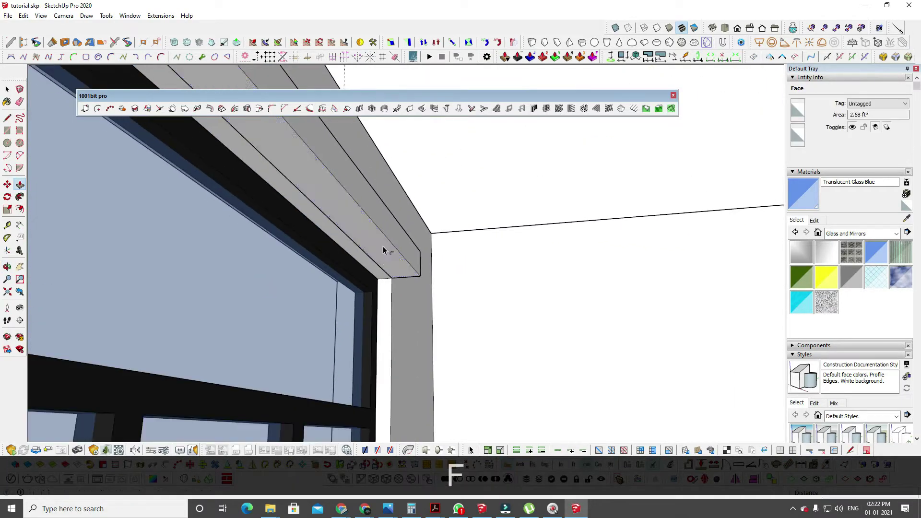
pyautogui.click(377, 244)
pyautogui.click(383, 241)
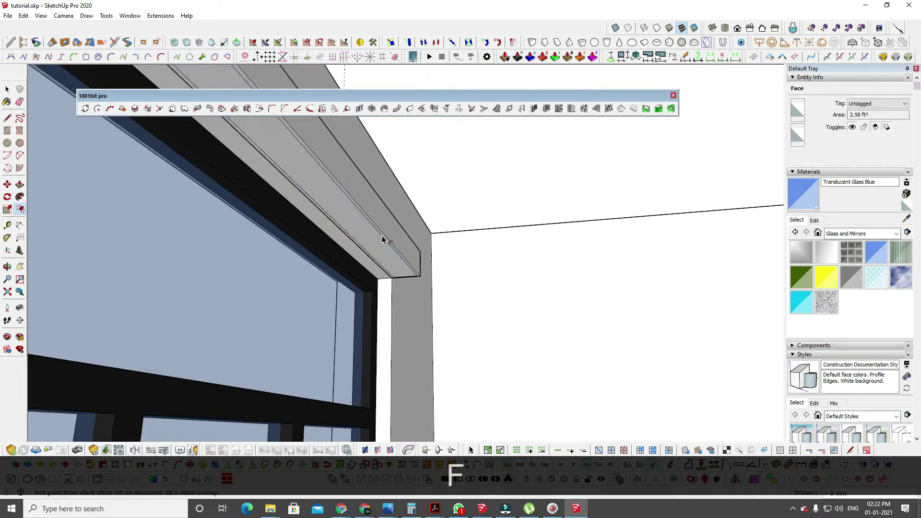
pyautogui.press('p')
pyautogui.click(375, 252)
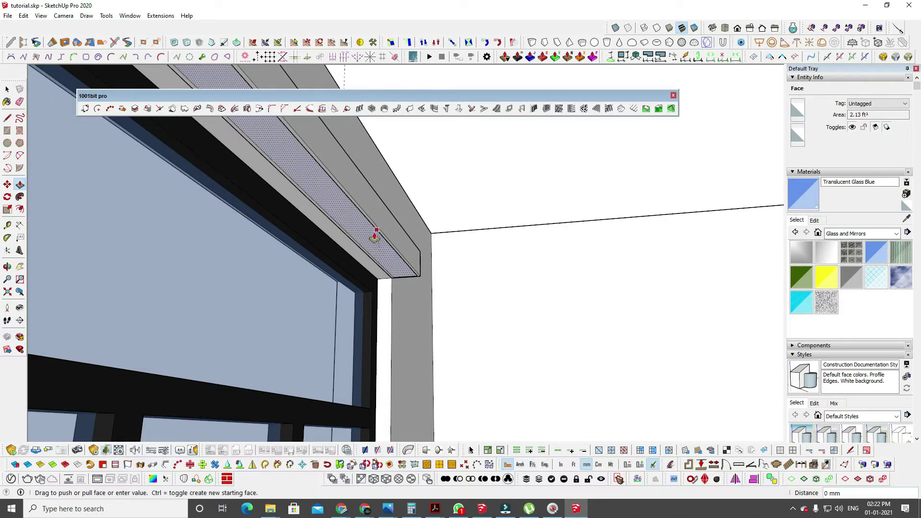
pyautogui.click(375, 240)
# Select the whole hollowed pelmet box above the window, make it a group and clear the selection.
pyautogui.press('space')
pyautogui.tripleClick(389, 238)
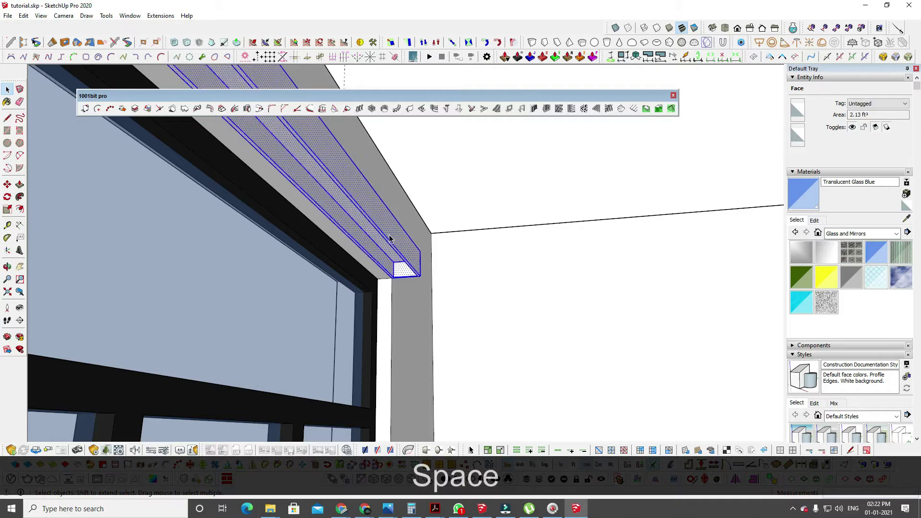
pyautogui.press('g')
pyautogui.moveTo(469, 282); pyautogui.dragTo(300, 217, button='middle')
pyautogui.click(460, 203)
pyautogui.moveTo(460, 203); pyautogui.dragTo(418, 329, button='middle')
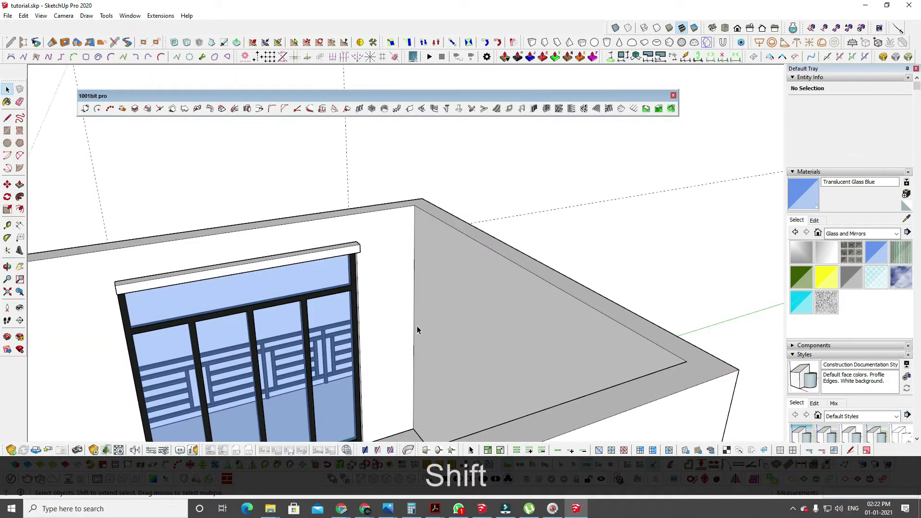
# Switch to Photos to examine the kitchen cabinets in Kitchen 001.jpg and return to the SketchUp model.
pyautogui.moveTo(390, 355); pyautogui.dragTo(601, 280, button='middle')
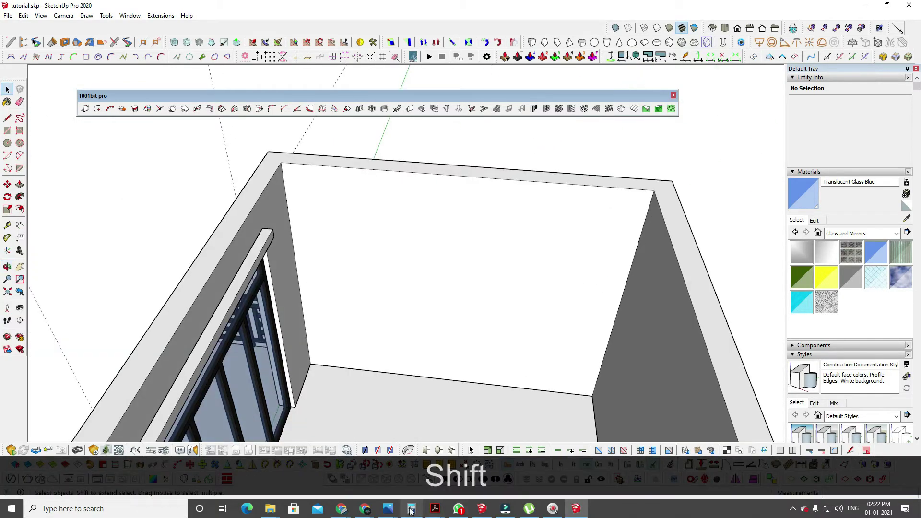
pyautogui.click(388, 508)
pyautogui.click(399, 479)
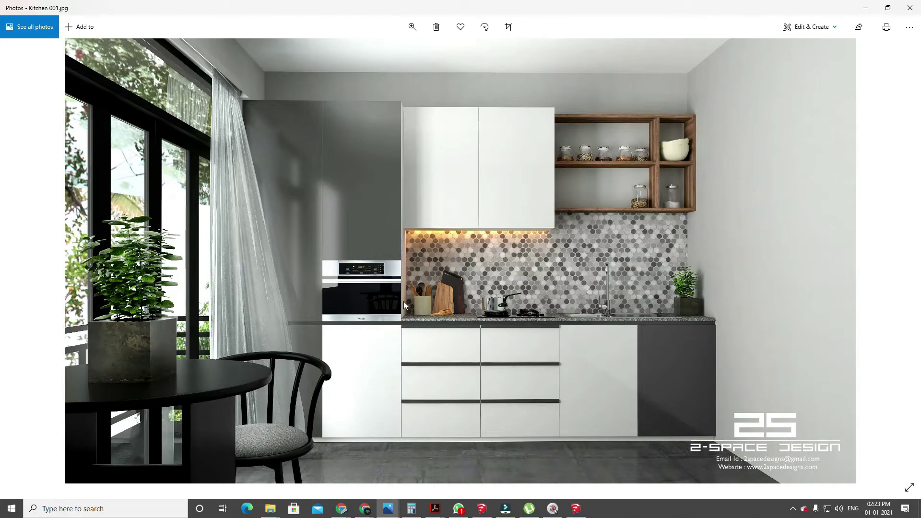
pyautogui.click(865, 9)
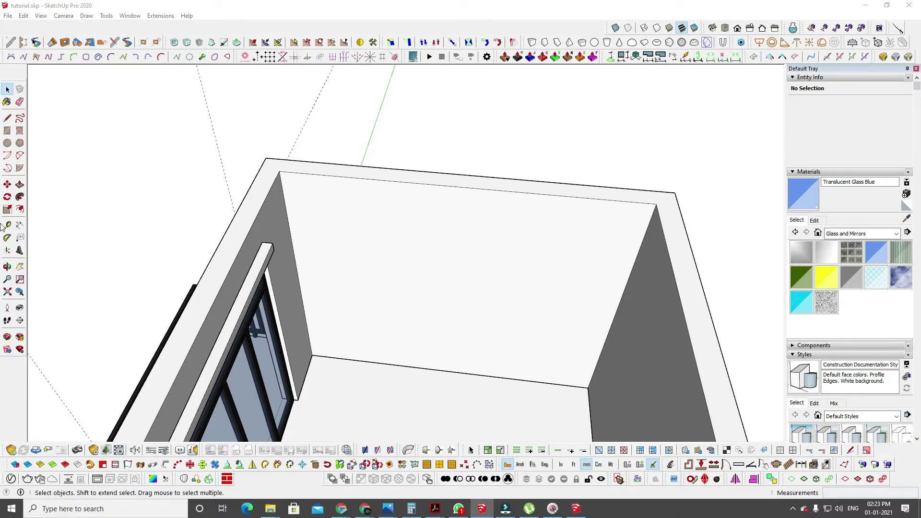
pyautogui.moveTo(439, 344)
pyautogui.keyDown('shift'); pyautogui.mouseDown(button='middle')
pyautogui.moveTo(366, 282)
pyautogui.moveTo(386, 305)
pyautogui.moveTo(194, 318)
pyautogui.mouseUp(button='middle'); pyautogui.keyUp('shift')
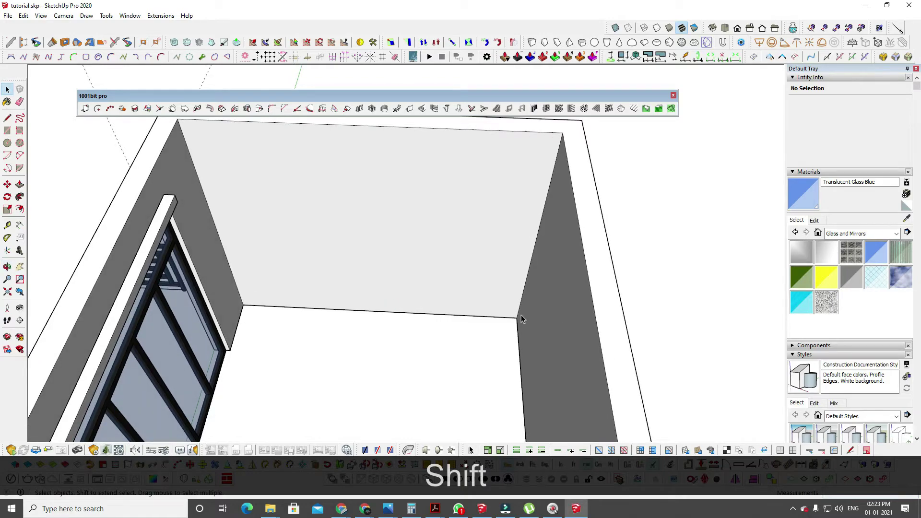
pyautogui.moveTo(520, 319)
pyautogui.mouseDown(button='middle')
pyautogui.moveTo(438, 348)
pyautogui.moveTo(390, 318)
pyautogui.moveTo(298, 319)
pyautogui.mouseUp(button='middle')
pyautogui.hotkey('shift', 'r')
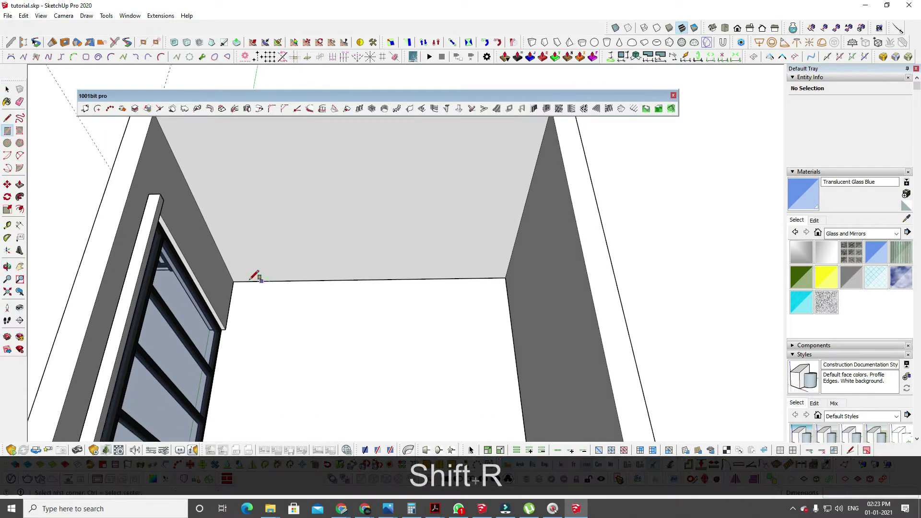
pyautogui.click(233, 282)
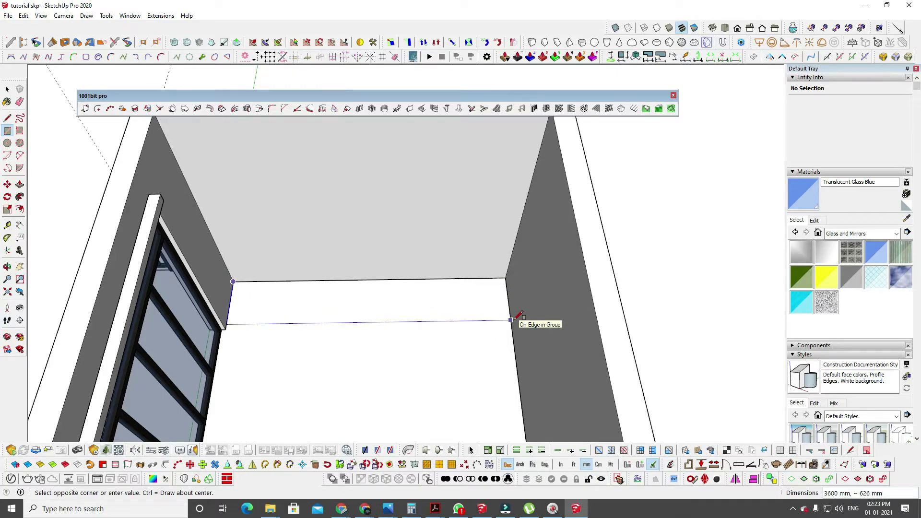
pyautogui.press('Escape')
pyautogui.press('Escape')
pyautogui.press('Escape')
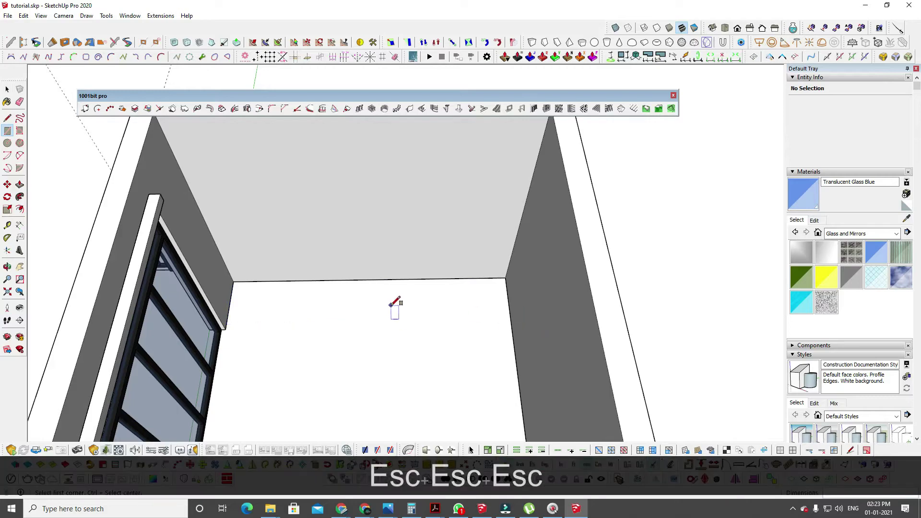
# Place a guide 600 mm out from the back wall's floor edge and draw a 3600 × 600 mm floor rectangle up to it.
pyautogui.press('t')
pyautogui.click(354, 280)
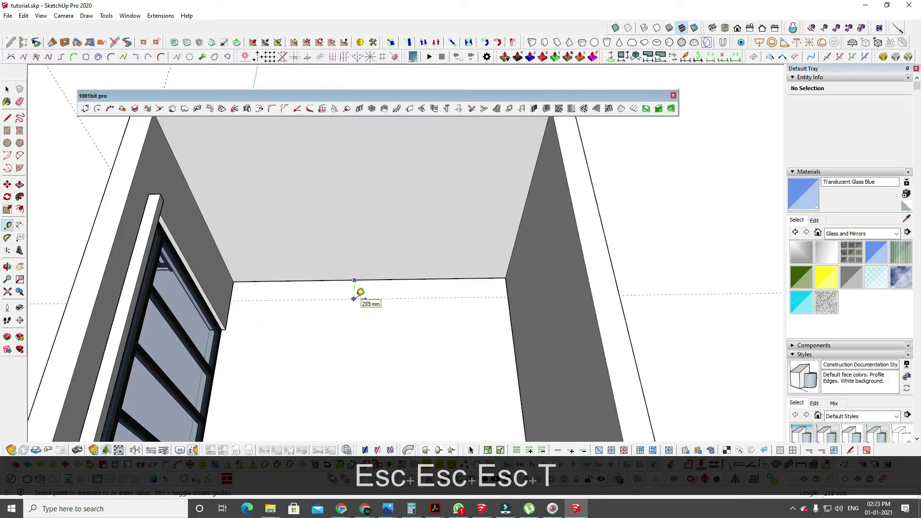
pyautogui.write('600')
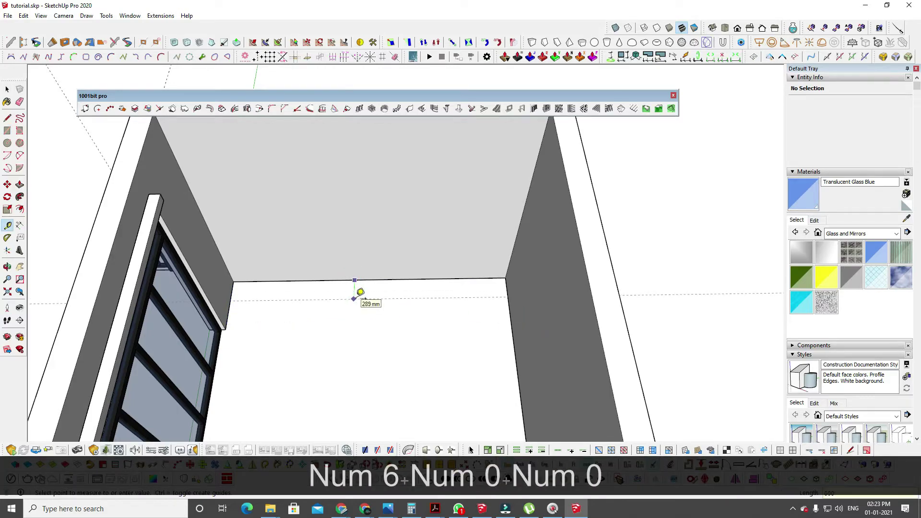
pyautogui.press('Return')
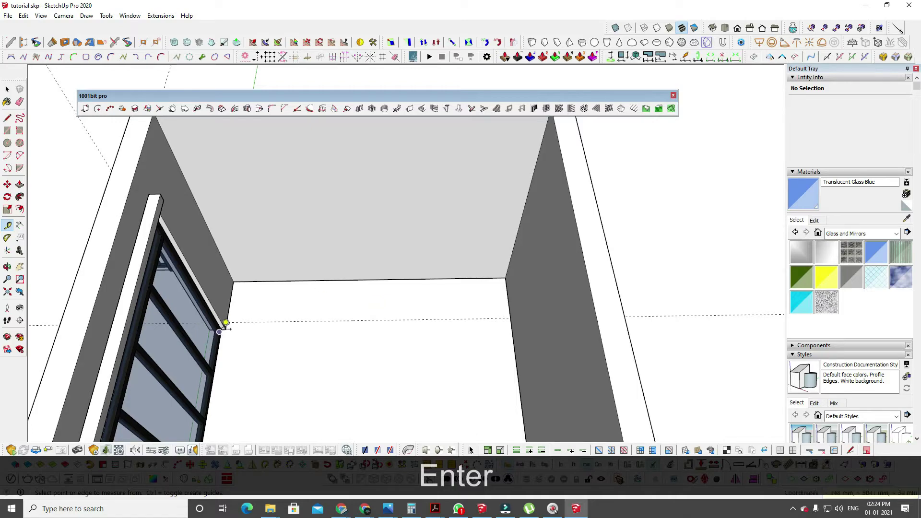
pyautogui.press('r')
pyautogui.click(233, 281)
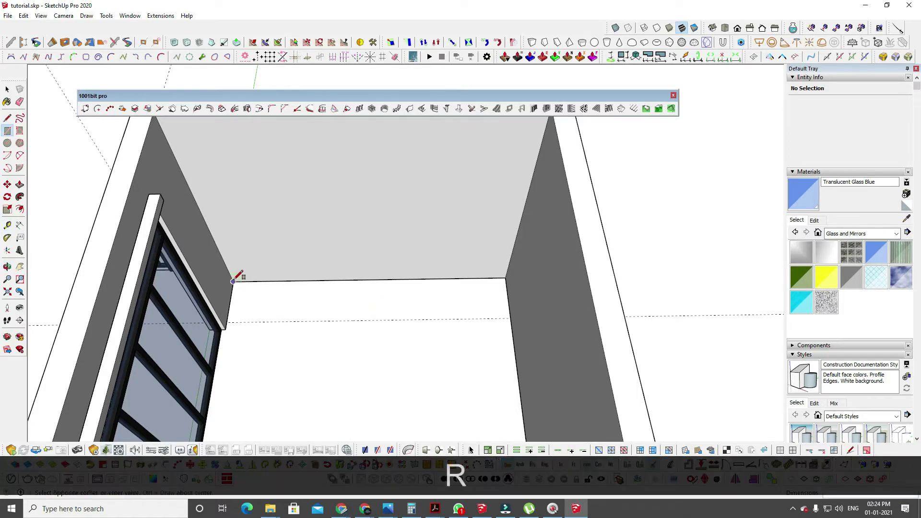
pyautogui.click(510, 318)
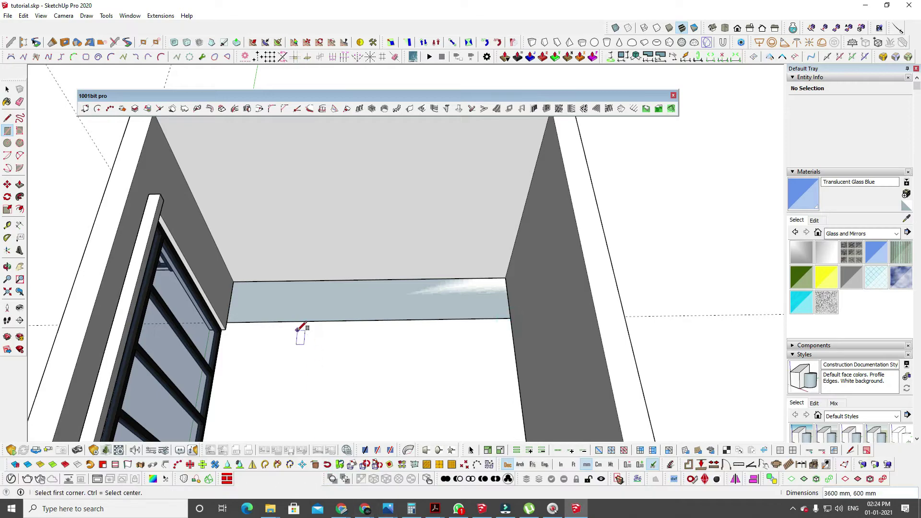
# Extrude the floor rectangle along the back wall up 900 mm to form the base cabinet block.
pyautogui.moveTo(296, 330); pyautogui.dragTo(350, 296, button='middle')
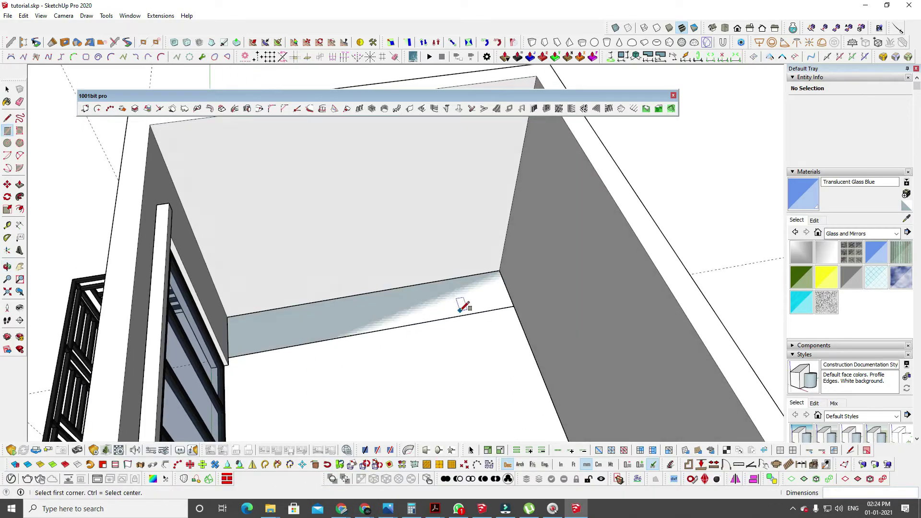
pyautogui.press('p')
pyautogui.click(479, 290)
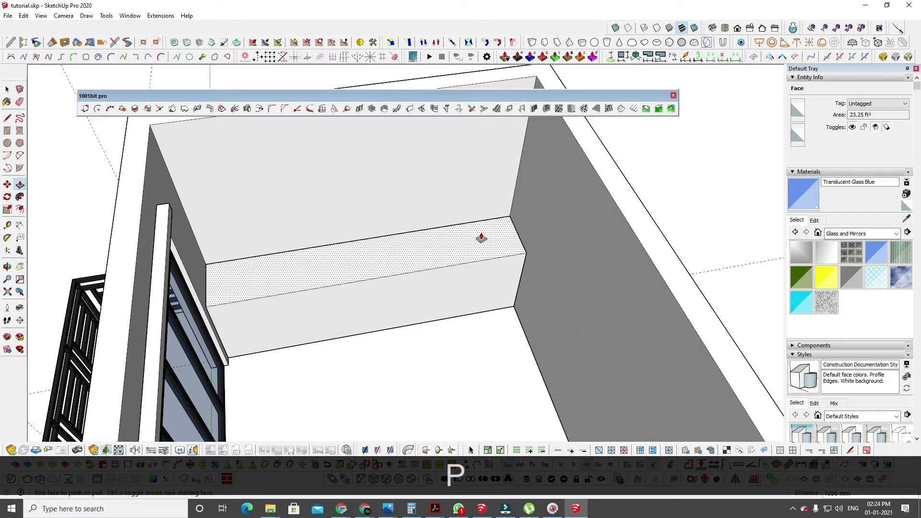
pyautogui.write('900')
pyautogui.press('Return')
pyautogui.moveTo(479, 238); pyautogui.dragTo(369, 264, button='middle')
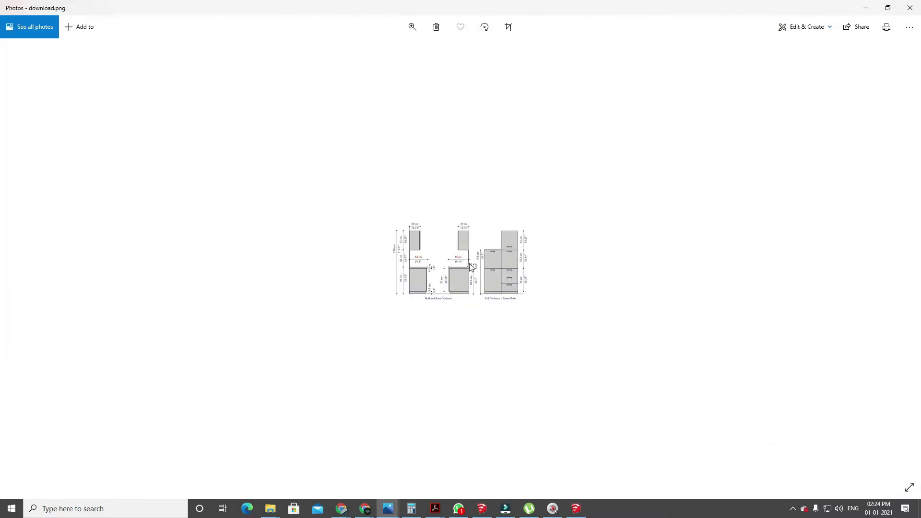
# Examine the cabinet dimension diagram download.png and the "kitchen slab height" image results in Chrome, and return to the SketchUp model.
pyautogui.keyDown('ctrl'); pyautogui.scroll(5, 483, 244); pyautogui.keyUp('ctrl')
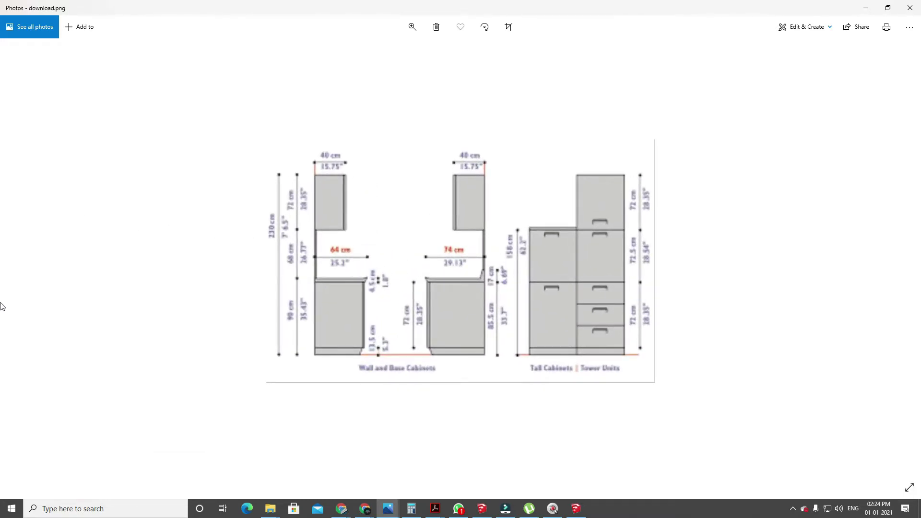
pyautogui.hotkey('ctrl', 'w')
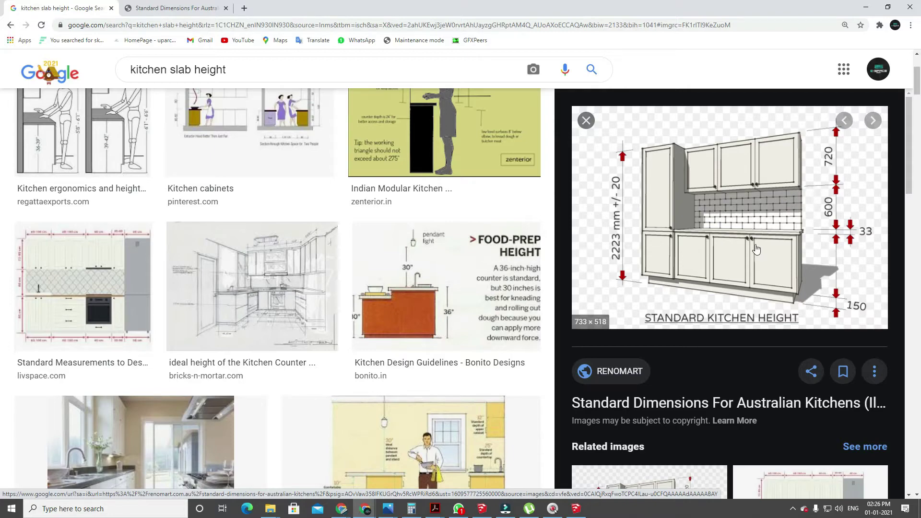
pyautogui.scroll(-4, 759, 285)
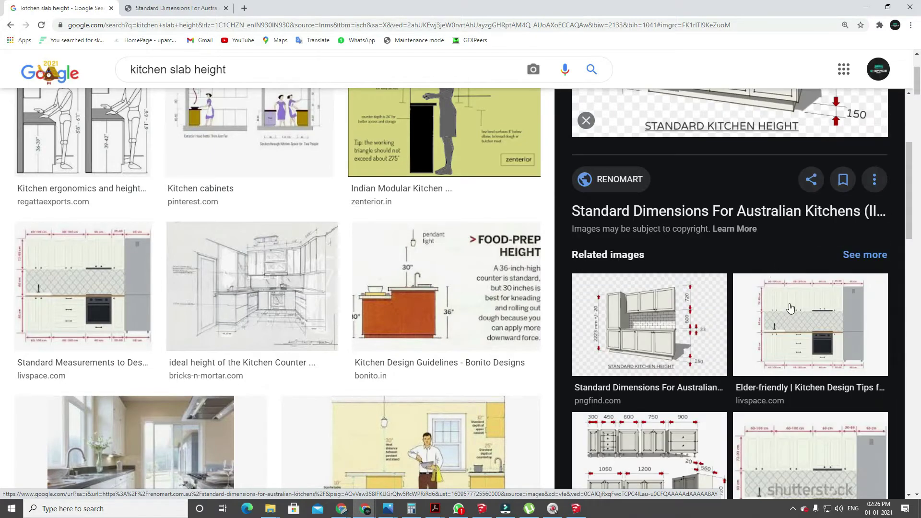
pyautogui.click(791, 308)
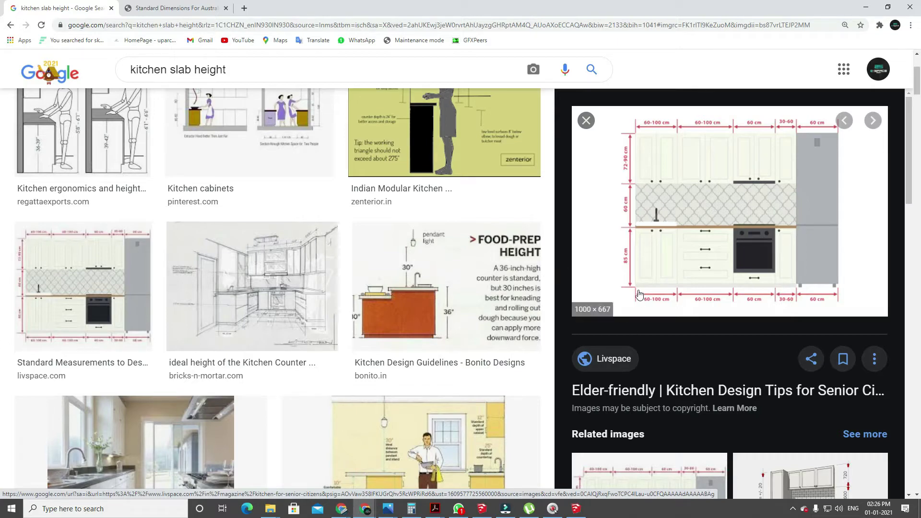
pyautogui.click(866, 6)
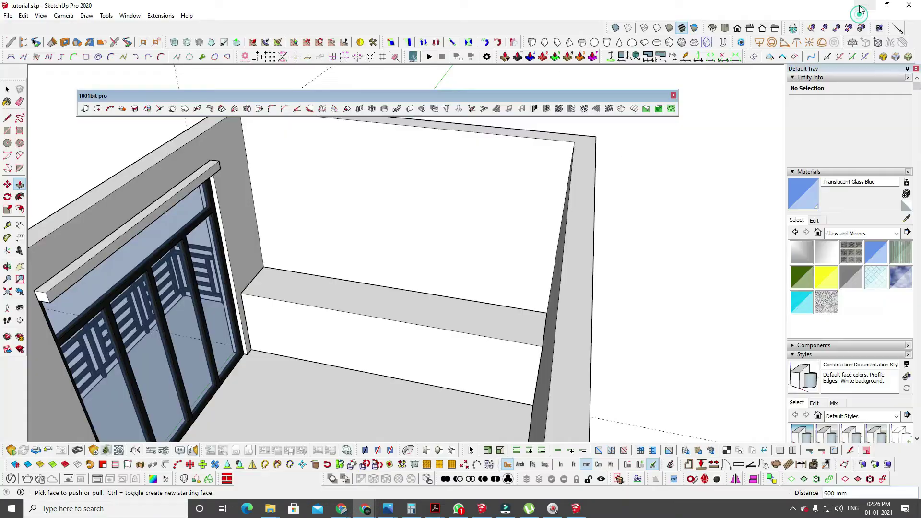
# Switch to Photos and open Kitchen 001.jpg to compare its cabinet layout with the base cabinet block.
pyautogui.moveTo(445, 307); pyautogui.dragTo(399, 318, button='middle')
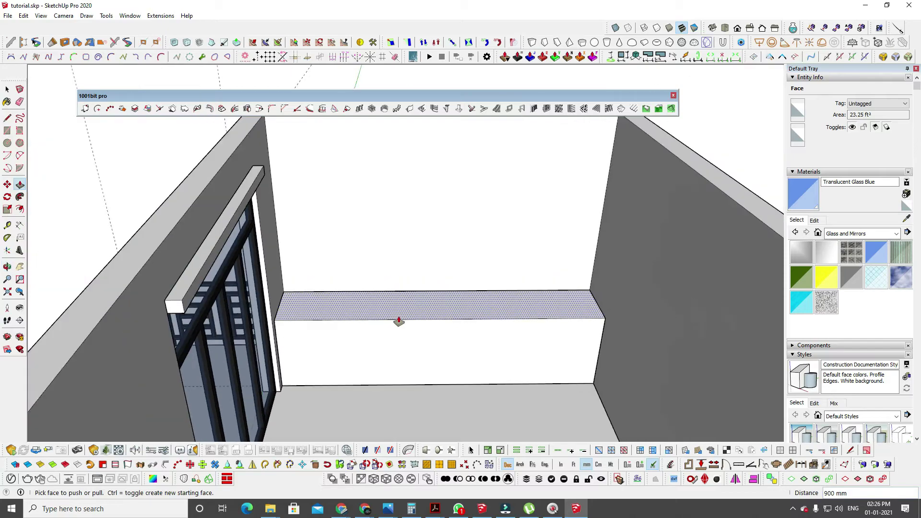
pyautogui.click(394, 510)
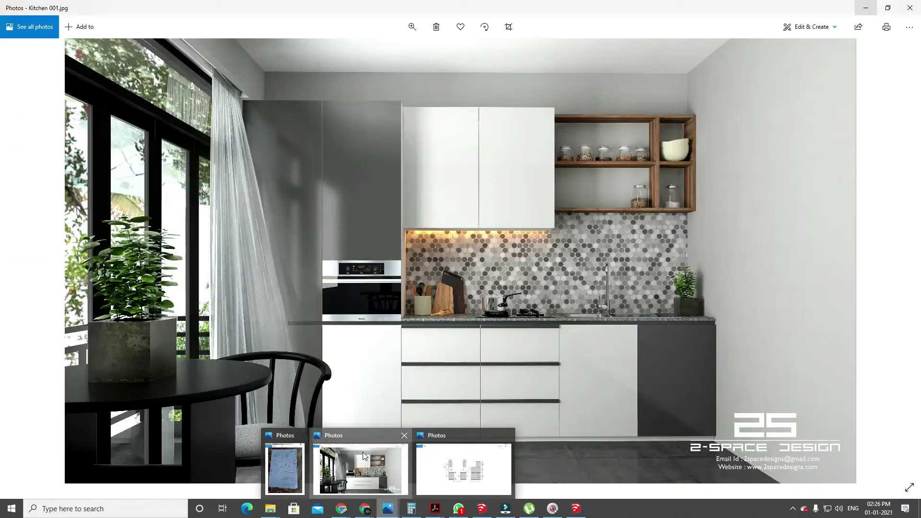
pyautogui.click(361, 463)
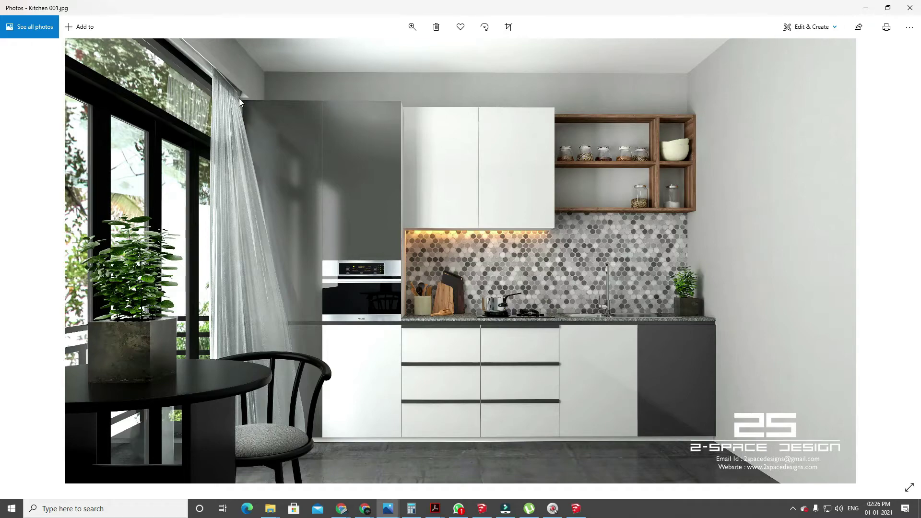
# Switch to the SketchUp kitchen model and place a guide line 1200 mm from the window-side end of the counter block's top face.
pyautogui.click(866, 7)
pyautogui.moveTo(353, 348); pyautogui.dragTo(284, 343, button='middle')
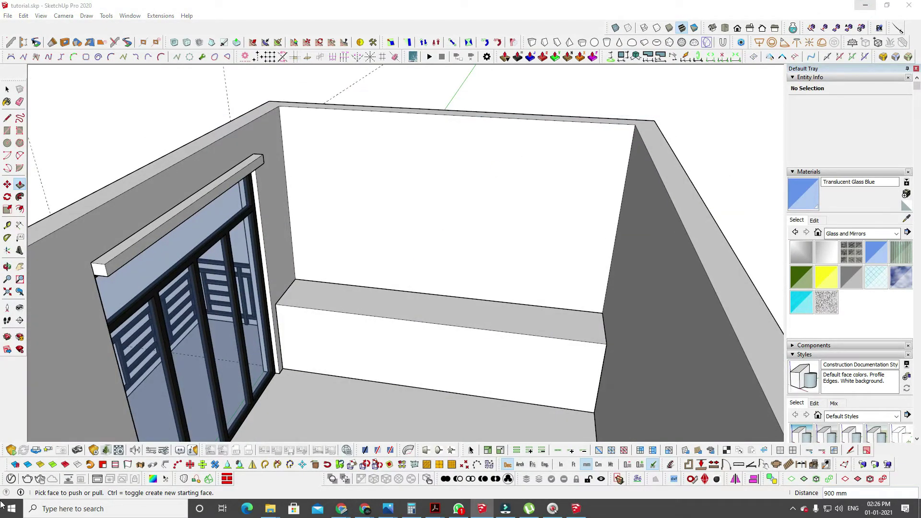
pyautogui.moveTo(576, 365); pyautogui.dragTo(395, 259, button='middle')
pyautogui.scroll(3, 554, 376)
pyautogui.press('space')
pyautogui.moveTo(221, 317); pyautogui.dragTo(200, 300, button='middle')
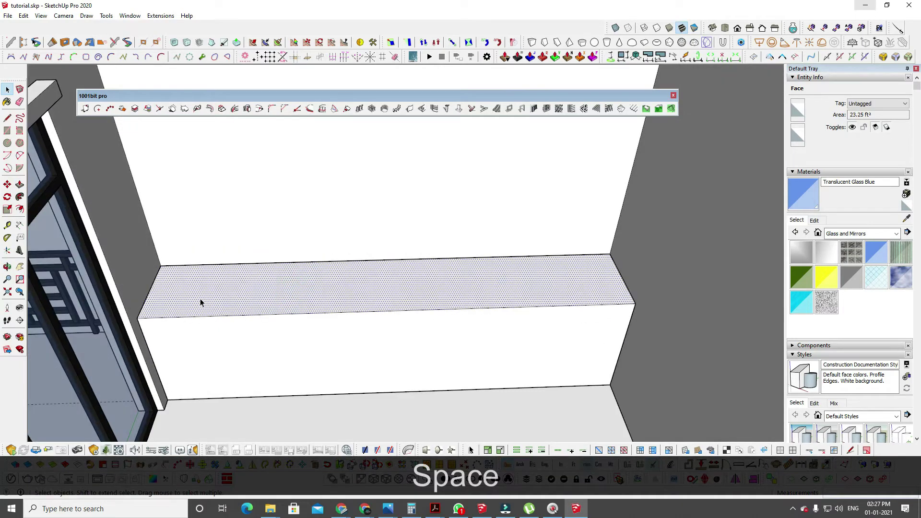
pyautogui.press('d')
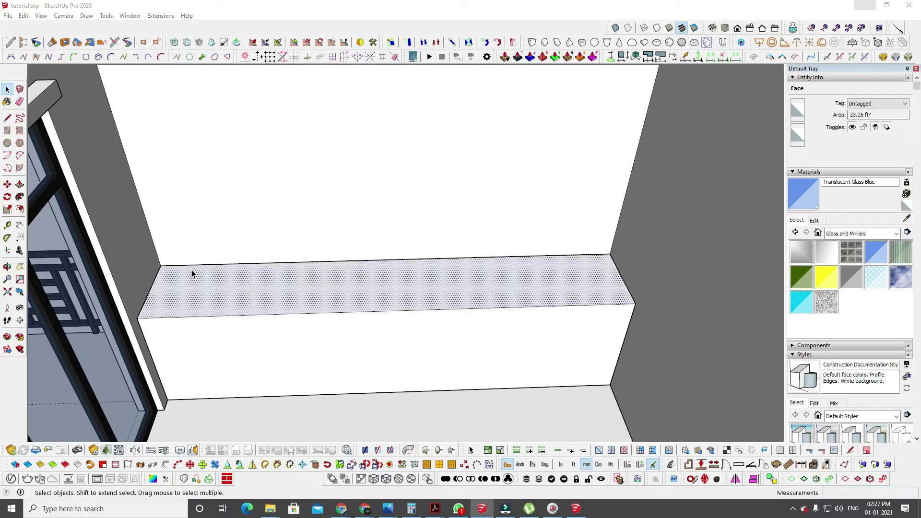
pyautogui.press('Escape')
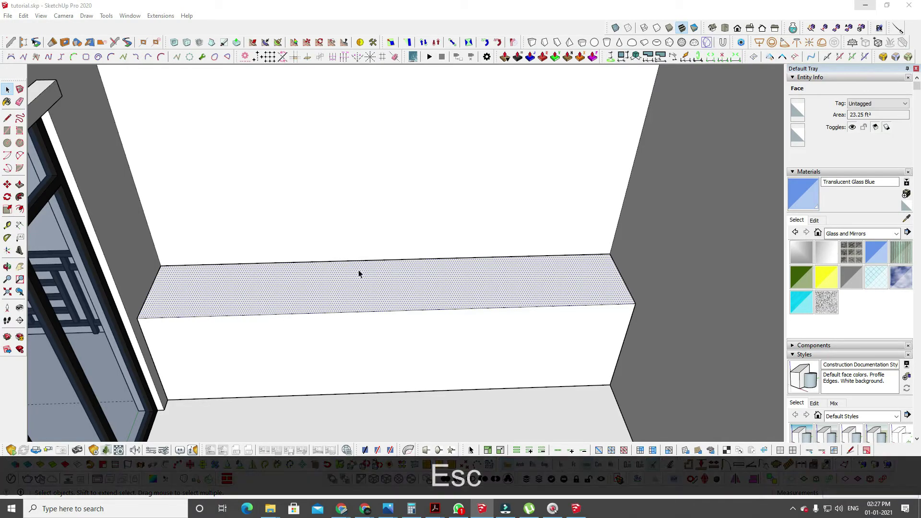
pyautogui.press('t')
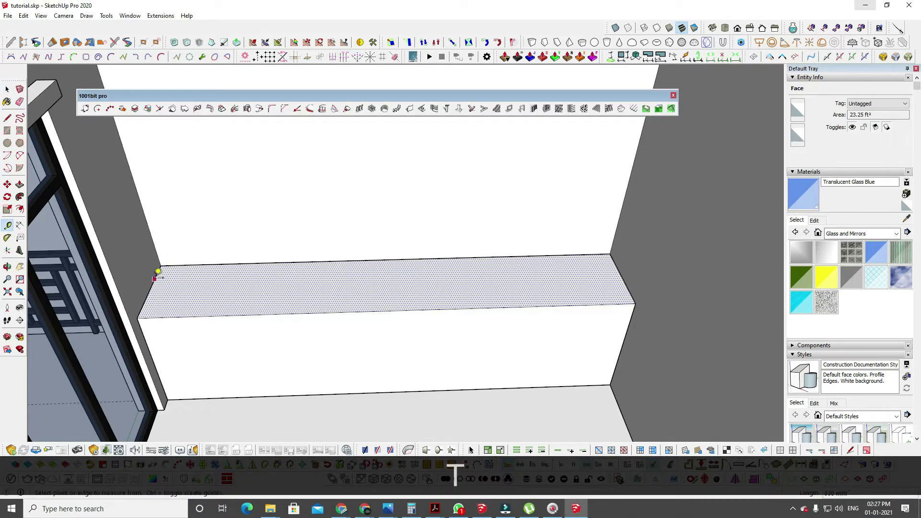
pyautogui.click(154, 278)
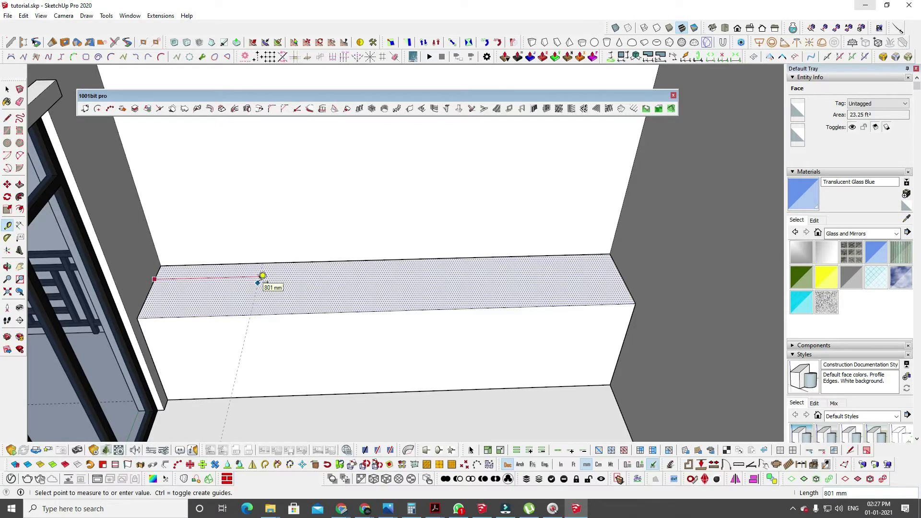
pyautogui.write('1200')
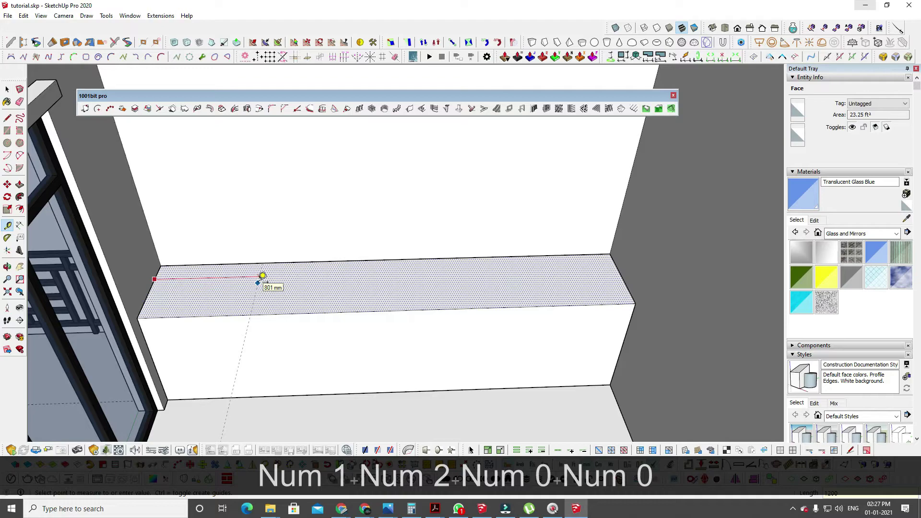
pyautogui.press('Return')
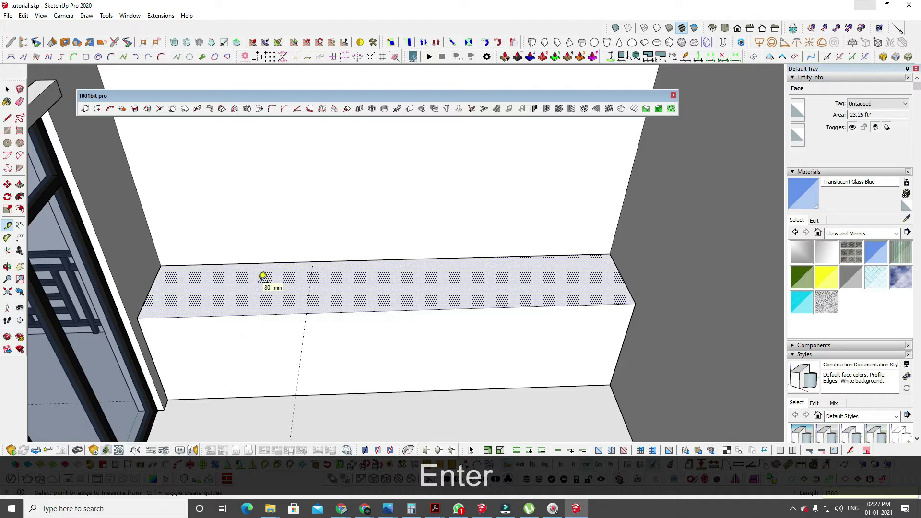
pyautogui.moveTo(387, 286); pyautogui.dragTo(385, 283, button='middle')
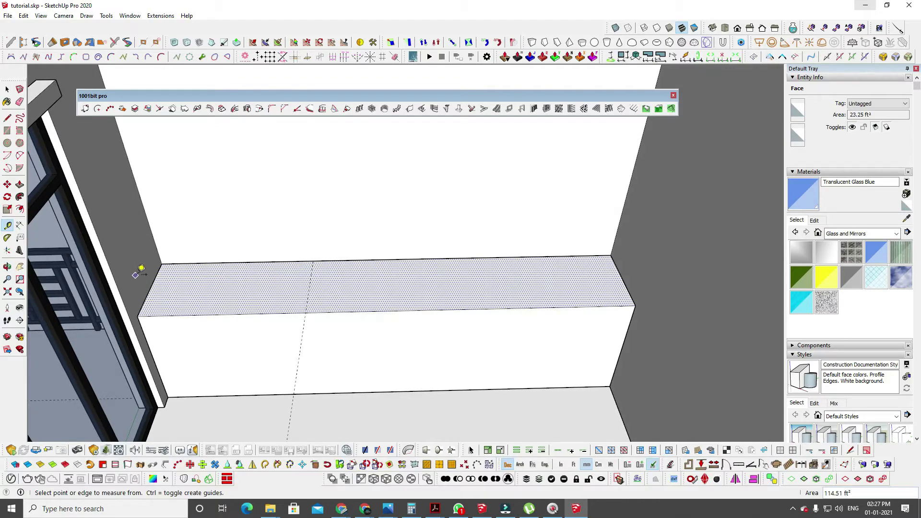
pyautogui.moveTo(231, 282); pyautogui.dragTo(238, 286, button='middle')
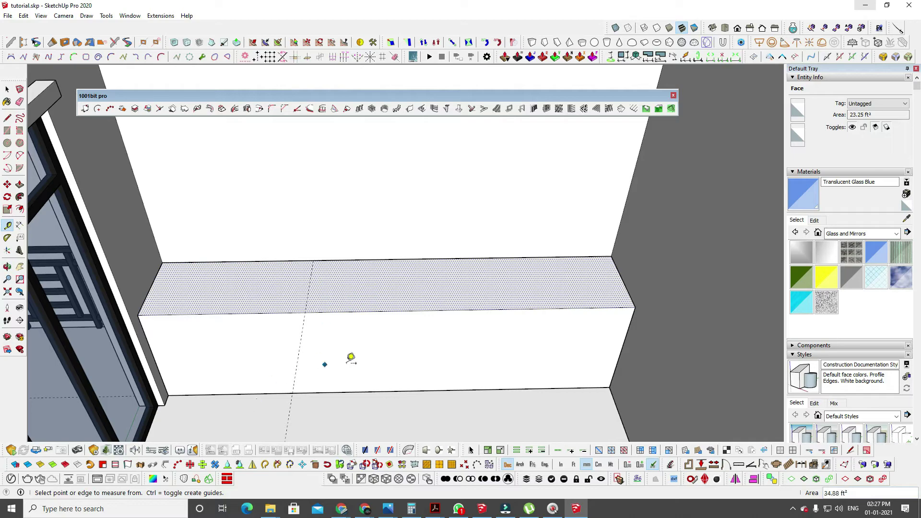
# Offset the outline of the counter block's front face inward by 18 mm.
pyautogui.moveTo(350, 354); pyautogui.dragTo(329, 304, button='middle')
pyautogui.press('space')
pyautogui.click(323, 308)
pyautogui.scroll(3, 221, 359)
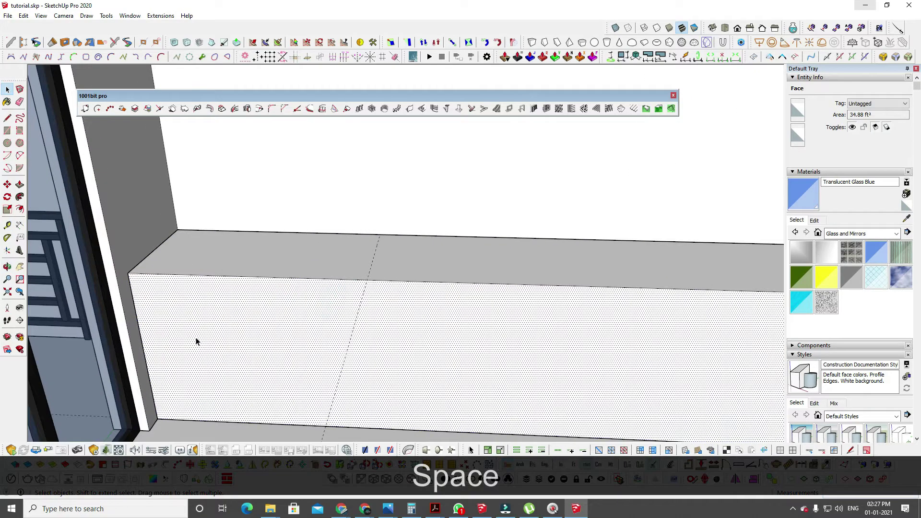
pyautogui.press('f')
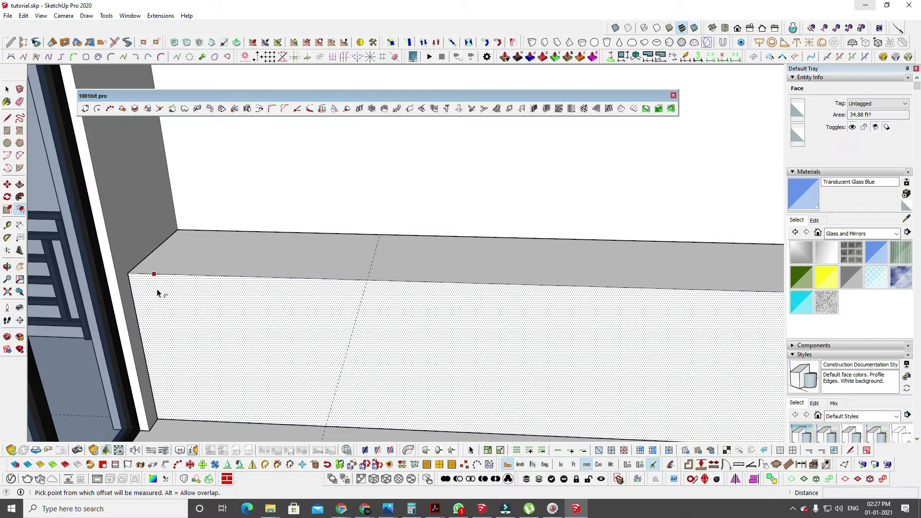
pyautogui.click(157, 290)
pyautogui.click(149, 287)
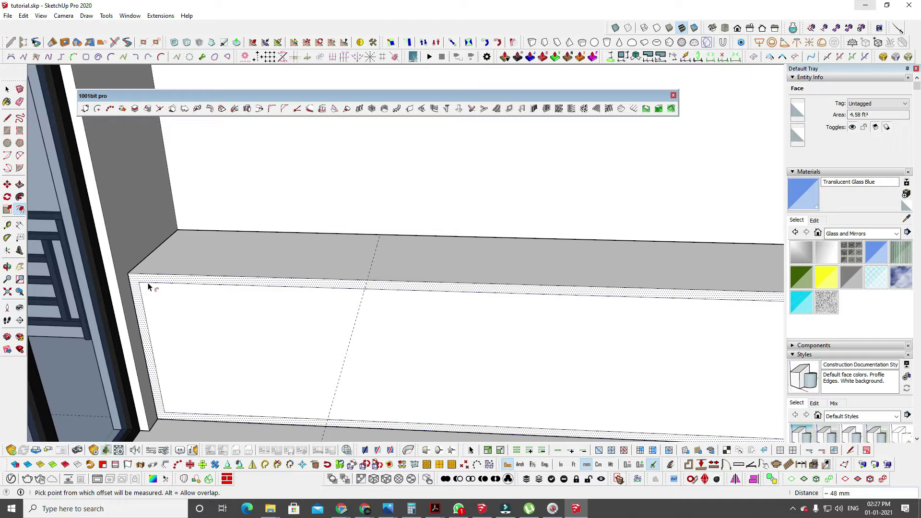
pyautogui.write('18')
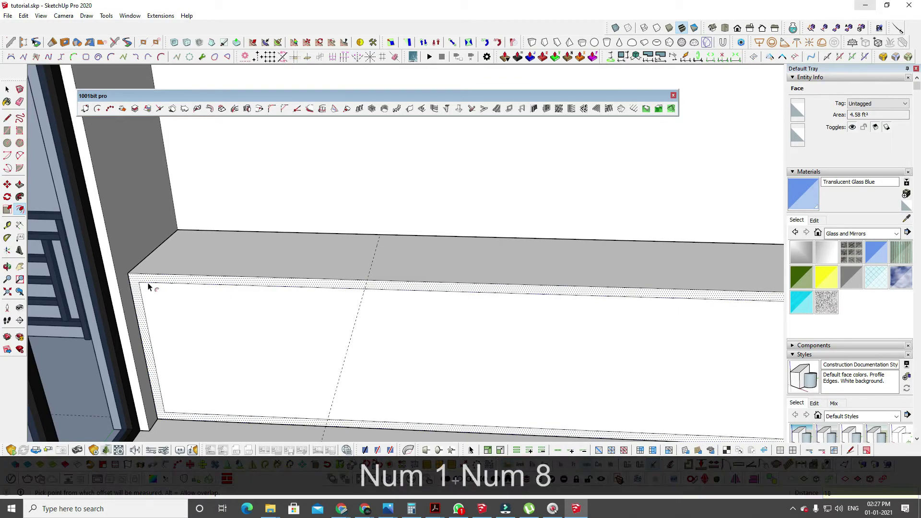
pyautogui.press('Return')
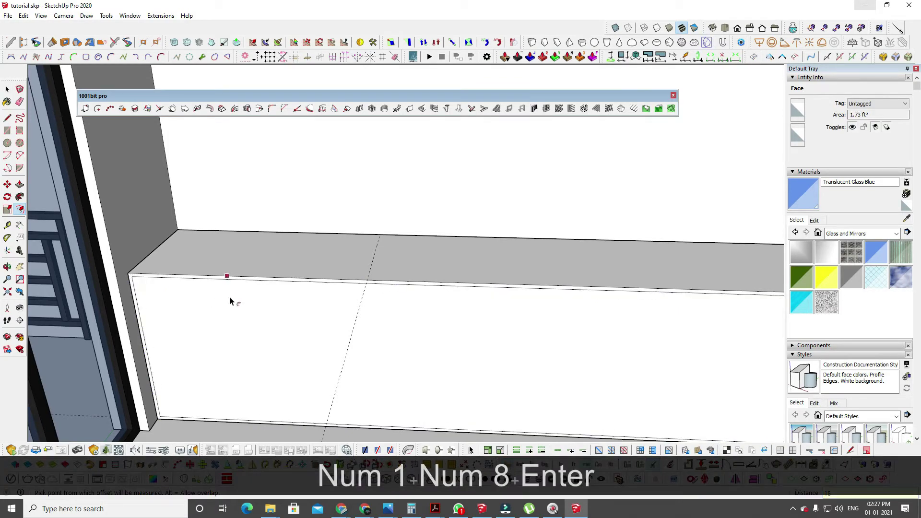
# Push the inner front face back into the counter block to hollow it out behind the thin border.
pyautogui.press('space')
pyautogui.click(232, 301)
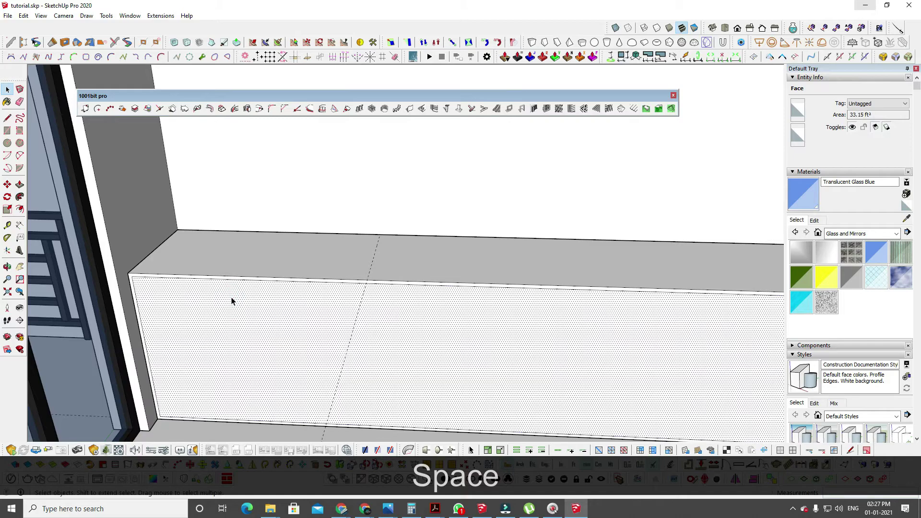
pyautogui.press('p')
pyautogui.moveTo(232, 301); pyautogui.dragTo(214, 321, button='middle')
pyautogui.click(218, 300)
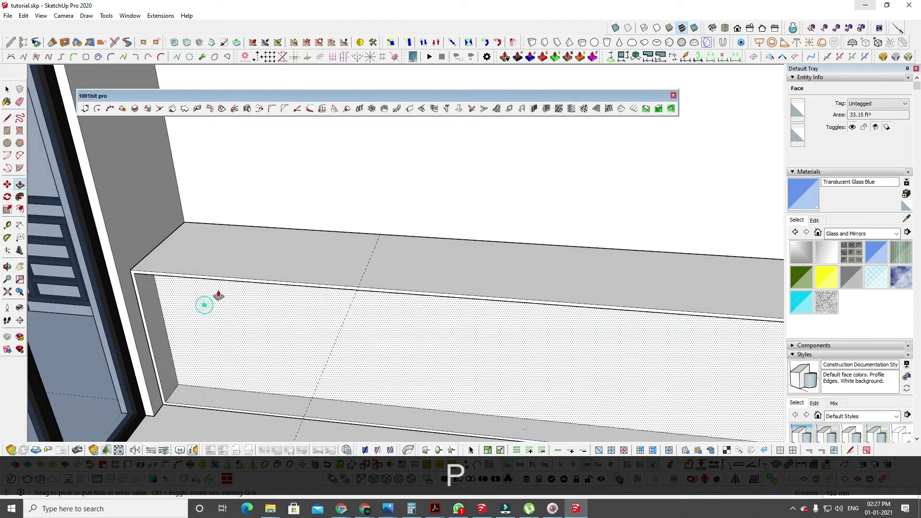
pyautogui.click(222, 254)
# Select all connected geometry of the hollowed counter block and make it a group.
pyautogui.press('space')
pyautogui.press('Escape')
pyautogui.press('Escape')
pyautogui.press('Escape')
pyautogui.click(271, 277)
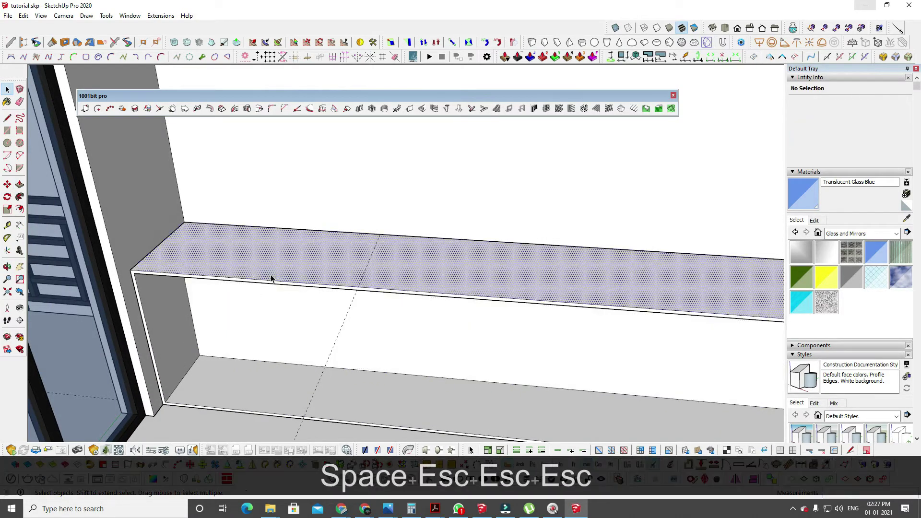
pyautogui.tripleClick(271, 277)
pyautogui.press('g')
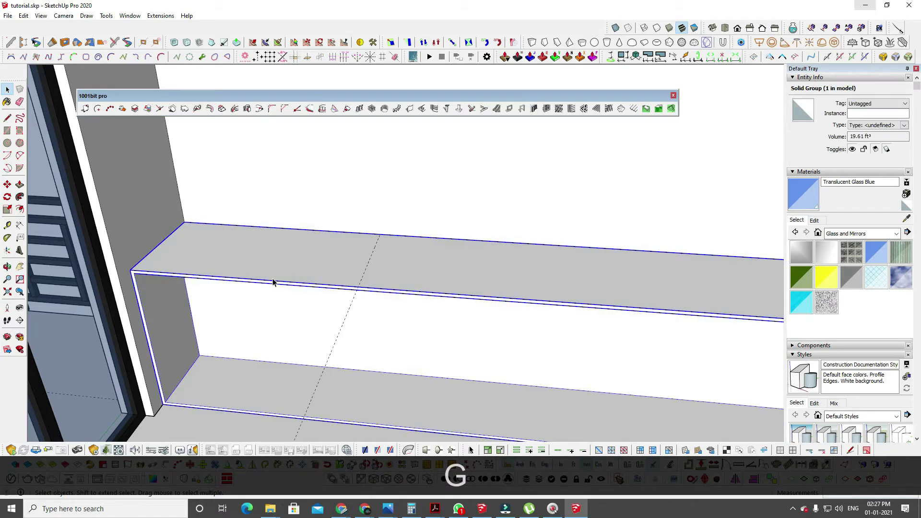
pyautogui.moveTo(75, 201); pyautogui.dragTo(151, 274, button='middle')
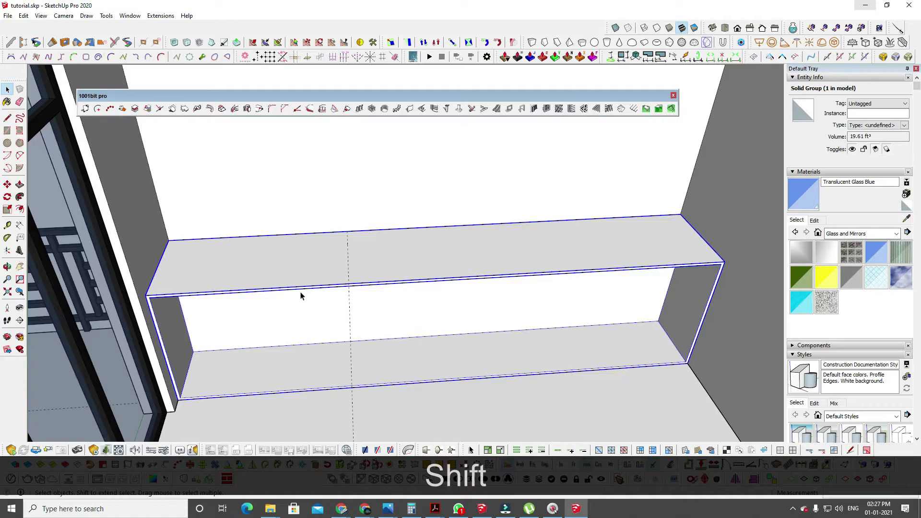
pyautogui.moveTo(309, 310); pyautogui.dragTo(305, 308, button='middle')
# Undo the grouping, the hollowing and the 18 mm offset of the counter block.
pyautogui.hotkey('ctrl', 'z')
pyautogui.hotkey('ctrl', 'z')
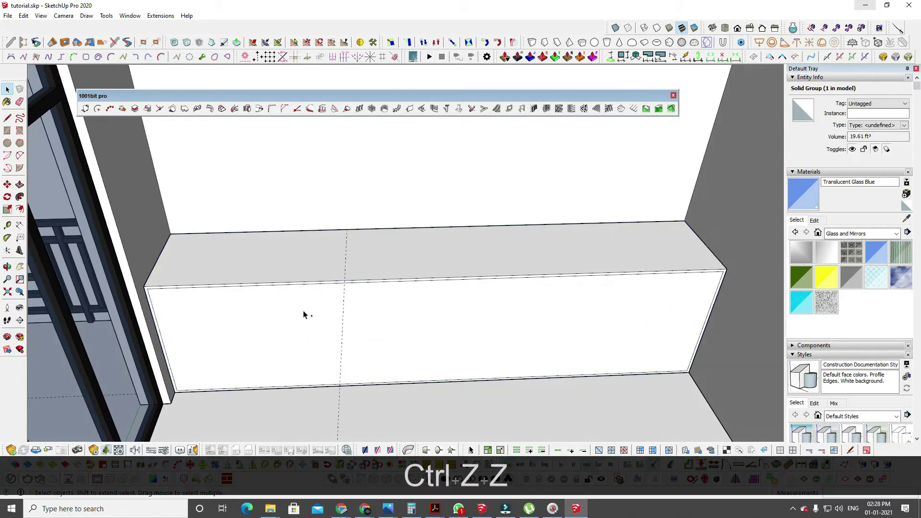
pyautogui.hotkey('ctrl', 'z')
pyautogui.scroll(10, 312, 326)
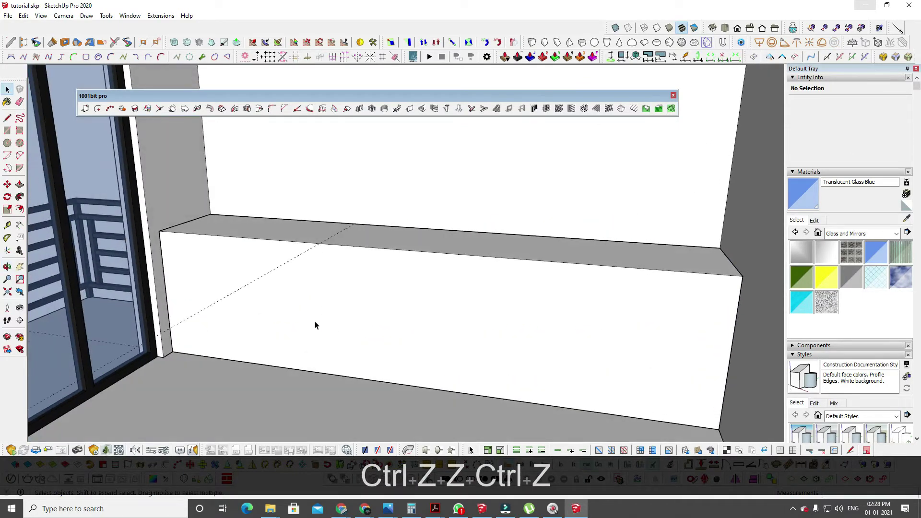
# Examine the base cabinets and the recessed plinth in the reference image Kitchen 001.jpg, and return to the SketchUp model.
pyautogui.click(388, 509)
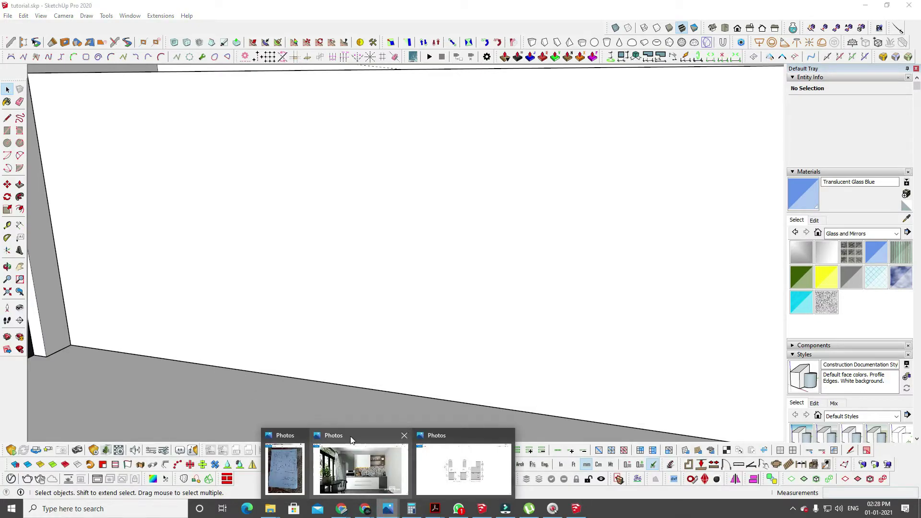
pyautogui.moveTo(356, 441)
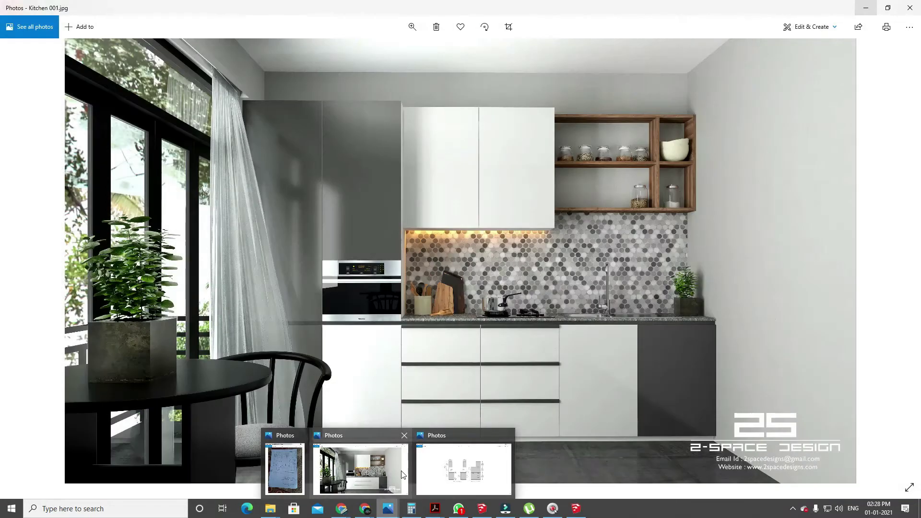
pyautogui.click(401, 471)
pyautogui.keyDown('ctrl'); pyautogui.scroll(3, 576, 444); pyautogui.keyUp('ctrl')
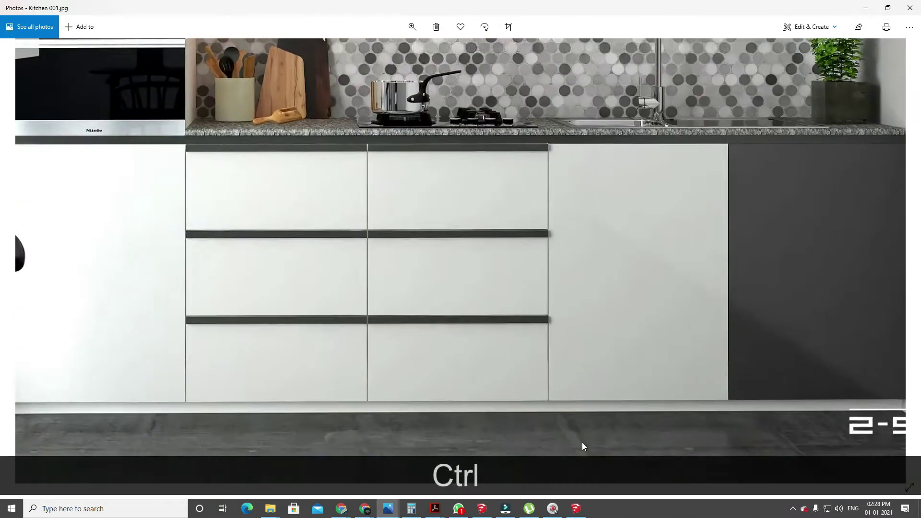
pyautogui.moveTo(706, 402); pyautogui.dragTo(396, 399)
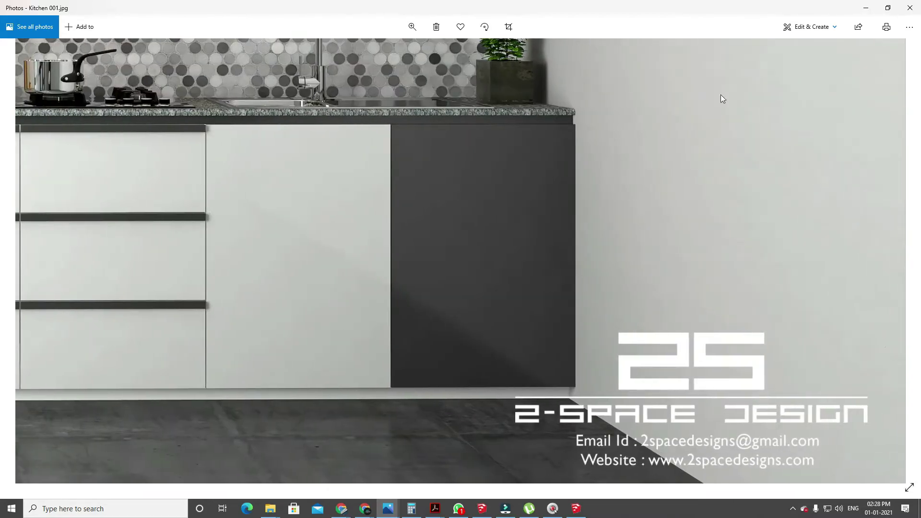
pyautogui.click(866, 7)
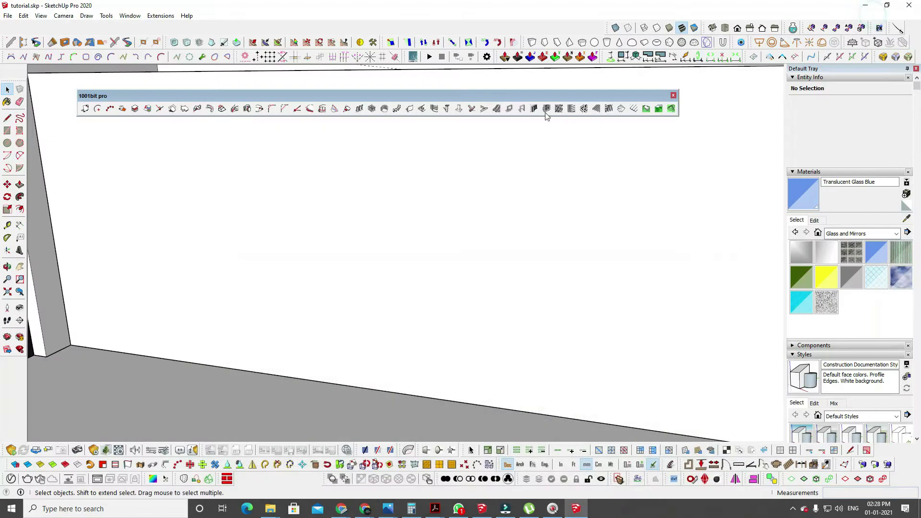
# Try to copy the bottom front edge of the counter block 5 mm upward, and undo the copy.
pyautogui.click(96, 350)
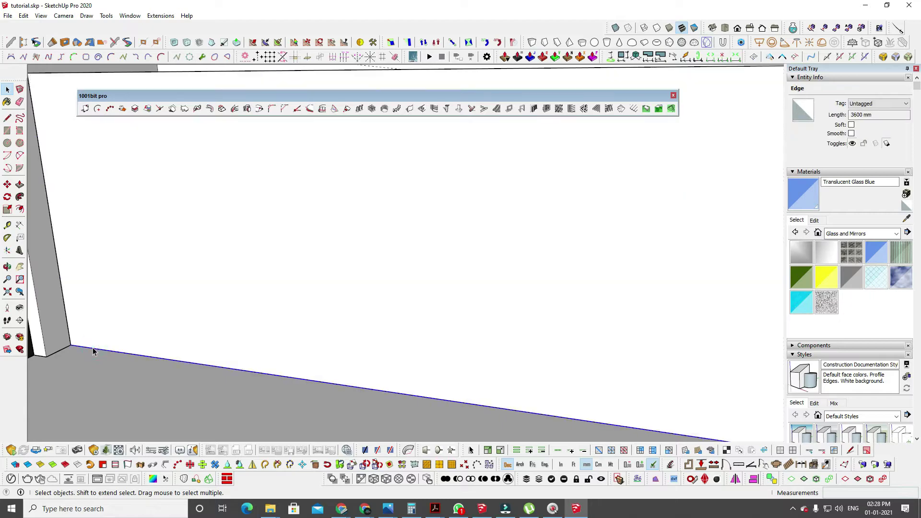
pyautogui.press('m')
pyautogui.press('ctrl')
pyautogui.click(70, 345)
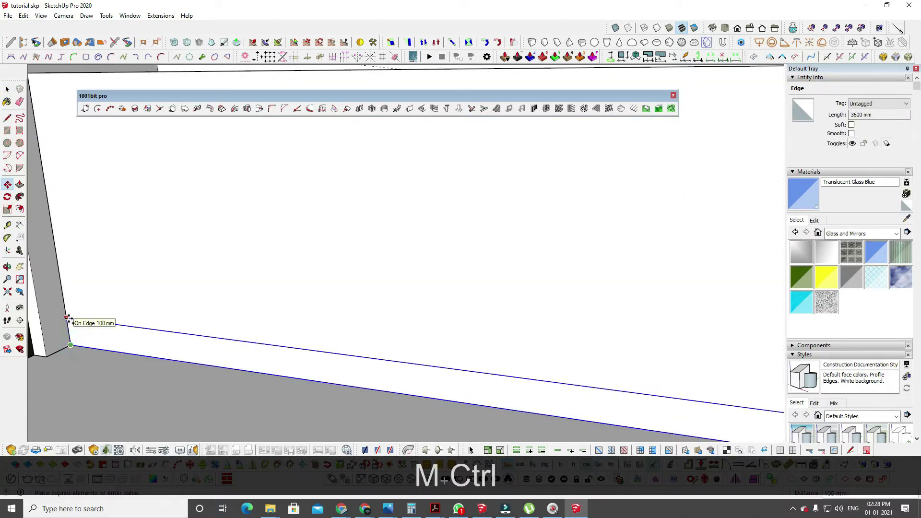
pyautogui.write('5')
pyautogui.press('Return')
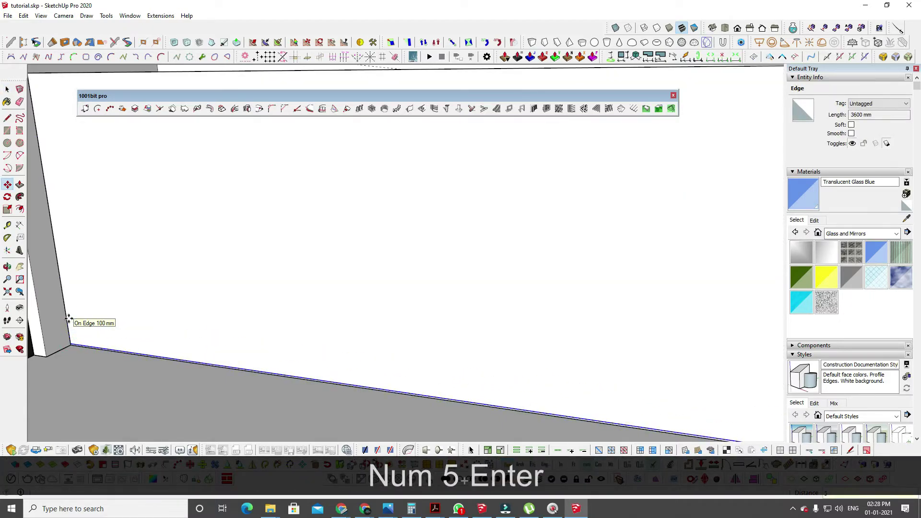
pyautogui.hotkey('ctrl', 'z')
pyautogui.press('space')
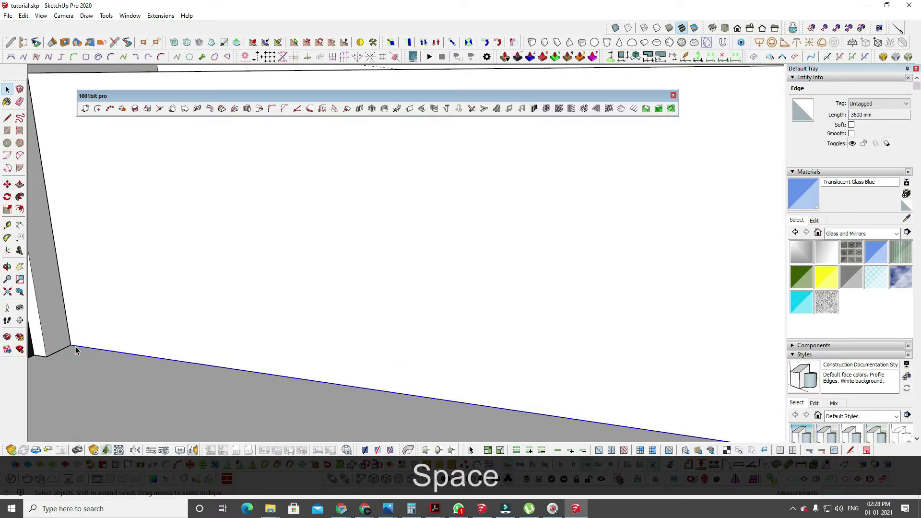
# Copy the counter block's bottom front edge 50 mm upward to mark the plinth strip.
pyautogui.press('m')
pyautogui.press('ctrl')
pyautogui.click(71, 346)
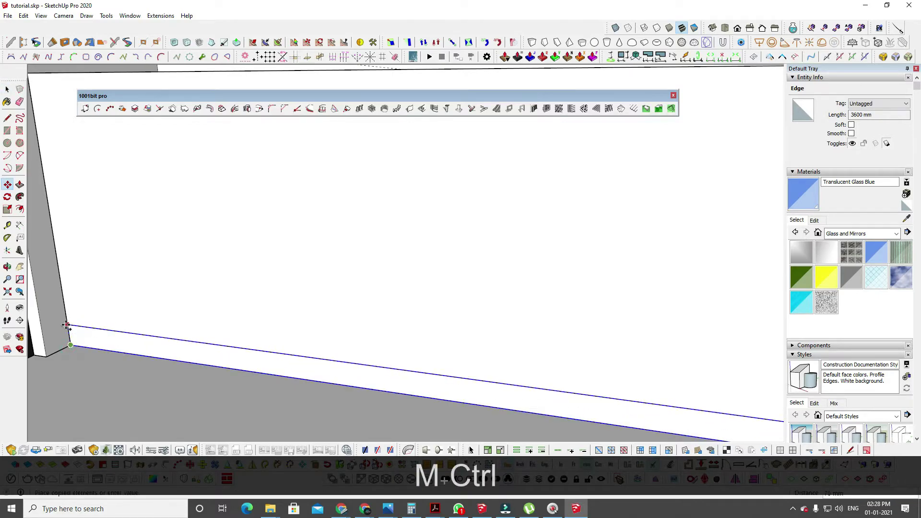
pyautogui.write('50')
pyautogui.press('Return')
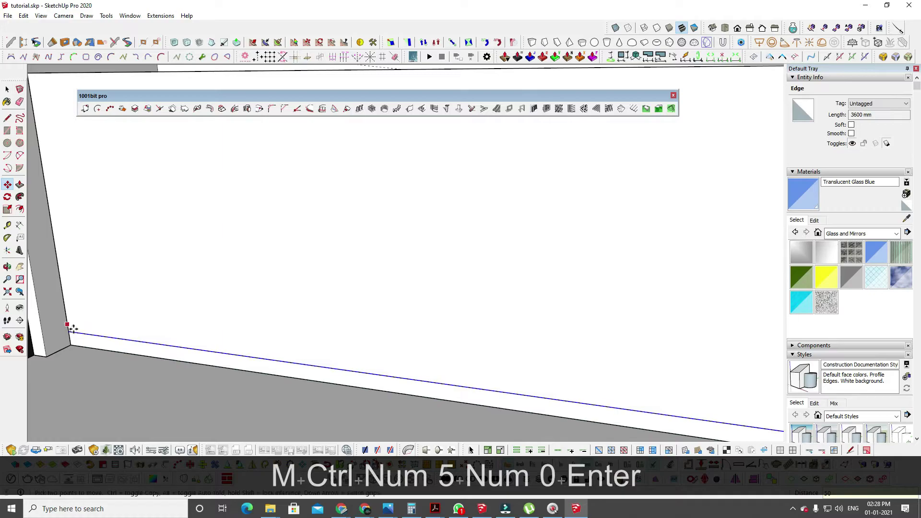
# Push the plinth strip at the base of the counter block's front face inward by 50 mm.
pyautogui.press('p')
pyautogui.click(99, 345)
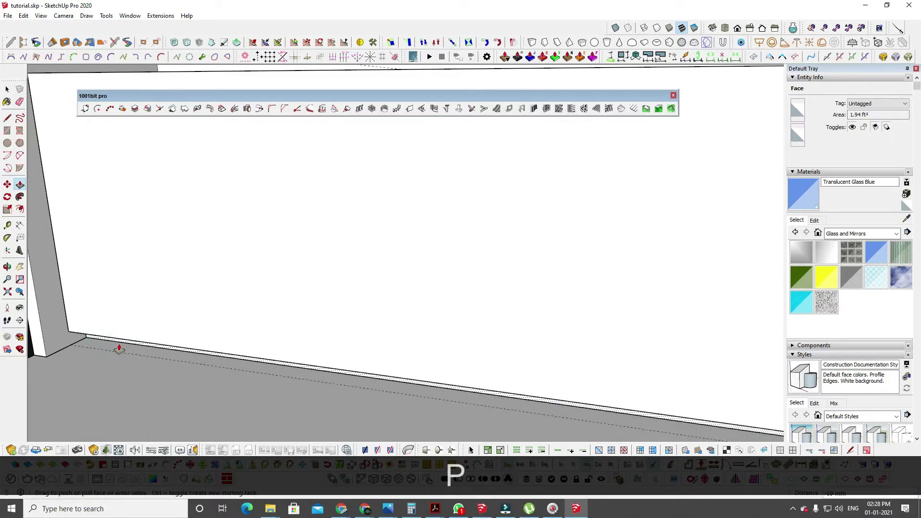
pyautogui.write('50')
pyautogui.press('Return')
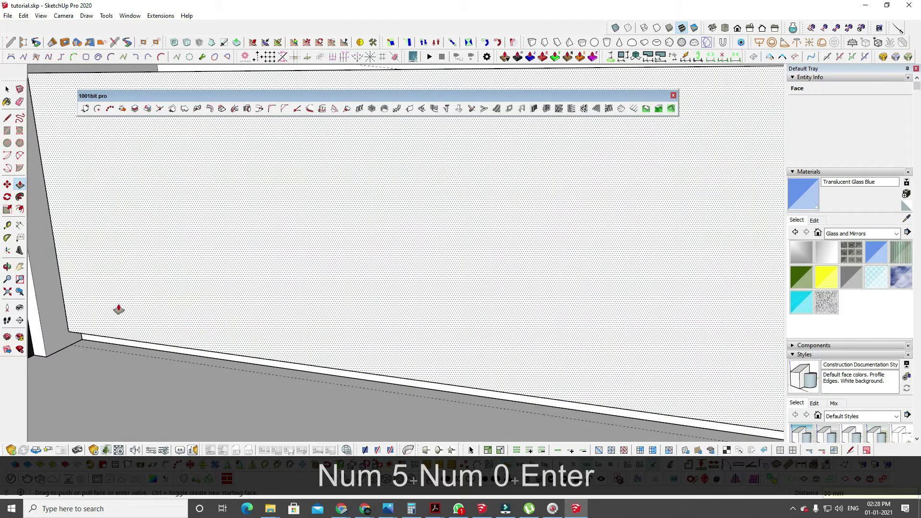
# Offset the outline of the counter block's front face inward by 20 mm.
pyautogui.moveTo(118, 307); pyautogui.dragTo(129, 253, button='middle')
pyautogui.press('space')
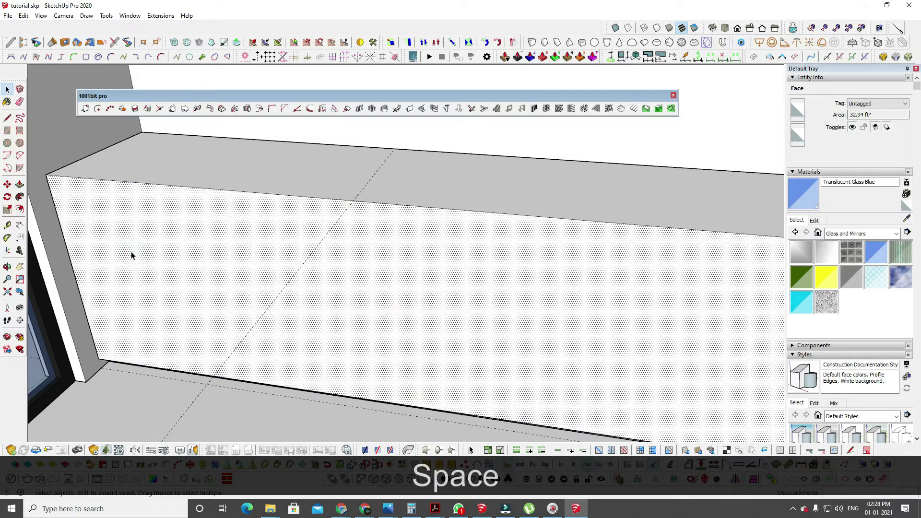
pyautogui.press('f')
pyautogui.click(114, 181)
pyautogui.write('20')
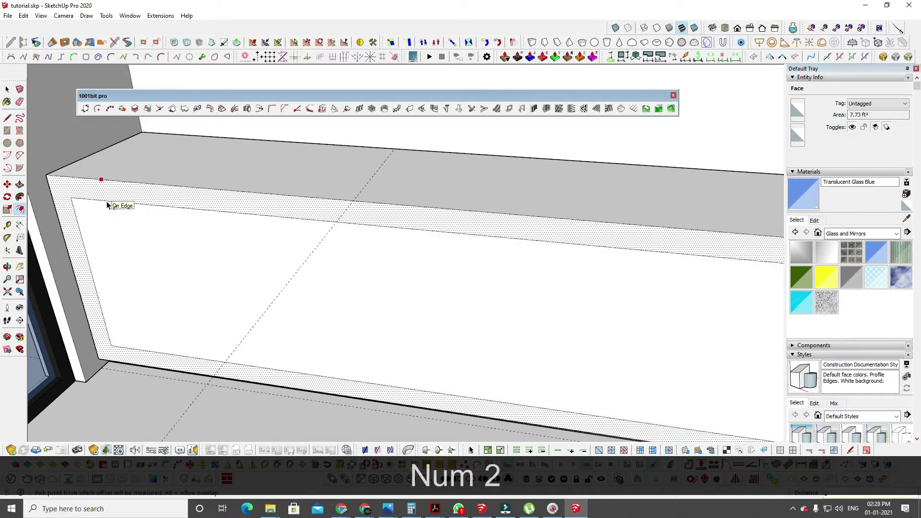
pyautogui.press('Return')
pyautogui.press('space')
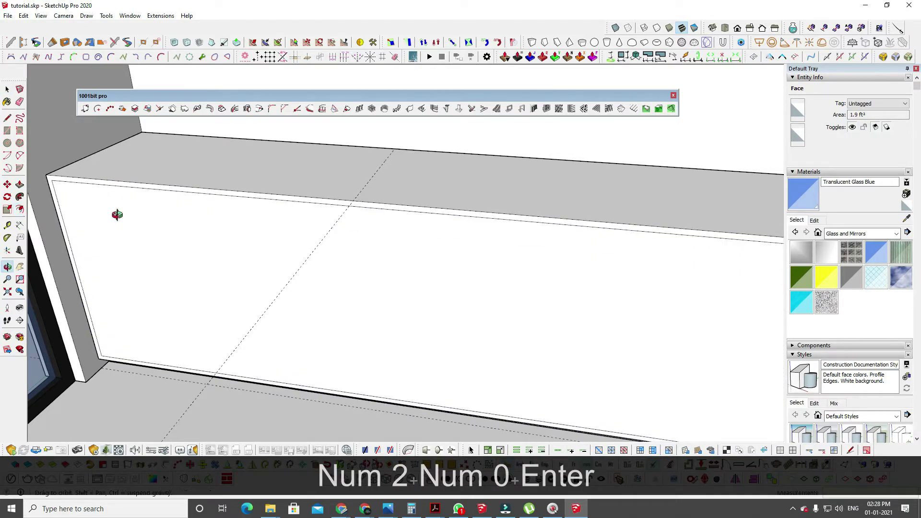
# Push the inner panel of the front face deep into the counter block to hollow out the cabinet carcass.
pyautogui.moveTo(117, 214); pyautogui.dragTo(107, 217, button='middle')
pyautogui.click(106, 219)
pyautogui.press('p')
pyautogui.click(113, 210)
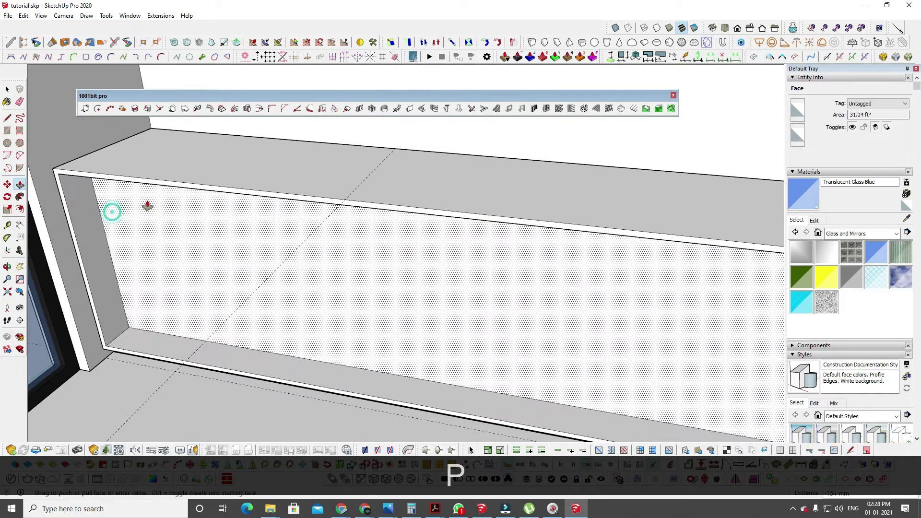
pyautogui.click(193, 197)
pyautogui.moveTo(175, 304); pyautogui.dragTo(189, 284, button='middle')
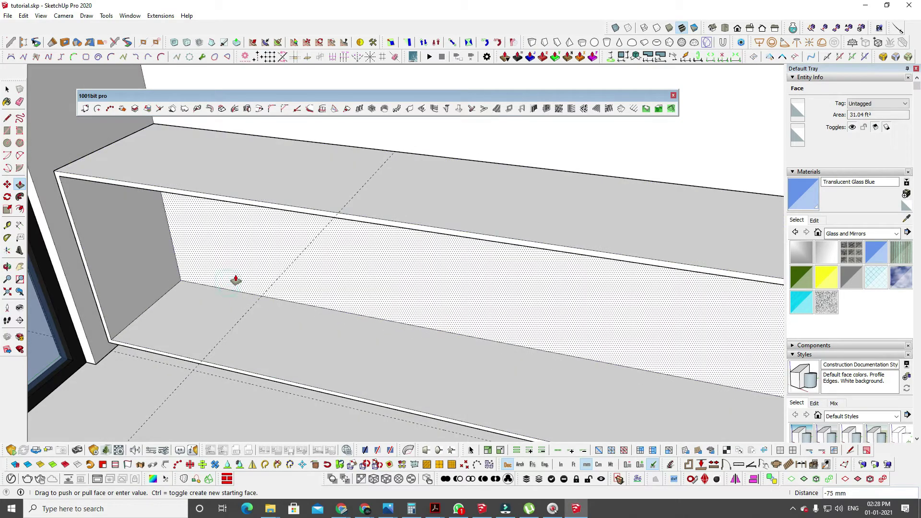
pyautogui.press('space')
pyautogui.press('Escape')
pyautogui.press('Escape')
# Select all connected geometry of the hollowed cabinet block and make it a group.
pyautogui.tripleClick(209, 192)
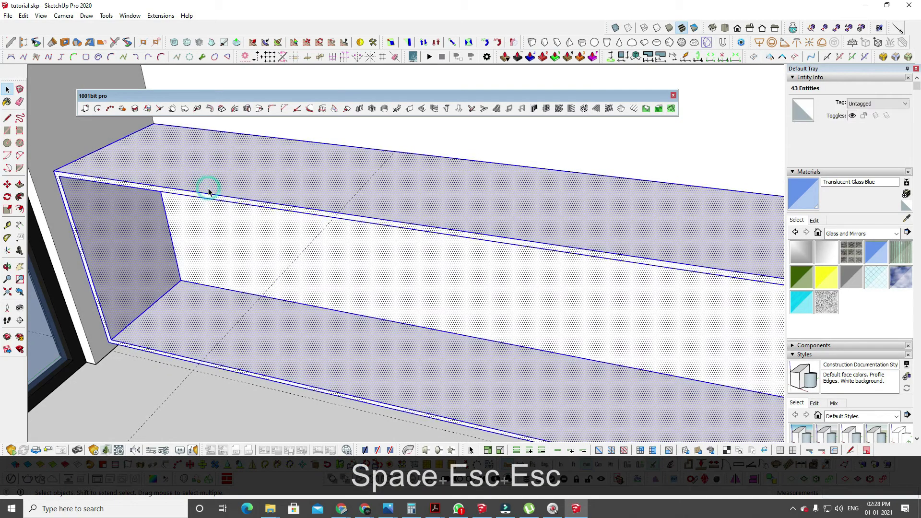
pyautogui.press('g')
pyautogui.moveTo(208, 192); pyautogui.dragTo(234, 250, button='middle')
pyautogui.scroll(-2, 233, 250)
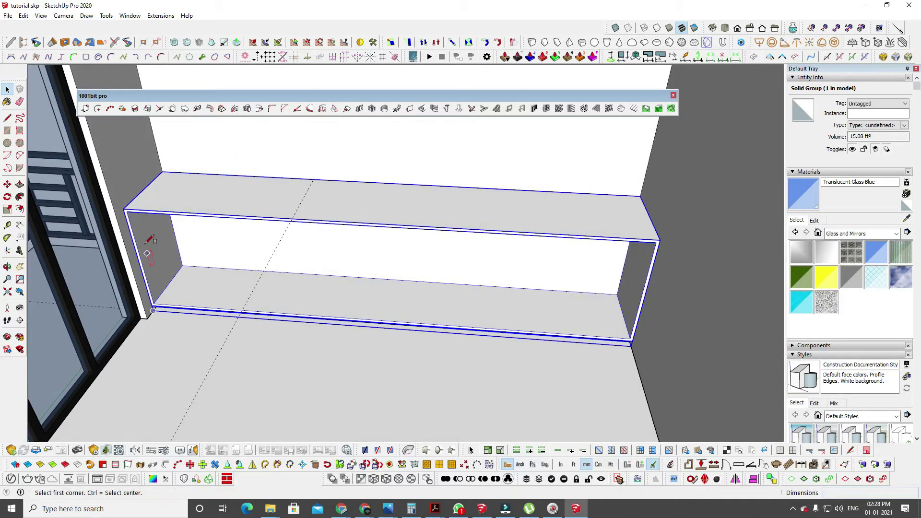
# Draw a 3600 × 850 mm rectangle across the open front of the cabinet group, above the recessed plinth.
pyautogui.press('r')
pyautogui.click(123, 209)
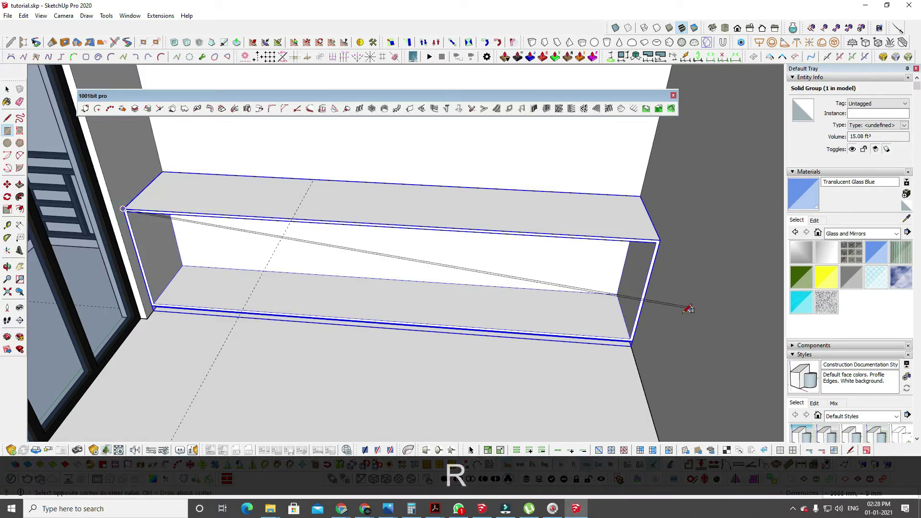
pyautogui.click(632, 341)
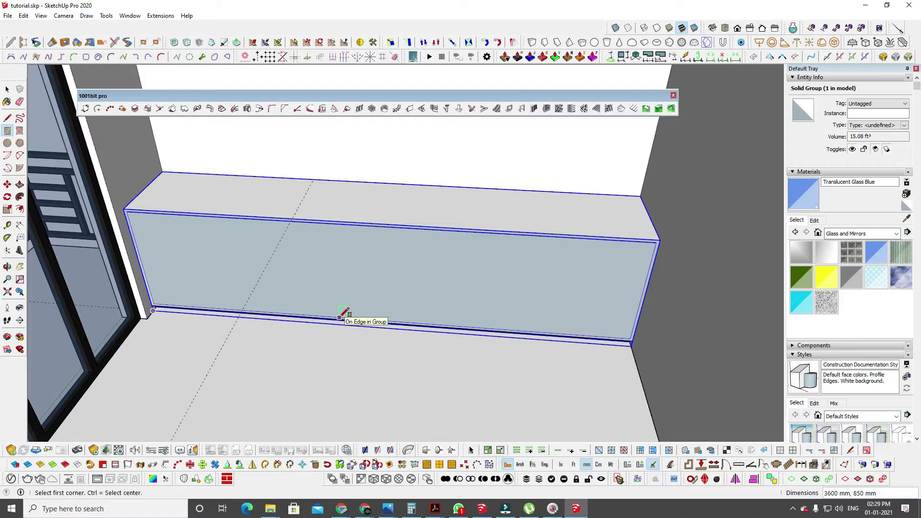
pyautogui.moveTo(344, 312); pyautogui.dragTo(432, 293, button='middle')
pyautogui.press('space')
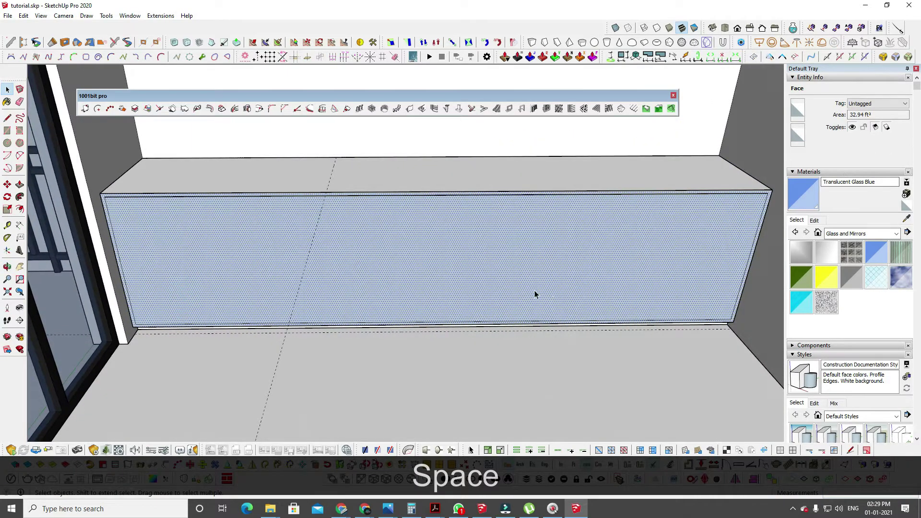
pyautogui.click(498, 298)
pyautogui.scroll(-1, 269, 243)
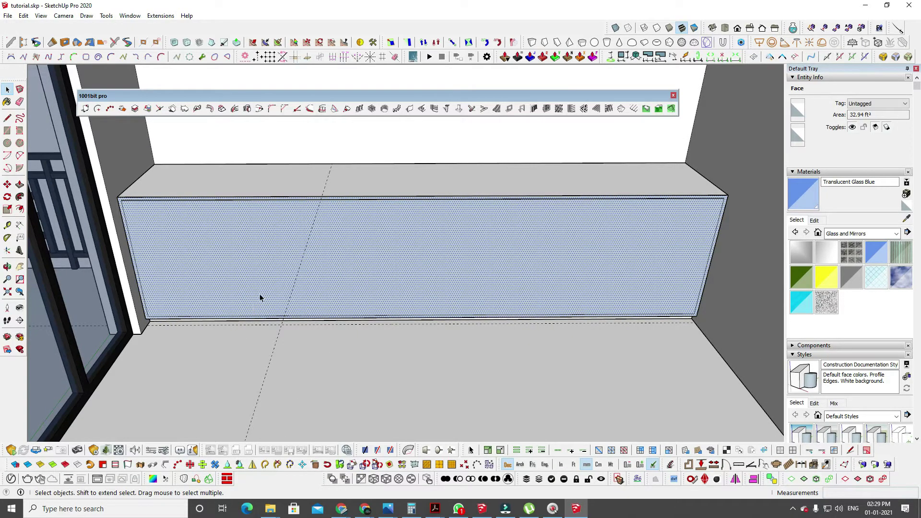
# Copy the front rectangle's left edge to its right end and divide the span into 6 equal door panels.
pyautogui.click(122, 218)
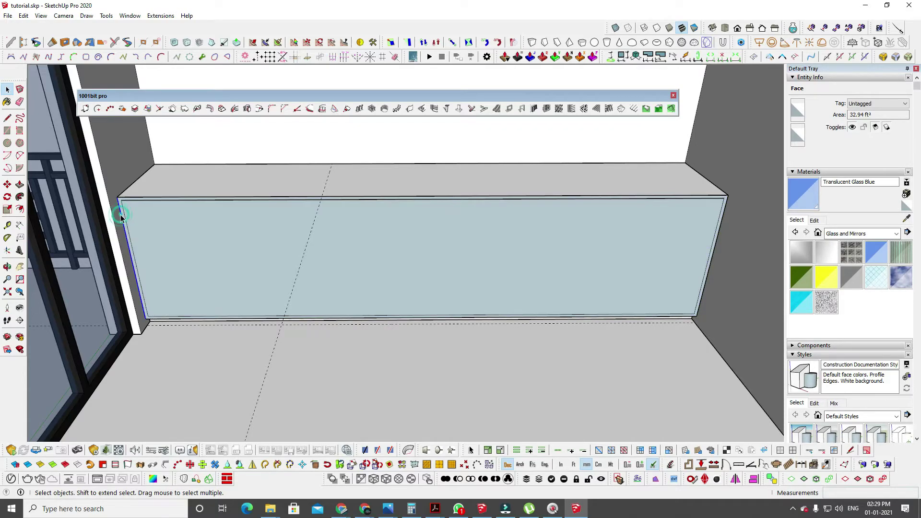
pyautogui.press('m')
pyautogui.press('ctrl')
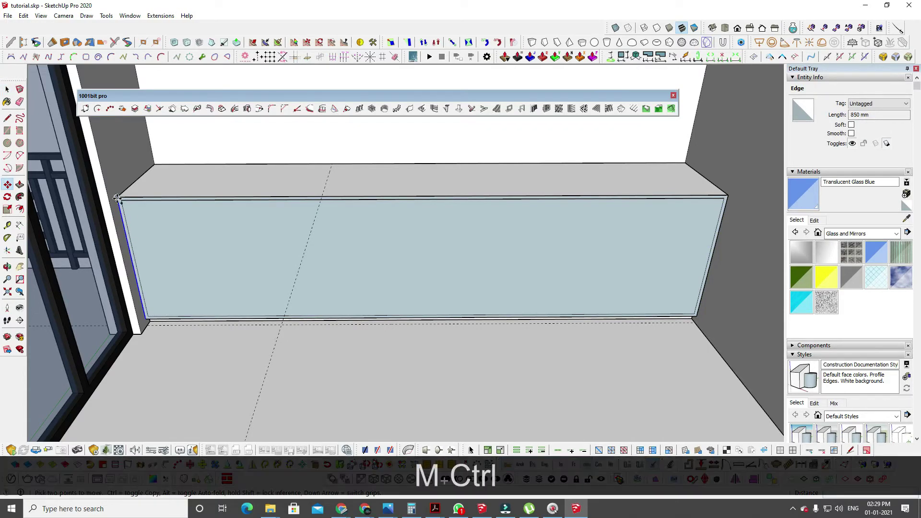
pyautogui.click(117, 198)
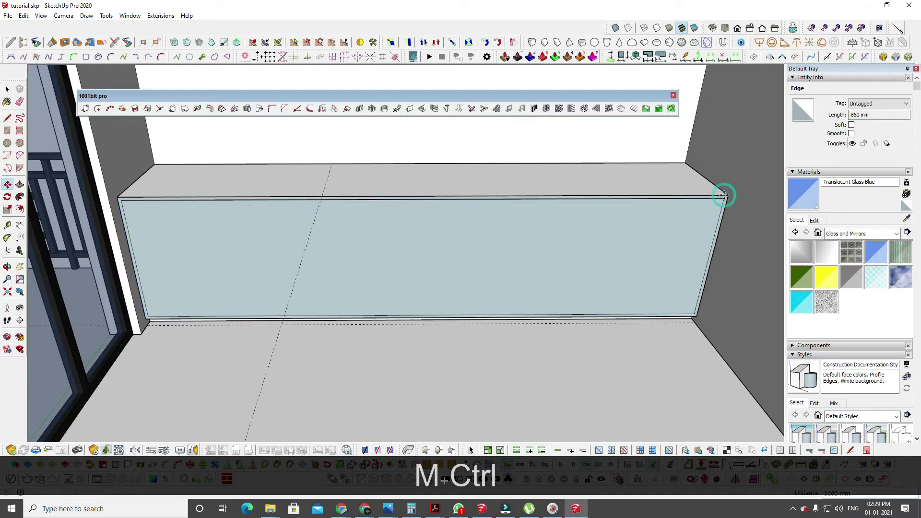
pyautogui.click(724, 196)
pyautogui.write('/')
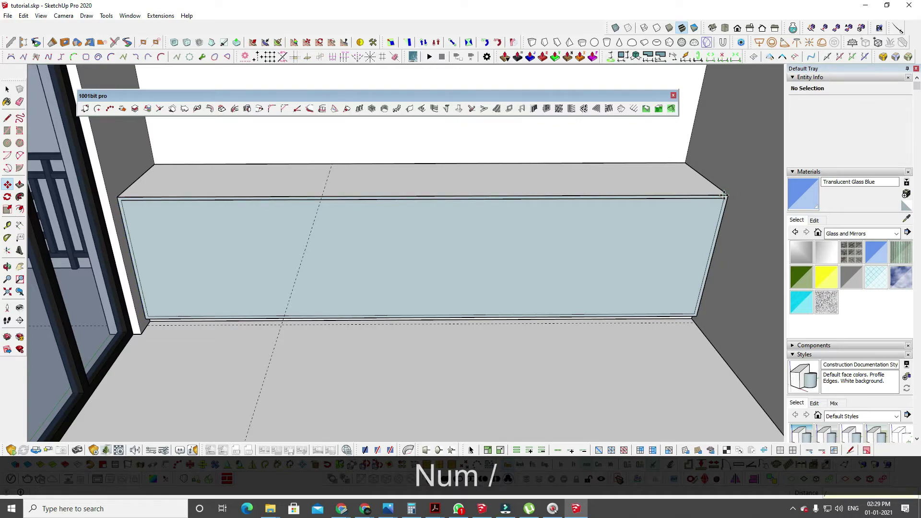
pyautogui.write('6')
pyautogui.press('Return')
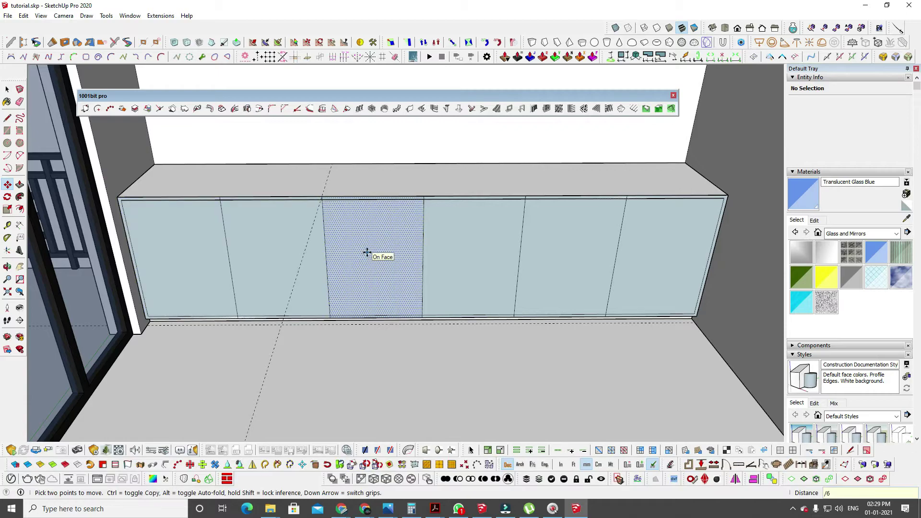
pyautogui.press('space')
# Select the whole divided front rectangle and isolate it by hiding the rest of the model.
pyautogui.click(444, 249)
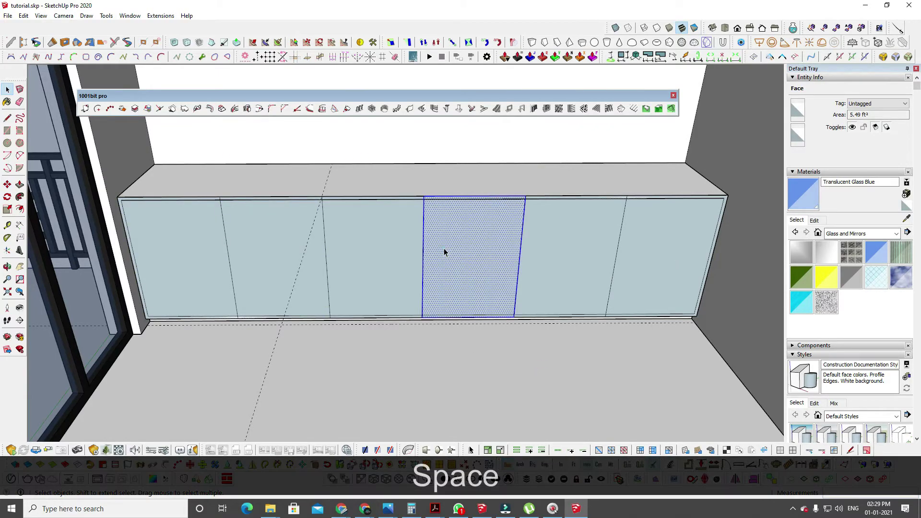
pyautogui.tripleClick(444, 248)
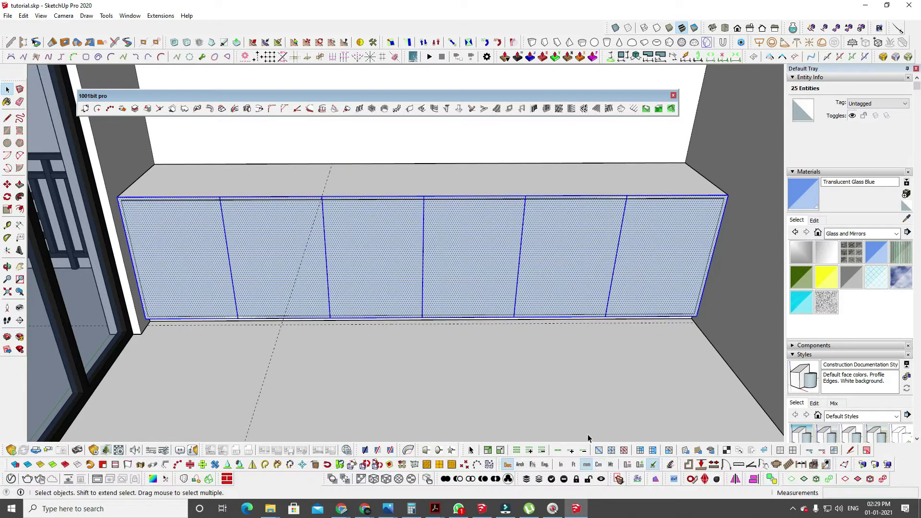
pyautogui.click(551, 479)
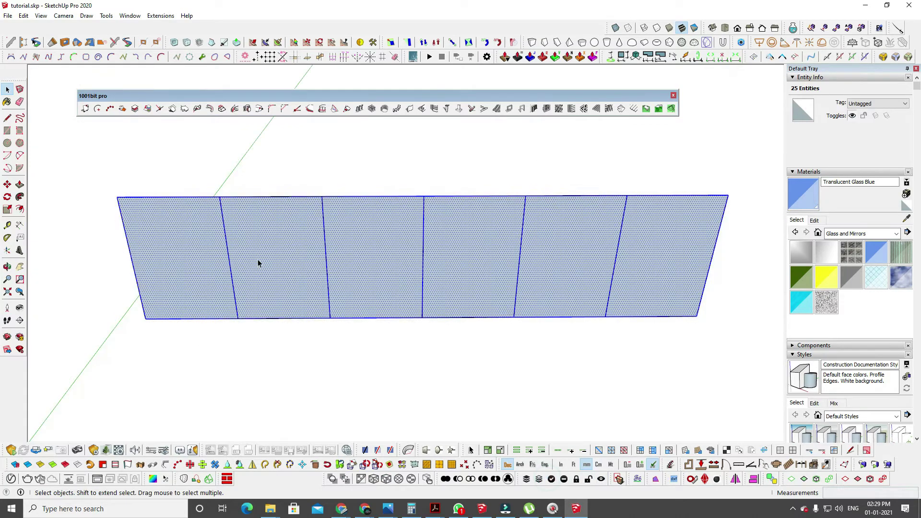
pyautogui.moveTo(258, 259); pyautogui.dragTo(450, 251, button='middle')
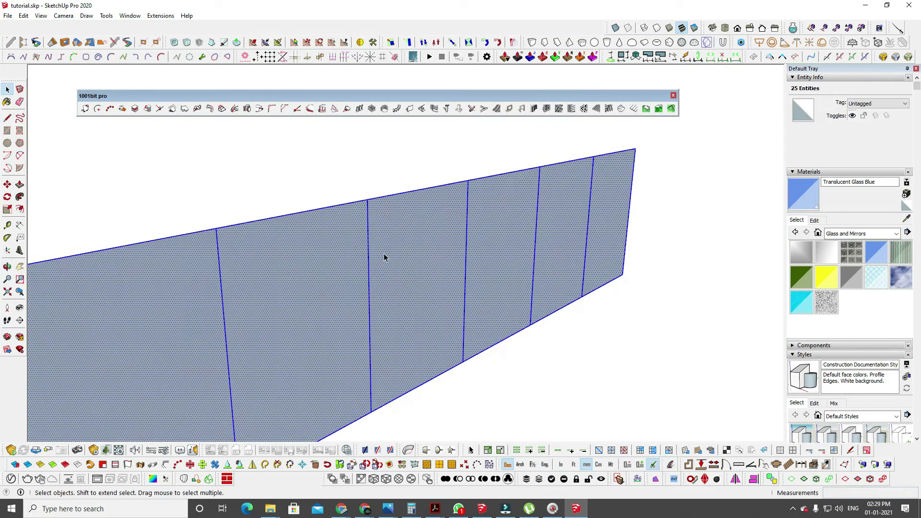
pyautogui.moveTo(384, 257); pyautogui.dragTo(338, 249, button='middle')
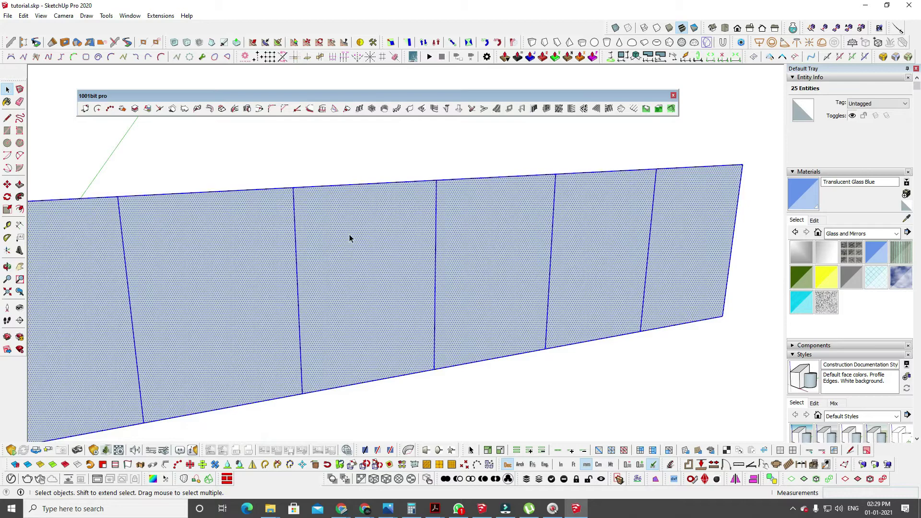
pyautogui.rightClick(387, 203)
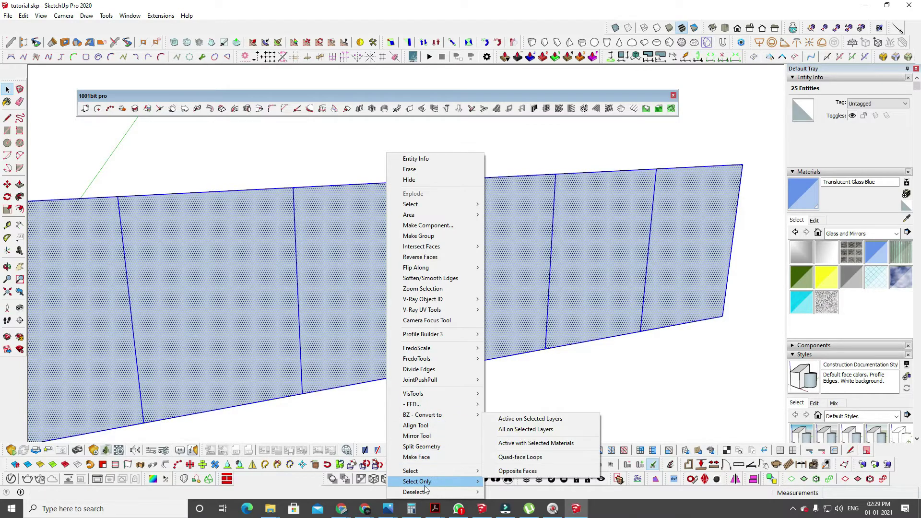
pyautogui.click(628, 364)
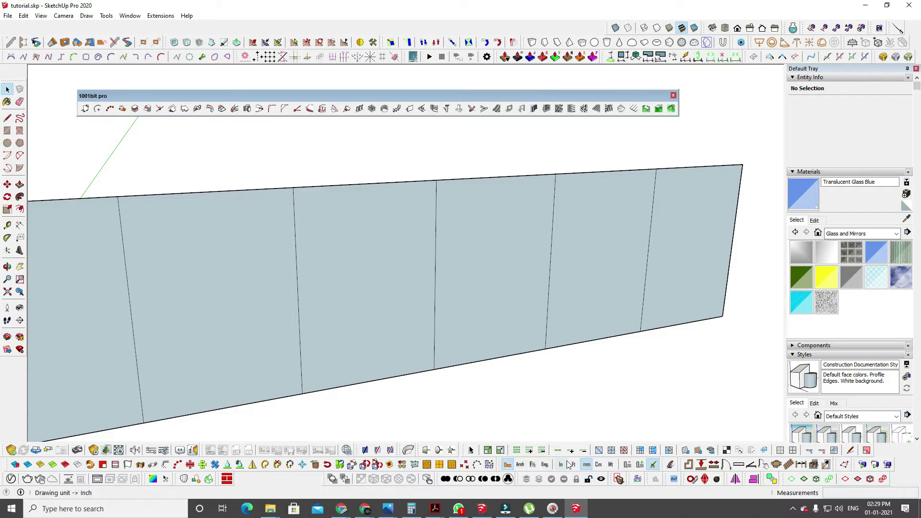
pyautogui.moveTo(212, 249); pyautogui.dragTo(261, 261, button='middle')
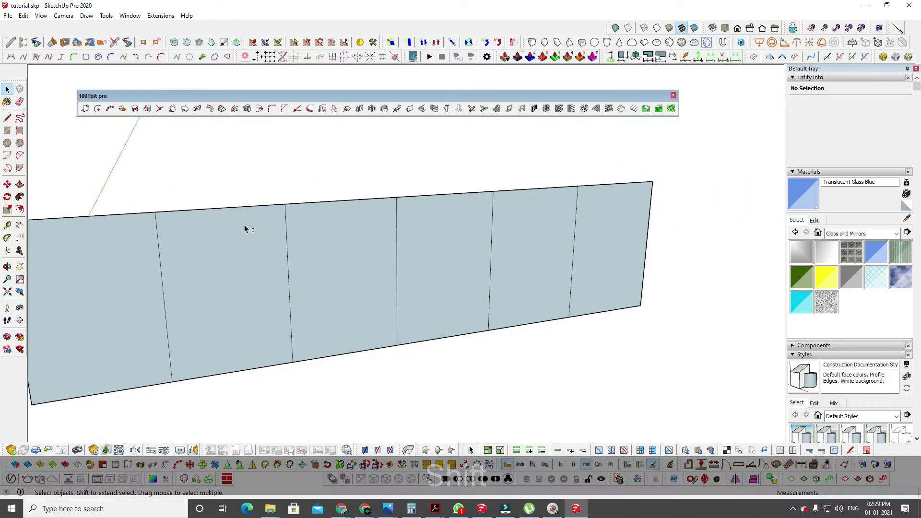
pyautogui.keyDown('shift'); pyautogui.moveTo(246, 228); pyautogui.dragTo(314, 195, button='middle'); pyautogui.keyUp('shift')
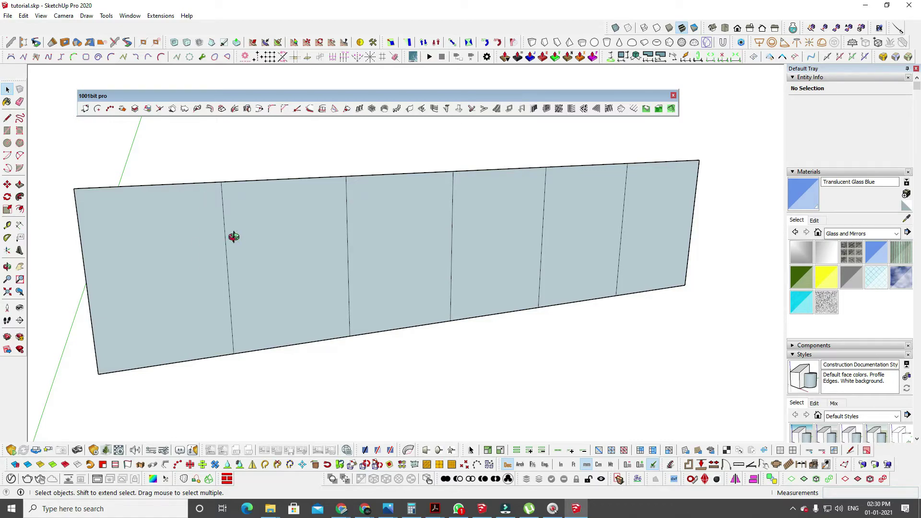
# Try to offset the first door divider 1.5 mm to both sides with the 1001bit edge offset, and undo both offsets.
pyautogui.moveTo(234, 237); pyautogui.dragTo(217, 248, button='middle')
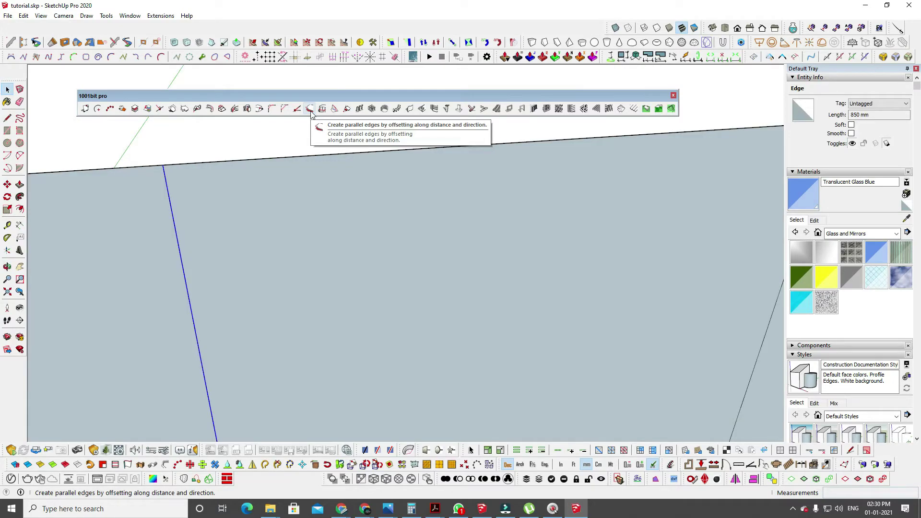
pyautogui.click(310, 110)
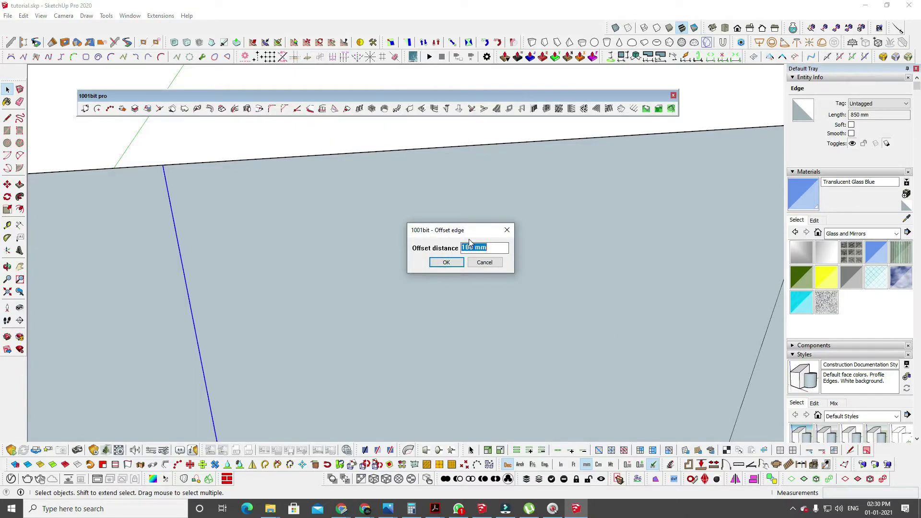
pyautogui.write('1.5')
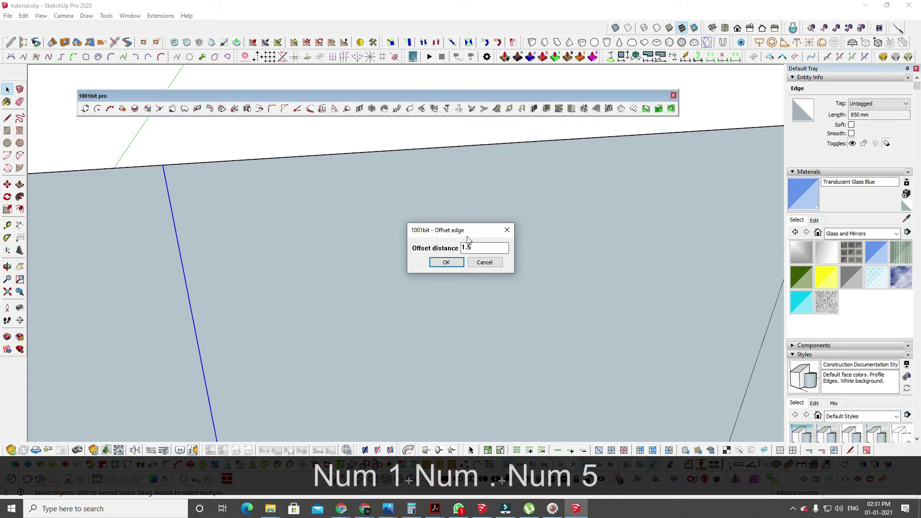
pyautogui.click(444, 262)
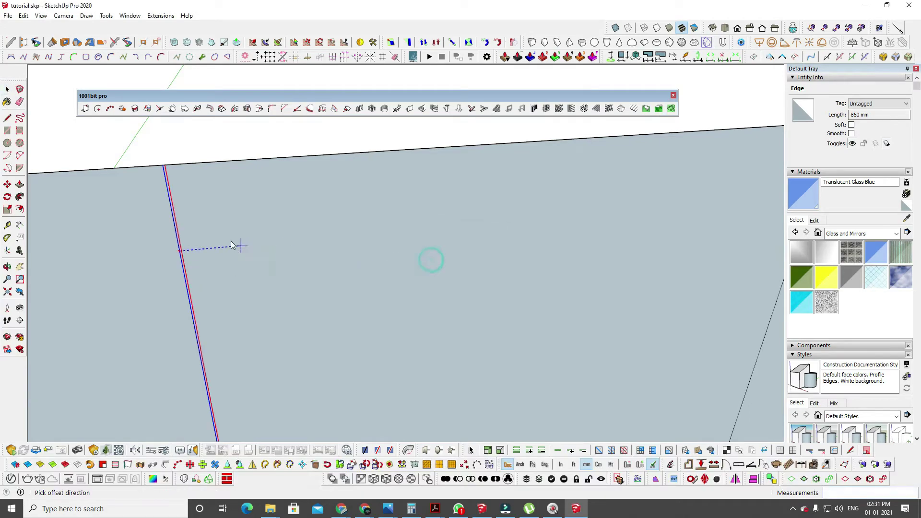
pyautogui.click(196, 210)
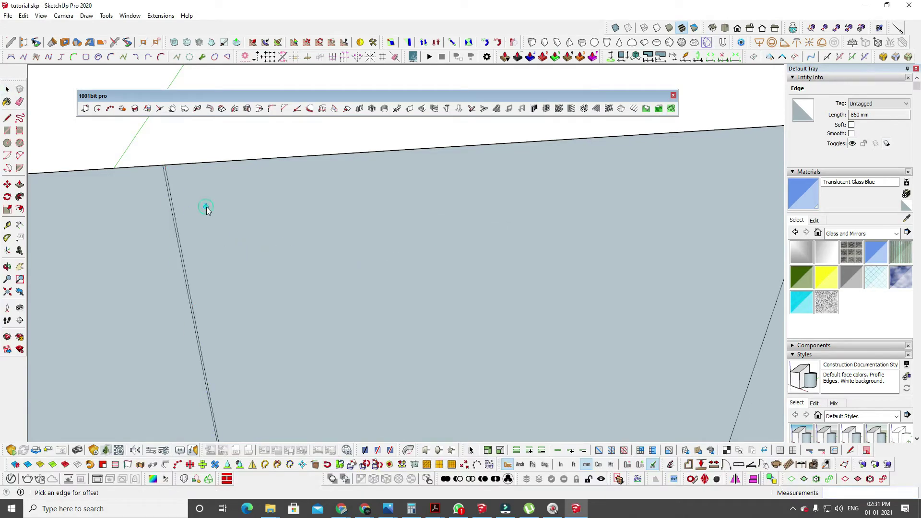
pyautogui.click(169, 201)
pyautogui.click(149, 199)
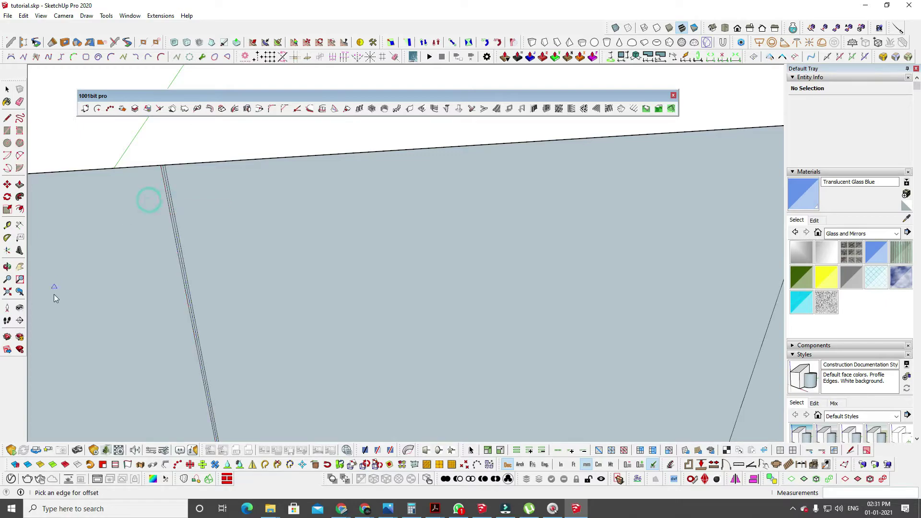
pyautogui.scroll(-5, 193, 269)
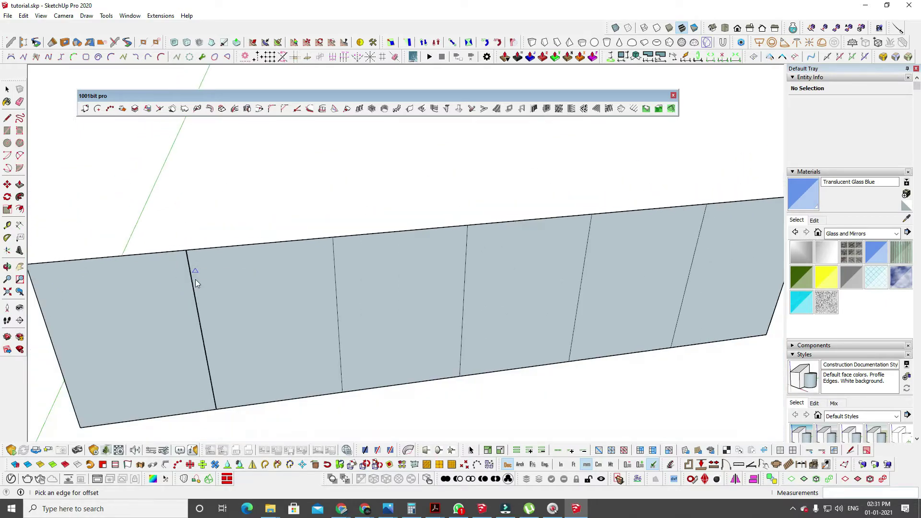
pyautogui.scroll(3, 187, 271)
pyautogui.scroll(2, 176, 260)
pyautogui.hotkey('ctrl', 'z')
pyautogui.hotkey('ctrl', 'z')
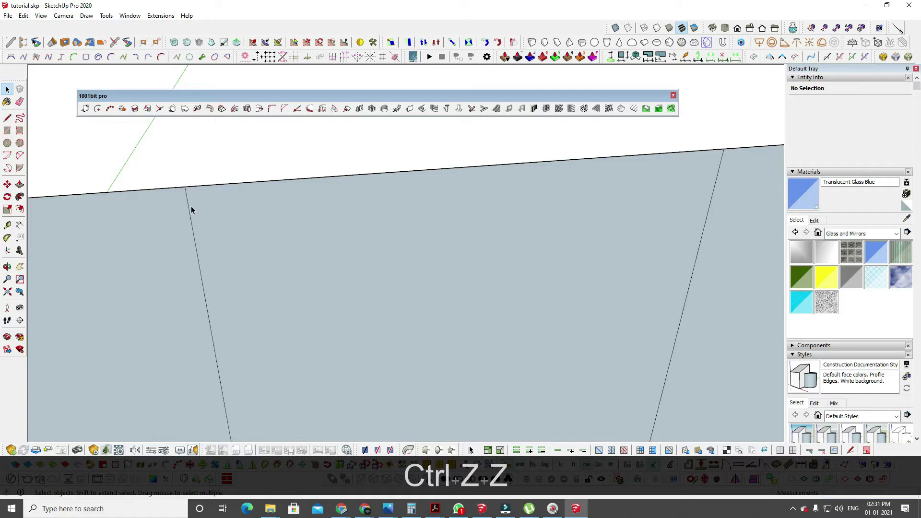
# Offset the first door divider 2 mm to both sides with the 1001bit edge offset.
pyautogui.click(310, 110)
pyautogui.write('2')
pyautogui.press('Return')
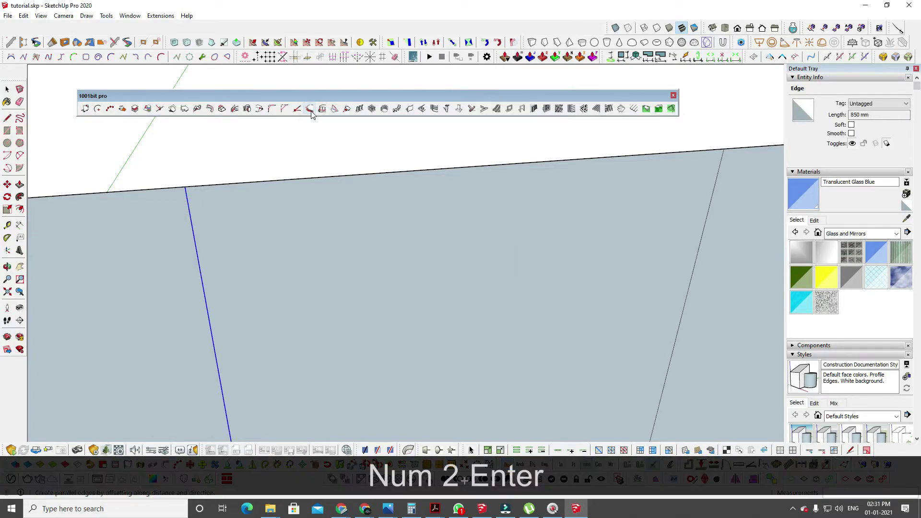
pyautogui.click(199, 241)
pyautogui.scroll(3, 114, 158)
pyautogui.scroll(2, 113, 158)
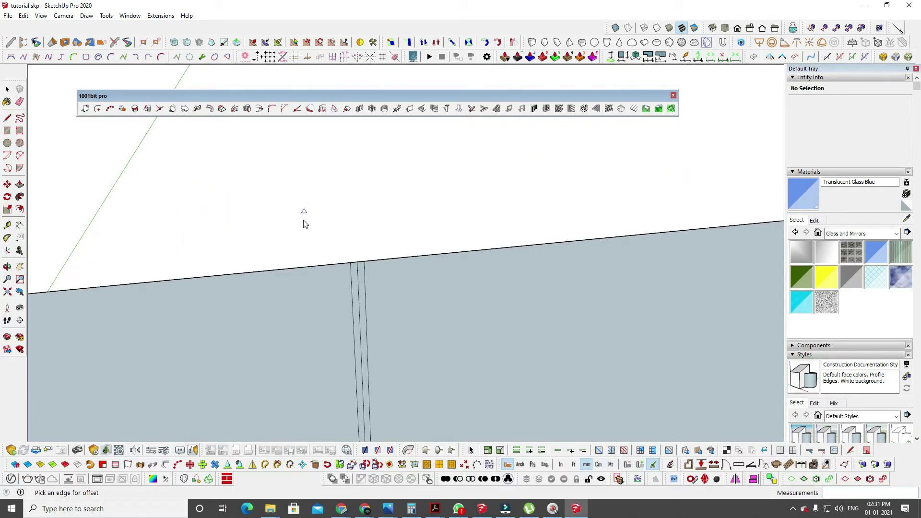
# Copy the first divider's two 2 mm offset lines to the next divider and repeat the copy 5 times along the front.
pyautogui.press('space')
pyautogui.click(348, 264)
pyautogui.click(347, 263)
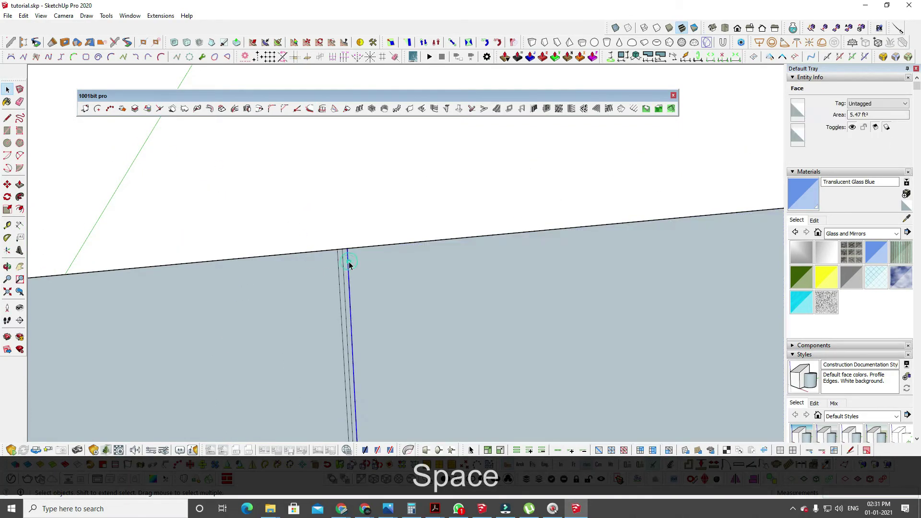
pyautogui.keyDown('shift'); pyautogui.click(339, 264); pyautogui.keyUp('shift')
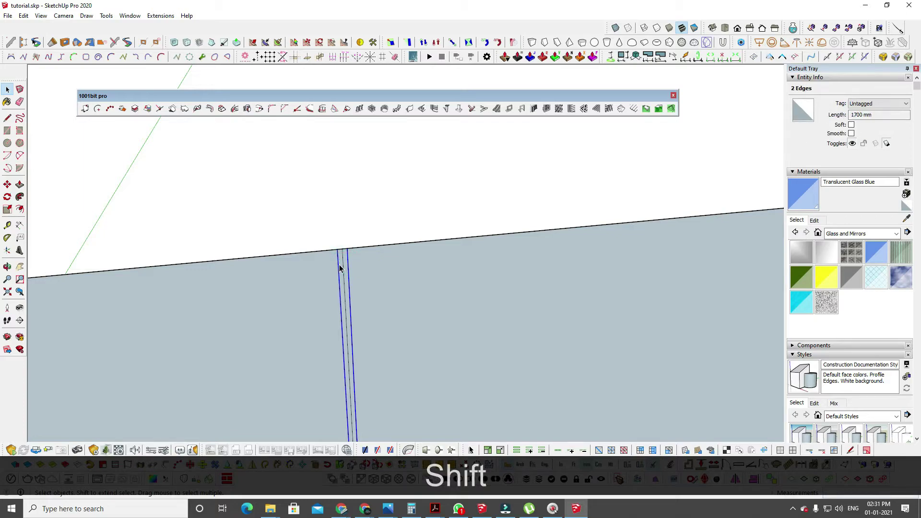
pyautogui.press('m')
pyautogui.press('ctrl')
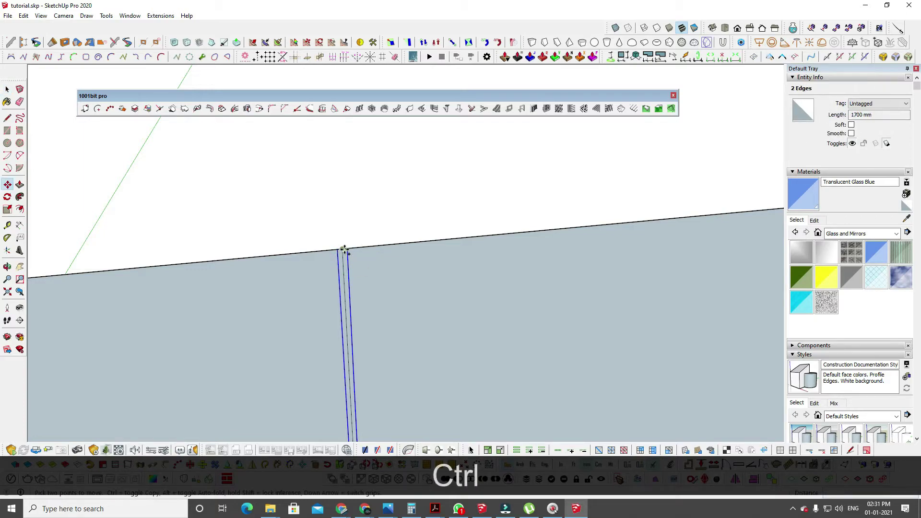
pyautogui.click(343, 250)
pyautogui.scroll(-7, 388, 261)
pyautogui.press('shift')
pyautogui.keyDown('shift'); pyautogui.scroll(5, 538, 251); pyautogui.keyUp('shift')
pyautogui.keyDown('shift'); pyautogui.moveTo(539, 244); pyautogui.dragTo(450, 252, button='middle'); pyautogui.keyUp('shift')
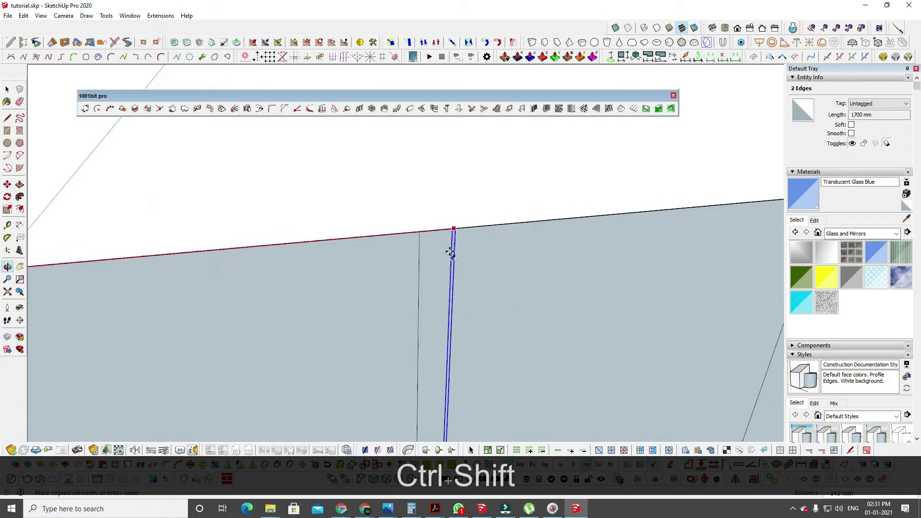
pyautogui.keyDown('shift'); pyautogui.scroll(3, 436, 234); pyautogui.keyUp('shift')
pyautogui.keyDown('shift'); pyautogui.click(410, 230); pyautogui.keyUp('shift')
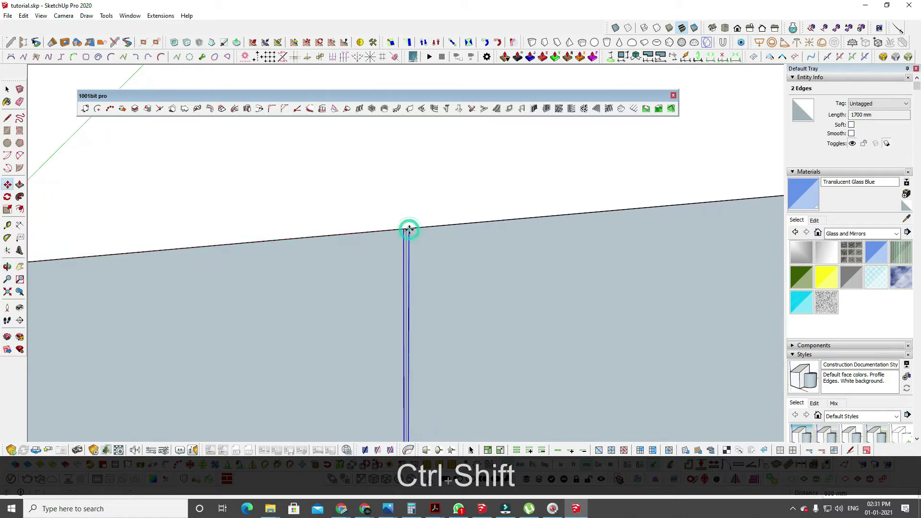
pyautogui.write('x')
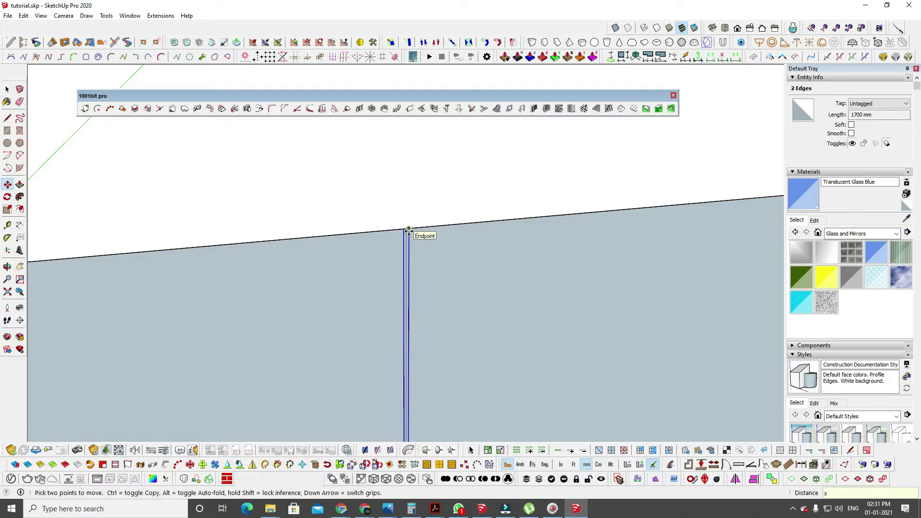
pyautogui.write('5')
pyautogui.press('Return')
pyautogui.scroll(-6, 584, 248)
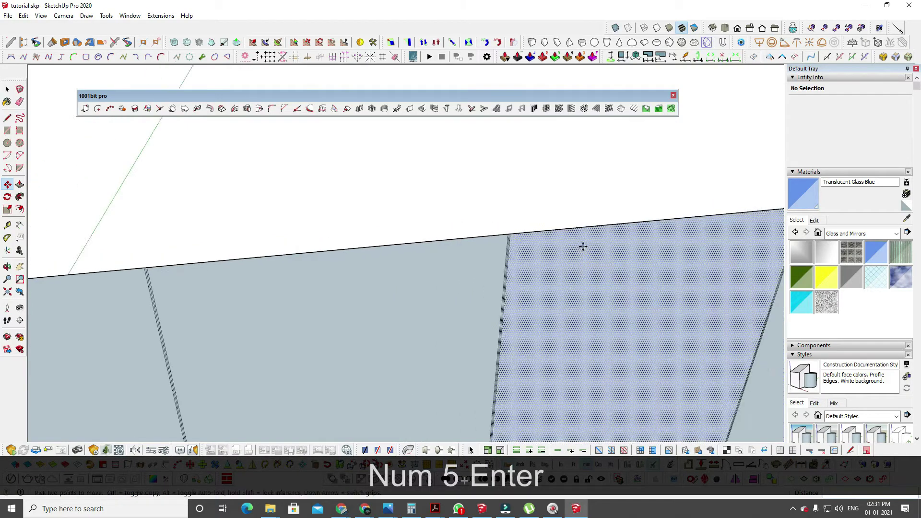
# Erase the centre lines and short top edges between the offset lines to open the gaps between the door panels.
pyautogui.press('space')
pyautogui.click(627, 220)
pyautogui.keyDown('shift'); pyautogui.moveTo(364, 235); pyautogui.dragTo(148, 214, button='middle'); pyautogui.keyUp('shift')
pyautogui.keyDown('shift'); pyautogui.moveTo(521, 211); pyautogui.dragTo(389, 194, button='middle'); pyautogui.keyUp('shift')
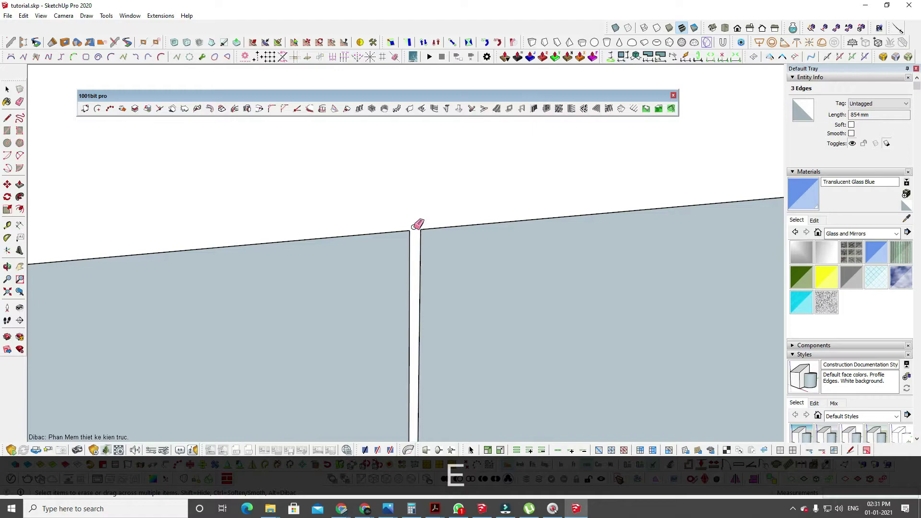
# Erase the short bottom edges and any remaining centre lines between the offset lines at the door dividers.
pyautogui.scroll(-8, 418, 276)
pyautogui.keyDown('shift'); pyautogui.moveTo(446, 333); pyautogui.dragTo(449, 153, button='middle'); pyautogui.keyUp('shift')
pyautogui.scroll(4, 436, 346)
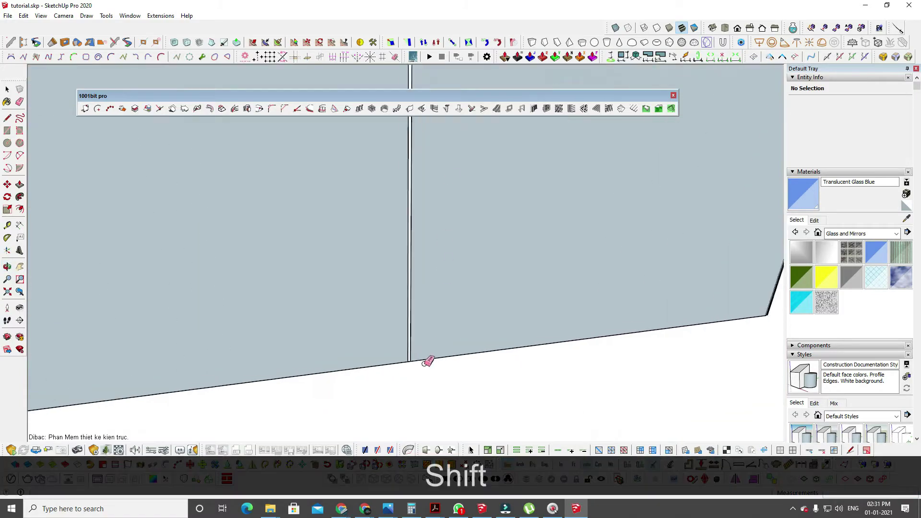
pyautogui.scroll(3, 428, 361)
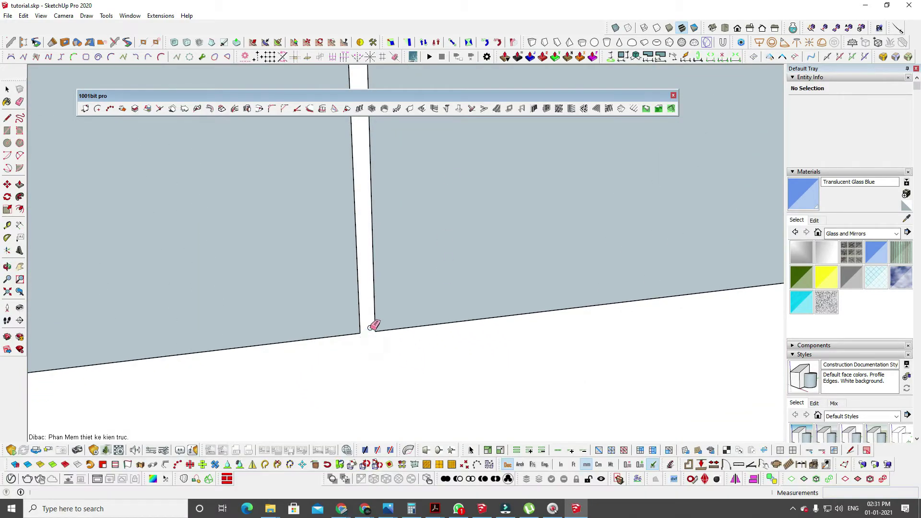
pyautogui.keyDown('shift'); pyautogui.moveTo(414, 328); pyautogui.dragTo(619, 294, button='middle'); pyautogui.keyUp('shift')
pyautogui.keyDown('shift'); pyautogui.moveTo(206, 314); pyautogui.dragTo(408, 288, button='middle'); pyautogui.keyUp('shift')
pyautogui.scroll(5, 317, 336)
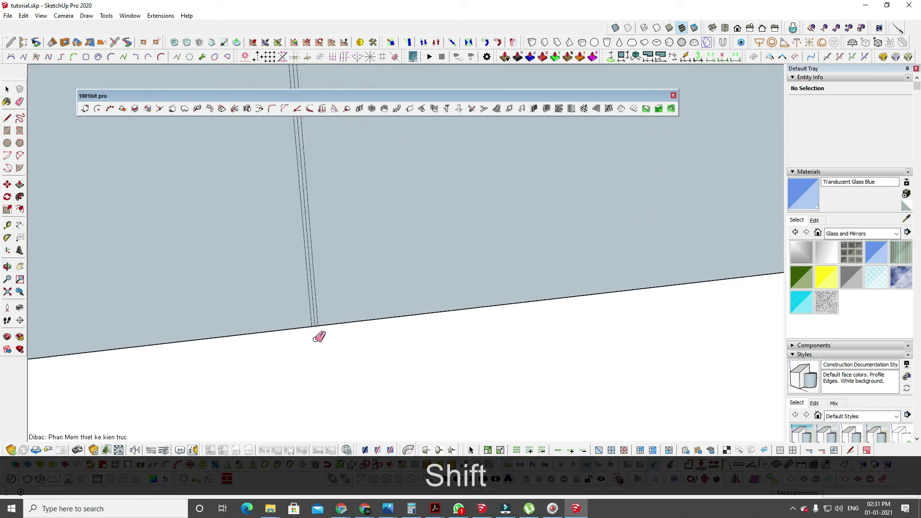
pyautogui.moveTo(322, 323)
pyautogui.keyDown('shift'); pyautogui.mouseDown(button='middle')
pyautogui.moveTo(355, 216)
pyautogui.moveTo(343, 233)
pyautogui.moveTo(387, 269)
pyautogui.moveTo(456, 279)
pyautogui.moveTo(257, 306)
pyautogui.moveTo(320, 308)
pyautogui.mouseUp(button='middle'); pyautogui.keyUp('shift')
# Extrude the first five door panels 20 mm forward with Push/Pull.
pyautogui.scroll(-6, 483, 211)
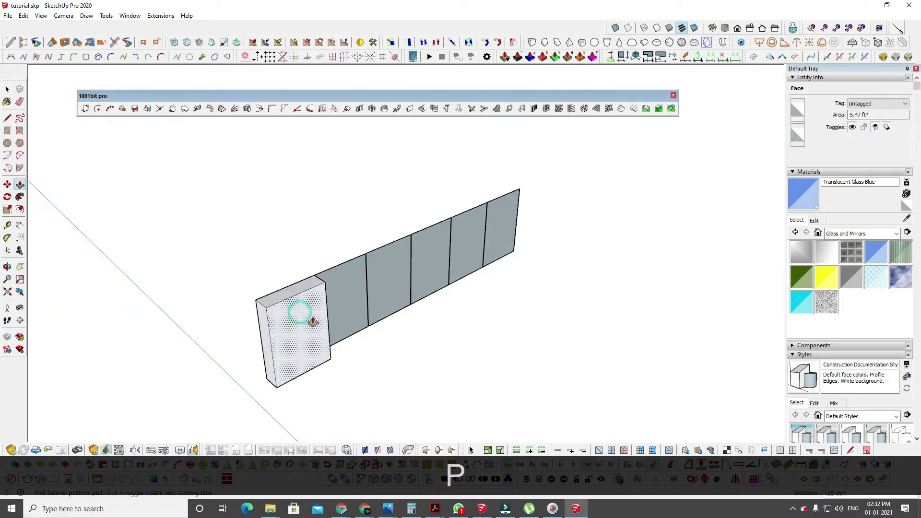
pyautogui.press('Return')
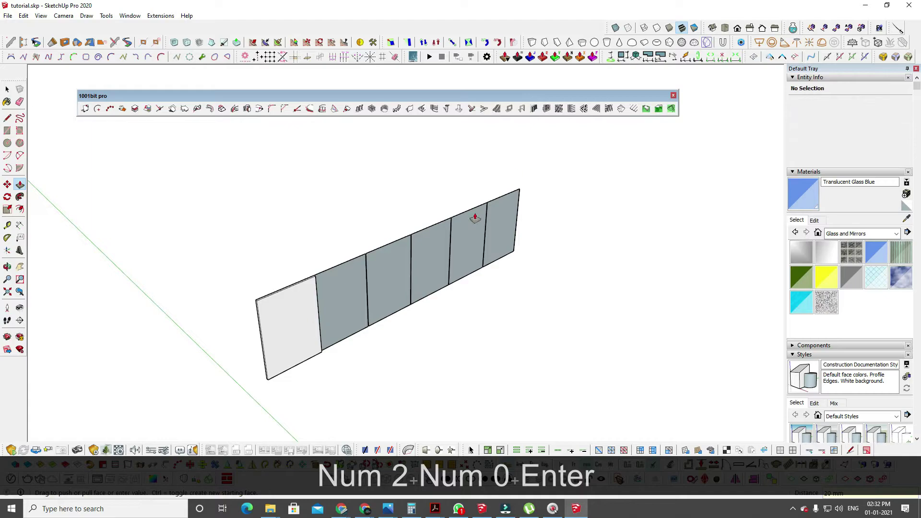
pyautogui.click(396, 262)
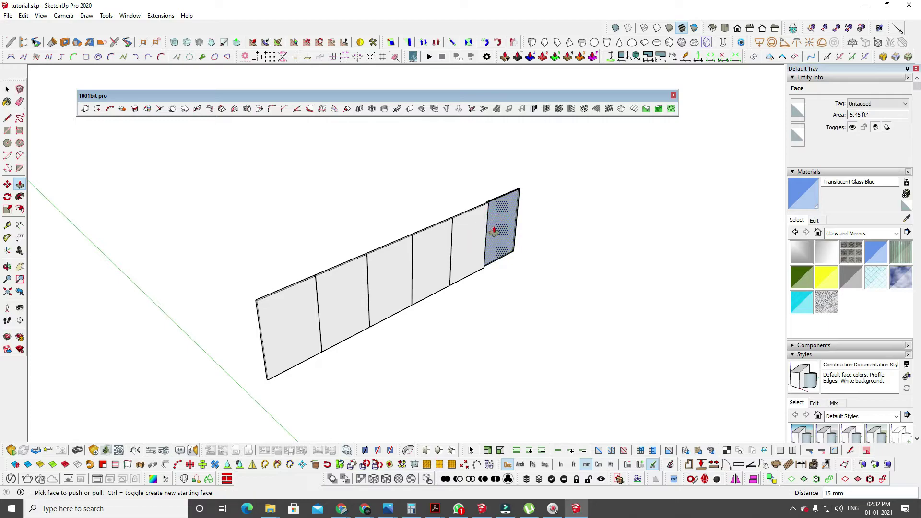
# Undo the last door panel's extrusion and pull that panel out level with the front of its neighbour.
pyautogui.hotkey('ctrl', 'z')
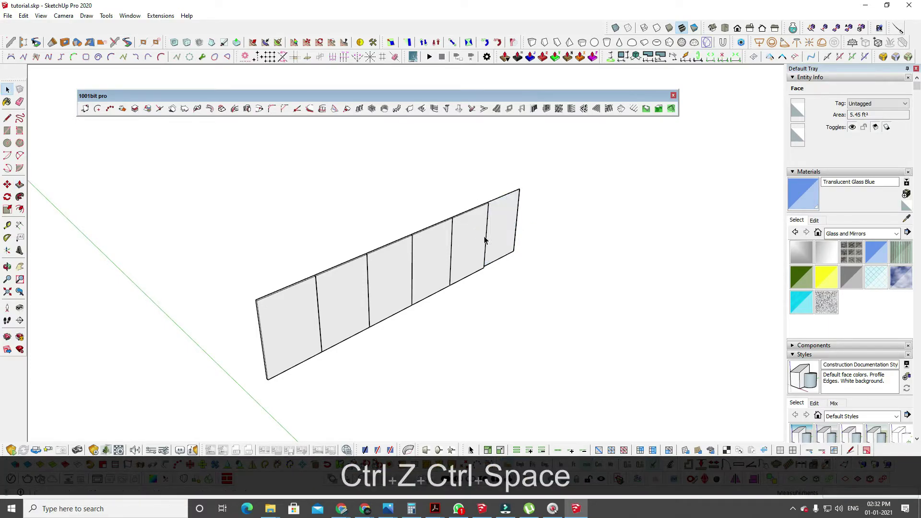
pyautogui.scroll(5, 520, 222)
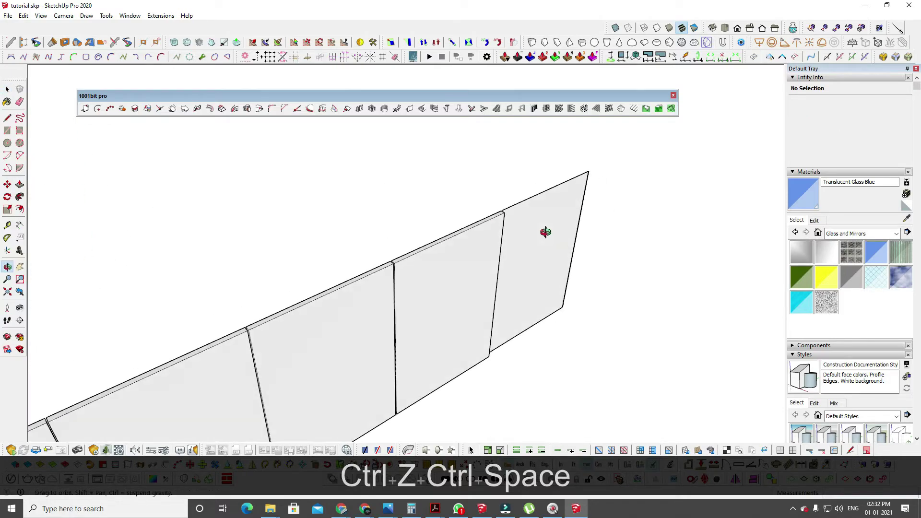
pyautogui.press('p')
pyautogui.click(494, 269)
pyautogui.click(600, 243)
pyautogui.press('space')
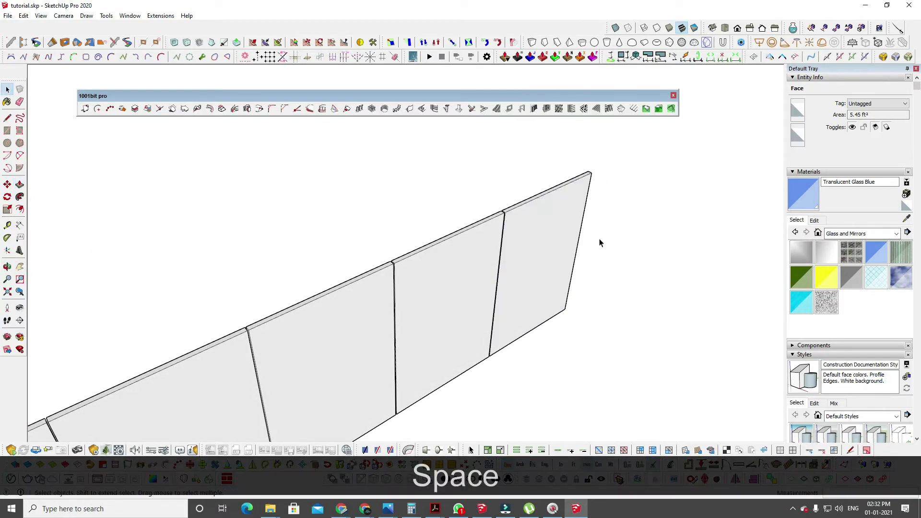
# Make each of the six door panels its own group.
pyautogui.press('g')
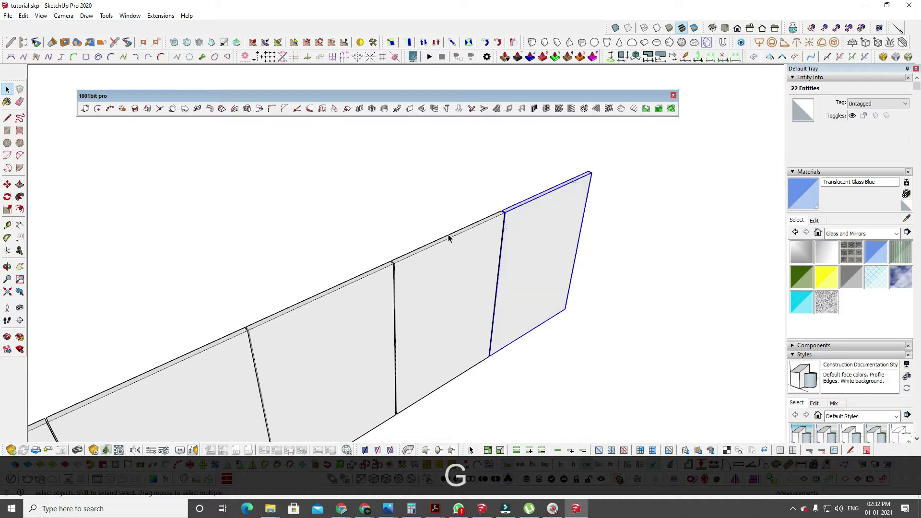
pyautogui.click(463, 269)
pyautogui.click(320, 303)
pyautogui.press('t')
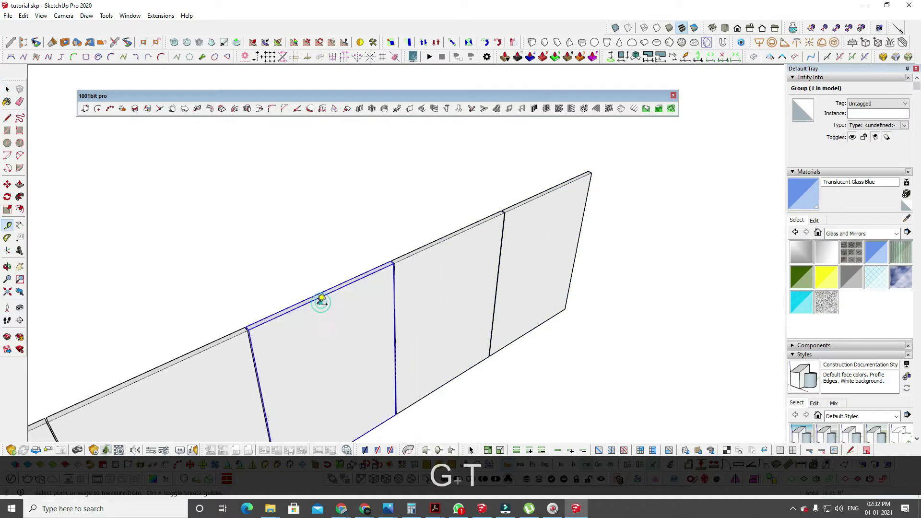
pyautogui.scroll(-3, 320, 302)
pyautogui.press('space')
pyautogui.keyDown('shift'); pyautogui.moveTo(307, 317); pyautogui.dragTo(420, 224, button='middle'); pyautogui.keyUp('shift')
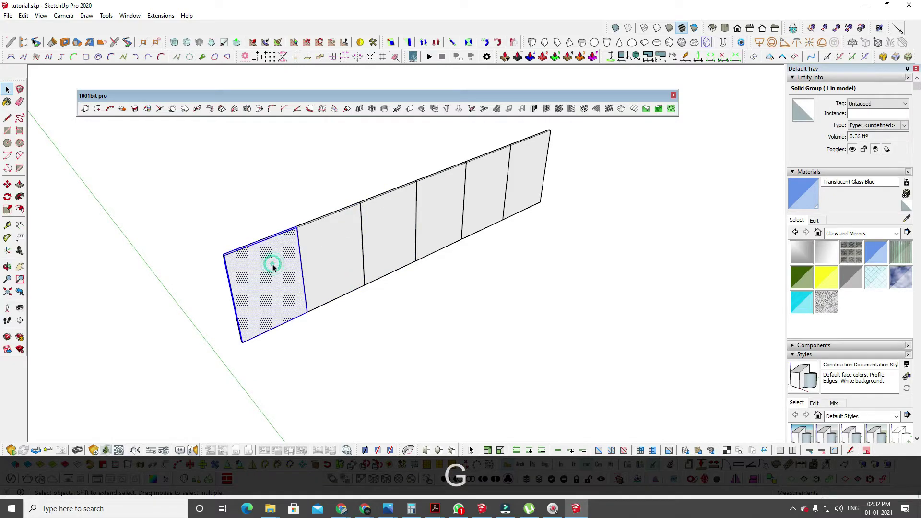
# Check the drawer layout in the reference render Kitchen 001.jpg, and back in SketchUp explode the two middle door panel groups.
pyautogui.moveTo(421, 266); pyautogui.dragTo(620, 191, button='middle')
pyautogui.moveTo(384, 248); pyautogui.dragTo(321, 242, button='middle')
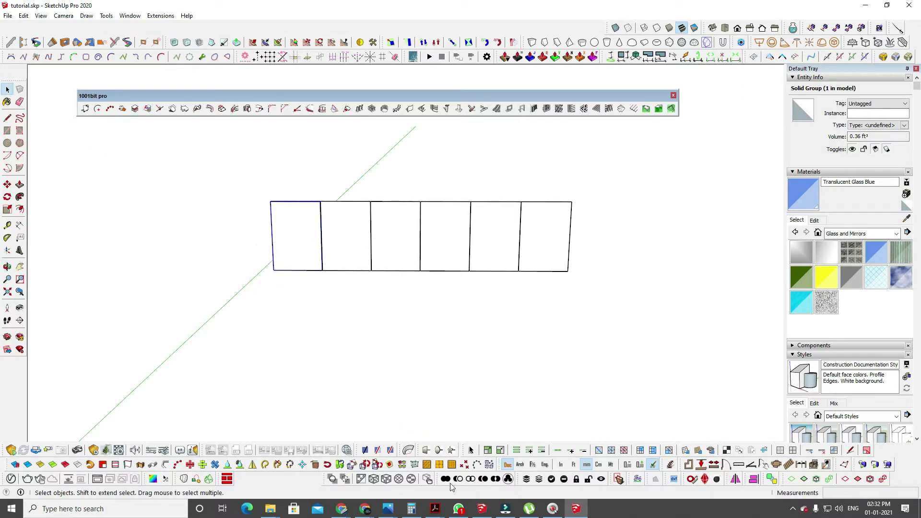
pyautogui.moveTo(398, 508)
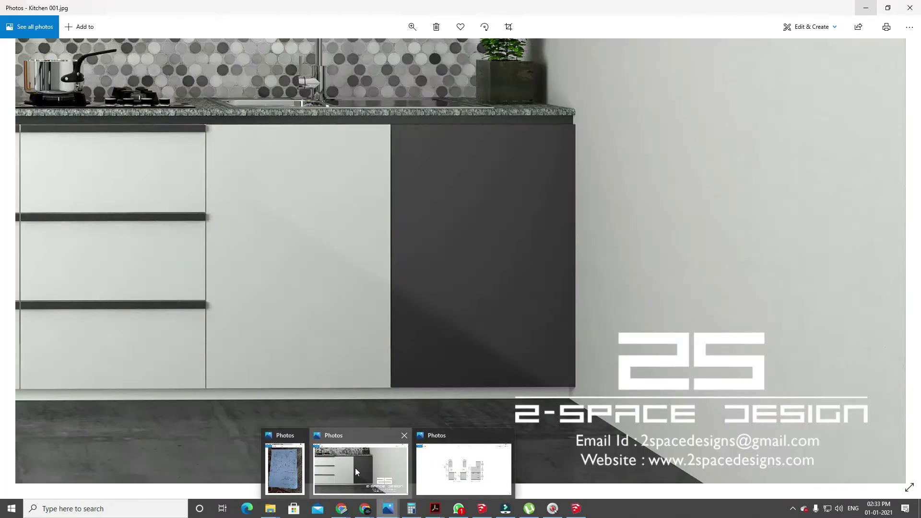
pyautogui.click(355, 467)
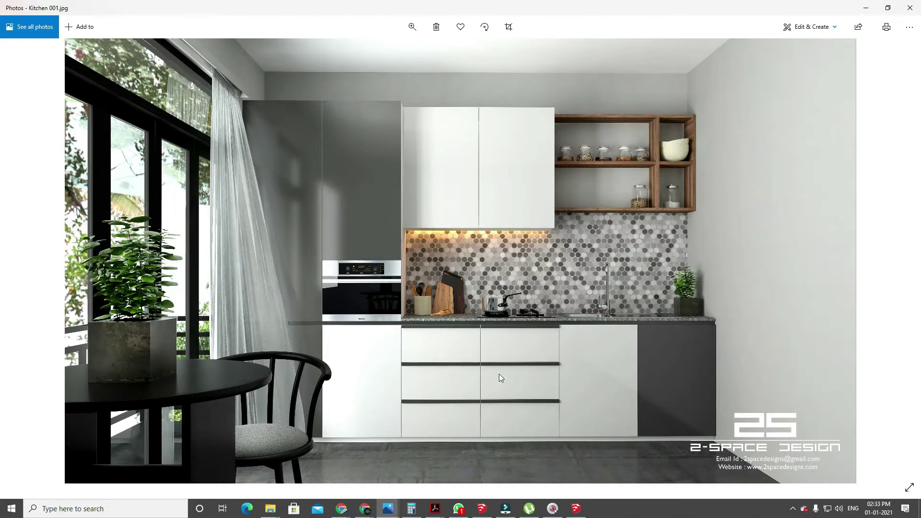
pyautogui.click(865, 8)
pyautogui.scroll(5, 427, 232)
pyautogui.moveTo(428, 232)
pyautogui.mouseDown(button='middle')
pyautogui.moveTo(411, 291)
pyautogui.moveTo(403, 240)
pyautogui.moveTo(422, 258)
pyautogui.mouseUp(button='middle')
pyautogui.click(372, 243)
pyautogui.scroll(3, 400, 186)
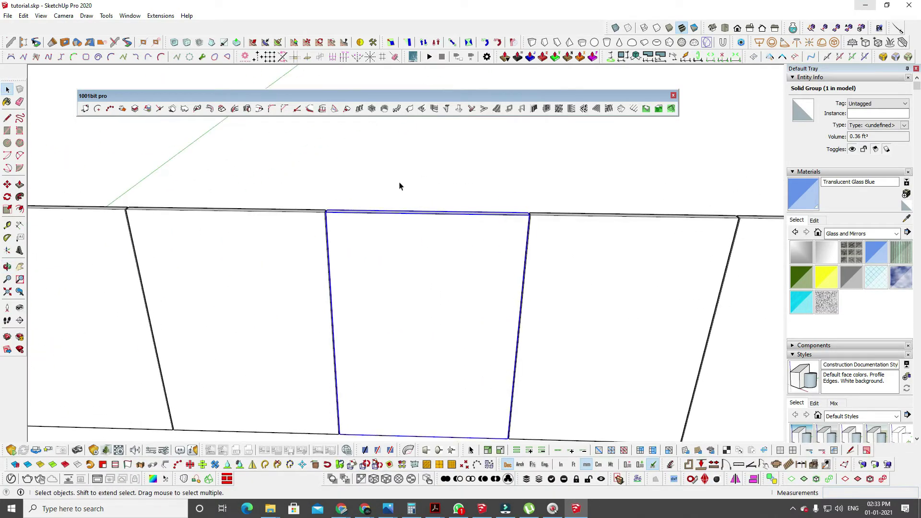
pyautogui.keyDown('shift'); pyautogui.click(298, 249); pyautogui.keyUp('shift')
pyautogui.moveTo(297, 249); pyautogui.dragTo(438, 286, button='middle')
pyautogui.rightClick(429, 143)
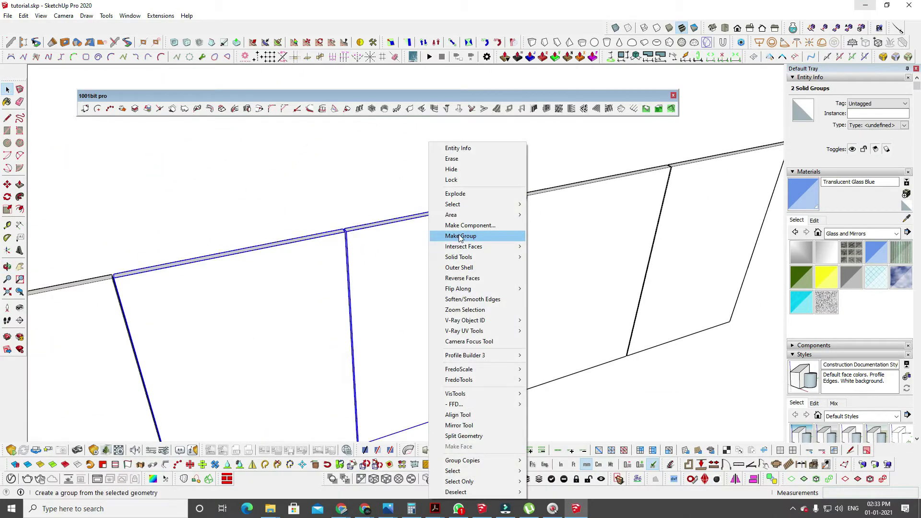
pyautogui.click(456, 194)
# Copy the two middle panels' horizontal edges across the panel height and divide the span into 3 equal drawer fronts.
pyautogui.keyDown('shift'); pyautogui.moveTo(456, 198); pyautogui.dragTo(349, 306, button='middle'); pyautogui.keyUp('shift')
pyautogui.press('m')
pyautogui.click(341, 199)
pyautogui.press('ctrl')
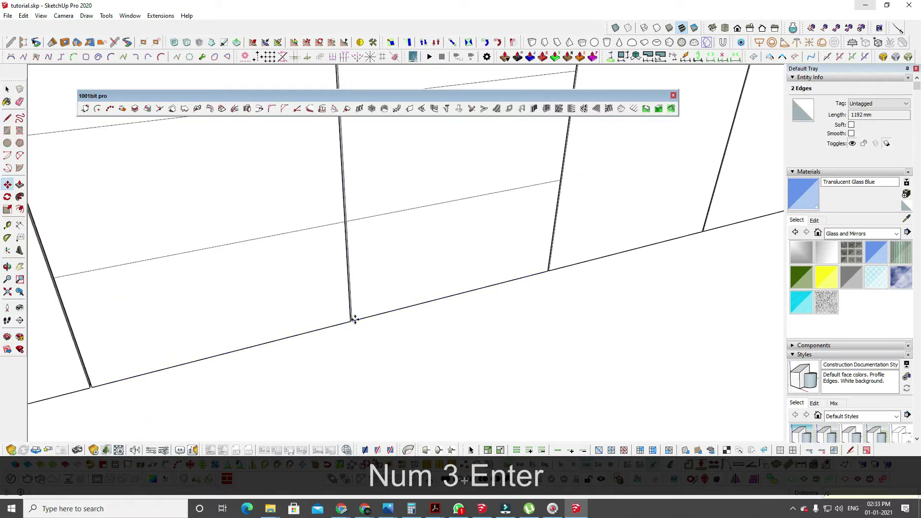
# Offset the upper drawer divider lines of both middle panels to both sides with the 1001bit edge offset.
pyautogui.scroll(-3, 196, 128)
pyautogui.keyDown('shift'); pyautogui.moveTo(195, 127); pyautogui.dragTo(329, 198, button='middle'); pyautogui.keyUp('shift')
pyautogui.scroll(3, 288, 171)
pyautogui.press('space')
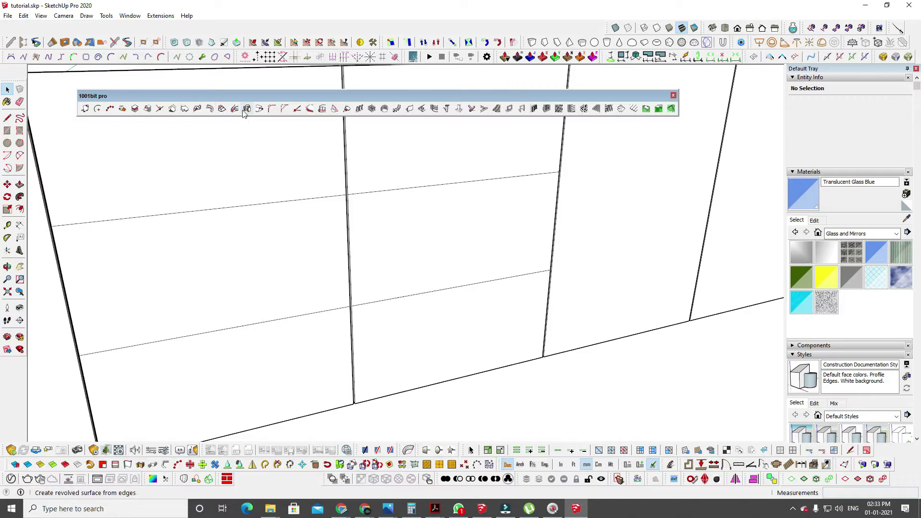
pyautogui.click(306, 112)
pyautogui.press('Return')
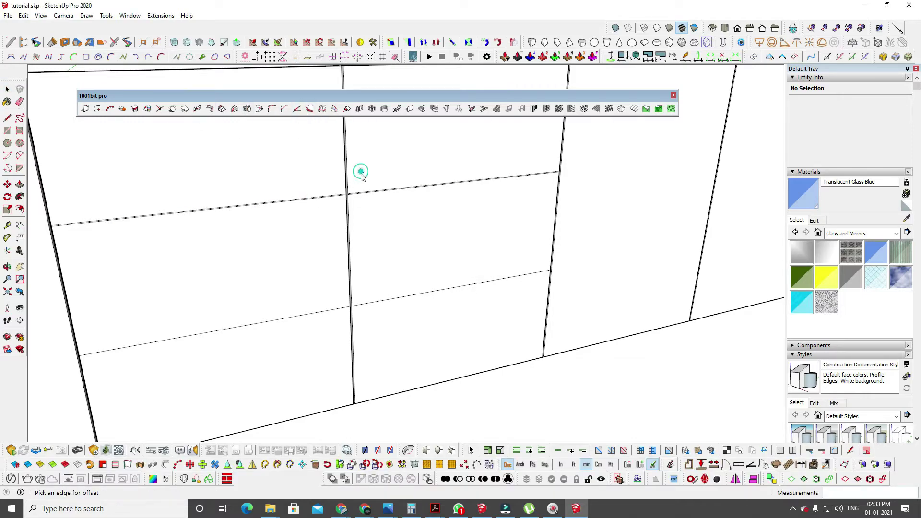
pyautogui.scroll(3, 331, 200)
pyautogui.click(335, 195)
pyautogui.scroll(-2, 493, 405)
# Offset the lower drawer divider lines of both middle panels to both sides with the 1001bit edge offset.
pyautogui.keyDown('shift'); pyautogui.moveTo(494, 405); pyautogui.dragTo(487, 288, button='middle'); pyautogui.keyUp('shift')
pyautogui.scroll(3, 435, 308)
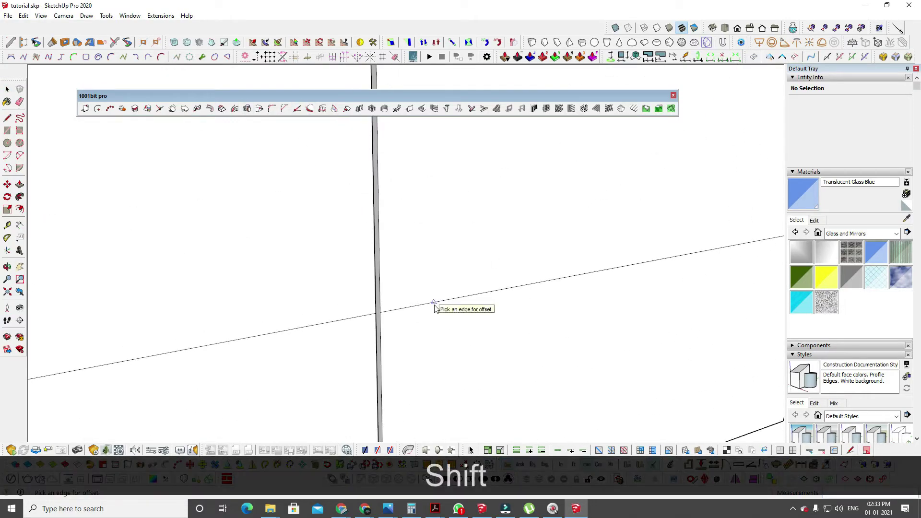
pyautogui.click(416, 308)
pyautogui.click(414, 327)
pyautogui.click(360, 316)
pyautogui.click(361, 293)
pyautogui.click(354, 319)
pyautogui.click(359, 334)
pyautogui.scroll(3, 394, 316)
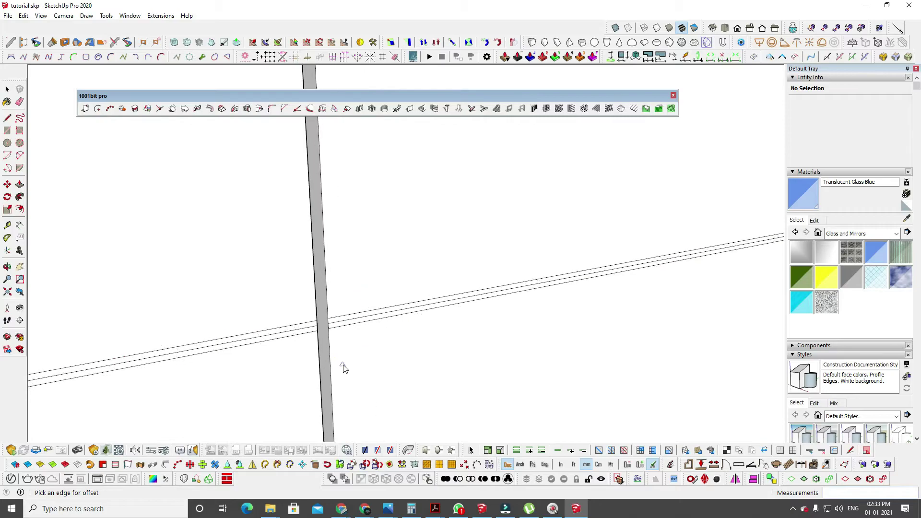
# Erase the centre lines between the offset lines of the upper and lower drawer dividers in both panels.
pyautogui.press('e')
pyautogui.click(344, 327)
pyautogui.click(310, 329)
pyautogui.scroll(-4, 312, 326)
pyautogui.keyDown('shift'); pyautogui.moveTo(336, 164); pyautogui.dragTo(366, 270, button='middle'); pyautogui.keyUp('shift')
pyautogui.scroll(3, 365, 270)
pyautogui.click(345, 254)
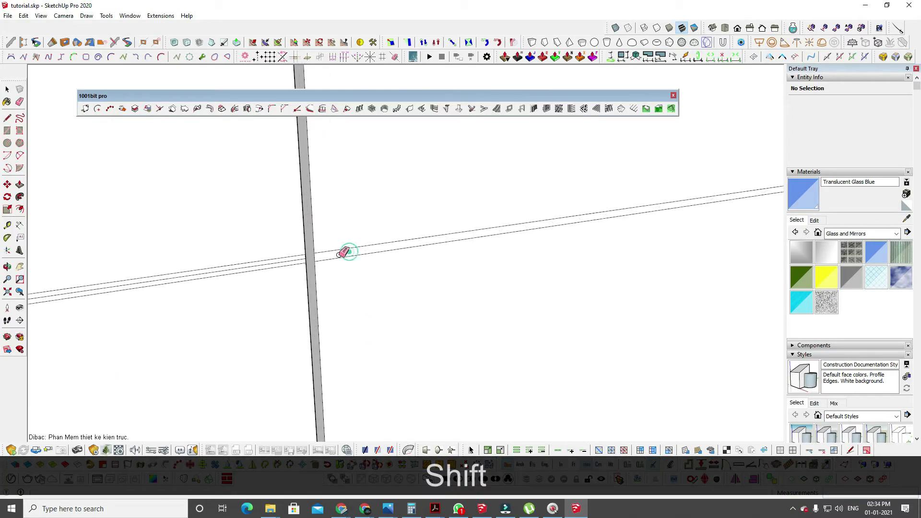
pyautogui.click(299, 260)
# Push the four horizontal gap strips between the drawer fronts back through the panel thickness.
pyautogui.scroll(-1, 369, 283)
pyautogui.press('p')
pyautogui.doubleClick(348, 264)
pyautogui.doubleClick(295, 275)
pyautogui.scroll(-4, 384, 288)
pyautogui.keyDown('shift'); pyautogui.moveTo(424, 283); pyautogui.dragTo(428, 149, button='middle'); pyautogui.keyUp('shift')
pyautogui.doubleClick(372, 365)
pyautogui.doubleClick(336, 375)
pyautogui.scroll(-4, 407, 268)
pyautogui.moveTo(407, 269); pyautogui.dragTo(354, 290, button='middle')
# Delete the leftover edges closing the drawer gaps at the joint between the two middle panels.
pyautogui.press('space')
pyautogui.tripleClick(456, 261)
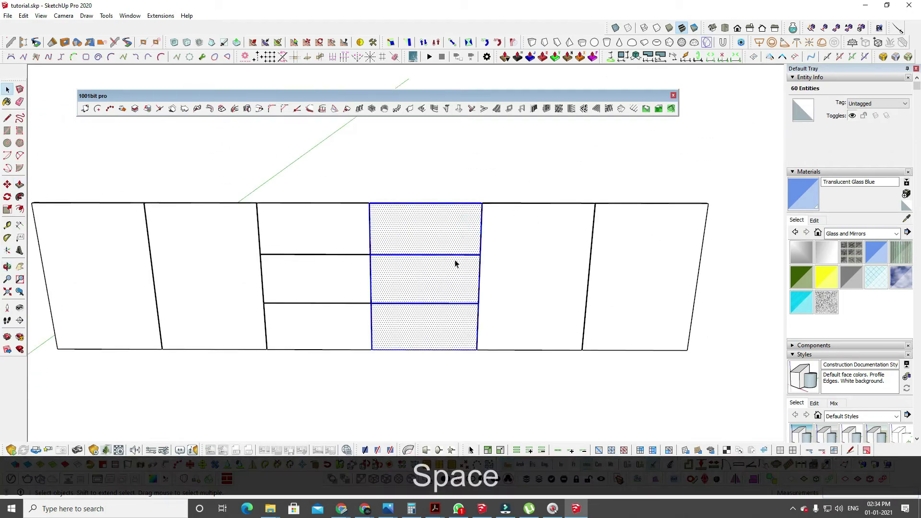
pyautogui.moveTo(456, 261); pyautogui.dragTo(499, 270, button='middle')
pyautogui.scroll(5, 499, 269)
pyautogui.scroll(3, 440, 324)
pyautogui.press('Delete')
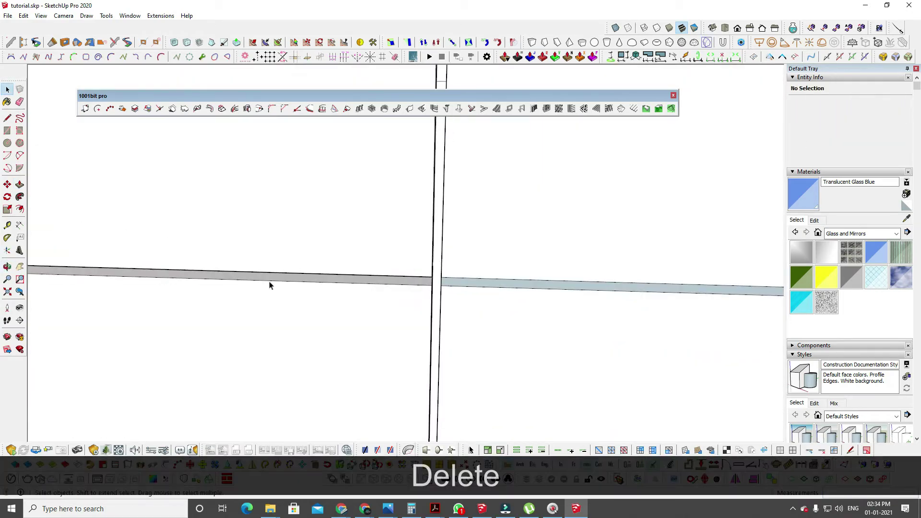
pyautogui.moveTo(268, 283)
pyautogui.keyDown('shift'); pyautogui.mouseDown(button='middle')
pyautogui.moveTo(321, 255)
pyautogui.moveTo(254, 259)
pyautogui.moveTo(270, 289)
pyautogui.moveTo(212, 264)
pyautogui.mouseUp(button='middle'); pyautogui.keyUp('shift')
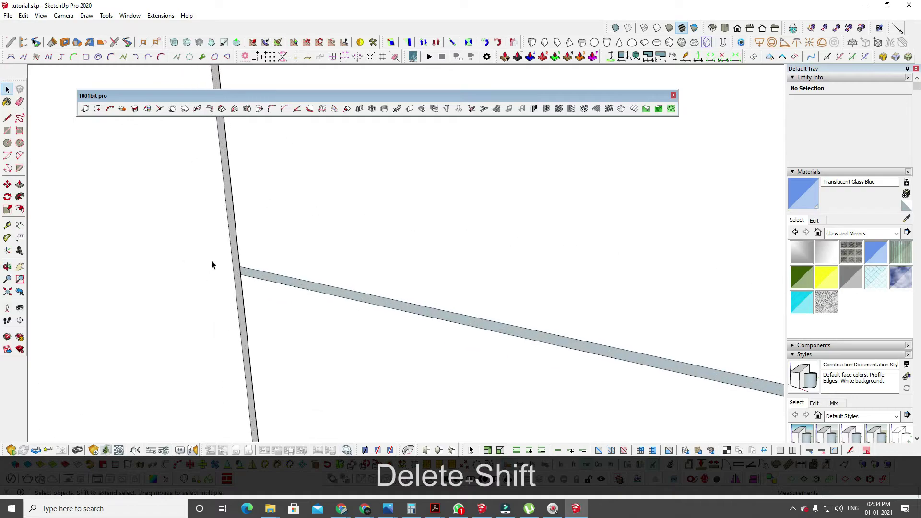
pyautogui.scroll(-3, 512, 316)
pyautogui.keyDown('shift'); pyautogui.moveTo(512, 315); pyautogui.dragTo(418, 185, button='middle'); pyautogui.keyUp('shift')
pyautogui.scroll(4, 419, 186)
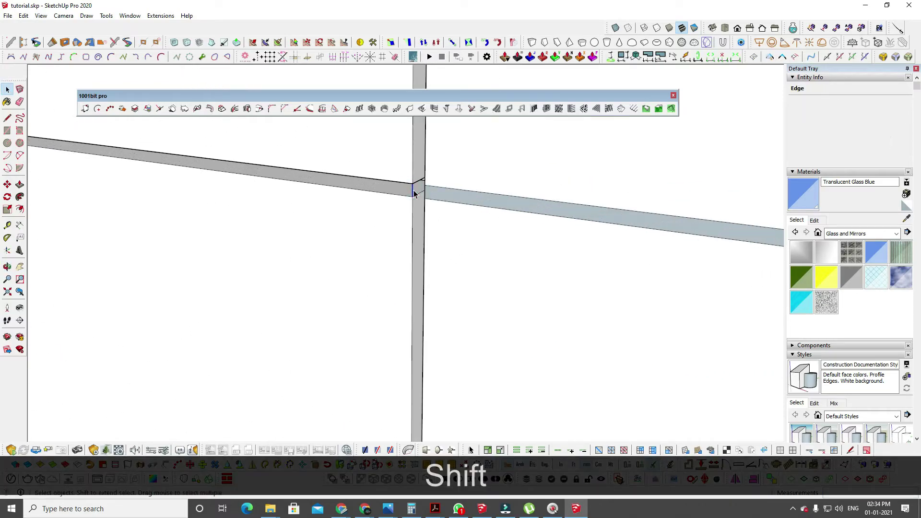
# Delete the leftover edge at the outer end of the upper drawer gap in the right middle panel.
pyautogui.click(487, 224)
pyautogui.hotkey('shift', 'z')
pyautogui.moveTo(487, 224); pyautogui.dragTo(542, 211, button='middle')
pyautogui.keyDown('shift'); pyautogui.moveTo(542, 211); pyautogui.dragTo(339, 281, button='middle'); pyautogui.keyUp('shift')
pyautogui.tripleClick(339, 282)
pyautogui.scroll(3, 339, 281)
pyautogui.moveTo(331, 432); pyautogui.dragTo(407, 224, button='middle')
pyautogui.click(251, 224)
pyautogui.scroll(3, 491, 198)
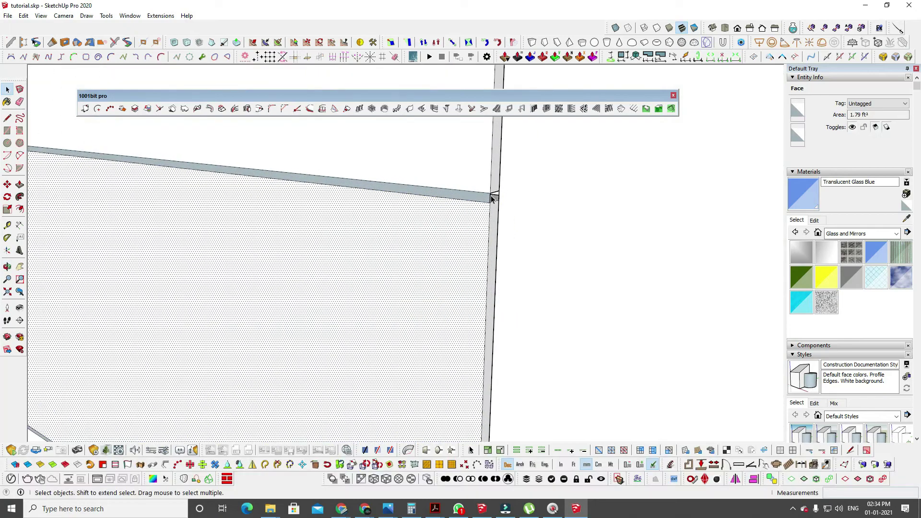
pyautogui.click(491, 197)
pyautogui.press('Delete')
# Delete the leftover edge at the outer end of the lower drawer gap in the right middle panel.
pyautogui.scroll(-2, 491, 197)
pyautogui.keyDown('shift'); pyautogui.moveTo(489, 230); pyautogui.dragTo(468, 79, button='middle'); pyautogui.keyUp('shift')
pyautogui.doubleClick(474, 351)
pyautogui.click(475, 350)
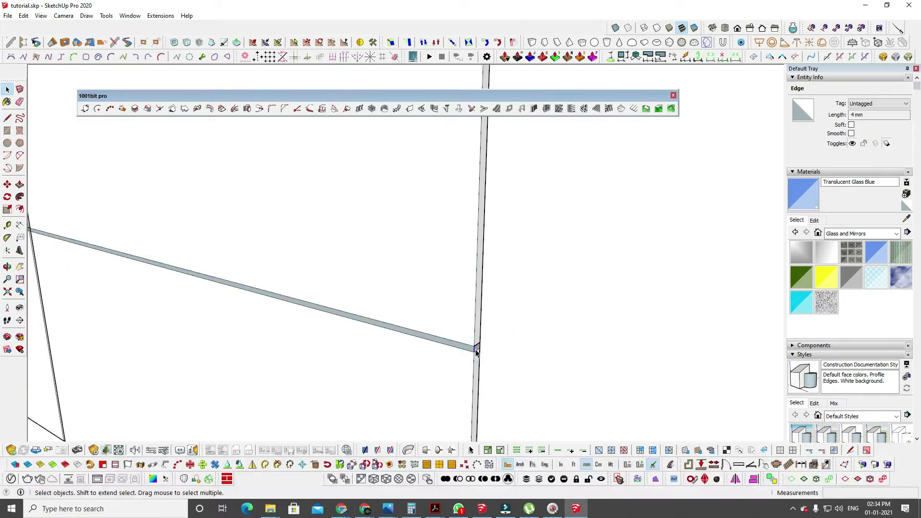
pyautogui.press('Delete')
# Group the three drawer fronts of each middle panel.
pyautogui.scroll(-4, 474, 349)
pyautogui.moveTo(472, 349); pyautogui.dragTo(329, 253, button='middle')
pyautogui.tripleClick(444, 177)
pyautogui.tripleClick(276, 305)
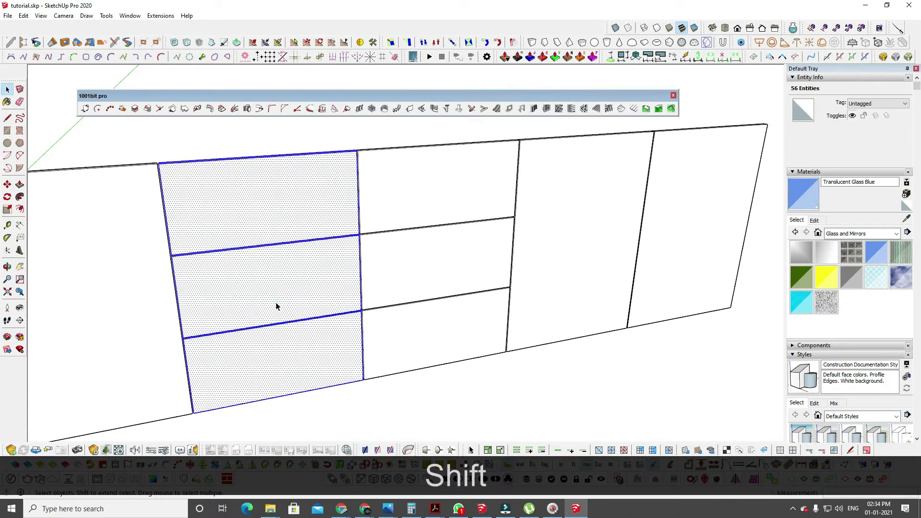
pyautogui.tripleClick(411, 205)
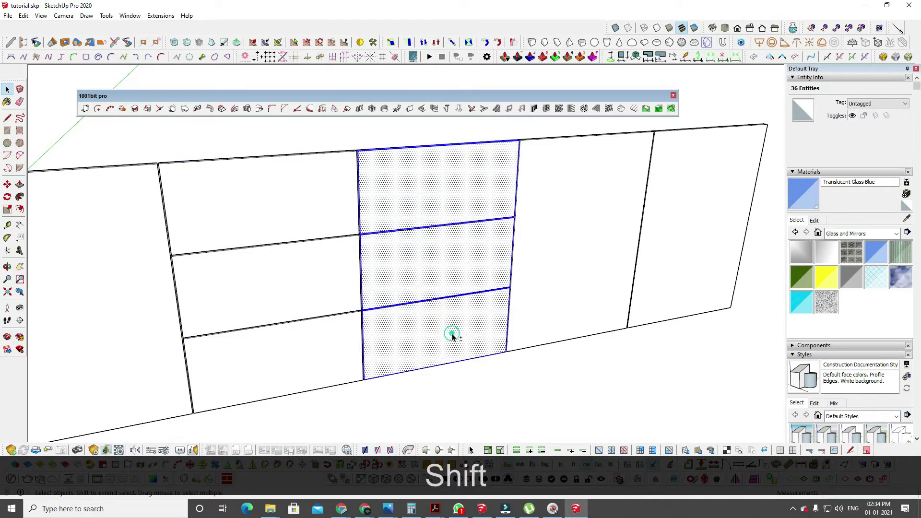
pyautogui.hotkey('shift', 'g')
# Examine the drawer handle details in Kitchen 001.jpg and compare them with the top edges of the modelled drawer fronts.
pyautogui.click(389, 509)
pyautogui.click(364, 471)
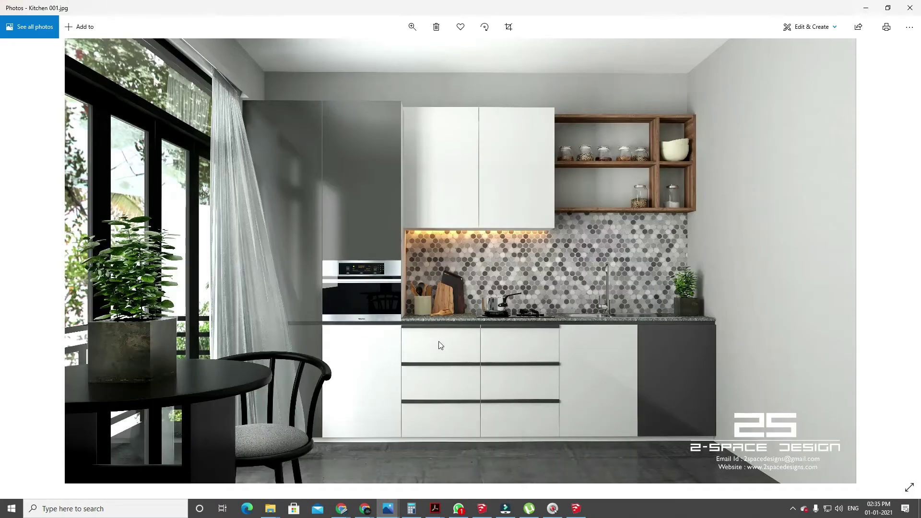
pyautogui.click(865, 8)
pyautogui.moveTo(327, 179)
pyautogui.mouseDown(button='middle')
pyautogui.moveTo(403, 238)
pyautogui.moveTo(503, 253)
pyautogui.moveTo(462, 175)
pyautogui.mouseUp(button='middle')
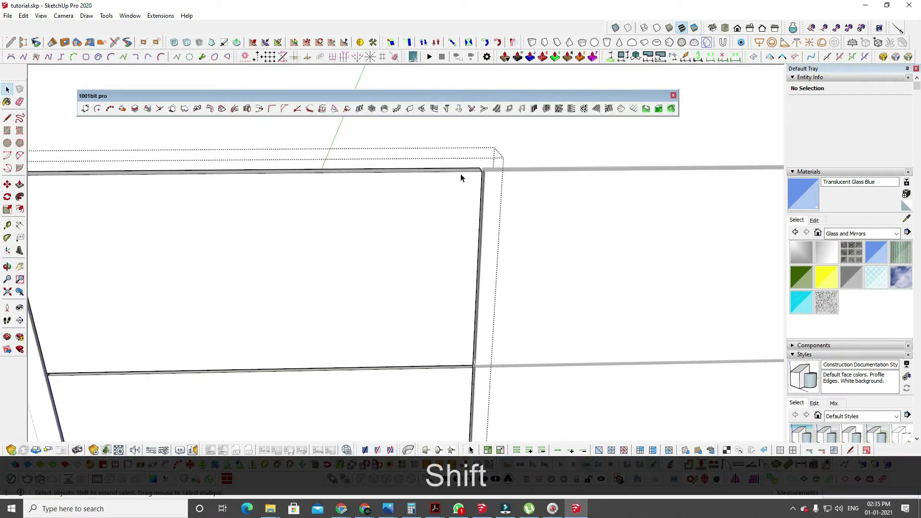
pyautogui.click(460, 170)
pyautogui.keyDown('shift'); pyautogui.moveTo(594, 174); pyautogui.dragTo(513, 178, button='middle'); pyautogui.keyUp('shift')
pyautogui.scroll(-3, 399, 179)
pyautogui.press('Escape')
pyautogui.press('Escape')
pyautogui.moveTo(427, 217); pyautogui.dragTo(413, 235, button='middle')
pyautogui.scroll(-4, 441, 197)
# Explode the two middle drawer groups.
pyautogui.moveTo(459, 166); pyautogui.dragTo(398, 203)
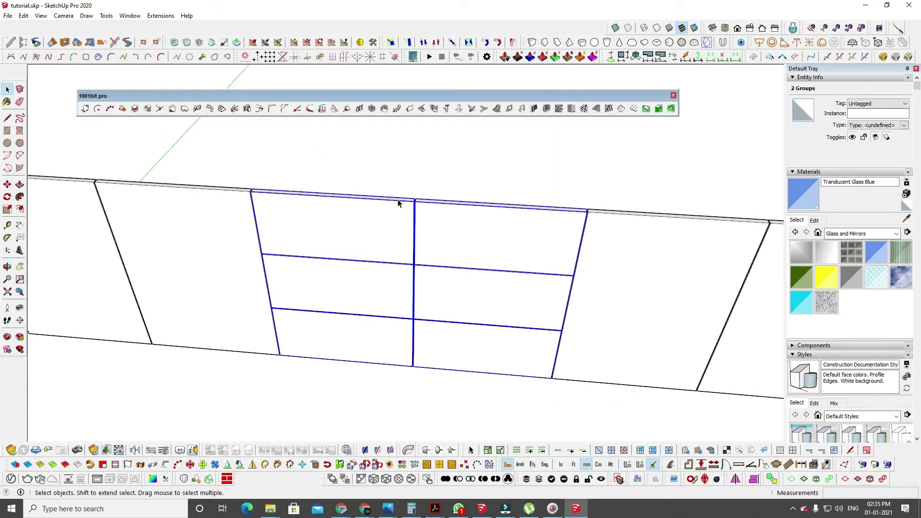
pyautogui.rightClick(449, 214)
pyautogui.press('Escape')
# Delete the three drawer fronts of the right middle panel along with the remaining edge.
pyautogui.tripleClick(428, 224)
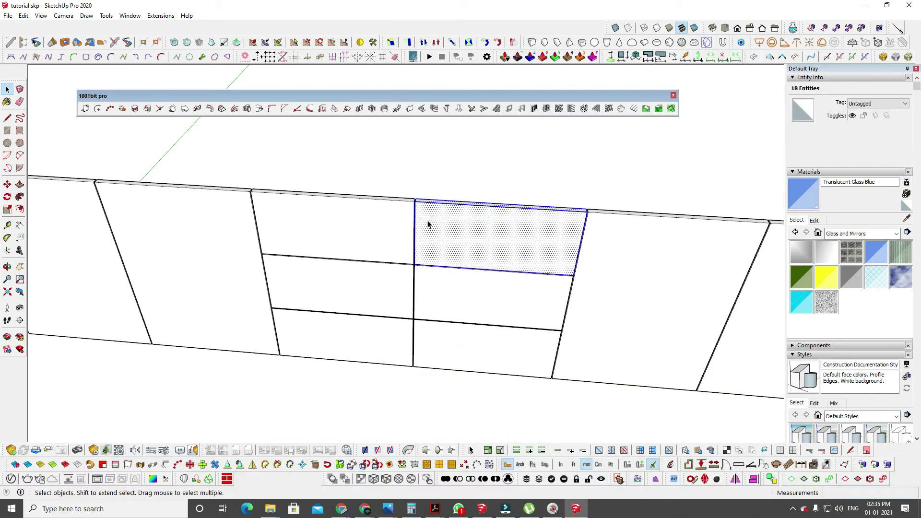
pyautogui.moveTo(520, 321); pyautogui.dragTo(501, 314, button='middle')
pyautogui.moveTo(520, 171); pyautogui.dragTo(473, 403)
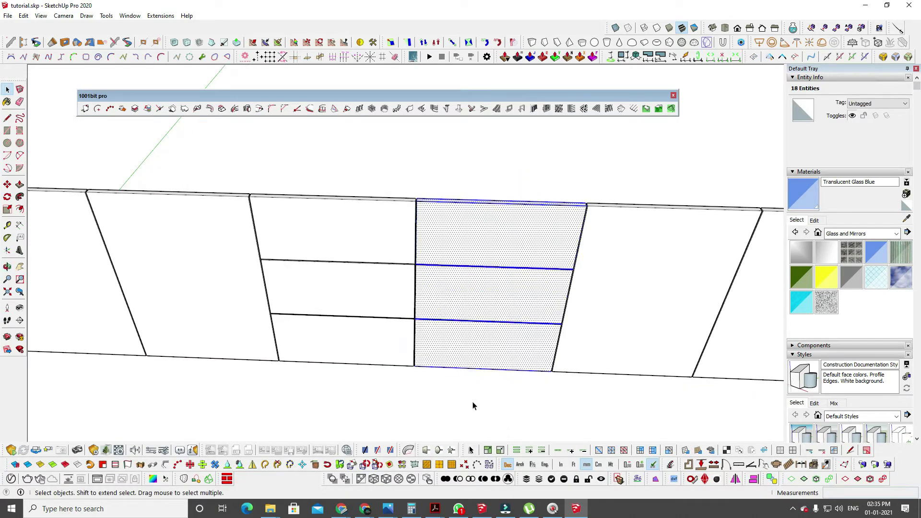
pyautogui.press('Delete')
pyautogui.scroll(2, 401, 241)
pyautogui.moveTo(401, 241); pyautogui.dragTo(414, 188, button='middle')
pyautogui.click(412, 230)
pyautogui.press('Delete')
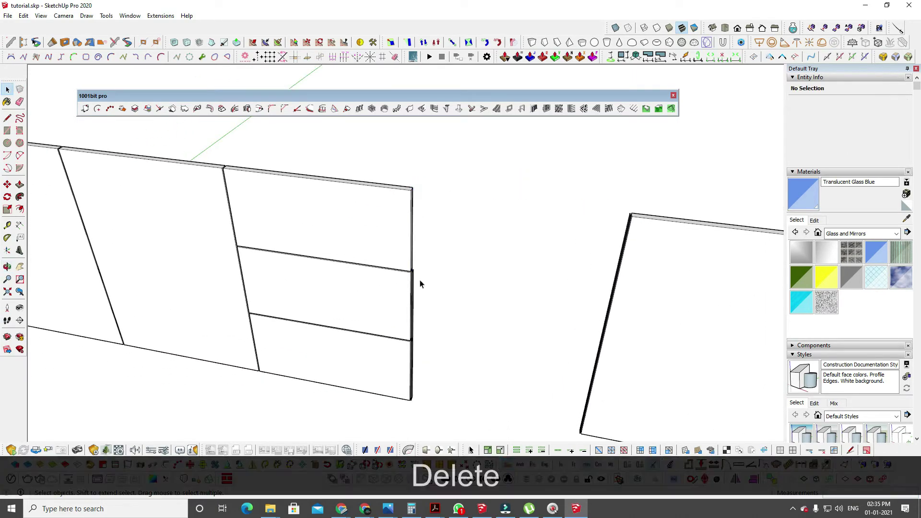
# Make a component from the three drawer fronts of the left middle panel.
pyautogui.press('Escape')
pyautogui.moveTo(346, 304); pyautogui.dragTo(376, 256, button='middle')
pyautogui.rightClick(376, 255)
pyautogui.click(404, 197)
pyautogui.rightClick(371, 212)
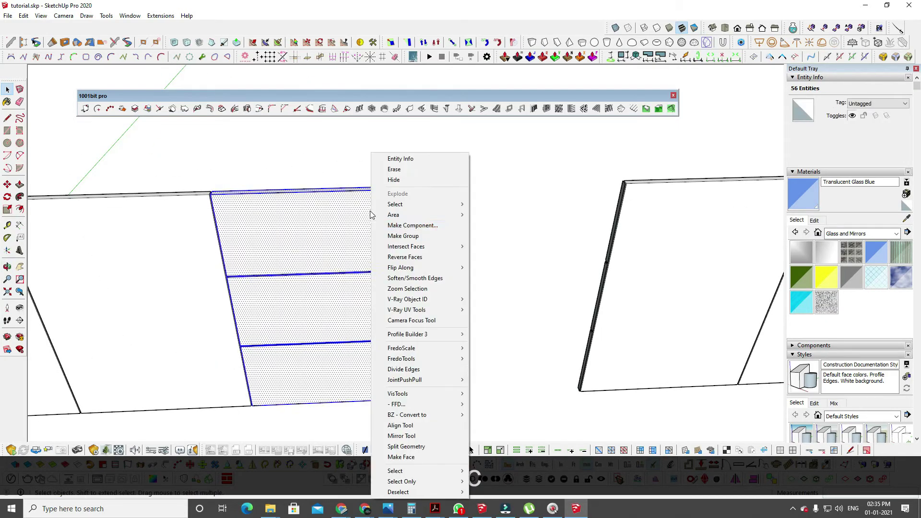
pyautogui.click(416, 227)
pyautogui.click(473, 351)
# Copy the drawer component into the empty bay beside it, leaving a 4 mm gap between the two.
pyautogui.press('m')
pyautogui.click(226, 239)
pyautogui.press('ctrl')
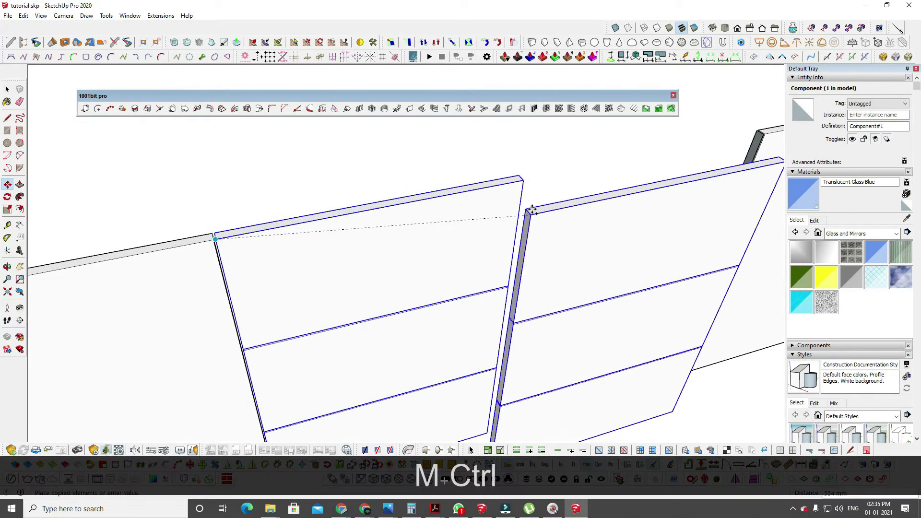
pyautogui.scroll(3, 551, 181)
pyautogui.write('4')
pyautogui.press('Return')
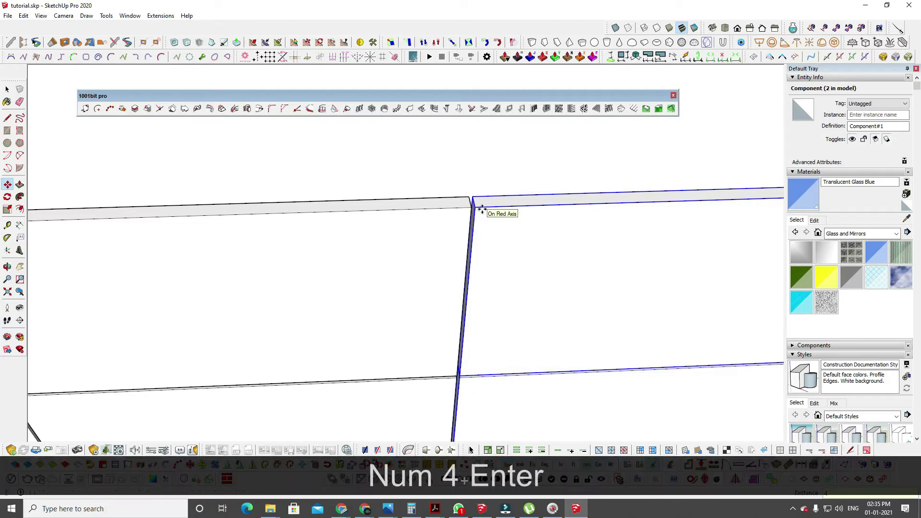
# Inside the drawer component, copy the top drawer's upper front edge a short distance down its face.
pyautogui.press('space')
pyautogui.moveTo(477, 208); pyautogui.dragTo(278, 228, button='middle')
pyautogui.doubleClick(277, 228)
pyautogui.tripleClick(277, 229)
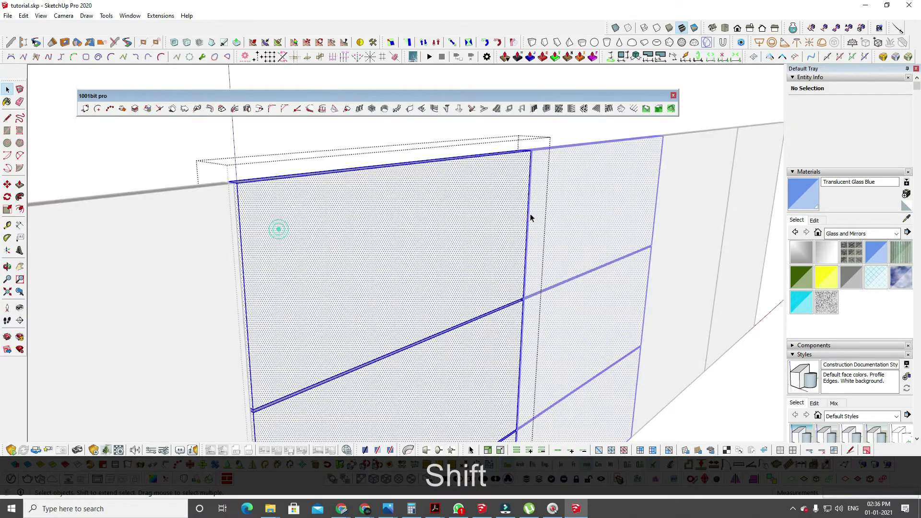
pyautogui.press('space')
pyautogui.press('Escape')
pyautogui.moveTo(440, 213); pyautogui.dragTo(296, 246, button='middle')
pyautogui.press('Escape')
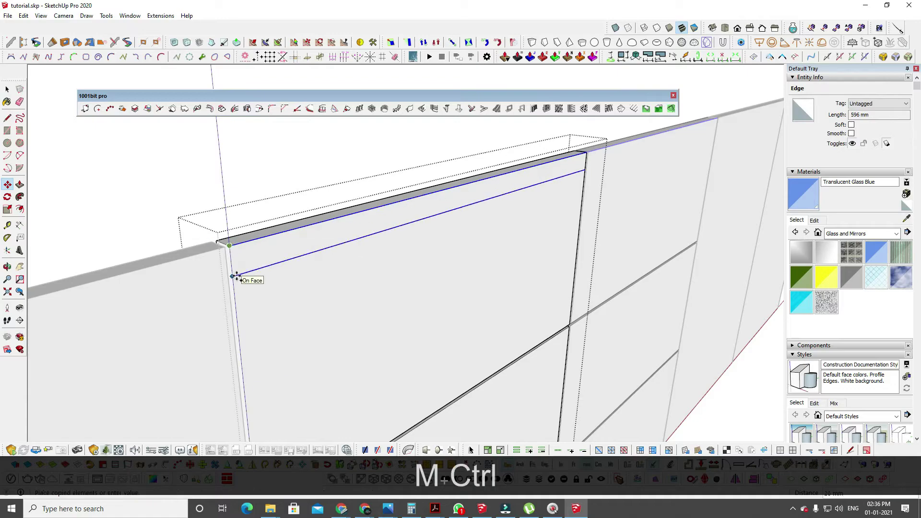
pyautogui.press('Return')
pyautogui.scroll(1, 242, 270)
# Push the top drawer's upper strip back into part of the panel thickness.
pyautogui.moveTo(243, 269); pyautogui.dragTo(324, 252, button='middle')
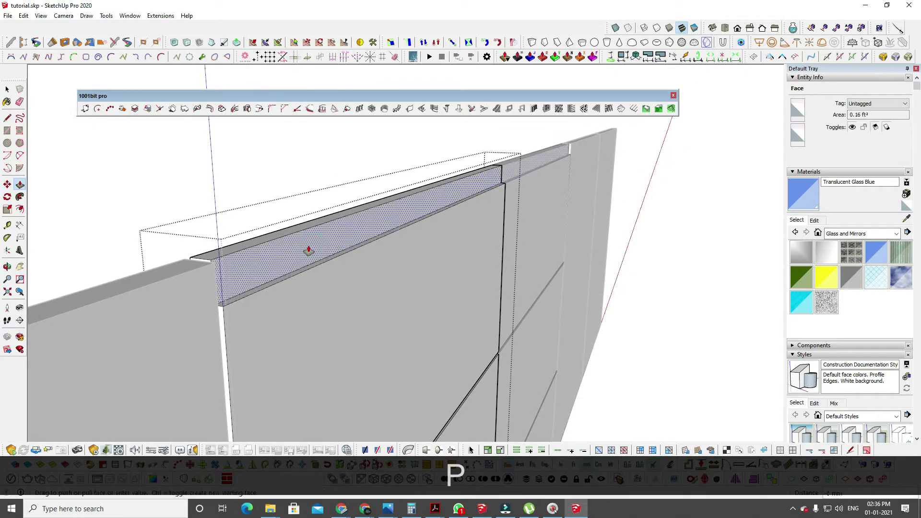
pyautogui.click(309, 251)
pyautogui.click(316, 239)
pyautogui.press('space')
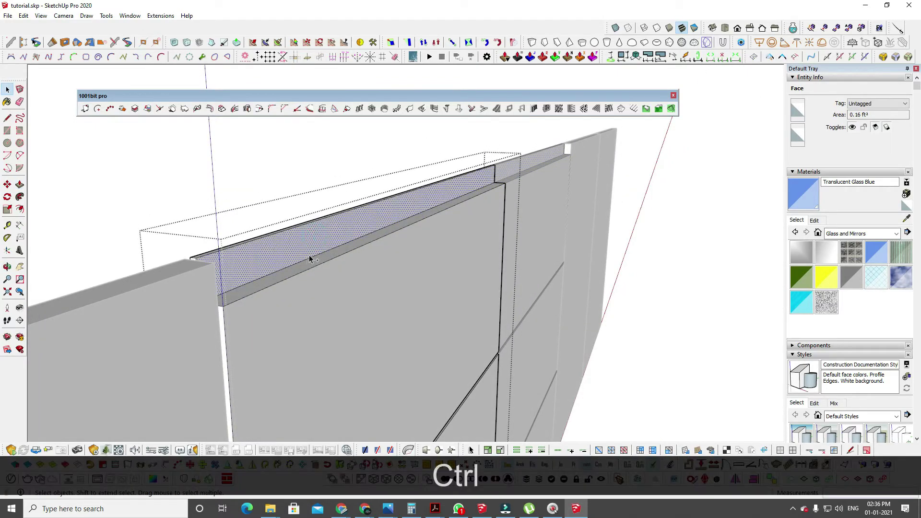
# Copy the recessed strip face of the top drawer and leave the component.
pyautogui.hotkey('ctrl', 'c')
pyautogui.press('space')
pyautogui.press('Escape')
pyautogui.press('Escape')
pyautogui.press('Escape')
pyautogui.press('Escape')
# Try to paste the strip face in place outside the component and extrude it, and remove the pasted piece.
pyautogui.hotkey('ctrl', 'shift', 'v')
pyautogui.click(23, 15)
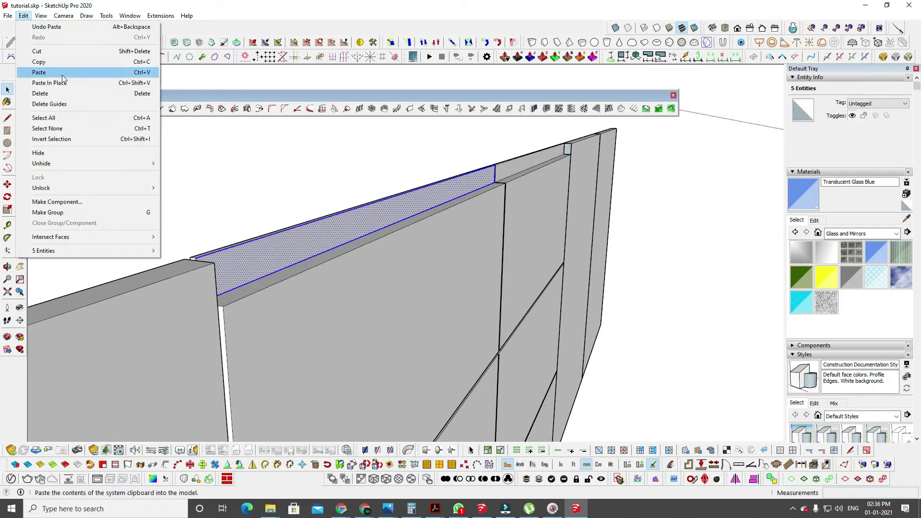
pyautogui.click(56, 82)
pyautogui.press('p')
pyautogui.click(302, 239)
pyautogui.moveTo(335, 252); pyautogui.dragTo(540, 241, button='middle')
pyautogui.hotkey('ctrl', 'z')
pyautogui.press('space')
pyautogui.press('Delete')
pyautogui.moveTo(531, 303); pyautogui.dragTo(470, 246, button='middle')
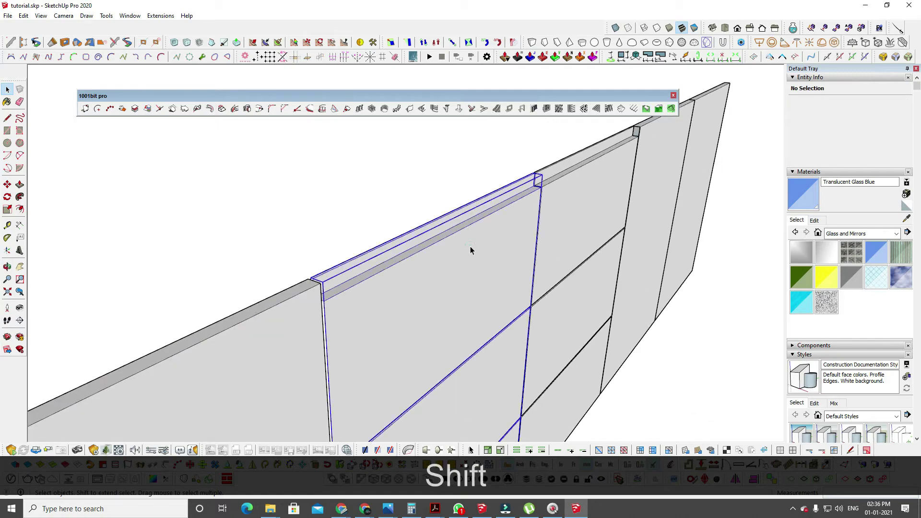
# Paste the strip face in place inside the component and extrude it into a protruding handle with a downward lip.
pyautogui.hotkey('ctrl', 'shift', 'v')
pyautogui.scroll(3, 514, 159)
pyautogui.press('p')
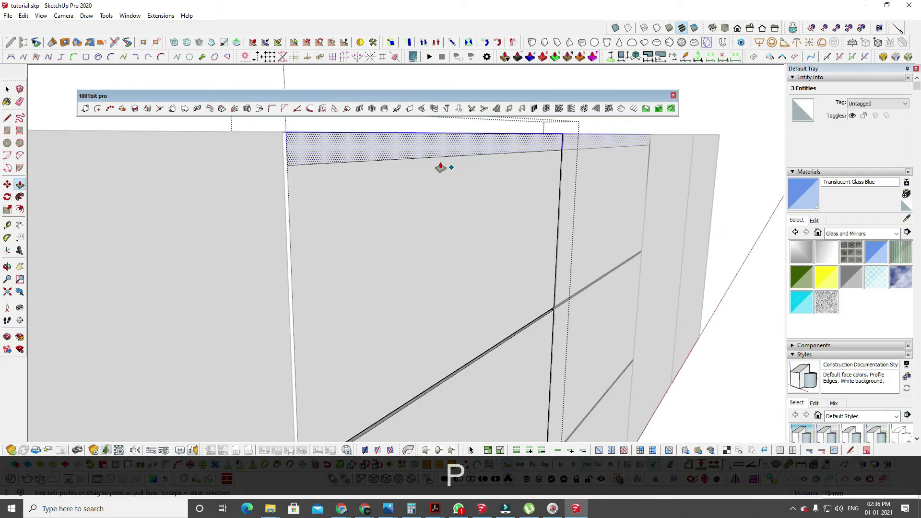
pyautogui.moveTo(401, 163); pyautogui.dragTo(357, 197, button='middle')
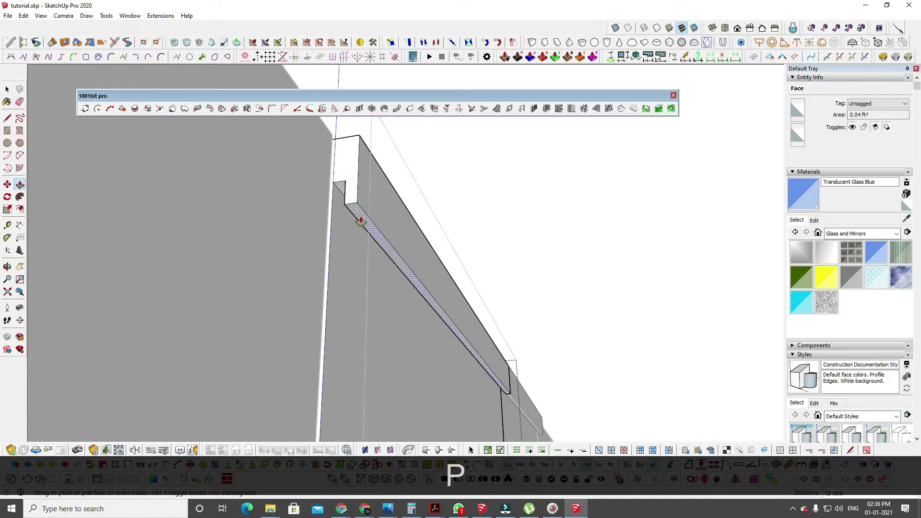
pyautogui.press('space')
pyautogui.press('Escape')
pyautogui.press('Escape')
pyautogui.press('Escape')
# Copy the middle drawer's upper front edge down its face and push the resulting strip back like the top one.
pyautogui.moveTo(360, 221); pyautogui.dragTo(495, 319, button='middle')
pyautogui.scroll(-4, 598, 277)
pyautogui.scroll(3, 314, 208)
pyautogui.keyDown('shift'); pyautogui.moveTo(494, 319); pyautogui.dragTo(275, 321, button='middle'); pyautogui.keyUp('shift')
pyautogui.moveTo(201, 314); pyautogui.dragTo(298, 255, button='middle')
pyautogui.click(582, 279)
pyautogui.press('m')
pyautogui.press('ctrl')
pyautogui.click(597, 279)
pyautogui.click(597, 302)
pyautogui.press('p')
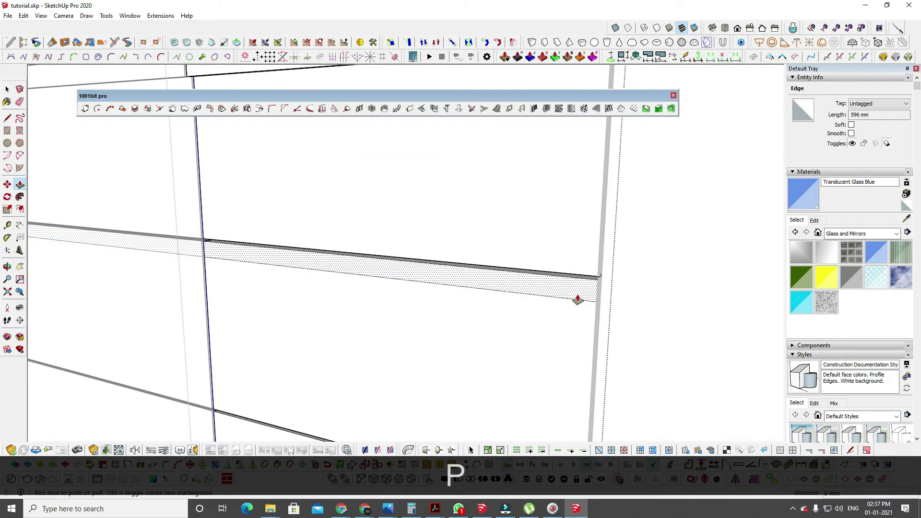
pyautogui.doubleClick(578, 297)
pyautogui.press('space')
# Copy the bottom drawer's upper front edge down its face and push the resulting strip back into the panel.
pyautogui.keyDown('shift'); pyautogui.moveTo(551, 384); pyautogui.dragTo(463, 264, button='middle'); pyautogui.keyUp('shift')
pyautogui.press('space')
pyautogui.doubleClick(451, 377)
pyautogui.keyDown('shift'); pyautogui.moveTo(451, 377); pyautogui.dragTo(434, 296, button='middle'); pyautogui.keyUp('shift')
pyautogui.click(473, 276)
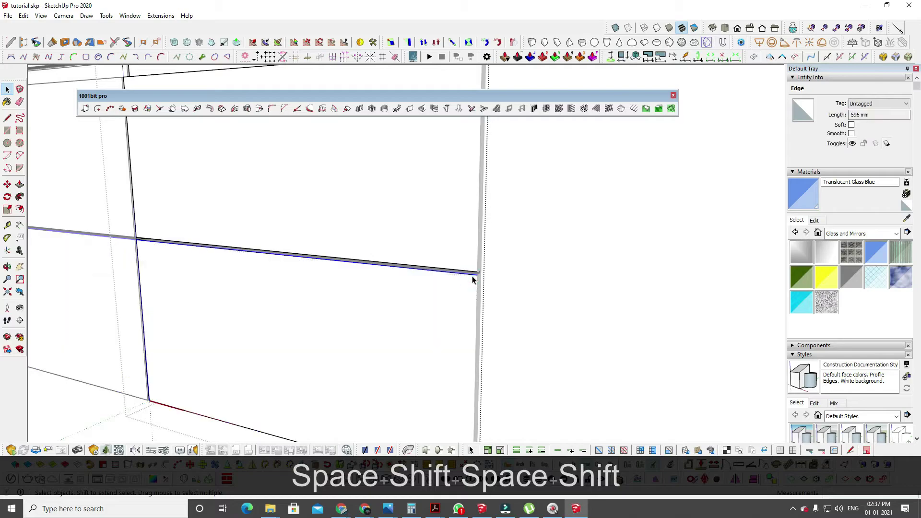
pyautogui.click(403, 286)
pyautogui.press('p')
pyautogui.scroll(-1, 382, 285)
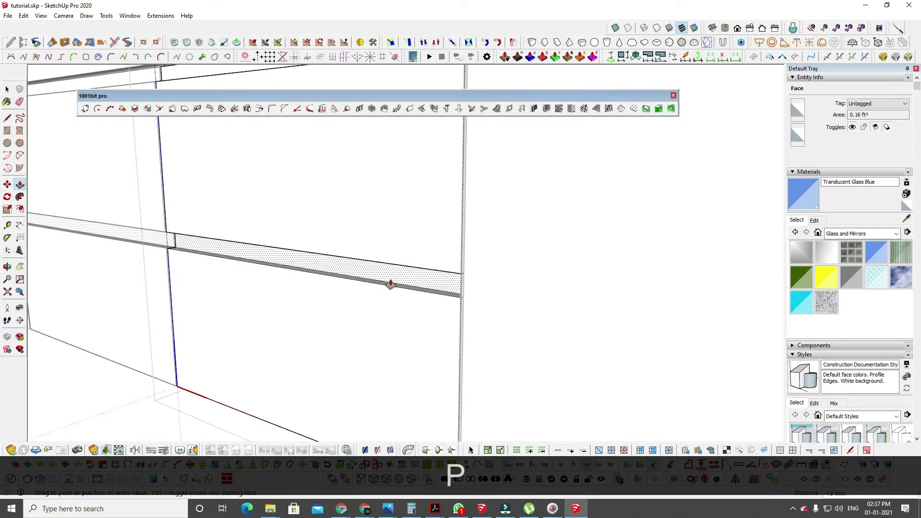
pyautogui.press('space')
pyautogui.press('Escape')
pyautogui.press('Escape')
# Inside the component, copy the top drawer's side face containing the handle profile.
pyautogui.scroll(-2, 390, 285)
pyautogui.keyDown('shift'); pyautogui.moveTo(390, 284); pyautogui.dragTo(360, 308, button='middle'); pyautogui.keyUp('shift')
pyautogui.keyDown('shift'); pyautogui.moveTo(365, 124); pyautogui.dragTo(275, 273, button='middle'); pyautogui.keyUp('shift')
pyautogui.press('Escape')
pyautogui.press('Escape')
pyautogui.doubleClick(259, 260)
pyautogui.tripleClick(260, 260)
pyautogui.hotkey('ctrl', 'c')
pyautogui.press('Escape')
pyautogui.press('Escape')
pyautogui.press('Escape')
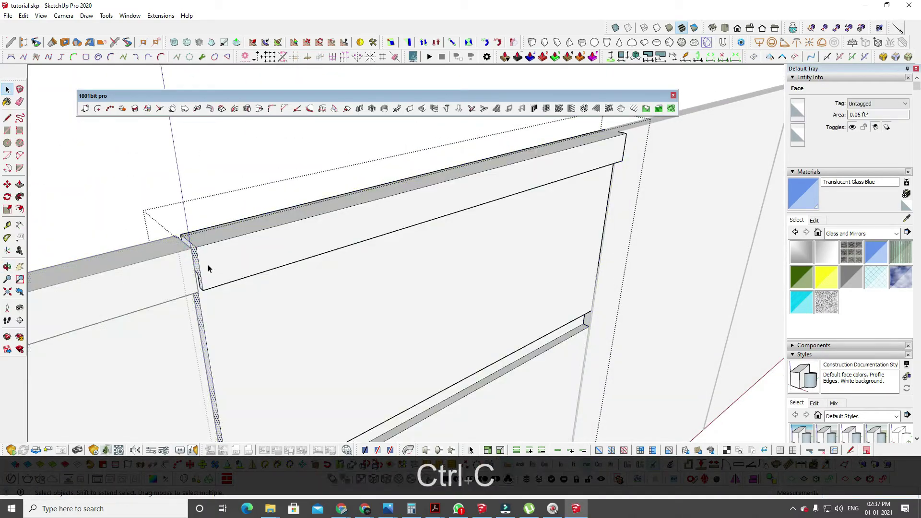
# Paste the copied side face with the handle profile beside the drawer panels inside the component.
pyautogui.keyDown('shift'); pyautogui.moveTo(269, 413); pyautogui.dragTo(389, 247, button='middle'); pyautogui.keyUp('shift')
pyautogui.doubleClick(413, 218)
pyautogui.tripleClick(413, 217)
pyautogui.press('g')
pyautogui.hotkey('ctrl', 'v')
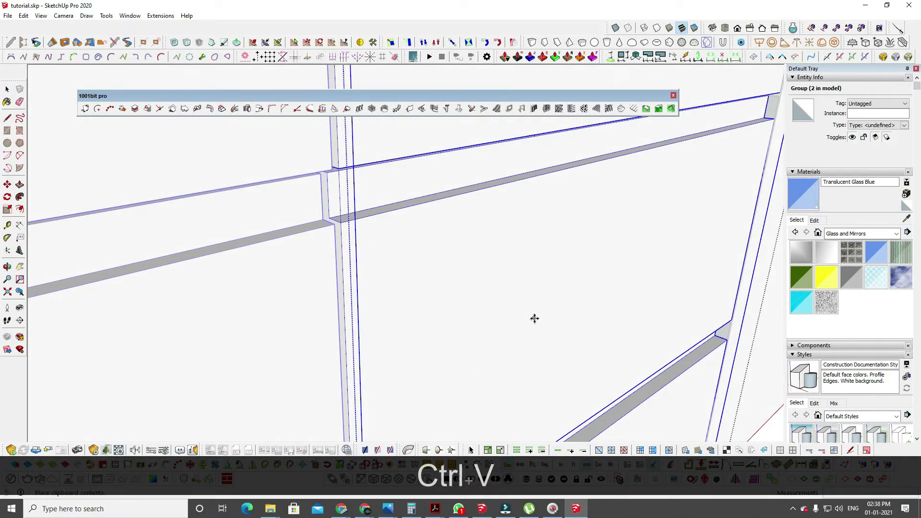
pyautogui.scroll(-5, 534, 318)
pyautogui.keyDown('shift'); pyautogui.moveTo(614, 372); pyautogui.dragTo(551, 305, button='middle'); pyautogui.keyUp('shift')
pyautogui.click(583, 388)
pyautogui.scroll(4, 595, 305)
# Split the handle profile from the pasted face with a line and delete the long panel section below it.
pyautogui.press('space')
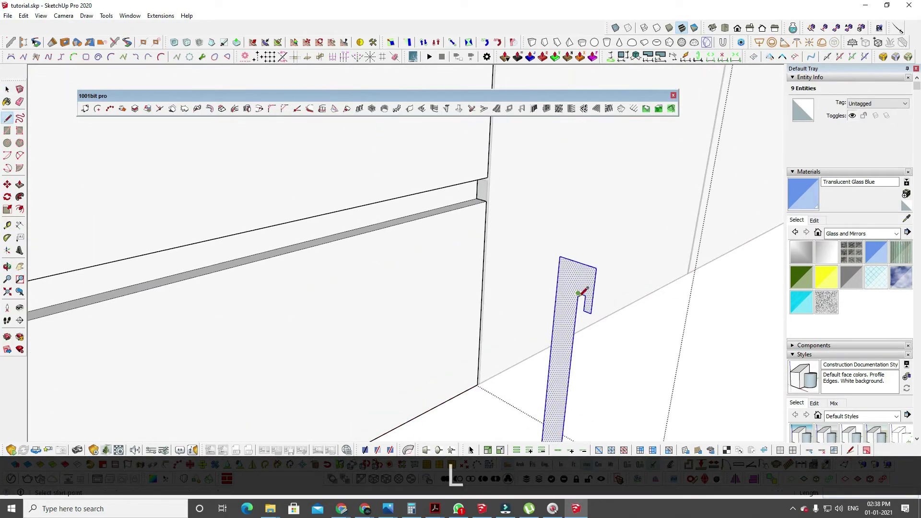
pyautogui.moveTo(579, 367); pyautogui.dragTo(543, 392)
pyautogui.scroll(-2, 544, 384)
pyautogui.keyDown('shift'); pyautogui.moveTo(578, 249); pyautogui.dragTo(581, 125, button='middle'); pyautogui.keyUp('shift')
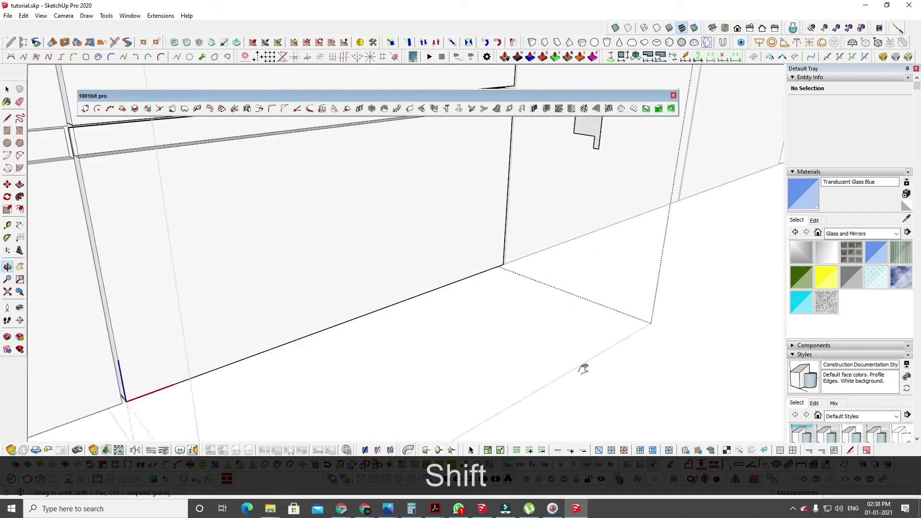
pyautogui.keyDown('shift'); pyautogui.moveTo(583, 368); pyautogui.dragTo(586, 467, button='middle'); pyautogui.keyUp('shift')
# Move the separated handle profile onto the end of the middle drawer's recessed strip.
pyautogui.press('space')
pyautogui.doubleClick(598, 282)
pyautogui.keyDown('shift'); pyautogui.moveTo(300, 244); pyautogui.dragTo(393, 283, button='middle'); pyautogui.keyUp('shift')
pyautogui.scroll(2, 373, 222)
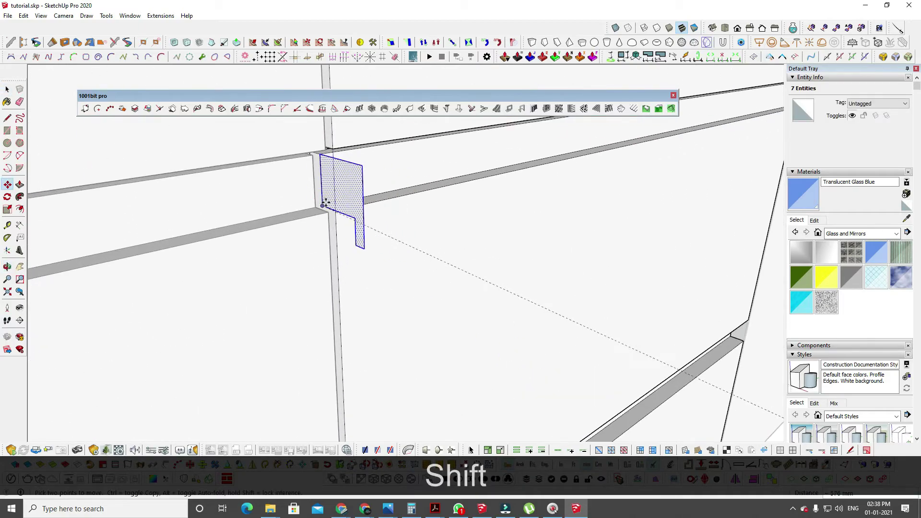
pyautogui.click(325, 202)
# Extrude the handle profile 596 mm along the middle drawer's full width.
pyautogui.keyDown('shift'); pyautogui.moveTo(423, 192); pyautogui.dragTo(315, 254, button='middle'); pyautogui.keyUp('shift')
pyautogui.press('p')
pyautogui.click(216, 257)
pyautogui.click(696, 237)
pyautogui.scroll(-2, 695, 236)
pyautogui.moveTo(575, 307); pyautogui.dragTo(413, 280, button='middle')
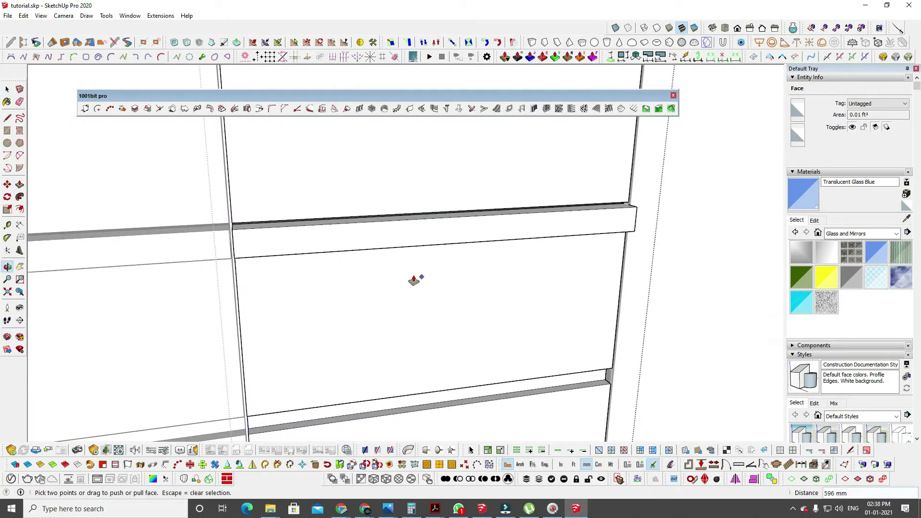
# Copy the middle drawer's handle down into the bottom drawer's recessed strip and close the component.
pyautogui.press('space')
pyautogui.tripleClick(480, 223)
pyautogui.keyDown('shift'); pyautogui.moveTo(561, 254); pyautogui.dragTo(626, 163, button='middle'); pyautogui.keyUp('shift')
pyautogui.press('m')
pyautogui.keyDown('shift'); pyautogui.moveTo(428, 163); pyautogui.dragTo(342, 212, button='middle'); pyautogui.keyUp('shift')
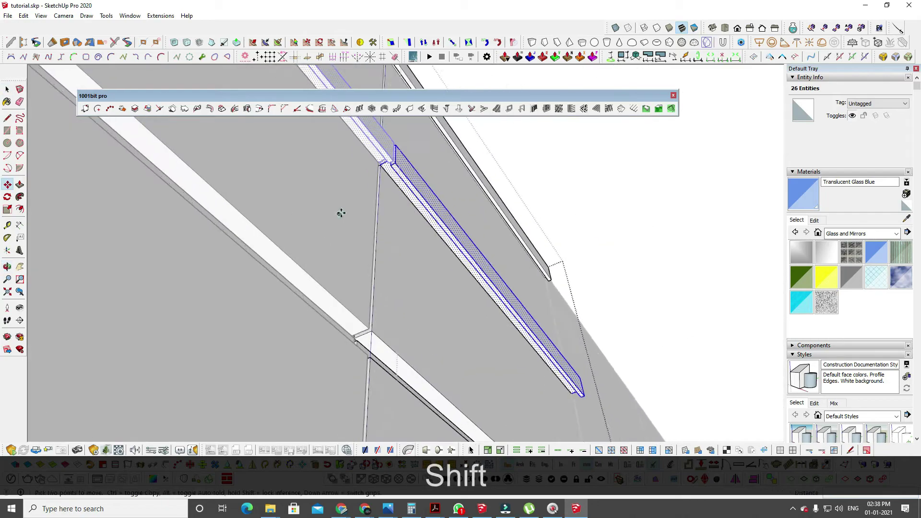
pyautogui.scroll(2, 343, 211)
pyautogui.press('ctrl')
pyautogui.click(387, 145)
pyautogui.keyDown('shift'); pyautogui.moveTo(377, 240); pyautogui.dragTo(370, 164, button='middle'); pyautogui.keyUp('shift')
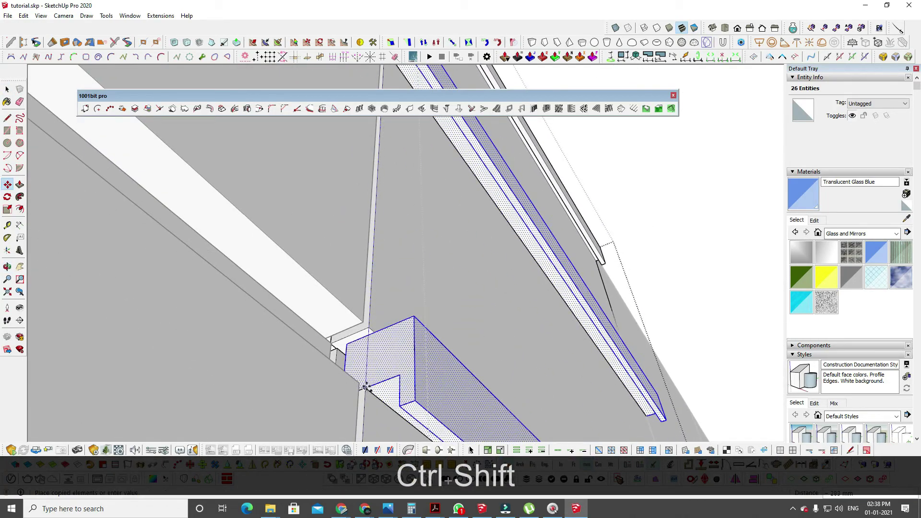
pyautogui.moveTo(366, 386); pyautogui.dragTo(408, 369, button='middle')
pyautogui.click(405, 251)
pyautogui.moveTo(431, 258); pyautogui.dragTo(416, 129, button='middle')
pyautogui.moveTo(409, 413); pyautogui.dragTo(454, 301, button='middle')
pyautogui.press('space')
pyautogui.press('Escape')
pyautogui.press('Escape')
# Examine the drawer handles and the whole run of cabinet fronts from both ends and from the front.
pyautogui.scroll(-5, 462, 274)
pyautogui.scroll(-3, 454, 301)
pyautogui.scroll(-1, 528, 224)
pyautogui.keyDown('shift'); pyautogui.moveTo(528, 224); pyautogui.dragTo(315, 222, button='middle'); pyautogui.keyUp('shift')
pyautogui.scroll(-2, 481, 268)
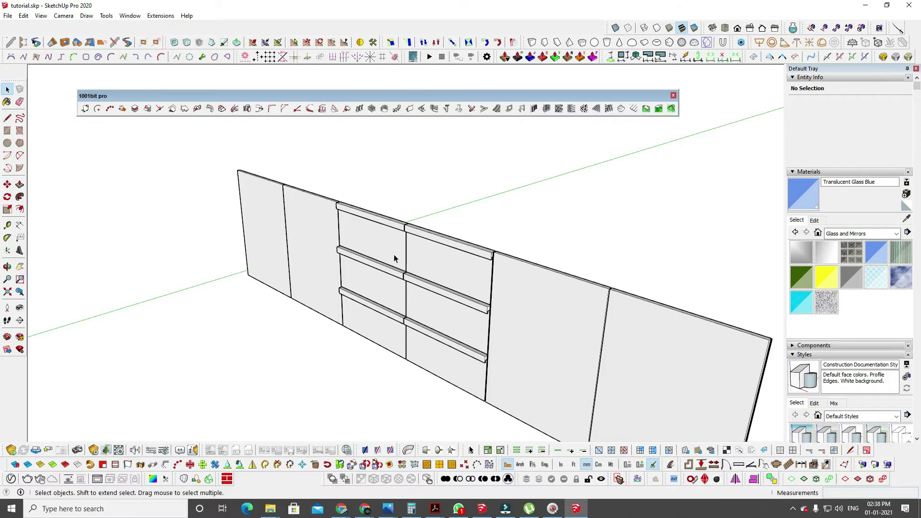
pyautogui.moveTo(394, 257); pyautogui.dragTo(837, 275, button='middle')
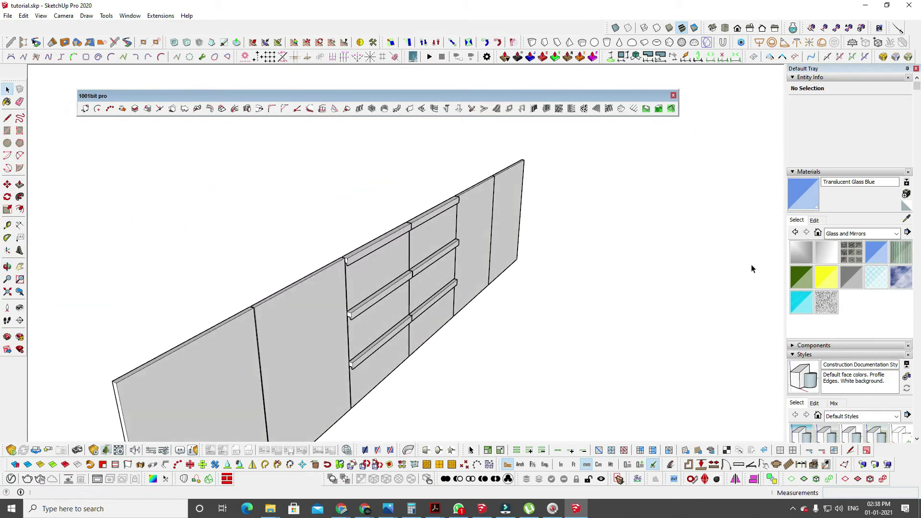
pyautogui.scroll(3, 461, 254)
pyautogui.moveTo(360, 231); pyautogui.dragTo(402, 239, button='middle')
pyautogui.moveTo(546, 260); pyautogui.dragTo(464, 352, button='middle')
pyautogui.press('space')
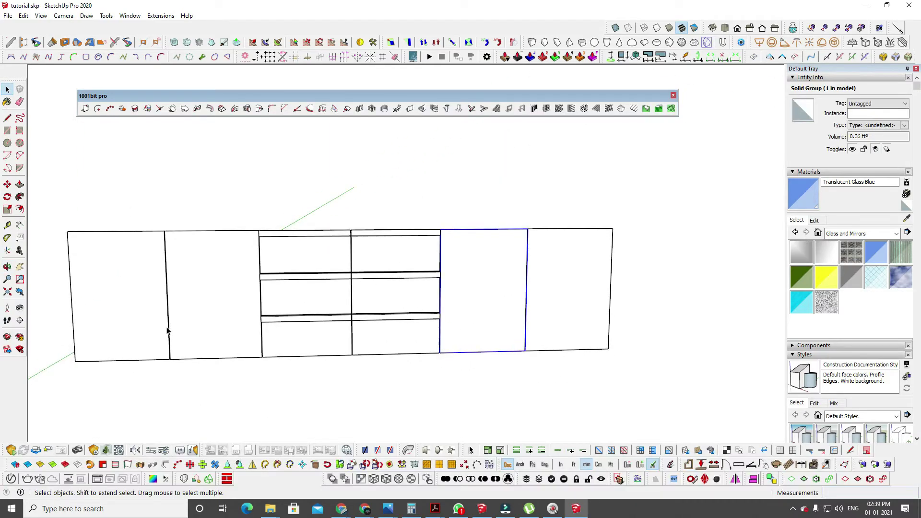
# Check the base cabinet layout in the reference image Kitchen 001.jpg in Photos, then return to SketchUp.
pyautogui.moveTo(388, 509)
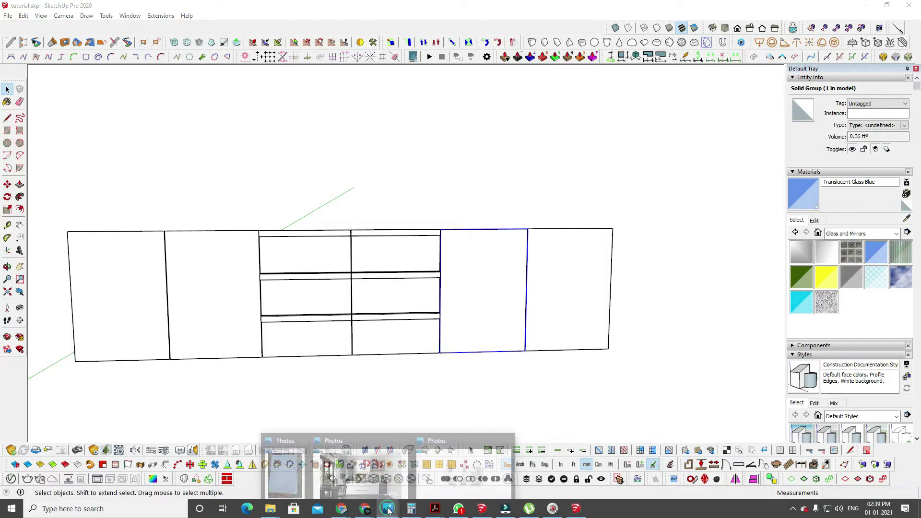
pyautogui.click(379, 473)
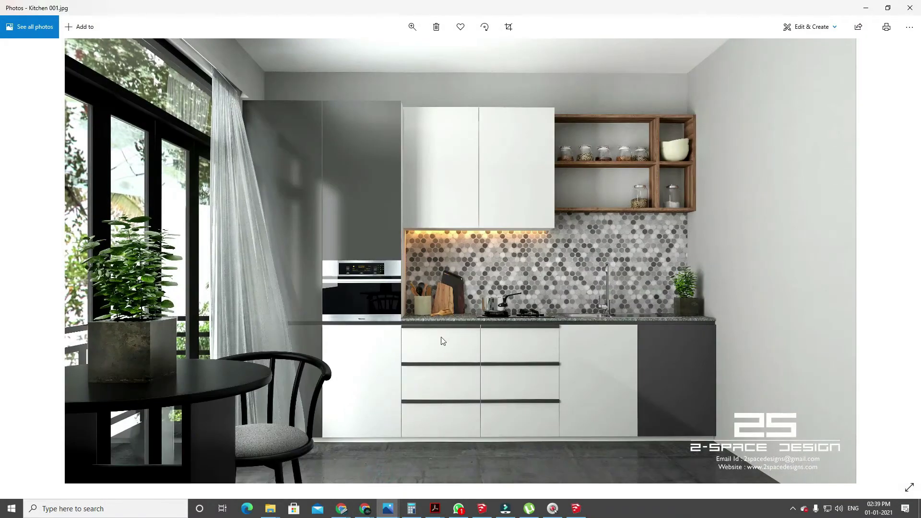
pyautogui.click(865, 10)
# Select all the cabinet fronts, end their isolation to bring back the room, and clear the selection.
pyautogui.moveTo(333, 340); pyautogui.dragTo(357, 347, button='middle')
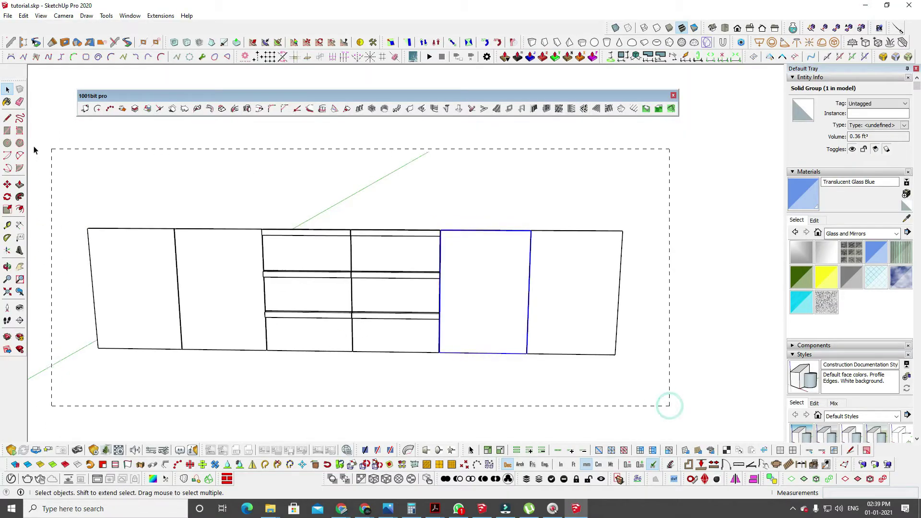
pyautogui.moveTo(33, 150); pyautogui.dragTo(35, 150)
pyautogui.click(601, 480)
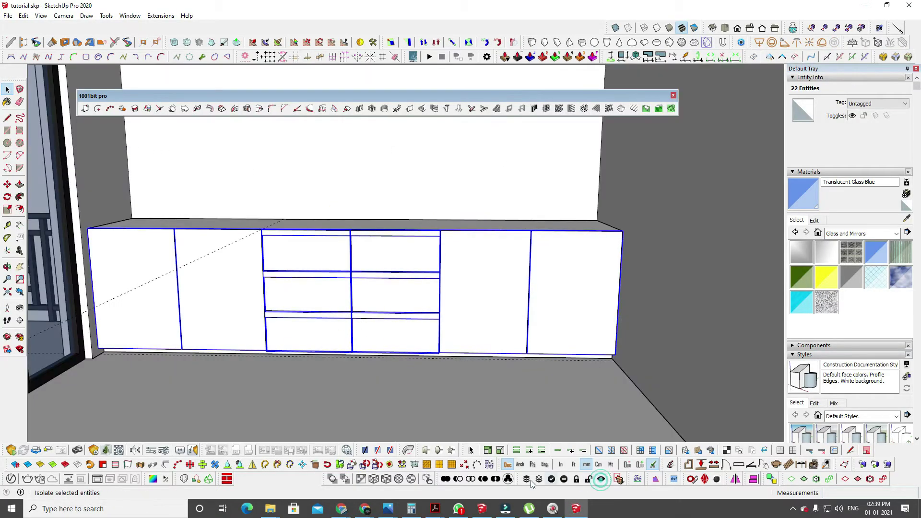
pyautogui.moveTo(420, 312); pyautogui.dragTo(425, 437, button='middle')
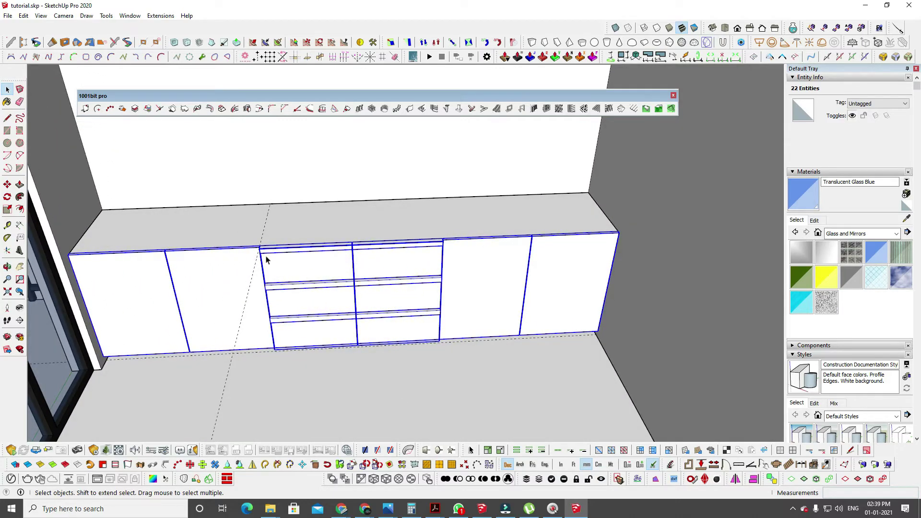
pyautogui.click(324, 390)
# Check the countertop in the reference image Kitchen 001.jpg in Photos, then return to SketchUp.
pyautogui.scroll(3, 298, 191)
pyautogui.moveTo(255, 227)
pyautogui.mouseDown(button='middle')
pyautogui.moveTo(247, 233)
pyautogui.moveTo(258, 231)
pyautogui.mouseUp(button='middle')
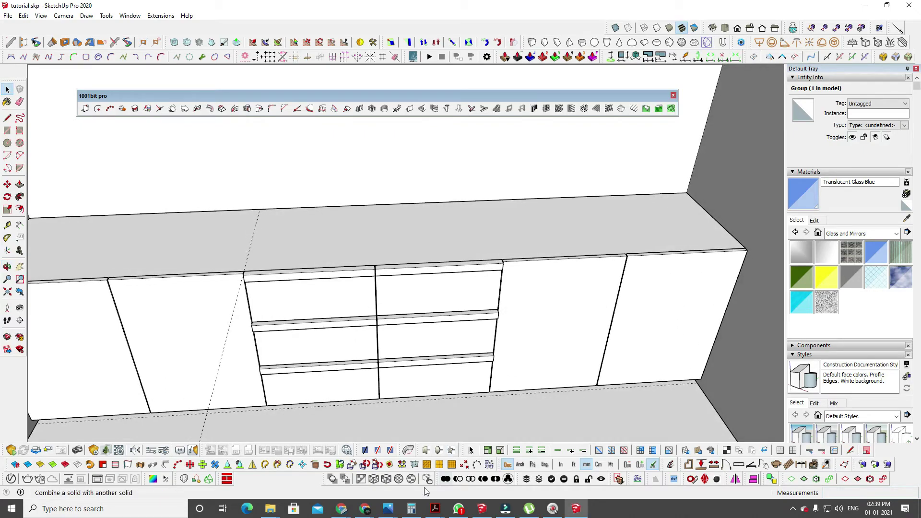
pyautogui.click(389, 510)
pyautogui.click(374, 461)
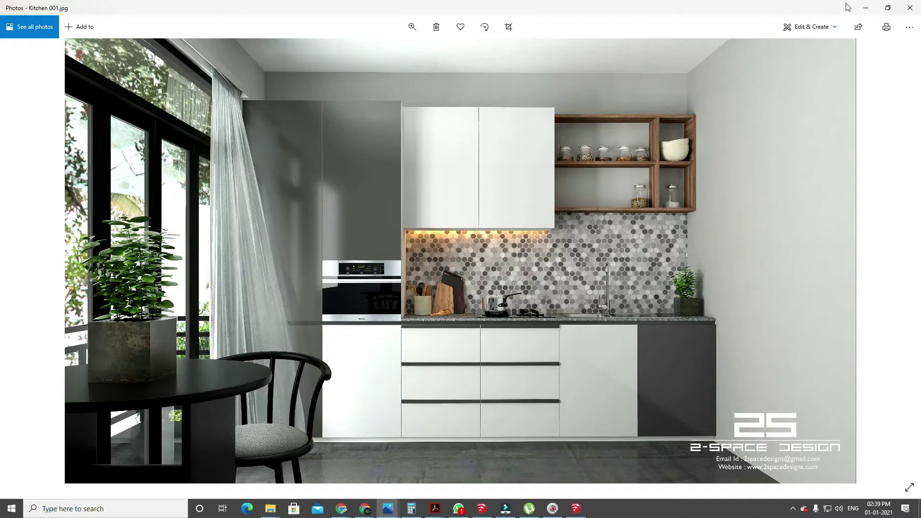
pyautogui.click(871, 6)
# Copy the base cabinet carcass's top face and paste it in place outside its group.
pyautogui.moveTo(210, 298); pyautogui.dragTo(212, 307, button='middle')
pyautogui.keyDown('shift'); pyautogui.moveTo(298, 221); pyautogui.dragTo(369, 224, button='middle'); pyautogui.keyUp('shift')
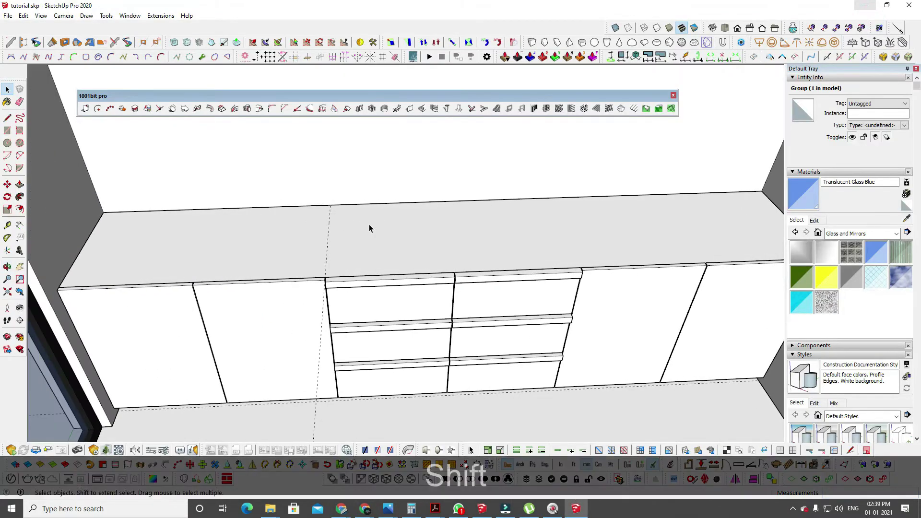
pyautogui.doubleClick(371, 232)
pyautogui.click(362, 232)
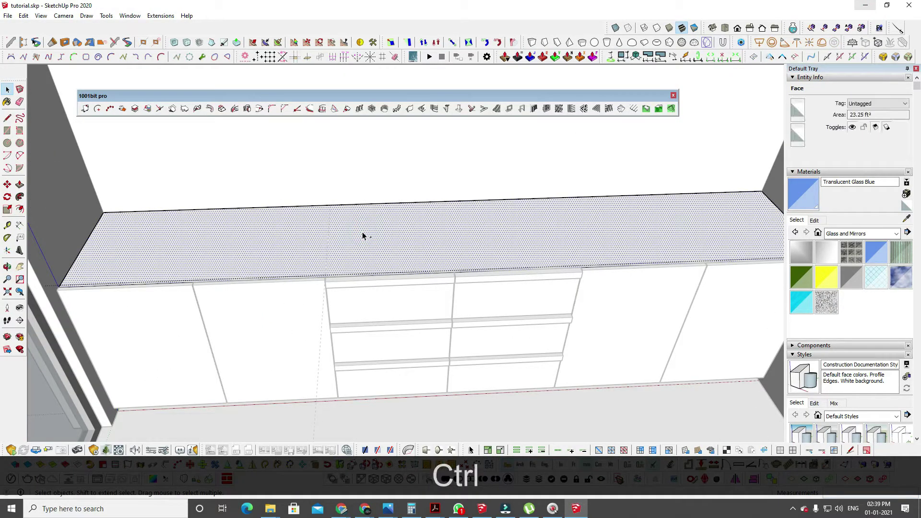
pyautogui.press('Escape')
pyautogui.press('Escape')
pyautogui.press('Escape')
pyautogui.press('Escape')
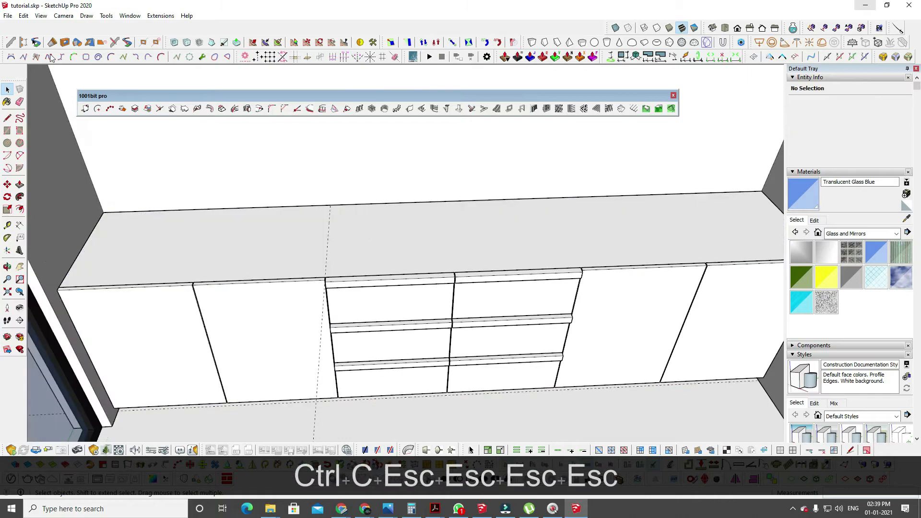
pyautogui.click(23, 15)
pyautogui.click(42, 82)
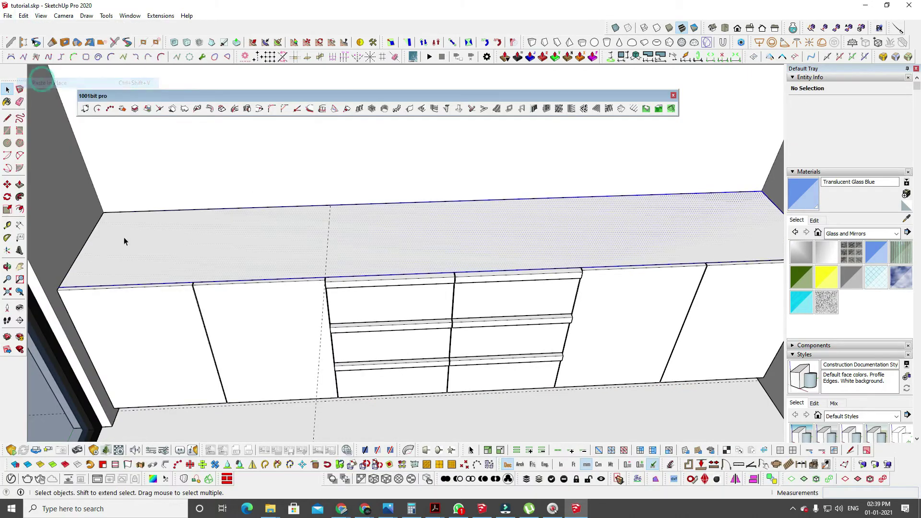
# Extrude the pasted top face 25 mm upward into a countertop slab and make it a group.
pyautogui.moveTo(123, 241); pyautogui.dragTo(92, 184, button='middle')
pyautogui.press('p')
pyautogui.click(107, 238)
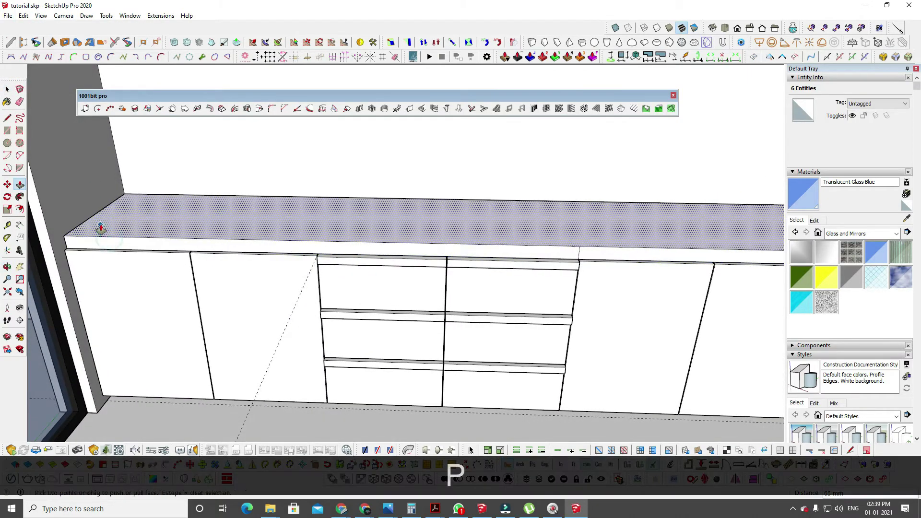
pyautogui.click(99, 225)
pyautogui.write('25')
pyautogui.press('Return')
pyautogui.press('space')
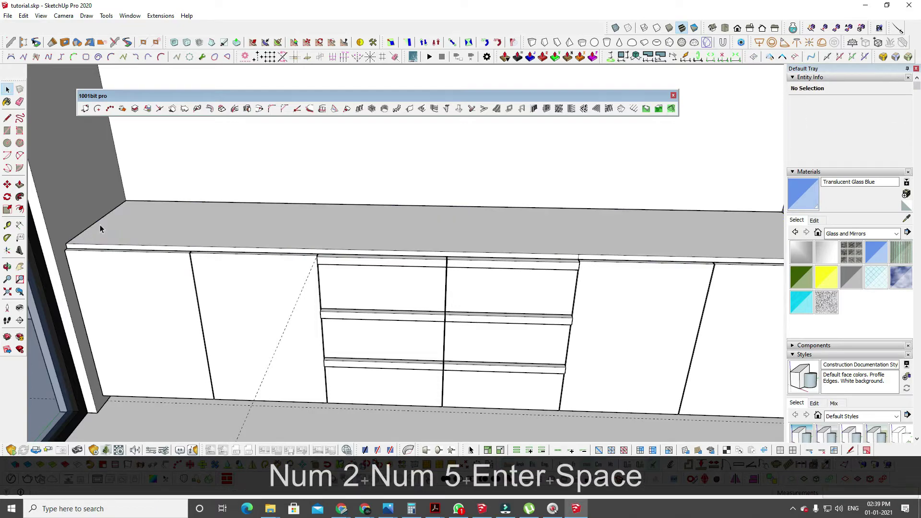
pyautogui.tripleClick(99, 225)
pyautogui.press('g')
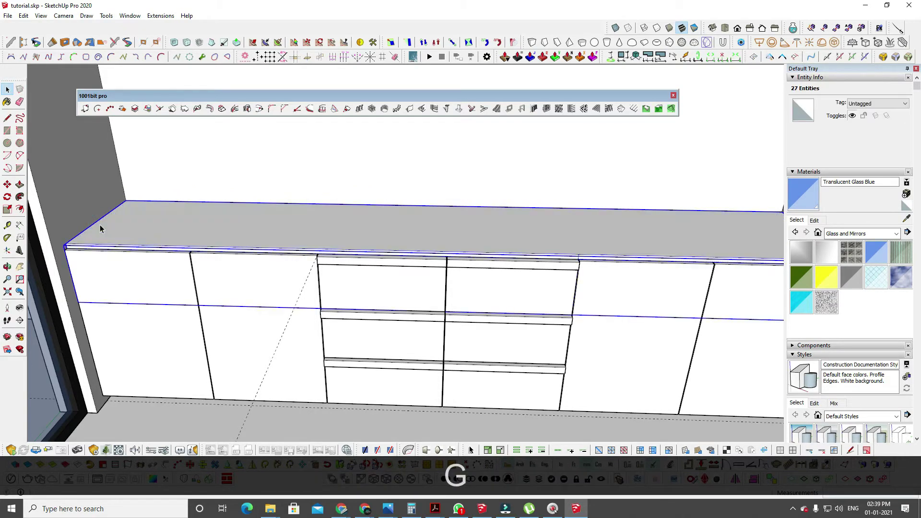
# Copy the top face of the 25 mm slab and paste it in place outside the slab's group.
pyautogui.doubleClick(304, 234)
pyautogui.click(331, 232)
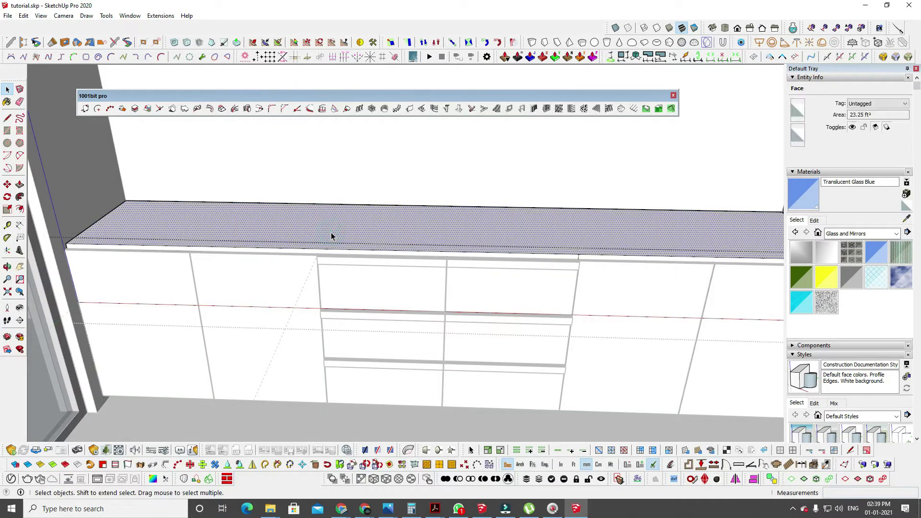
pyautogui.press('ctrl')
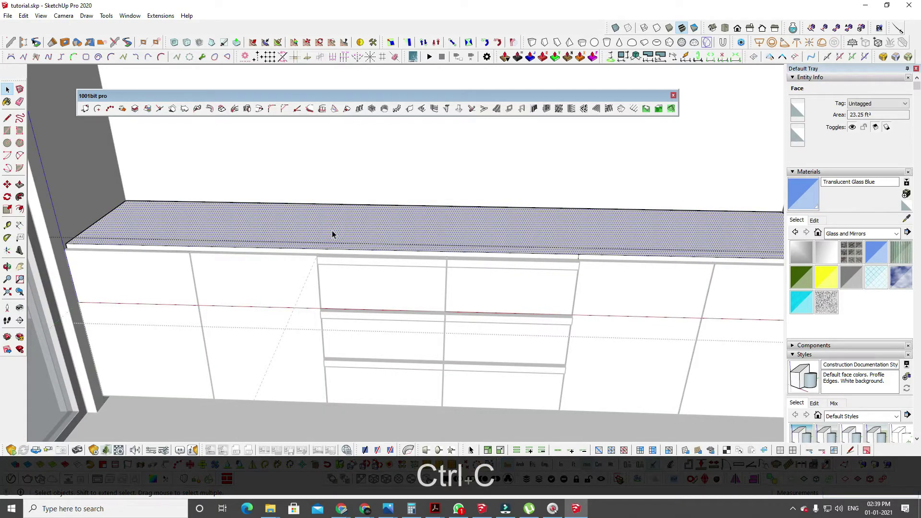
pyautogui.press('Escape')
pyautogui.press('Escape')
pyautogui.press('Escape')
pyautogui.press('Escape')
pyautogui.hotkey('ctrl', 'shift', 'v')
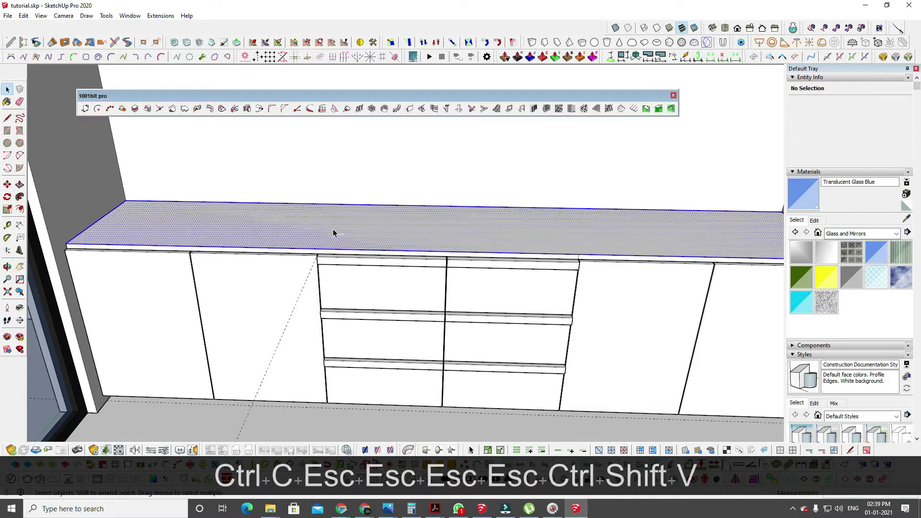
pyautogui.click(20, 17)
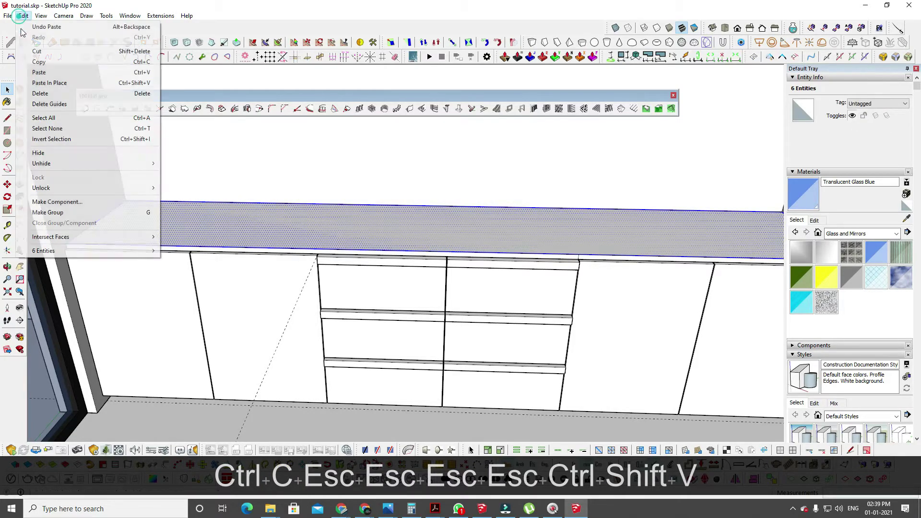
pyautogui.press('Escape')
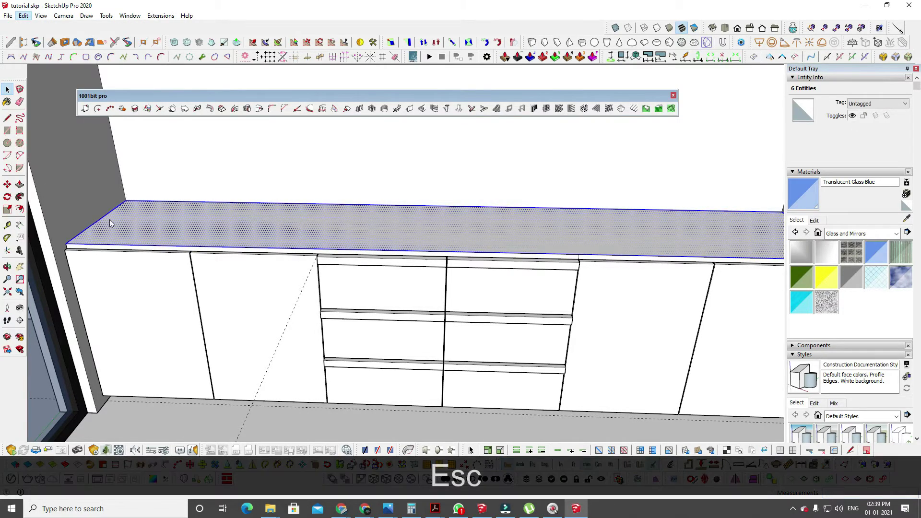
# Copy the pasted face's left side edge to the drawers' left end and delete the front edge above the two left doors.
pyautogui.click(98, 223)
pyautogui.press('m')
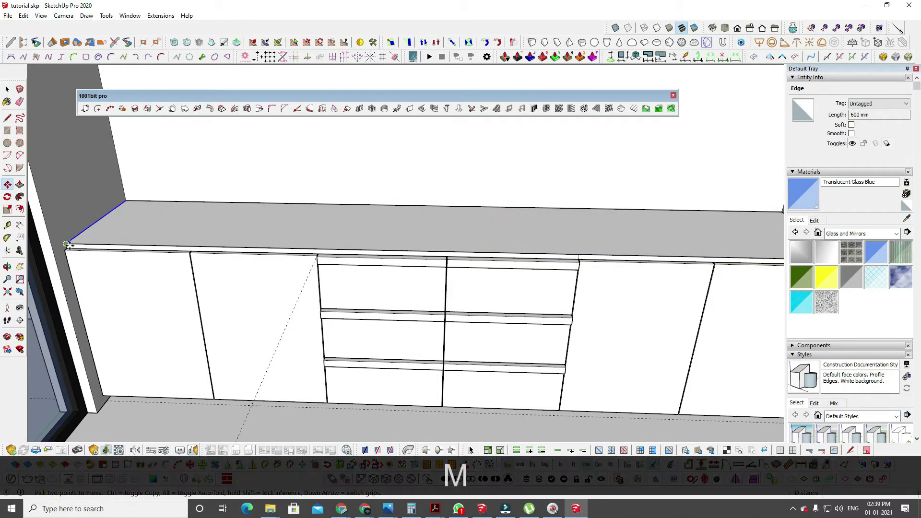
pyautogui.click(67, 244)
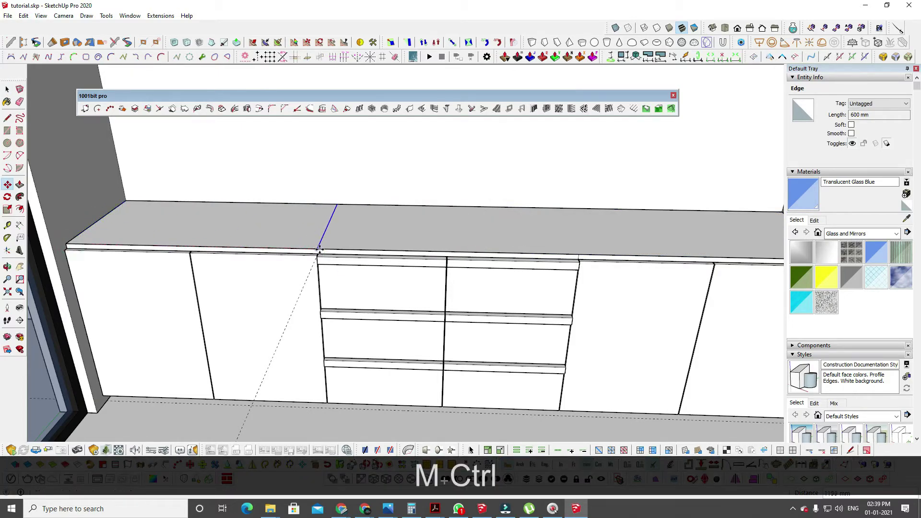
pyautogui.click(319, 249)
pyautogui.press('space')
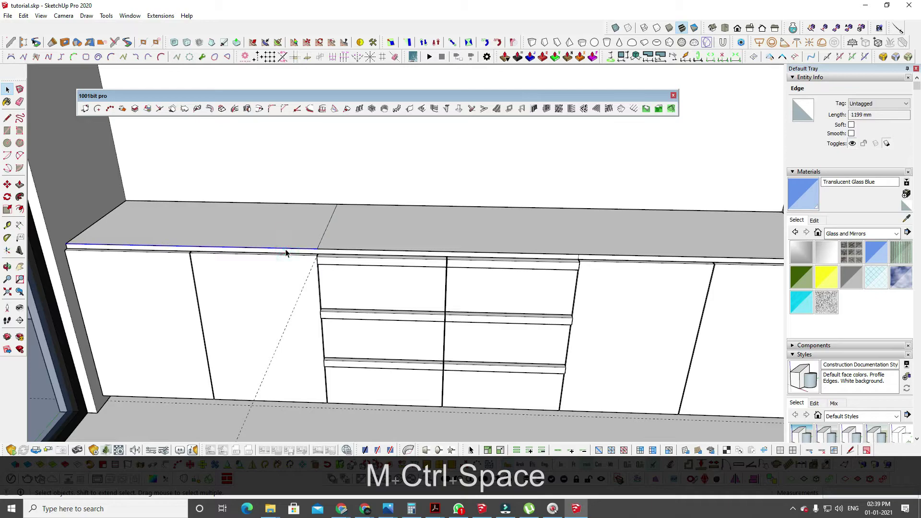
pyautogui.press('Delete')
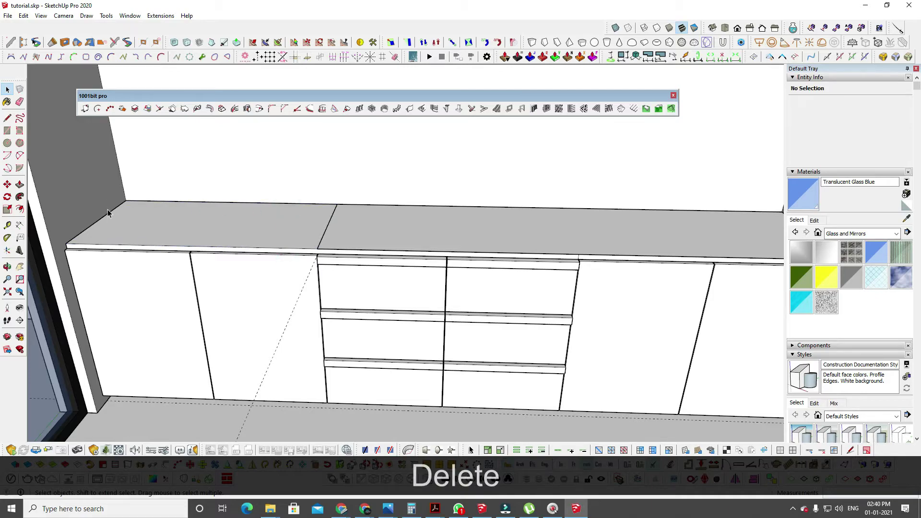
# Extrude the remaining face above the drawers and right-hand doors 25 mm upward.
pyautogui.moveTo(295, 280); pyautogui.dragTo(397, 248, button='middle')
pyautogui.keyDown('shift'); pyautogui.click(398, 247); pyautogui.keyUp('shift')
pyautogui.write('p')
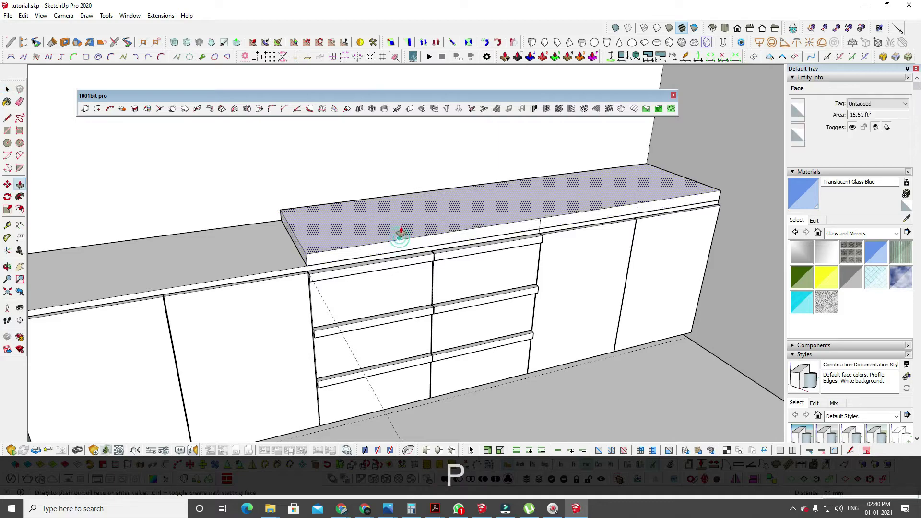
pyautogui.write('25')
pyautogui.press('Return')
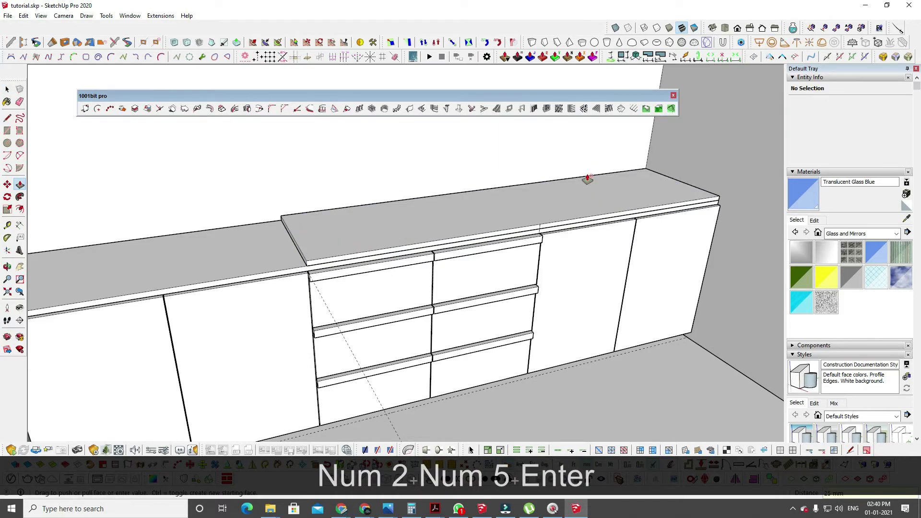
pyautogui.moveTo(586, 179); pyautogui.dragTo(691, 162, button='middle')
pyautogui.press('p')
pyautogui.click(589, 212)
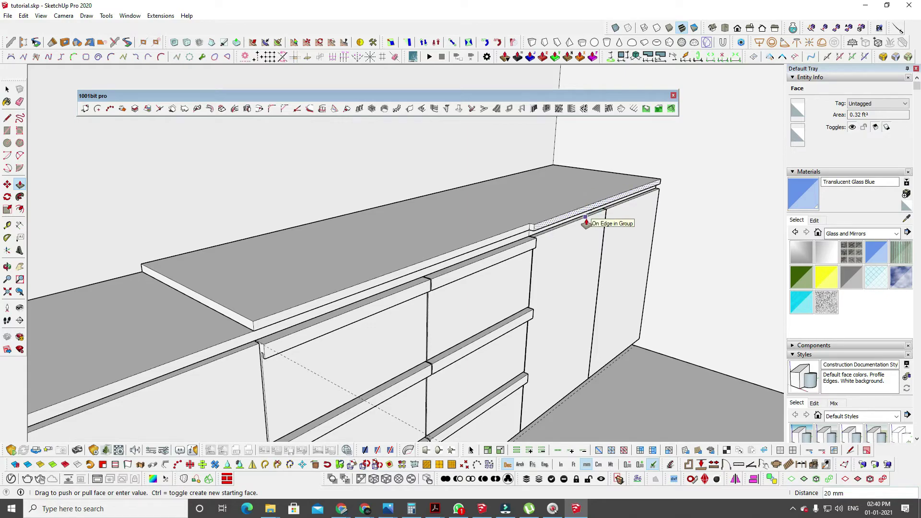
pyautogui.hotkey('ctrl', 'z')
# Erase the dividing edge on the upper slab's front and extrude the whole front face 20 mm outward.
pyautogui.scroll(3, 534, 225)
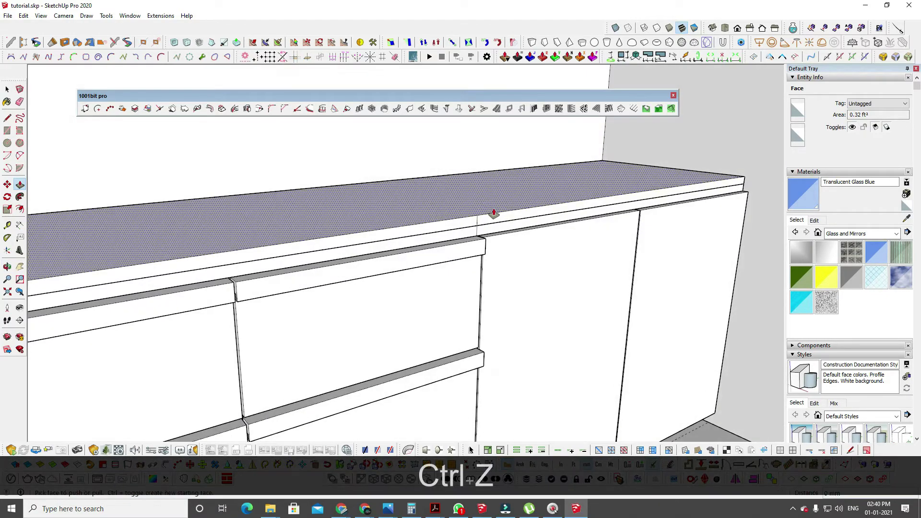
pyautogui.press('e')
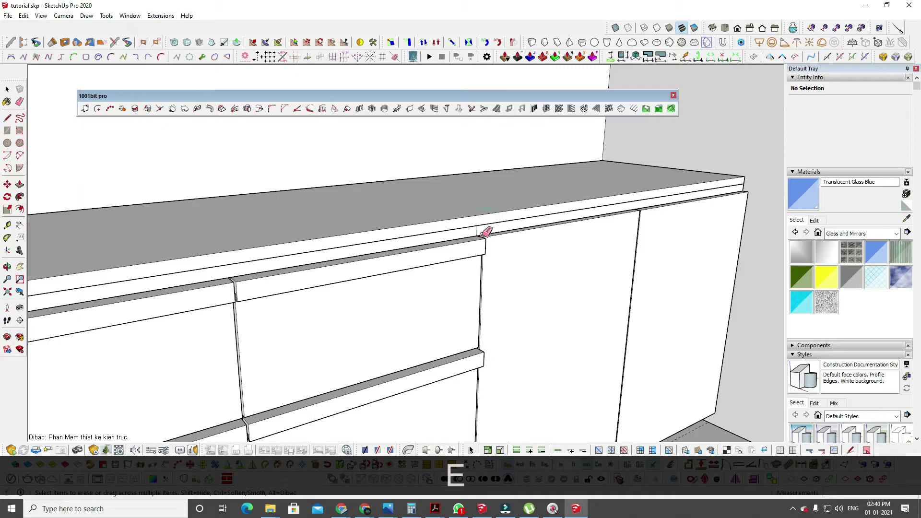
pyautogui.scroll(-2, 521, 224)
pyautogui.press('p')
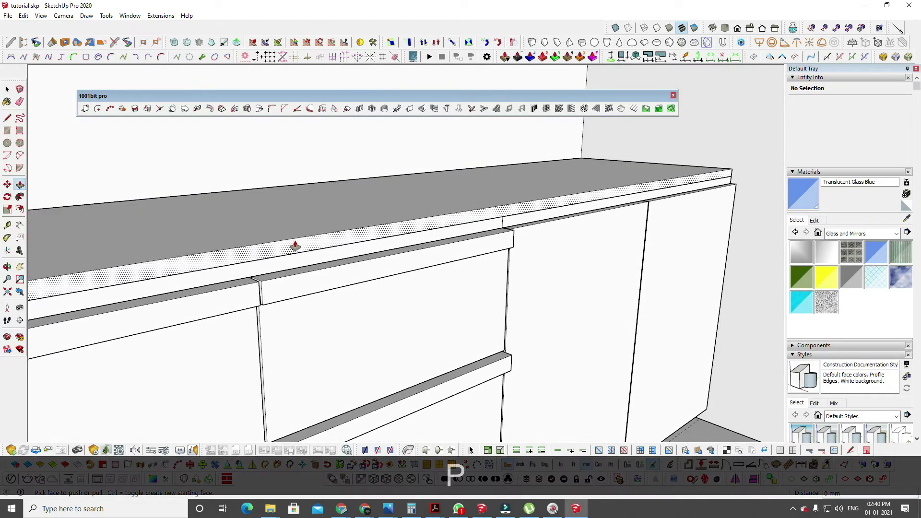
pyautogui.click(295, 242)
pyautogui.click(526, 403)
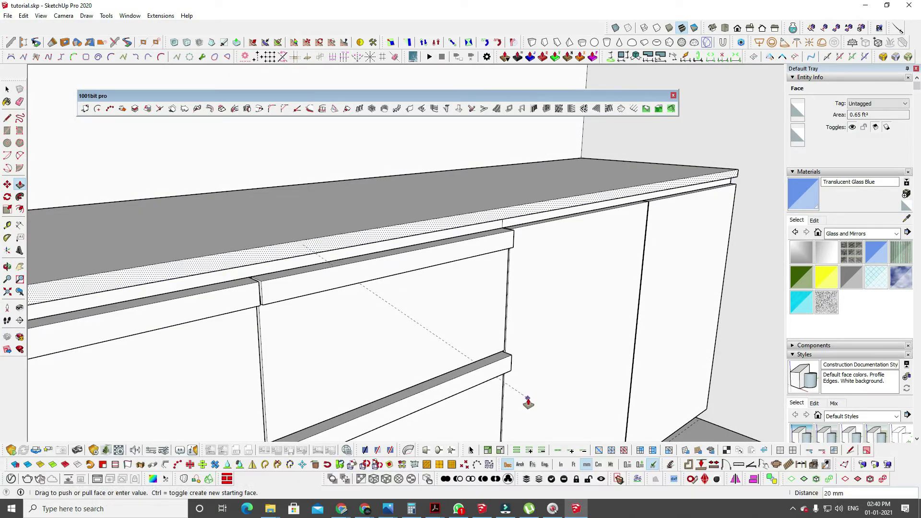
# Round the upper slab's top front edge by drawing an arc across its left-end corner and pushing the corner piece through the full length.
pyautogui.moveTo(432, 181)
pyautogui.mouseDown(button='middle')
pyautogui.moveTo(520, 218)
pyautogui.moveTo(538, 244)
pyautogui.moveTo(423, 250)
pyautogui.moveTo(421, 298)
pyautogui.moveTo(445, 273)
pyautogui.mouseUp(button='middle')
pyautogui.press('space')
pyautogui.click(527, 244)
pyautogui.press('a')
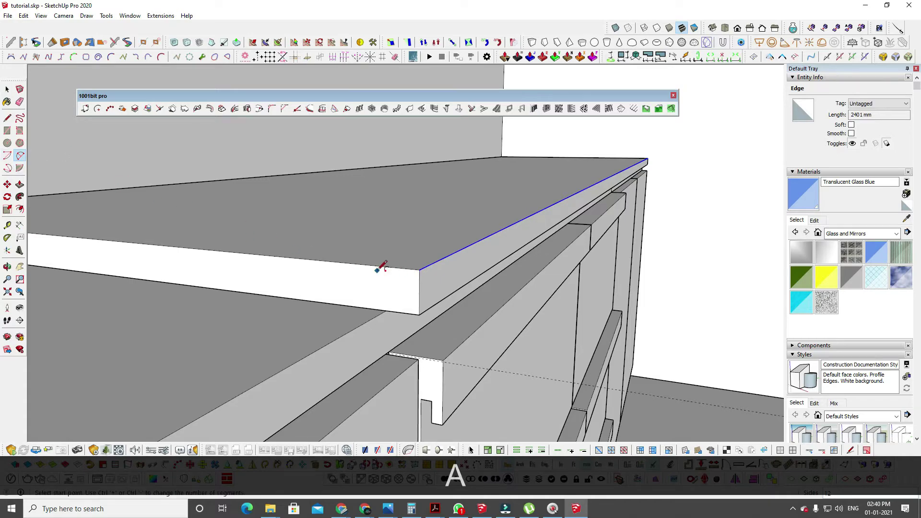
pyautogui.click(395, 269)
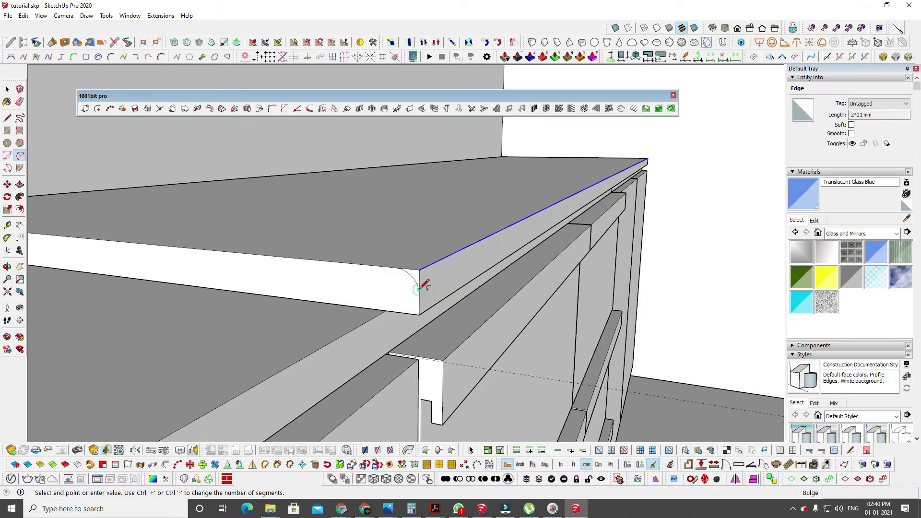
pyautogui.click(419, 294)
pyautogui.press('p')
pyautogui.click(415, 277)
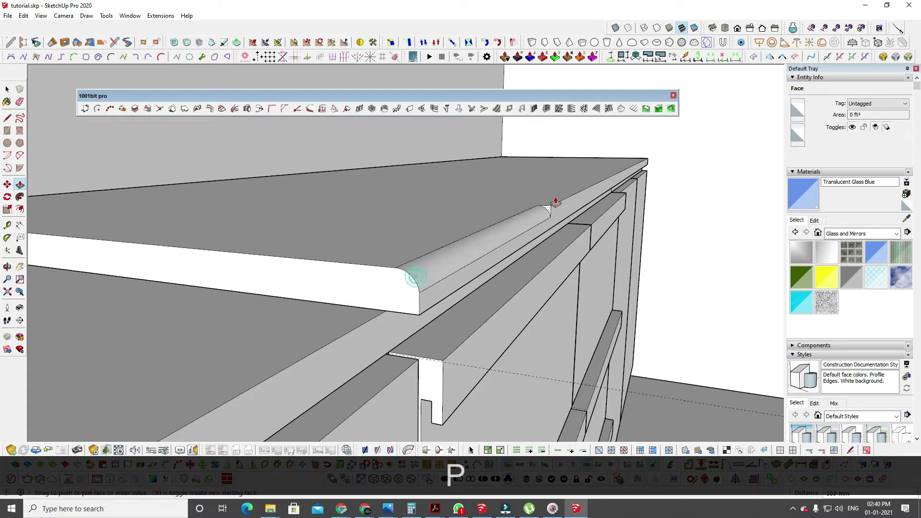
pyautogui.click(651, 170)
# Select all the geometry of the rounded upper slab and make it a group.
pyautogui.press('space')
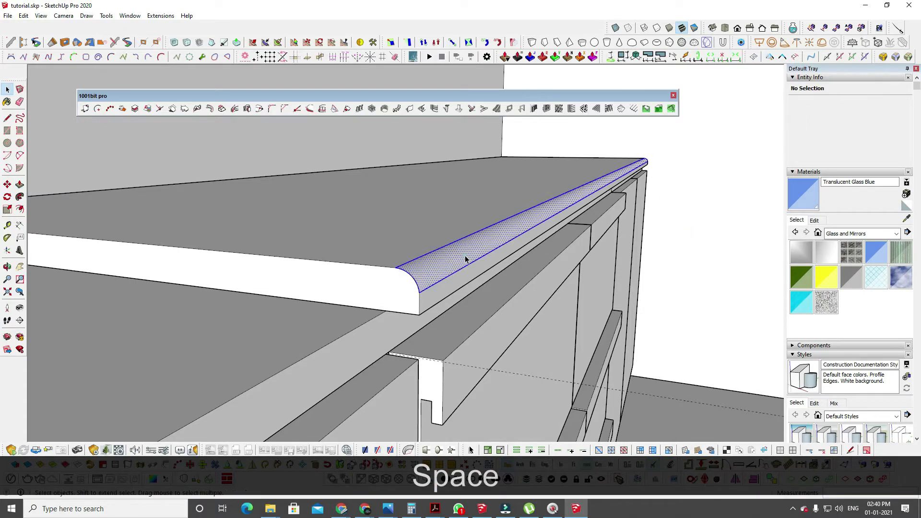
pyautogui.tripleClick(464, 259)
pyautogui.tripleClick(464, 259)
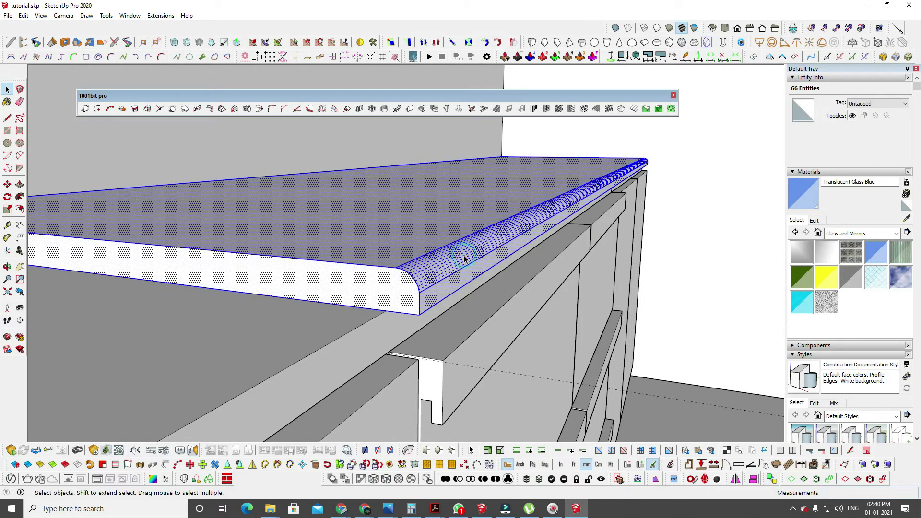
pyautogui.press('g')
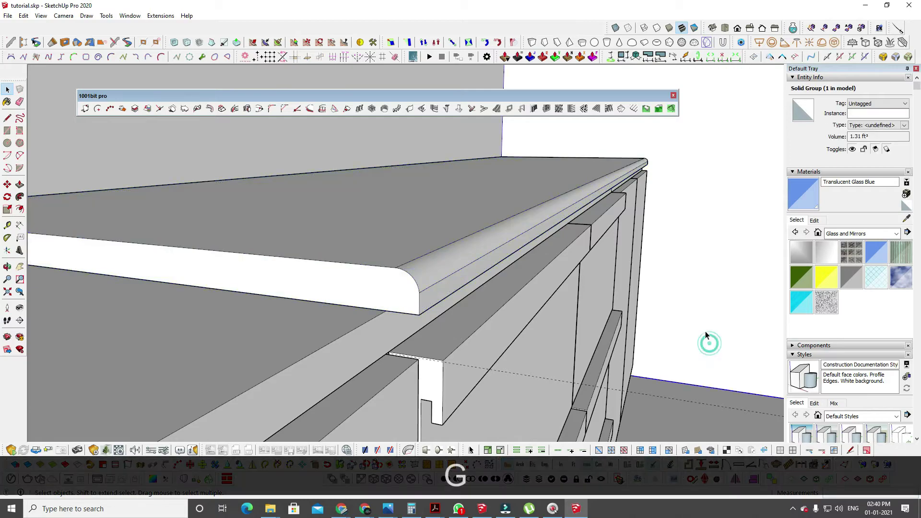
# Examine the reference photo Kitchen 001.jpg for the tall unit and upper cabinets beside the countertop, and return to the model.
pyautogui.moveTo(710, 339); pyautogui.dragTo(571, 272, button='middle')
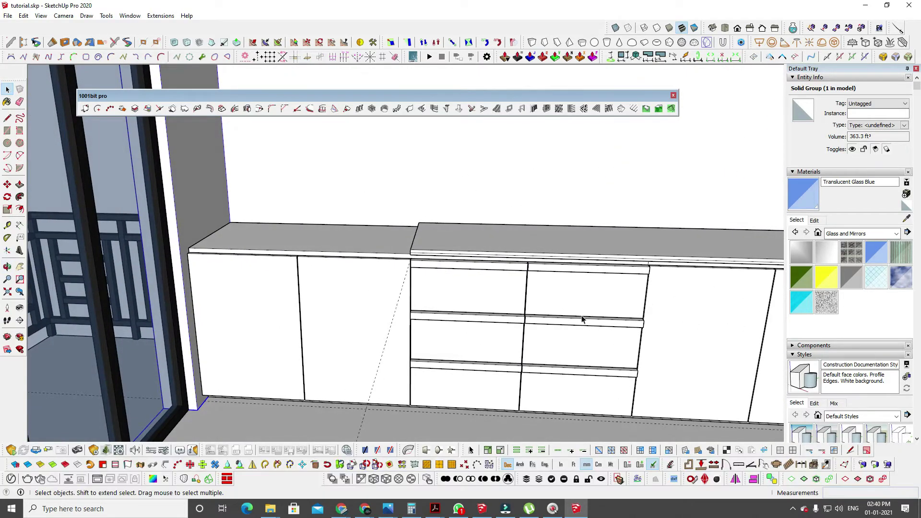
pyautogui.moveTo(494, 251); pyautogui.dragTo(447, 288, button='middle')
pyautogui.keyDown('shift'); pyautogui.moveTo(442, 247); pyautogui.dragTo(445, 268, button='middle'); pyautogui.keyUp('shift')
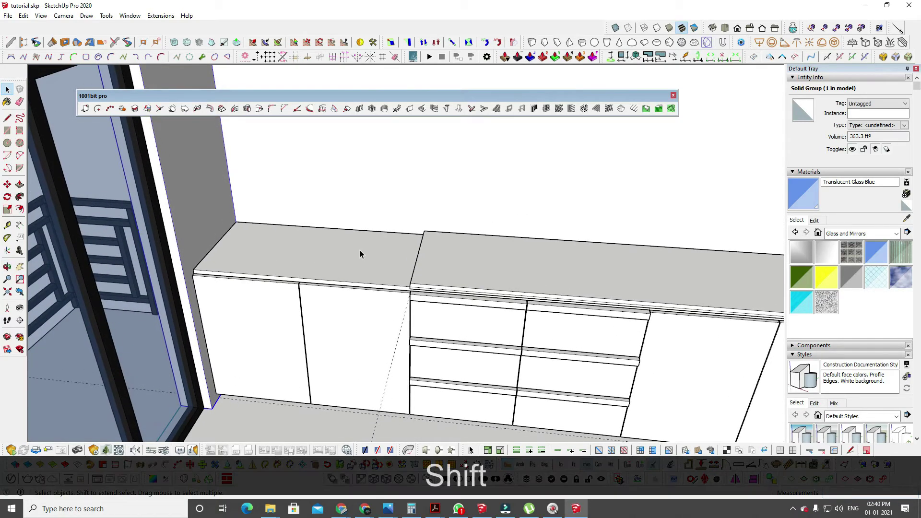
pyautogui.moveTo(400, 510)
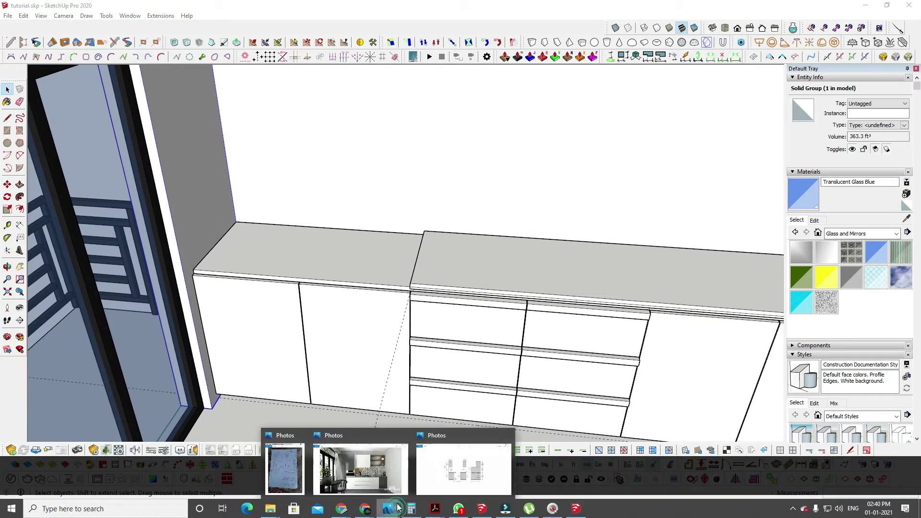
pyautogui.click(377, 453)
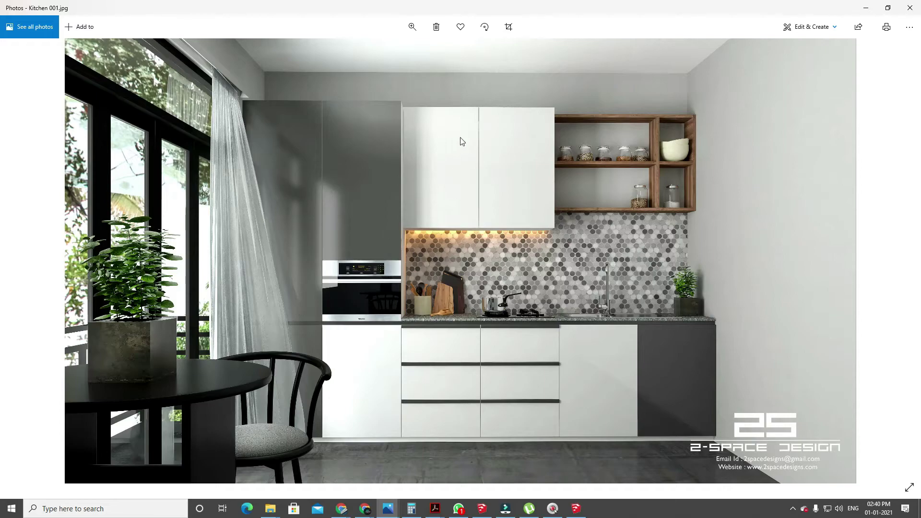
pyautogui.click(863, 8)
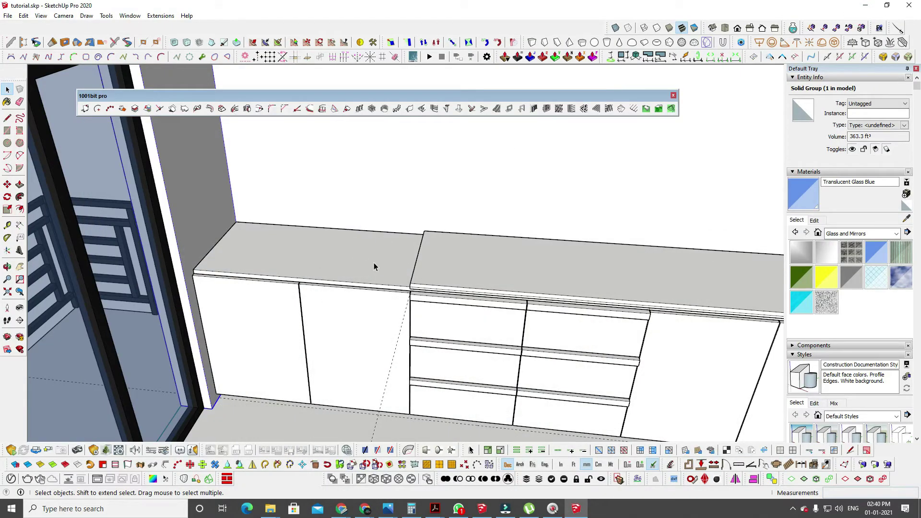
# Open the lower slab's group and copy its left top edge to the drawers' left end, dividing the top face above the left doors.
pyautogui.click(373, 263)
pyautogui.doubleClick(340, 263)
pyautogui.click(315, 261)
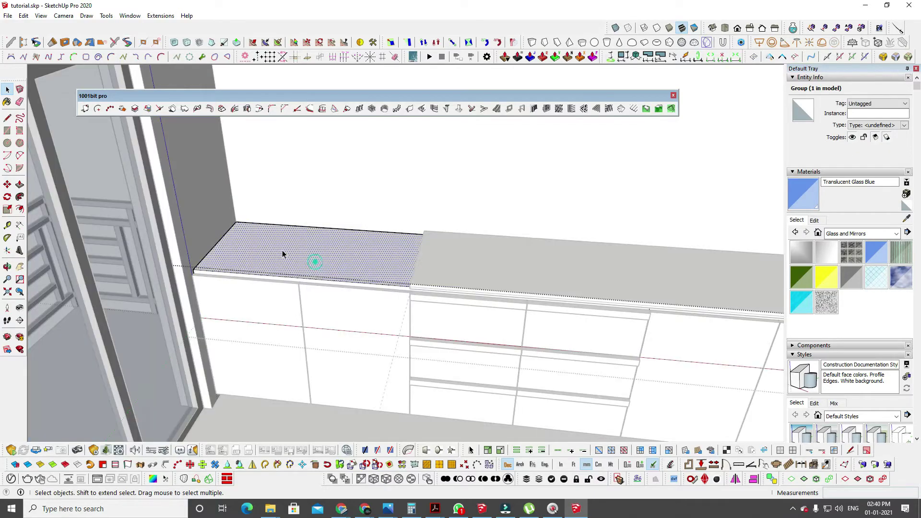
pyautogui.moveTo(283, 254); pyautogui.dragTo(305, 222, button='middle')
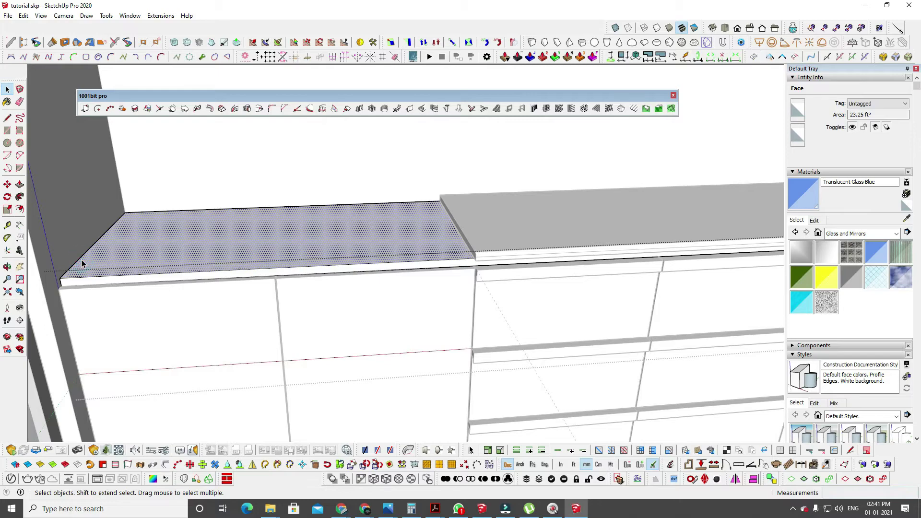
pyautogui.press('m')
pyautogui.press('ctrl')
pyautogui.click(60, 279)
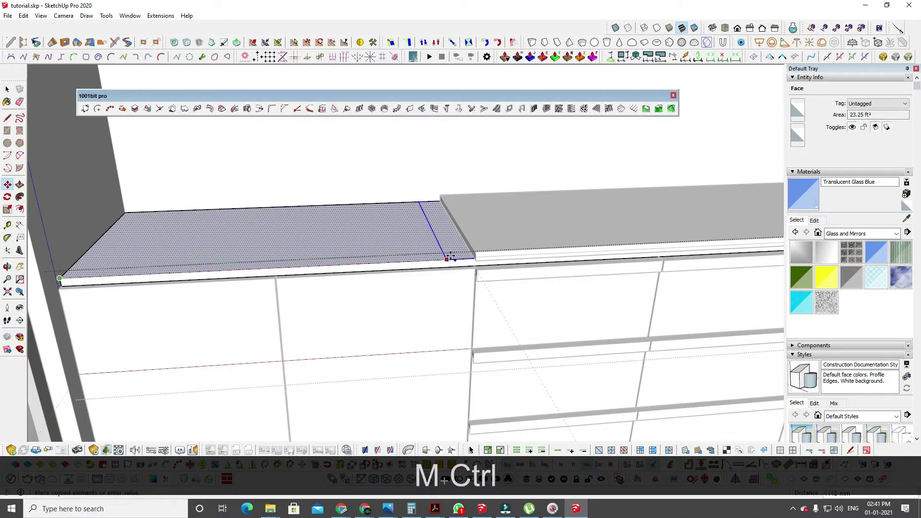
pyautogui.click(474, 258)
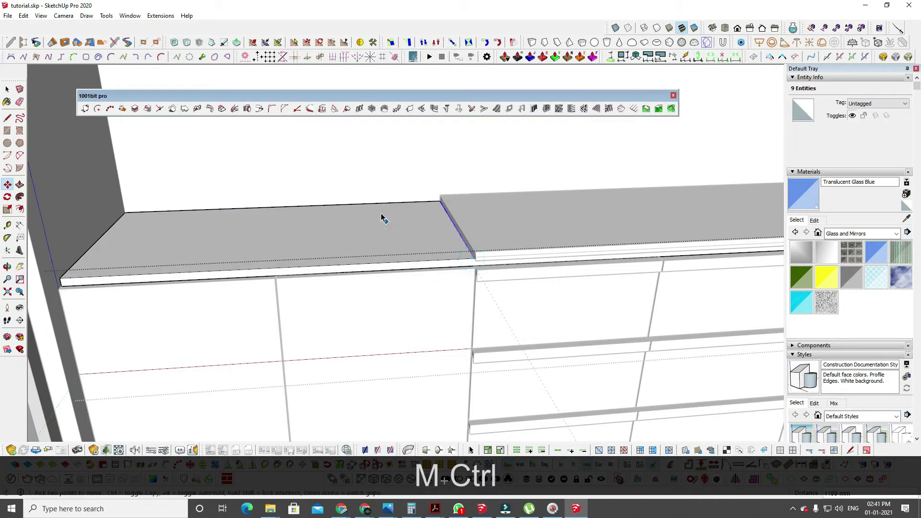
# Copy the top face above the two left doors and paste it in place outside the lower slab's group.
pyautogui.press('space')
pyautogui.click(367, 240)
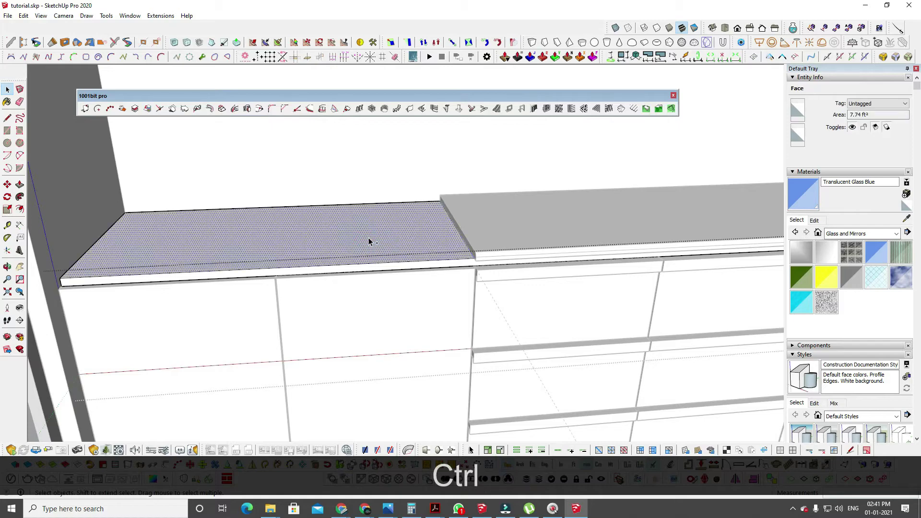
pyautogui.press('Escape')
pyautogui.press('Escape')
pyautogui.press('Escape')
pyautogui.press('Escape')
pyautogui.moveTo(370, 240); pyautogui.dragTo(353, 287, button='middle')
pyautogui.hotkey('ctrl', 'shift', 'v')
pyautogui.scroll(-5, 375, 230)
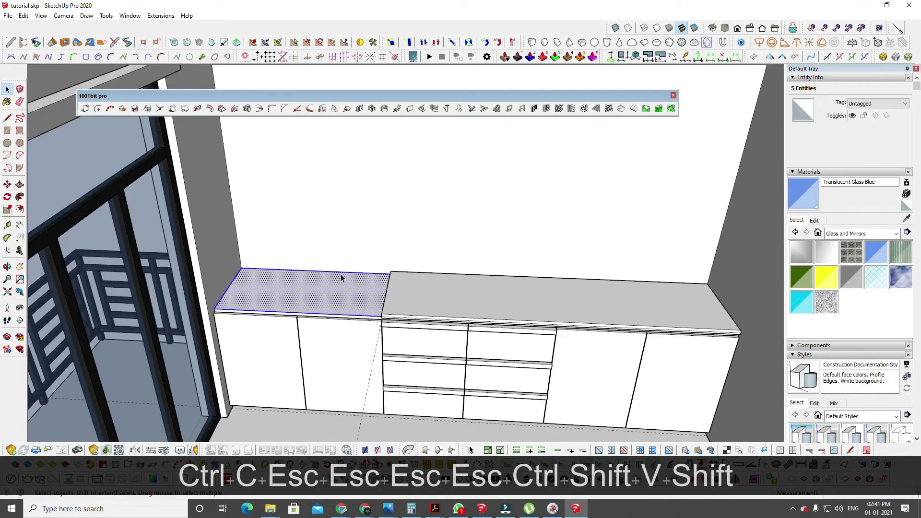
# Extrude the pasted face above the two left doors about 1666 mm upward into a tall cabinet block.
pyautogui.press('p')
pyautogui.click(280, 298)
pyautogui.scroll(-2, 233, 206)
pyautogui.keyDown('shift'); pyautogui.moveTo(235, 211); pyautogui.dragTo(256, 269, button='middle'); pyautogui.keyUp('shift')
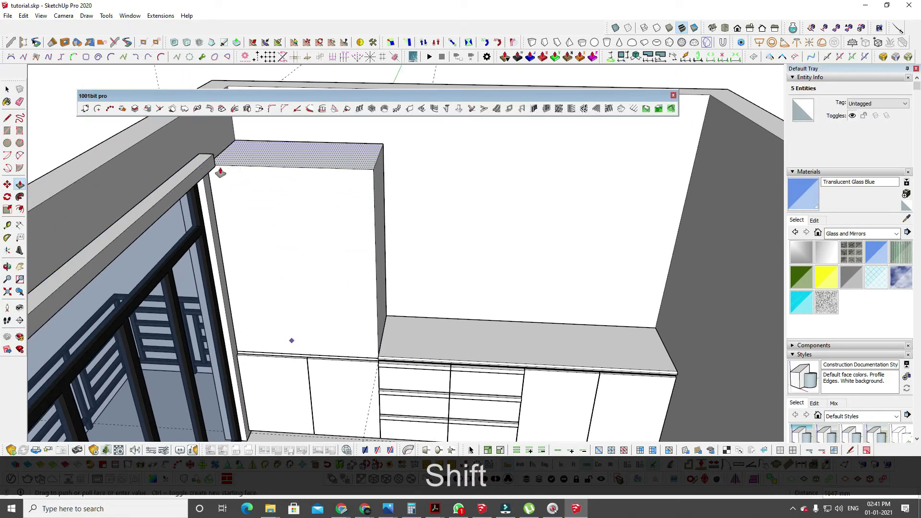
pyautogui.moveTo(211, 182); pyautogui.dragTo(248, 246, button='middle')
pyautogui.click(225, 129)
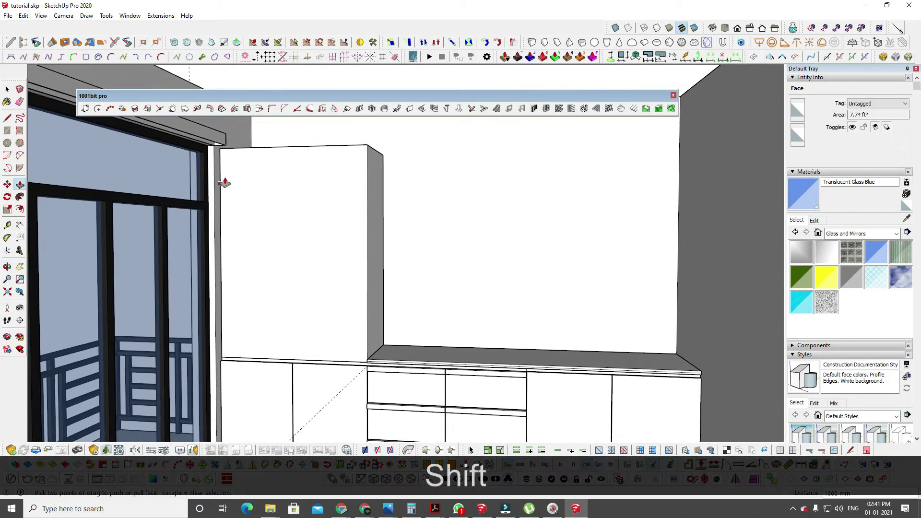
# Push the tall cabinet block's top face slightly downward and clear the selection.
pyautogui.moveTo(276, 155); pyautogui.dragTo(252, 242, button='middle')
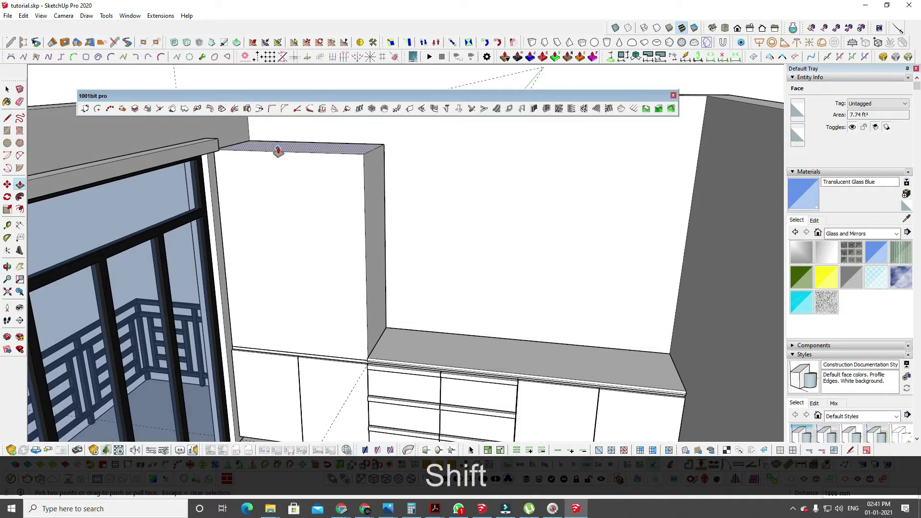
pyautogui.click(278, 150)
pyautogui.press('space')
pyautogui.press('Escape')
pyautogui.press('Escape')
pyautogui.press('Escape')
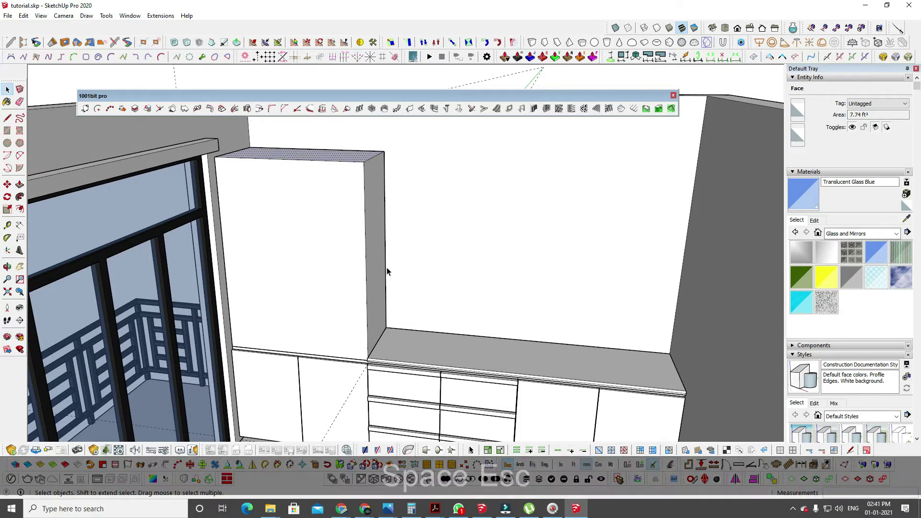
# Offset the outline of the tall cabinet's front face 20 mm inward.
pyautogui.moveTo(360, 243); pyautogui.dragTo(327, 212, button='middle')
pyautogui.click(325, 205)
pyautogui.scroll(3, 325, 207)
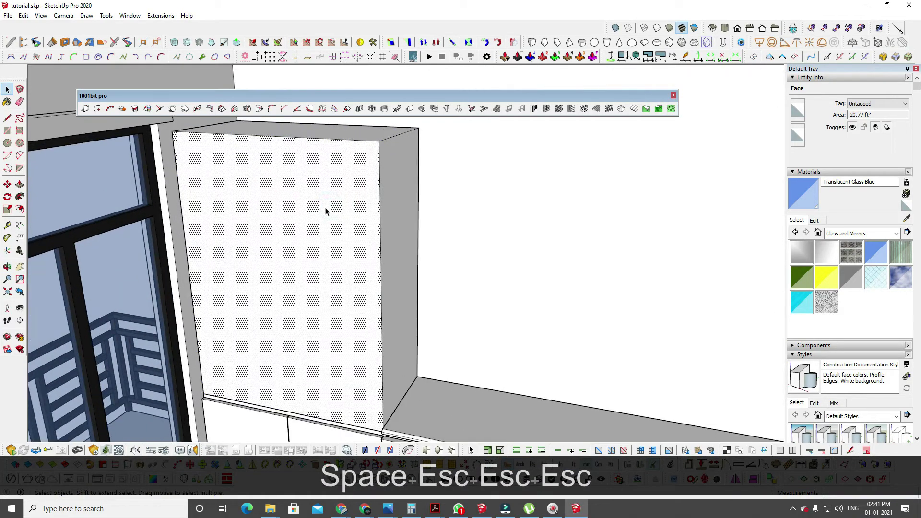
pyautogui.press('f')
pyautogui.click(344, 177)
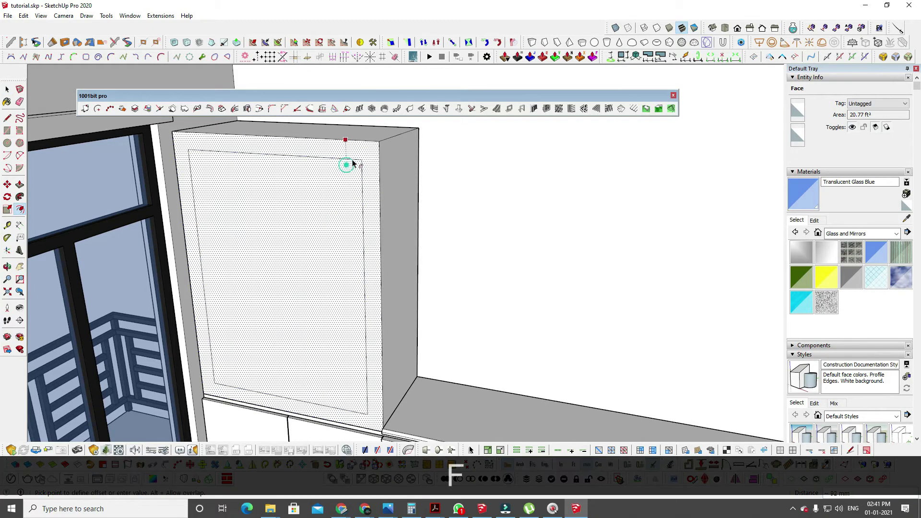
pyautogui.write('20')
pyautogui.press('Return')
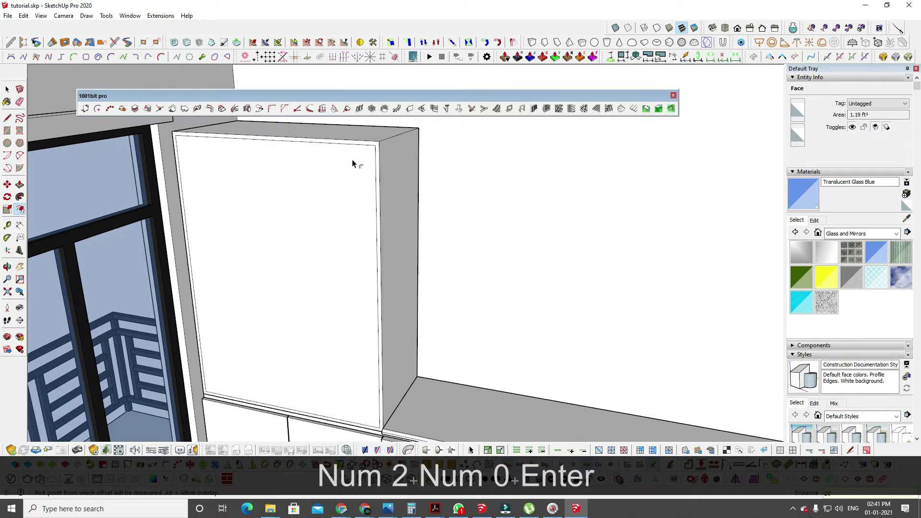
# Push the inset front face backward to hollow out the tall cabinet and make the carcass a group.
pyautogui.press('p')
pyautogui.press('Escape')
pyautogui.click(226, 257)
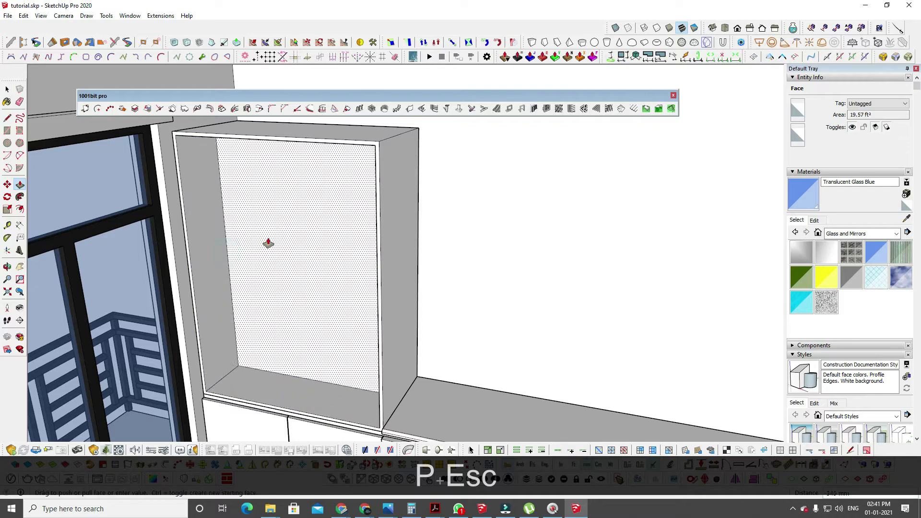
pyautogui.press('space')
pyautogui.press('Escape')
pyautogui.tripleClick(228, 234)
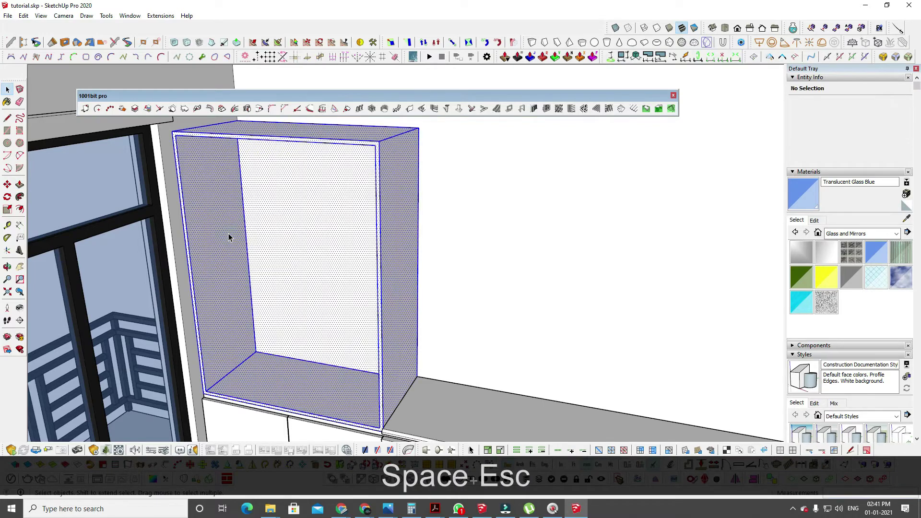
pyautogui.press('g')
# Copy the two base doors under the tall cabinet up onto its front, aligned with the cabinet's top corner.
pyautogui.moveTo(229, 237); pyautogui.dragTo(329, 280, button='middle')
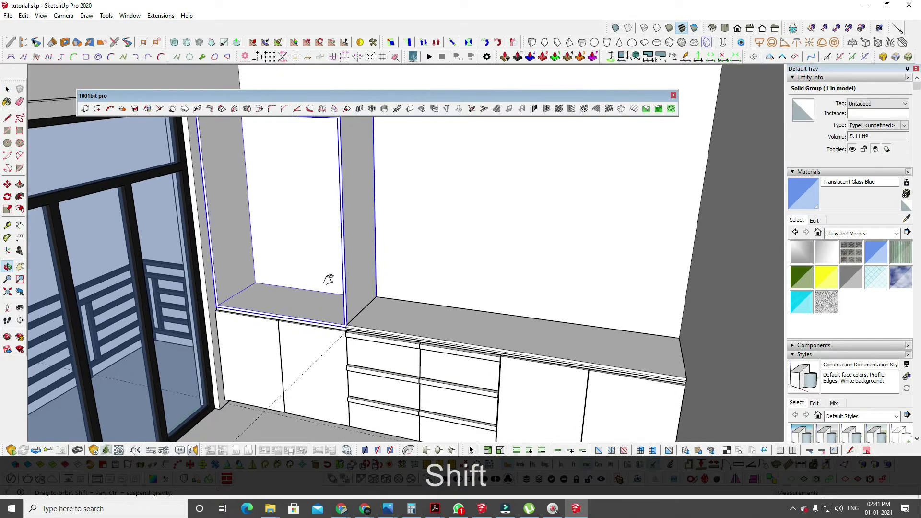
pyautogui.keyDown('shift'); pyautogui.click(261, 332); pyautogui.keyUp('shift')
pyautogui.scroll(10, 307, 343)
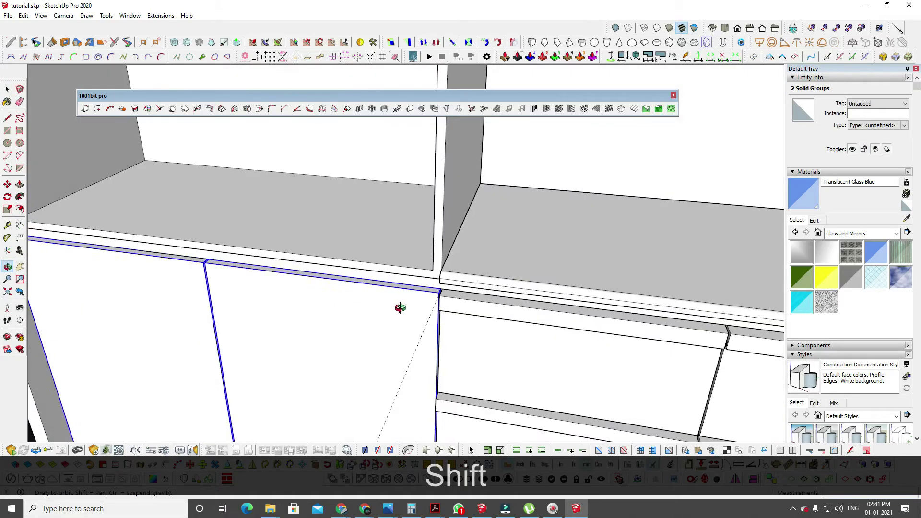
pyautogui.moveTo(400, 307); pyautogui.dragTo(390, 226, button='middle')
pyautogui.press('m')
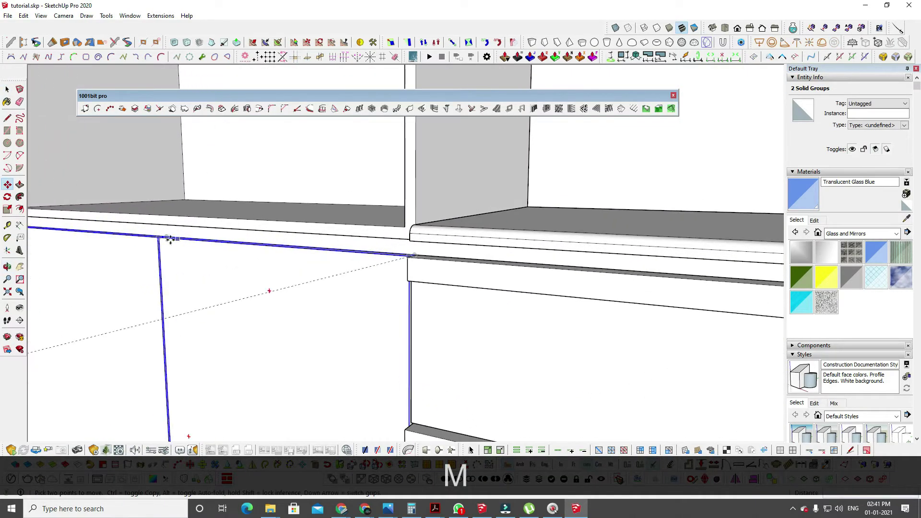
pyautogui.moveTo(170, 239); pyautogui.dragTo(336, 179, button='middle')
pyautogui.press('ctrl')
pyautogui.click(56, 299)
pyautogui.scroll(-3, 304, 274)
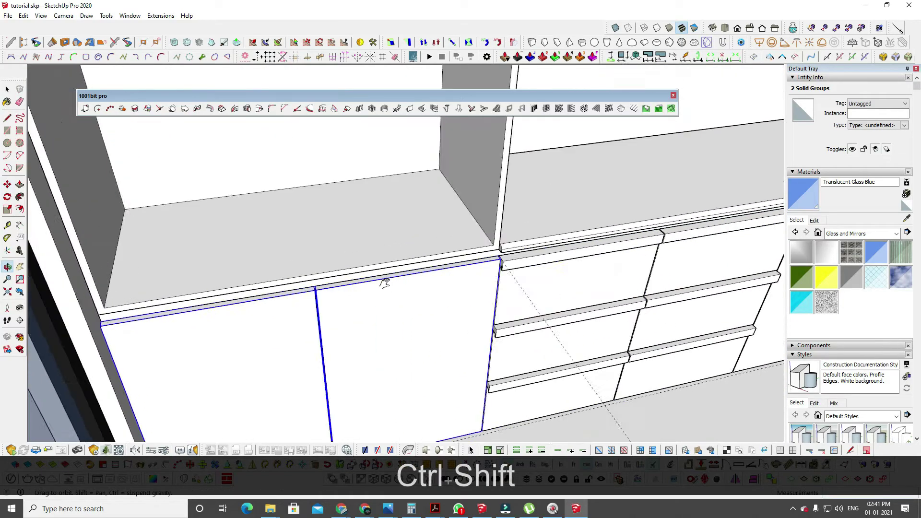
pyautogui.moveTo(384, 281); pyautogui.dragTo(547, 496, button='middle')
pyautogui.moveTo(306, 179); pyautogui.dragTo(249, 257, button='middle')
pyautogui.scroll(1, 249, 240)
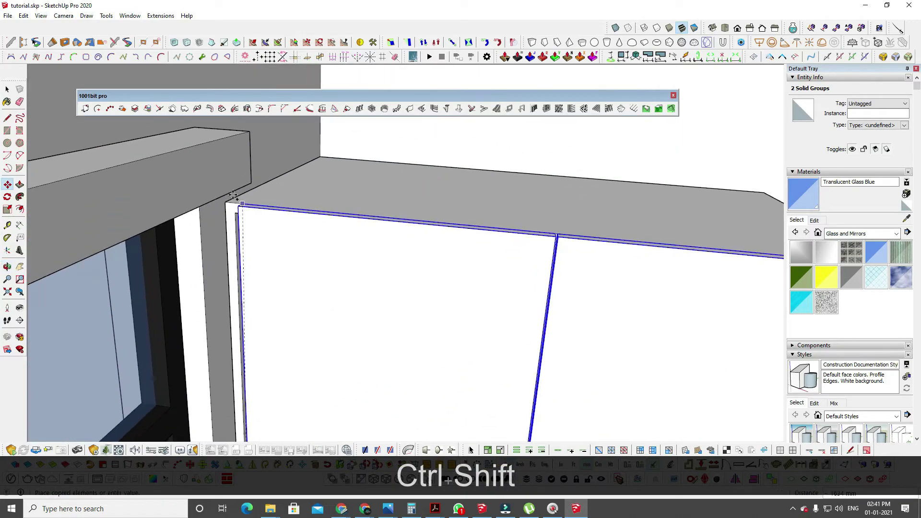
pyautogui.moveTo(230, 207)
pyautogui.mouseDown(button='middle')
pyautogui.moveTo(263, 261)
pyautogui.moveTo(257, 200)
pyautogui.moveTo(274, 176)
pyautogui.moveTo(249, 207)
pyautogui.mouseUp(button='middle')
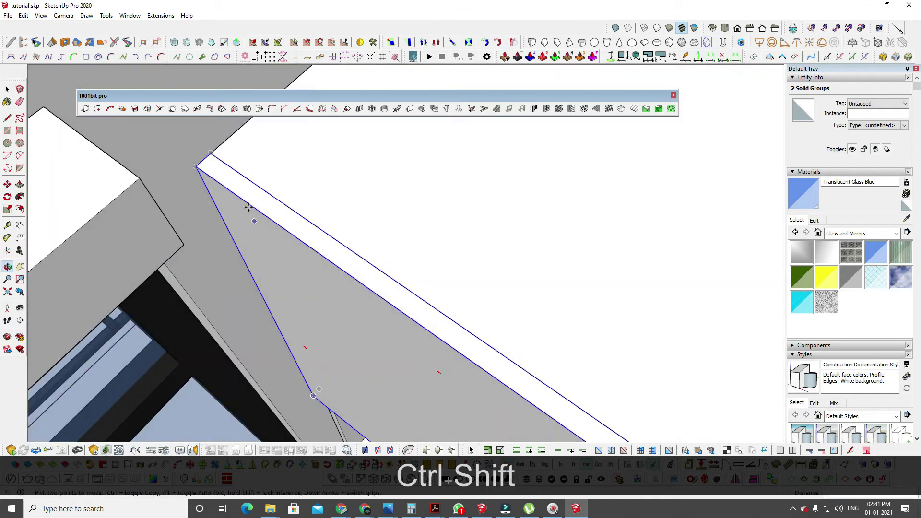
pyautogui.click(211, 154)
pyautogui.click(211, 155)
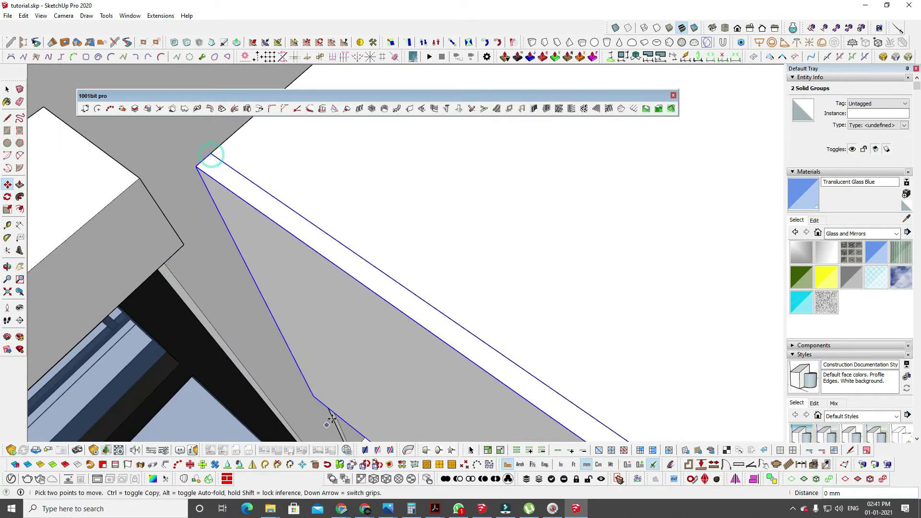
# Extend the bottom of the tall cabinet's right door 759 mm down to the carcass's lower edge with Push/Pull.
pyautogui.scroll(-5, 377, 355)
pyautogui.moveTo(378, 348); pyautogui.dragTo(456, 158, button='middle')
pyautogui.keyDown('shift'); pyautogui.moveTo(482, 307); pyautogui.dragTo(419, 158, button='middle'); pyautogui.keyUp('shift')
pyautogui.scroll(-2, 484, 278)
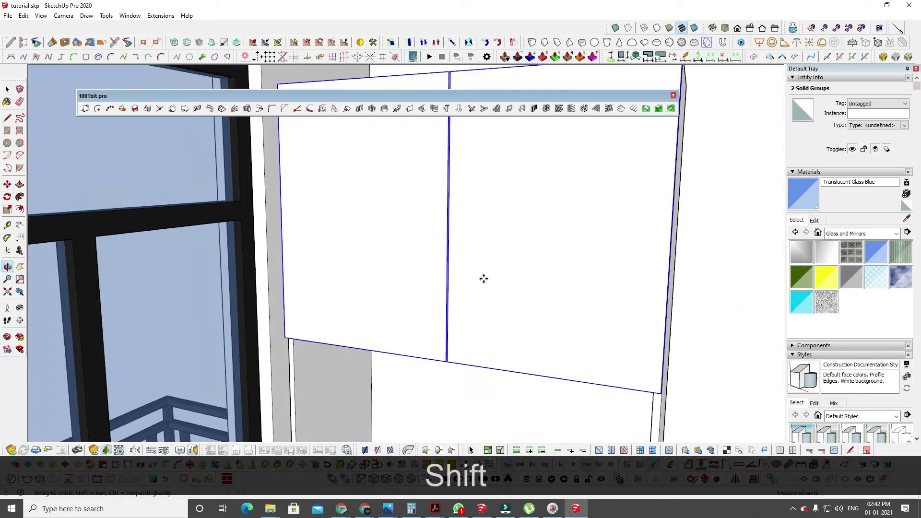
pyautogui.moveTo(484, 279); pyautogui.dragTo(426, 211, button='middle')
pyautogui.hotkey('shift', 'space')
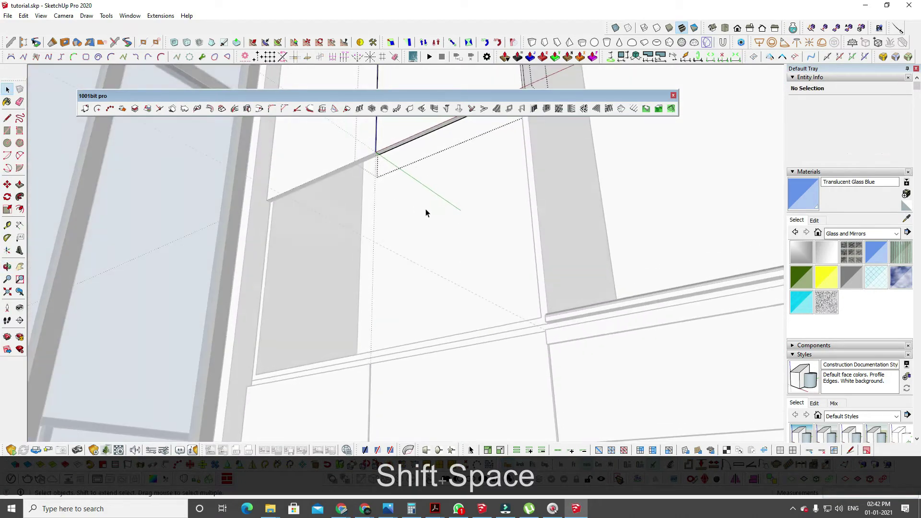
pyautogui.press('p')
pyautogui.click(449, 127)
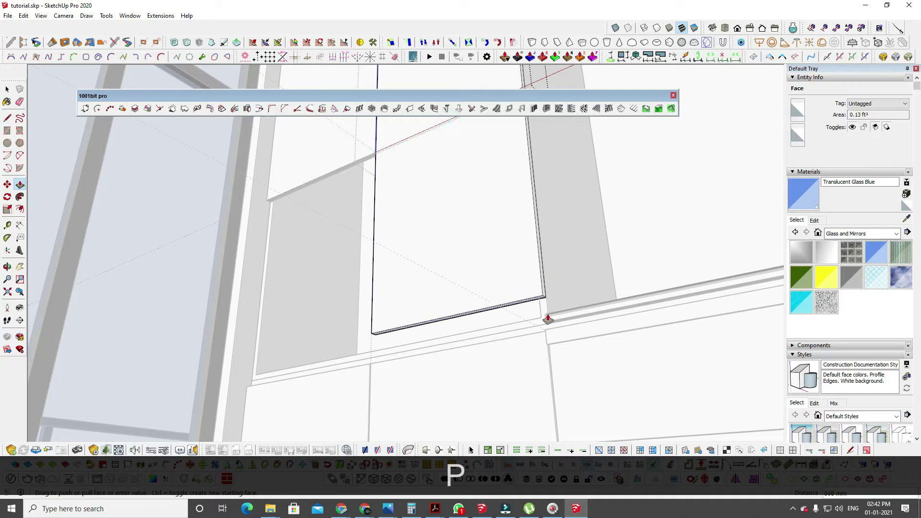
pyautogui.moveTo(539, 321); pyautogui.dragTo(444, 434, button='middle')
pyautogui.click(304, 341)
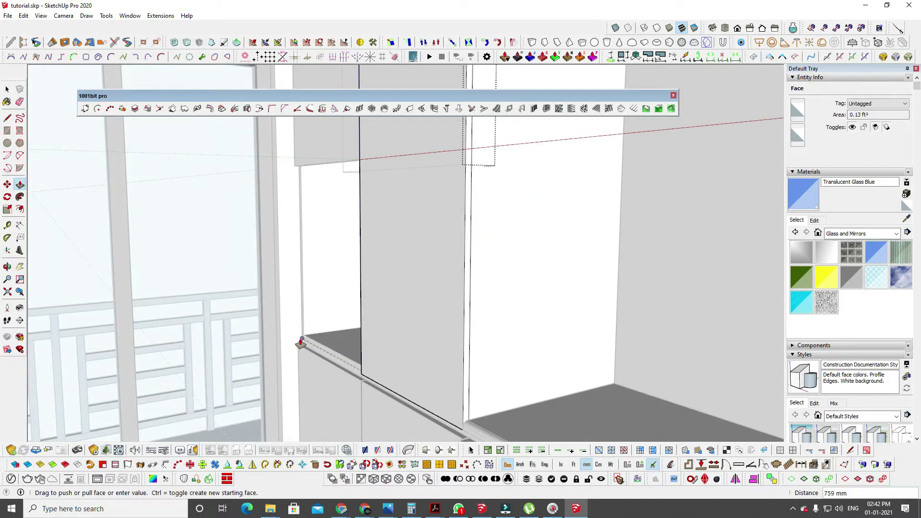
# Extend the bottom of the tall cabinet's left door down by the same distance as the right door.
pyautogui.moveTo(330, 288); pyautogui.dragTo(366, 135, button='middle')
pyautogui.press('space')
pyautogui.click(366, 135)
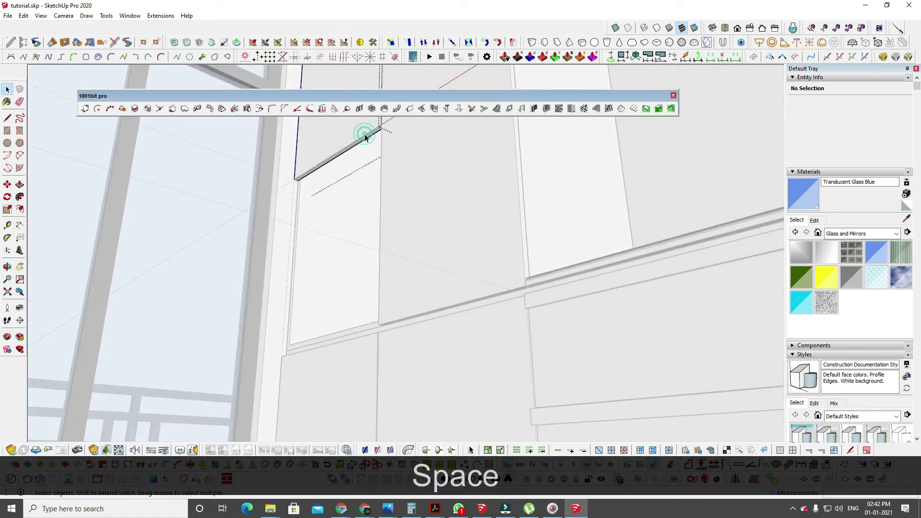
pyautogui.press('p')
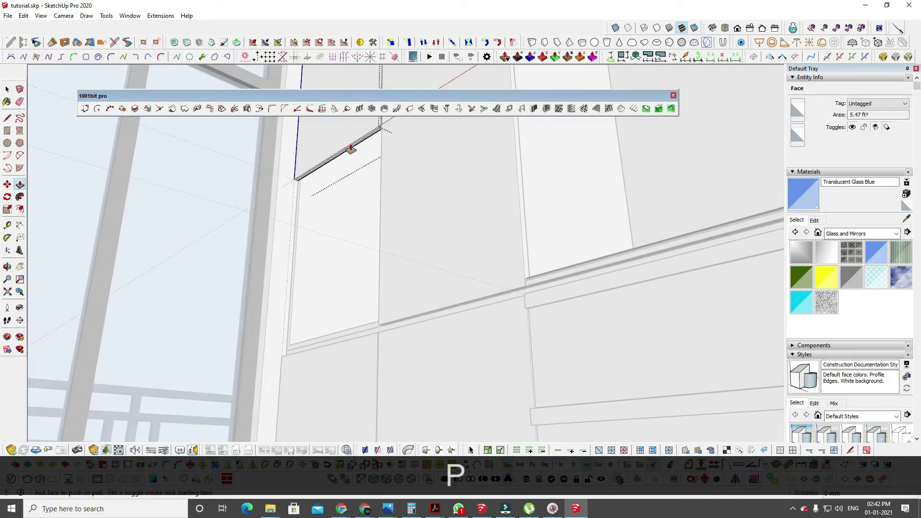
pyautogui.press('space')
pyautogui.press('Escape')
pyautogui.press('Escape')
pyautogui.moveTo(489, 278); pyautogui.dragTo(470, 314, button='middle')
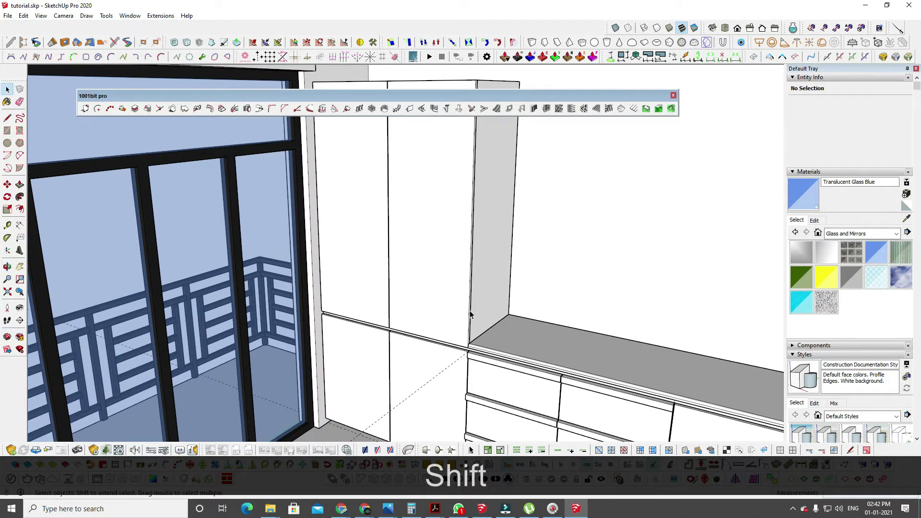
pyautogui.moveTo(378, 294); pyautogui.dragTo(443, 338, button='middle')
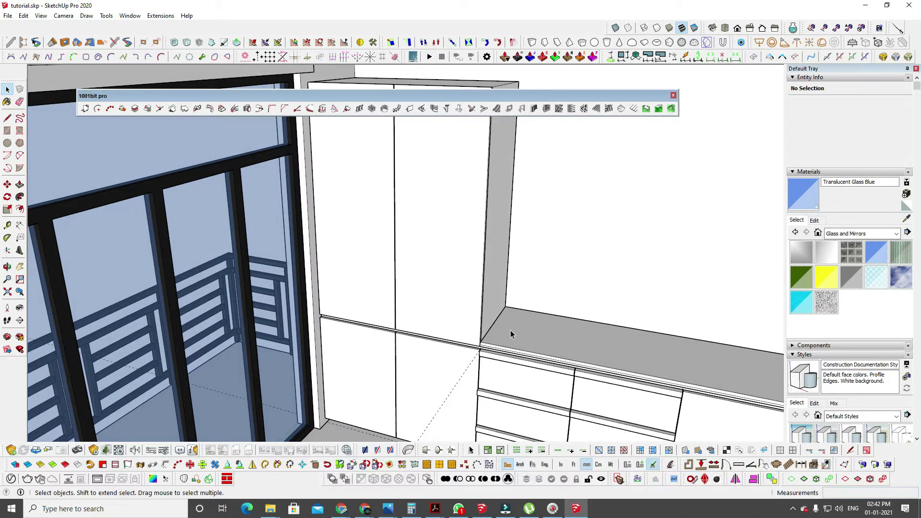
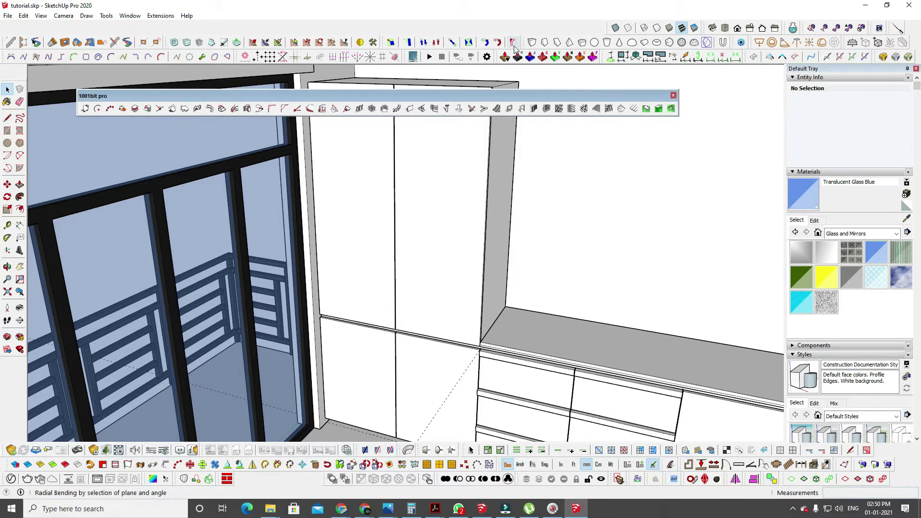
pyautogui.moveTo(446, 230)
pyautogui.mouseDown(button='middle')
pyautogui.moveTo(424, 226)
pyautogui.moveTo(450, 238)
pyautogui.mouseUp(button='middle')
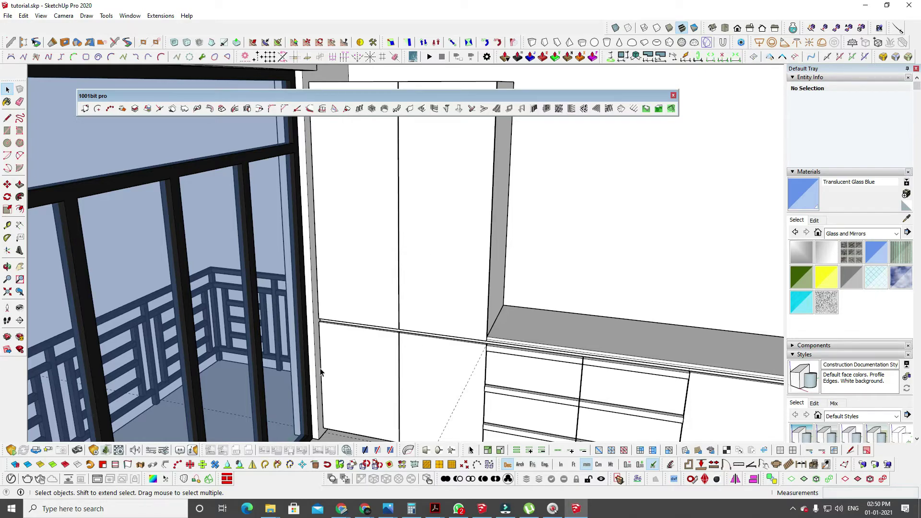
pyautogui.moveTo(497, 267); pyautogui.dragTo(477, 245, button='middle')
pyautogui.hotkey('alt', 'Tab')
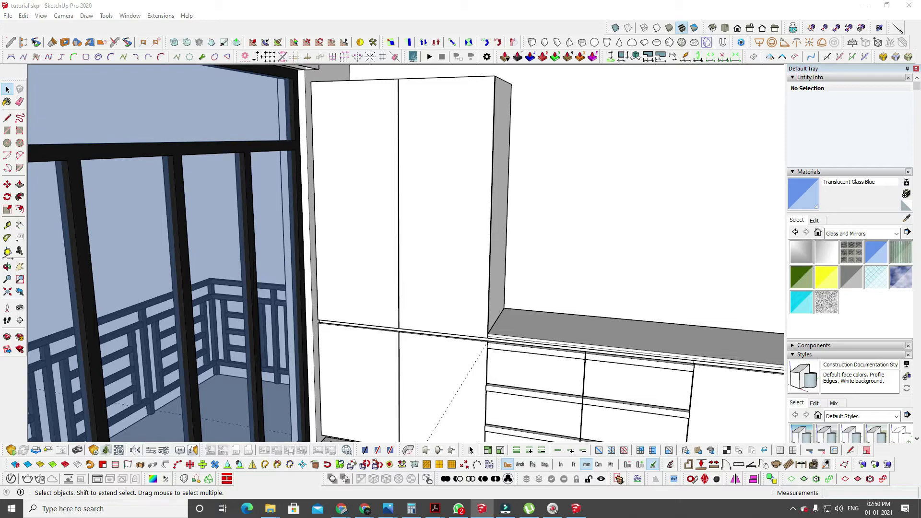
pyautogui.press('Escape')
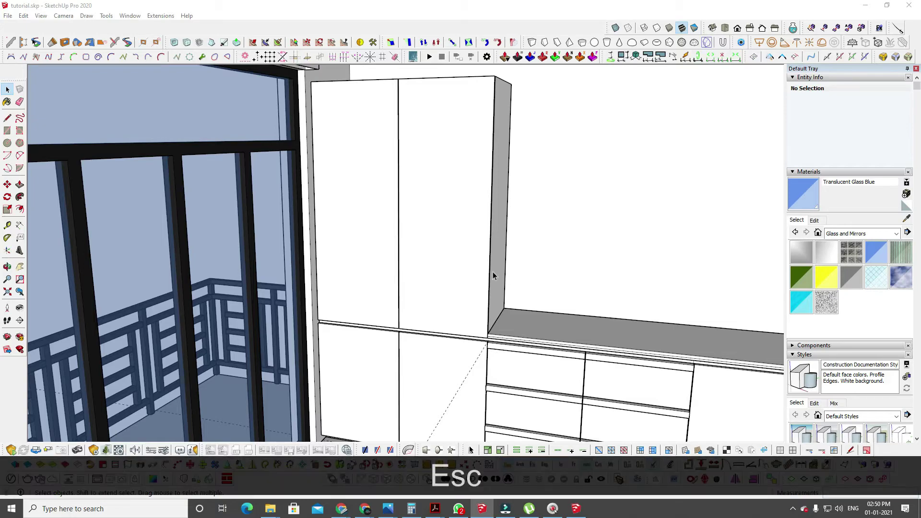
# Place a horizontal guide 450 mm above the bottom edge of the tall cabinet's right door.
pyautogui.click(442, 322)
pyautogui.press('t')
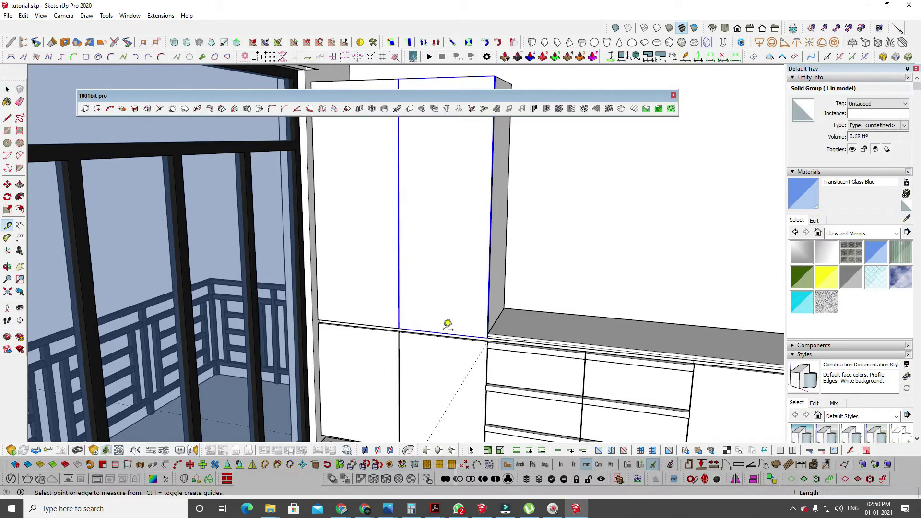
pyautogui.click(442, 333)
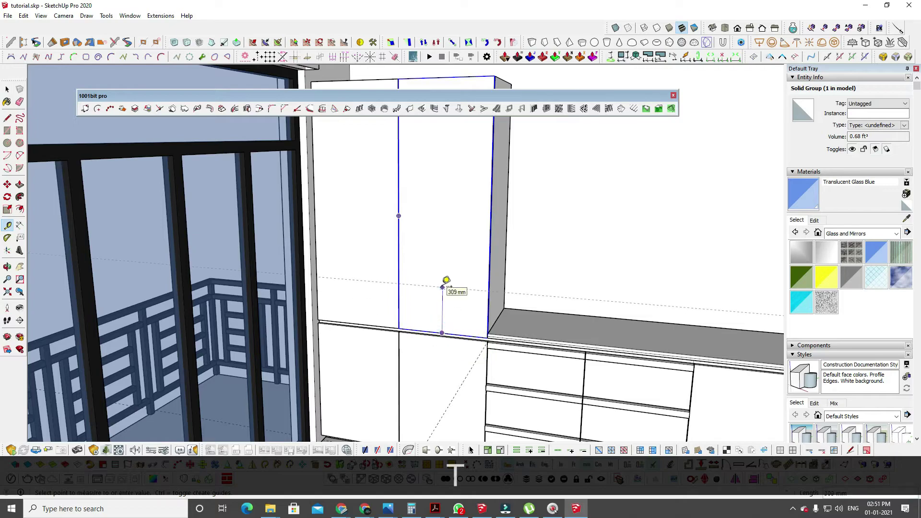
pyautogui.write('450')
pyautogui.press('Return')
pyautogui.scroll(6, 437, 250)
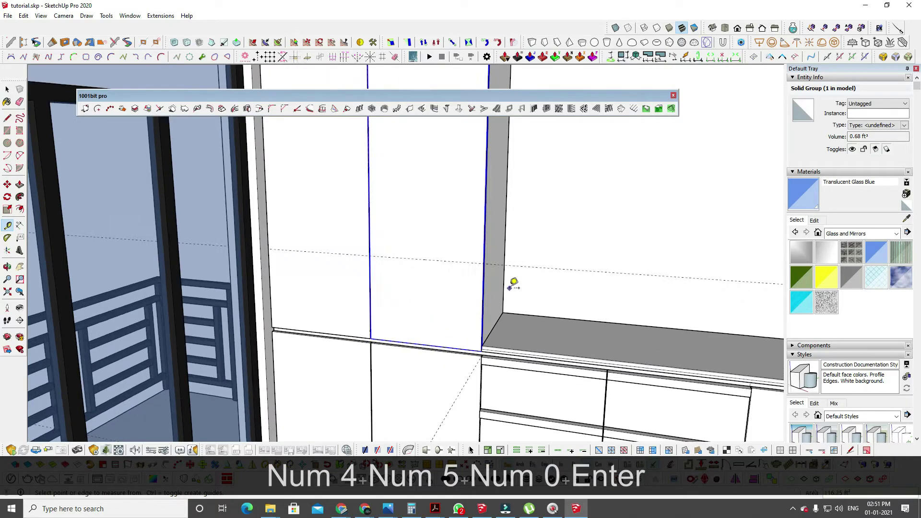
# Draw a 450 by 596 mm rectangle inside the right door's group, from the guide down to the door's bottom corner.
pyautogui.press('space')
pyautogui.tripleClick(423, 266)
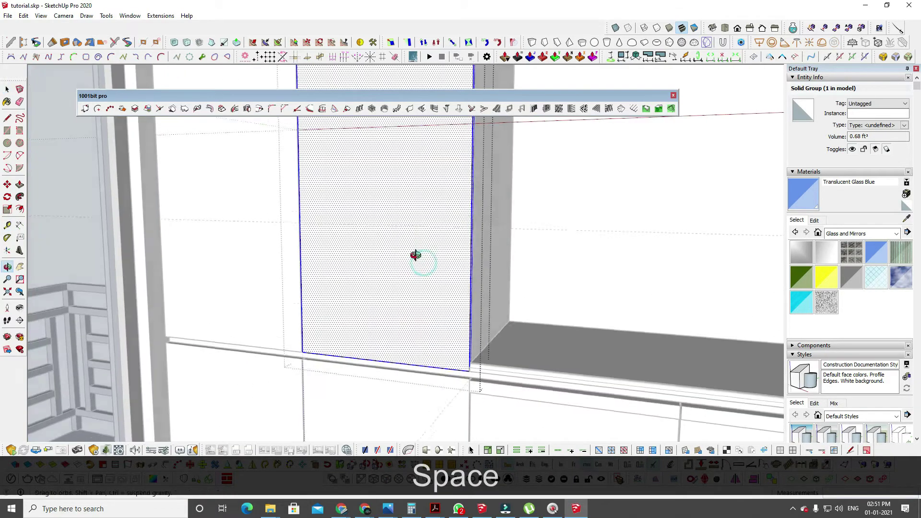
pyautogui.moveTo(417, 257); pyautogui.dragTo(267, 231, button='middle')
pyautogui.click(293, 236)
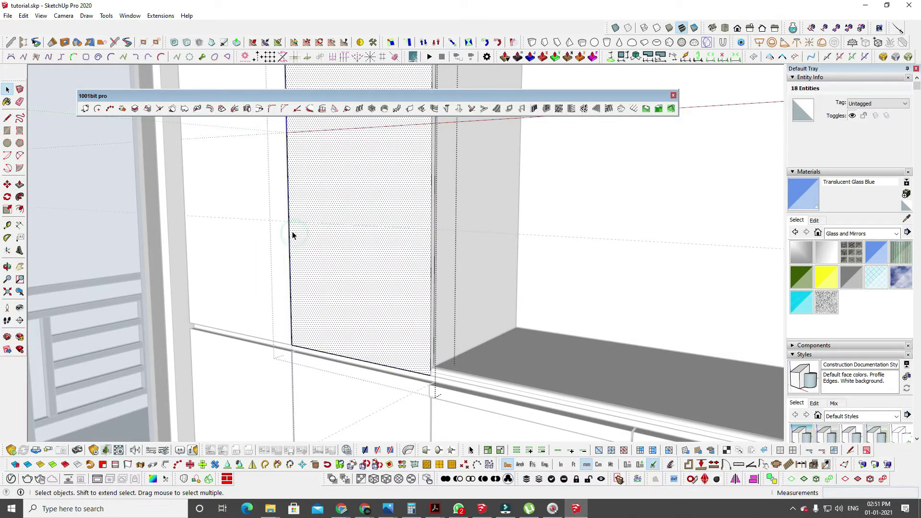
pyautogui.press('r')
pyautogui.click(289, 221)
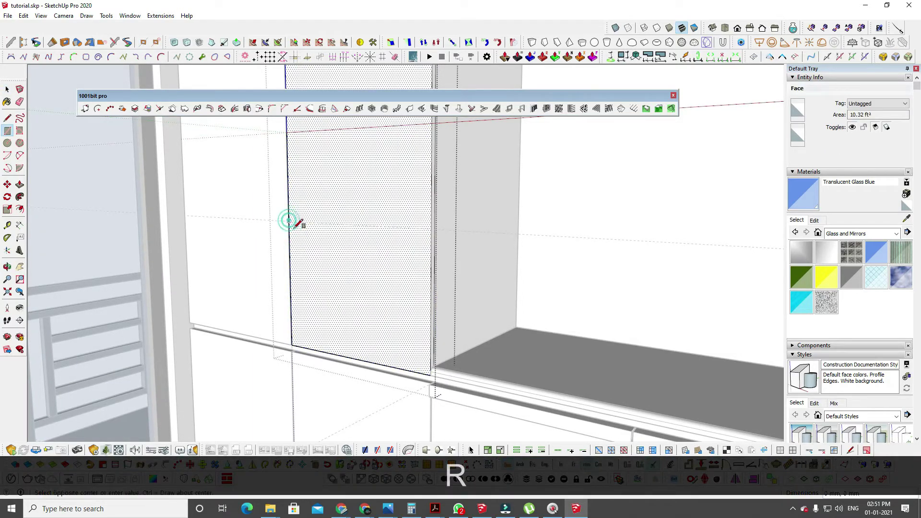
pyautogui.click(431, 375)
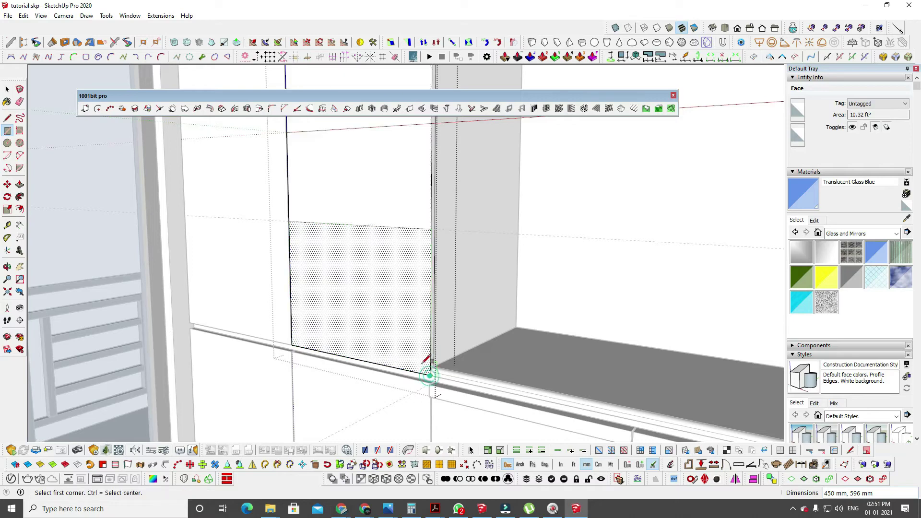
pyautogui.press('space')
pyautogui.moveTo(401, 302); pyautogui.dragTo(434, 308, button='middle')
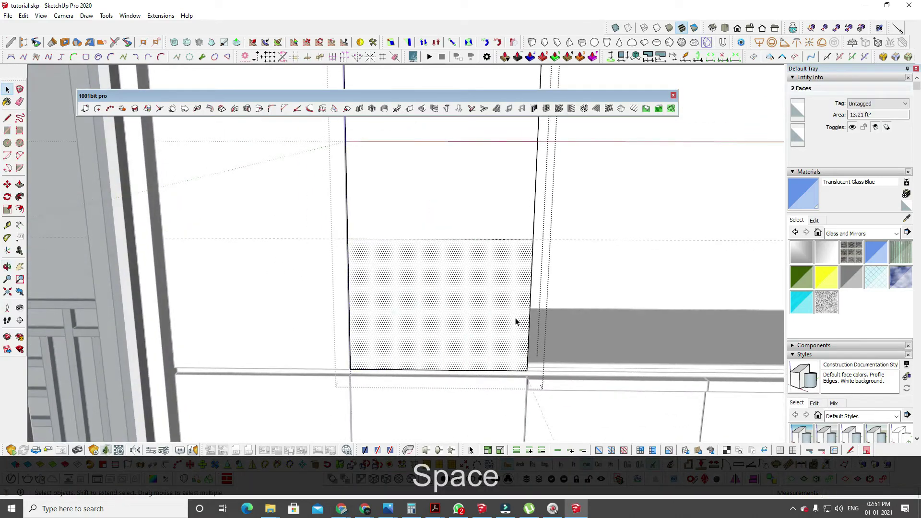
pyautogui.press('Escape')
pyautogui.scroll(2, 516, 322)
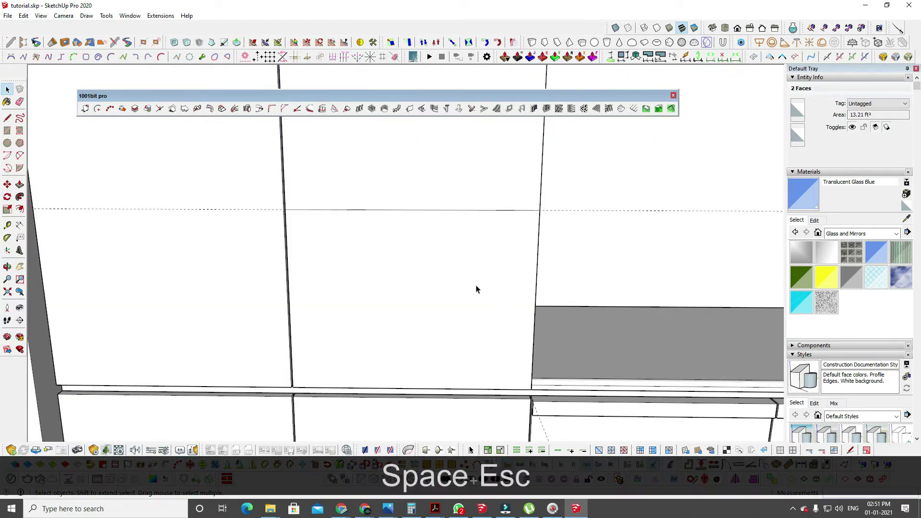
pyautogui.scroll(-3, 477, 289)
# Paint the lower rectangle of the tall cabinet's right door with Color A08 from the Colors collection.
pyautogui.keyDown('shift'); pyautogui.moveTo(465, 282); pyautogui.dragTo(259, 290, button='middle'); pyautogui.keyUp('shift')
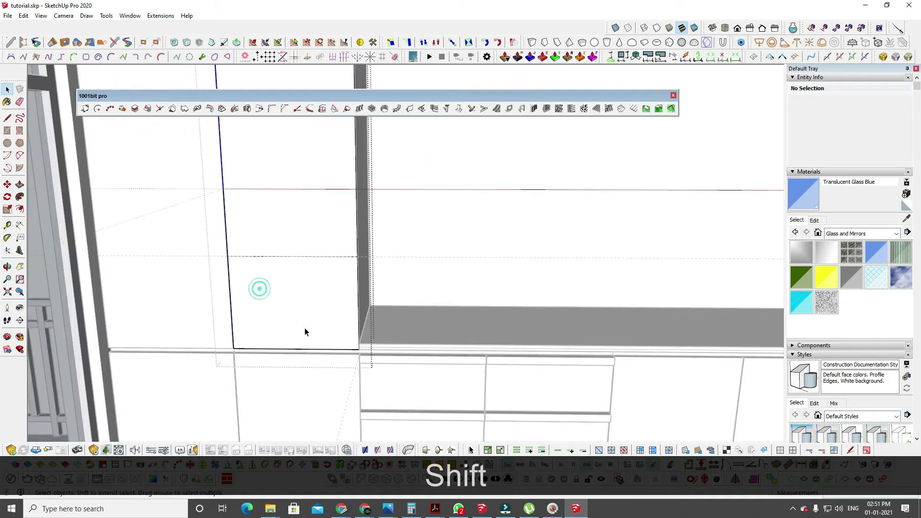
pyautogui.click(305, 331)
pyautogui.click(864, 234)
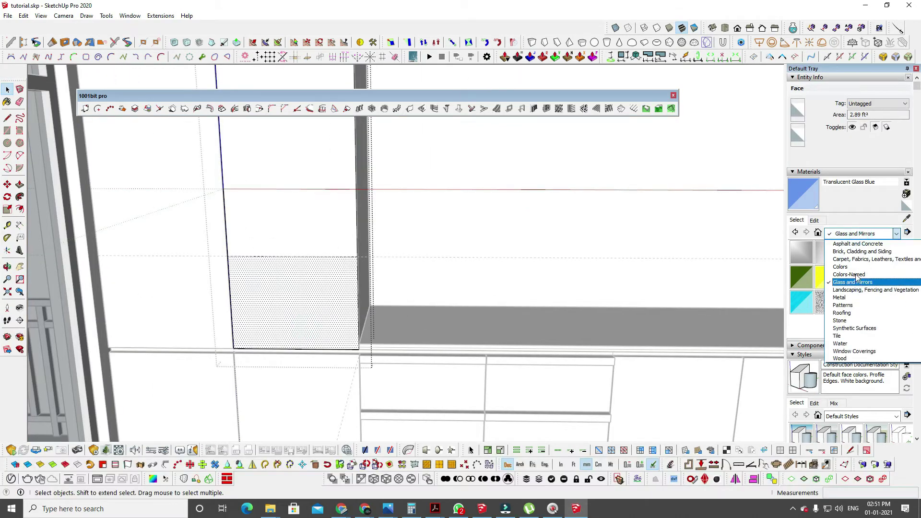
pyautogui.click(843, 267)
pyautogui.click(876, 277)
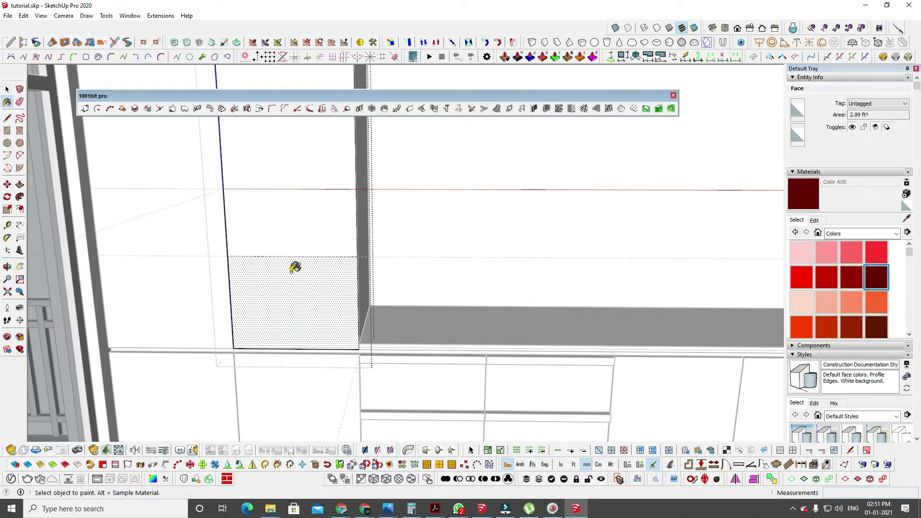
pyautogui.click(297, 270)
pyautogui.press('space')
pyautogui.press('Escape')
pyautogui.press('Escape')
pyautogui.press('Escape')
pyautogui.press('Escape')
pyautogui.scroll(-4, 533, 280)
pyautogui.keyDown('shift'); pyautogui.moveTo(529, 286); pyautogui.dragTo(388, 203, button='middle'); pyautogui.keyUp('shift')
pyautogui.scroll(10, 488, 284)
pyautogui.scroll(-5, 386, 195)
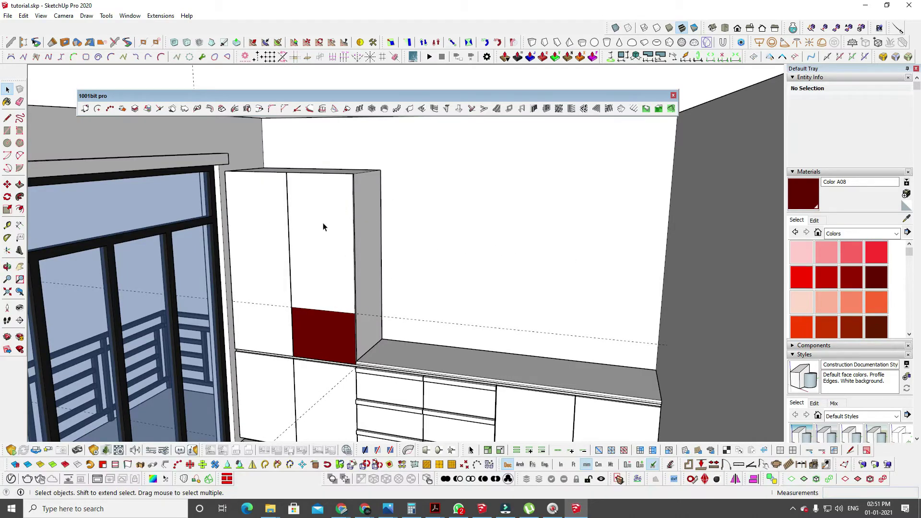
# Copy the tall cabinet carcass and its left door sideways so the copy sits directly against the cabinet's right side.
pyautogui.moveTo(366, 260); pyautogui.dragTo(286, 200, button='middle')
pyautogui.keyDown('shift'); pyautogui.moveTo(353, 201); pyautogui.dragTo(248, 225, button='middle'); pyautogui.keyUp('shift')
pyautogui.keyDown('shift'); pyautogui.click(248, 219); pyautogui.keyUp('shift')
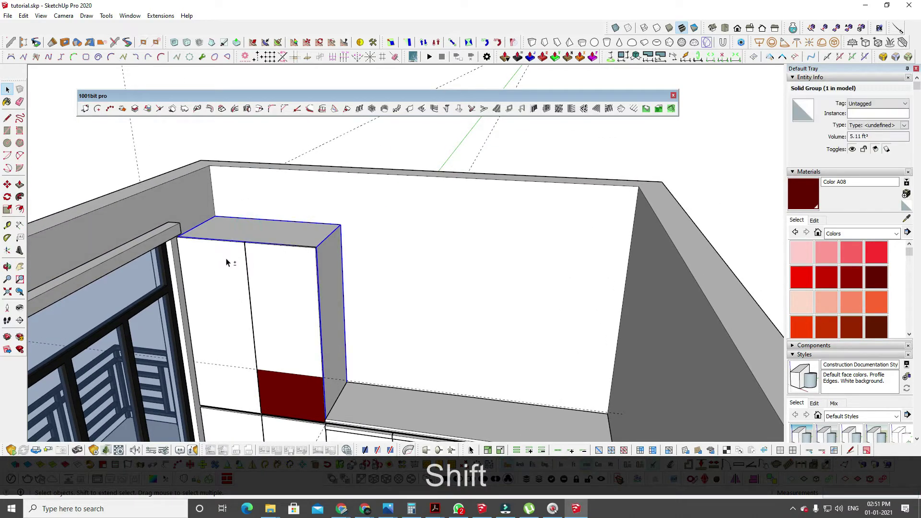
pyautogui.keyDown('shift'); pyautogui.click(230, 257); pyautogui.keyUp('shift')
pyautogui.press('m')
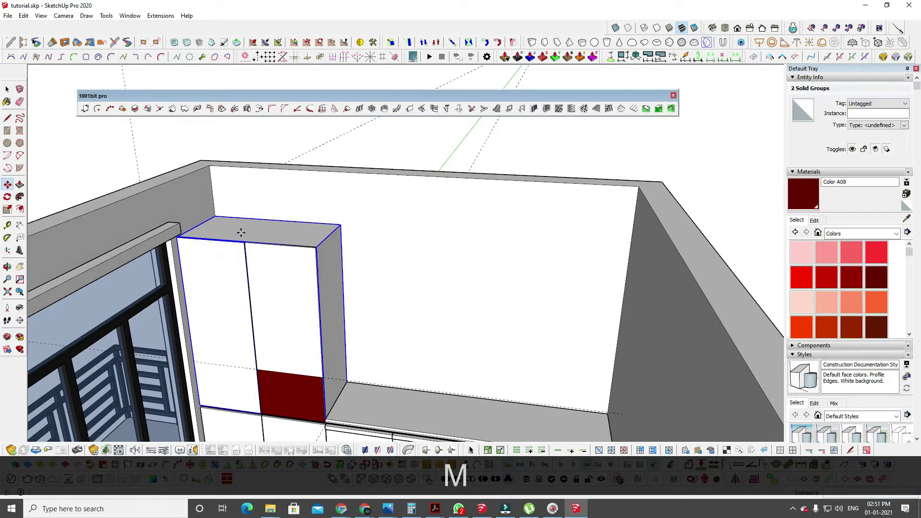
pyautogui.click(214, 216)
pyautogui.press('ctrl')
pyautogui.click(340, 227)
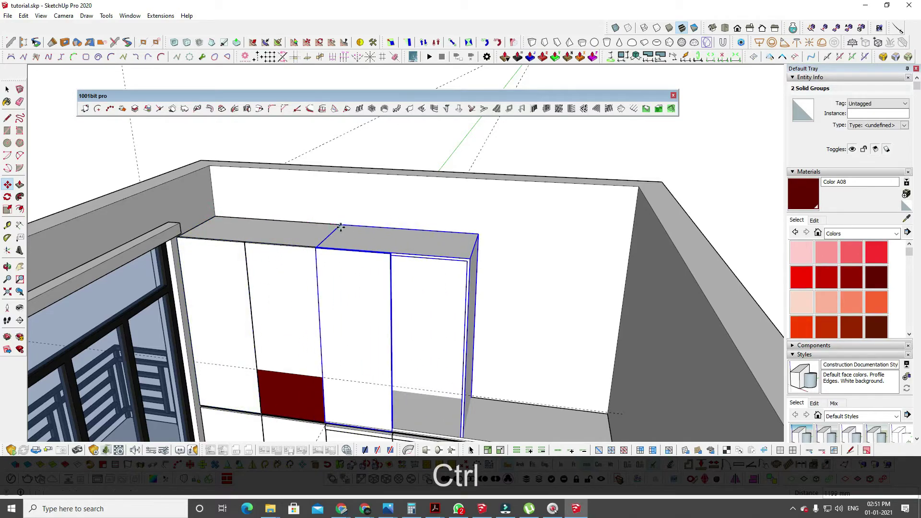
# Try placing a guide 400 mm forward of the copied cabinet's rear top edge.
pyautogui.moveTo(411, 285); pyautogui.dragTo(412, 240, button='middle')
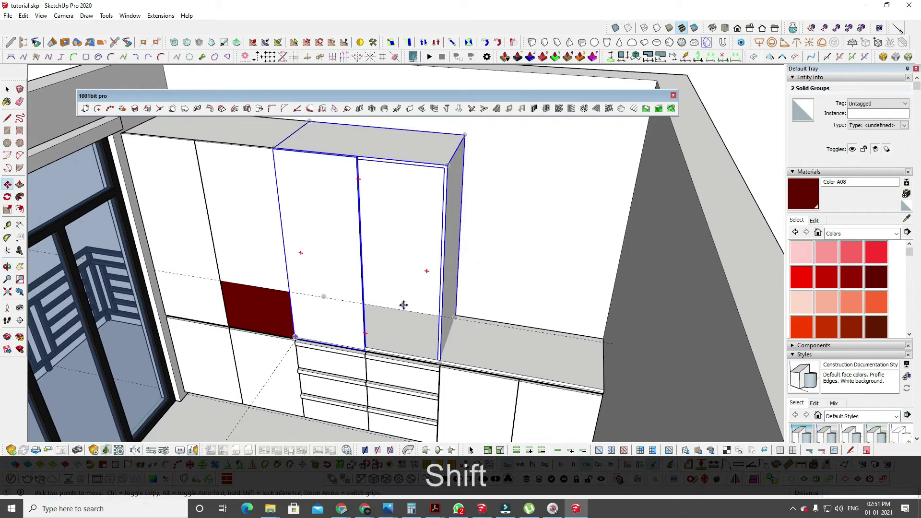
pyautogui.moveTo(403, 304); pyautogui.dragTo(406, 283, button='middle')
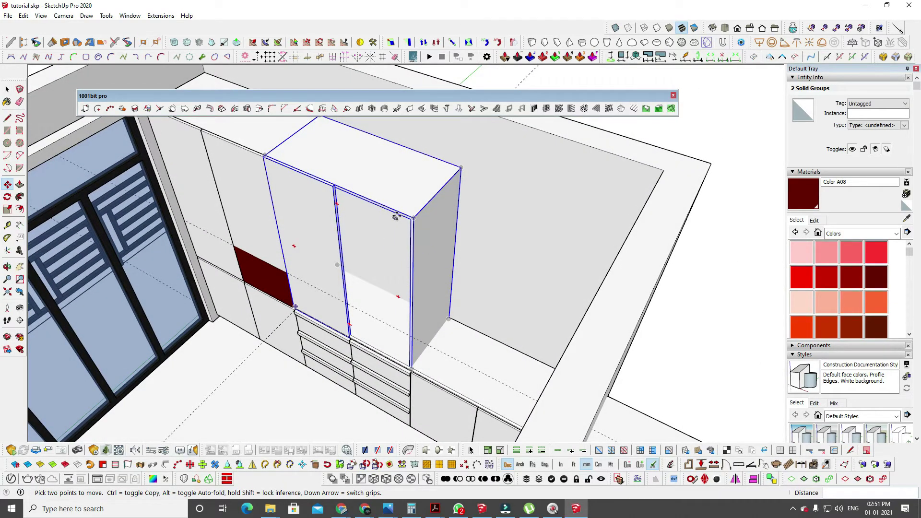
pyautogui.press('t')
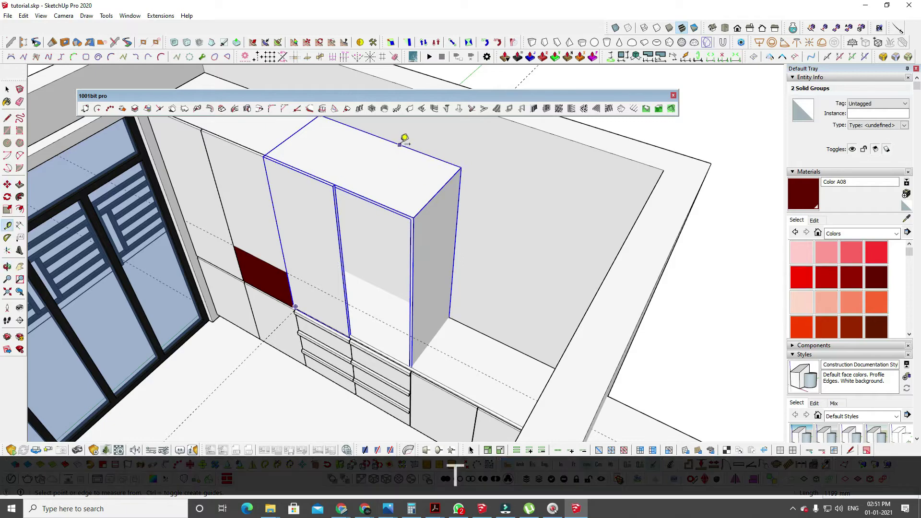
pyautogui.click(422, 153)
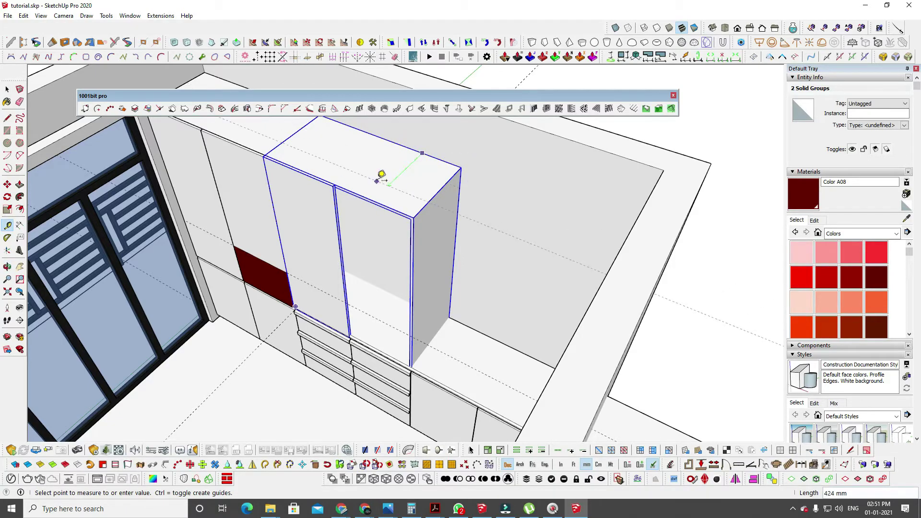
pyautogui.write('400')
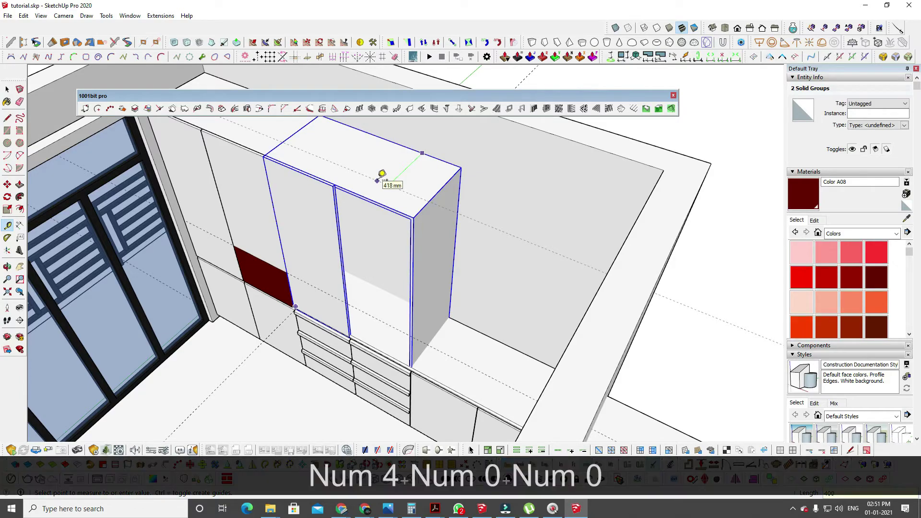
pyautogui.press('Return')
pyautogui.hotkey('ctrl', 'z')
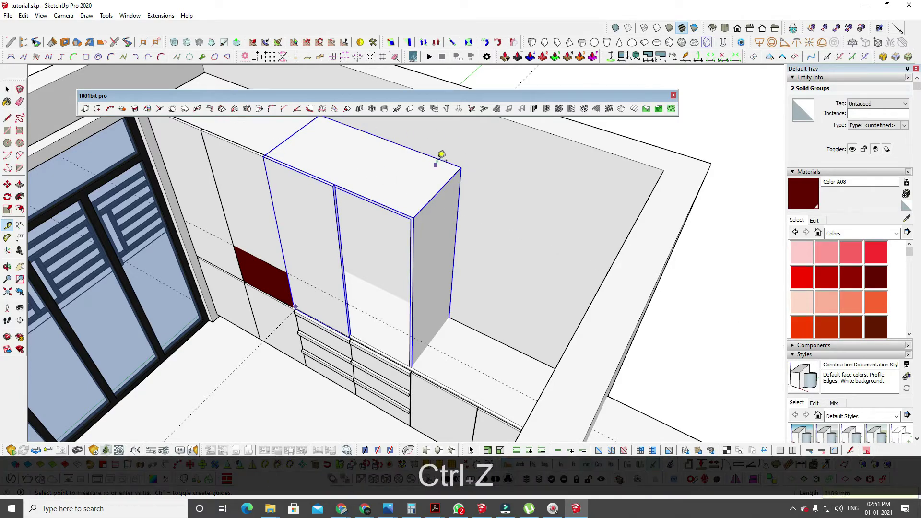
# Place a guide across the copied cabinet's top, 350 mm forward of its rear edge.
pyautogui.press('Escape')
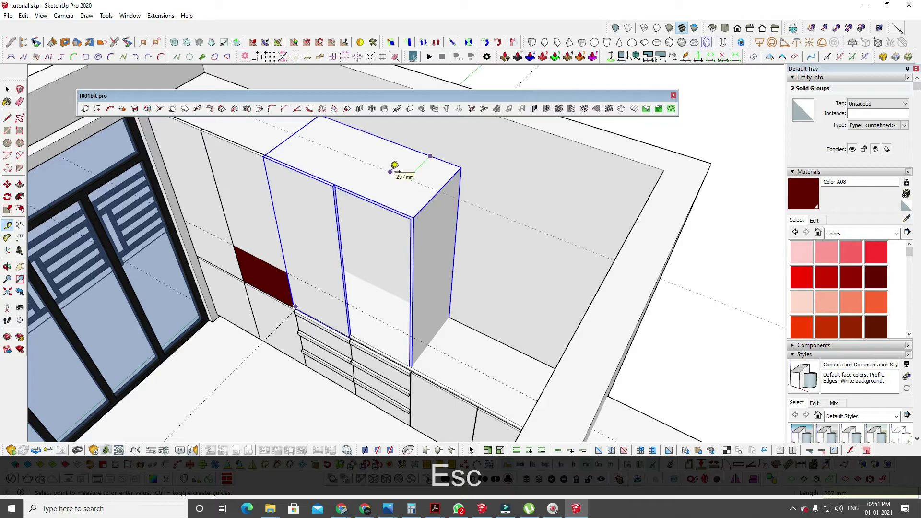
pyautogui.write('350')
pyautogui.press('Return')
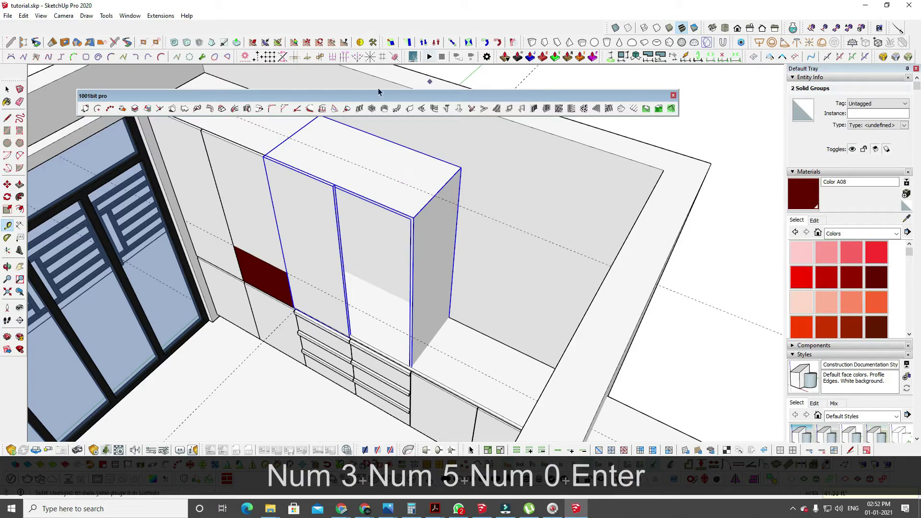
# Push the front face of the copied cabinet carcass back to the 350 mm guide, inside its group.
pyautogui.press('space')
pyautogui.moveTo(356, 166); pyautogui.dragTo(307, 196, button='middle')
pyautogui.scroll(3, 365, 202)
pyautogui.doubleClick(377, 235)
pyautogui.press('p')
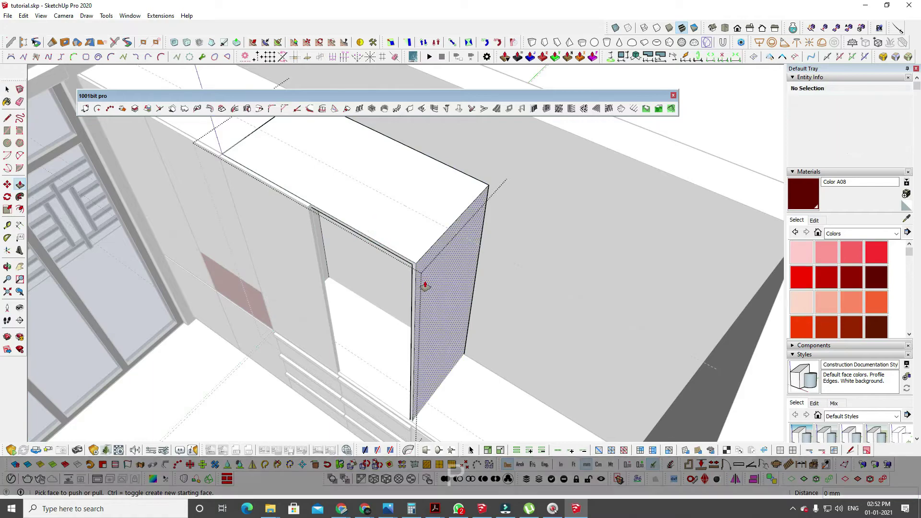
pyautogui.click(413, 275)
pyautogui.click(418, 216)
pyautogui.press('space')
pyautogui.press('Escape')
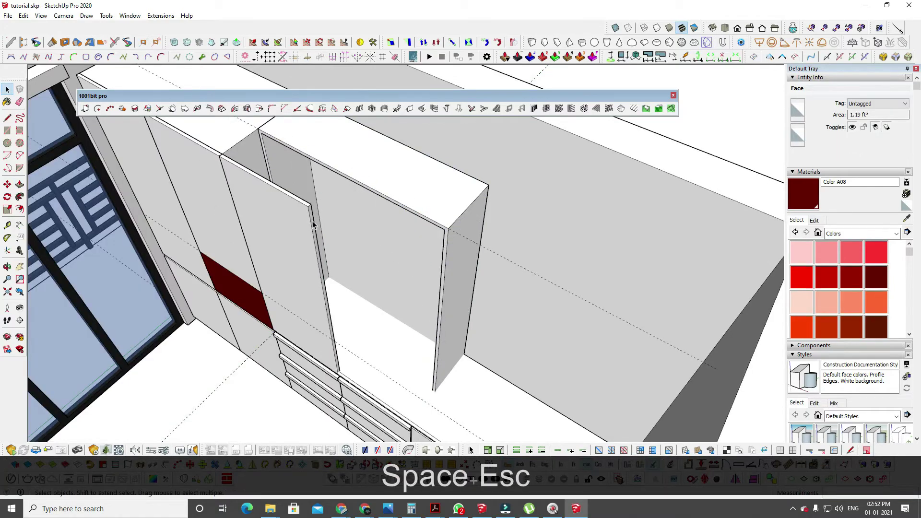
pyautogui.press('Escape')
# Move the copied door back 250 mm so it sits against the shallower carcass's front.
pyautogui.click(282, 221)
pyautogui.press('m')
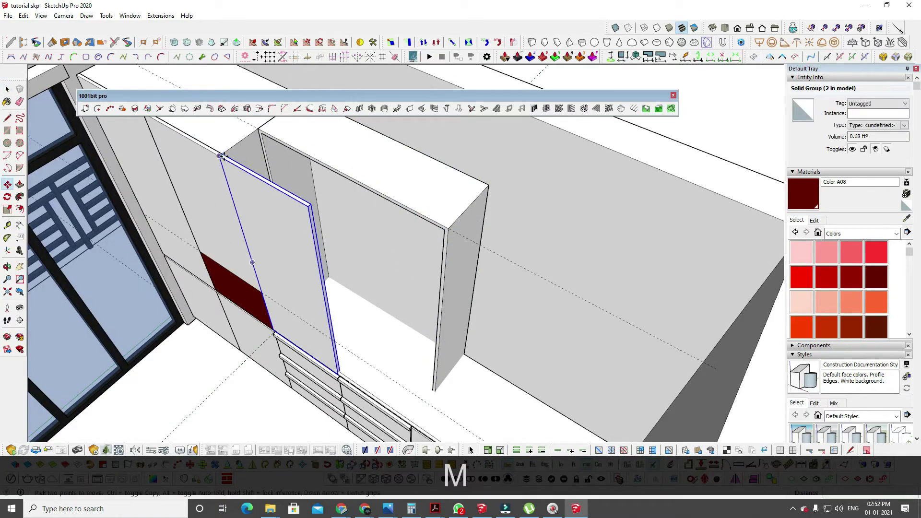
pyautogui.click(223, 154)
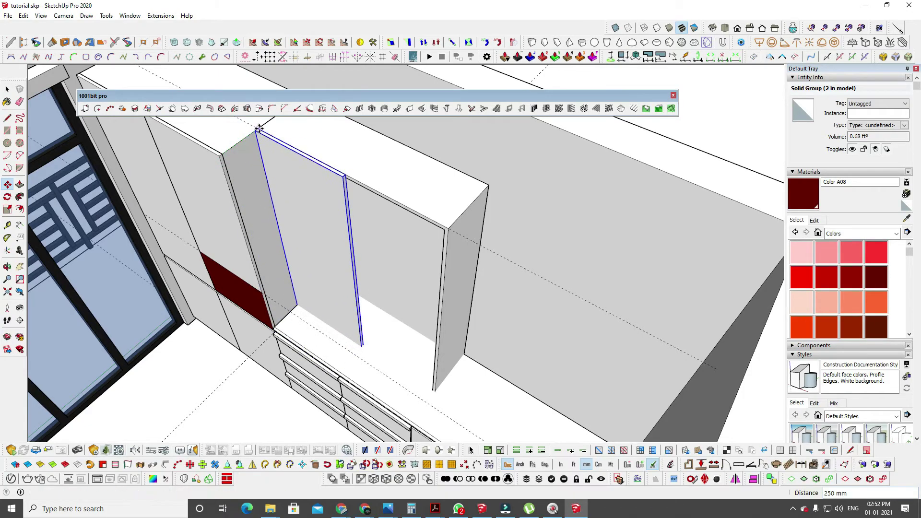
pyautogui.click(260, 128)
# Place a horizontal guide on the back wall 700 mm above the countertop's rear edge.
pyautogui.moveTo(355, 206); pyautogui.dragTo(408, 215, button='middle')
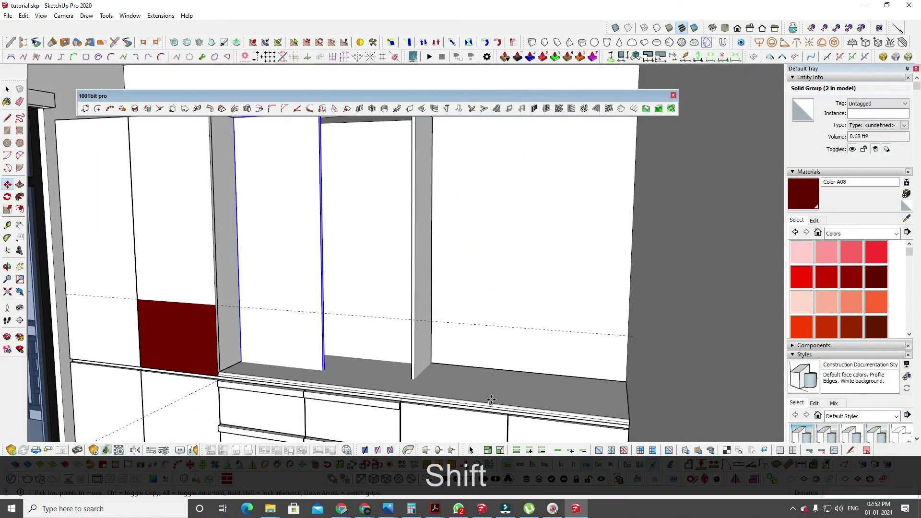
pyautogui.press('t')
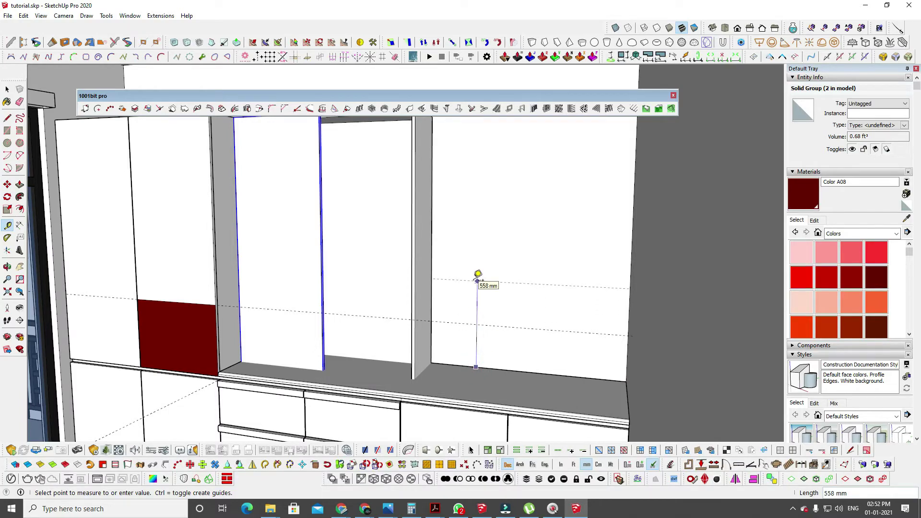
pyautogui.scroll(-1, 473, 231)
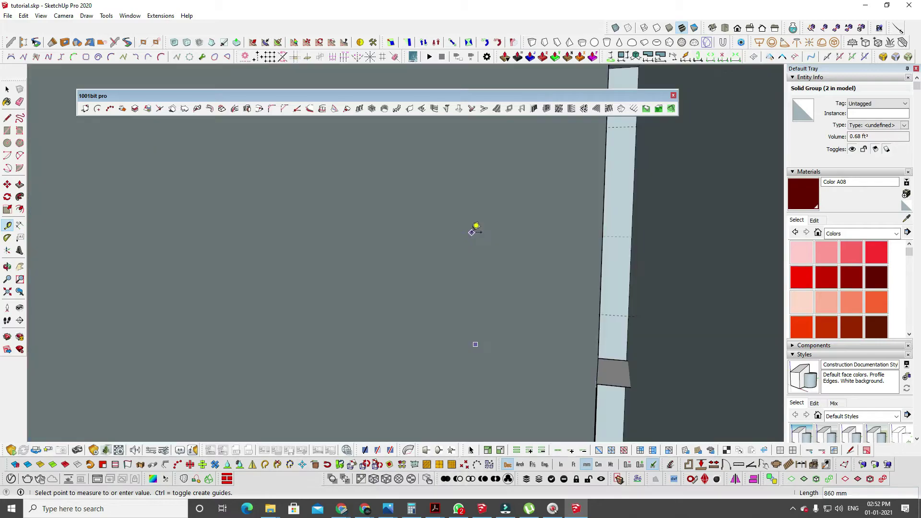
pyautogui.keyDown('shift'); pyautogui.moveTo(530, 288); pyautogui.dragTo(487, 261, button='middle'); pyautogui.keyUp('shift')
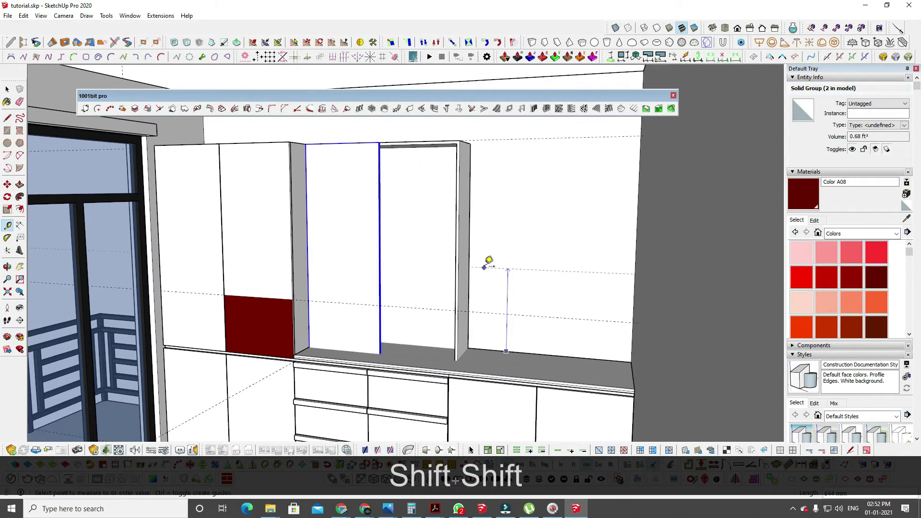
pyautogui.scroll(1, 493, 254)
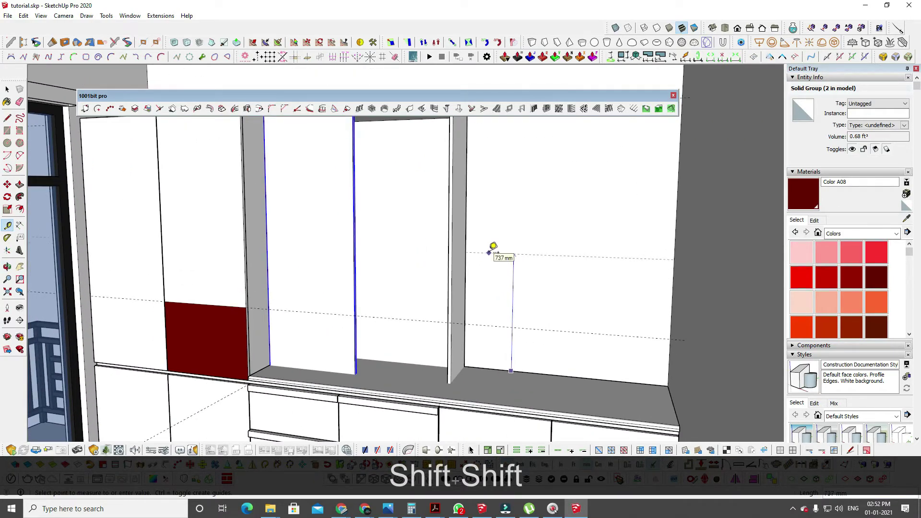
pyautogui.write('700')
pyautogui.press('Return')
pyautogui.press('shift')
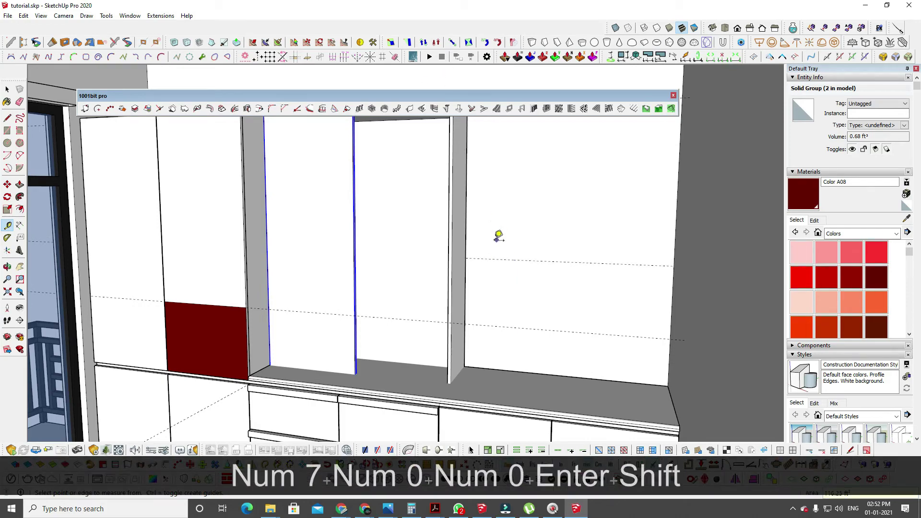
# Raise the bottom panel geometry of the copied carcass to the 700 mm guide, shortening it into a wall cabinet.
pyautogui.keyDown('shift'); pyautogui.moveTo(499, 235); pyautogui.dragTo(345, 236, button='middle'); pyautogui.keyUp('shift')
pyautogui.press('space')
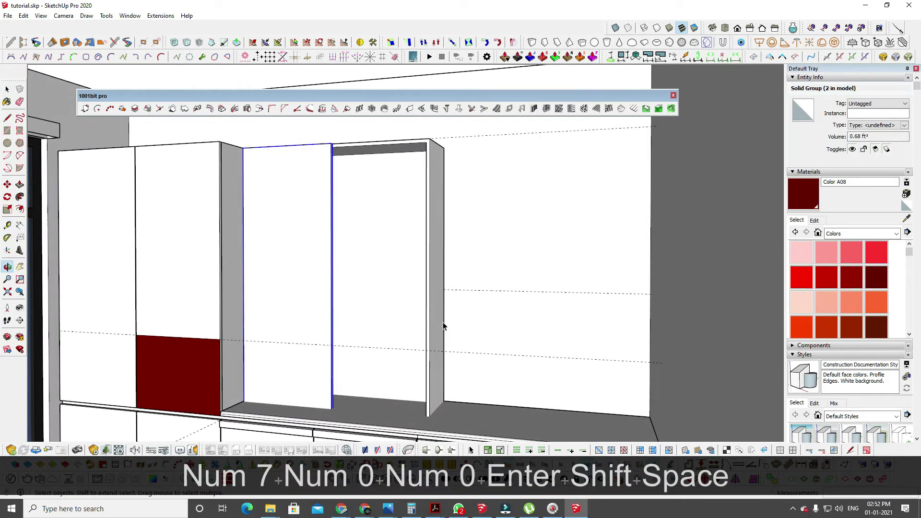
pyautogui.tripleClick(427, 304)
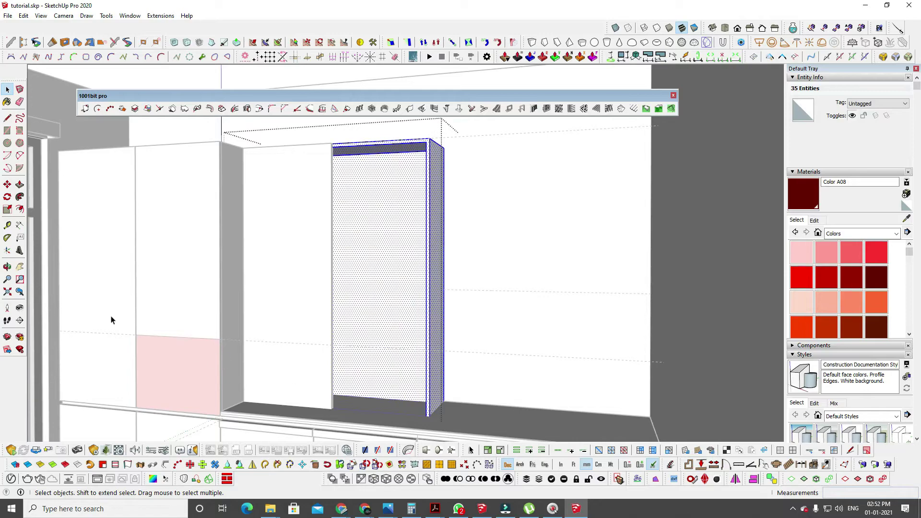
pyautogui.moveTo(111, 320); pyautogui.dragTo(511, 439)
pyautogui.press('m')
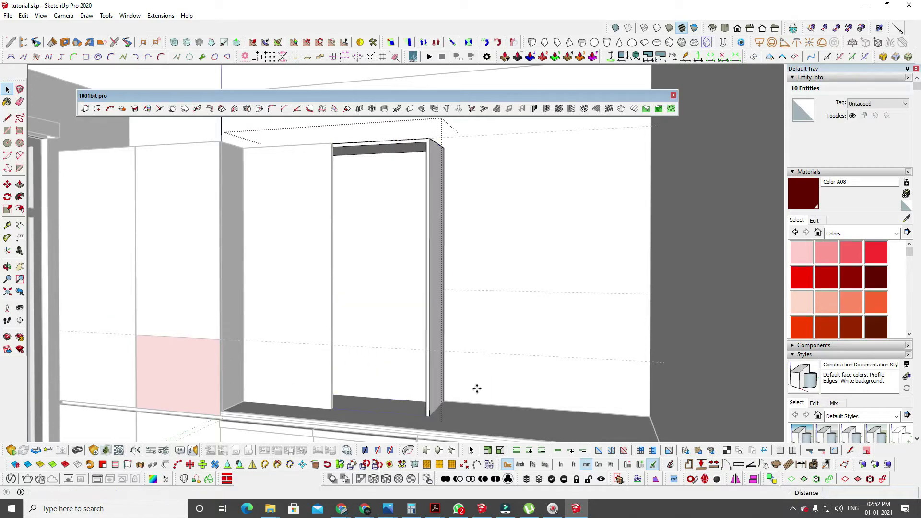
pyautogui.click(444, 400)
pyautogui.press('Escape')
pyautogui.click(451, 395)
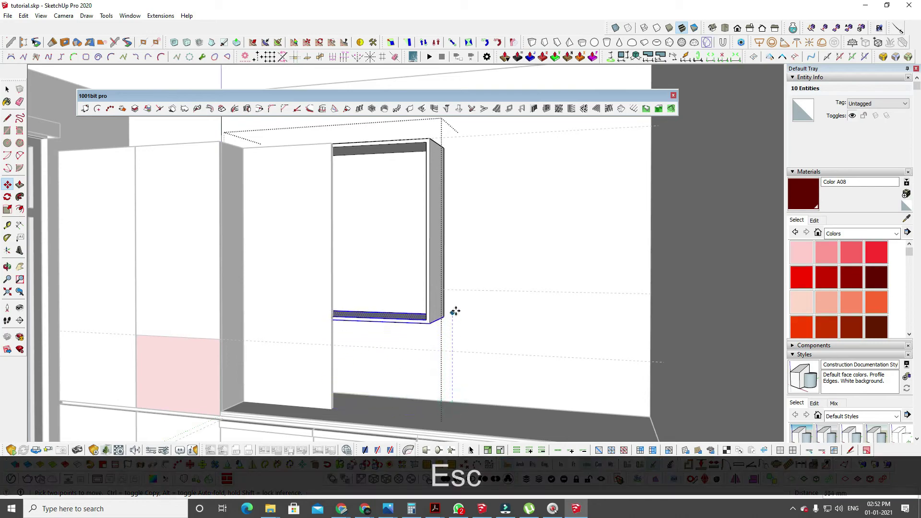
pyautogui.click(454, 286)
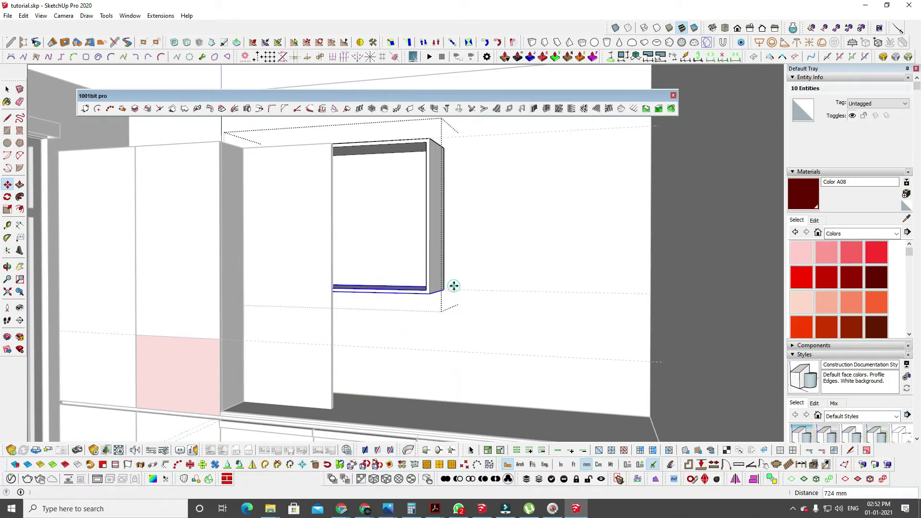
pyautogui.press('space')
pyautogui.press('Escape')
pyautogui.press('Escape')
pyautogui.press('Escape')
# Select the lower end of the copied door inside its group and move it upward toward the wall cabinet's underside.
pyautogui.moveTo(405, 239); pyautogui.dragTo(406, 205, button='middle')
pyautogui.scroll(3, 383, 290)
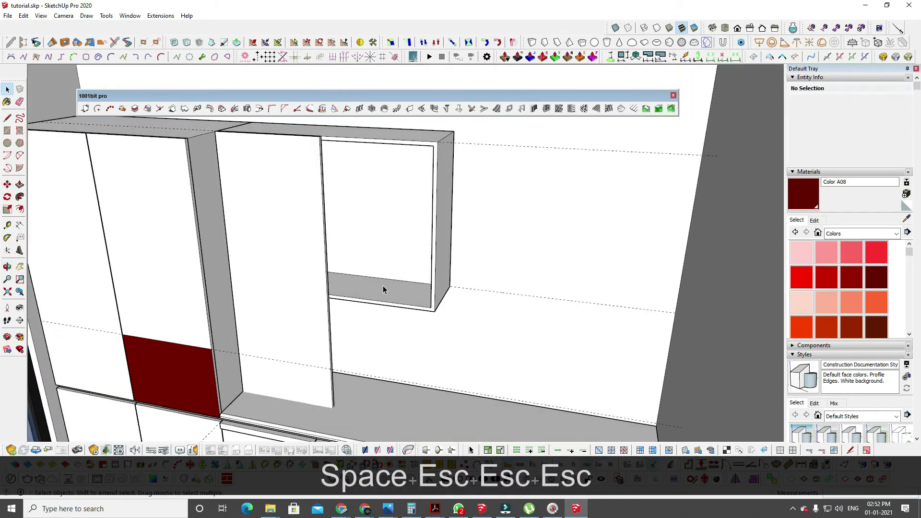
pyautogui.moveTo(383, 296); pyautogui.dragTo(315, 173, button='middle')
pyautogui.moveTo(219, 302); pyautogui.dragTo(465, 439)
pyautogui.press('m')
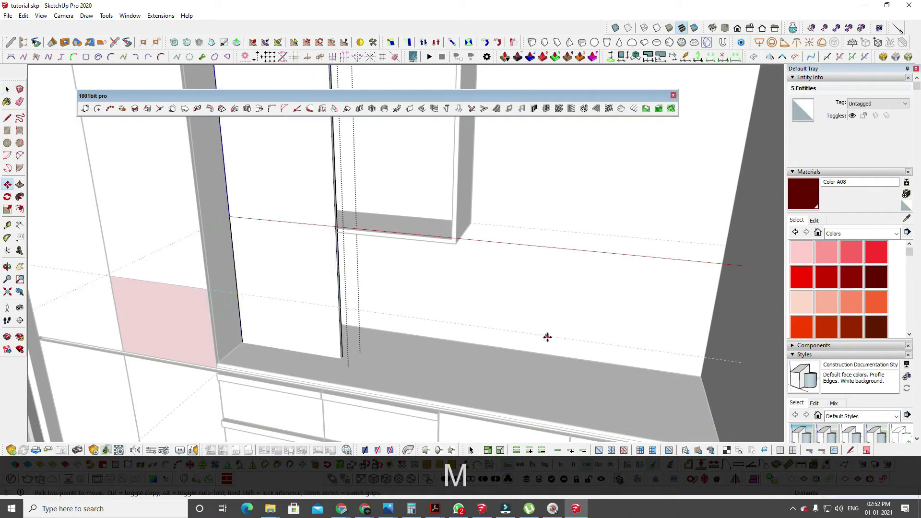
pyautogui.click(547, 353)
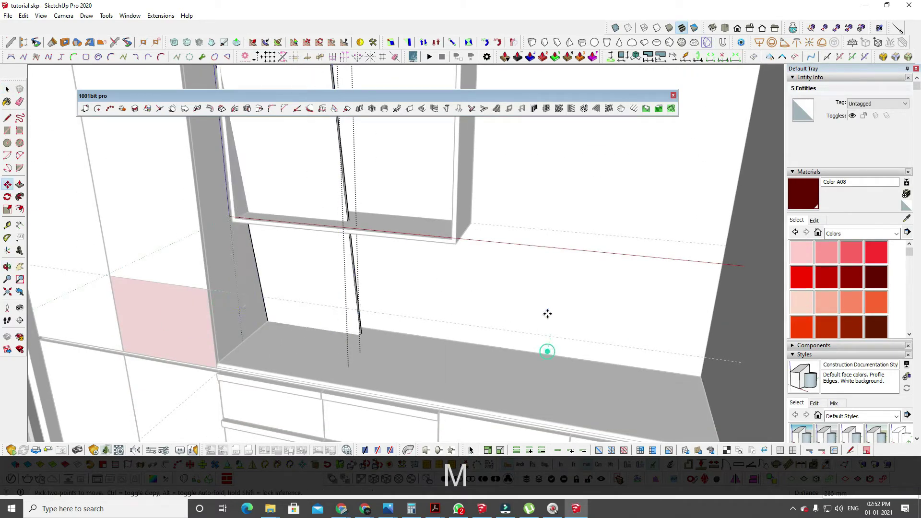
pyautogui.click(551, 276)
# Push the door's bottom face flush with the bottom of the wall cabinet carcass.
pyautogui.moveTo(378, 284); pyautogui.dragTo(366, 185, button='middle')
pyautogui.scroll(3, 365, 232)
pyautogui.moveTo(360, 259); pyautogui.dragTo(312, 206, button='middle')
pyautogui.press('p')
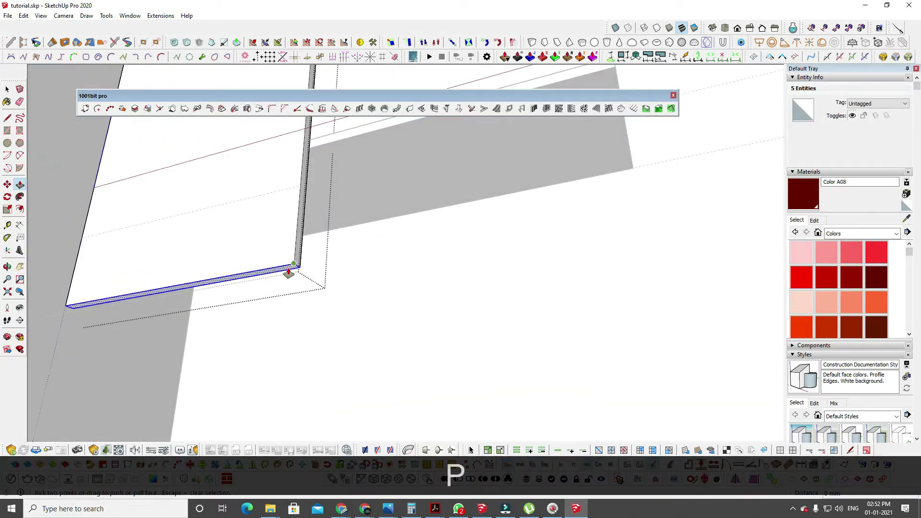
pyautogui.click(289, 269)
pyautogui.press('space')
pyautogui.press('Escape')
pyautogui.press('Escape')
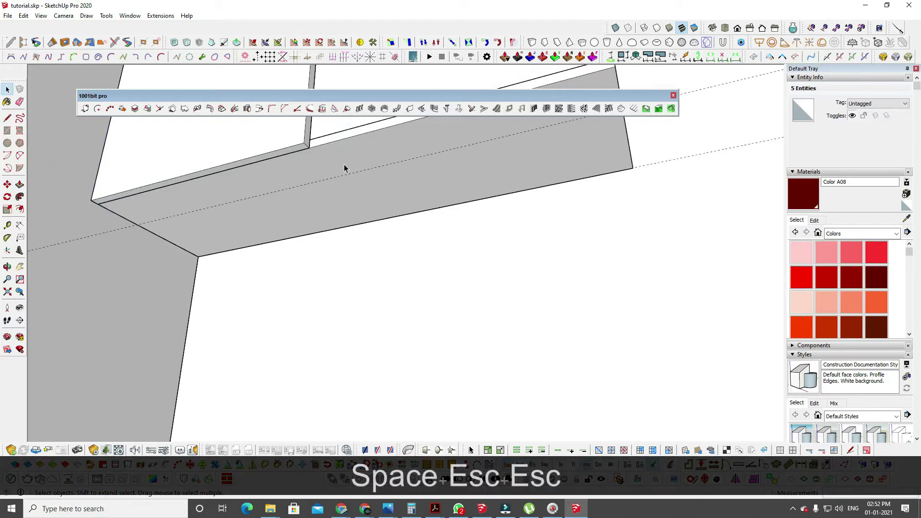
pyautogui.press('Escape')
# Copy the shortened door sideways to cover the open right half of the wall cabinet.
pyautogui.moveTo(343, 169); pyautogui.dragTo(382, 263, button='middle')
pyautogui.scroll(-3, 389, 192)
pyautogui.moveTo(344, 200); pyautogui.dragTo(322, 220, button='middle')
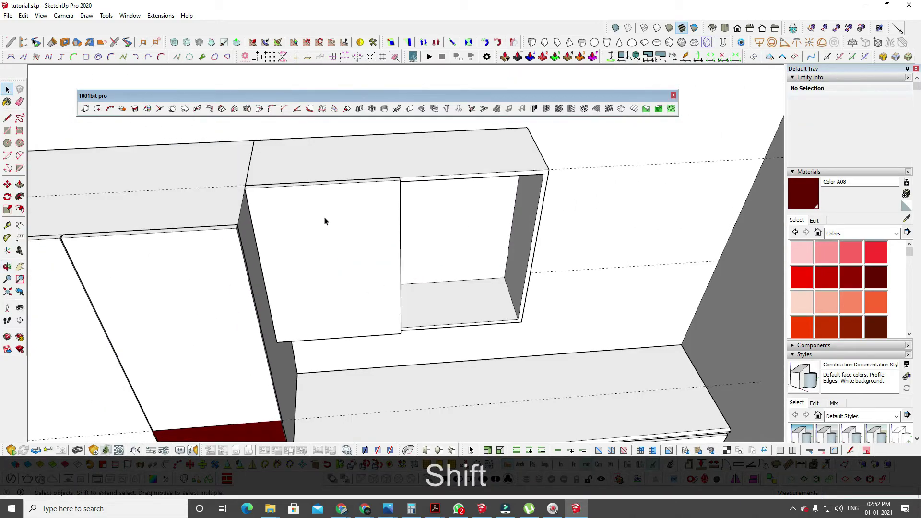
pyautogui.click(323, 216)
pyautogui.scroll(2, 306, 204)
pyautogui.press('m')
pyautogui.press('ctrl')
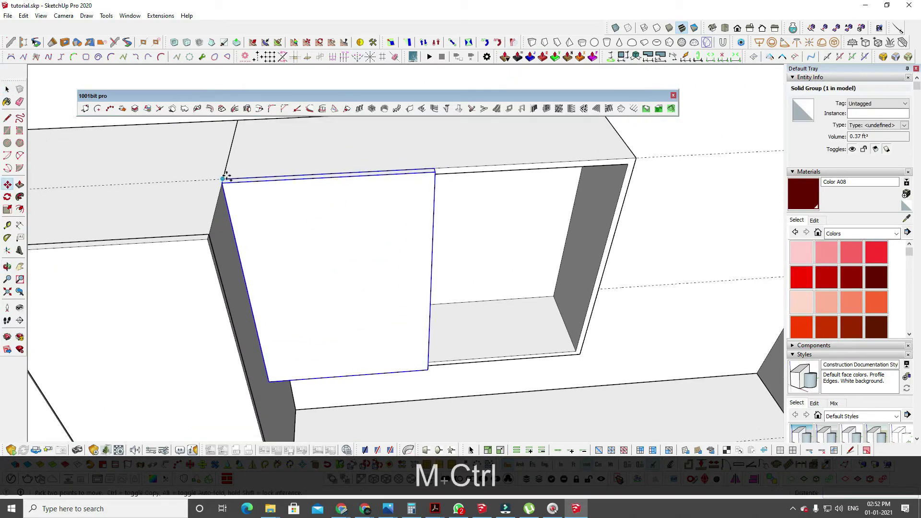
pyautogui.click(224, 179)
pyautogui.click(435, 171)
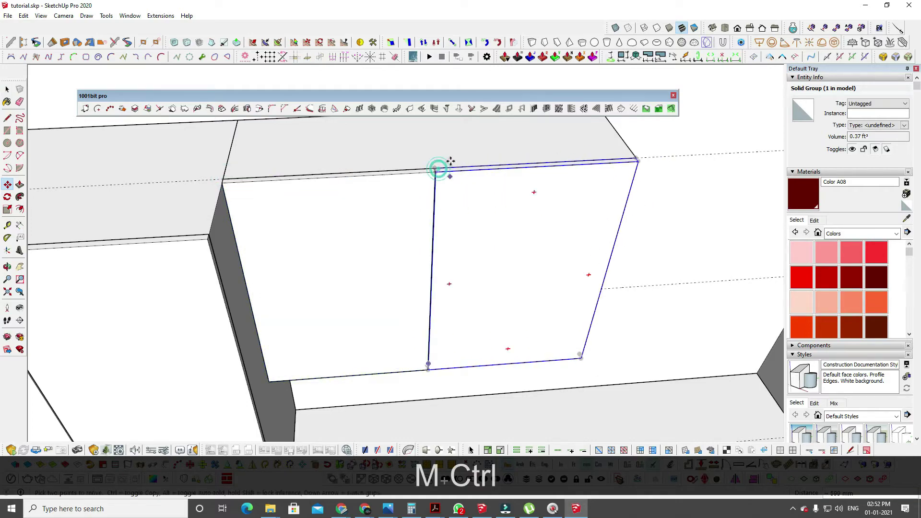
# Shift the copied wall cabinet door 4 mm to the right to leave a gap between the two doors.
pyautogui.scroll(3, 424, 159)
pyautogui.click(428, 179)
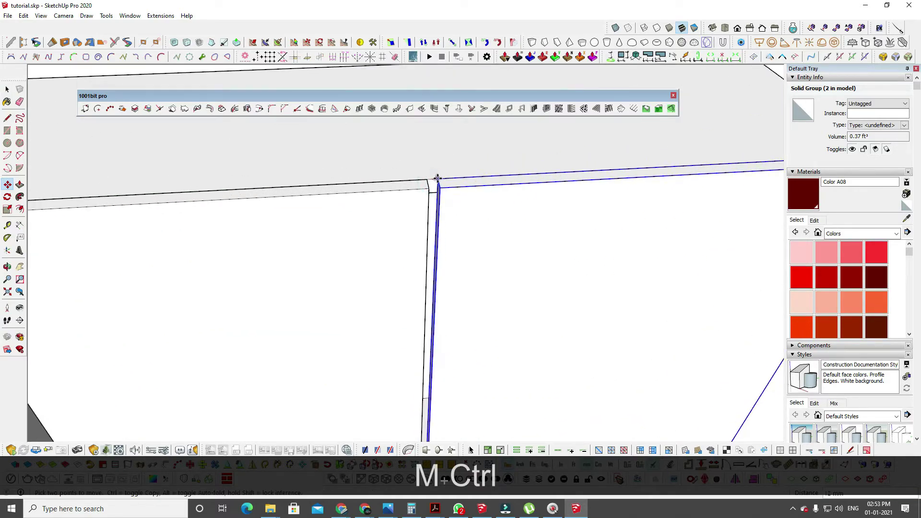
pyautogui.write('4')
pyautogui.press('Return')
pyautogui.press('space')
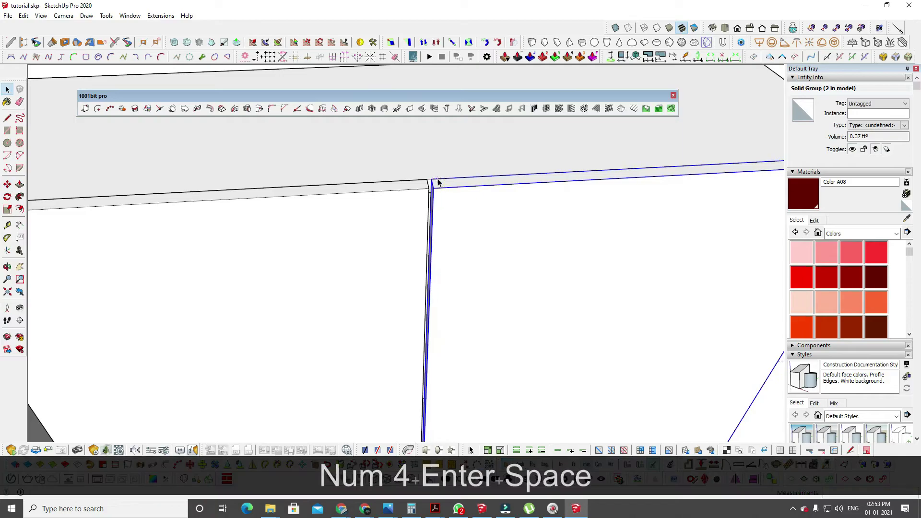
pyautogui.scroll(-5, 431, 187)
pyautogui.scroll(-3, 438, 214)
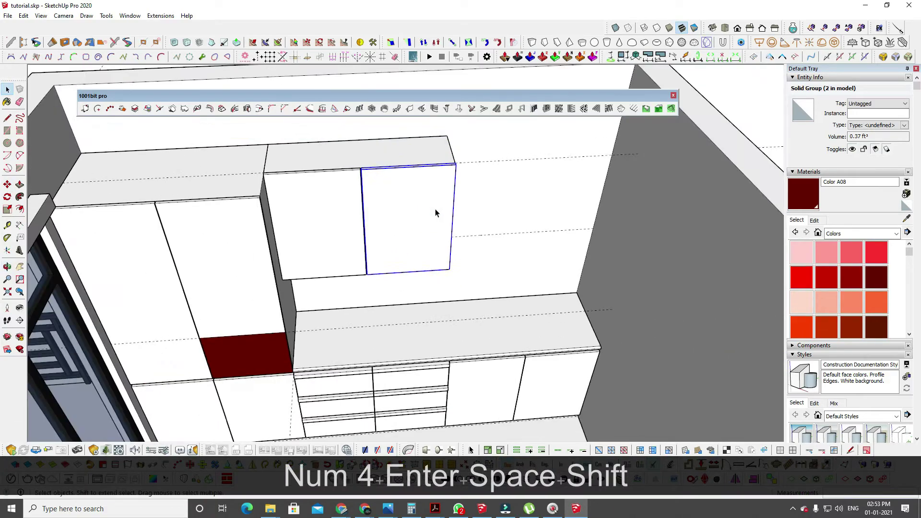
pyautogui.moveTo(436, 212); pyautogui.dragTo(415, 111, button='middle')
pyautogui.scroll(-4, 412, 218)
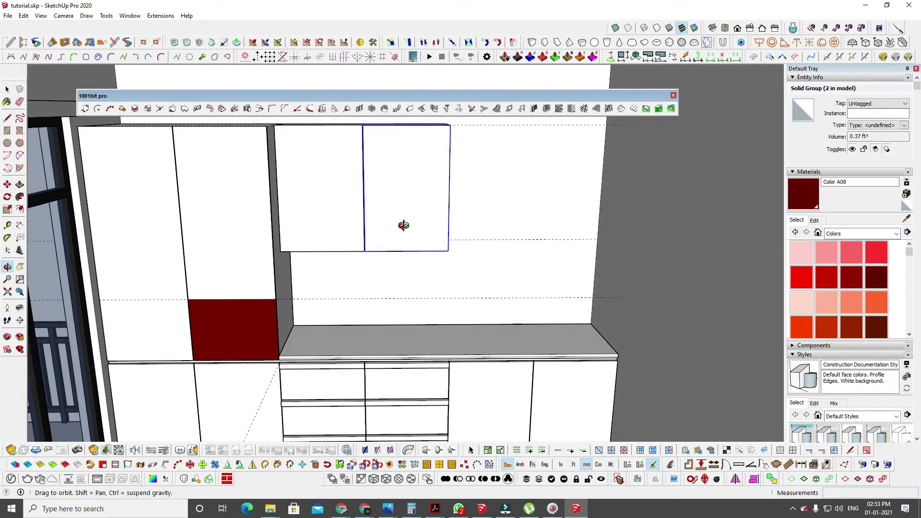
# Consult Kitchen 001.jpg in Photos and draw the open shelf's rectangle on the back wall, from the wall cabinet's upper rear corner toward the side wall.
pyautogui.keyDown('shift'); pyautogui.moveTo(479, 207); pyautogui.dragTo(400, 197, button='middle'); pyautogui.keyUp('shift')
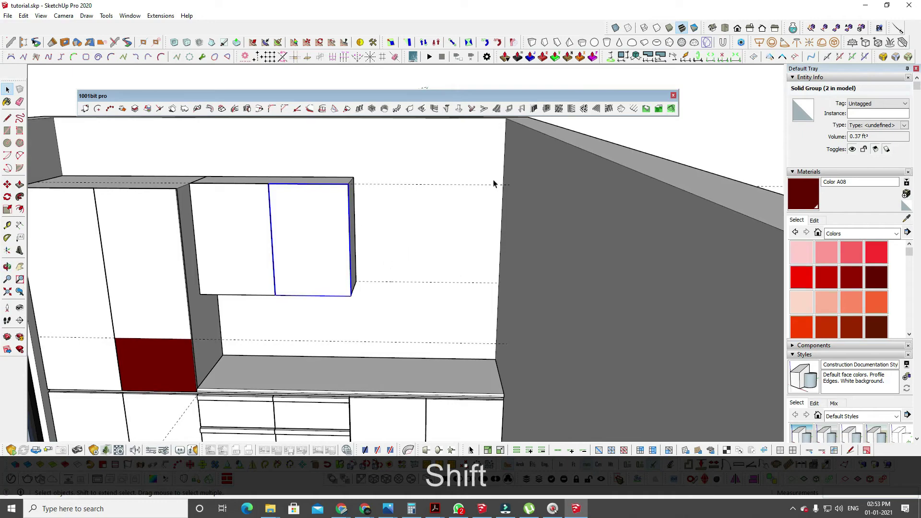
pyautogui.scroll(4, 485, 211)
pyautogui.scroll(2, 352, 346)
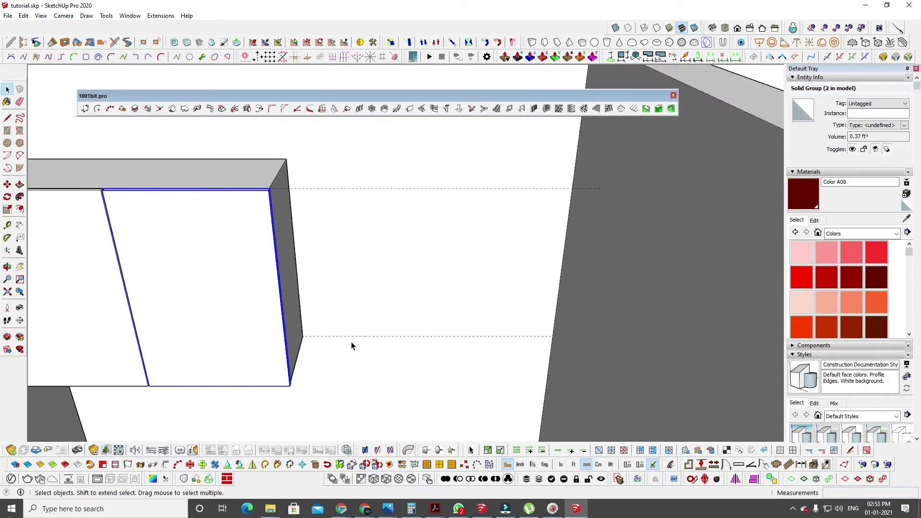
pyautogui.moveTo(388, 509)
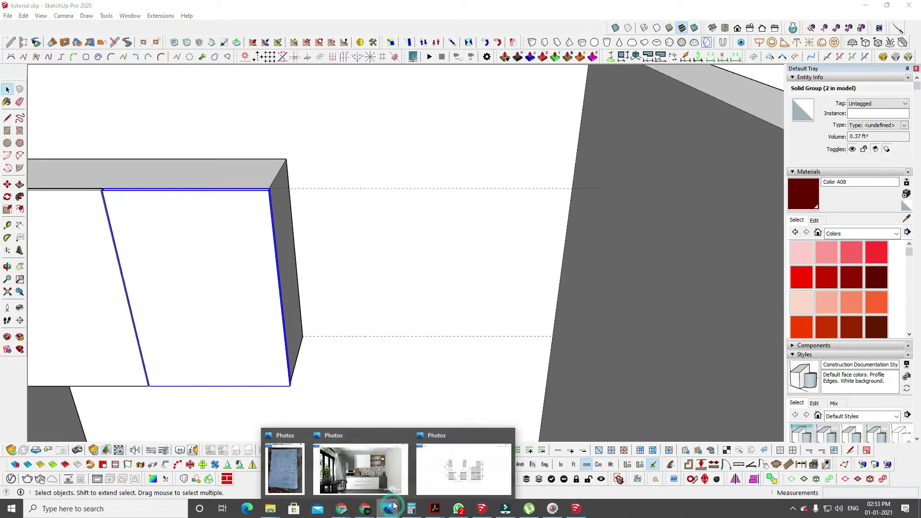
pyautogui.click(370, 473)
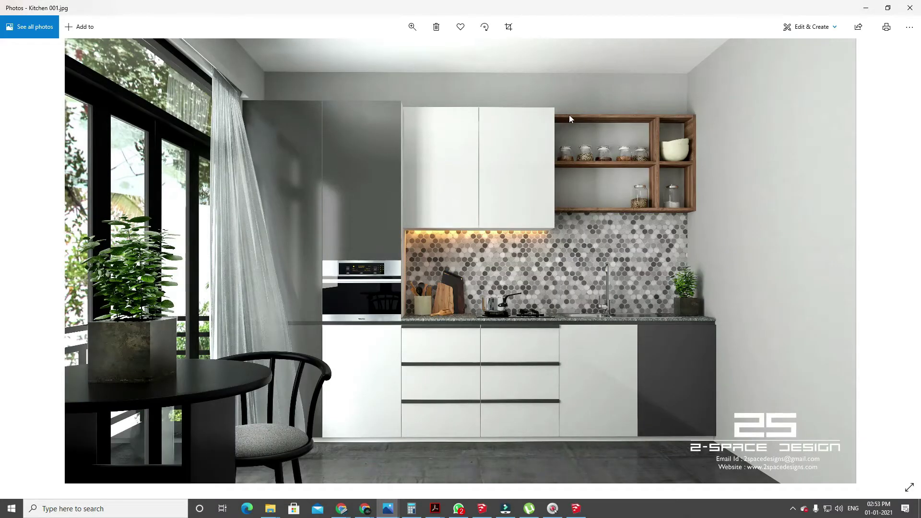
pyautogui.click(864, 12)
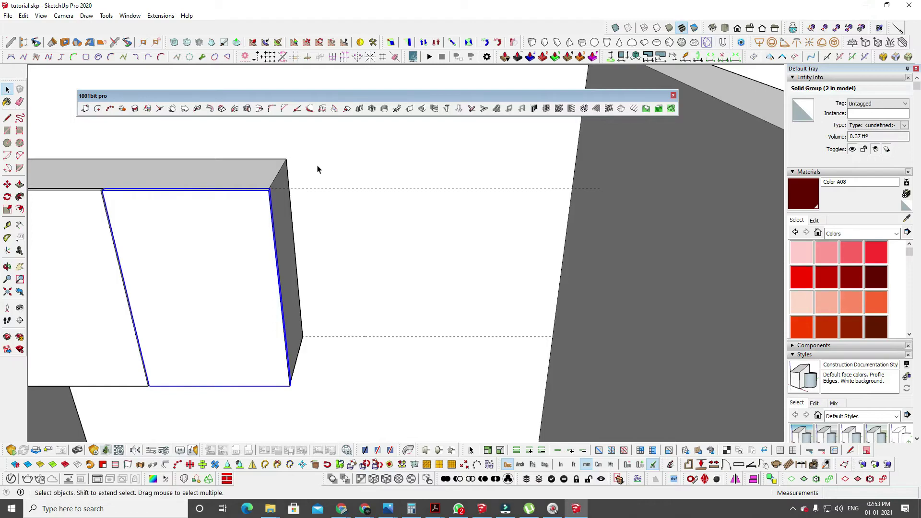
pyautogui.press('r')
pyautogui.click(287, 158)
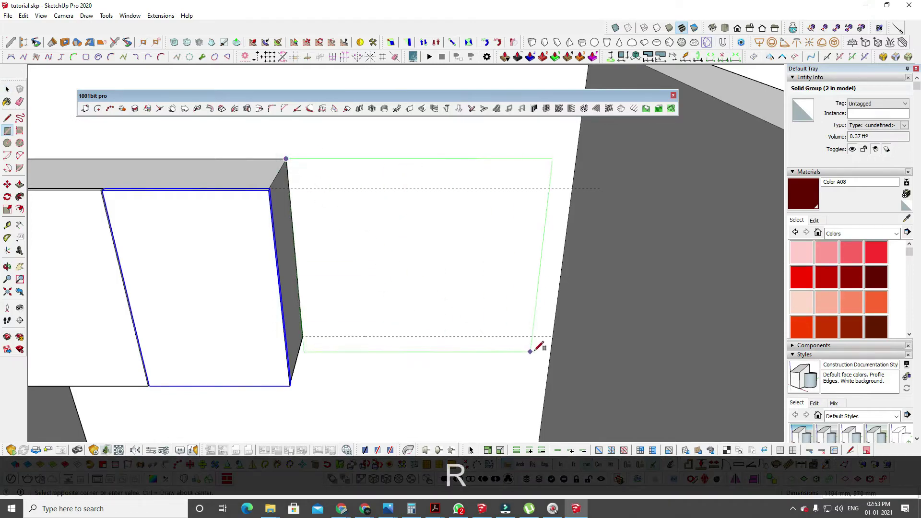
# Draw a rectangle on the wall beside the cabinet and hollow it into a frame by offsetting 18 mm inward and deleting the inner face.
pyautogui.click(551, 335)
pyautogui.moveTo(552, 333); pyautogui.dragTo(500, 264, button='middle')
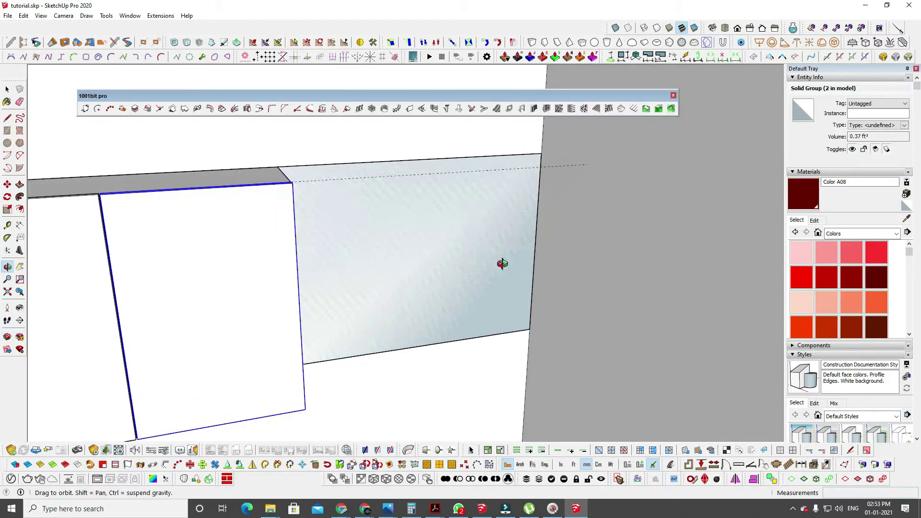
pyautogui.press('f')
pyautogui.click(511, 240)
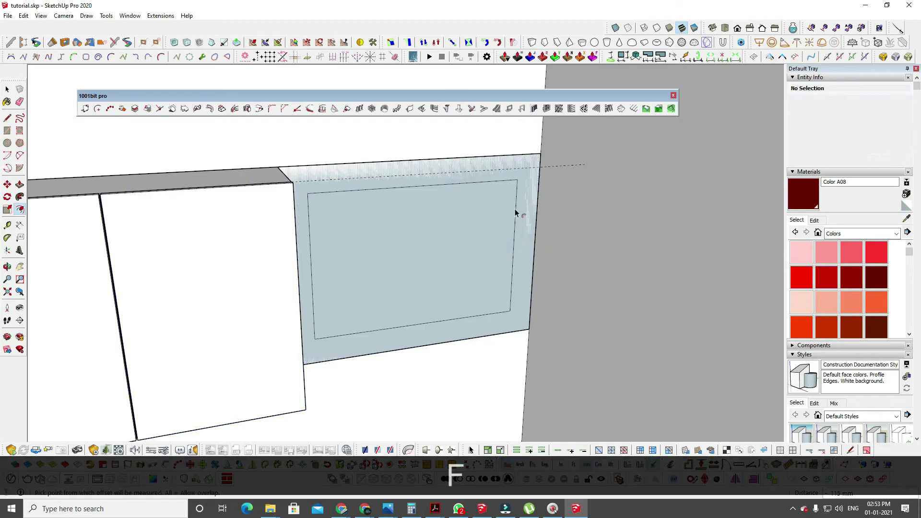
pyautogui.write('18')
pyautogui.press('Return')
pyautogui.press('space')
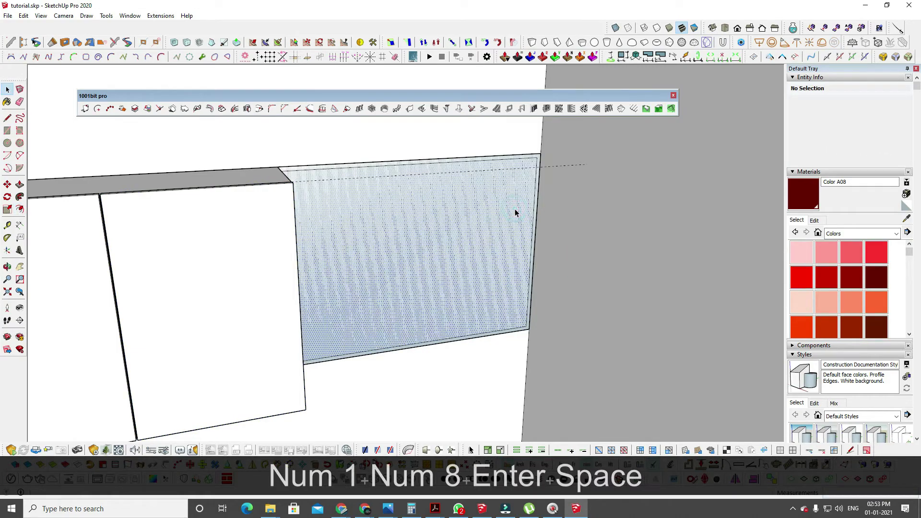
pyautogui.click(517, 208)
pyautogui.press('Delete')
# Copy the frame's upper inner edge down to the midpoint of the frame's side to mark the shelf centre line.
pyautogui.moveTo(522, 208); pyautogui.dragTo(376, 180, button='middle')
pyautogui.click(377, 168)
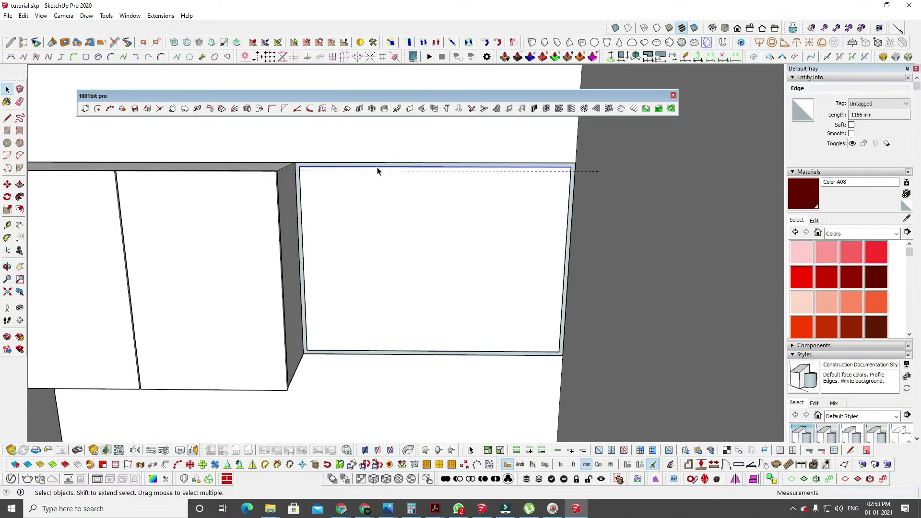
pyautogui.press('m')
pyautogui.press('ctrl')
pyautogui.click(308, 163)
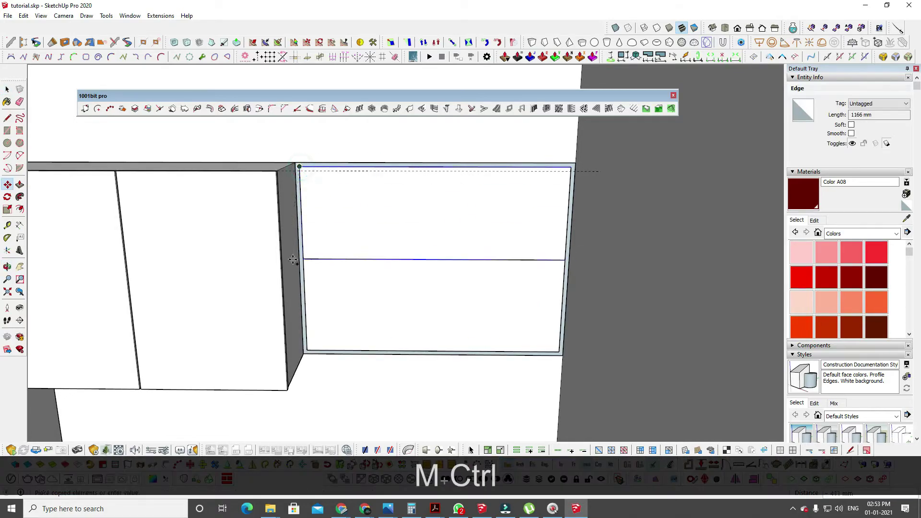
pyautogui.click(303, 262)
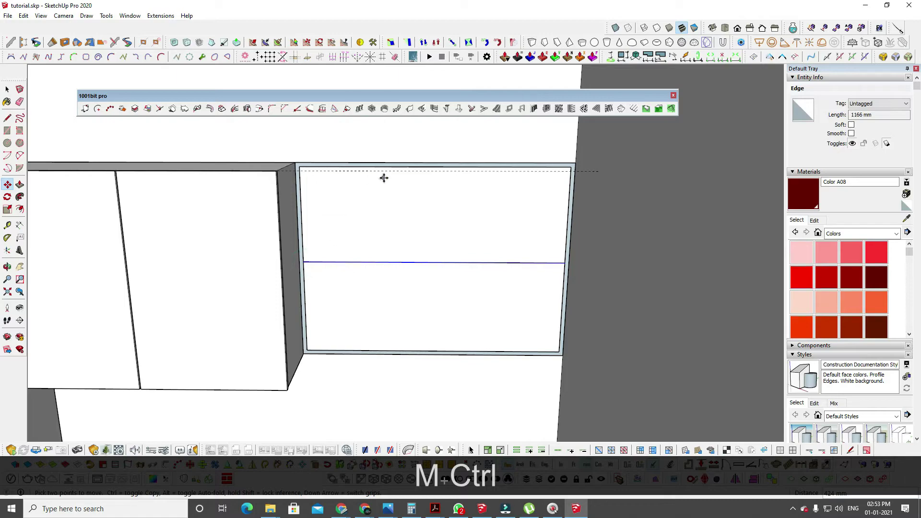
# Copy the shelf centre line 9 mm upward.
pyautogui.scroll(3, 409, 269)
pyautogui.scroll(2, 313, 277)
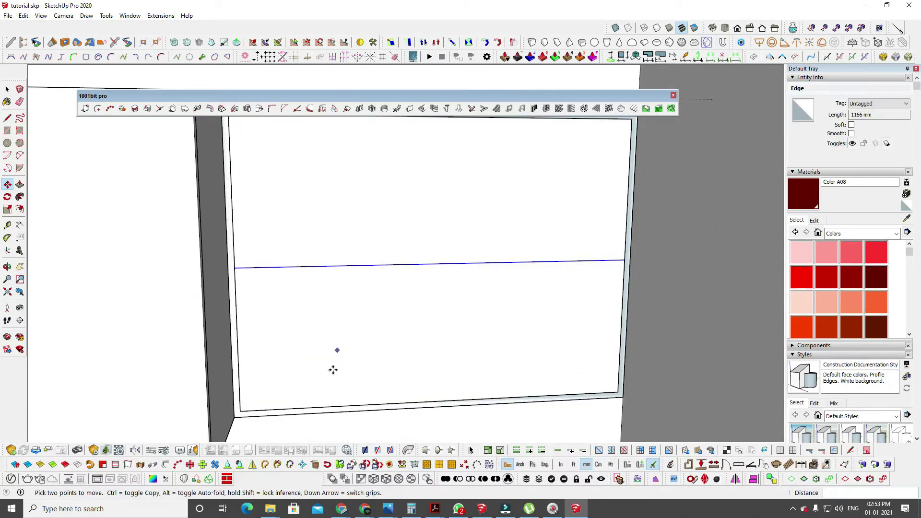
pyautogui.press('ctrl')
pyautogui.click(234, 267)
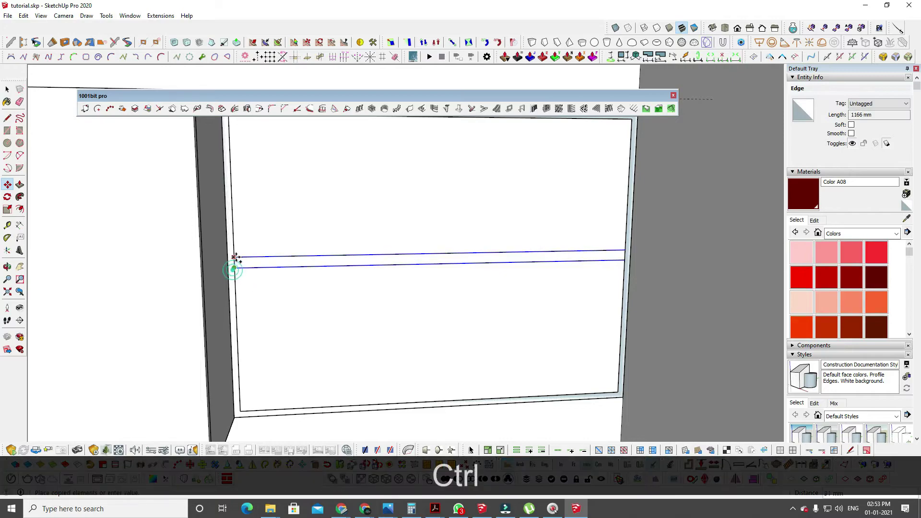
pyautogui.press('ctrl+KP_9')
pyautogui.press('Return')
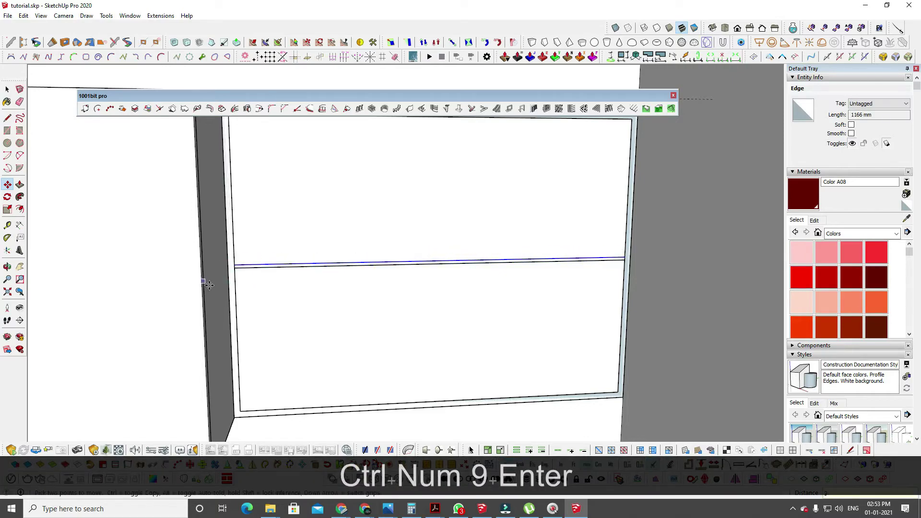
# Copy the shelf centre line 9 mm downward and delete the original centre line.
pyautogui.press('space')
pyautogui.press('m')
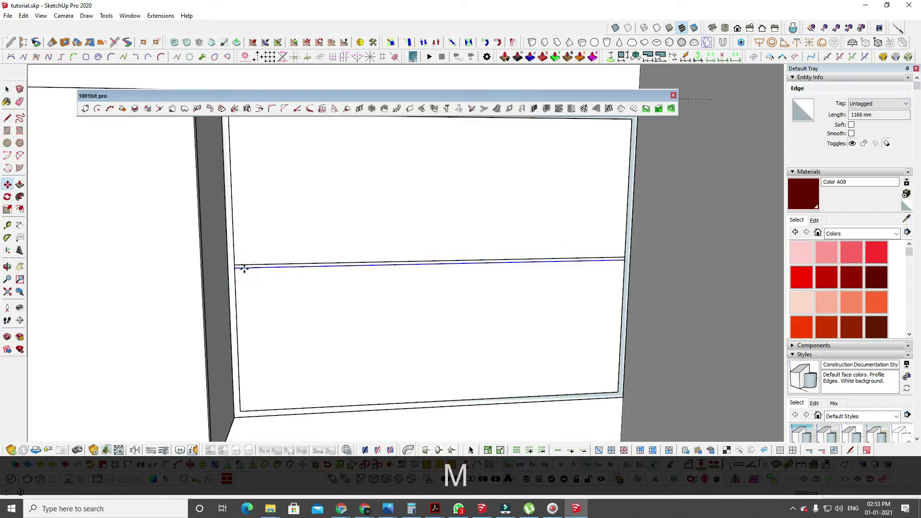
pyautogui.press('ctrl')
pyautogui.click(234, 267)
pyautogui.click(238, 278)
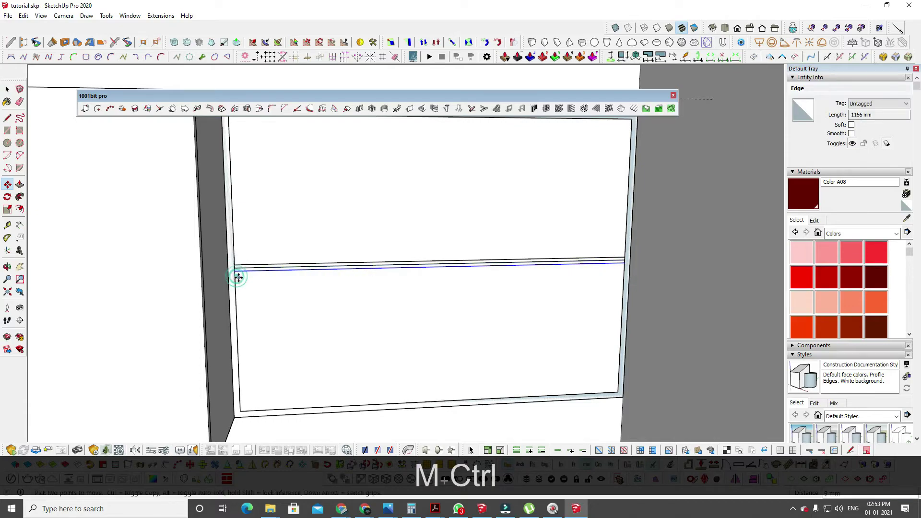
pyautogui.press('space')
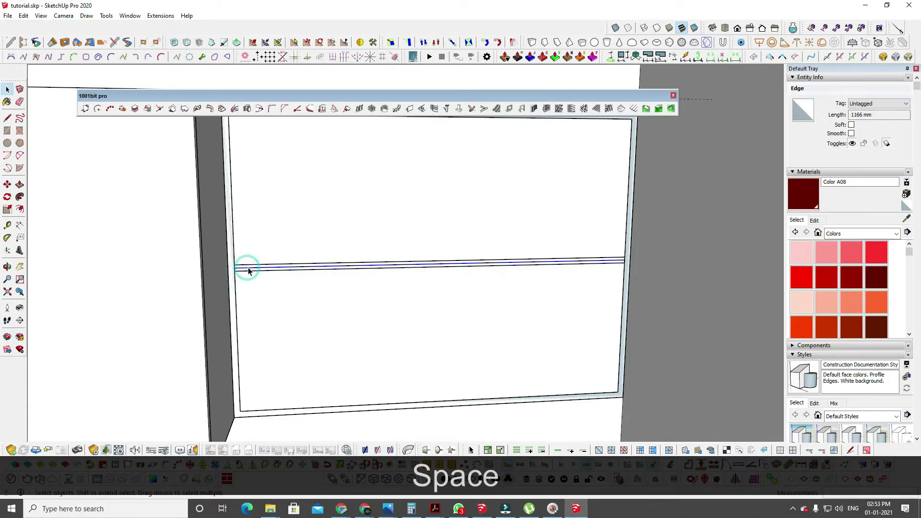
pyautogui.press('Delete')
# Place a vertical guide 300 mm in from the frame's right inner edge and a second guide 18 mm further left.
pyautogui.keyDown('shift'); pyautogui.moveTo(458, 281); pyautogui.dragTo(413, 286, button='middle'); pyautogui.keyUp('shift')
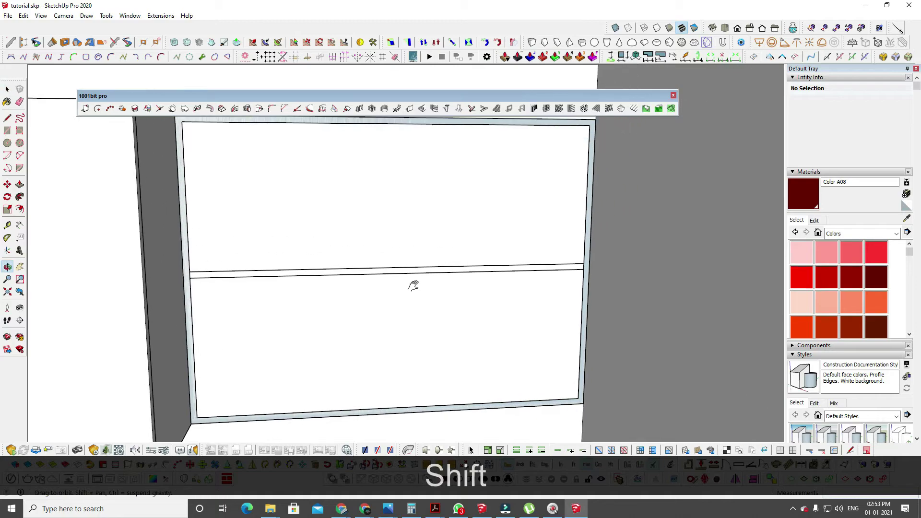
pyautogui.press('t')
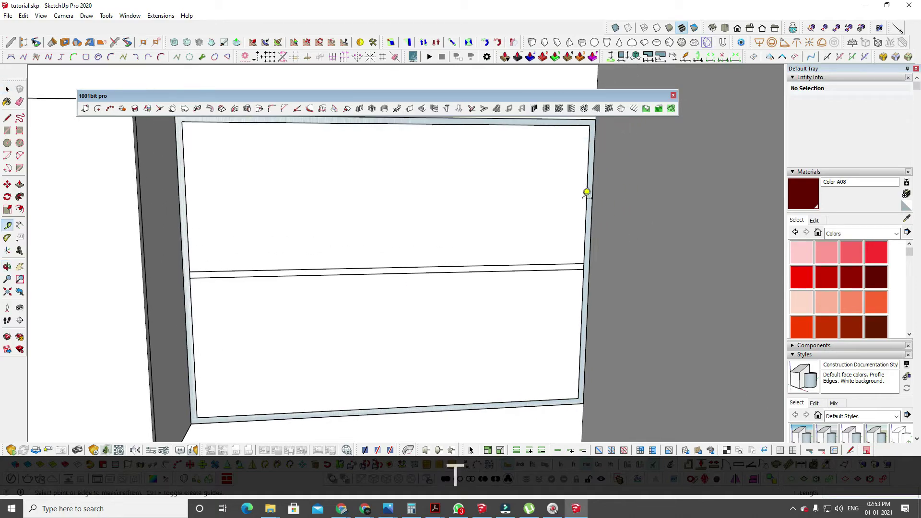
pyautogui.click(588, 195)
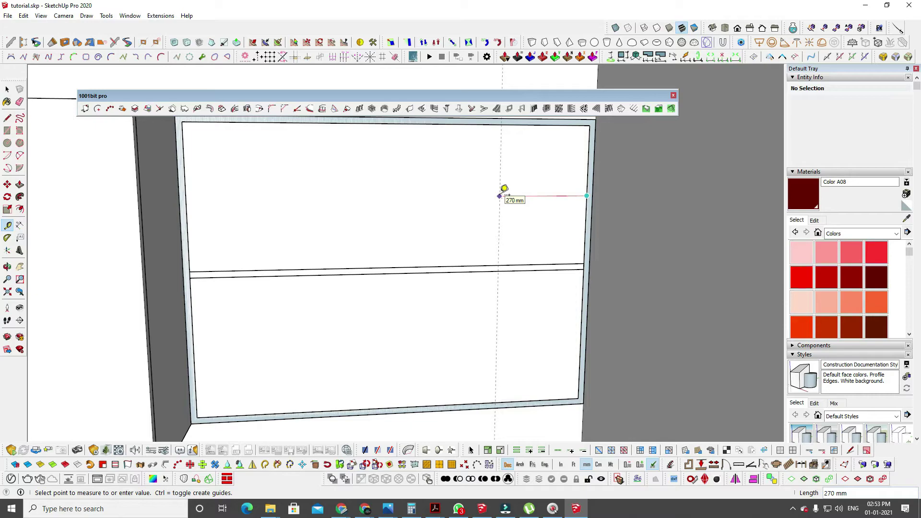
pyautogui.write('300')
pyautogui.press('Return')
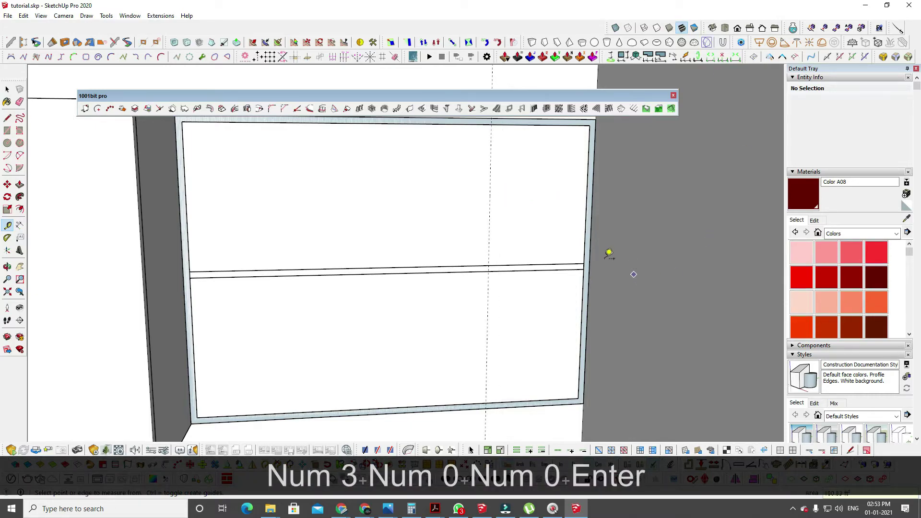
pyautogui.click(490, 202)
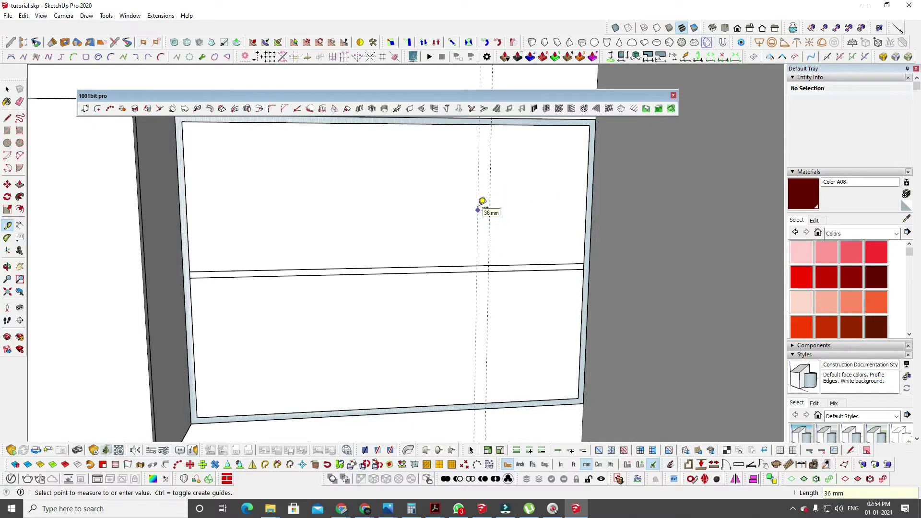
pyautogui.write('18')
pyautogui.press('Return')
# Draw an 848 × 18 mm divider rectangle between the vertical guides and another rectangle over the horizontal shelf strip.
pyautogui.press('r')
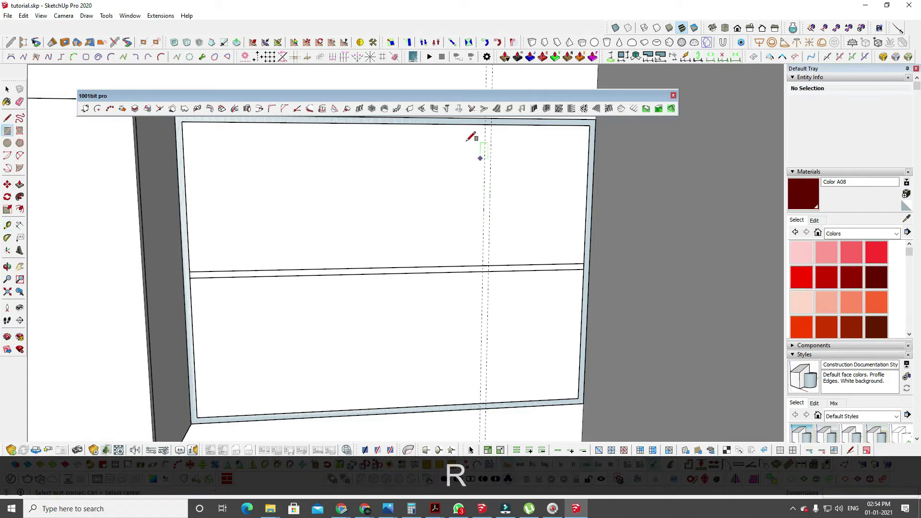
pyautogui.click(485, 124)
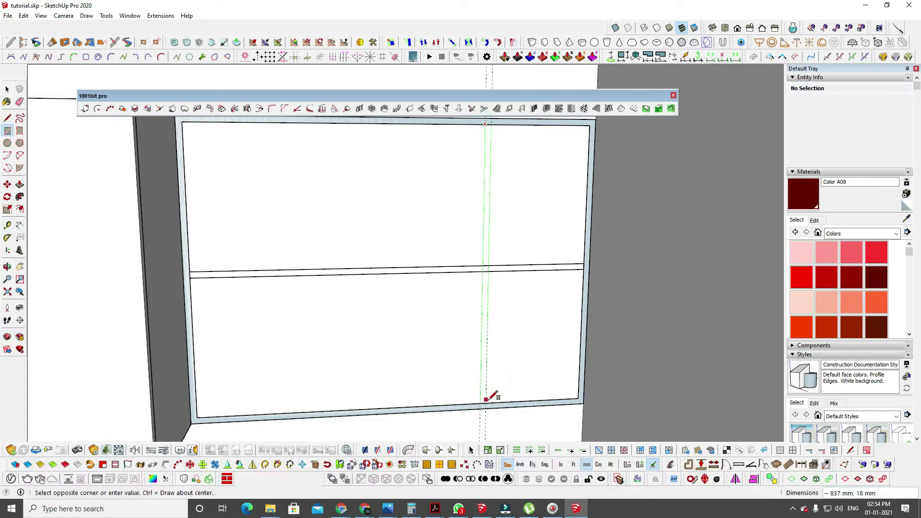
pyautogui.click(486, 402)
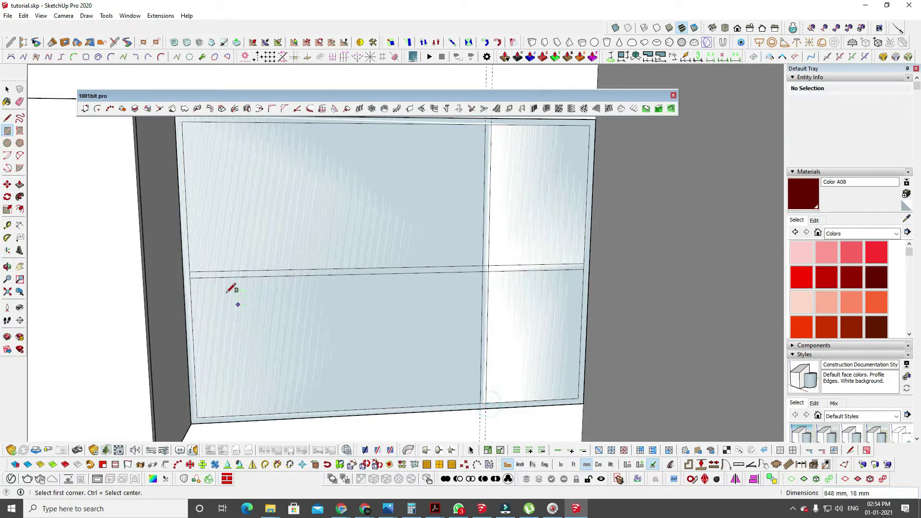
pyautogui.click(191, 272)
pyautogui.click(586, 268)
pyautogui.press('space')
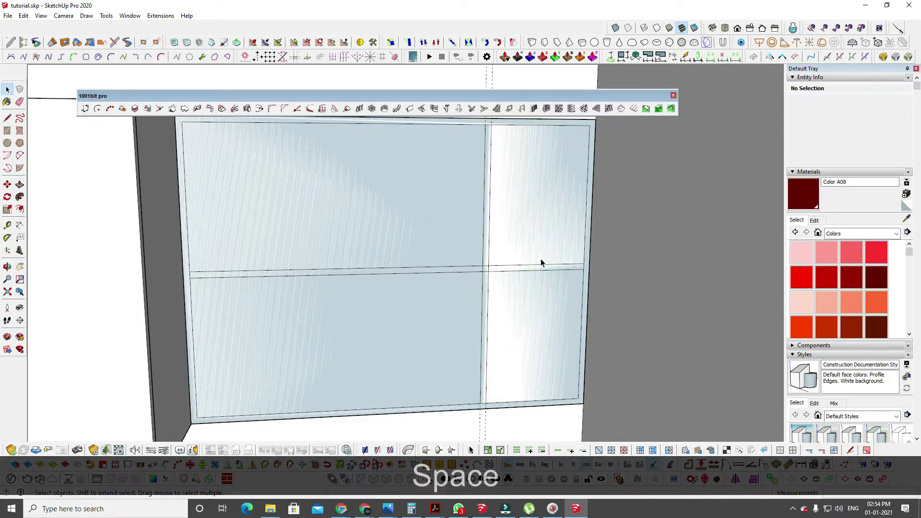
# Delete the four compartment faces, leaving only the frame, shelf and divider strips.
pyautogui.scroll(-2, 541, 262)
pyautogui.keyDown('shift'); pyautogui.click(437, 227); pyautogui.keyUp('shift')
pyautogui.keyDown('shift'); pyautogui.click(552, 299); pyautogui.keyUp('shift')
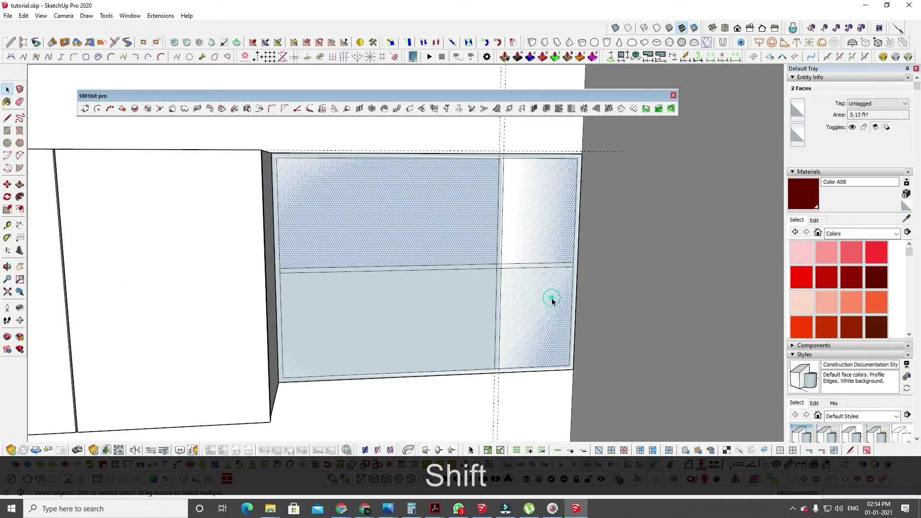
pyautogui.press('Delete')
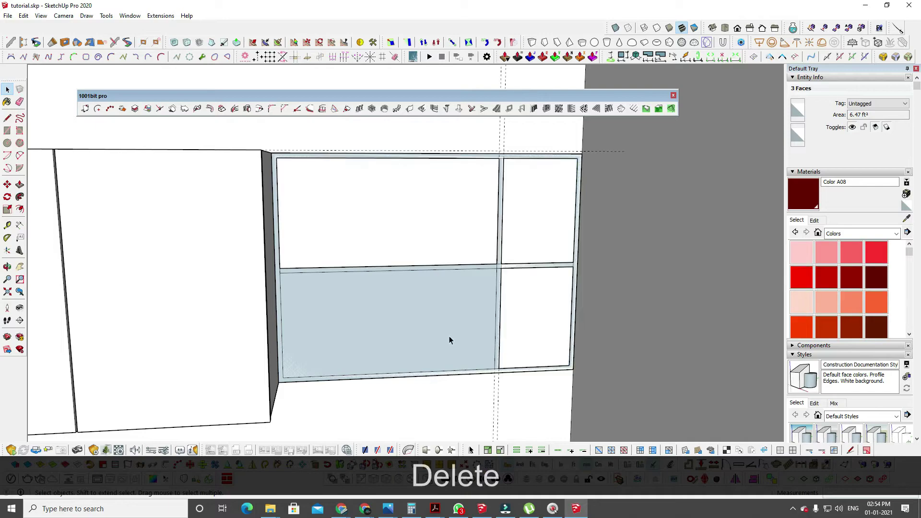
pyautogui.click(449, 335)
pyautogui.press('Delete')
# Extrude the outer frame face 250 mm out from the wall.
pyautogui.moveTo(449, 336); pyautogui.dragTo(458, 278, button='middle')
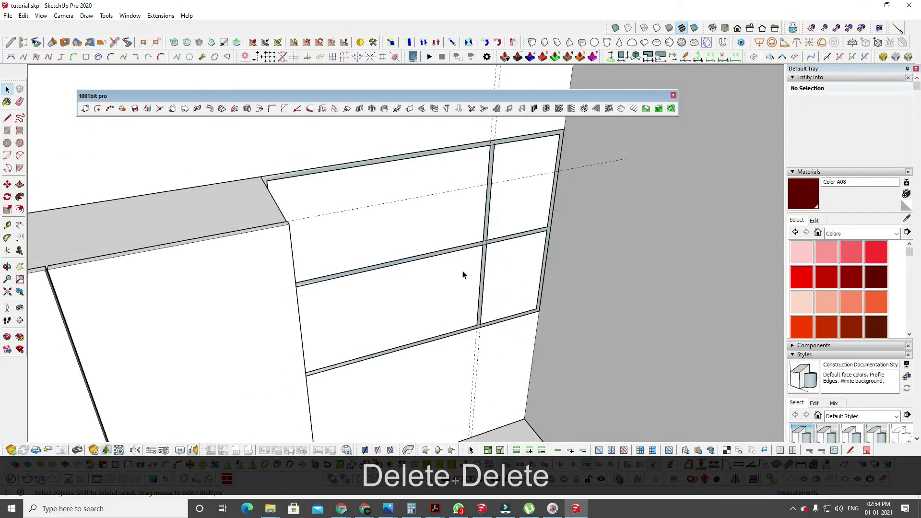
pyautogui.press('p')
pyautogui.click(545, 253)
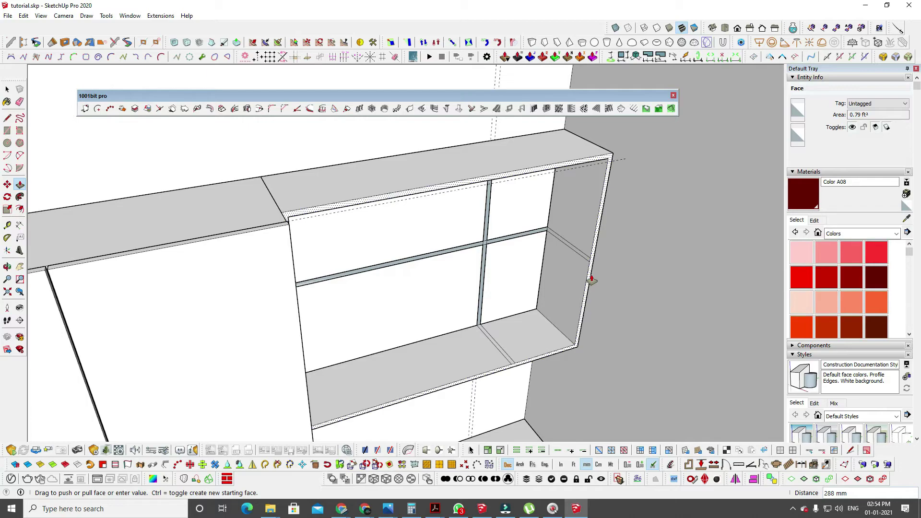
pyautogui.write('250')
pyautogui.press('Return')
pyautogui.moveTo(623, 327); pyautogui.dragTo(512, 277, button='middle')
pyautogui.press('space')
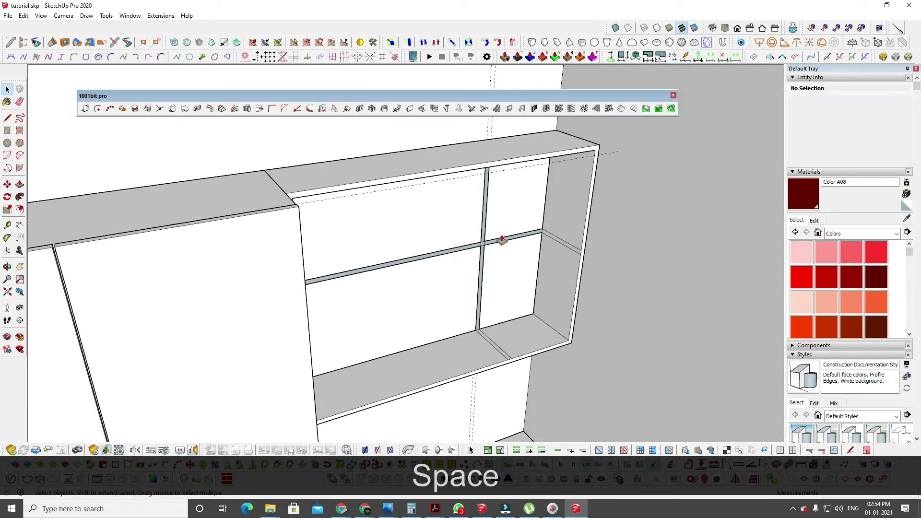
pyautogui.press('p')
pyautogui.click(499, 242)
pyautogui.hotkey('ctrl', 'z')
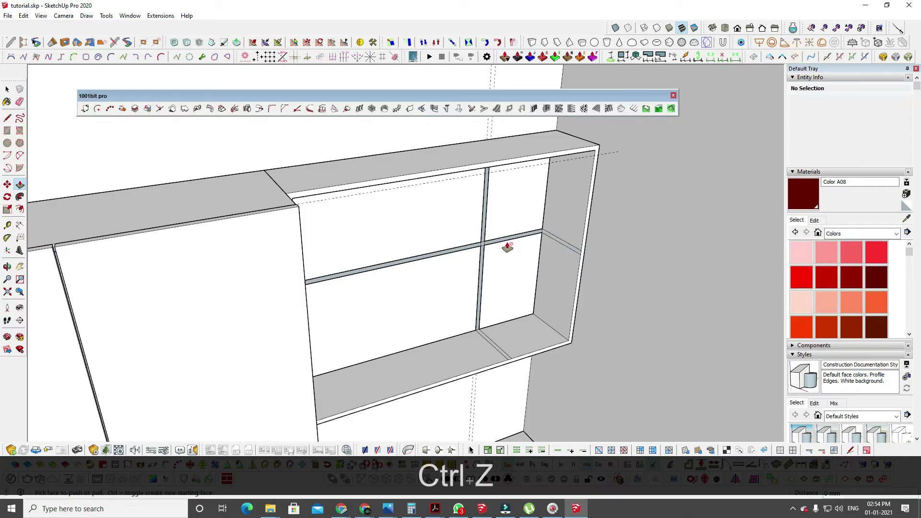
# Extrude both shelf strips and both divider strips 250 mm, level with the frame's front, using Push/Pull with a new starting face.
pyautogui.press('ctrl')
pyautogui.click(506, 243)
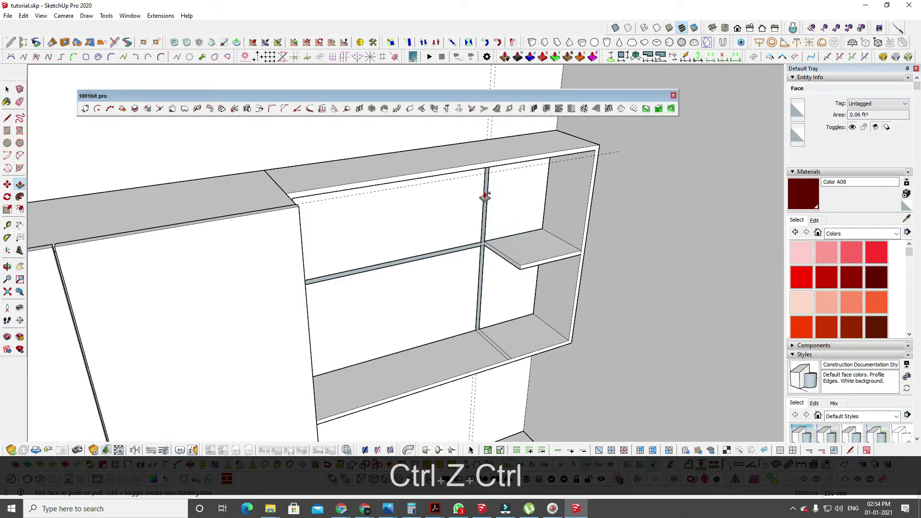
pyautogui.click(486, 170)
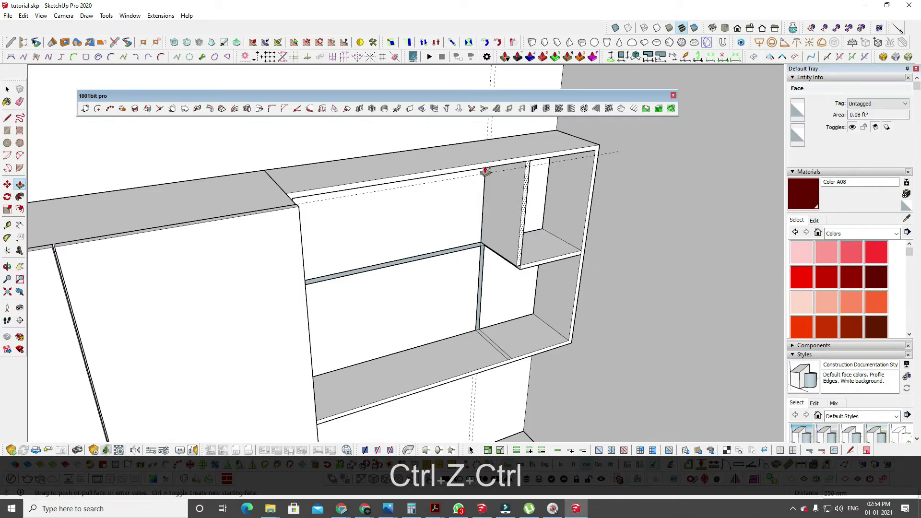
pyautogui.click(469, 253)
pyautogui.click(524, 205)
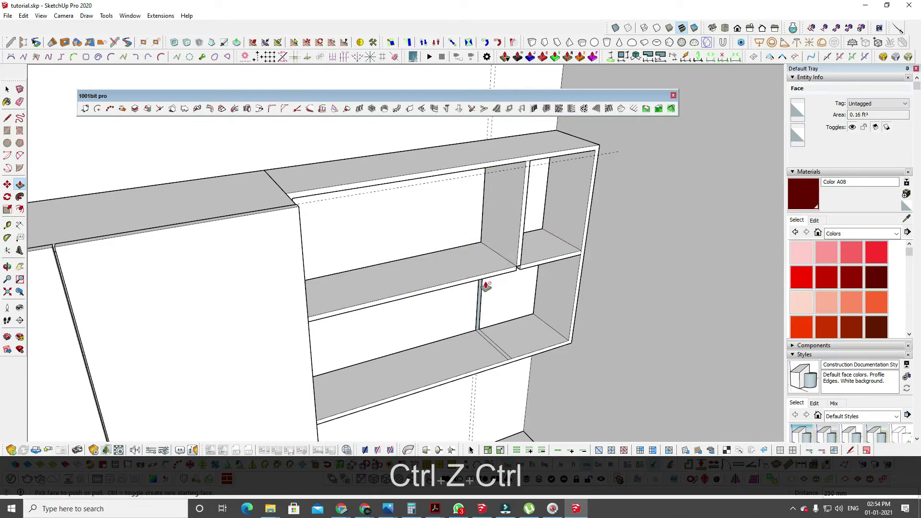
pyautogui.click(480, 293)
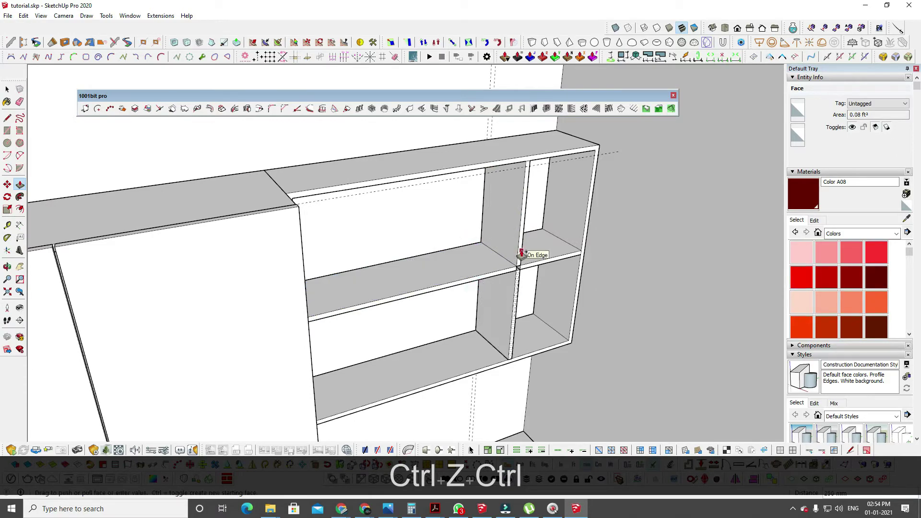
# Extrude the recessed square where the shelf and divider cross 250 mm so it is flush with their front faces.
pyautogui.scroll(3, 519, 267)
pyautogui.moveTo(518, 264); pyautogui.dragTo(449, 167, button='middle')
pyautogui.scroll(5, 511, 268)
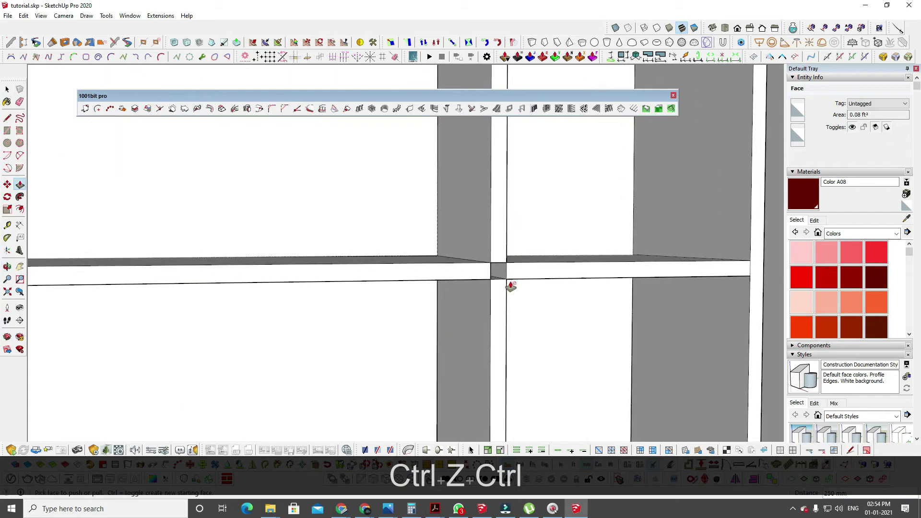
pyautogui.moveTo(509, 286); pyautogui.dragTo(446, 265, button='middle')
pyautogui.click(447, 264)
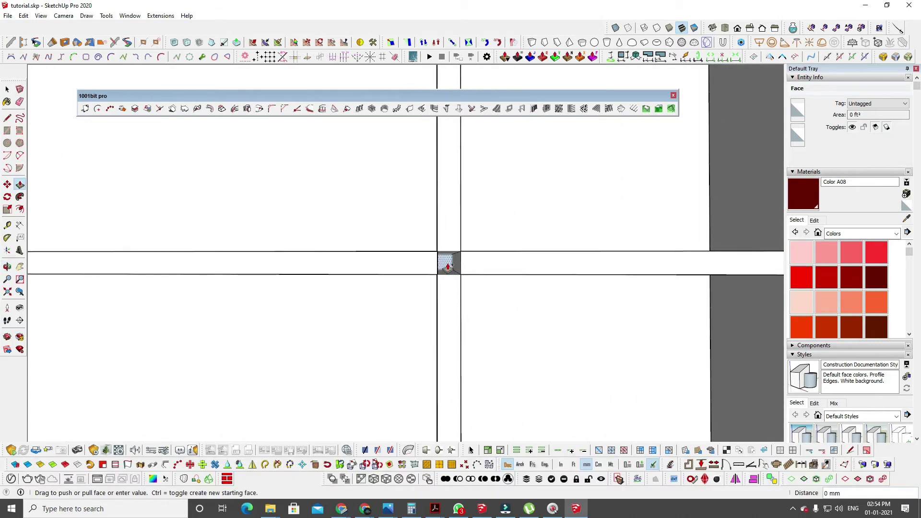
pyautogui.click(453, 221)
pyautogui.moveTo(453, 225); pyautogui.dragTo(486, 309, button='middle')
pyautogui.scroll(-5, 487, 309)
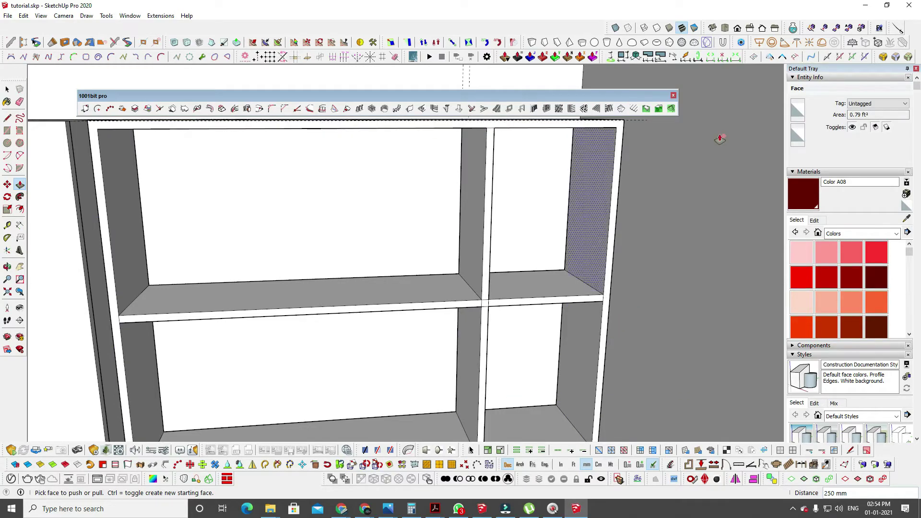
# Draw short diagonal joint lines across the front of the shelf frame's corners, from inner corner to outer corner.
pyautogui.press('l')
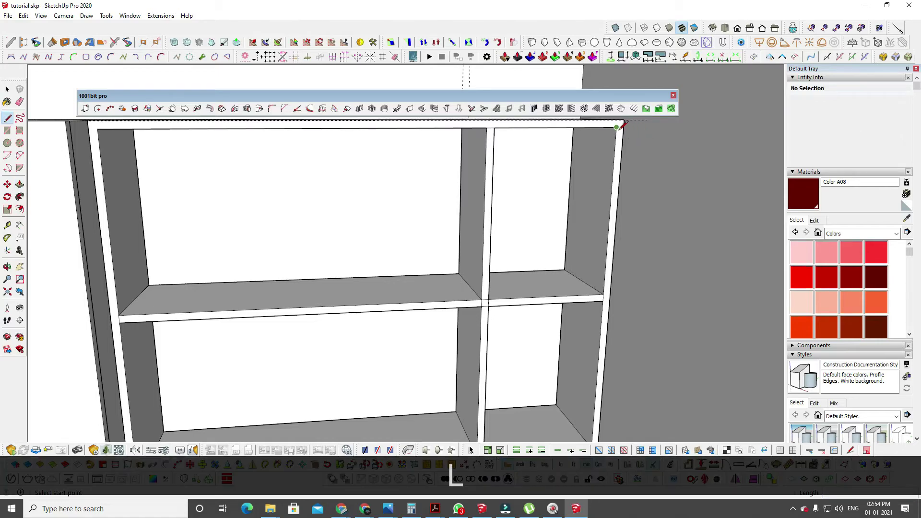
pyautogui.click(617, 128)
pyautogui.click(624, 120)
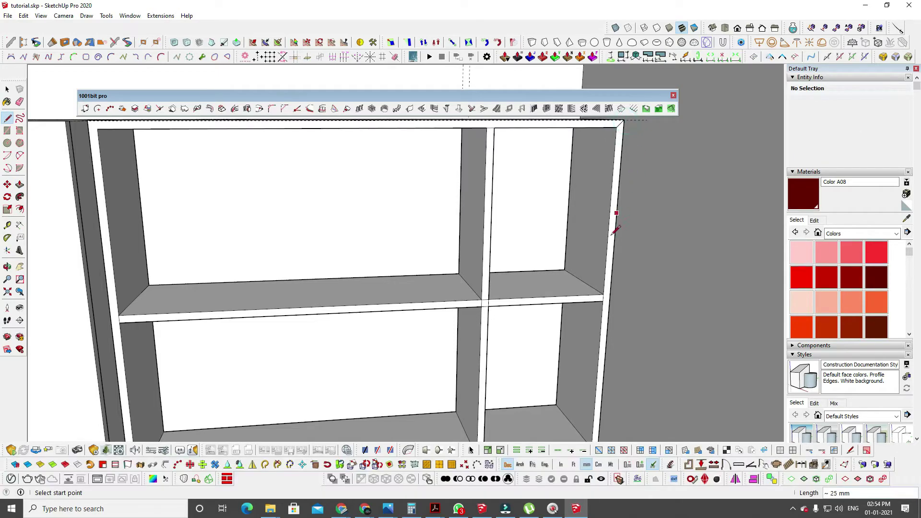
pyautogui.scroll(-2, 611, 259)
pyautogui.scroll(5, 613, 309)
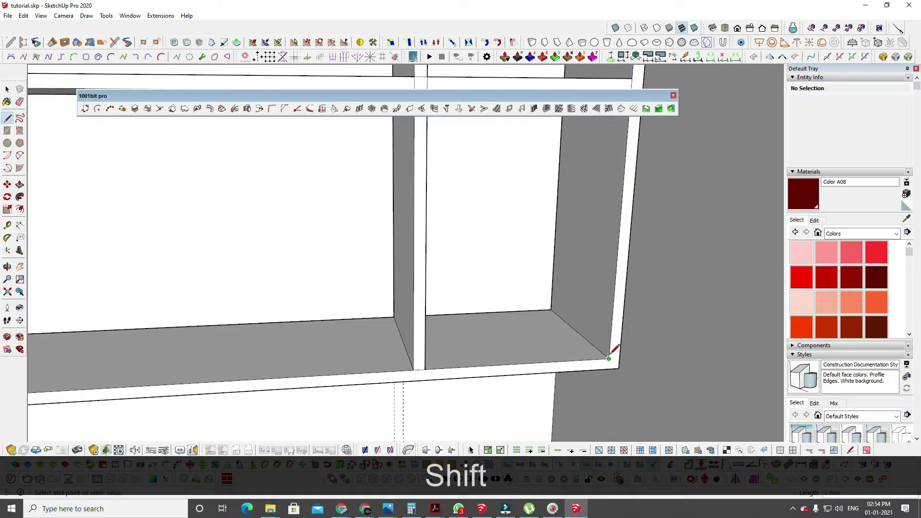
pyautogui.scroll(-3, 617, 364)
pyautogui.press('Escape')
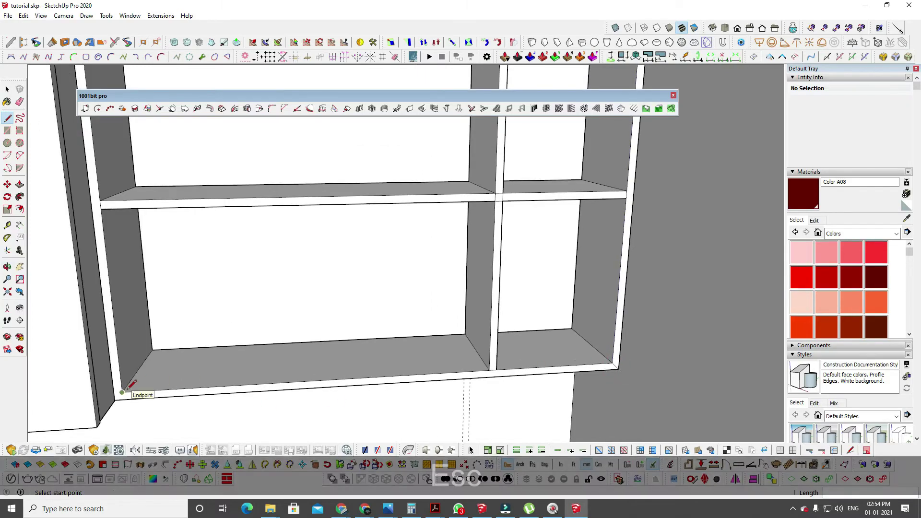
pyautogui.scroll(-3, 192, 345)
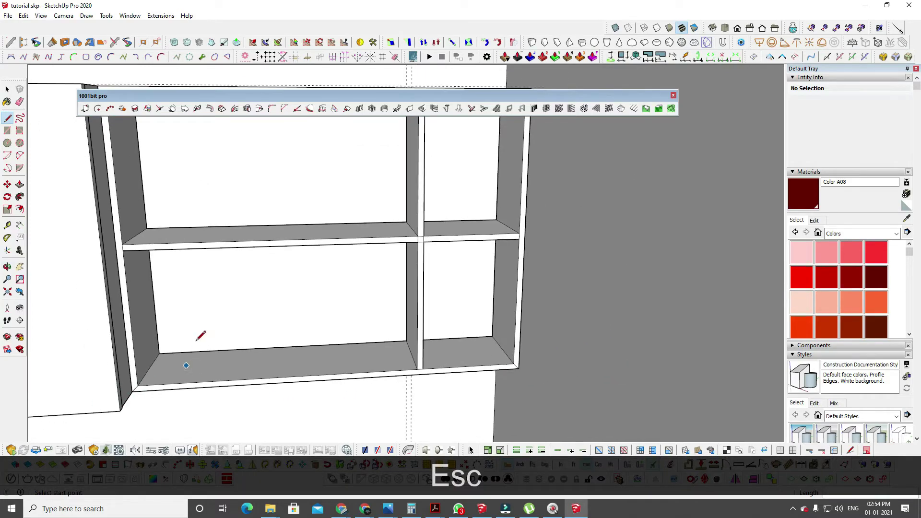
pyautogui.keyDown('shift'); pyautogui.moveTo(196, 340); pyautogui.dragTo(247, 365, button='middle'); pyautogui.keyUp('shift')
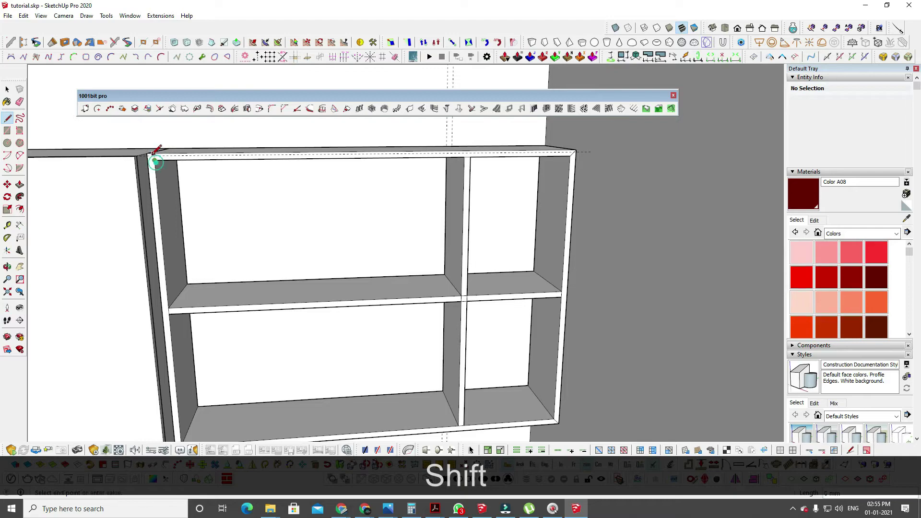
pyautogui.press('Escape')
# Select all connected geometry of the open wall shelf unit and make it a group.
pyautogui.moveTo(409, 301); pyautogui.dragTo(487, 273, button='middle')
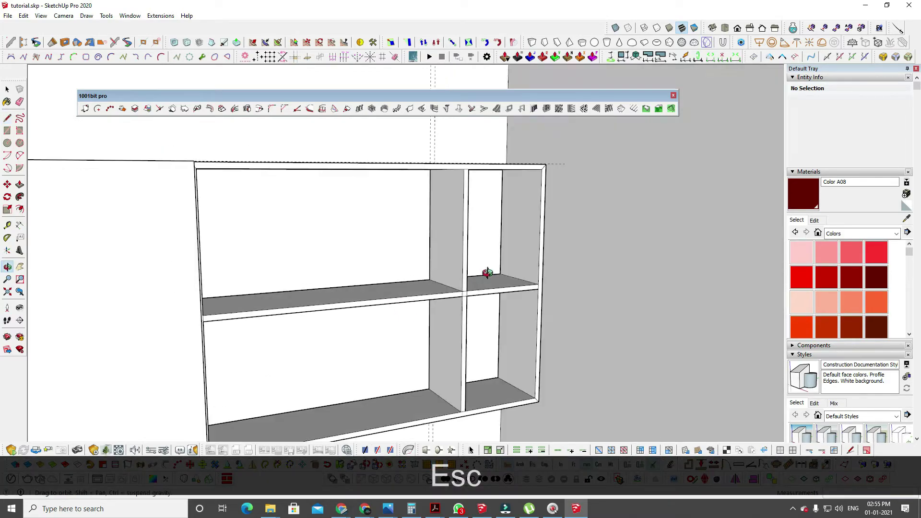
pyautogui.scroll(-3, 487, 274)
pyautogui.press('space')
pyautogui.click(407, 232)
pyautogui.tripleClick(472, 205)
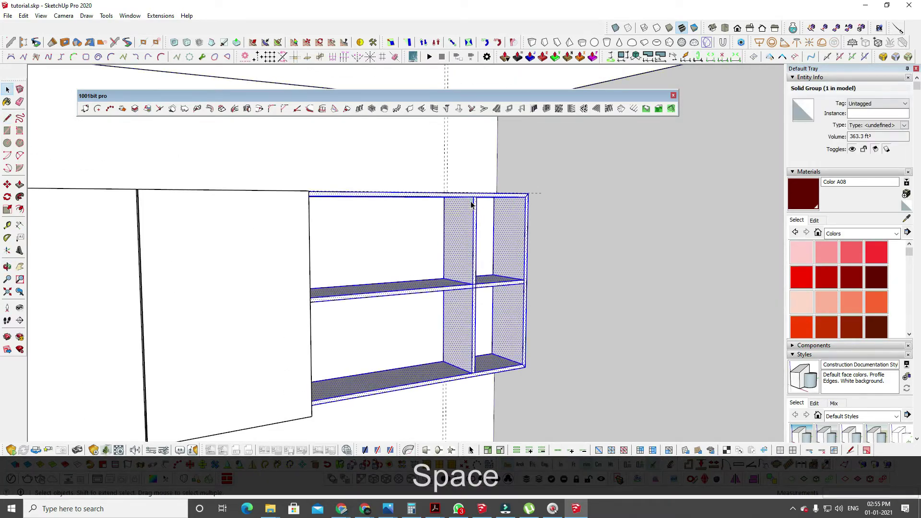
pyautogui.press('g')
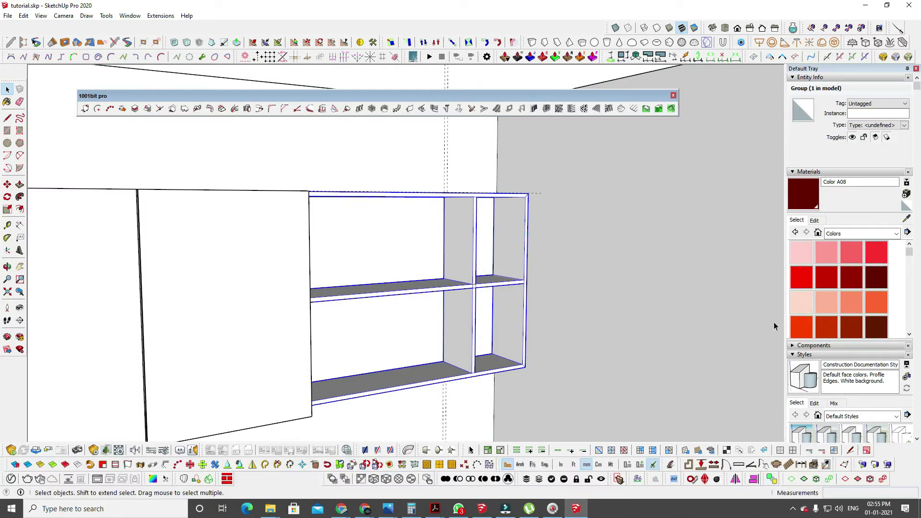
# Paint the wall shelf group with Color B06.
pyautogui.click(826, 324)
pyautogui.click(508, 243)
pyautogui.scroll(-3, 499, 281)
pyautogui.moveTo(562, 252)
pyautogui.mouseDown(button='middle')
pyautogui.moveTo(500, 282)
pyautogui.moveTo(482, 202)
pyautogui.moveTo(436, 269)
pyautogui.moveTo(430, 300)
pyautogui.mouseUp(button='middle')
pyautogui.press('space')
pyautogui.scroll(-3, 499, 281)
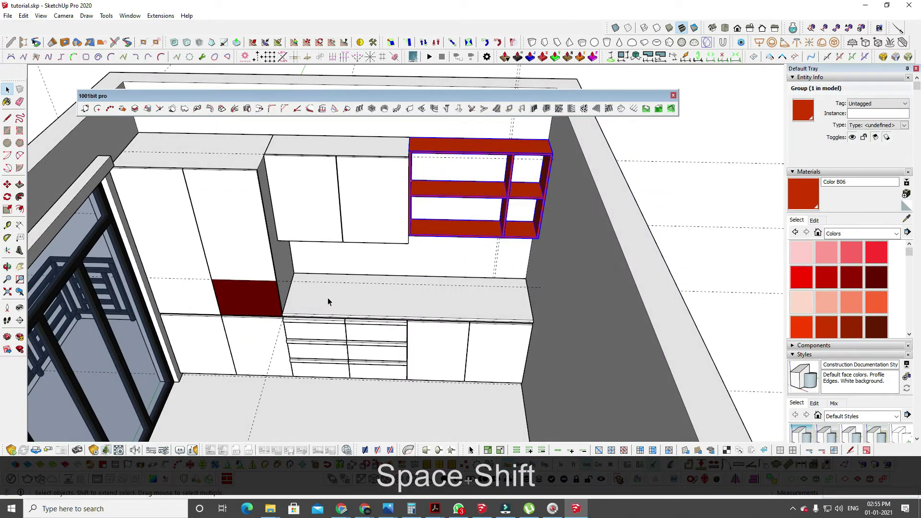
# Select all the countertop's geometry inside its group, paint it with Color B08 and leave the group.
pyautogui.tripleClick(445, 314)
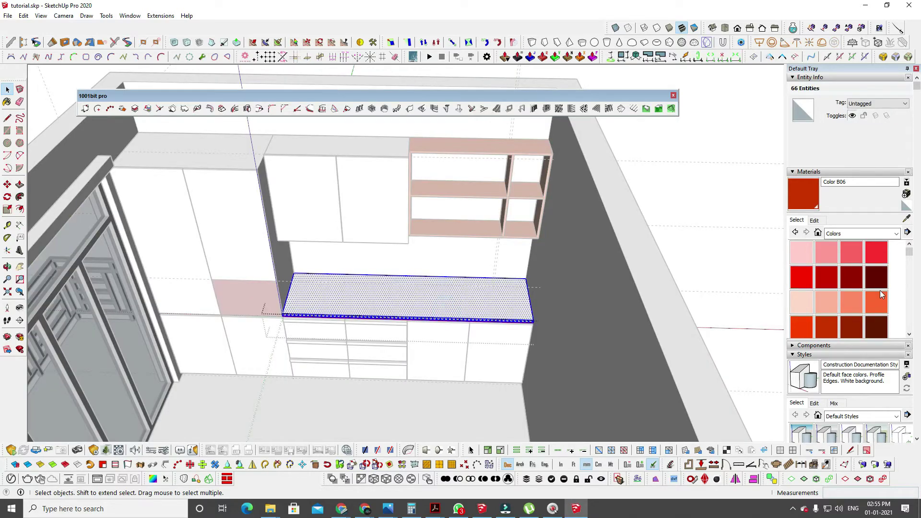
pyautogui.click(877, 325)
pyautogui.click(499, 301)
pyautogui.press('space')
pyautogui.press('Escape')
pyautogui.press('Escape')
pyautogui.press('Escape')
pyautogui.scroll(3, 485, 288)
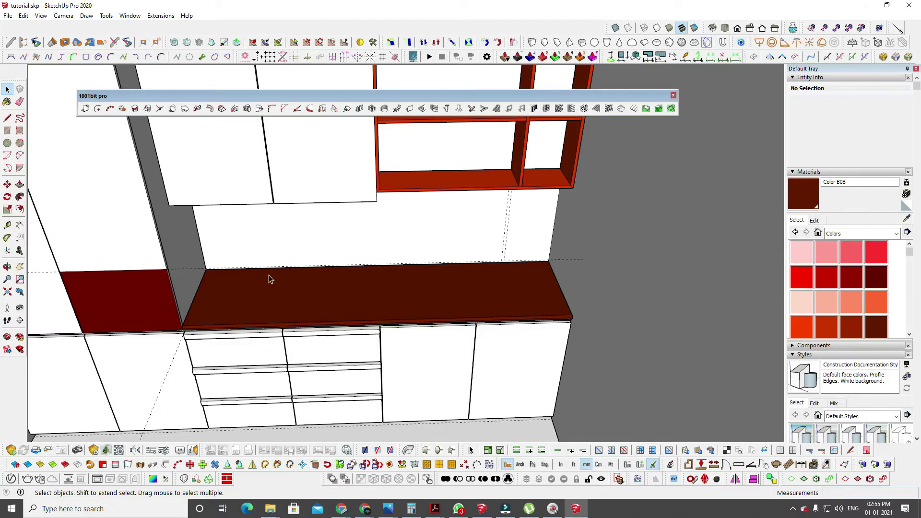
# Compare the modelled kitchen with the reference image Kitchen 001.jpg in Photos, then return to the SketchUp model.
pyautogui.scroll(-6, 269, 277)
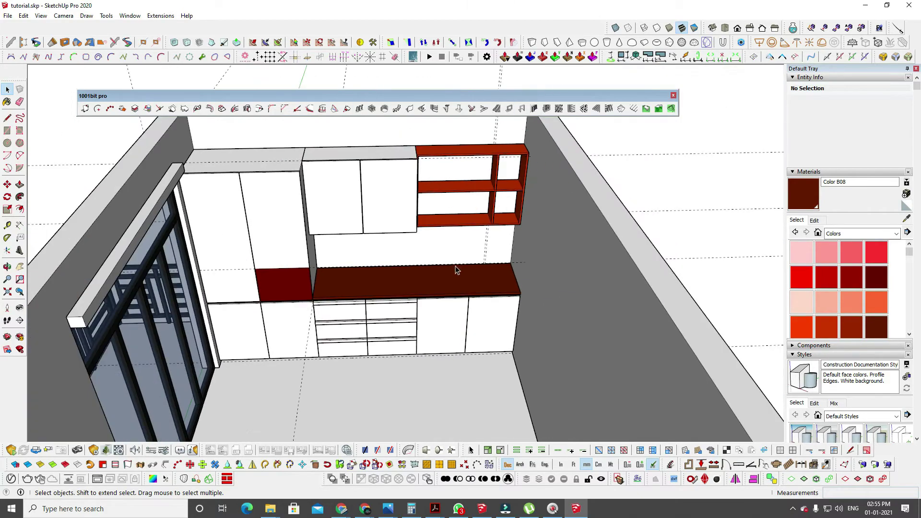
pyautogui.moveTo(457, 269); pyautogui.dragTo(366, 273, button='middle')
pyautogui.scroll(-2, 423, 312)
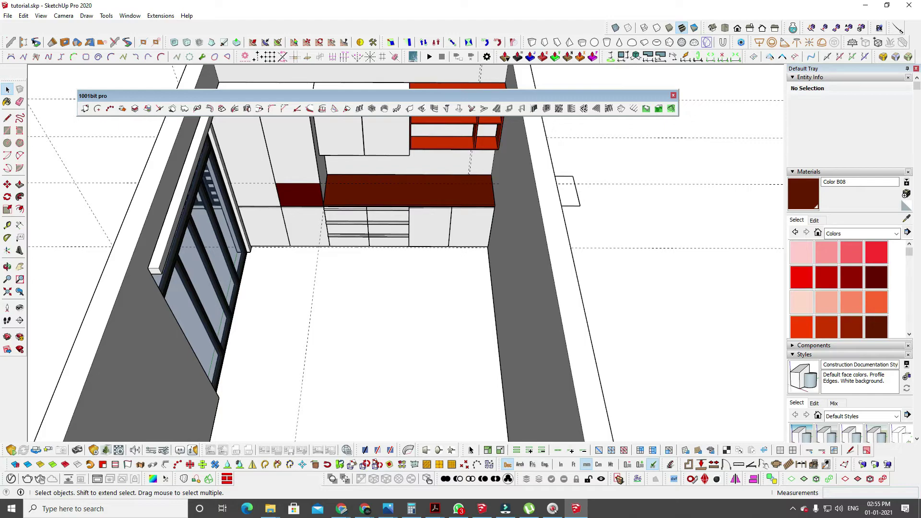
pyautogui.click(388, 509)
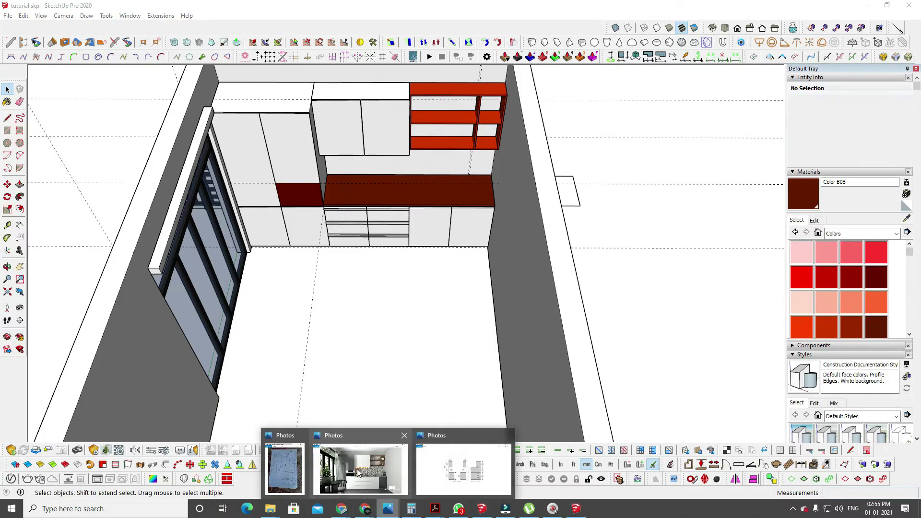
pyautogui.click(358, 472)
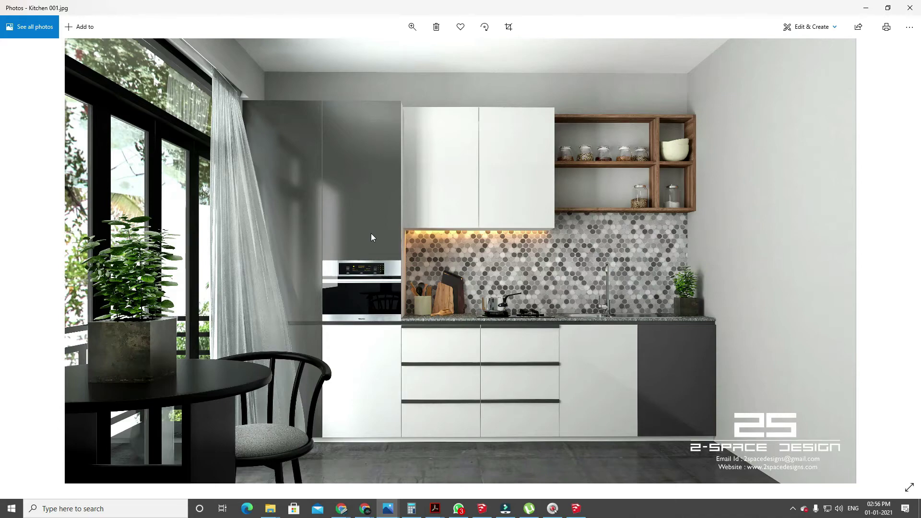
pyautogui.click(866, 8)
pyautogui.moveTo(745, 140); pyautogui.dragTo(442, 287, button='middle')
pyautogui.doubleClick(377, 278)
pyautogui.doubleClick(378, 278)
pyautogui.click(377, 278)
pyautogui.press('Escape')
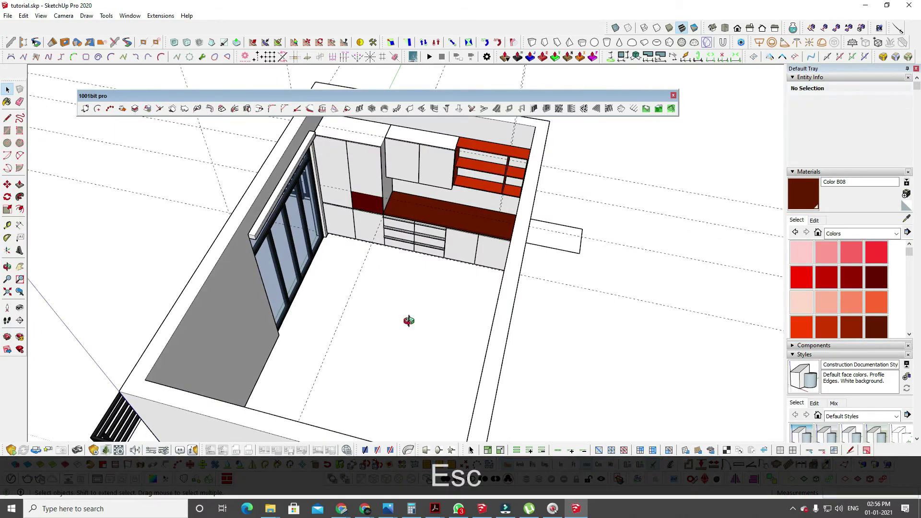
pyautogui.moveTo(411, 323); pyautogui.dragTo(353, 365, button='middle')
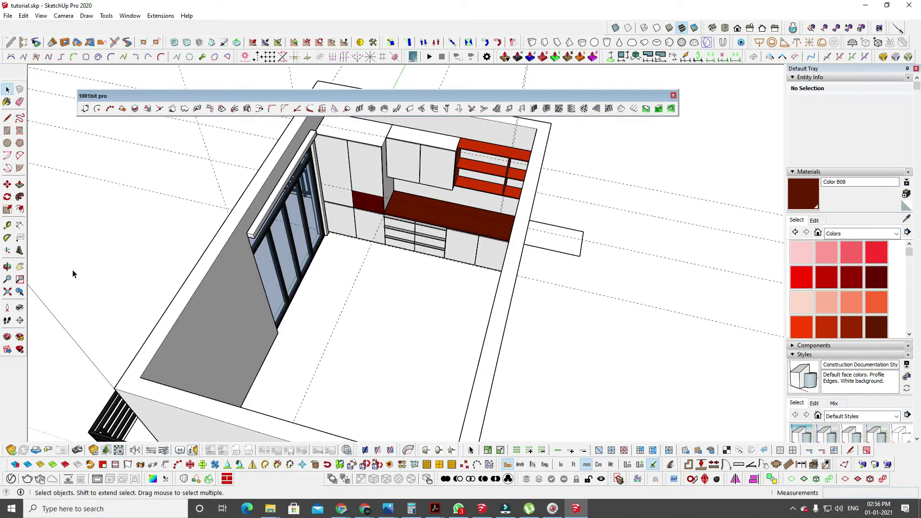
pyautogui.press('space')
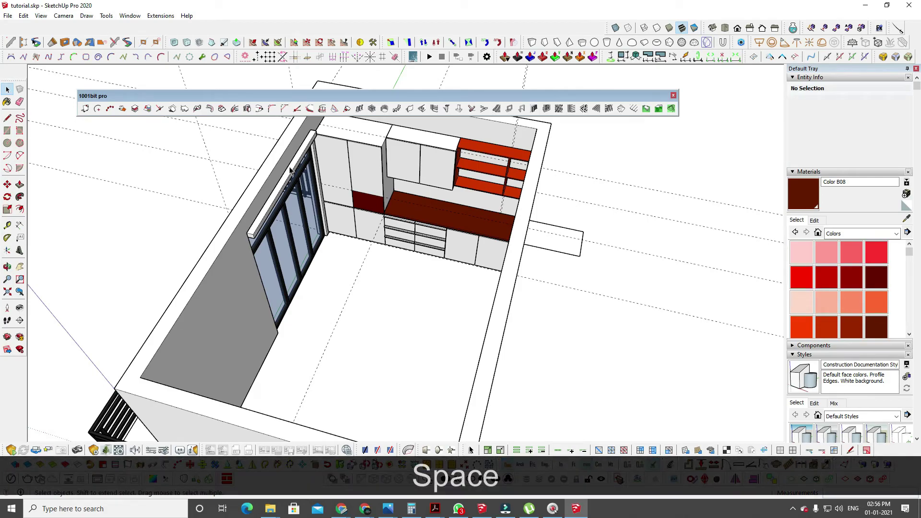
pyautogui.moveTo(313, 209); pyautogui.dragTo(365, 188, button='middle')
pyautogui.press('space')
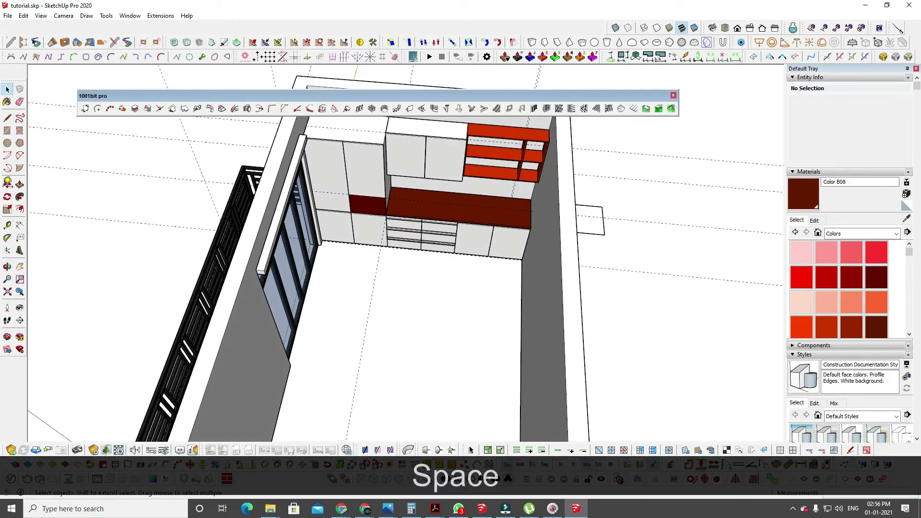
pyautogui.moveTo(501, 229); pyautogui.dragTo(517, 198, button='middle')
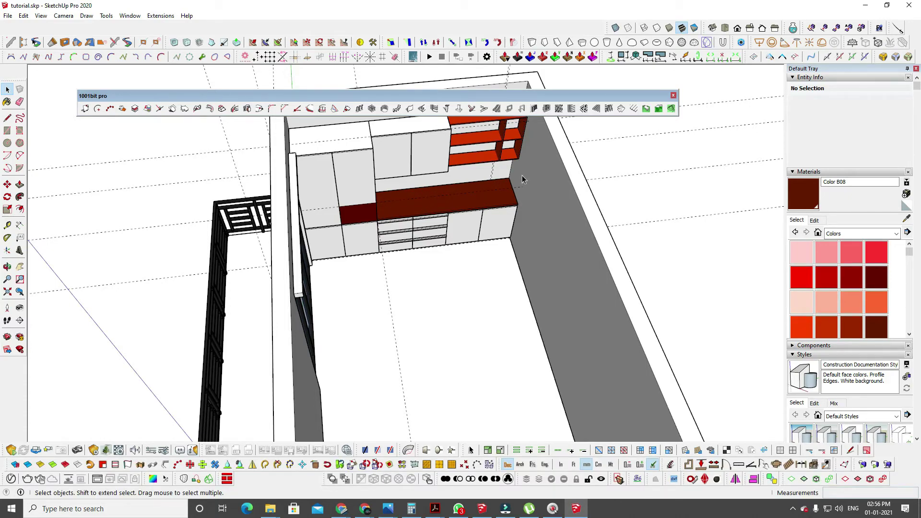
pyautogui.moveTo(434, 298); pyautogui.dragTo(379, 292, button='middle')
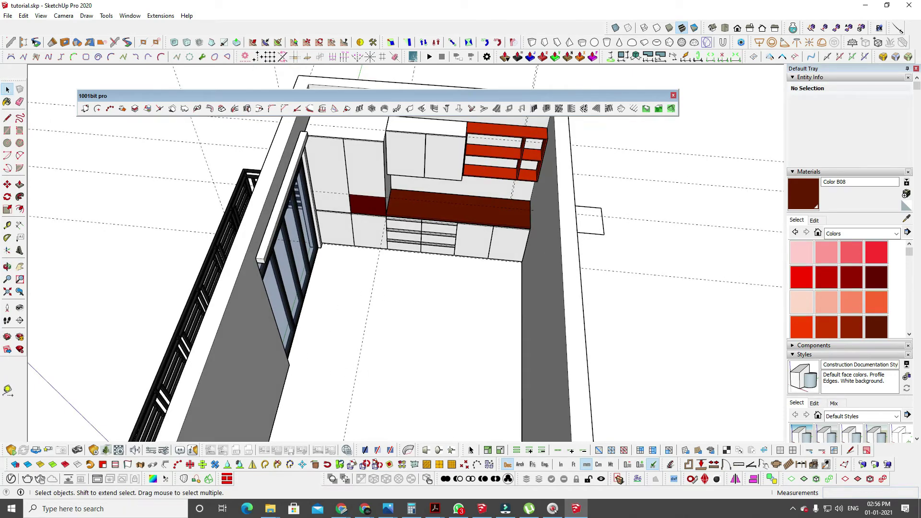
pyautogui.press('space')
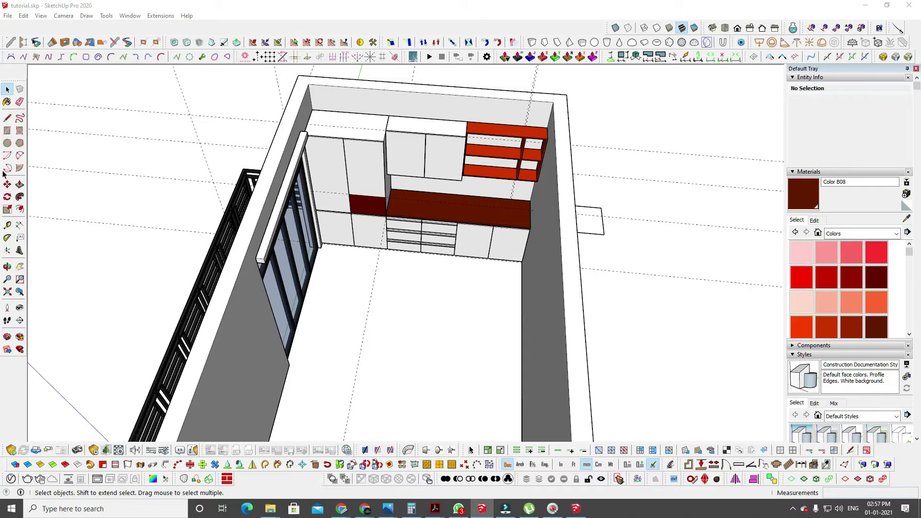
pyautogui.press('shift')
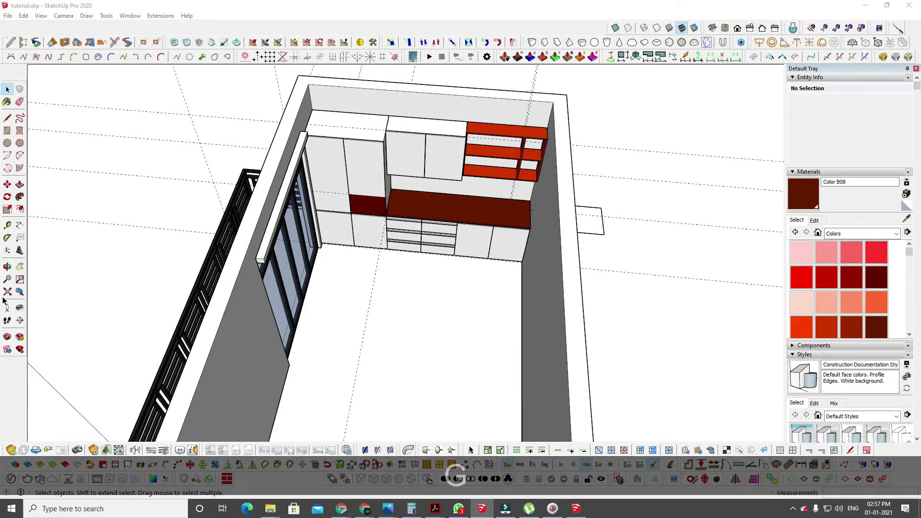
pyautogui.press('shift')
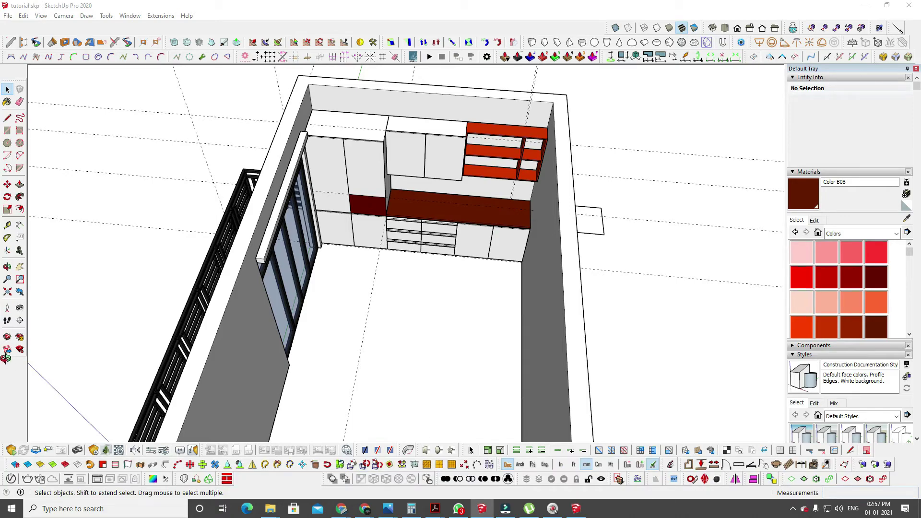
pyautogui.press('shift')
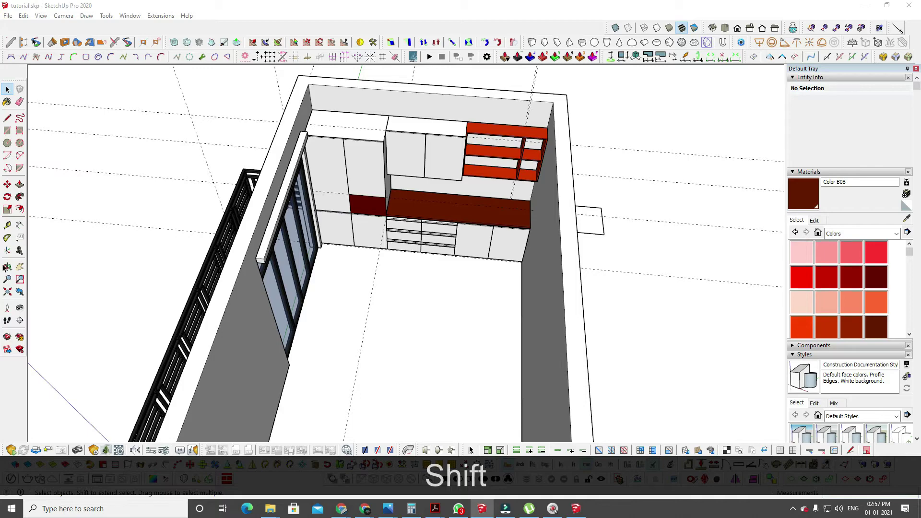
pyautogui.hotkey('ctrl', 'c')
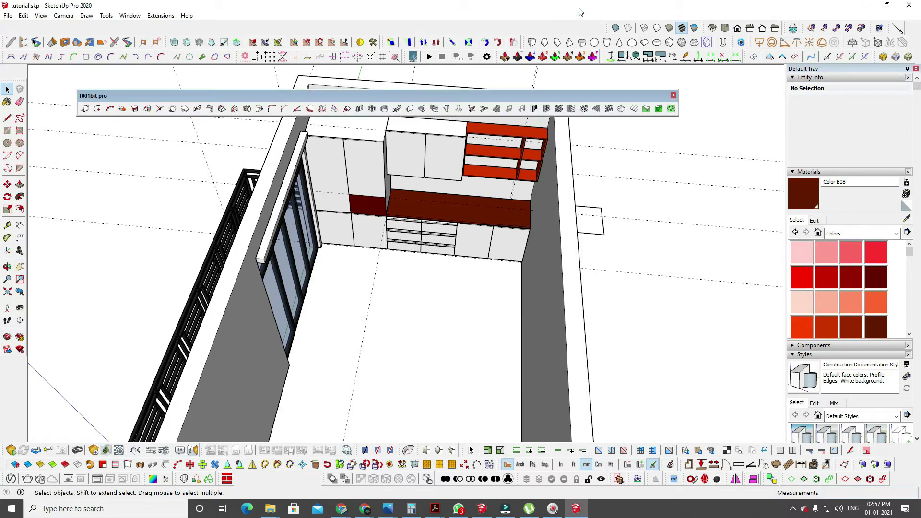
pyautogui.press('F10')
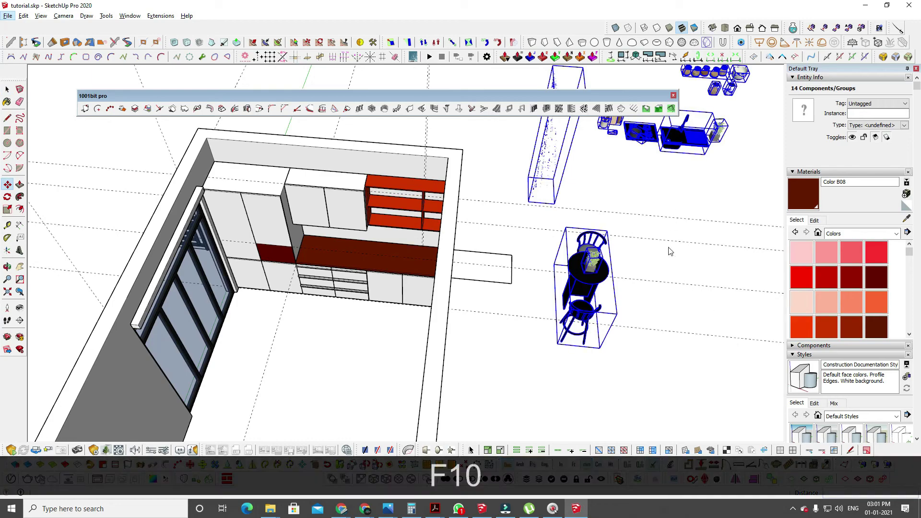
pyautogui.click(792, 509)
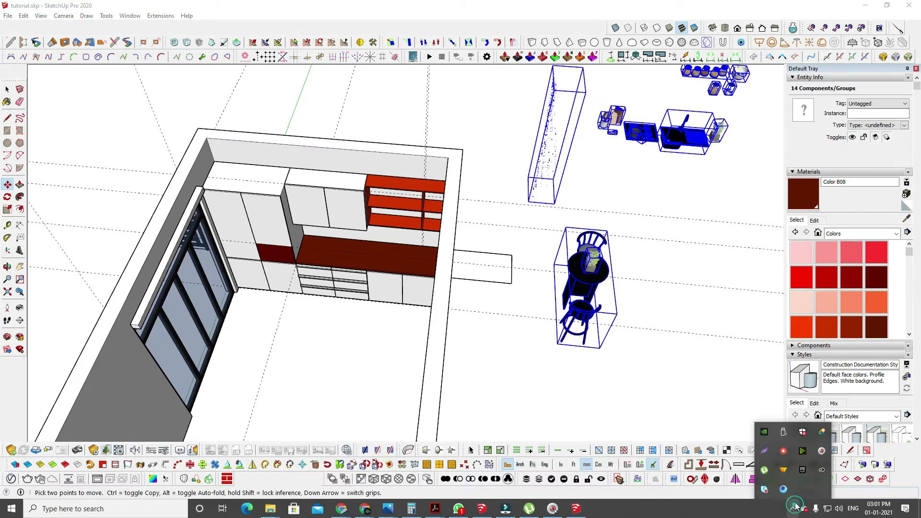
pyautogui.click(783, 455)
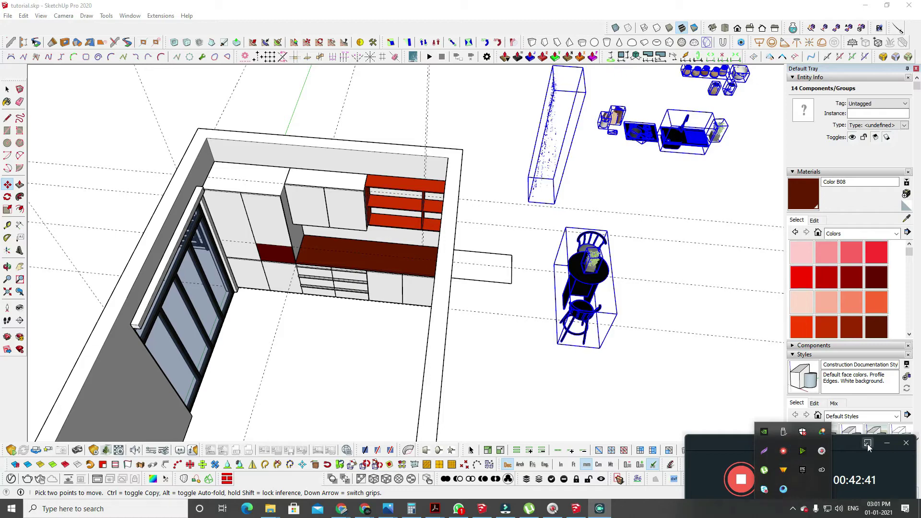
pyautogui.click(885, 444)
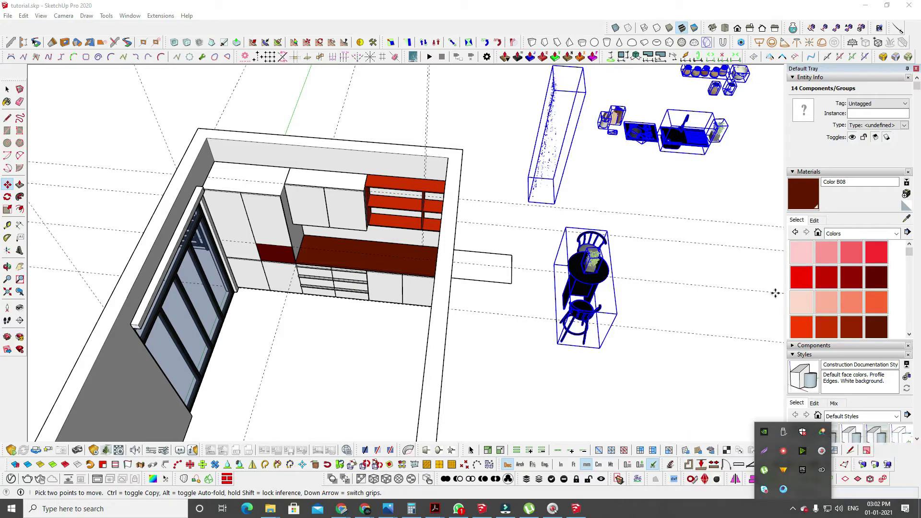
# Move the selected furniture and accessories by the sink's rim corner so the sink, hob and utensils sit on the kitchen countertop.
pyautogui.moveTo(724, 147)
pyautogui.keyDown('shift'); pyautogui.mouseDown(button='middle')
pyautogui.moveTo(611, 274)
pyautogui.moveTo(555, 281)
pyautogui.moveTo(606, 144)
pyautogui.moveTo(555, 216)
pyautogui.mouseUp(button='middle'); pyautogui.keyUp('shift')
pyautogui.scroll(3, 611, 273)
pyautogui.scroll(4, 526, 252)
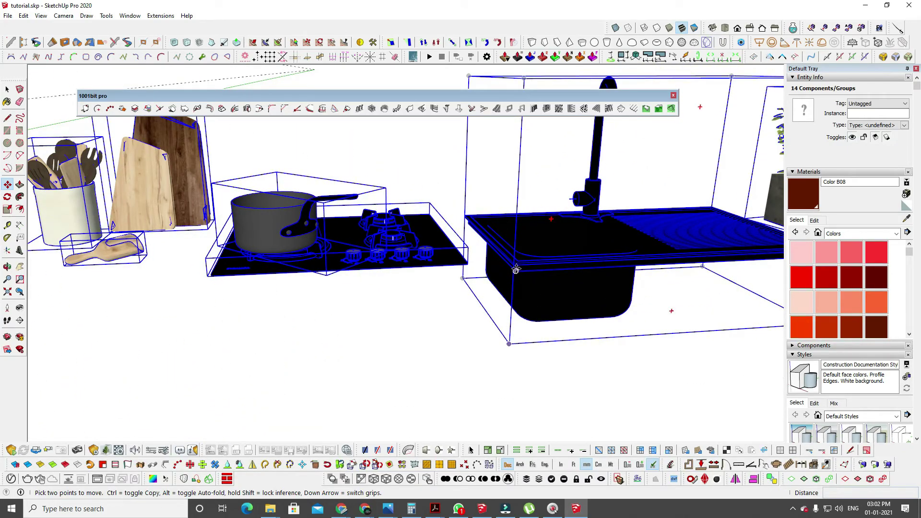
pyautogui.click(516, 266)
pyautogui.scroll(-5, 516, 266)
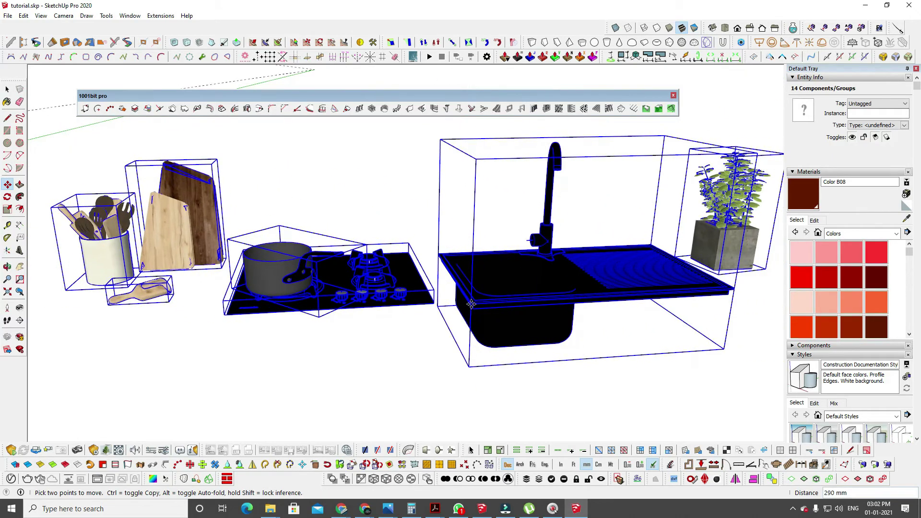
pyautogui.press('shift')
pyautogui.scroll(10, 304, 211)
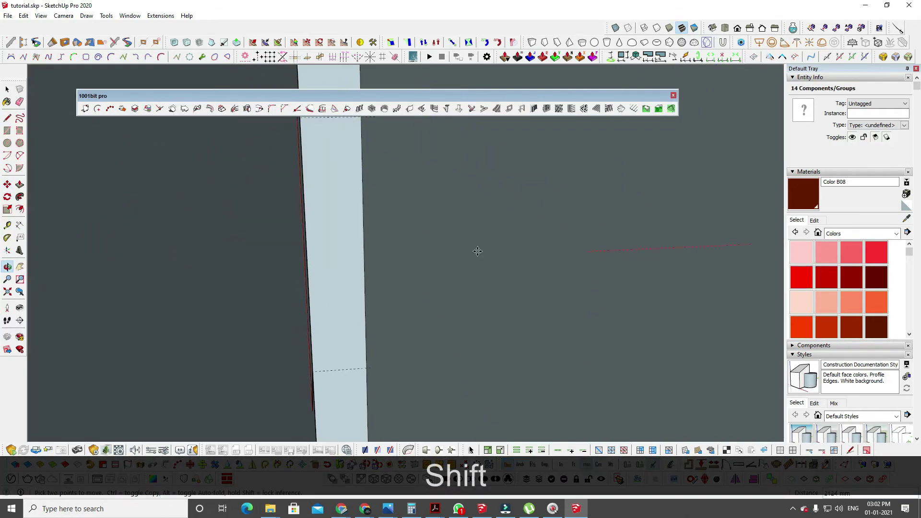
pyautogui.scroll(-6, 723, 132)
pyautogui.scroll(4, 467, 144)
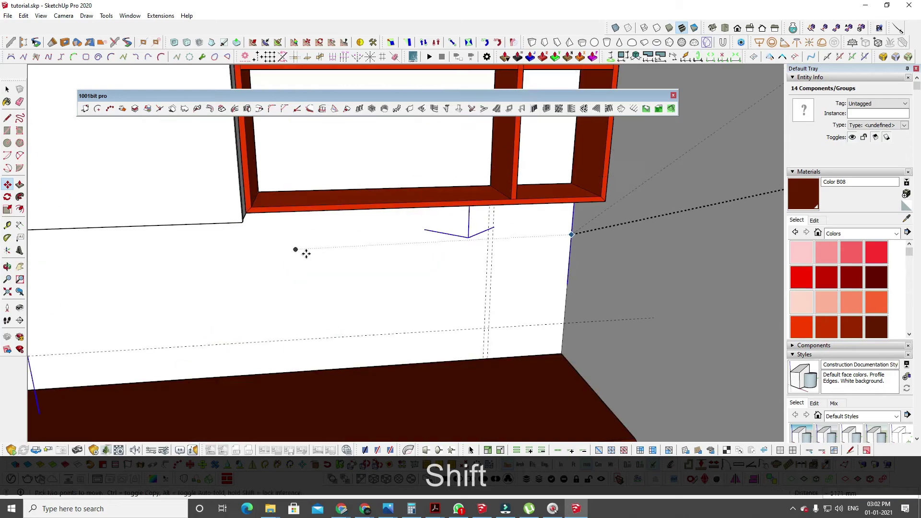
pyautogui.keyDown('shift'); pyautogui.moveTo(303, 251); pyautogui.dragTo(429, 147, button='middle'); pyautogui.keyUp('shift')
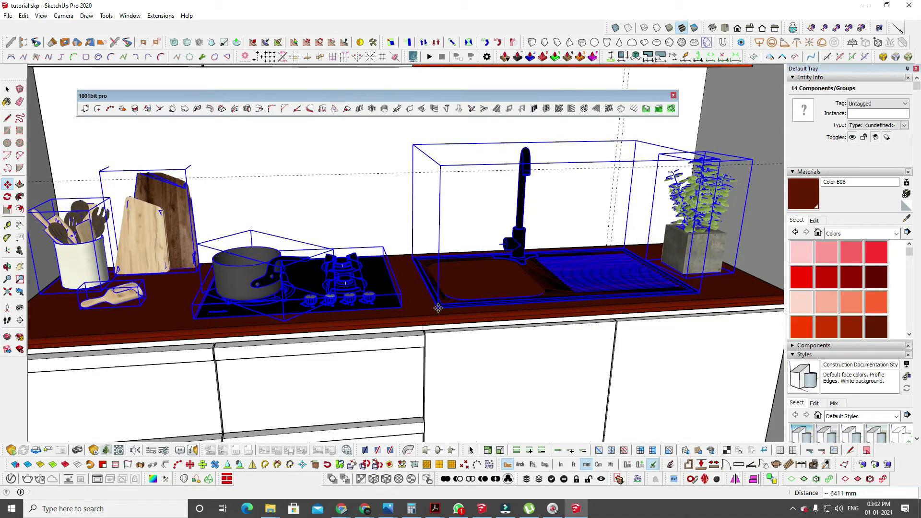
pyautogui.press('space')
# Select the sink group and adjust its height slightly so its rim rests on the countertop surface.
pyautogui.moveTo(499, 291); pyautogui.dragTo(434, 419, button='middle')
pyautogui.scroll(2, 529, 289)
pyautogui.moveTo(529, 289); pyautogui.dragTo(557, 273, button='middle')
pyautogui.click(558, 271)
pyautogui.moveTo(469, 302); pyautogui.dragTo(538, 256, button='middle')
pyautogui.click(602, 232)
pyautogui.scroll(2, 601, 234)
pyautogui.scroll(1, 358, 272)
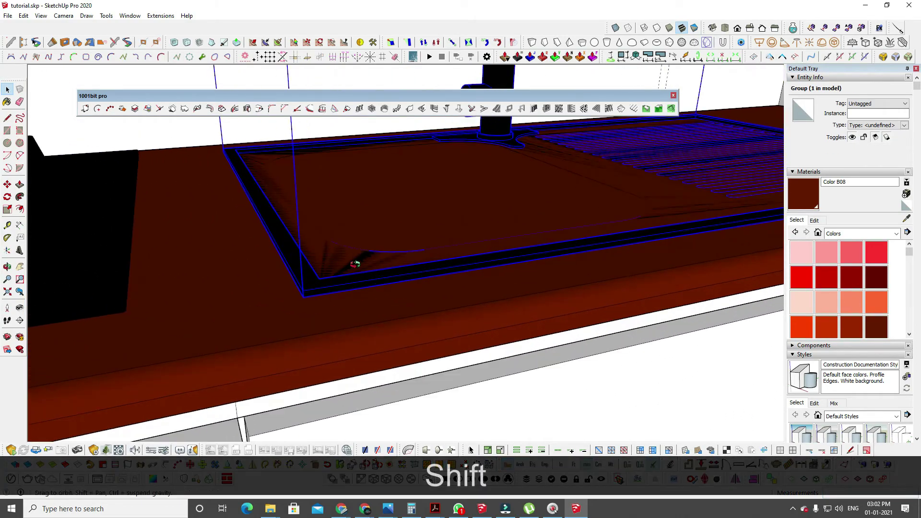
pyautogui.moveTo(353, 263); pyautogui.dragTo(366, 264, button='middle')
pyautogui.press('m')
pyautogui.click(304, 298)
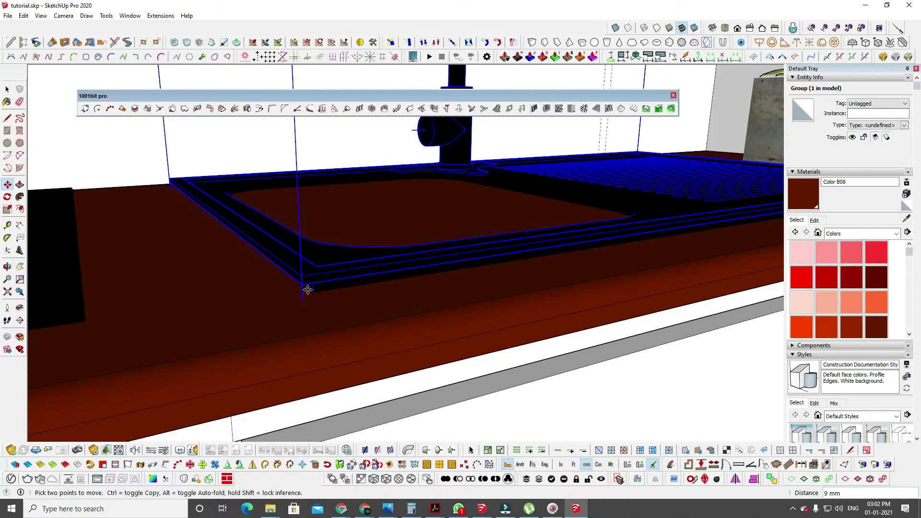
pyautogui.click(307, 296)
# Examine from several angles how the sink basin and drainboard intersect the uncut countertop.
pyautogui.moveTo(418, 263); pyautogui.dragTo(427, 298, button='middle')
pyautogui.scroll(-3, 434, 269)
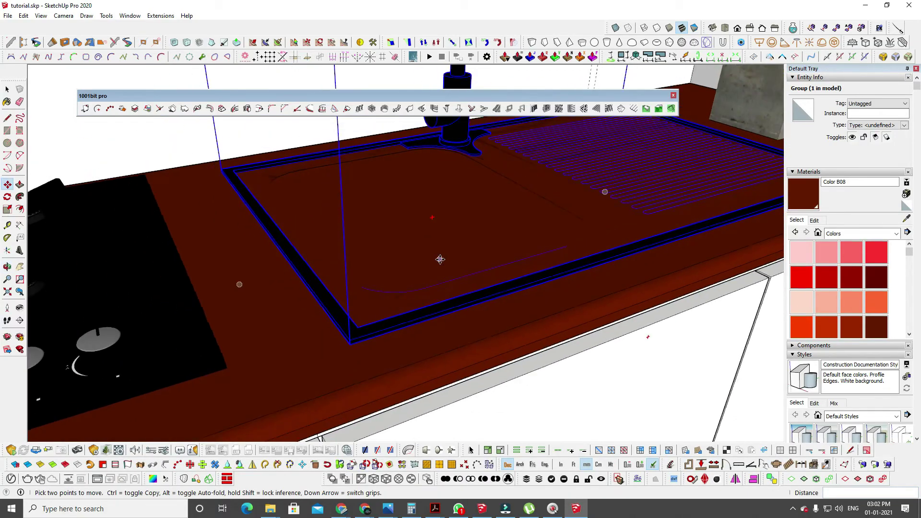
pyautogui.moveTo(438, 259); pyautogui.dragTo(402, 302, button='middle')
pyautogui.press('space')
pyautogui.scroll(-3, 485, 218)
pyautogui.moveTo(568, 210); pyautogui.dragTo(426, 304, button='middle')
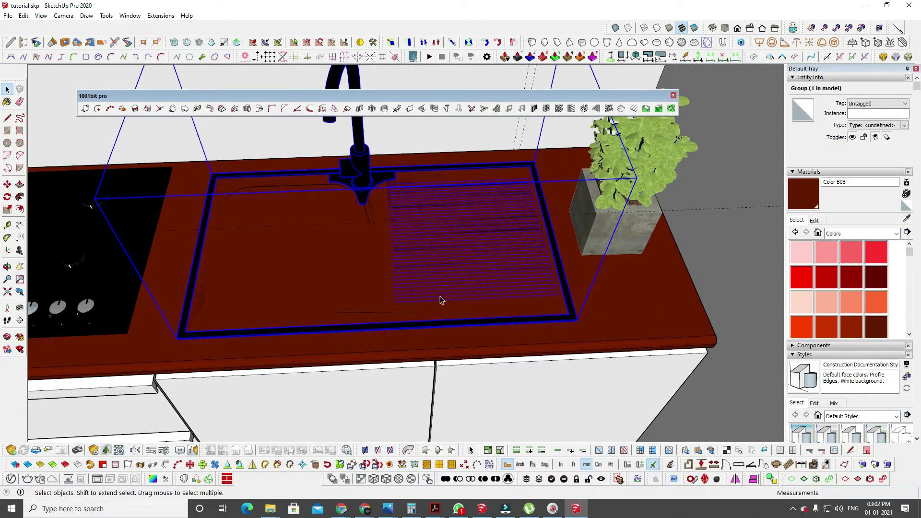
pyautogui.moveTo(506, 309); pyautogui.dragTo(698, 224, button='middle')
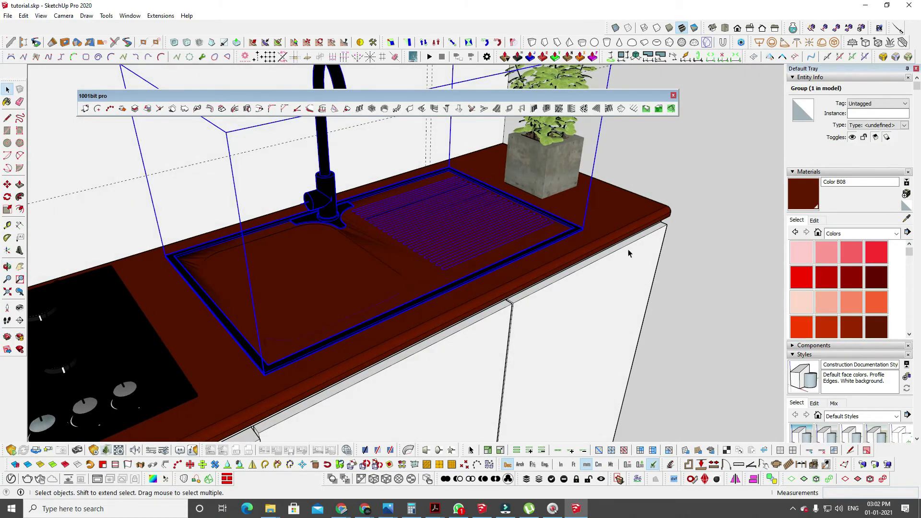
pyautogui.scroll(-2, 629, 253)
pyautogui.keyDown('shift'); pyautogui.moveTo(629, 254); pyautogui.dragTo(446, 148, button='middle'); pyautogui.keyUp('shift')
pyautogui.moveTo(465, 205); pyautogui.dragTo(522, 238, button='middle')
pyautogui.keyDown('shift'); pyautogui.moveTo(522, 238); pyautogui.dragTo(493, 179, button='middle'); pyautogui.keyUp('shift')
pyautogui.scroll(-8, 438, 259)
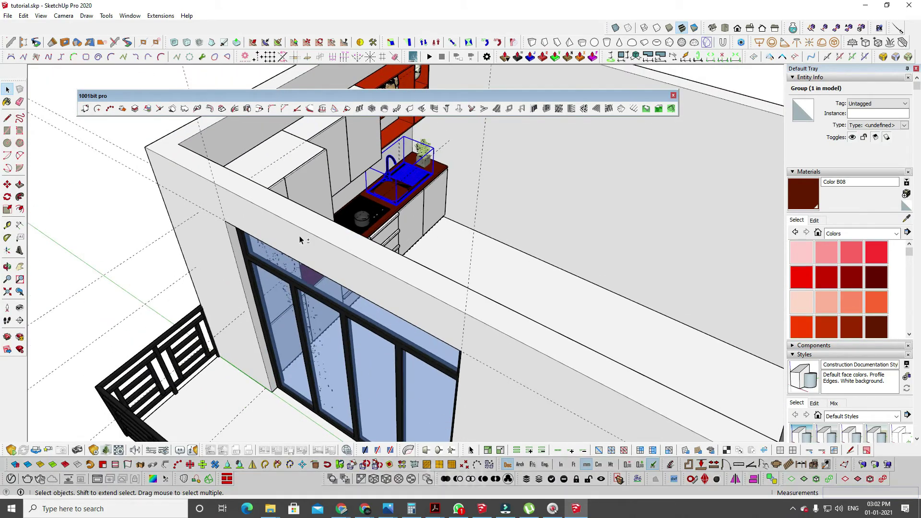
pyautogui.keyDown('shift'); pyautogui.moveTo(300, 239); pyautogui.dragTo(407, 228, button='middle'); pyautogui.keyUp('shift')
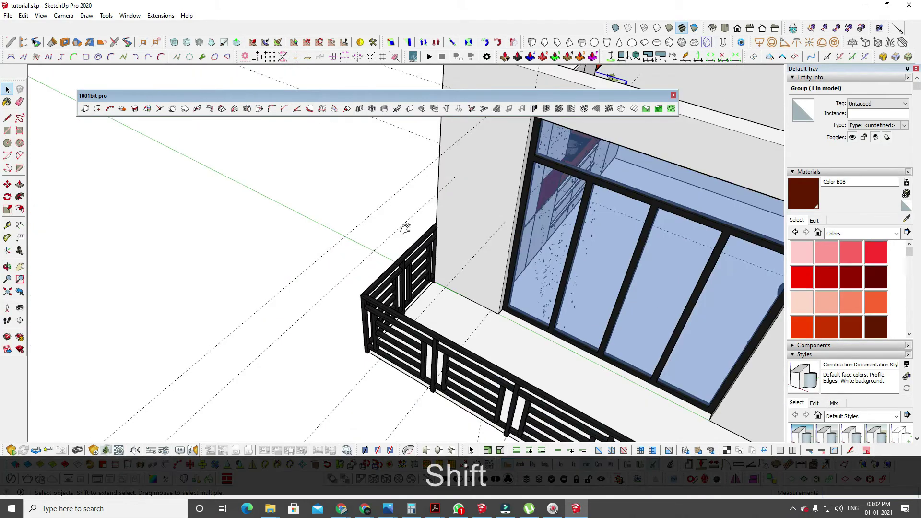
pyautogui.scroll(3, 328, 193)
pyautogui.press('r')
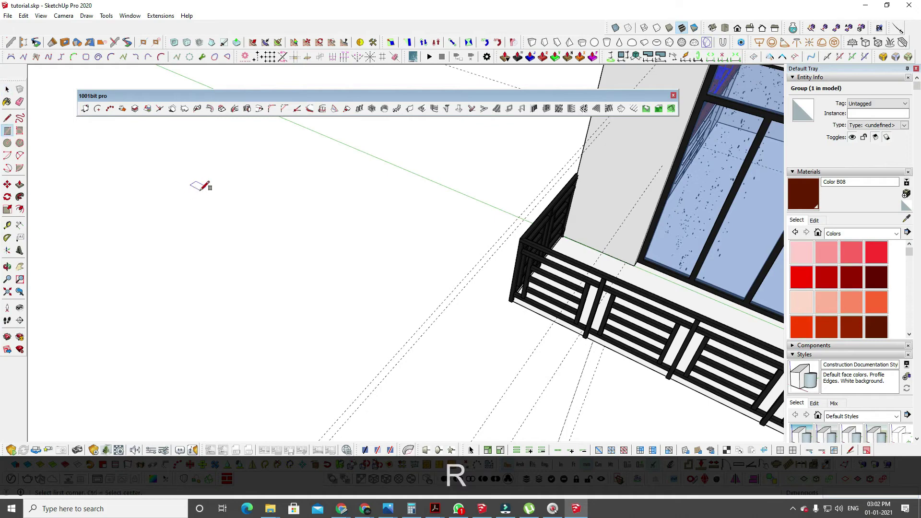
pyautogui.press('m')
pyautogui.click(208, 197)
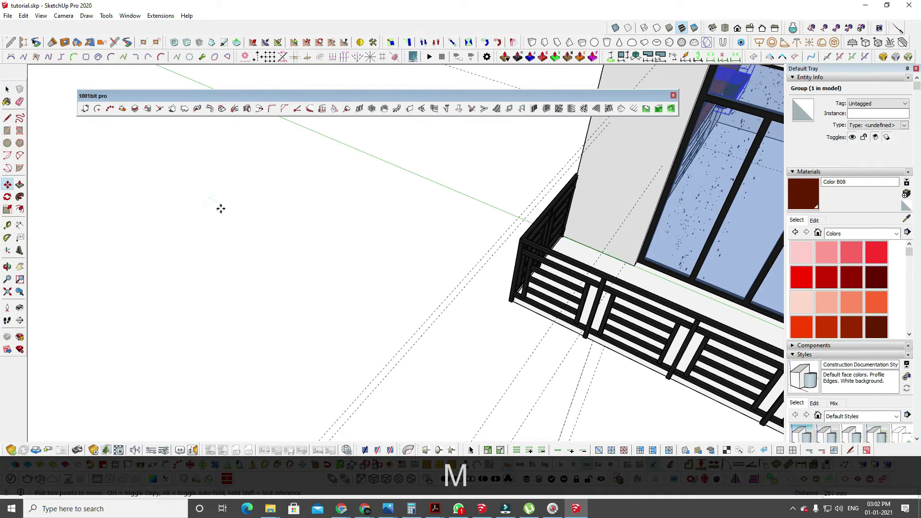
pyautogui.press('ctrl')
pyautogui.hotkey('ctrl', 'z')
pyautogui.press('Escape')
pyautogui.press('space')
# Draw a rectangle about 1660 by 1940 mm on the empty ground beyond the balcony and extrude it about 140 mm upward.
pyautogui.press('r')
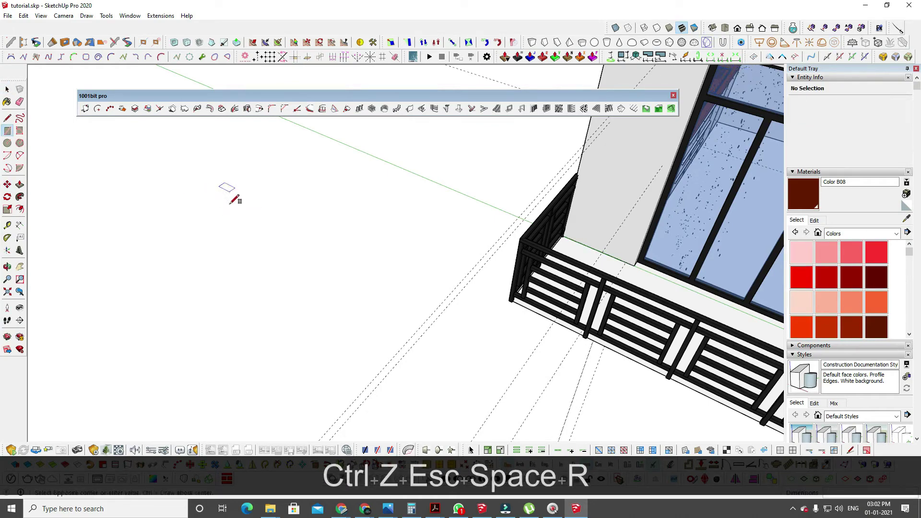
pyautogui.click(229, 193)
pyautogui.click(234, 340)
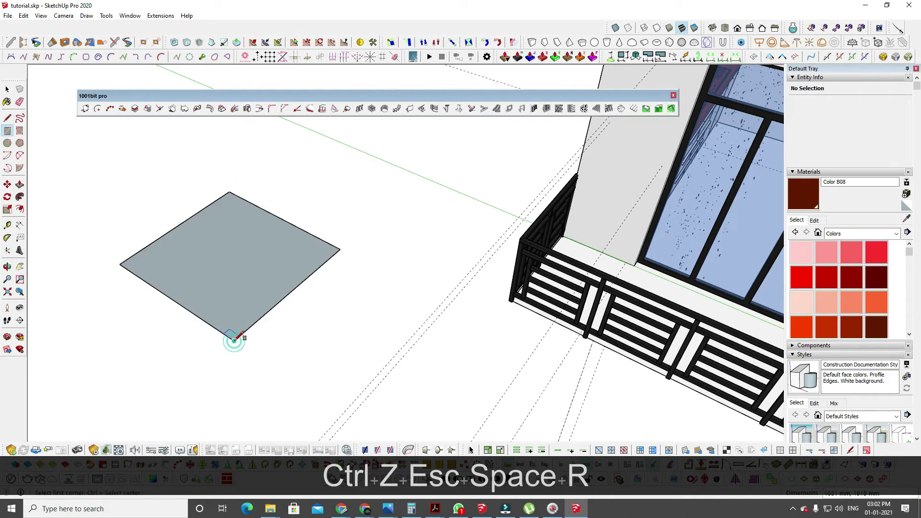
pyautogui.press('p')
pyautogui.click(238, 319)
pyautogui.click(238, 293)
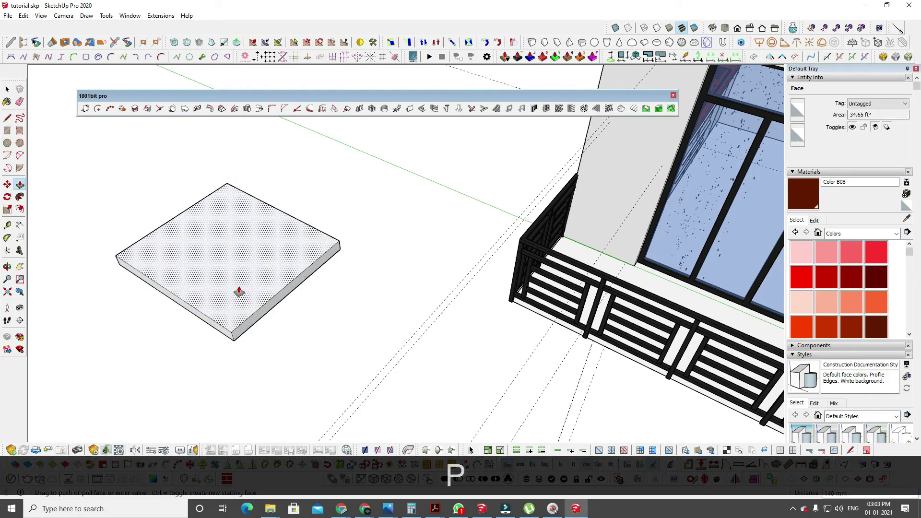
# Select all of the slab's connected geometry and make it a group.
pyautogui.press('space')
pyautogui.tripleClick(236, 287)
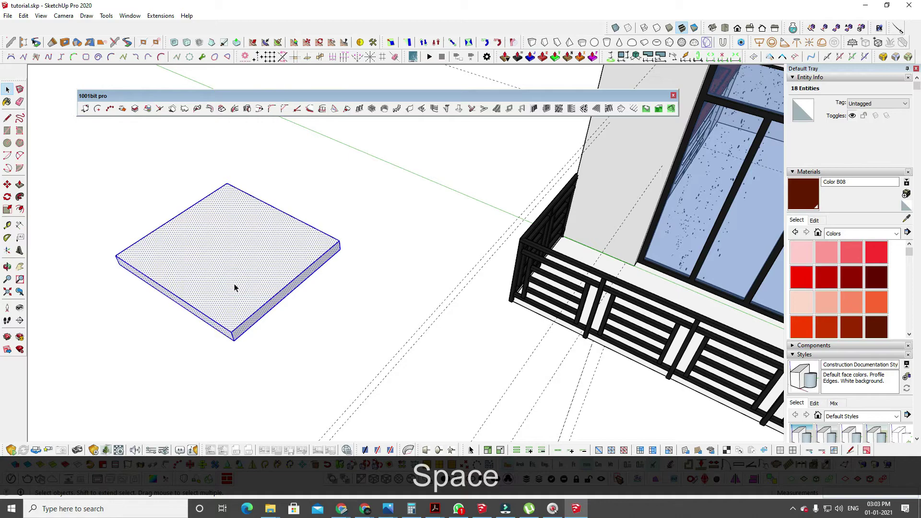
pyautogui.press('g')
# Draw a circle of about 539 mm radius on the slab's top face and extrude it upward into a tall cylinder.
pyautogui.press('r')
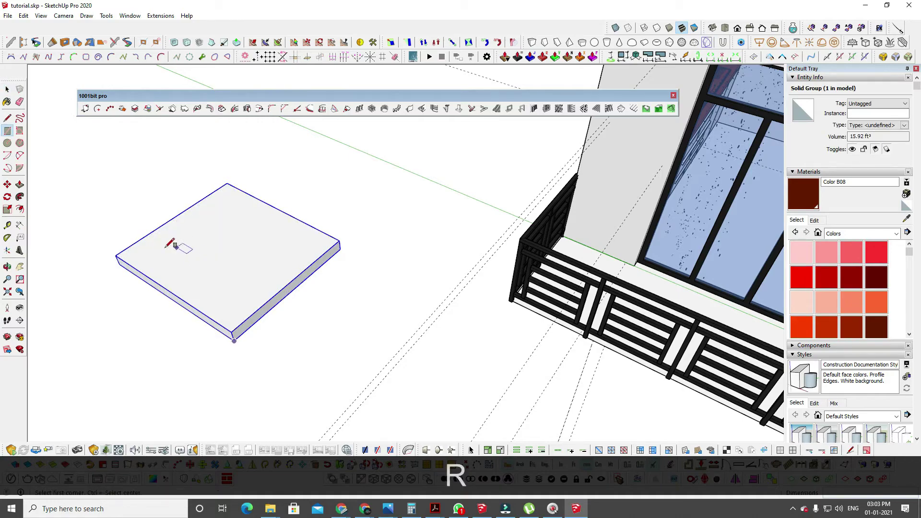
pyautogui.click(7, 143)
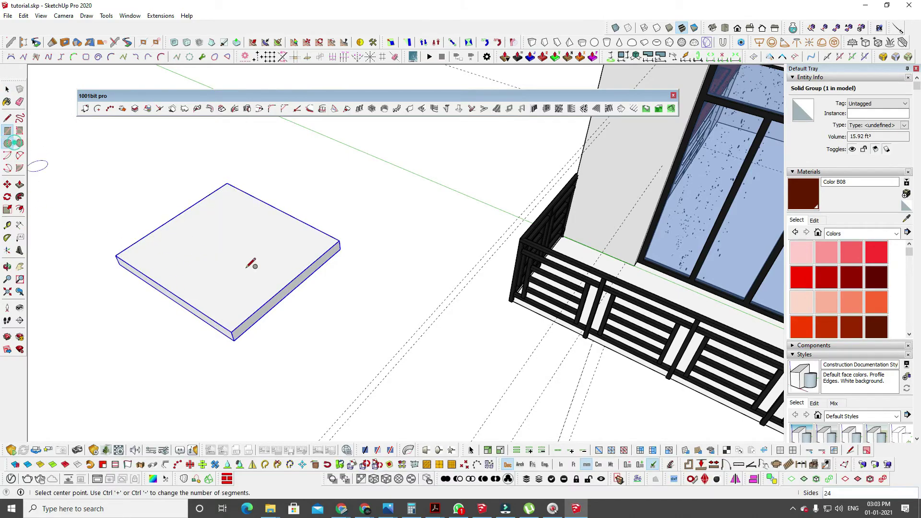
pyautogui.click(230, 258)
pyautogui.click(278, 255)
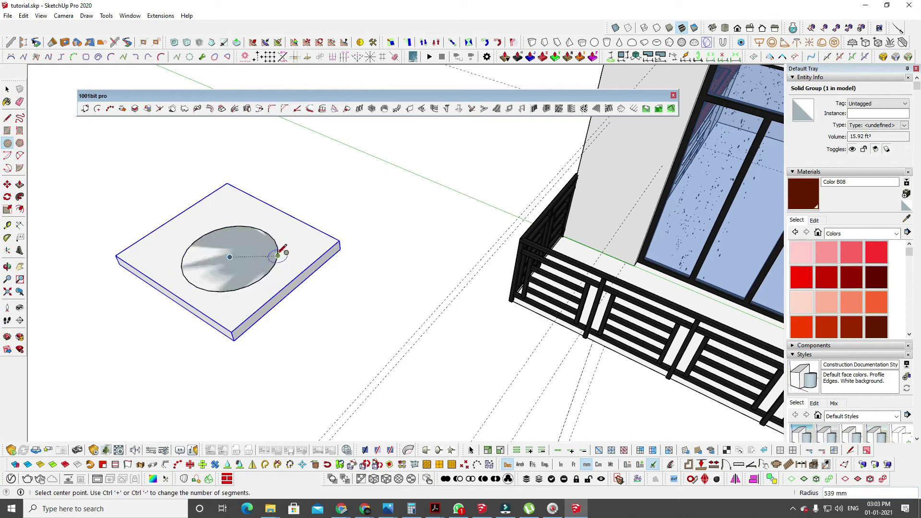
pyautogui.click(277, 255)
pyautogui.press('p')
pyautogui.click(243, 252)
pyautogui.click(243, 128)
# Select all of the cylinder's connected geometry and make it a group.
pyautogui.press('space')
pyautogui.click(226, 172)
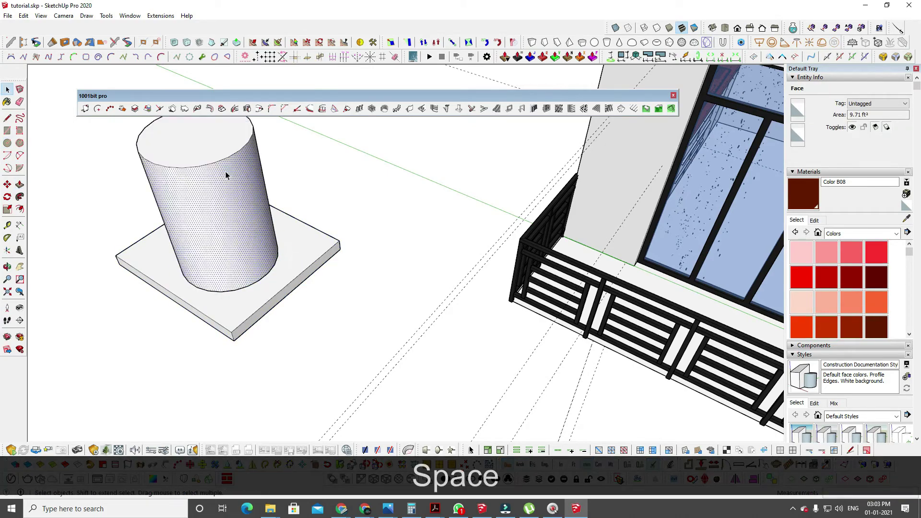
pyautogui.tripleClick(226, 173)
pyautogui.press('m')
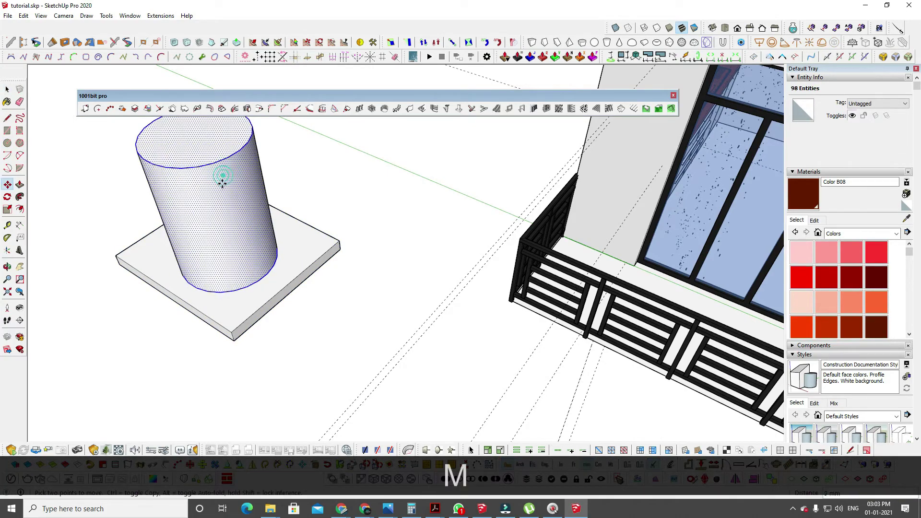
pyautogui.press('g')
pyautogui.click(223, 180)
pyautogui.press('Escape')
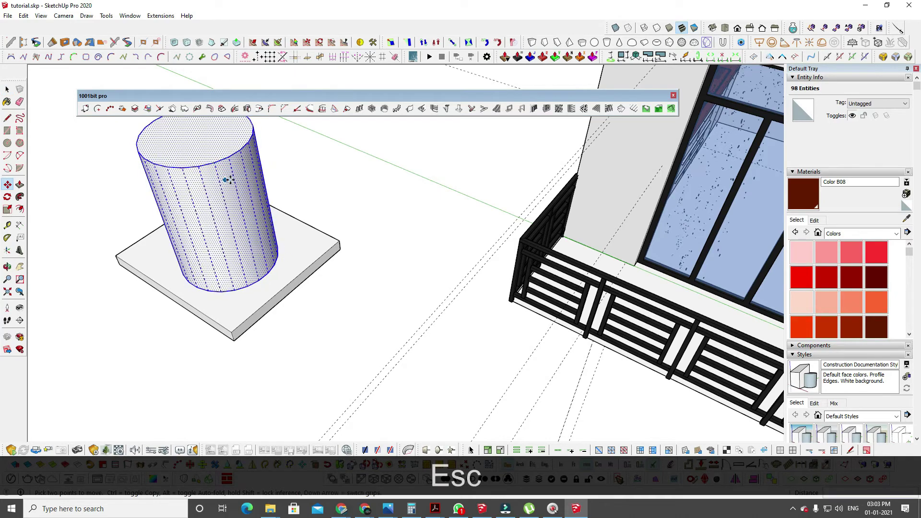
pyautogui.press('g')
# Move the cylinder group downward so it passes through the slab.
pyautogui.click(226, 174)
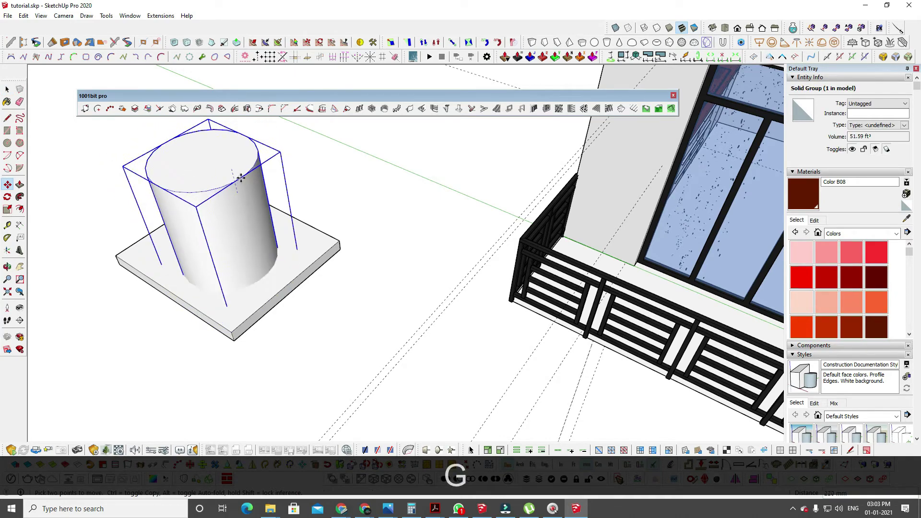
pyautogui.click(344, 239)
pyautogui.press('space')
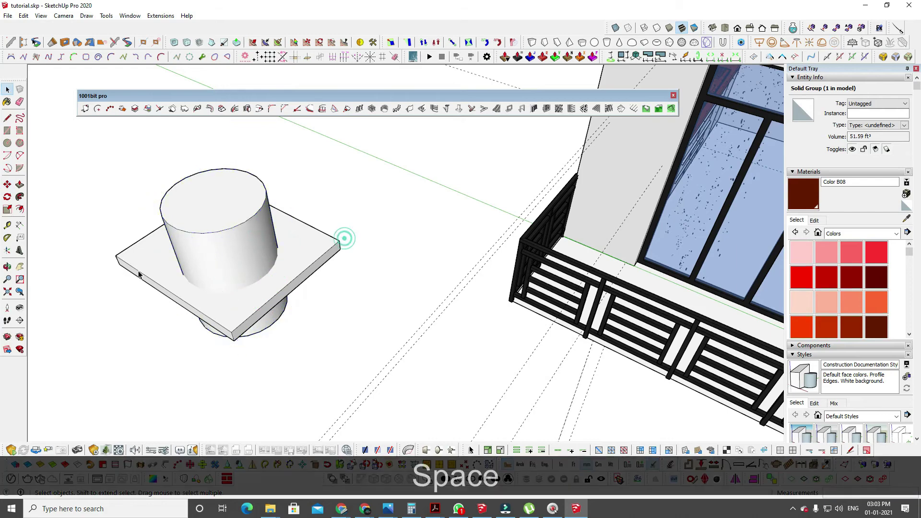
# Dock the floating 1001bit pro toolbar with the other toolbars above the drawing area.
pyautogui.scroll(5, 138, 274)
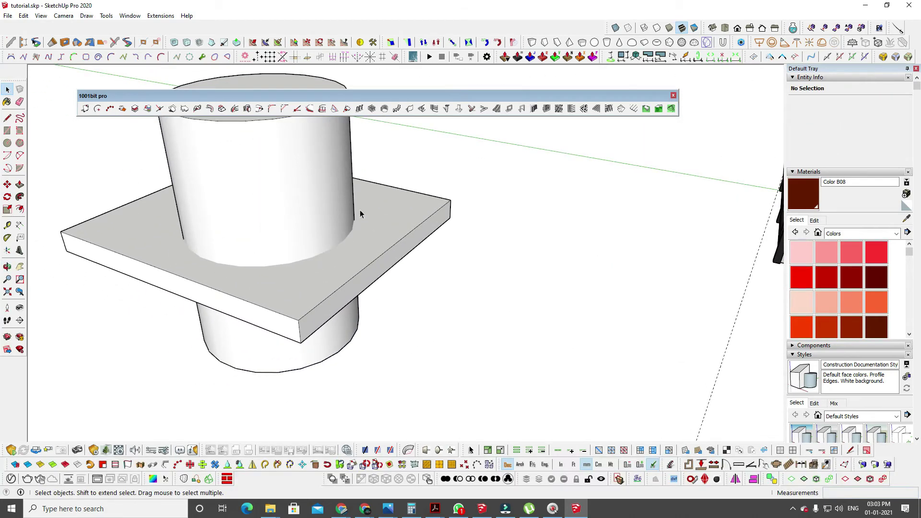
pyautogui.moveTo(504, 238); pyautogui.dragTo(405, 254, button='middle')
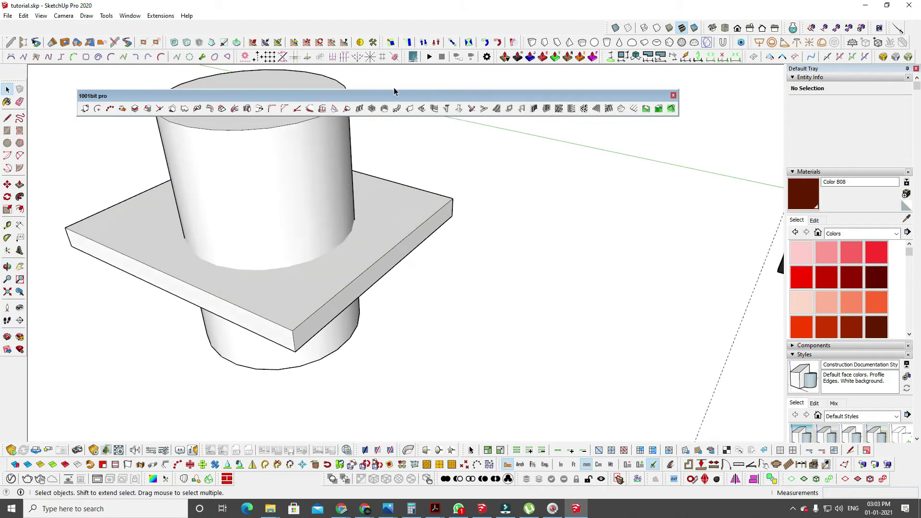
pyautogui.moveTo(389, 102); pyautogui.dragTo(350, 24)
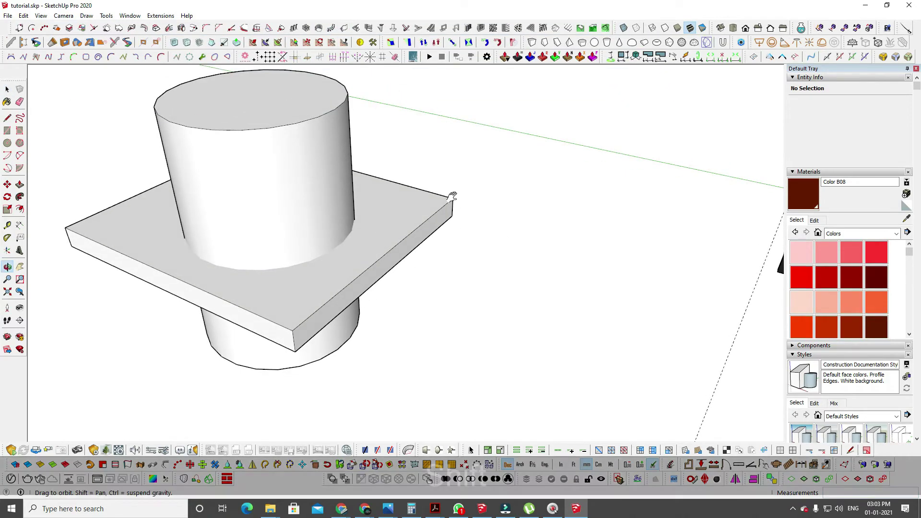
pyautogui.keyDown('shift'); pyautogui.moveTo(448, 194); pyautogui.dragTo(462, 215, button='middle'); pyautogui.keyUp('shift')
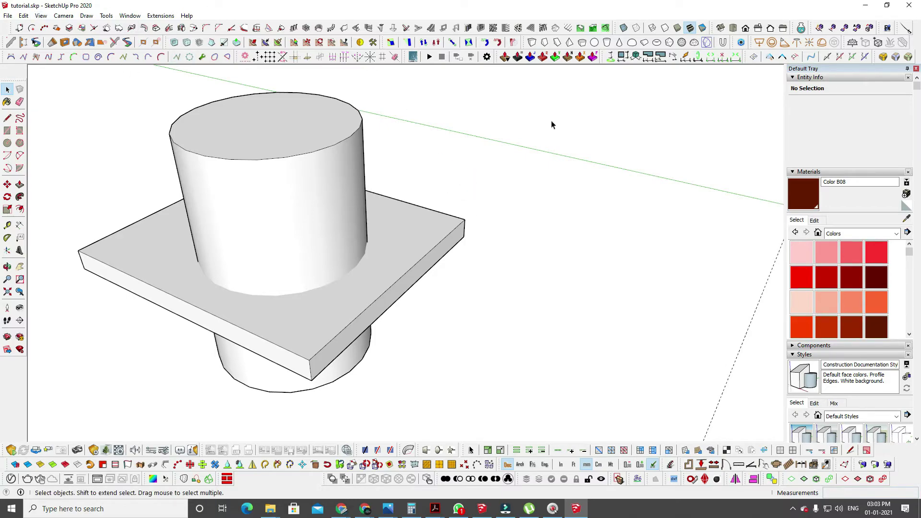
# Show the Solid Tools toolbar and float it over the drawing area beside the cylinder.
pyautogui.rightClick(917, 52)
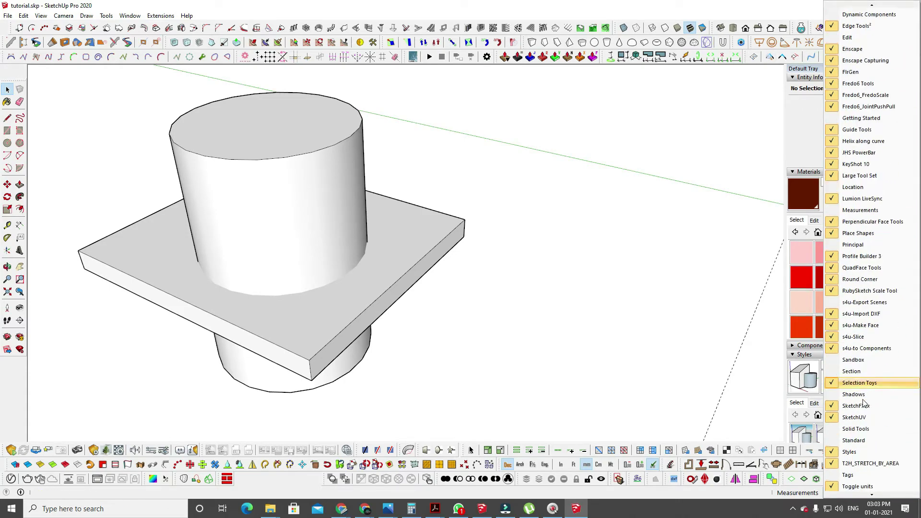
pyautogui.scroll(-1, 864, 403)
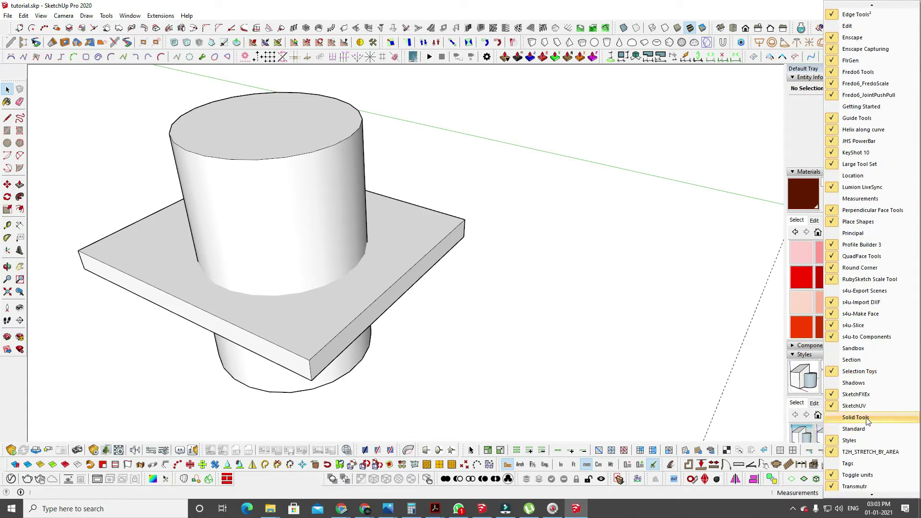
pyautogui.click(862, 418)
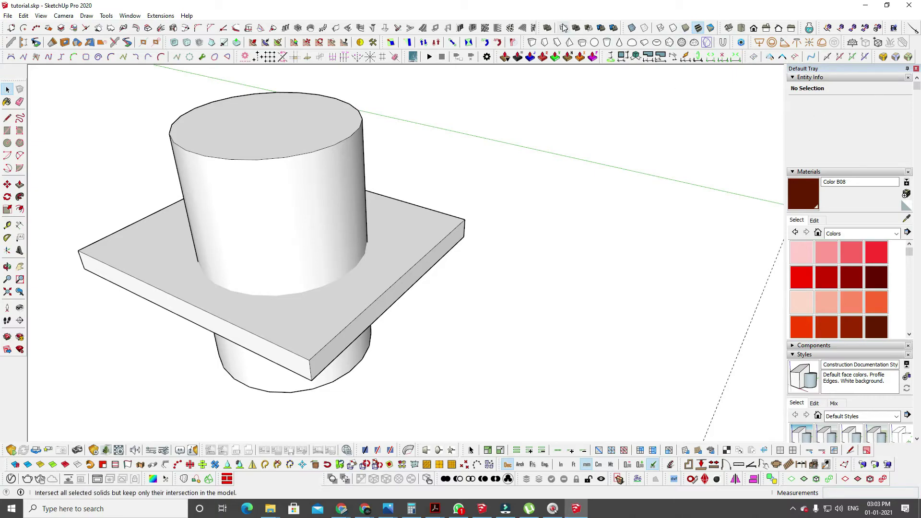
pyautogui.moveTo(540, 28); pyautogui.dragTo(473, 128)
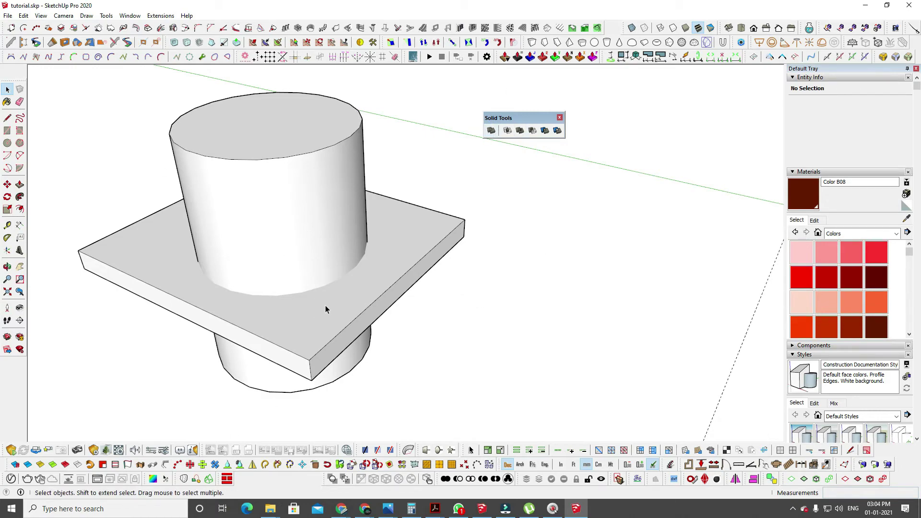
# Float the BoolTools 2 toolbar over the drawing area and dock it back among the other toolbars.
pyautogui.click(374, 267)
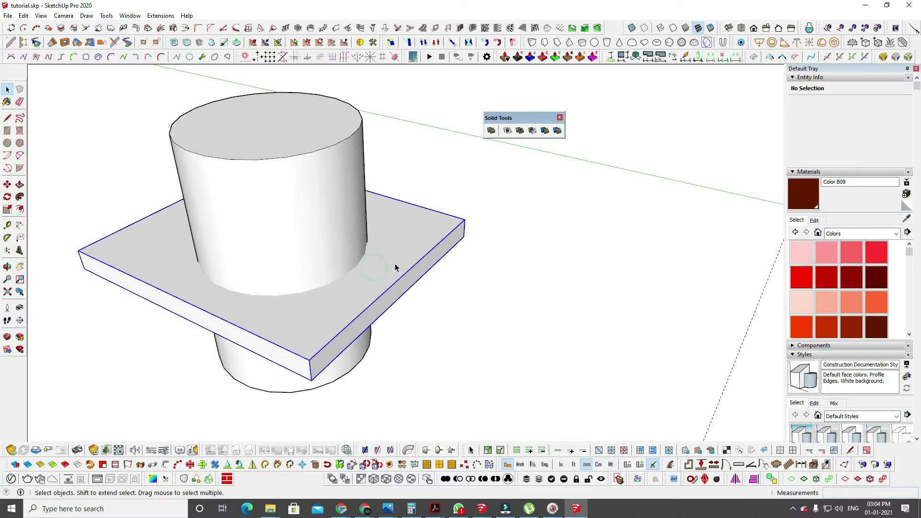
pyautogui.click(467, 283)
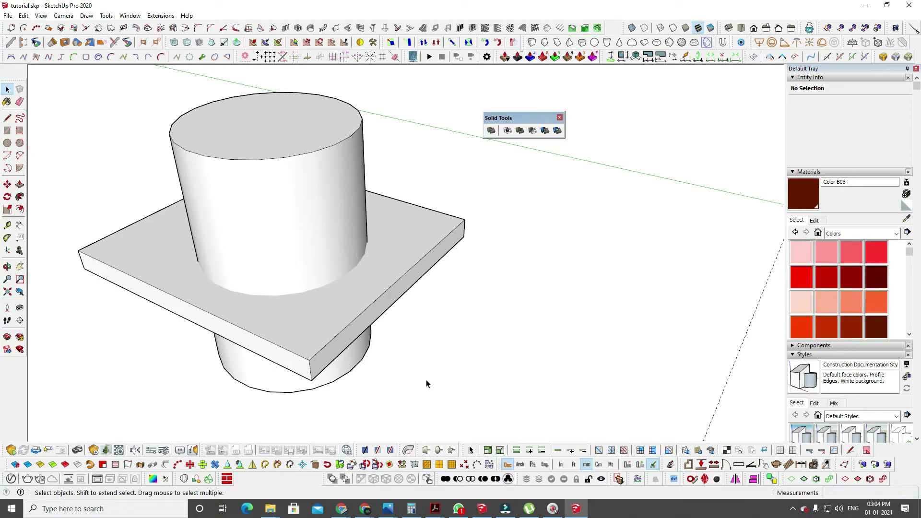
pyautogui.moveTo(439, 480); pyautogui.dragTo(453, 388)
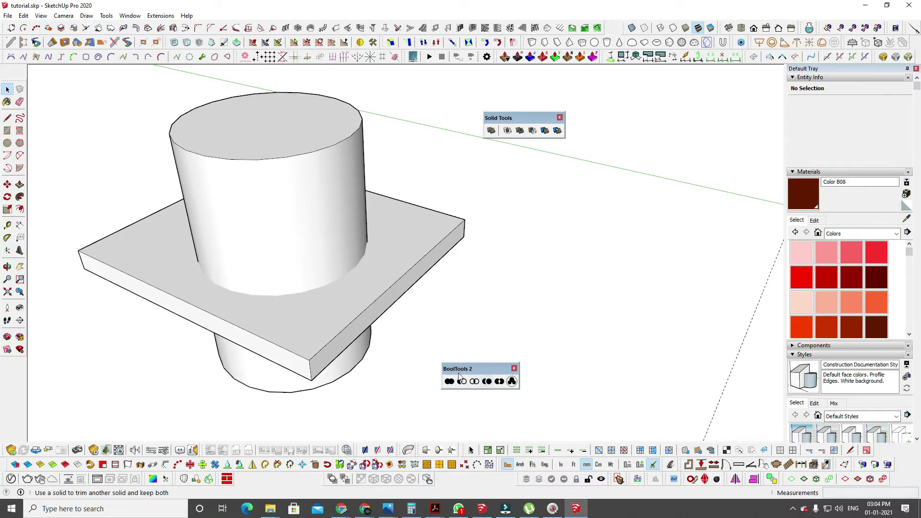
pyautogui.moveTo(461, 372); pyautogui.dragTo(443, 480)
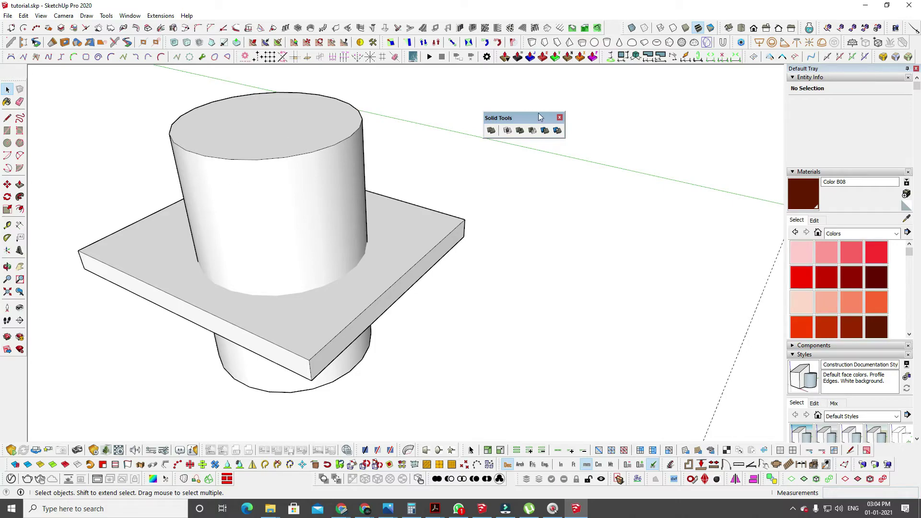
pyautogui.click(560, 318)
pyautogui.click(534, 214)
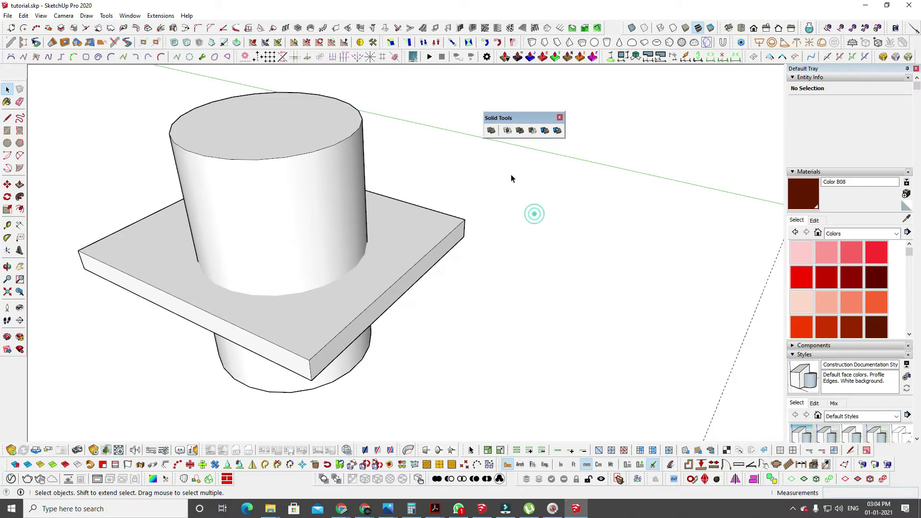
# Intersect the two solids, picking the slab first and the cylinder second, and undo the intersection.
pyautogui.click(507, 131)
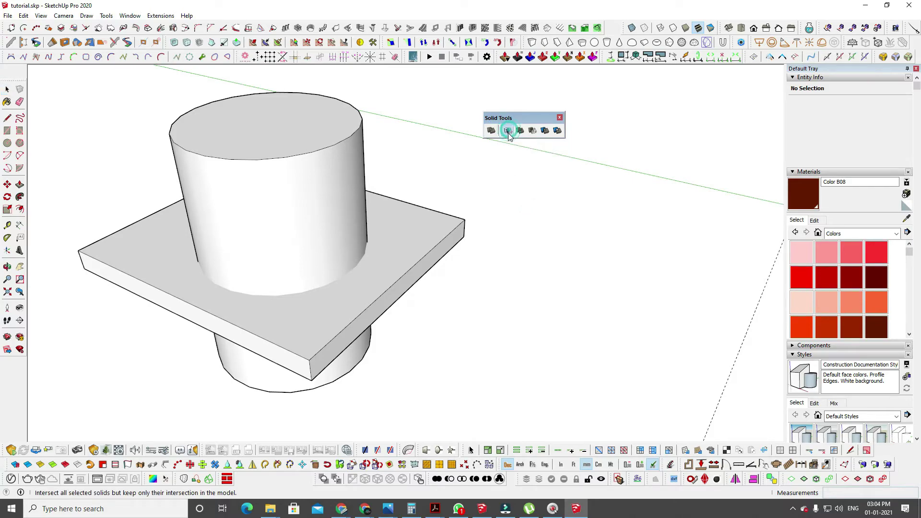
pyautogui.click(439, 226)
pyautogui.click(316, 138)
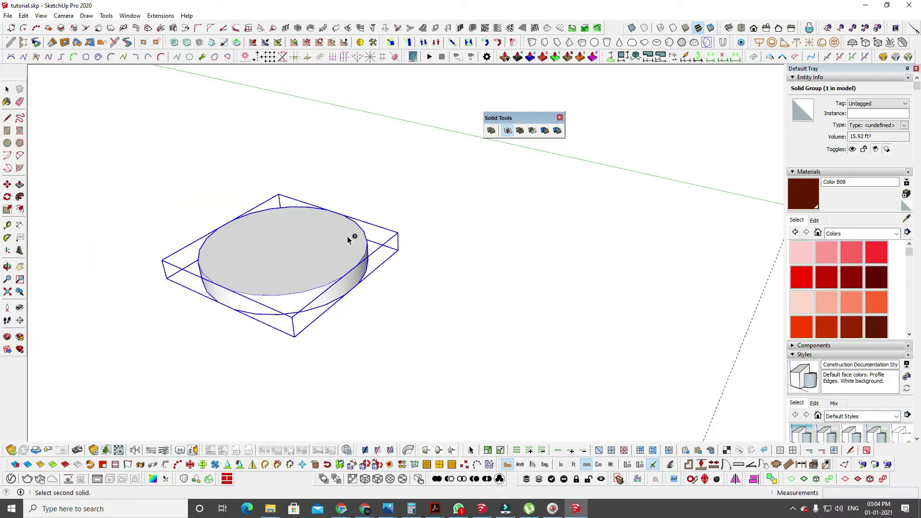
pyautogui.press('Escape')
pyautogui.hotkey('ctrl', 'z')
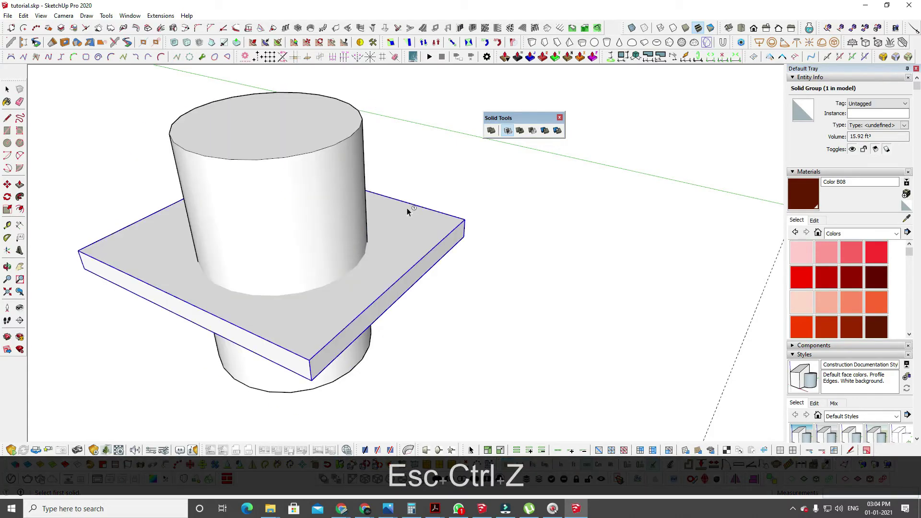
# Intersect the two solids in reverse order, picking the cylinder first and the slab second, and undo it.
pyautogui.click(338, 121)
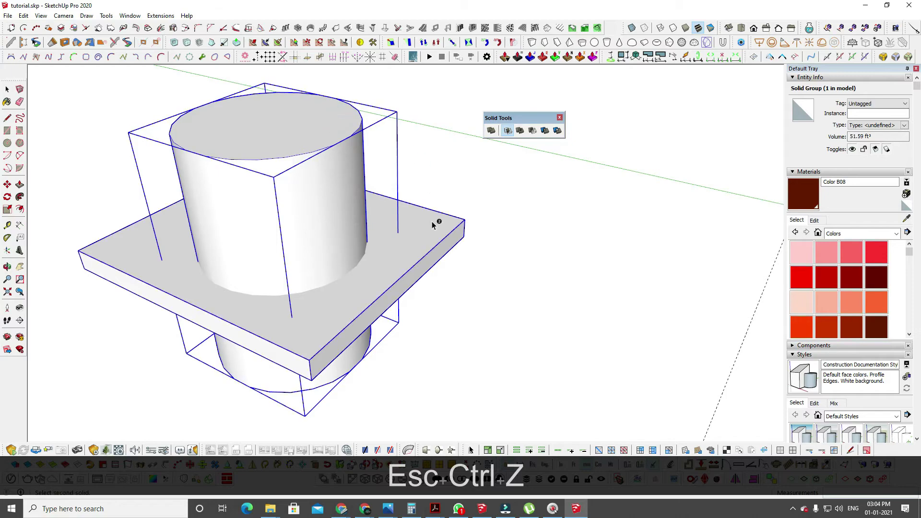
pyautogui.click(432, 221)
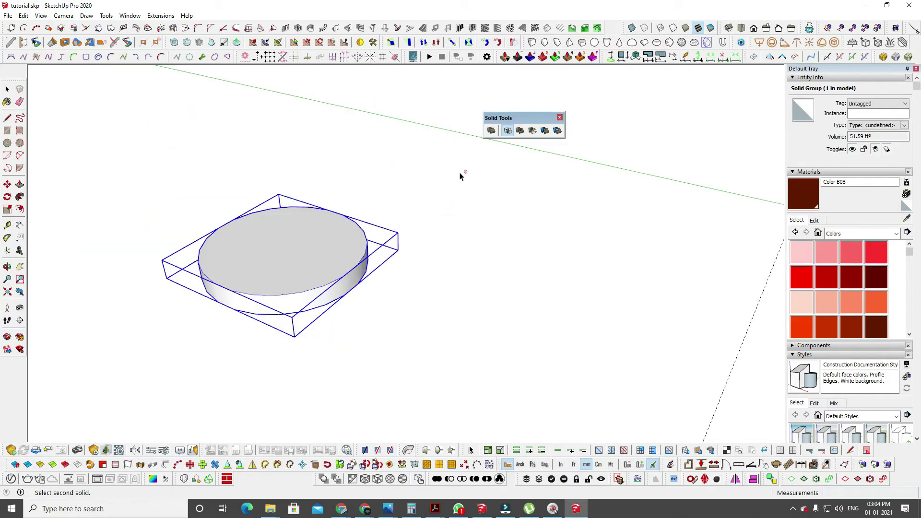
pyautogui.press('Escape')
pyautogui.press('Escape')
pyautogui.press('Escape')
pyautogui.hotkey('ctrl', 'z')
pyautogui.press('Escape')
pyautogui.press('Escape')
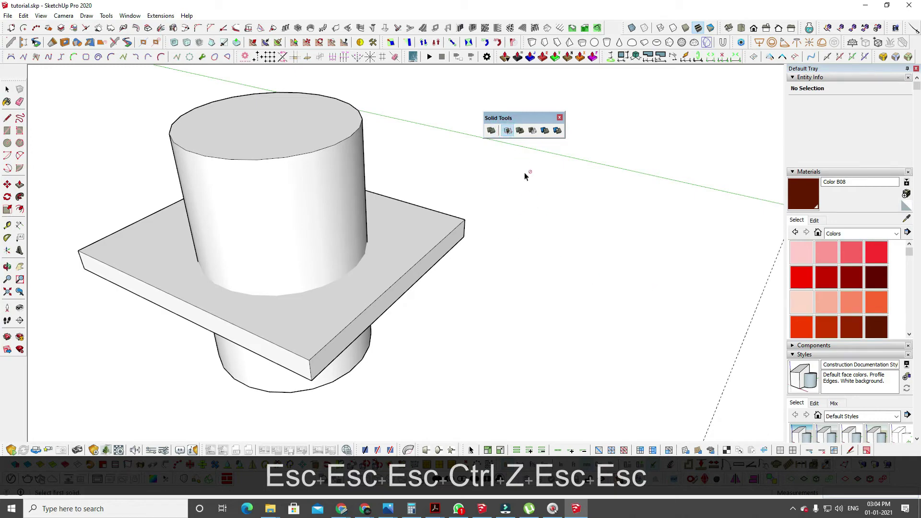
# Subtract the slab from the cylinder by picking the slab as the first solid, and undo the subtraction.
pyautogui.click(536, 134)
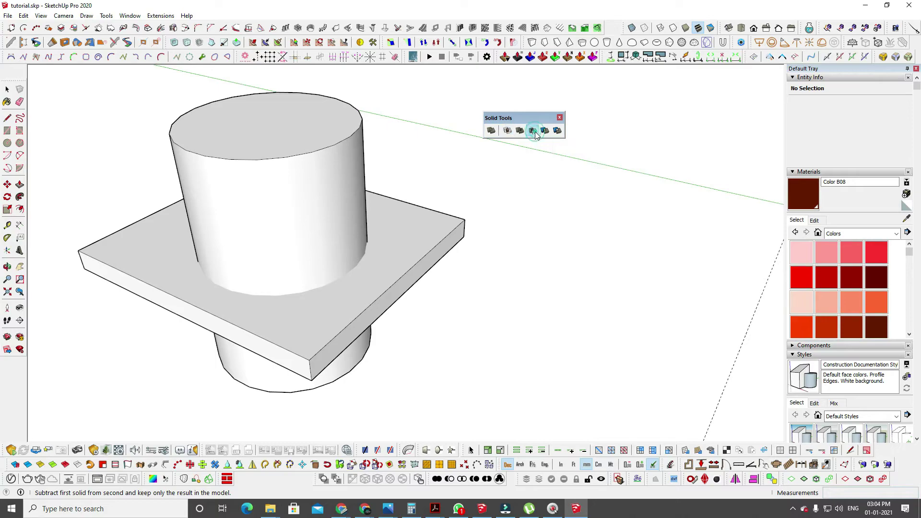
pyautogui.click(427, 216)
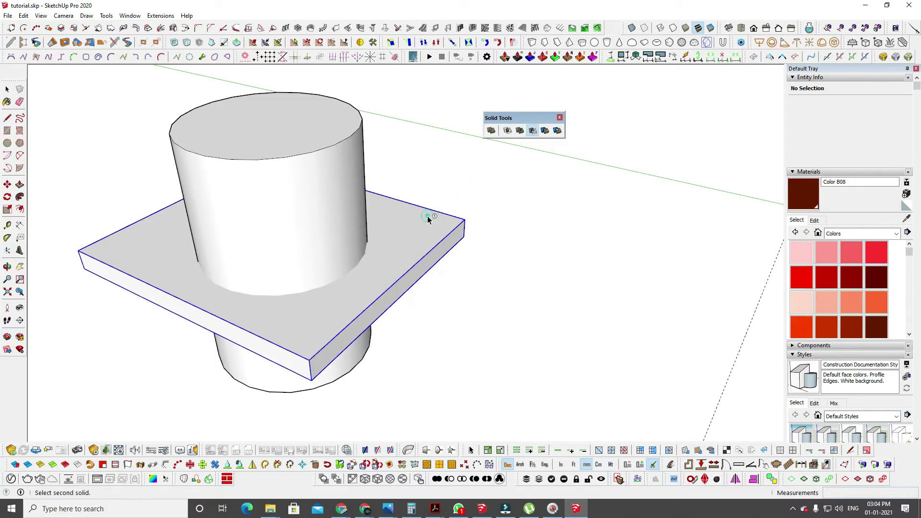
pyautogui.click(332, 140)
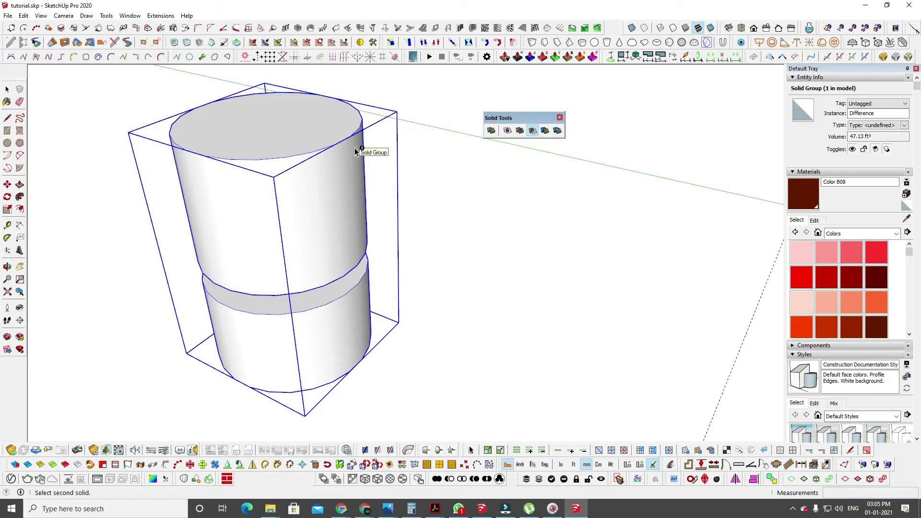
pyautogui.hotkey('ctrl', 'z')
pyautogui.press('Escape')
pyautogui.press('Escape')
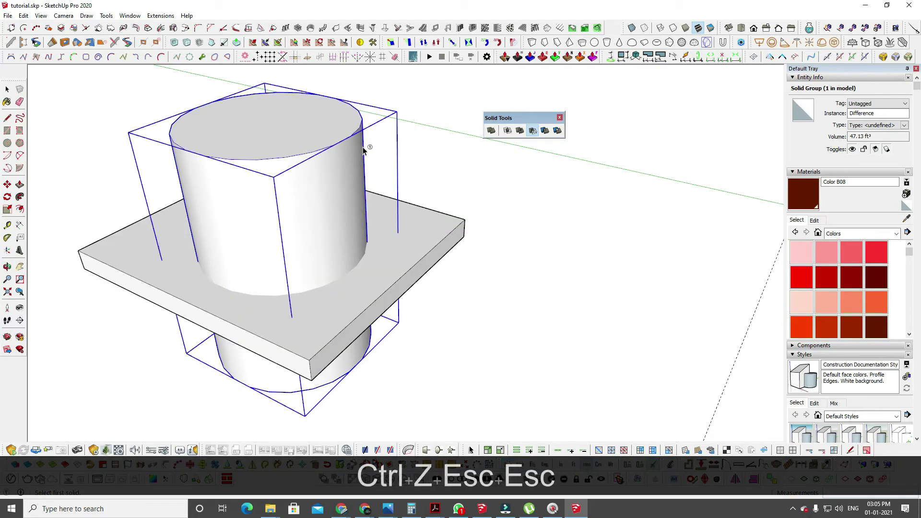
pyautogui.press('Escape')
# Subtract the cylinder from the slab by picking the cylinder first, undo the cut and leave the Subtract tool.
pyautogui.click(366, 160)
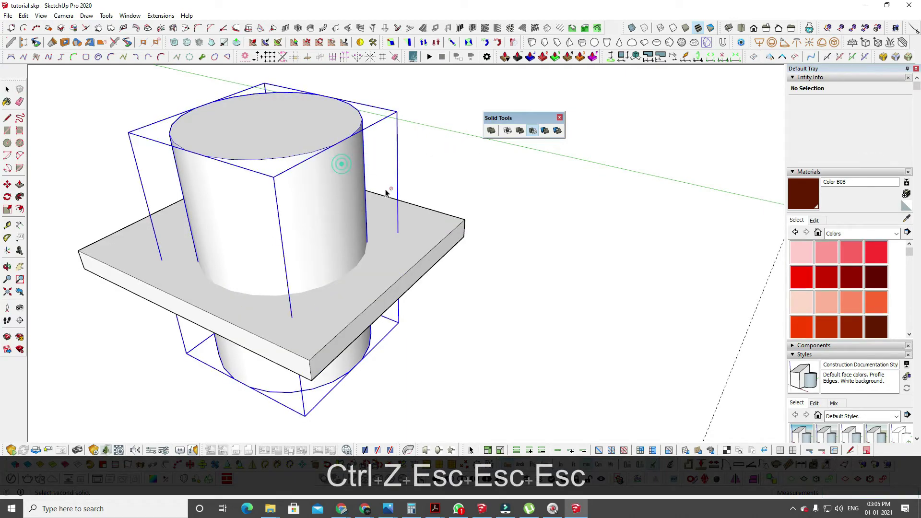
pyautogui.click(399, 208)
pyautogui.hotkey('ctrl', 'z')
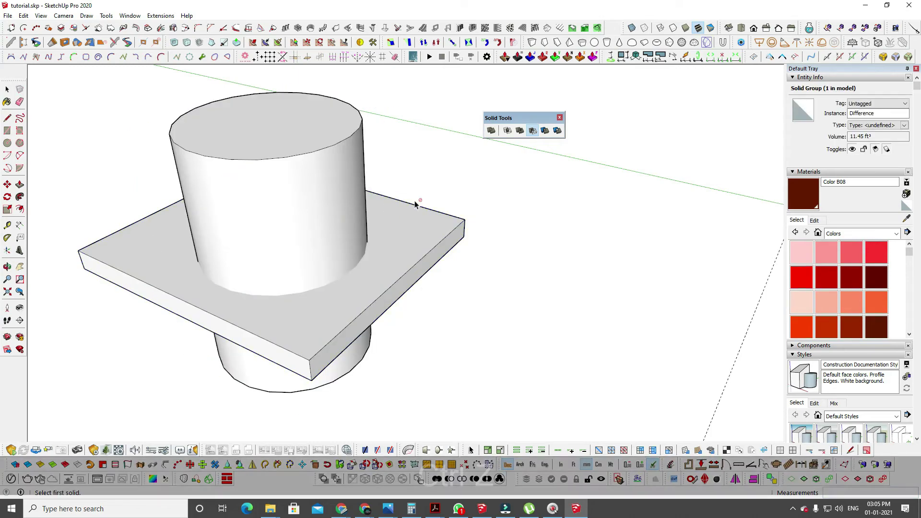
pyautogui.press('Escape')
pyautogui.press('Escape')
pyautogui.press('space')
pyautogui.click(579, 249)
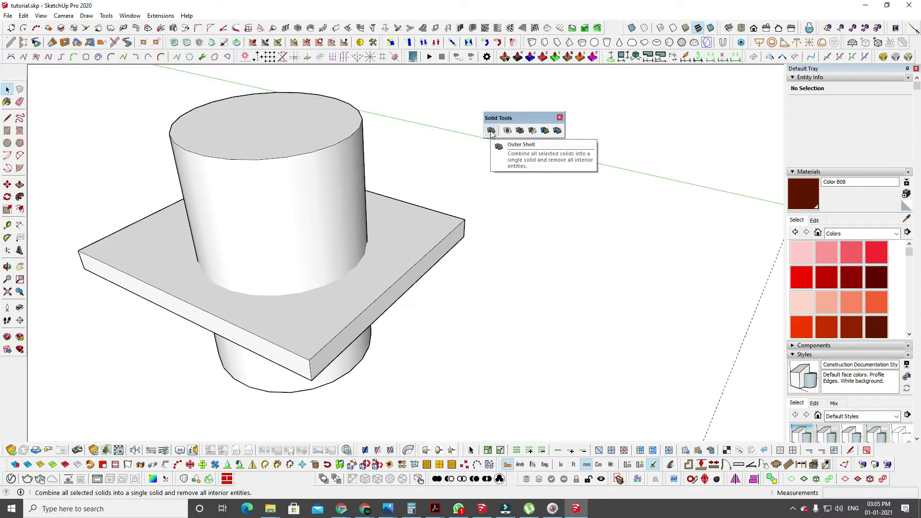
# Subtract the cylinder from the slab to cut a round hole through it, and delete the resulting slab.
pyautogui.click(533, 131)
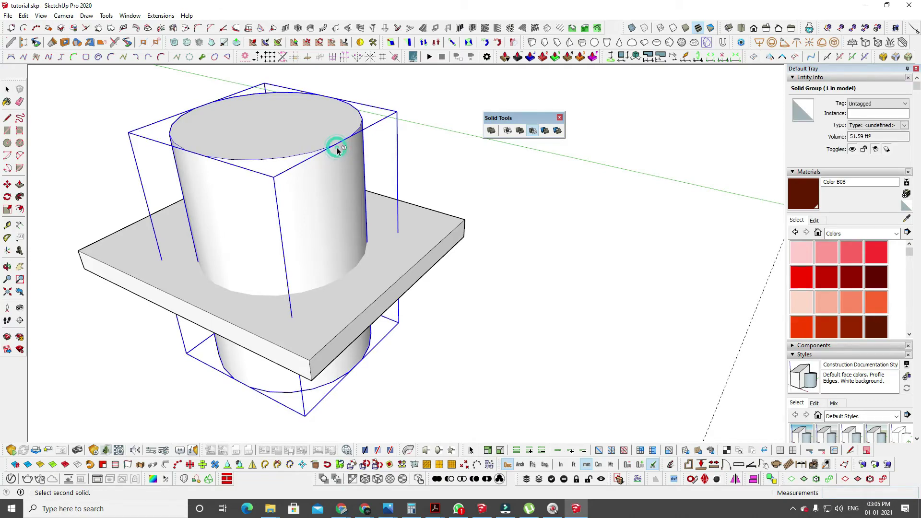
pyautogui.click(412, 229)
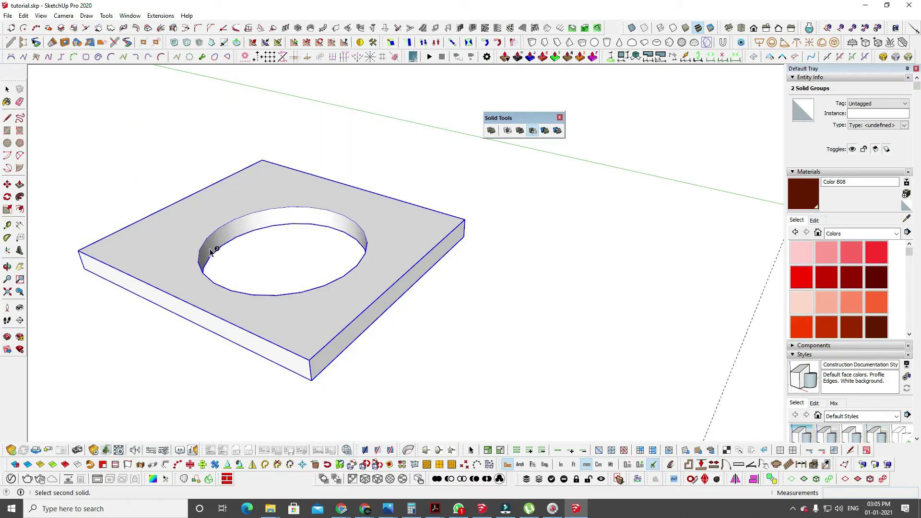
pyautogui.scroll(-3, 302, 255)
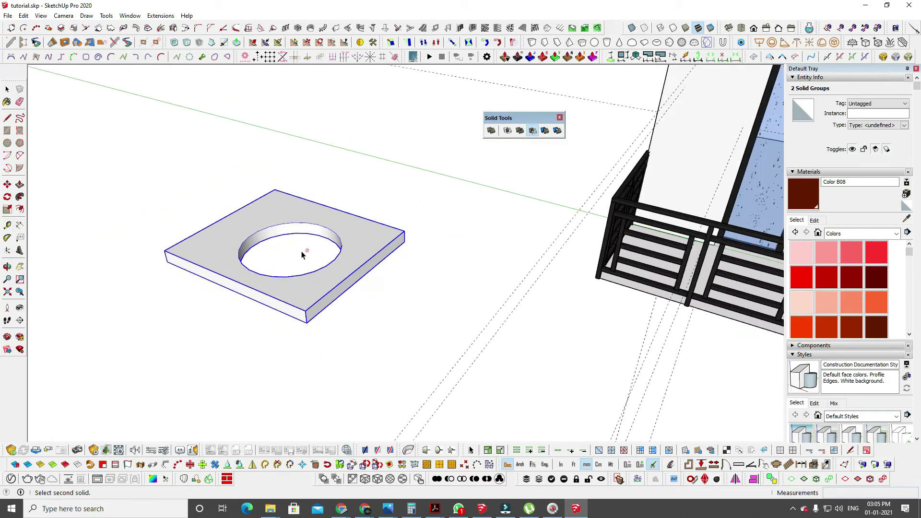
pyautogui.press('space')
pyautogui.click(370, 261)
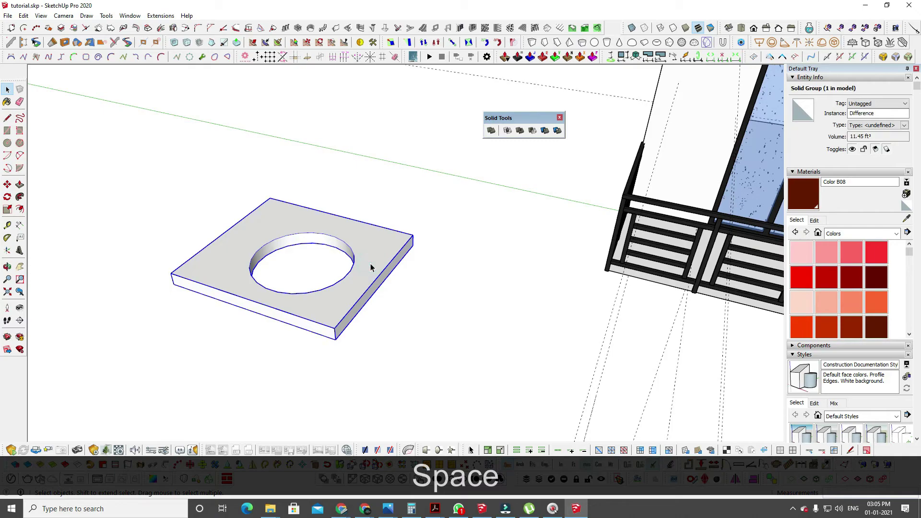
pyautogui.press('Delete')
# Draw a circle on the building's outer wall and pull it outward into a long horizontal cylinder.
pyautogui.moveTo(90, 189); pyautogui.dragTo(270, 174, button='middle')
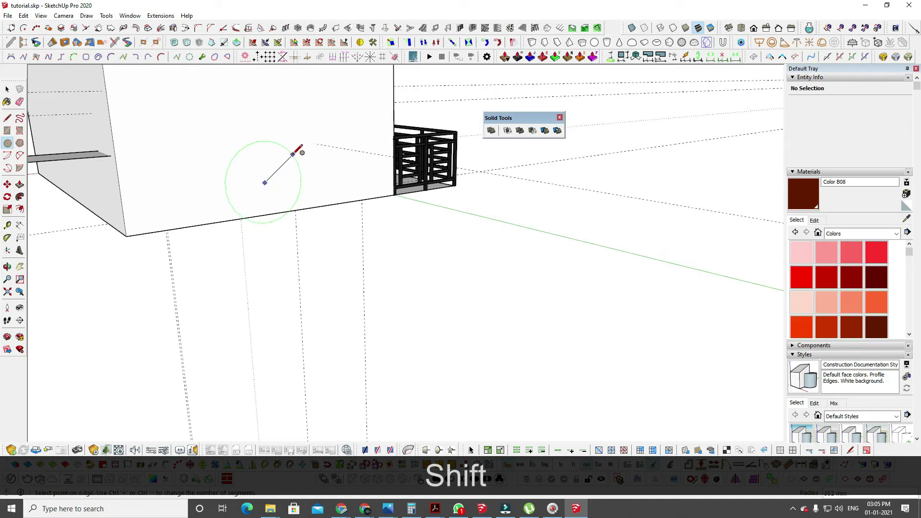
pyautogui.click(300, 148)
pyautogui.press('p')
pyautogui.moveTo(267, 200); pyautogui.dragTo(252, 206, button='middle')
pyautogui.moveTo(253, 206); pyautogui.dragTo(535, 283)
pyautogui.press('space')
pyautogui.moveTo(534, 284); pyautogui.dragTo(438, 269, button='middle')
# Offset the cylinder's end-face edge inward and push the inner face back along the cylinder to hollow it into a tube.
pyautogui.tripleClick(477, 269)
pyautogui.keyDown('shift'); pyautogui.click(437, 273); pyautogui.keyUp('shift')
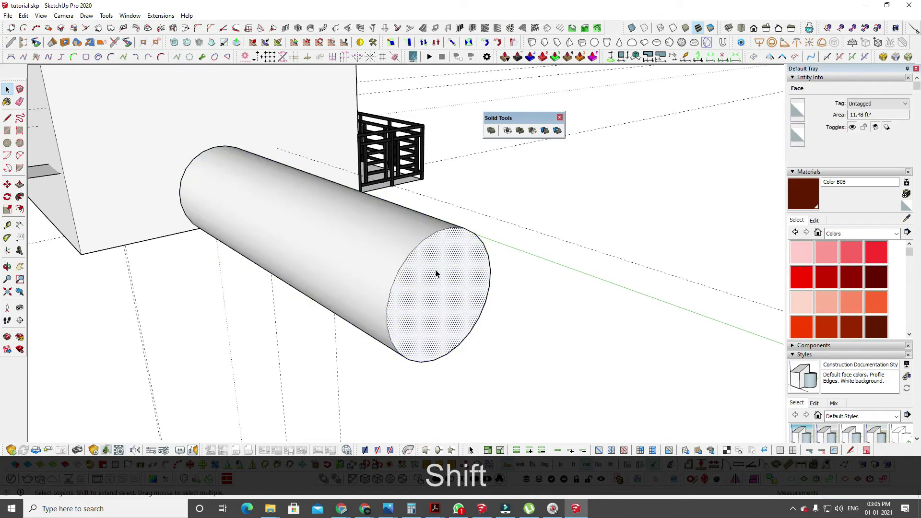
pyautogui.press('f')
pyautogui.click(438, 261)
pyautogui.click(457, 241)
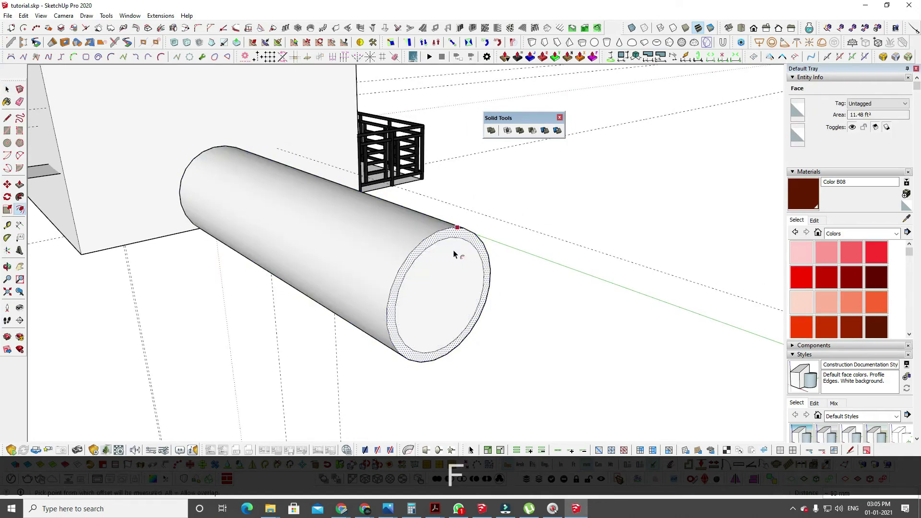
pyautogui.click(439, 289)
pyautogui.click(434, 290)
pyautogui.hotkey('ctrl', 'z')
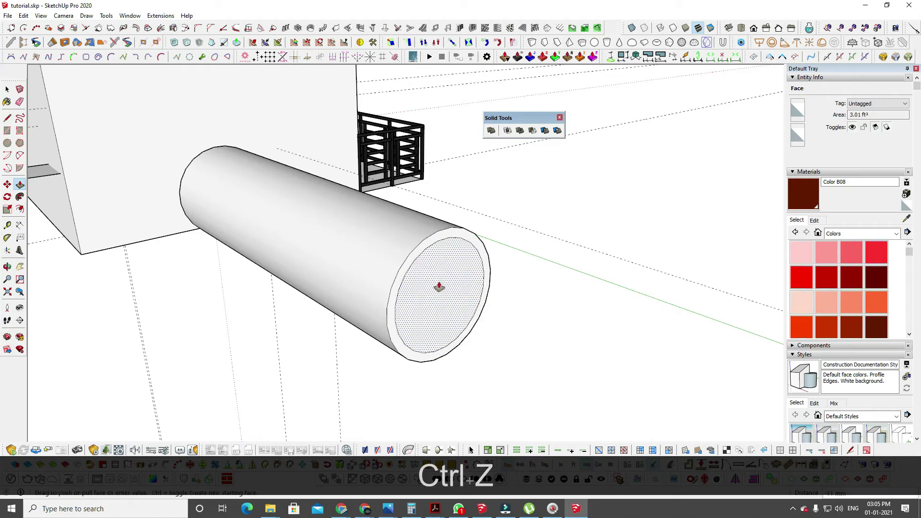
pyautogui.click(440, 289)
# Select all of the tube's connected geometry and make it a group.
pyautogui.press('space')
pyautogui.press('Escape')
pyautogui.tripleClick(331, 217)
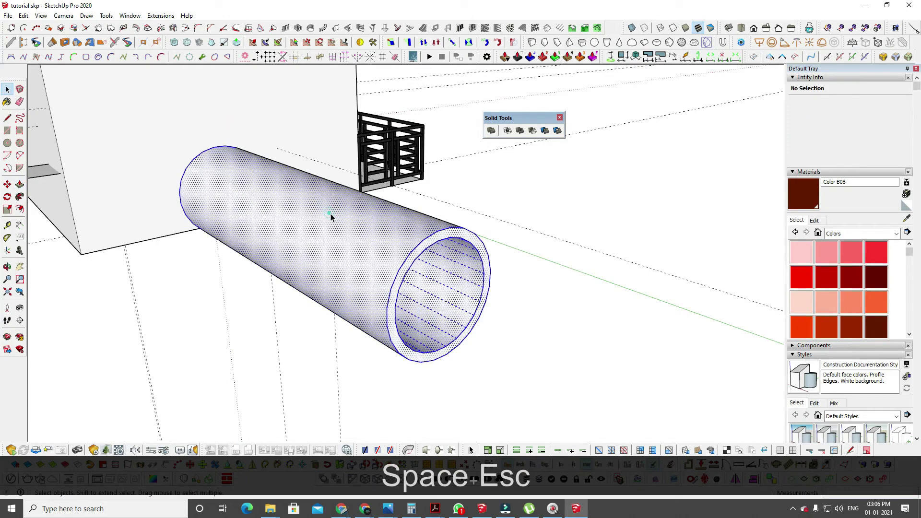
pyautogui.press('g')
# Move the tube group away from the building's wall into the open area beside it.
pyautogui.moveTo(405, 251); pyautogui.dragTo(194, 183, button='middle')
pyautogui.press('m')
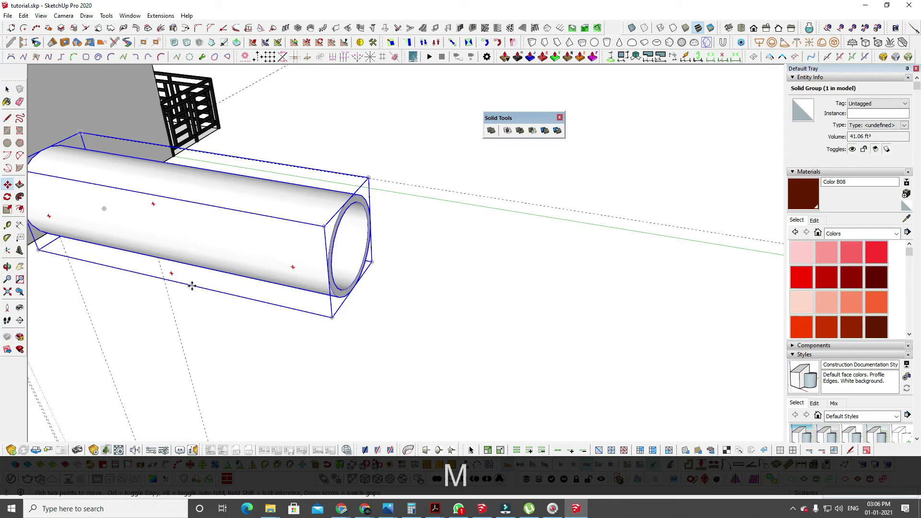
pyautogui.click(192, 285)
pyautogui.click(457, 349)
pyautogui.press('space')
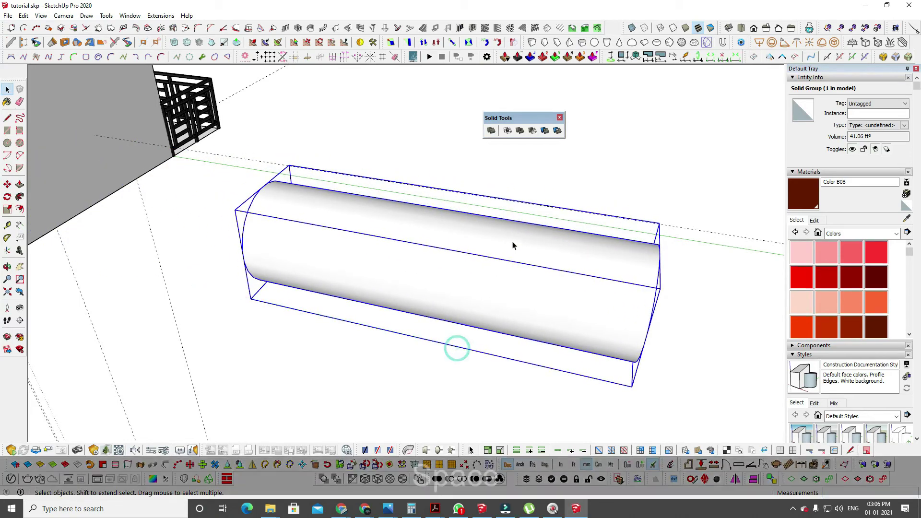
# Draw a rectangle on the ground in front of the tube with a smaller circle in its middle.
pyautogui.keyDown('shift'); pyautogui.moveTo(503, 243); pyautogui.dragTo(310, 189, button='middle'); pyautogui.keyUp('shift')
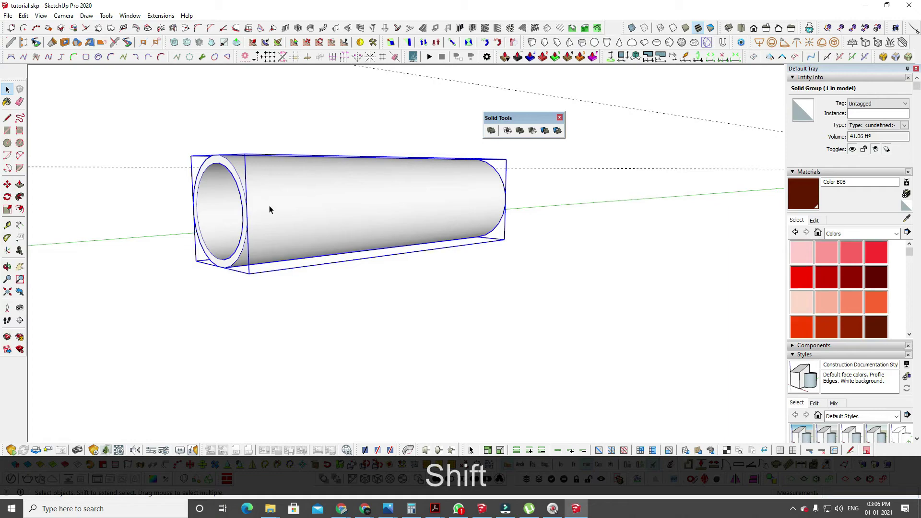
pyautogui.moveTo(399, 290); pyautogui.dragTo(282, 312, button='middle')
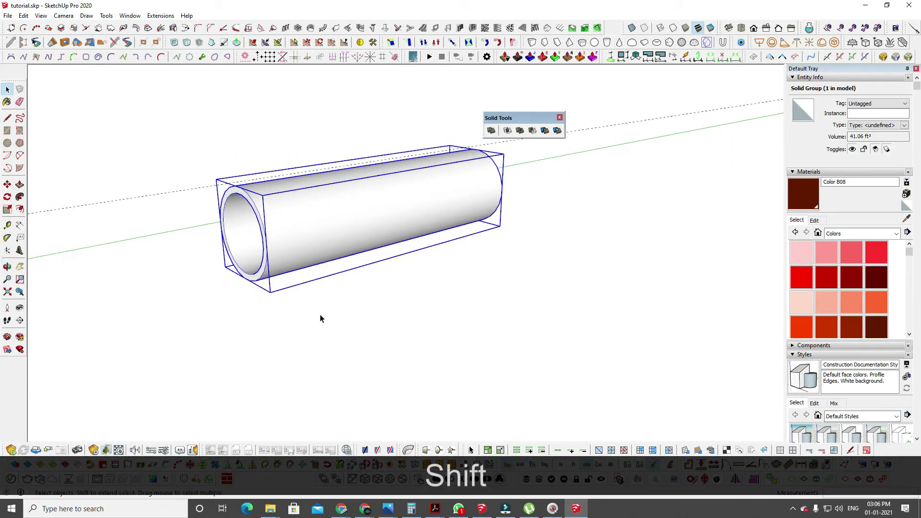
pyautogui.moveTo(449, 332); pyautogui.dragTo(417, 358, button='middle')
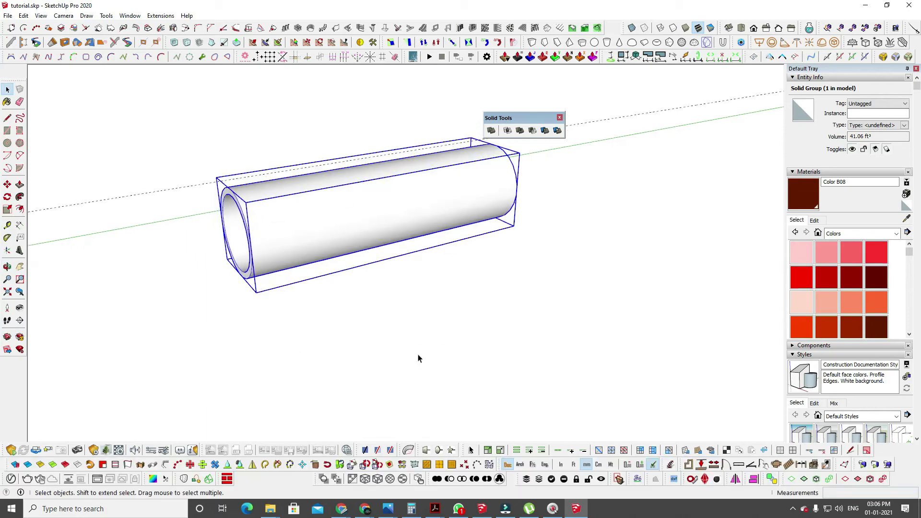
pyautogui.press('r')
pyautogui.click(373, 331)
pyautogui.click(568, 339)
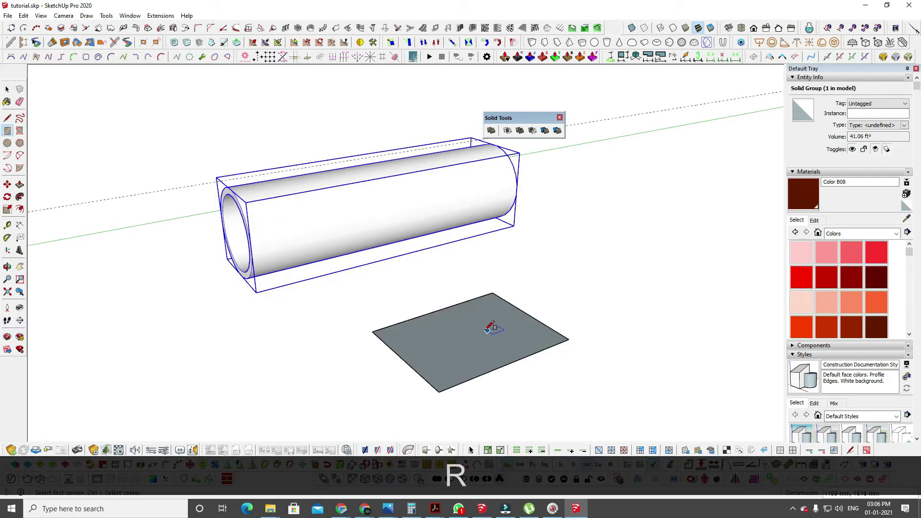
pyautogui.press('c')
pyautogui.press('space')
# Delete the circular face and extrude the remaining rectangle upward into a block with a round through-hole.
pyautogui.click(470, 333)
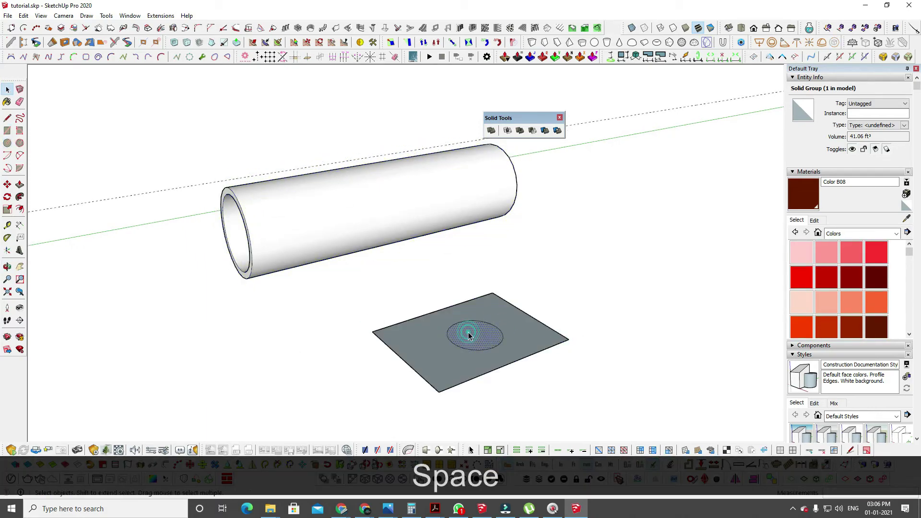
pyautogui.press('Delete')
pyautogui.press('p')
pyautogui.click(502, 339)
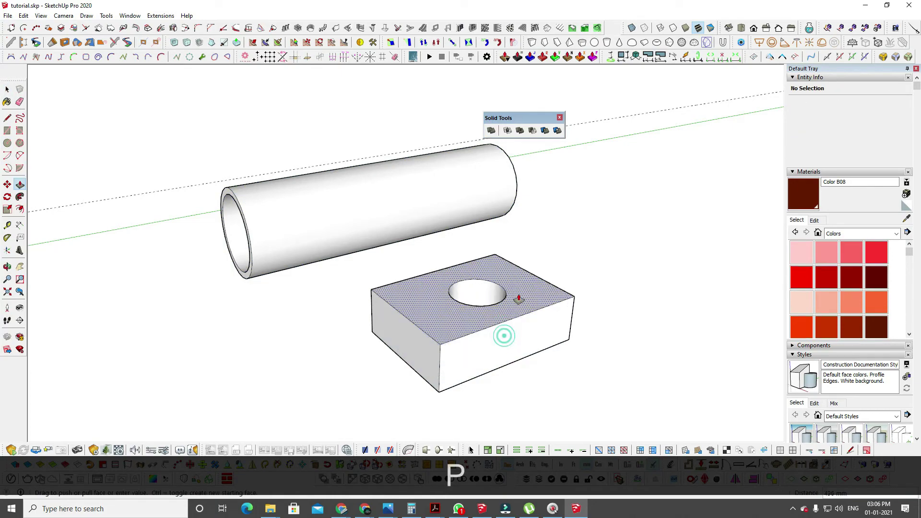
pyautogui.click(531, 340)
# Delete the whole block with the round hole in front of the tube.
pyautogui.press('space')
pyautogui.tripleClick(534, 334)
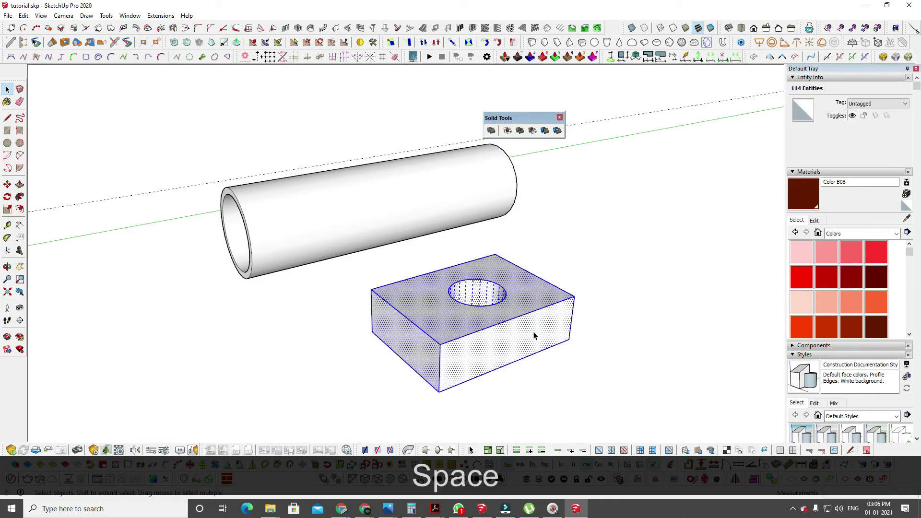
pyautogui.press('Delete')
# Draw a new rectangle on the ground in front of the tube and extrude it upward into a low slab.
pyautogui.moveTo(299, 229); pyautogui.dragTo(243, 168, button='middle')
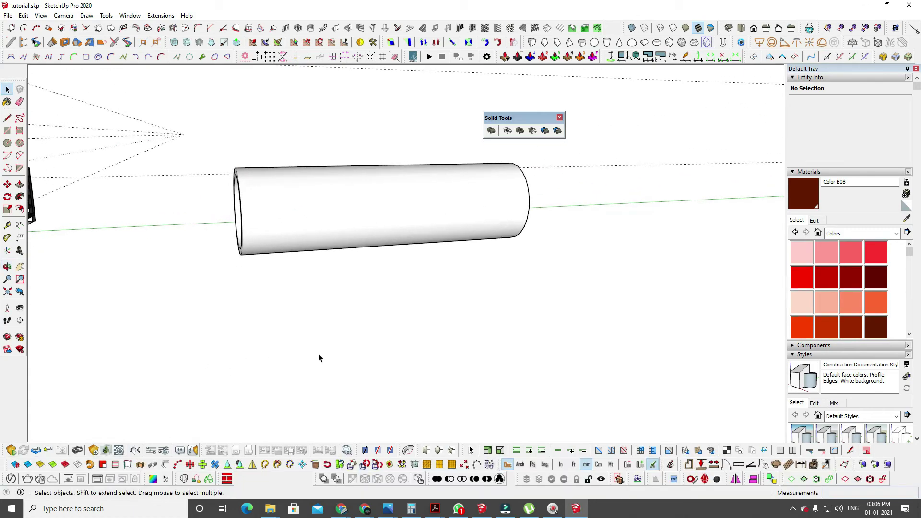
pyautogui.press('r')
pyautogui.click(318, 306)
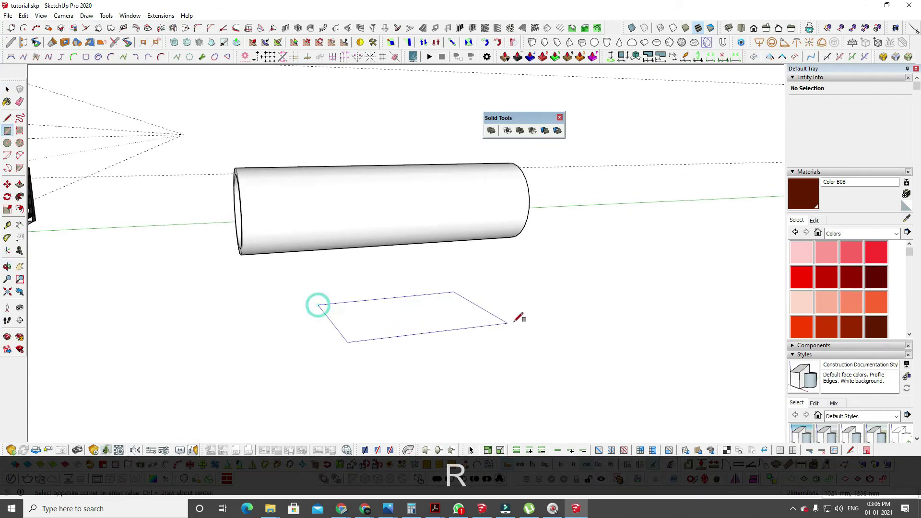
pyautogui.click(568, 333)
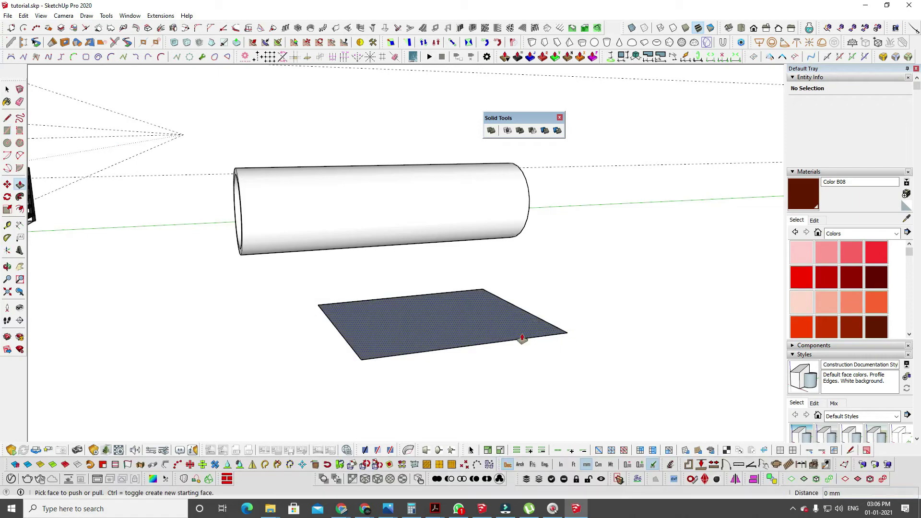
pyautogui.press('p')
pyautogui.click(500, 329)
pyautogui.click(506, 303)
pyautogui.press('space')
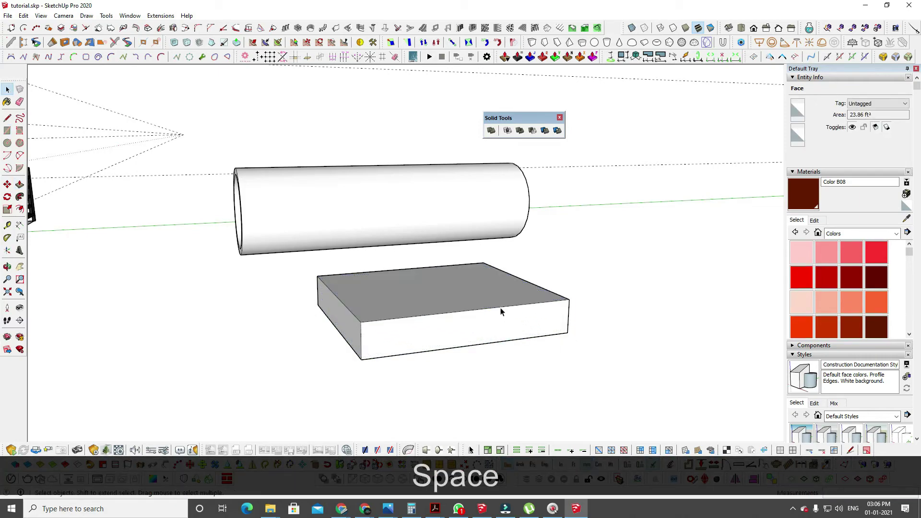
# Draw tangent arcs across both upper corners of the slab's long front face.
pyautogui.tripleClick(500, 311)
pyautogui.moveTo(502, 328); pyautogui.dragTo(408, 293, button='middle')
pyautogui.moveTo(526, 338); pyautogui.dragTo(300, 302, button='middle')
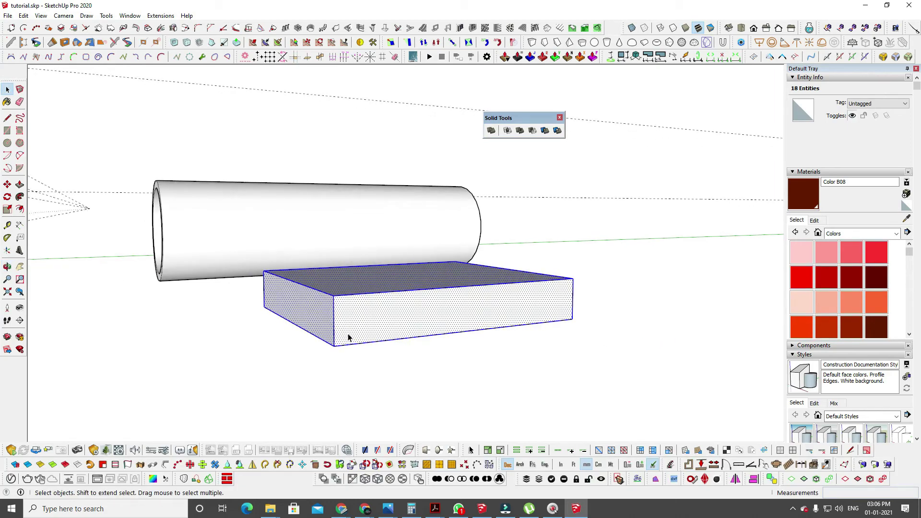
pyautogui.press('a')
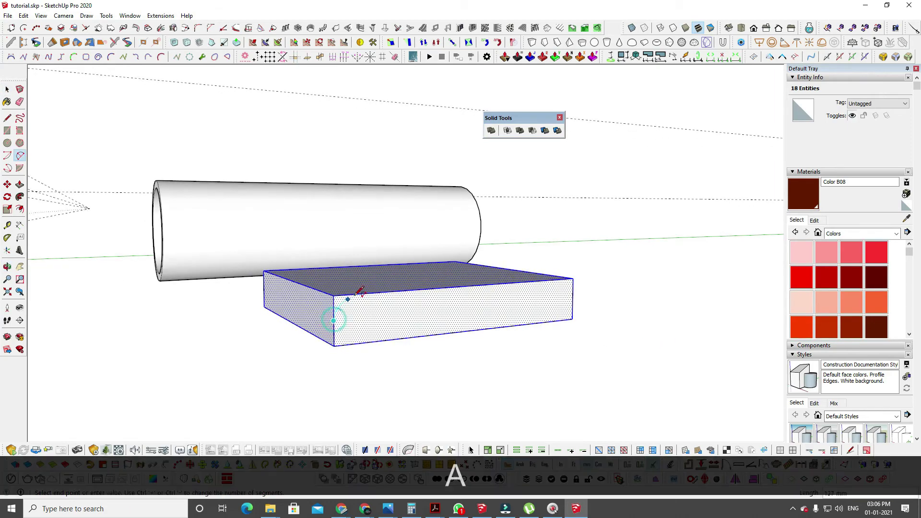
pyautogui.click(357, 293)
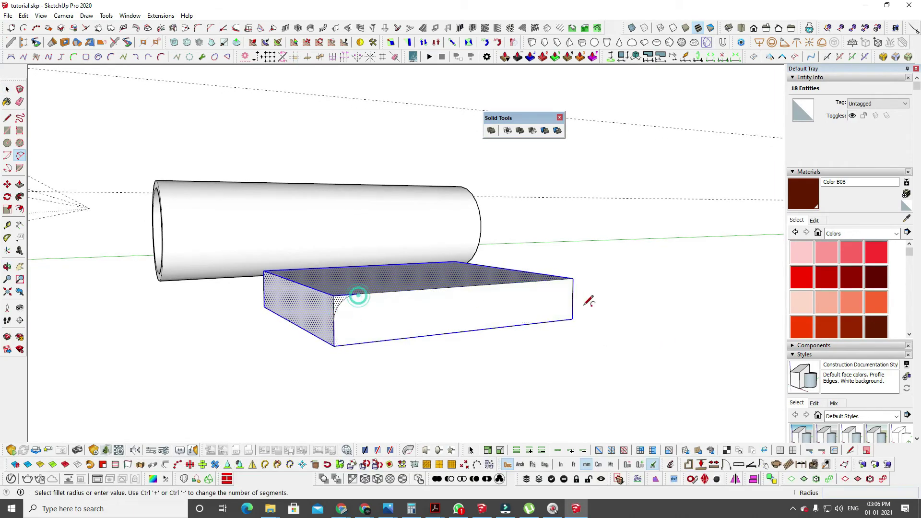
pyautogui.click(550, 280)
pyautogui.click(550, 312)
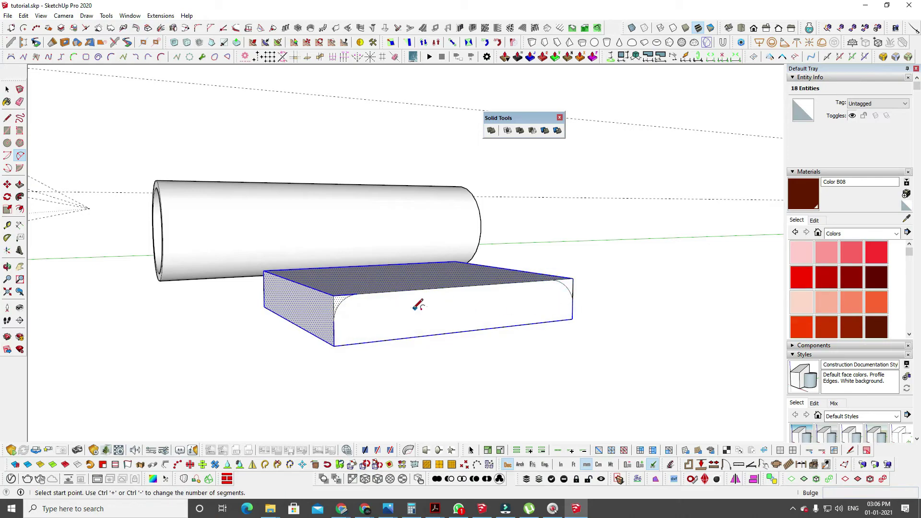
# Push the two corner areas outside the arcs through the slab's full depth to round its upper edges.
pyautogui.press('p')
pyautogui.click(339, 304)
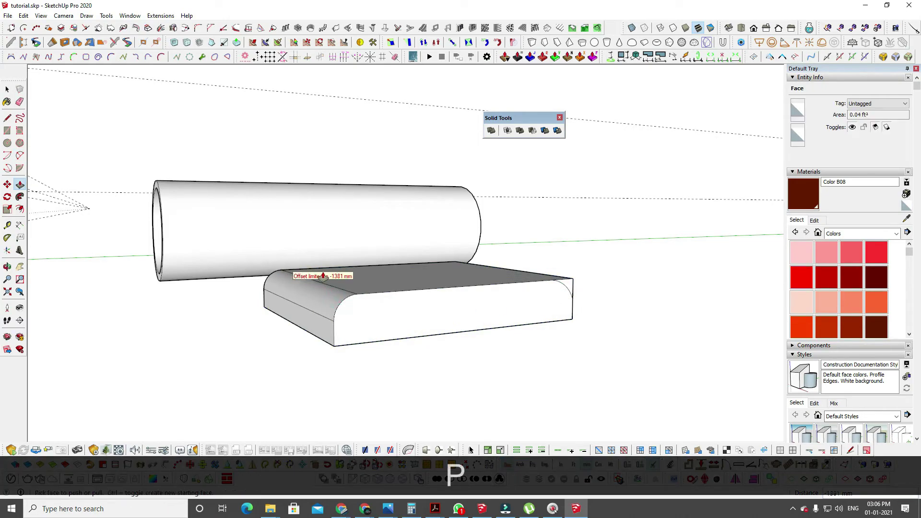
pyautogui.click(571, 288)
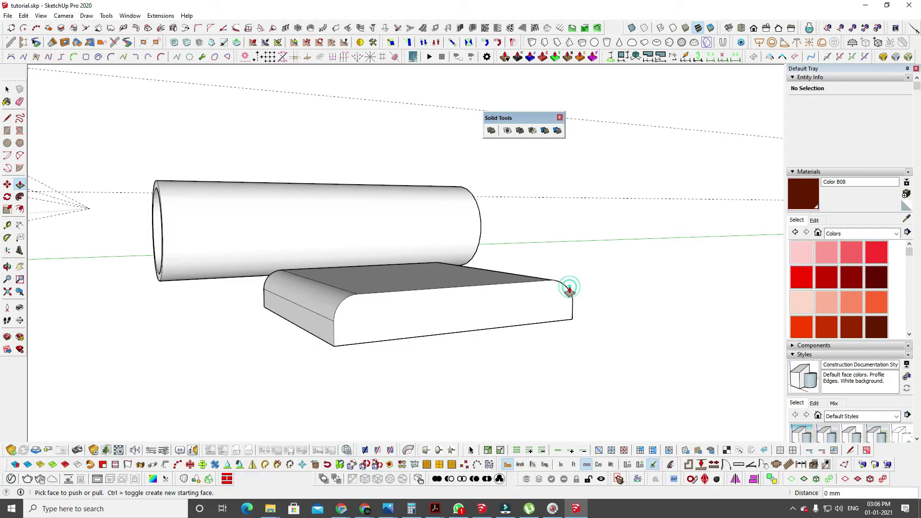
# Select all of the rounded slab's connected geometry and make it a group.
pyautogui.moveTo(569, 288); pyautogui.dragTo(551, 333, button='middle')
pyautogui.press('space')
pyautogui.tripleClick(510, 317)
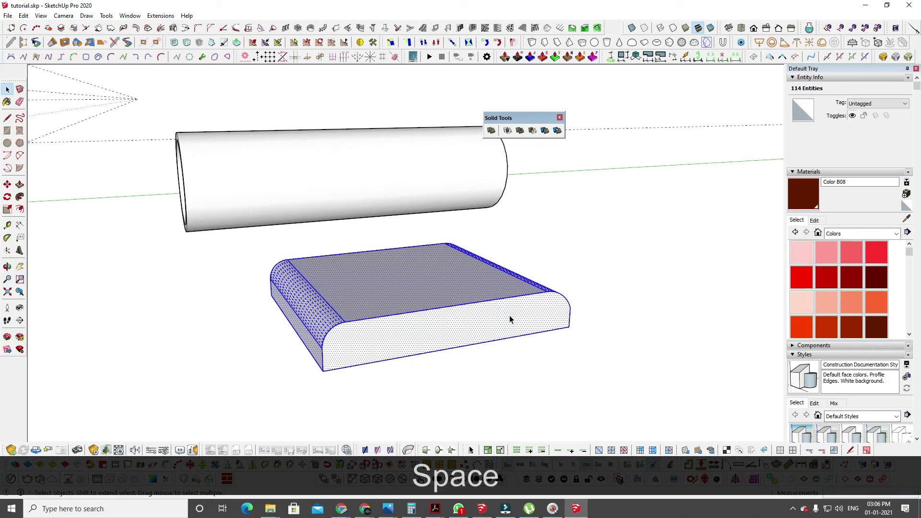
pyautogui.press('g')
# Move the rounded slab group into the middle of the tube so that it crosses both side walls.
pyautogui.press('m')
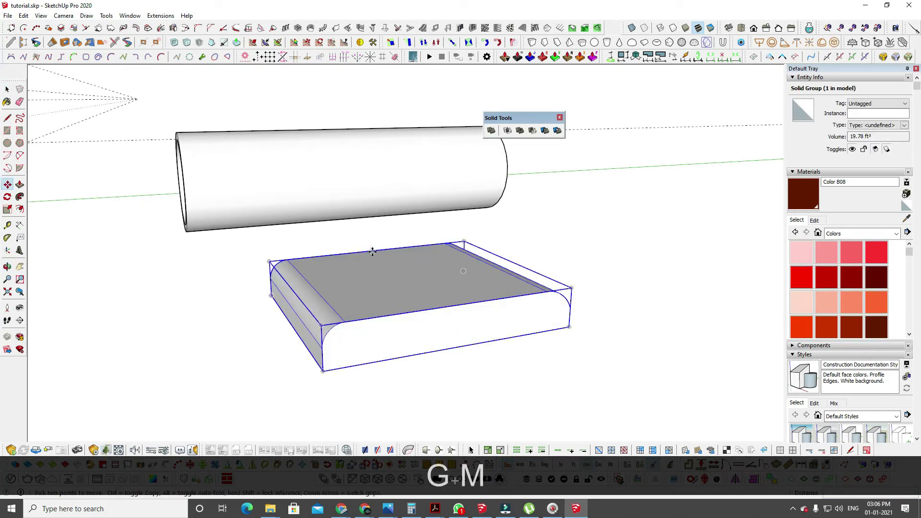
pyautogui.click(372, 251)
pyautogui.click(339, 162)
pyautogui.moveTo(339, 162); pyautogui.dragTo(654, 310, button='middle')
pyautogui.click(668, 309)
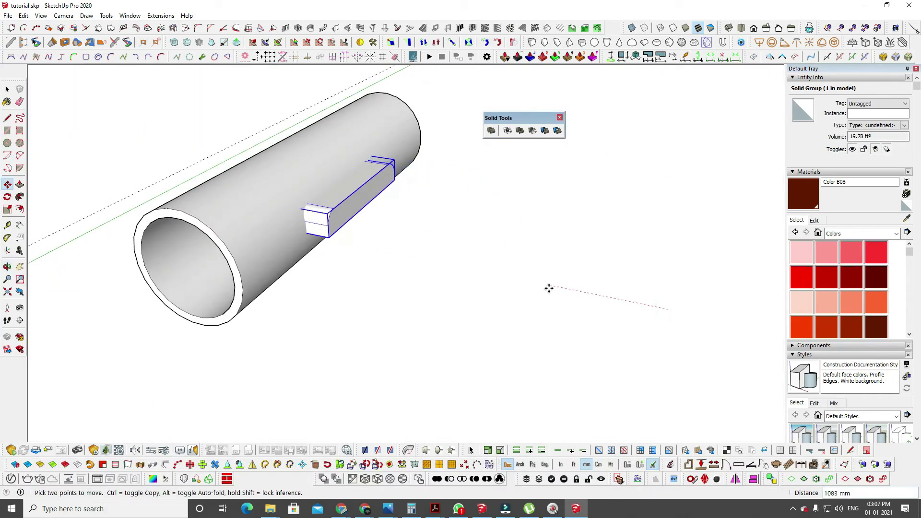
pyautogui.moveTo(401, 219); pyautogui.dragTo(555, 263, button='middle')
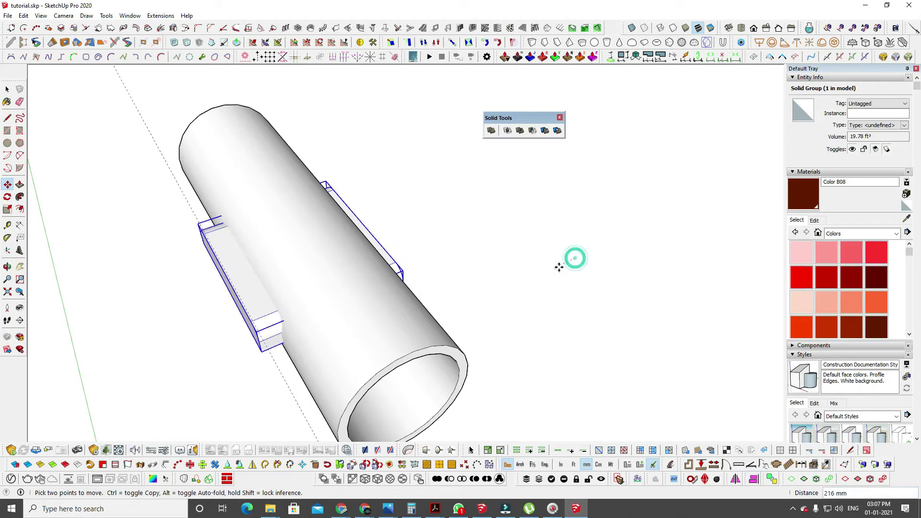
pyautogui.moveTo(483, 289); pyautogui.dragTo(222, 232, button='middle')
pyautogui.click(222, 233)
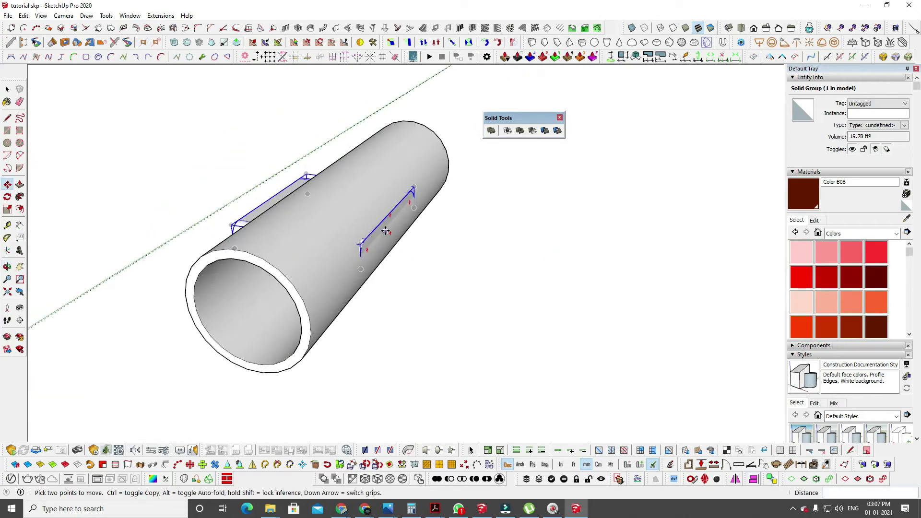
# Edit the slab group and pull its long side face further out of the tube wall.
pyautogui.press('space')
pyautogui.doubleClick(384, 229)
pyautogui.press('p')
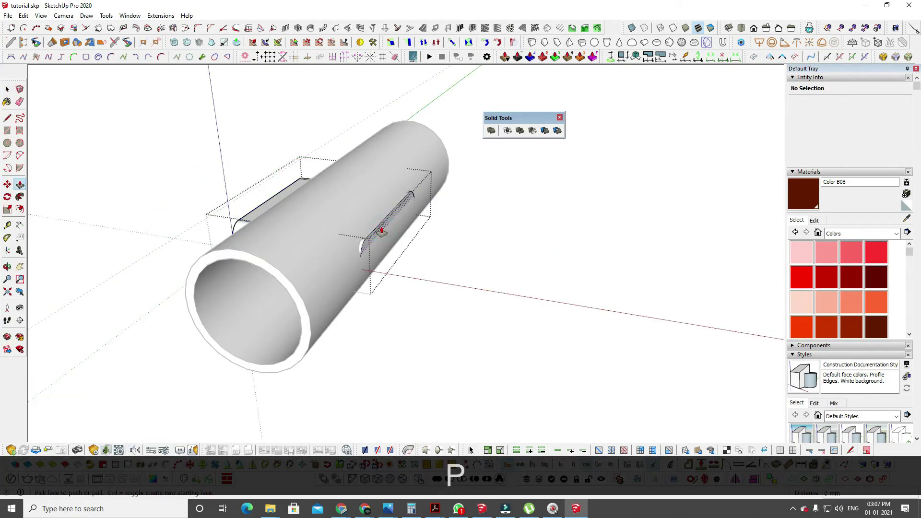
pyautogui.click(383, 229)
pyautogui.press('space')
pyautogui.press('Escape')
pyautogui.press('Escape')
# Edit the slab group from the tube's other side and pull its underside downward to make it thicker.
pyautogui.moveTo(477, 257); pyautogui.dragTo(914, 149, button='middle')
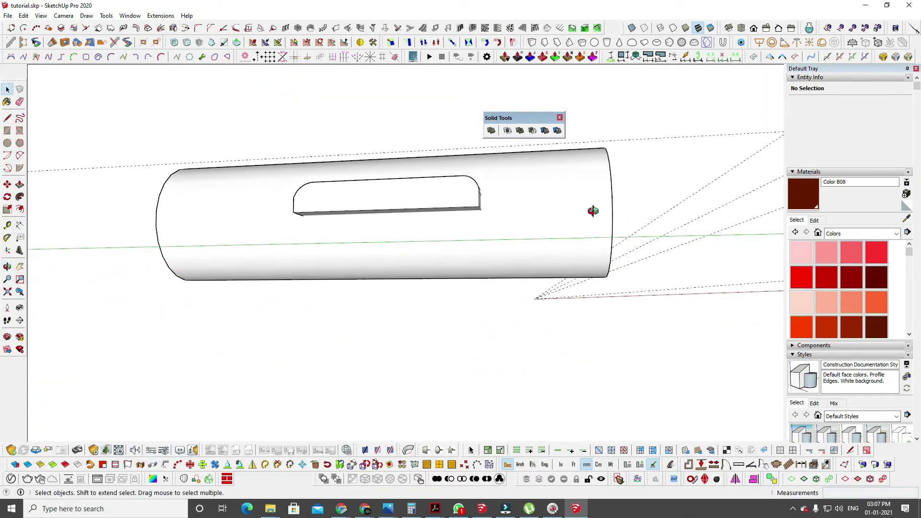
pyautogui.moveTo(594, 210); pyautogui.dragTo(571, 172, button='middle')
pyautogui.doubleClick(464, 187)
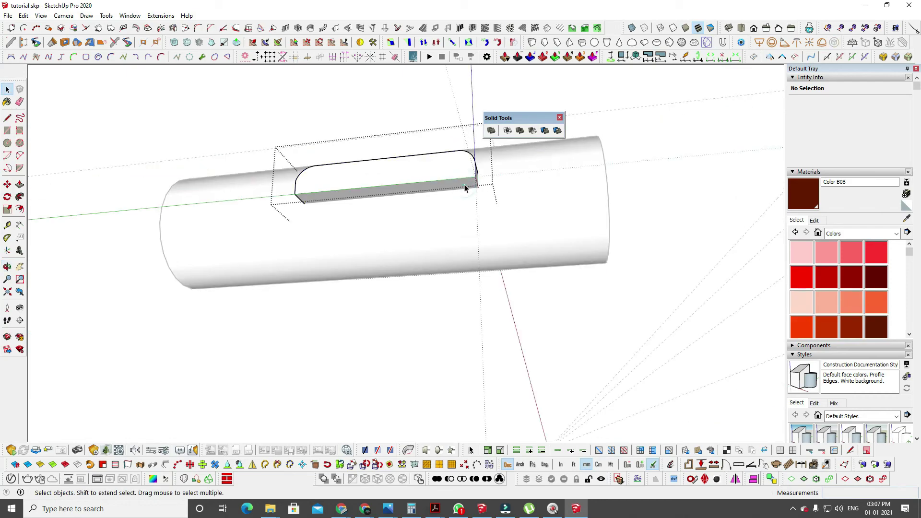
pyautogui.press('p')
pyautogui.moveTo(465, 189); pyautogui.dragTo(465, 223)
pyautogui.press('space')
pyautogui.moveTo(609, 269); pyautogui.dragTo(653, 331, button='middle')
pyautogui.press('Escape')
pyautogui.press('Escape')
pyautogui.press('Escape')
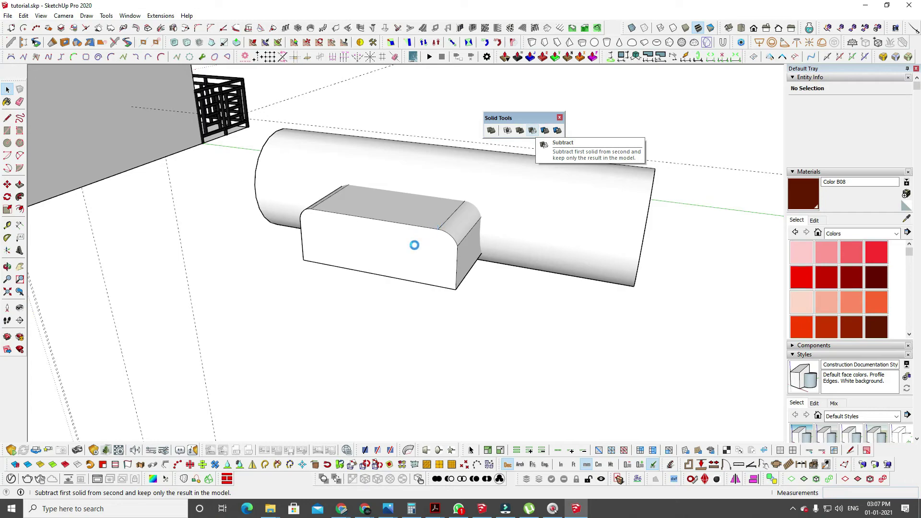
# Subtract the rounded block from the tube with the Subtract solid tool and undo the cut.
pyautogui.click(500, 213)
pyautogui.moveTo(418, 274); pyautogui.dragTo(430, 300, button='middle')
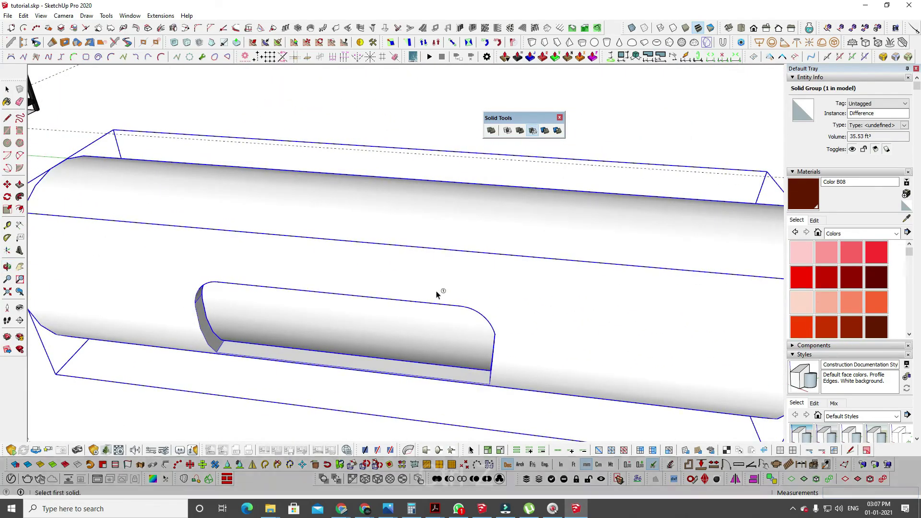
pyautogui.hotkey('ctrl', 'z')
pyautogui.press('space')
pyautogui.click(434, 164)
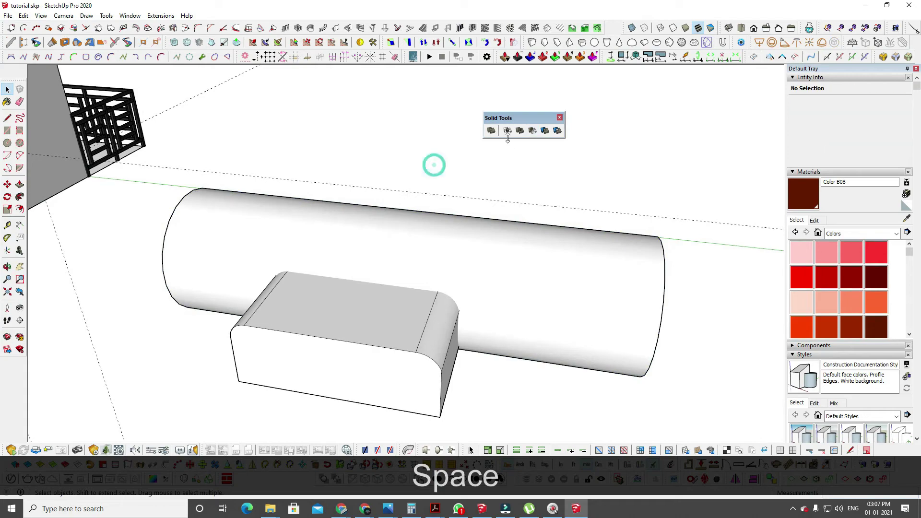
# Split the tube and the rounded block against each other with the Split solid tool.
pyautogui.click(557, 131)
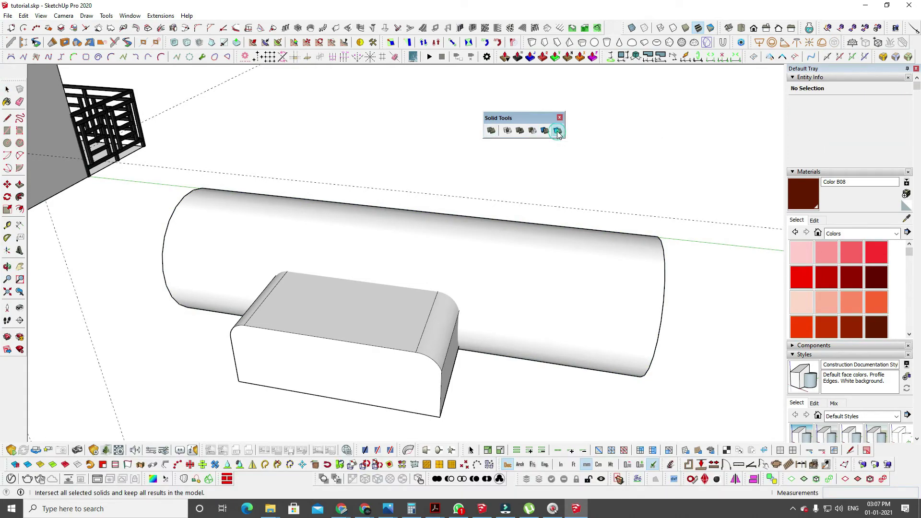
pyautogui.click(323, 241)
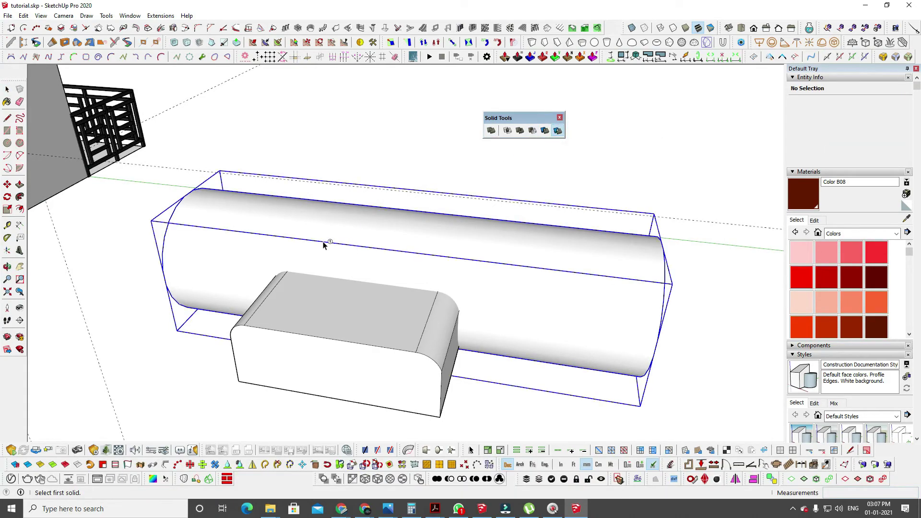
pyautogui.click(317, 312)
pyautogui.moveTo(341, 327); pyautogui.dragTo(399, 284, button='middle')
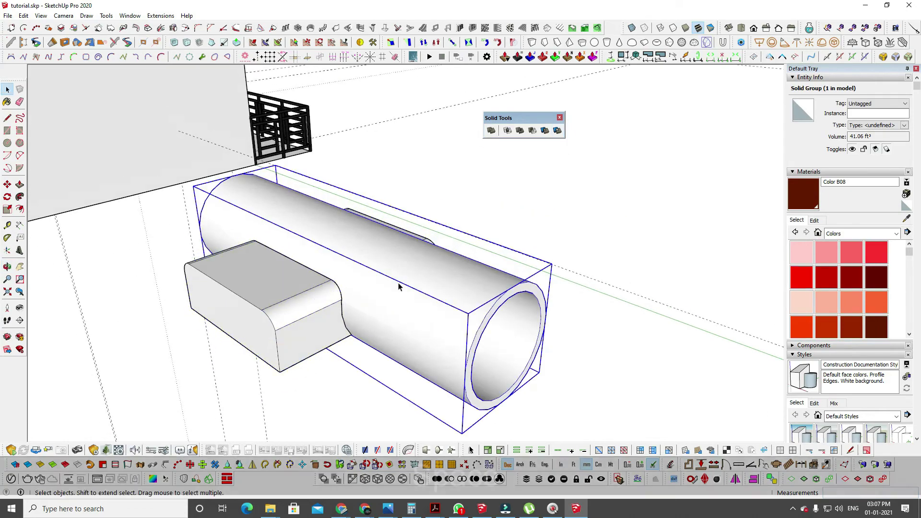
# Delete the part of the rounded block that remains outside the tube wall.
pyautogui.press('space')
pyautogui.click(280, 312)
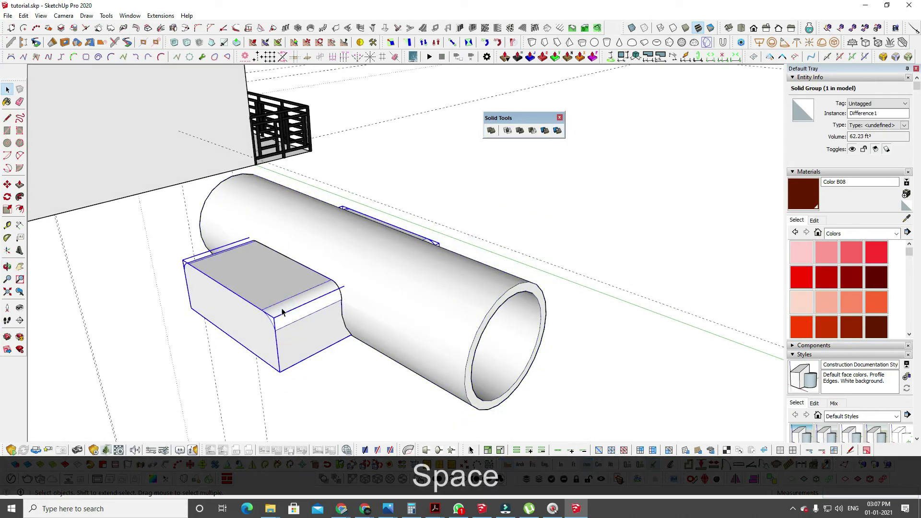
pyautogui.press('Delete')
# Move the intersection group out beside the tube to inspect the openings in its walls and undo the move.
pyautogui.moveTo(319, 295); pyautogui.dragTo(250, 229, button='middle')
pyautogui.click(319, 240)
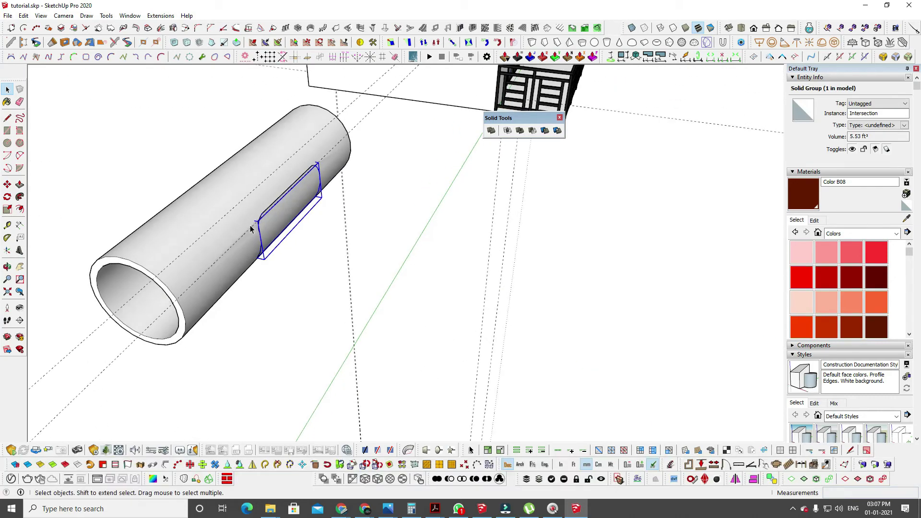
pyautogui.press('m')
pyautogui.click(310, 258)
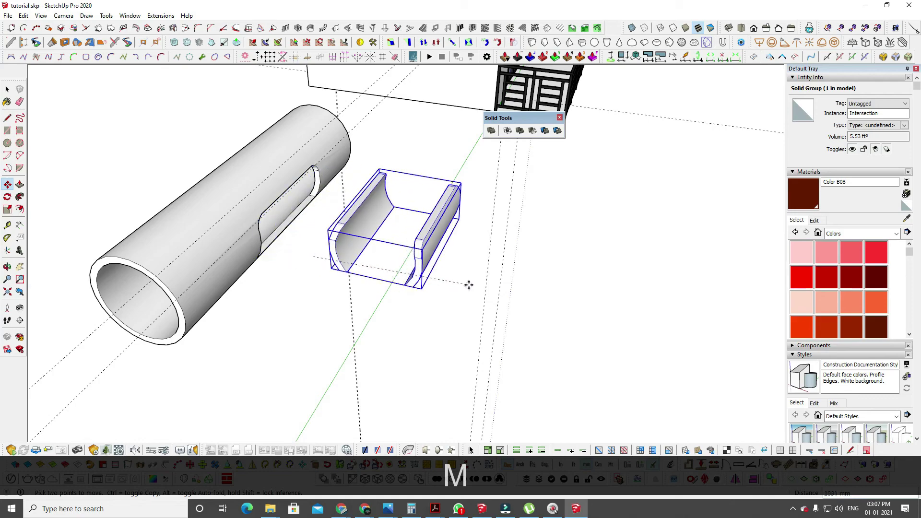
pyautogui.click(450, 292)
pyautogui.moveTo(450, 292); pyautogui.dragTo(367, 271, button='middle')
pyautogui.press('space')
pyautogui.click(524, 302)
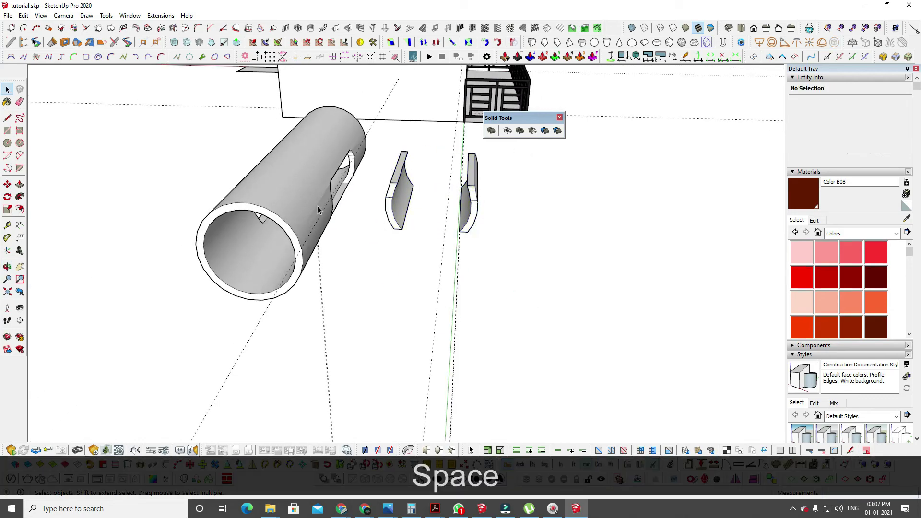
pyautogui.moveTo(319, 210); pyautogui.dragTo(533, 209, button='middle')
pyautogui.hotkey('ctrl', 'z')
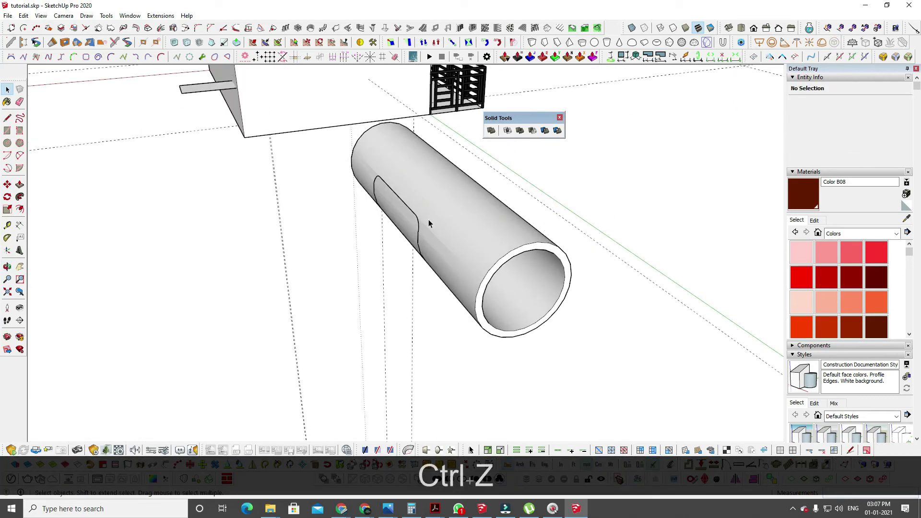
# Explode the intersection group inside the tube wall and make each of its two side pieces a separate group.
pyautogui.rightClick(397, 214)
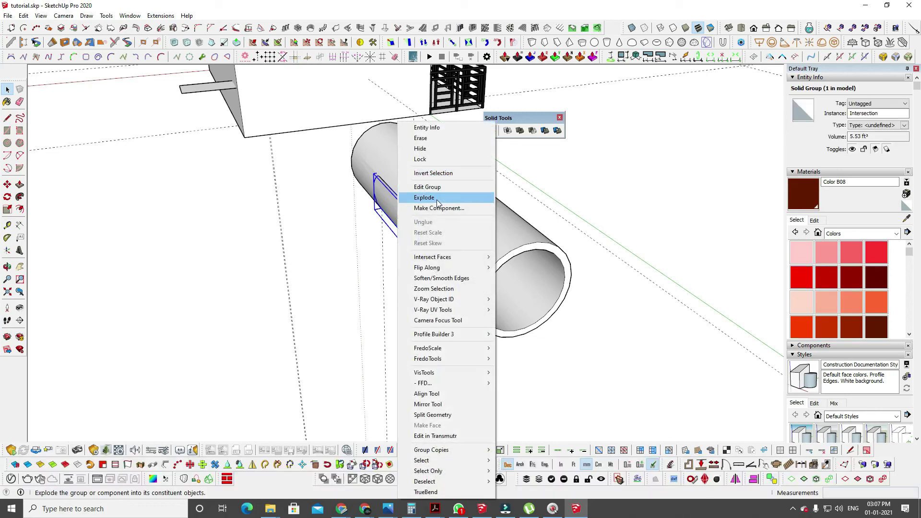
pyautogui.click(420, 198)
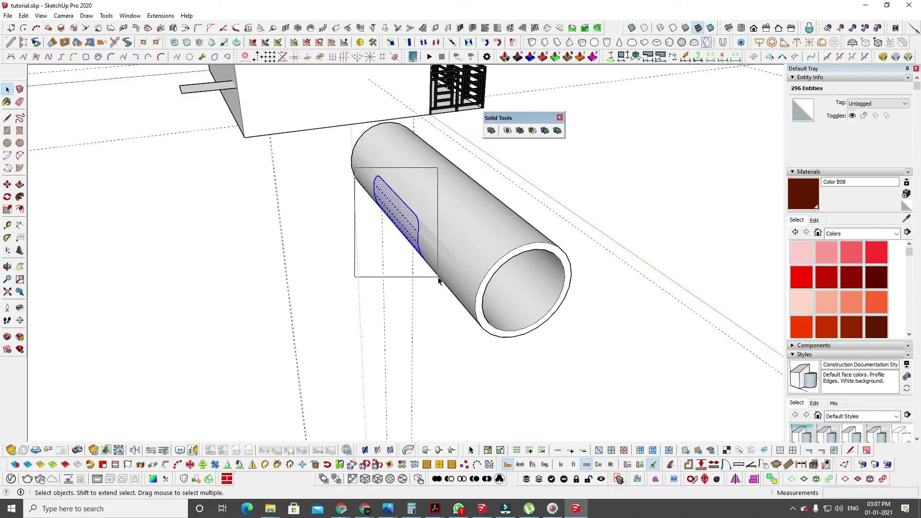
pyautogui.moveTo(438, 281); pyautogui.dragTo(357, 236, button='middle')
pyautogui.moveTo(424, 315); pyautogui.dragTo(419, 314)
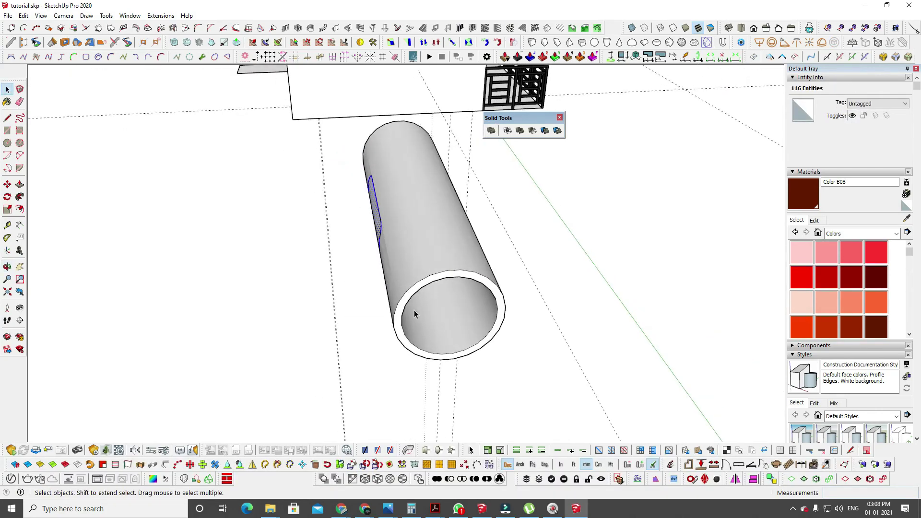
pyautogui.press('g')
pyautogui.moveTo(425, 251); pyautogui.dragTo(410, 183, button='middle')
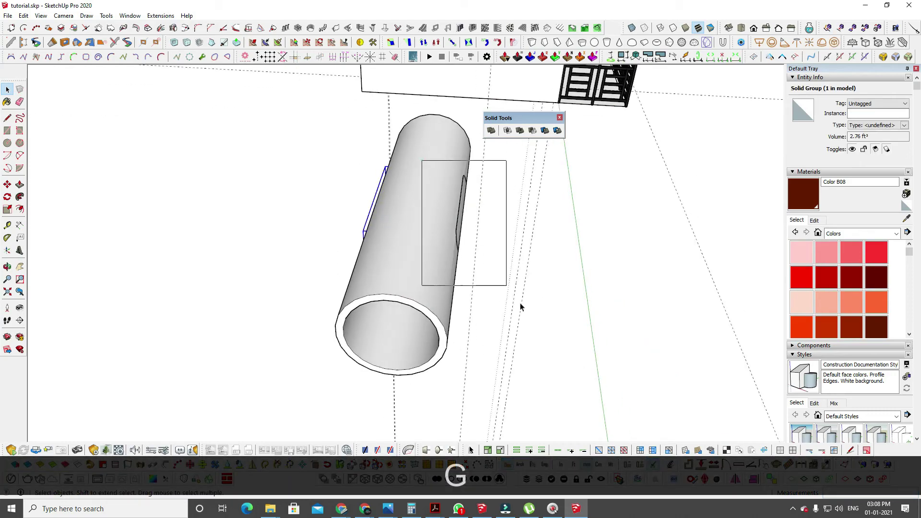
pyautogui.moveTo(521, 307); pyautogui.dragTo(515, 306)
pyautogui.press('g')
# Rotate the cutout piece on one side of the tube outward about its end to expose the opening behind it.
pyautogui.moveTo(449, 244); pyautogui.dragTo(416, 293, button='middle')
pyautogui.scroll(2, 474, 250)
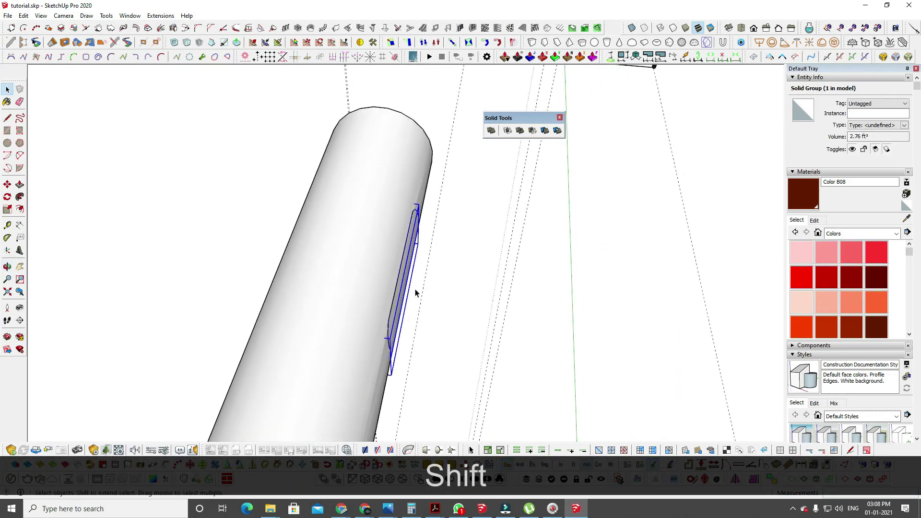
pyautogui.press('q')
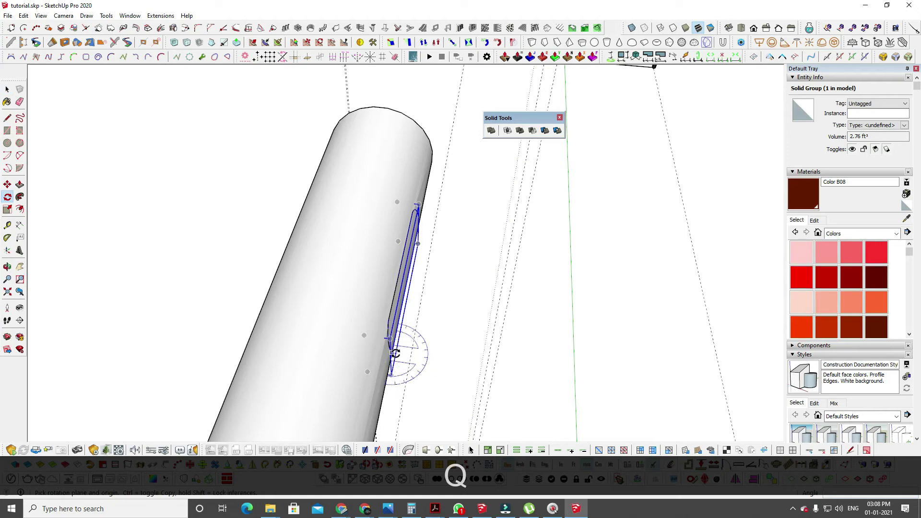
pyautogui.click(395, 342)
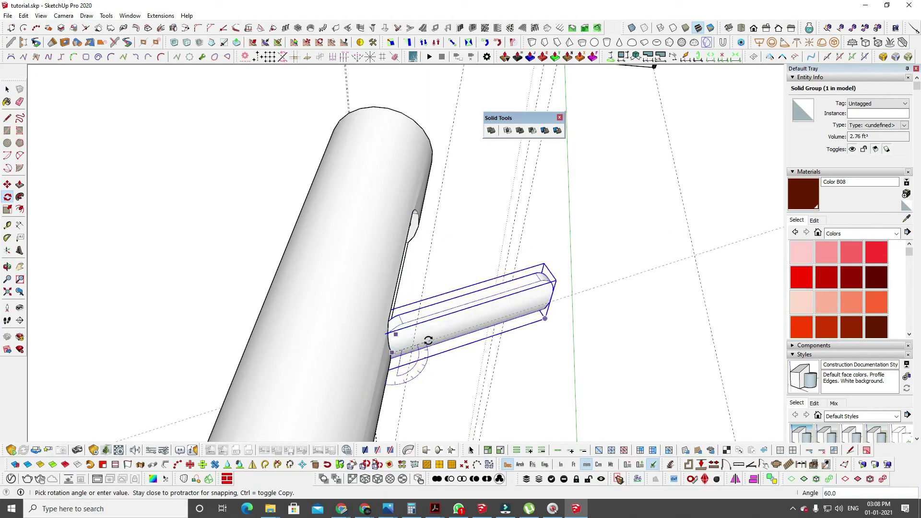
pyautogui.click(421, 349)
pyautogui.moveTo(419, 346); pyautogui.dragTo(479, 334, button='middle')
pyautogui.press('space')
pyautogui.press('space')
# Rotate the cutout piece on the opposite side of the tube outward about the vertical axis.
pyautogui.click(312, 312)
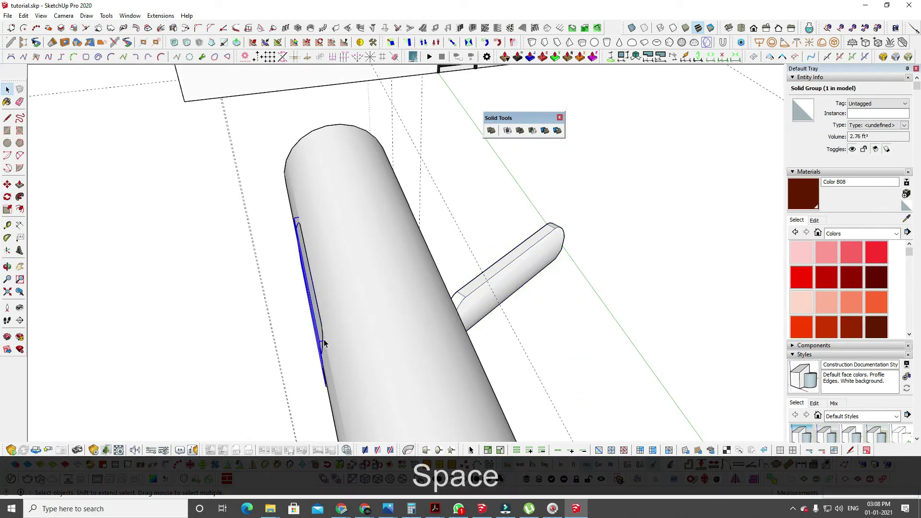
pyautogui.press('q')
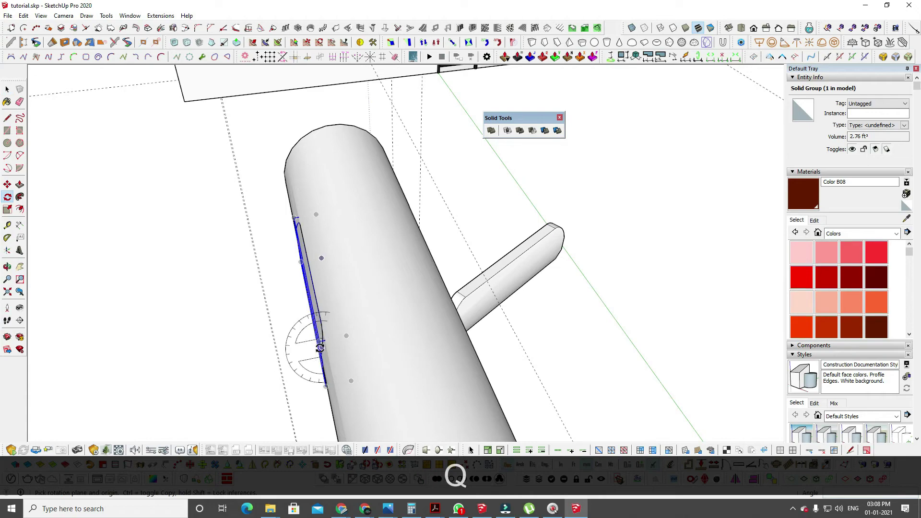
pyautogui.press('Up')
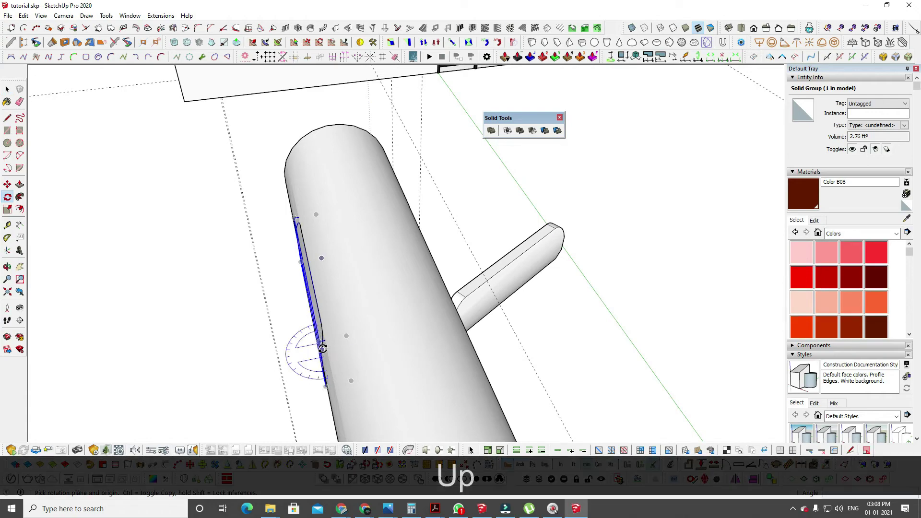
pyautogui.click(313, 330)
pyautogui.click(267, 350)
# Delete the sample tube together with its cutout pieces and close the Solid Tools window.
pyautogui.press('space')
pyautogui.moveTo(620, 323); pyautogui.dragTo(243, 285, button='middle')
pyautogui.press('Escape')
pyautogui.press('Escape')
pyautogui.moveTo(70, 128); pyautogui.dragTo(397, 323)
pyautogui.press('Delete')
pyautogui.moveTo(366, 246); pyautogui.dragTo(478, 155, button='middle')
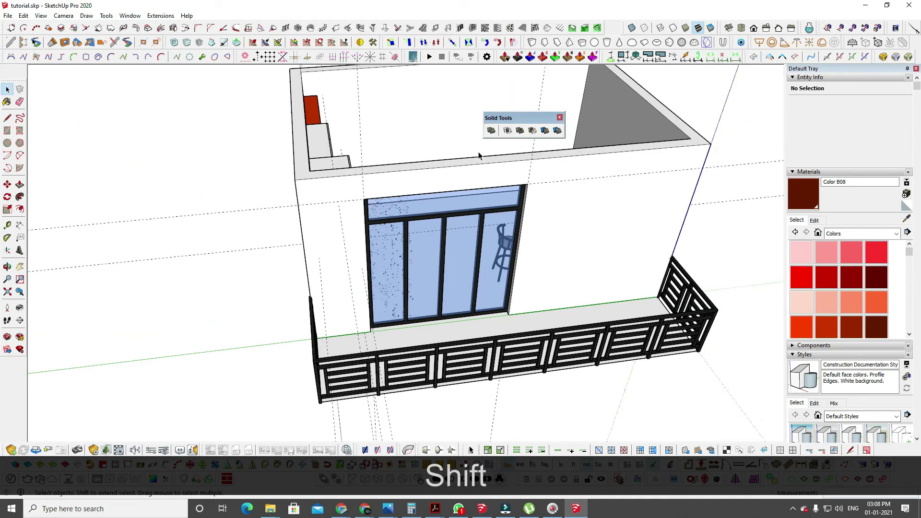
pyautogui.click(559, 118)
# Combine the sink countertop and the two base cabinet groups beneath it into one group.
pyautogui.moveTo(449, 315); pyautogui.dragTo(214, 422, button='middle')
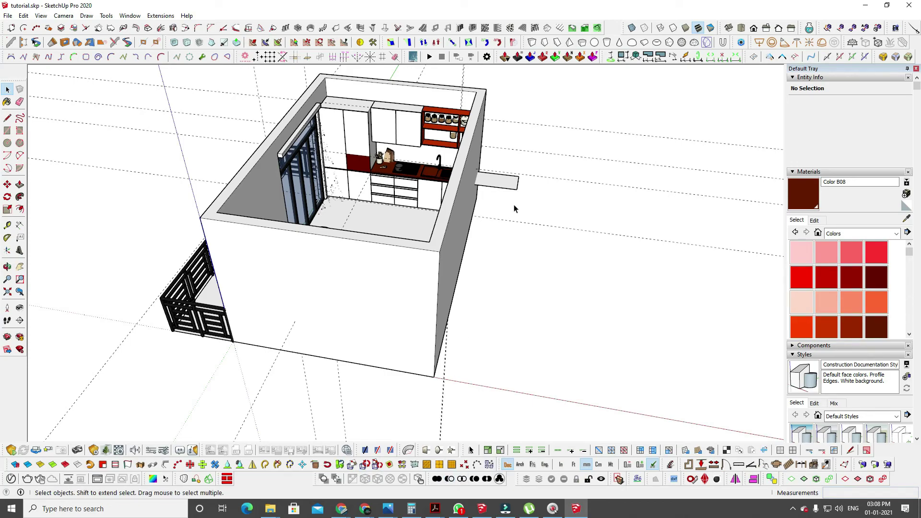
pyautogui.moveTo(480, 225); pyautogui.dragTo(489, 165, button='middle')
pyautogui.scroll(10, 412, 190)
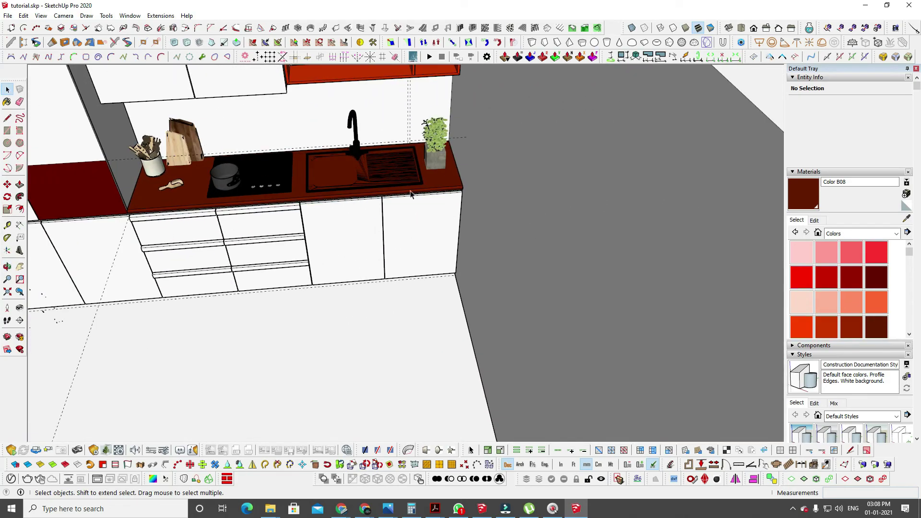
pyautogui.moveTo(347, 223); pyautogui.dragTo(290, 208, button='middle')
pyautogui.scroll(3, 307, 192)
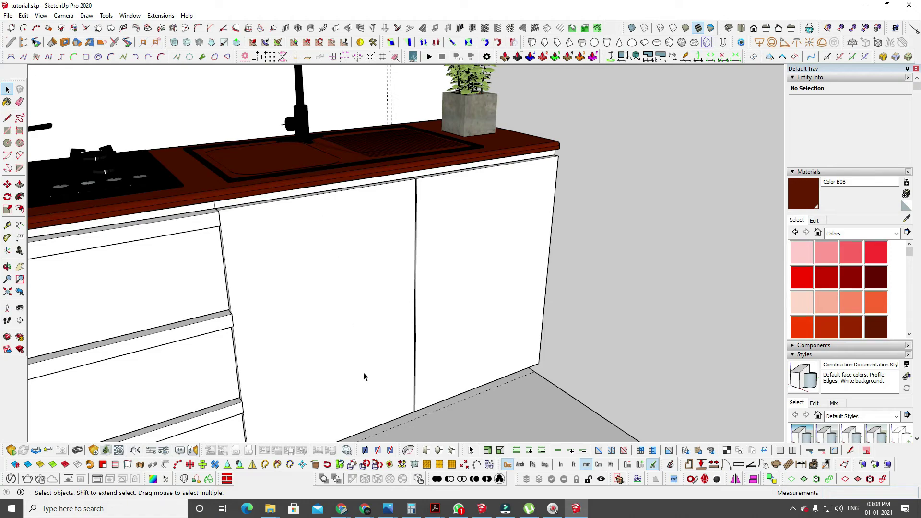
pyautogui.scroll(4, 231, 184)
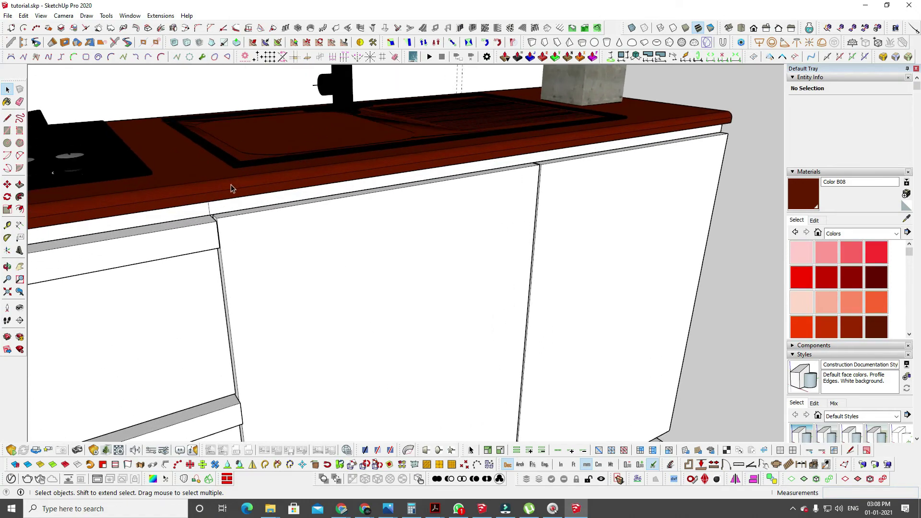
pyautogui.click(229, 182)
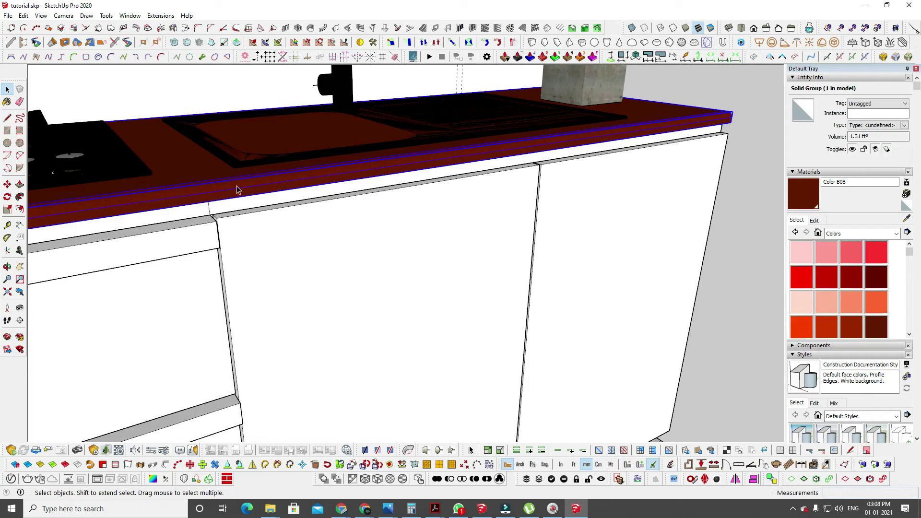
pyautogui.moveTo(237, 190); pyautogui.dragTo(461, 194, button='middle')
pyautogui.press('shift')
pyautogui.keyDown('shift'); pyautogui.click(287, 145); pyautogui.keyUp('shift')
pyautogui.press('shift')
pyautogui.scroll(6, 739, 192)
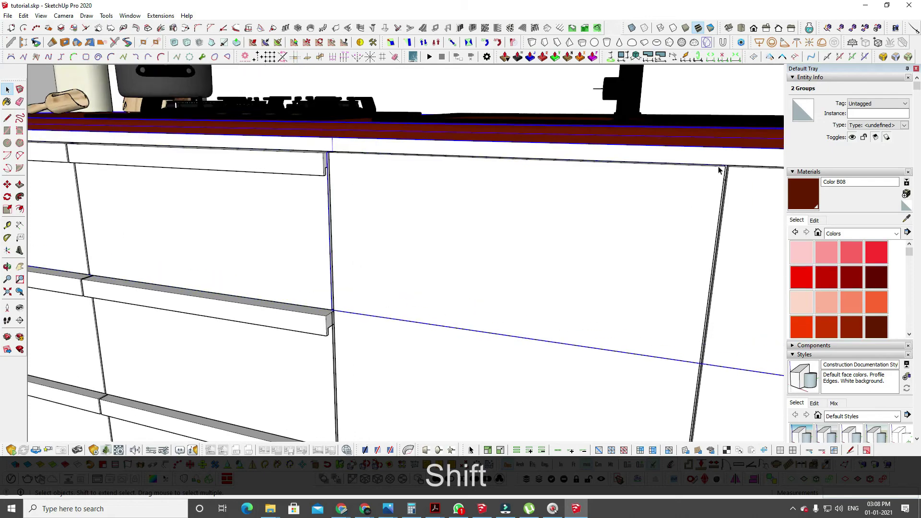
pyautogui.moveTo(728, 235); pyautogui.dragTo(526, 220, button='middle')
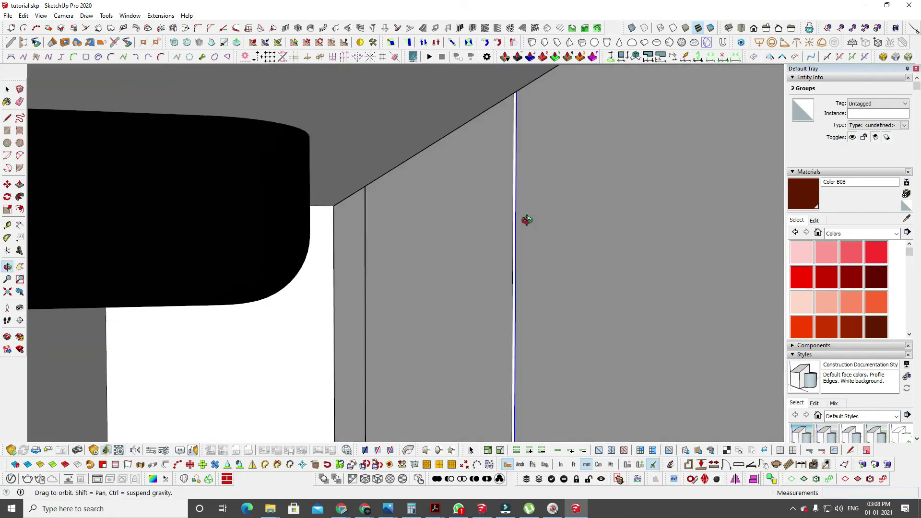
pyautogui.keyDown('shift'); pyautogui.click(374, 137); pyautogui.keyUp('shift')
pyautogui.scroll(-8, 181, 232)
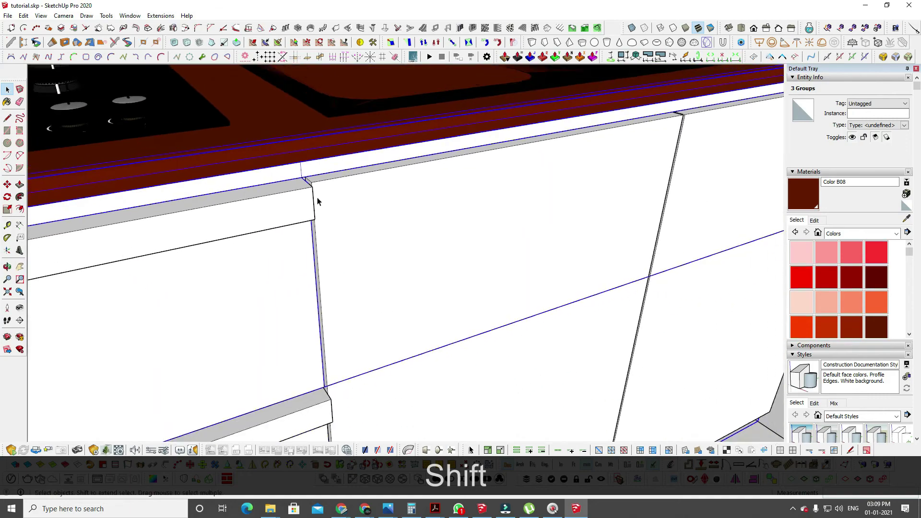
pyautogui.scroll(-1, 378, 200)
pyautogui.press('g')
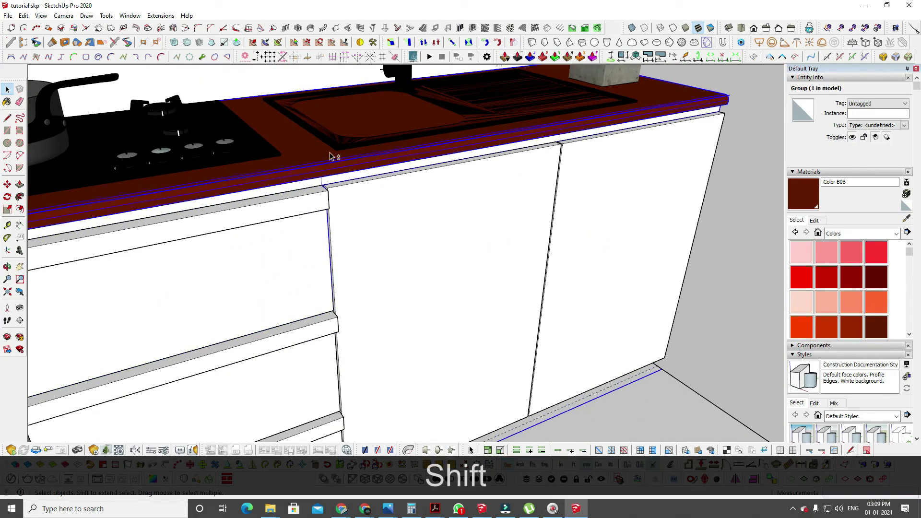
# Isolate the new countertop and cabinet group together with the sink.
pyautogui.keyDown('shift'); pyautogui.click(373, 150); pyautogui.keyUp('shift')
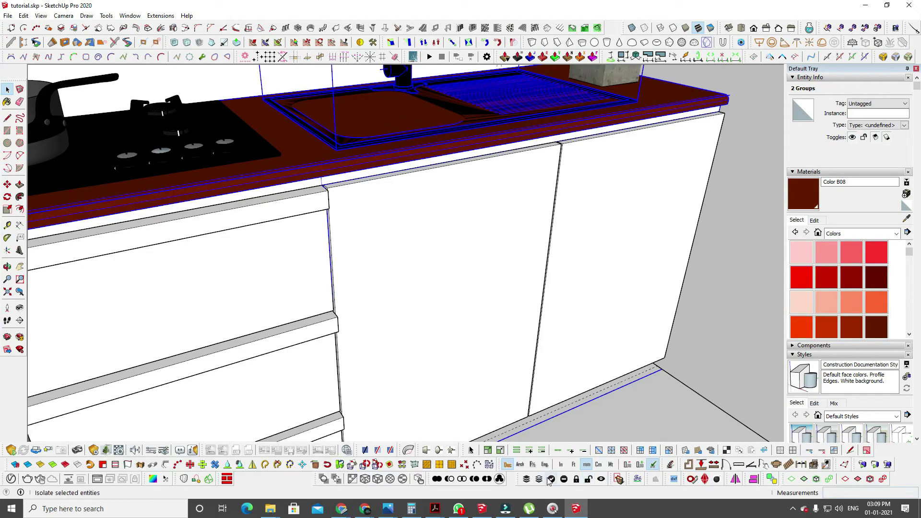
pyautogui.click(550, 481)
pyautogui.scroll(-3, 408, 269)
pyautogui.moveTo(384, 239); pyautogui.dragTo(405, 261, button='middle')
pyautogui.scroll(-3, 427, 266)
# Delete the grey slab inside the group that extends past the end of the base cabinet.
pyautogui.click(555, 313)
pyautogui.moveTo(555, 307); pyautogui.dragTo(440, 231, button='middle')
pyautogui.scroll(3, 496, 227)
pyautogui.doubleClick(637, 245)
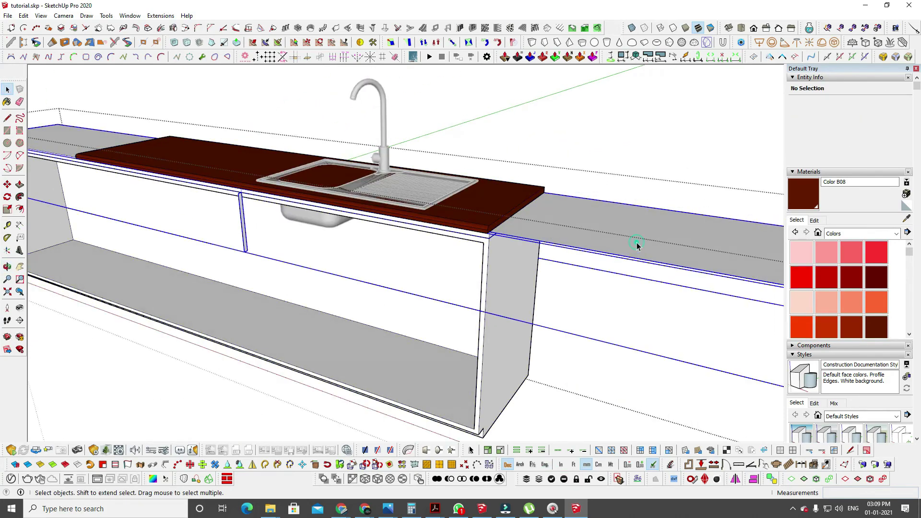
pyautogui.doubleClick(637, 246)
pyautogui.tripleClick(637, 244)
pyautogui.scroll(-2, 599, 240)
pyautogui.keyDown('shift'); pyautogui.moveTo(599, 240); pyautogui.dragTo(349, 234, button='middle'); pyautogui.keyUp('shift')
pyautogui.scroll(-2, 355, 239)
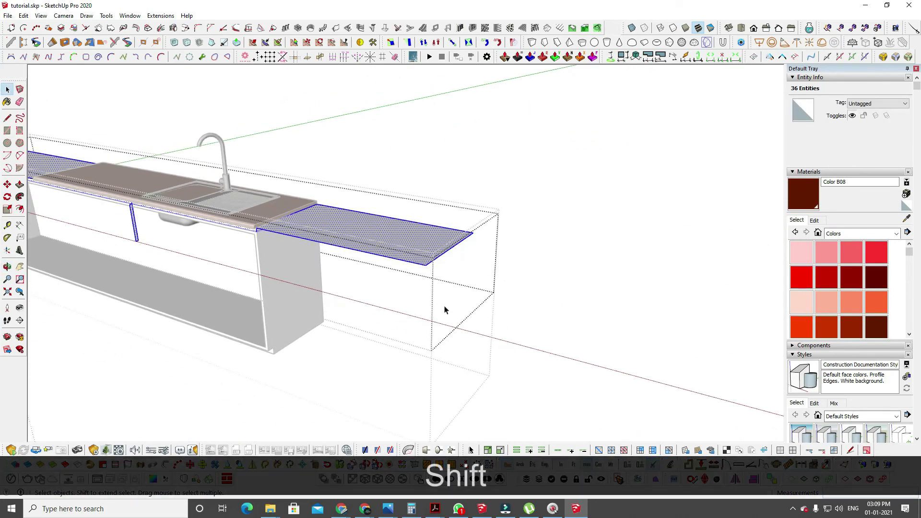
pyautogui.press('Delete')
pyautogui.moveTo(450, 240); pyautogui.dragTo(452, 276, button='middle')
pyautogui.press('space')
pyautogui.press('Escape')
pyautogui.press('Escape')
# Delete the leftover vertical strip hanging below the countertop in front of the sink bowl.
pyautogui.keyDown('shift'); pyautogui.moveTo(346, 258); pyautogui.dragTo(592, 181, button='middle'); pyautogui.keyUp('shift')
pyautogui.moveTo(343, 200); pyautogui.dragTo(384, 182, button='middle')
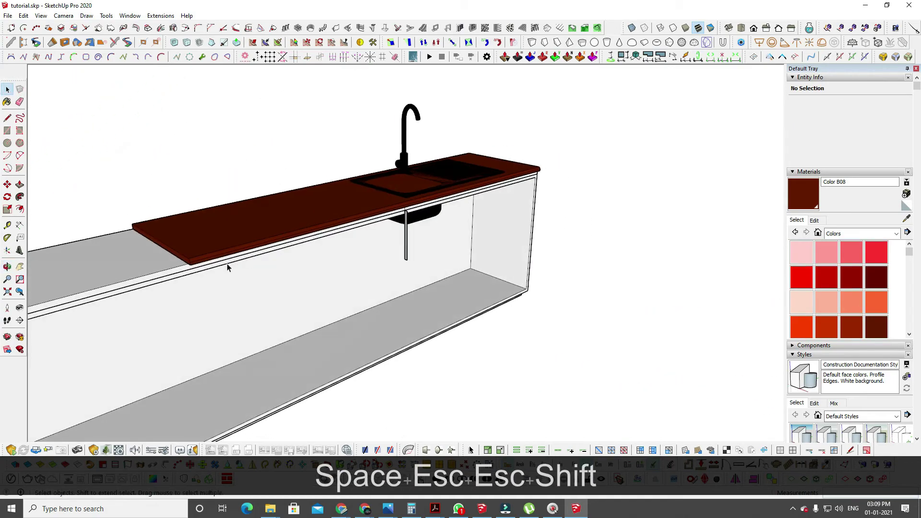
pyautogui.click(158, 269)
pyautogui.moveTo(160, 270); pyautogui.dragTo(437, 218, button='middle')
pyautogui.scroll(-1, 206, 213)
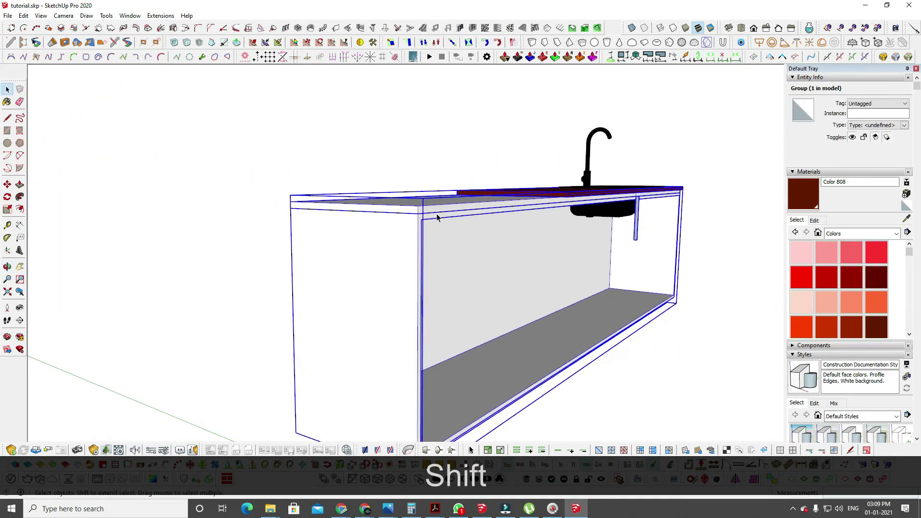
pyautogui.moveTo(535, 194); pyautogui.dragTo(349, 243, button='middle')
pyautogui.press('space')
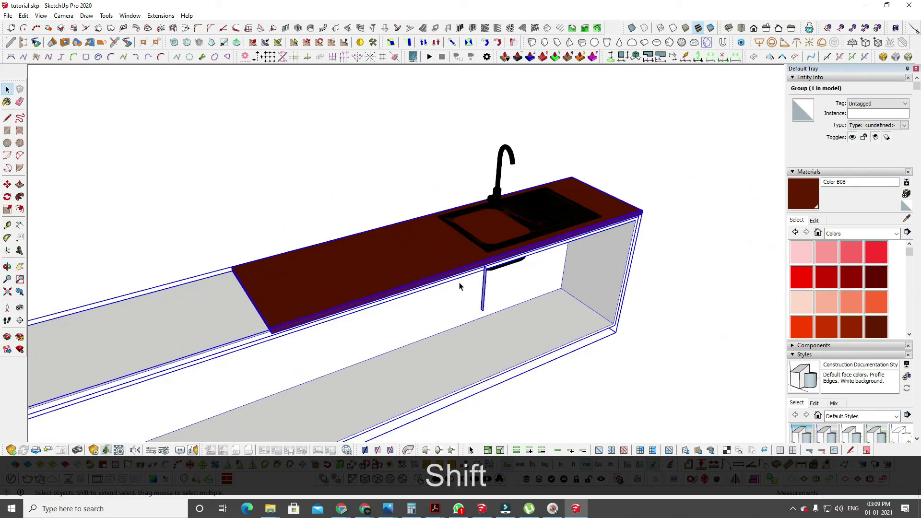
pyautogui.scroll(2, 531, 282)
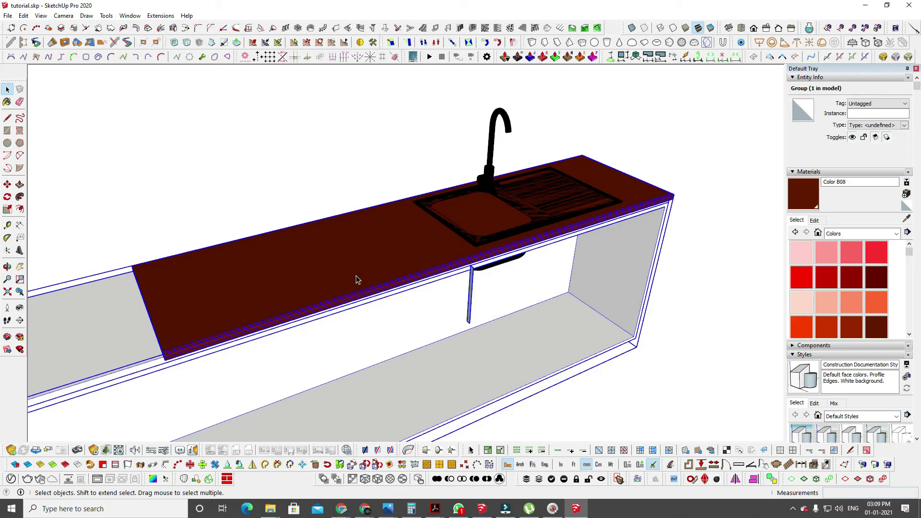
pyautogui.moveTo(375, 330)
pyautogui.mouseDown(button='middle')
pyautogui.moveTo(304, 246)
pyautogui.moveTo(516, 257)
pyautogui.moveTo(436, 149)
pyautogui.moveTo(470, 168)
pyautogui.moveTo(637, 205)
pyautogui.moveTo(628, 201)
pyautogui.mouseUp(button='middle')
pyautogui.tripleClick(618, 258)
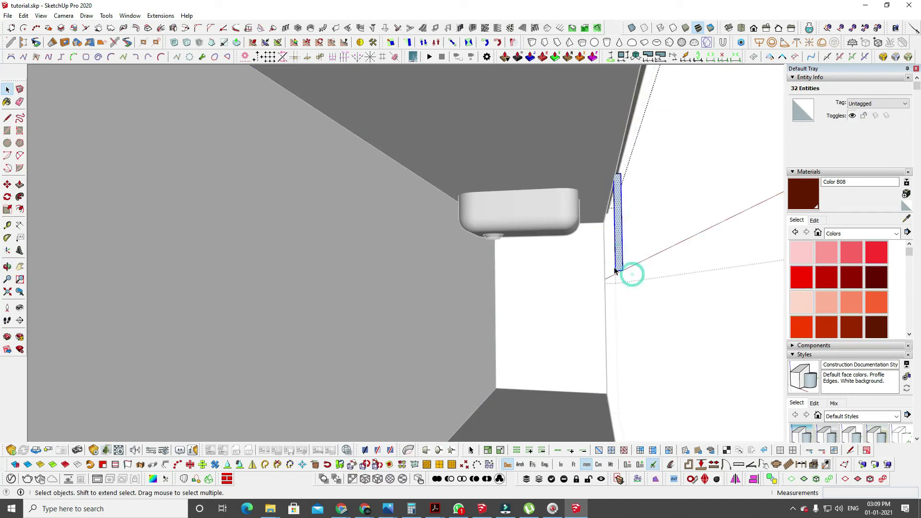
pyautogui.press('Delete')
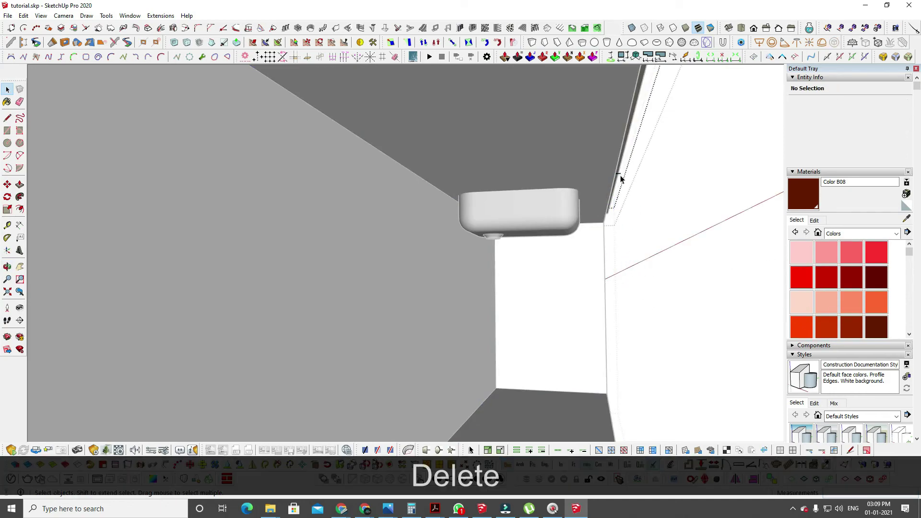
pyautogui.moveTo(652, 189); pyautogui.dragTo(431, 336, button='middle')
pyautogui.press('space')
pyautogui.press('Escape')
pyautogui.press('Escape')
# Delete the stray edge and the small leftover face on the cabinet's front rail below the sink.
pyautogui.scroll(3, 386, 366)
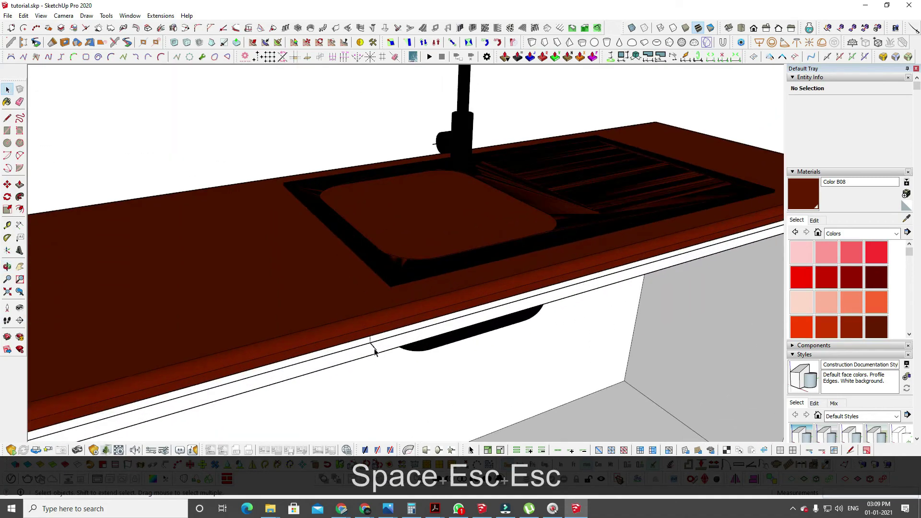
pyautogui.doubleClick(375, 349)
pyautogui.doubleClick(374, 349)
pyautogui.tripleClick(375, 350)
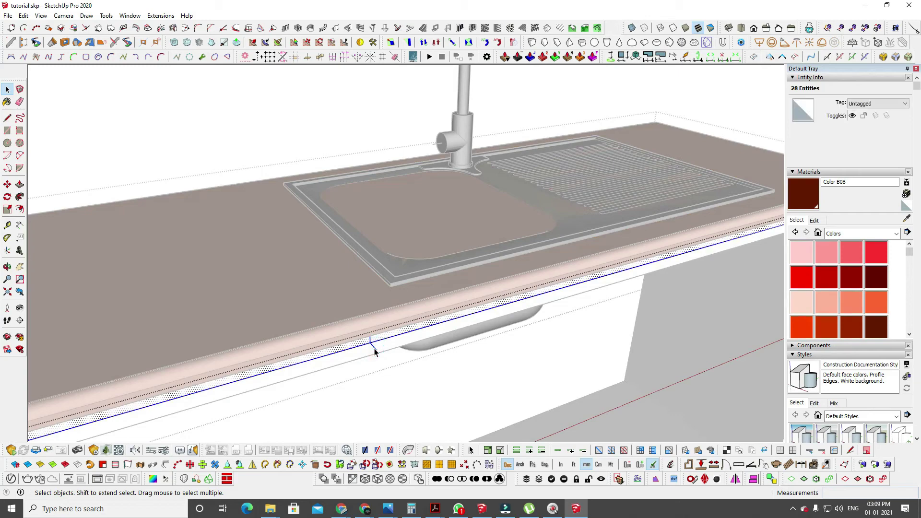
pyautogui.click(371, 341)
pyautogui.press('Delete')
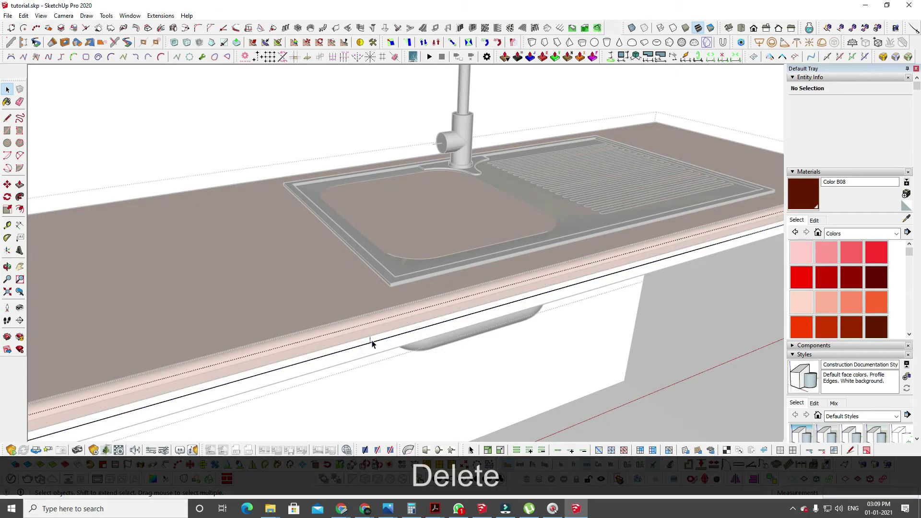
pyautogui.click(372, 343)
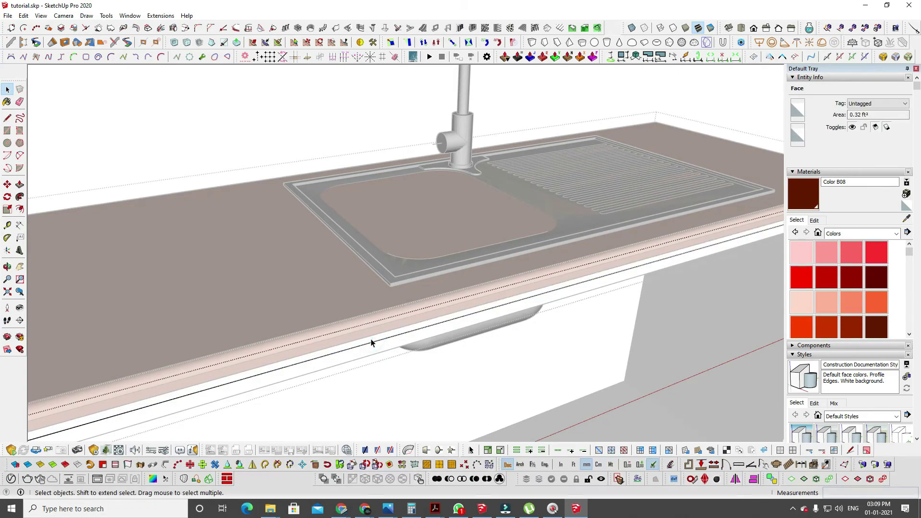
pyautogui.press('Delete')
pyautogui.press('Escape')
pyautogui.press('Escape')
pyautogui.press('Escape')
pyautogui.press('Escape')
# Close the countertop group's editing context and clear the selection.
pyautogui.moveTo(482, 304); pyautogui.dragTo(317, 273, button='middle')
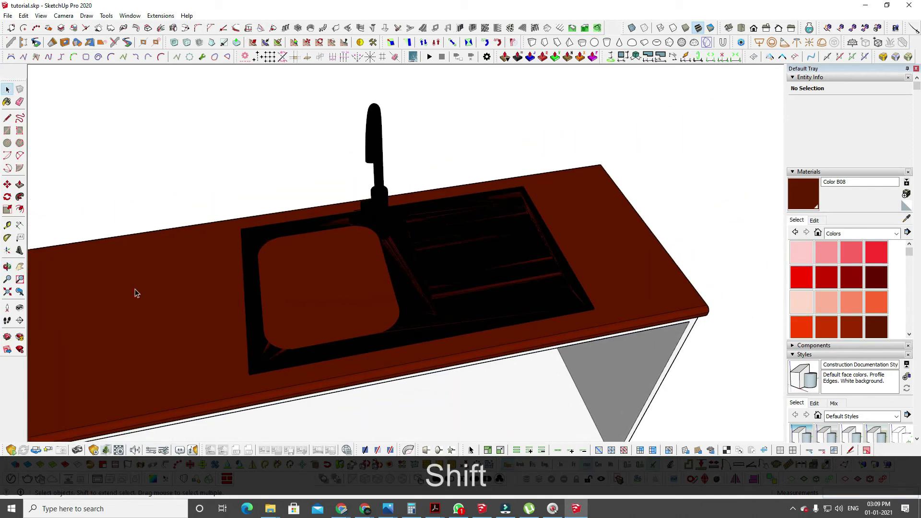
pyautogui.click(291, 277)
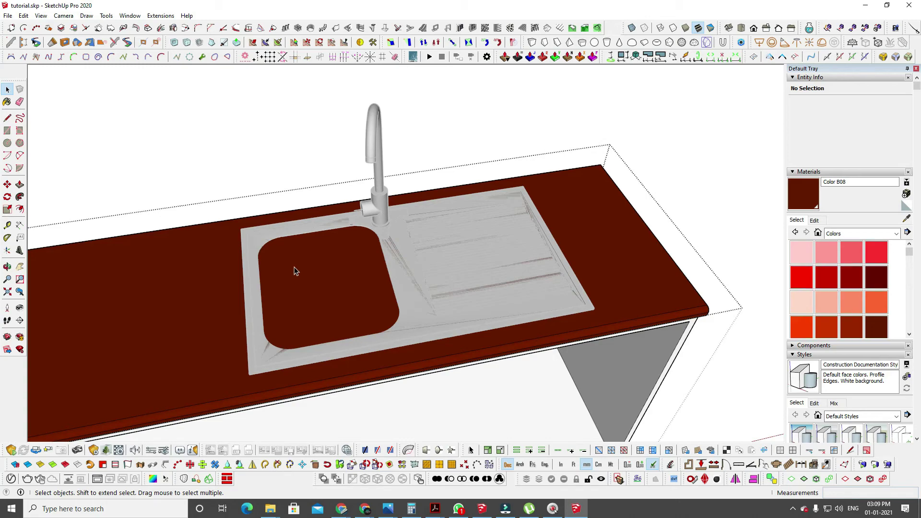
pyautogui.press('space')
pyautogui.press('Escape')
pyautogui.press('Escape')
pyautogui.press('Escape')
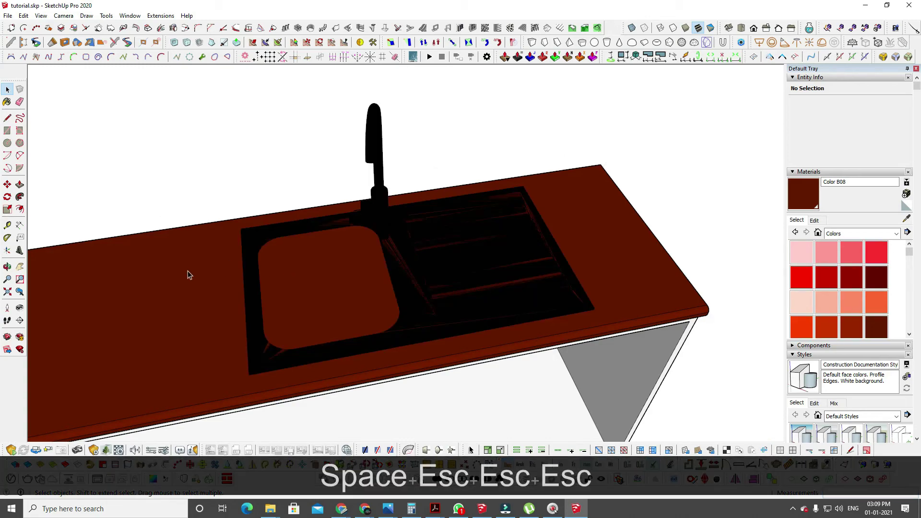
# Draw a rectangle about 250 by 343 mm on the countertop beside the sink and pull it up into a box.
pyautogui.press('r')
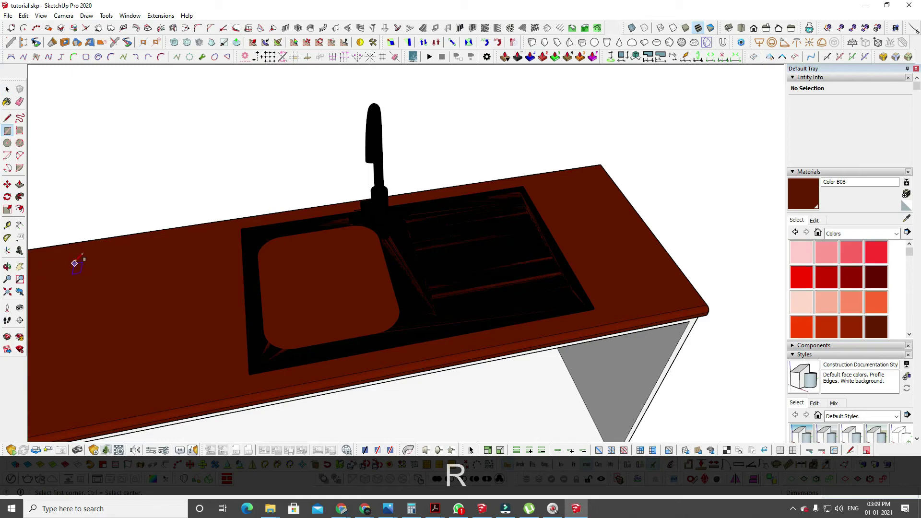
pyautogui.click(163, 344)
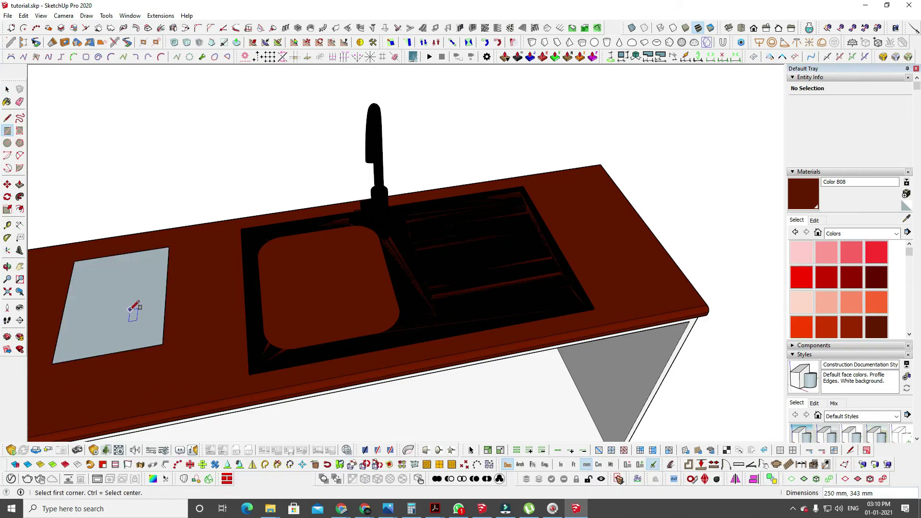
pyautogui.press('p')
pyautogui.moveTo(136, 309); pyautogui.dragTo(123, 294)
pyautogui.press('space')
pyautogui.tripleClick(144, 315)
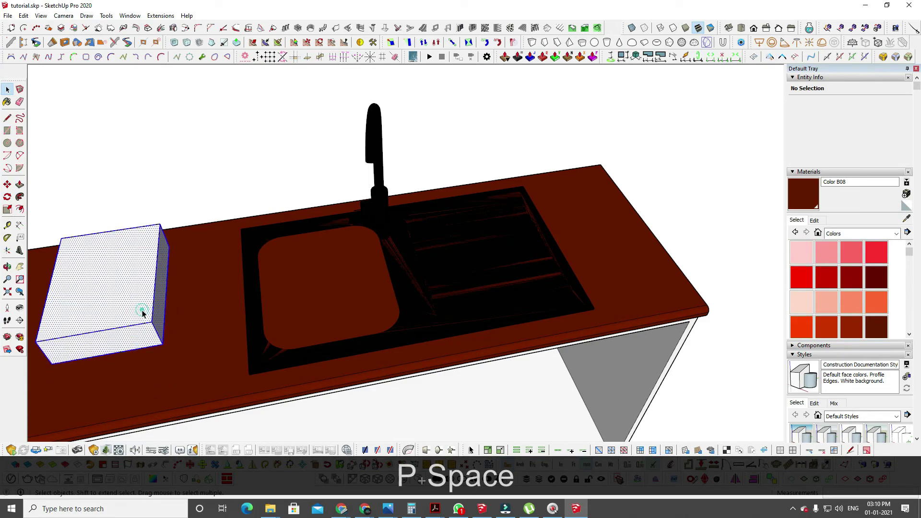
# Move the box along the countertop onto the sink, aligned inside the rim on the bowl side.
pyautogui.press('m')
pyautogui.keyDown('shift'); pyautogui.moveTo(192, 347); pyautogui.dragTo(487, 278, button='middle'); pyautogui.keyUp('shift')
pyautogui.click(95, 362)
pyautogui.click(307, 324)
pyautogui.click(364, 294)
# Pull the box's front face out to the sink's front rim and its end face about 526 mm along the drainboard.
pyautogui.press('p')
pyautogui.click(463, 254)
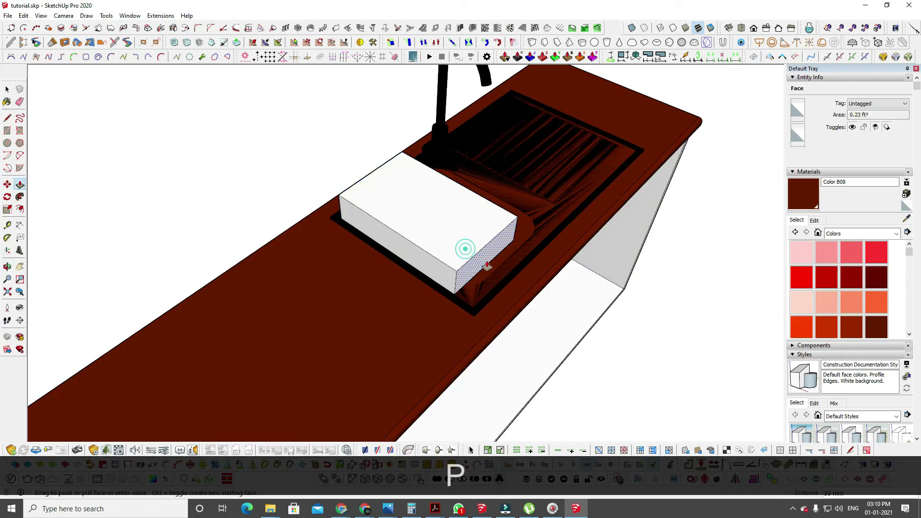
pyautogui.click(503, 273)
pyautogui.moveTo(655, 263); pyautogui.dragTo(374, 177, button='middle')
pyautogui.click(304, 141)
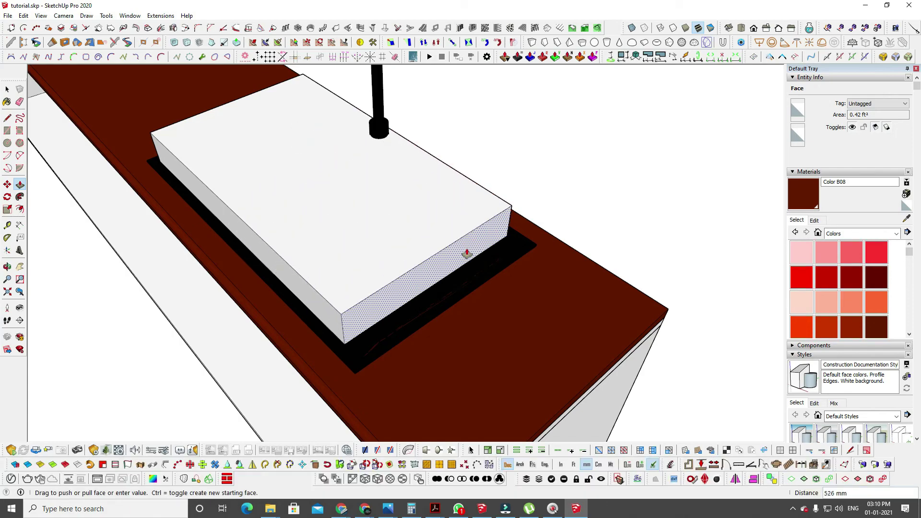
pyautogui.click(454, 273)
pyautogui.moveTo(455, 272); pyautogui.dragTo(381, 181, button='middle')
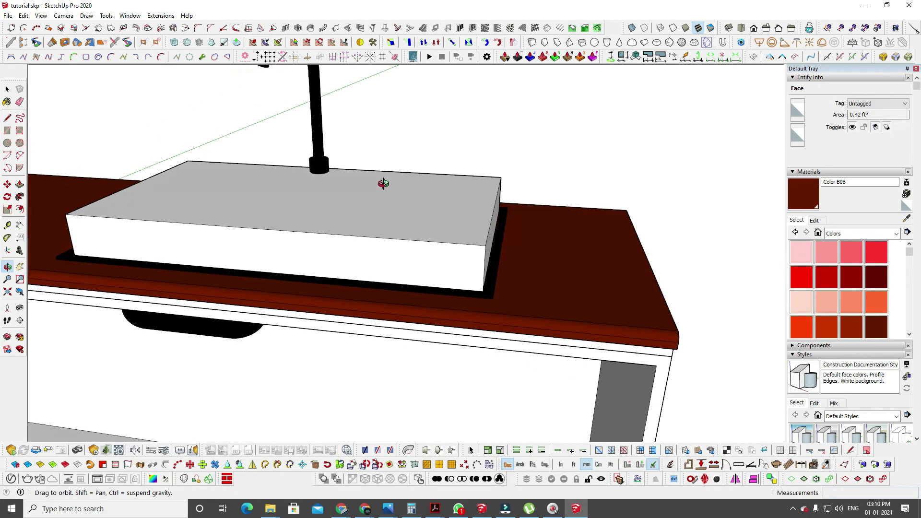
pyautogui.click(376, 265)
pyautogui.click(374, 269)
# Extend the box's underside about 476 mm down through the countertop into the cabinet.
pyautogui.moveTo(374, 268); pyautogui.dragTo(390, 89, button='middle')
pyautogui.click(391, 251)
pyautogui.click(417, 431)
pyautogui.moveTo(417, 431); pyautogui.dragTo(409, 346, button='middle')
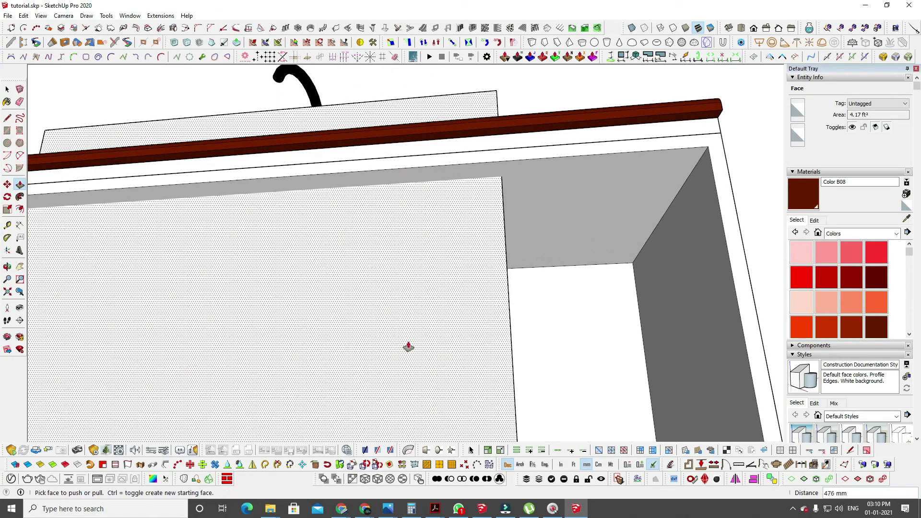
# Select all the geometry of the cutting box and make it a group.
pyautogui.moveTo(389, 188); pyautogui.dragTo(491, 273, button='middle')
pyautogui.scroll(-3, 490, 319)
pyautogui.keyDown('shift'); pyautogui.moveTo(490, 274); pyautogui.dragTo(611, 261, button='middle'); pyautogui.keyUp('shift')
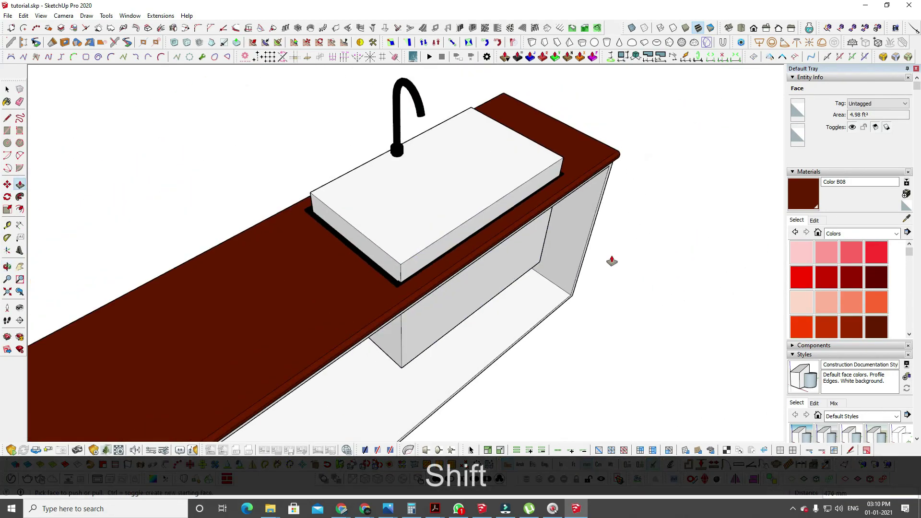
pyautogui.press('space')
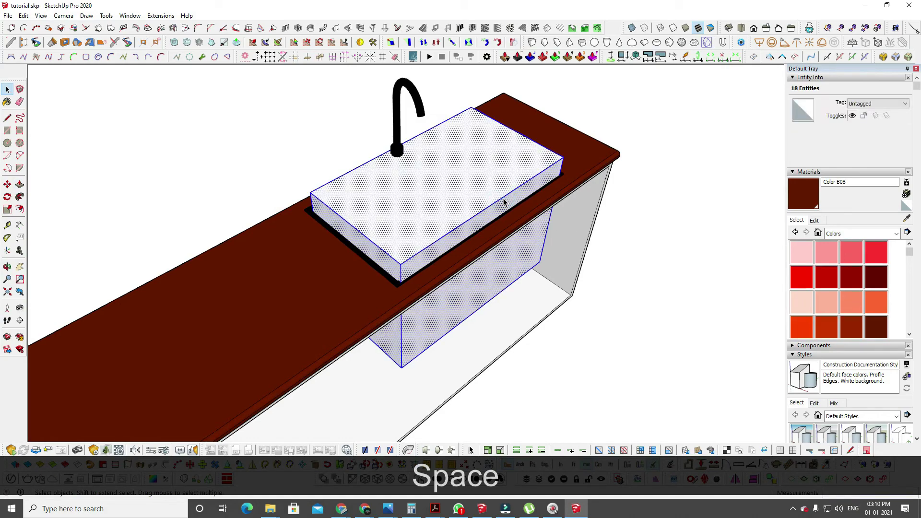
pyautogui.press('g')
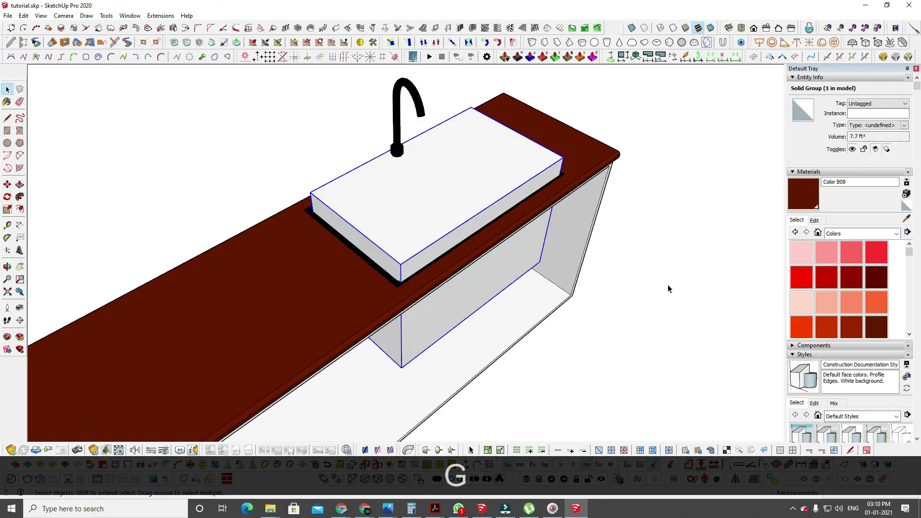
# Subtract the box group from the countertop and cabinet group to cut the sink opening.
pyautogui.moveTo(668, 286); pyautogui.dragTo(625, 245, button='middle')
pyautogui.press('space')
pyautogui.click(627, 228)
pyautogui.click(607, 206)
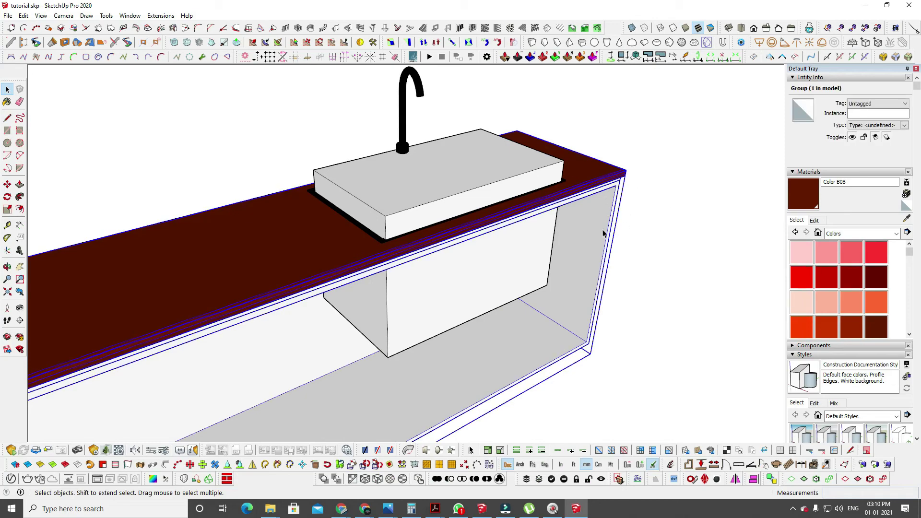
pyautogui.click(698, 237)
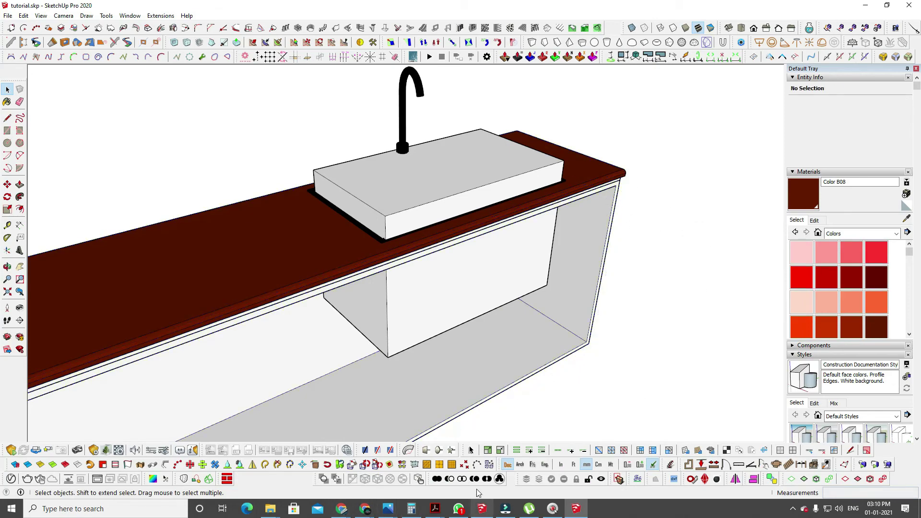
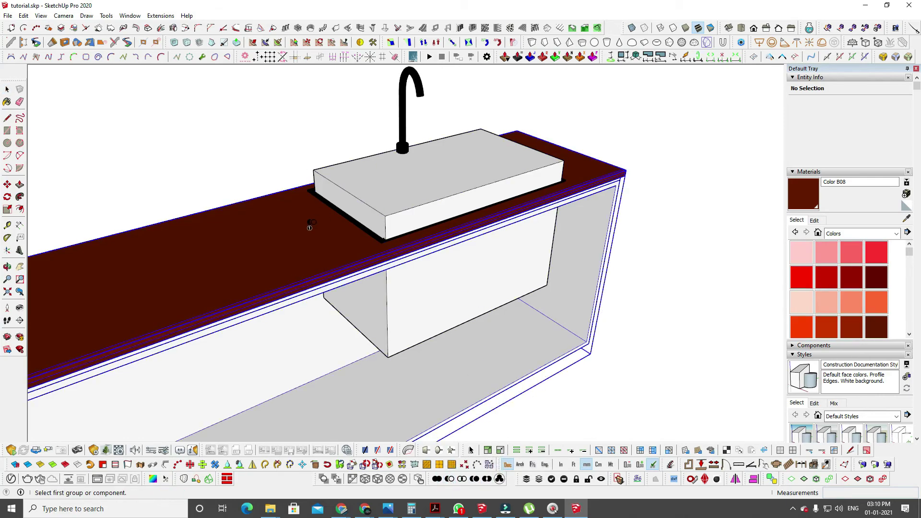
pyautogui.click(309, 225)
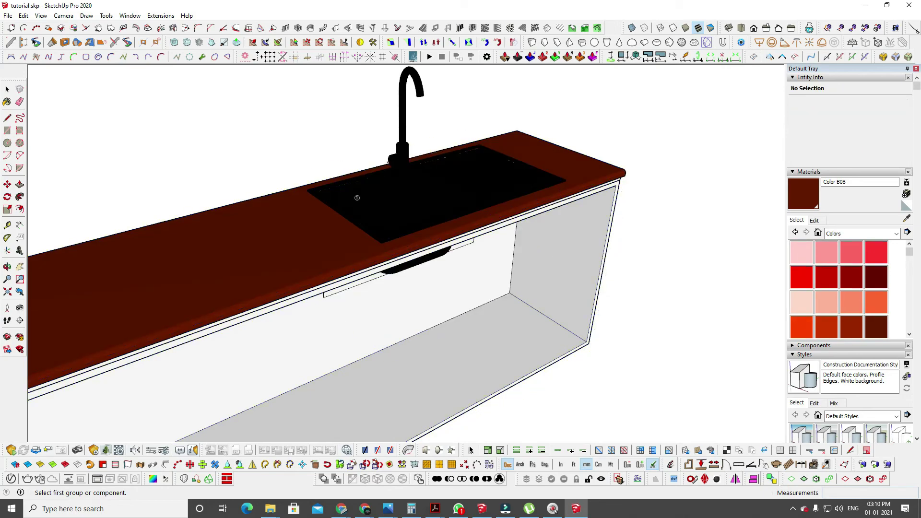
# Inspect the sink cutout, the bowl and the cabinet interior from below, from the sides and from above.
pyautogui.scroll(3, 356, 197)
pyautogui.scroll(2, 380, 219)
pyautogui.moveTo(380, 219); pyautogui.dragTo(648, 242, button='middle')
pyautogui.press('space')
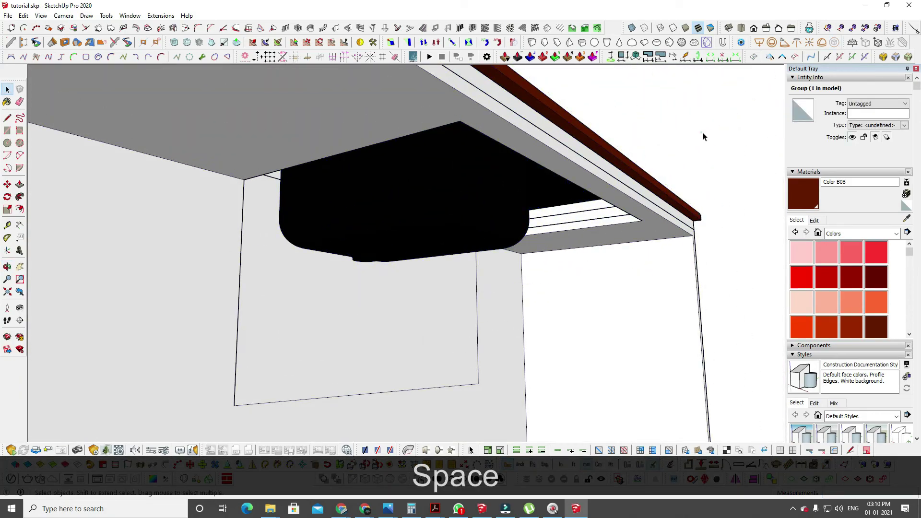
pyautogui.click(703, 136)
pyautogui.moveTo(703, 137); pyautogui.dragTo(523, 254, button='middle')
pyautogui.moveTo(729, 181); pyautogui.dragTo(355, 194, button='middle')
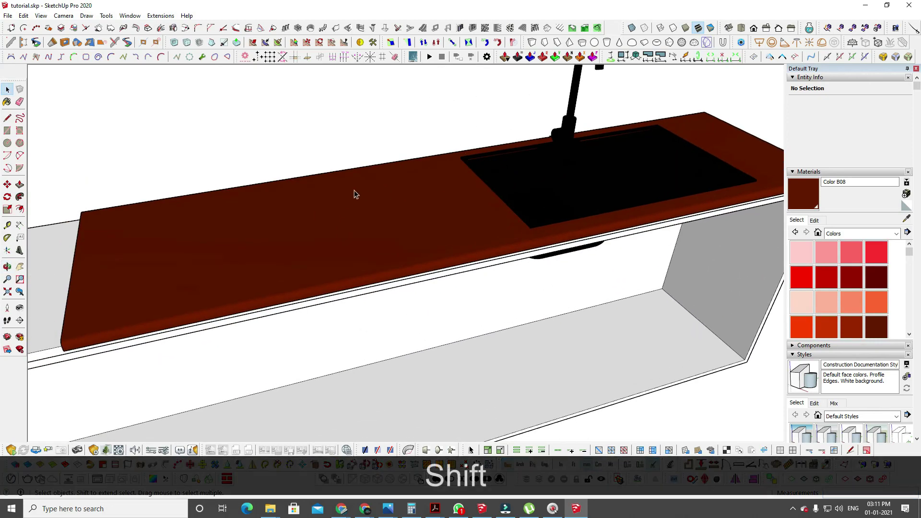
pyautogui.moveTo(140, 240); pyautogui.dragTo(287, 145, button='middle')
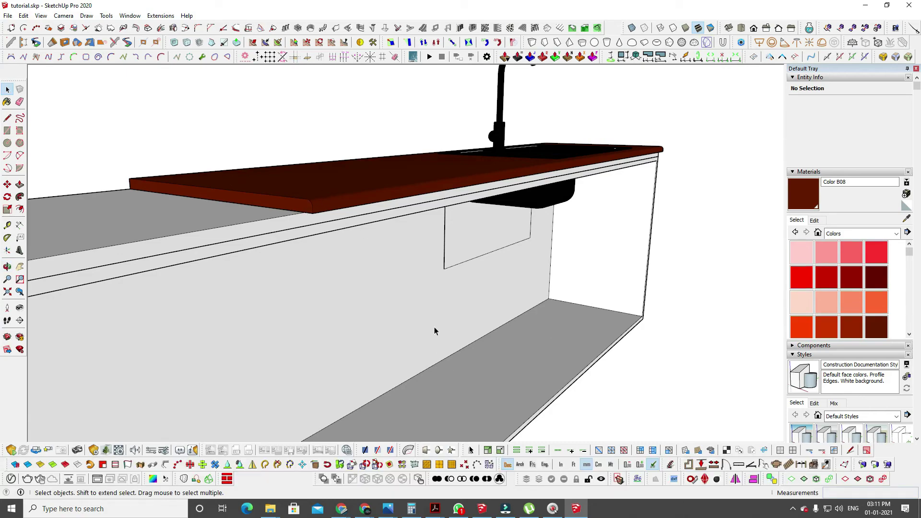
pyautogui.moveTo(434, 331); pyautogui.dragTo(360, 195, button='middle')
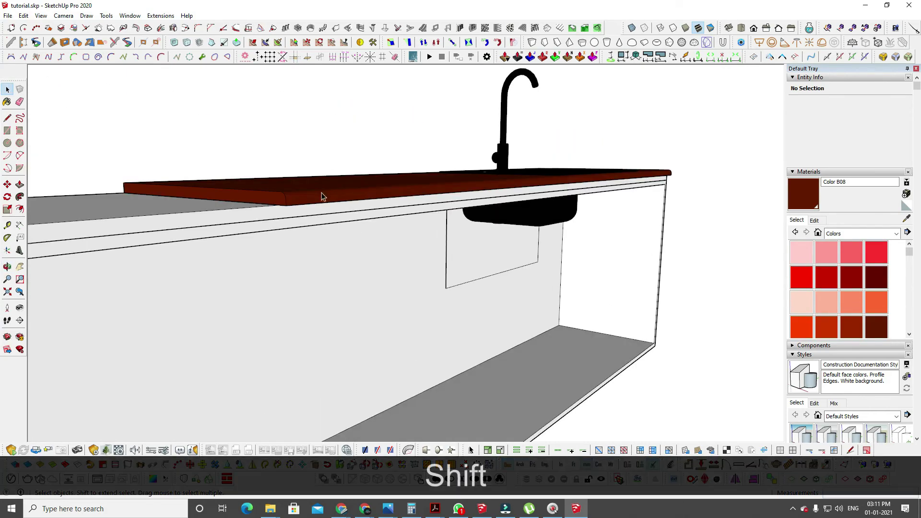
pyautogui.moveTo(638, 374); pyautogui.dragTo(612, 261, button='middle')
pyautogui.moveTo(589, 212); pyautogui.dragTo(499, 434, button='middle')
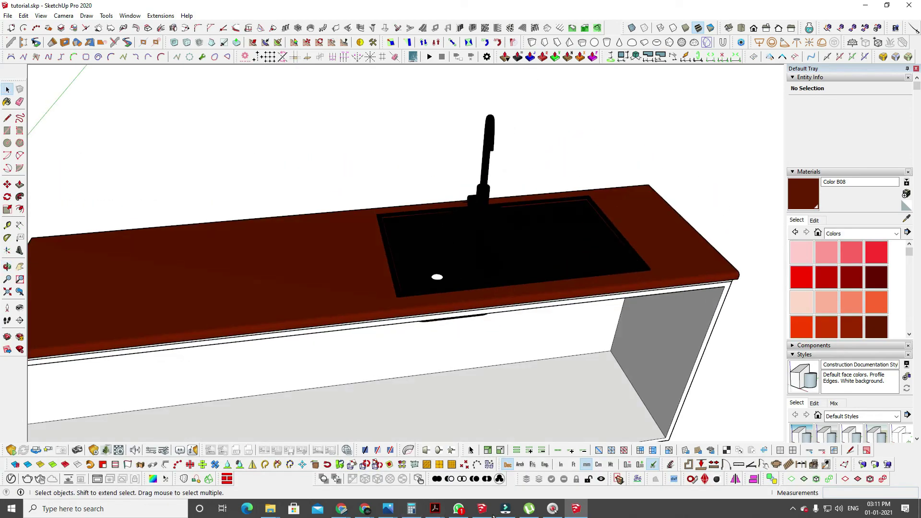
pyautogui.moveTo(489, 232); pyautogui.dragTo(532, 223, button='middle')
pyautogui.keyDown('shift'); pyautogui.moveTo(533, 223); pyautogui.dragTo(395, 197, button='middle'); pyautogui.keyUp('shift')
pyautogui.scroll(3, 415, 152)
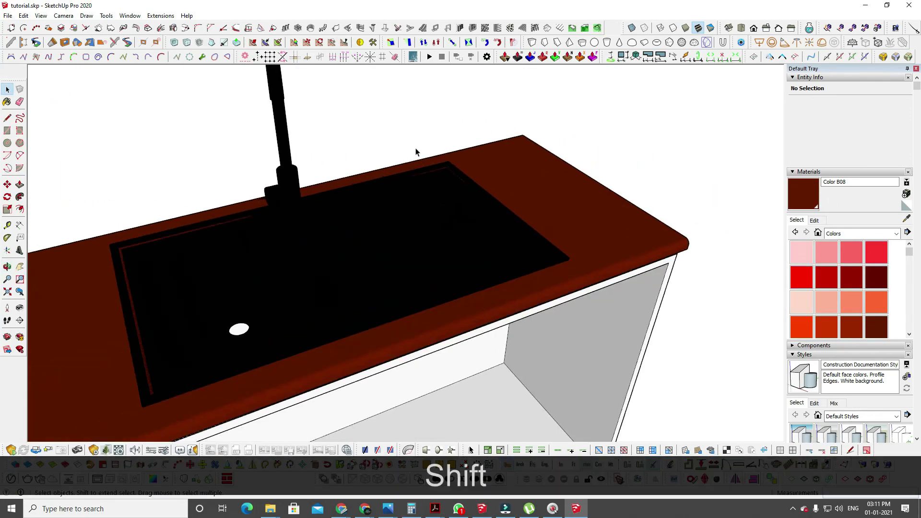
pyautogui.moveTo(416, 152); pyautogui.dragTo(487, 165, button='middle')
# Select the sink and view it in the hidden line face style.
pyautogui.click(540, 223)
pyautogui.moveTo(600, 214); pyautogui.dragTo(469, 304, button='middle')
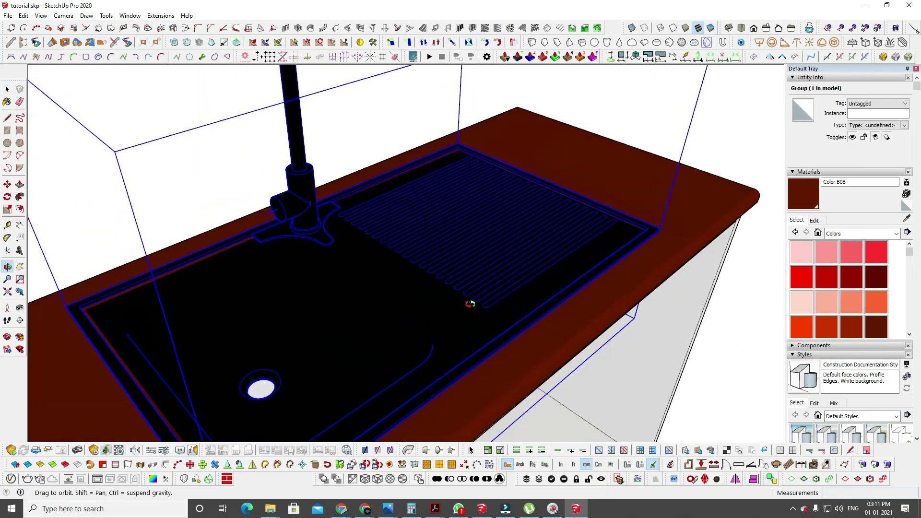
pyautogui.click(685, 29)
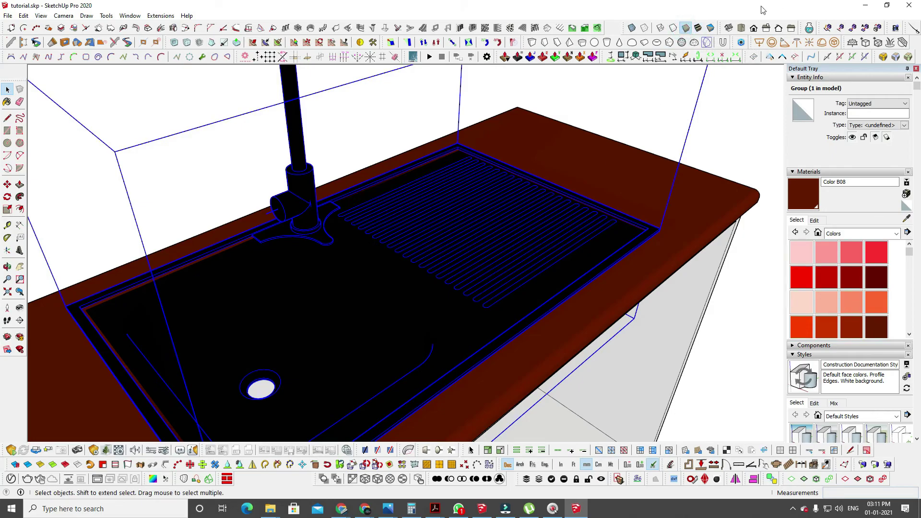
pyautogui.click(673, 28)
pyautogui.scroll(3, 492, 285)
pyautogui.keyDown('shift'); pyautogui.moveTo(492, 285); pyautogui.dragTo(659, 112, button='middle'); pyautogui.keyUp('shift')
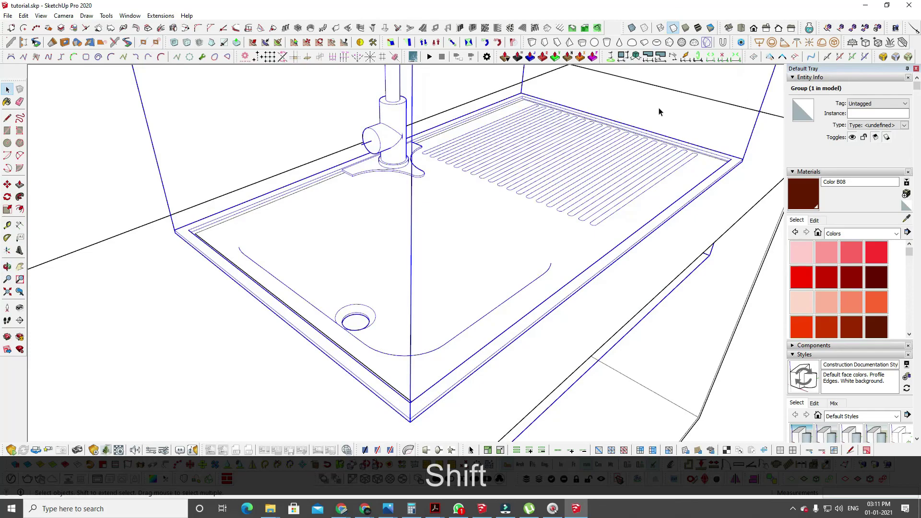
# View the sink bowl in the monochrome face style, and restore the shaded with textures display.
pyautogui.click(686, 29)
pyautogui.click(711, 28)
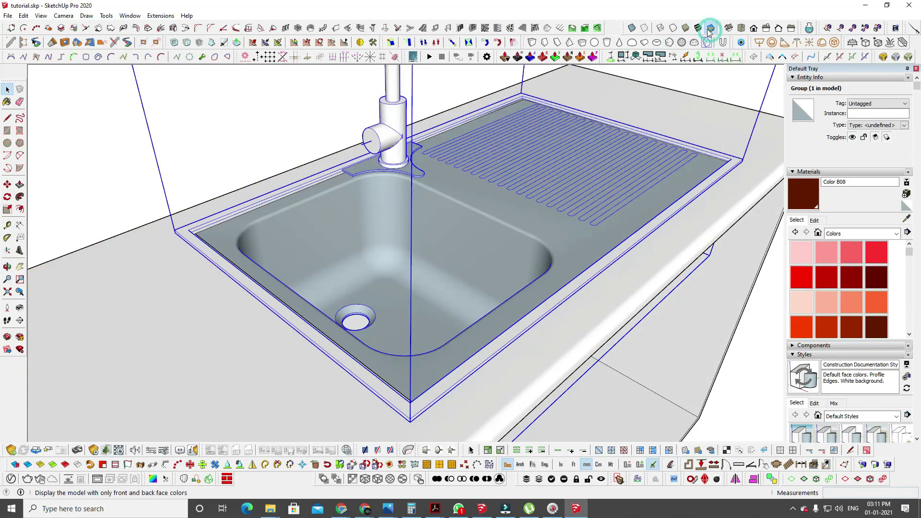
pyautogui.moveTo(586, 173); pyautogui.dragTo(416, 273, button='middle')
pyautogui.moveTo(604, 207); pyautogui.dragTo(555, 228, button='middle')
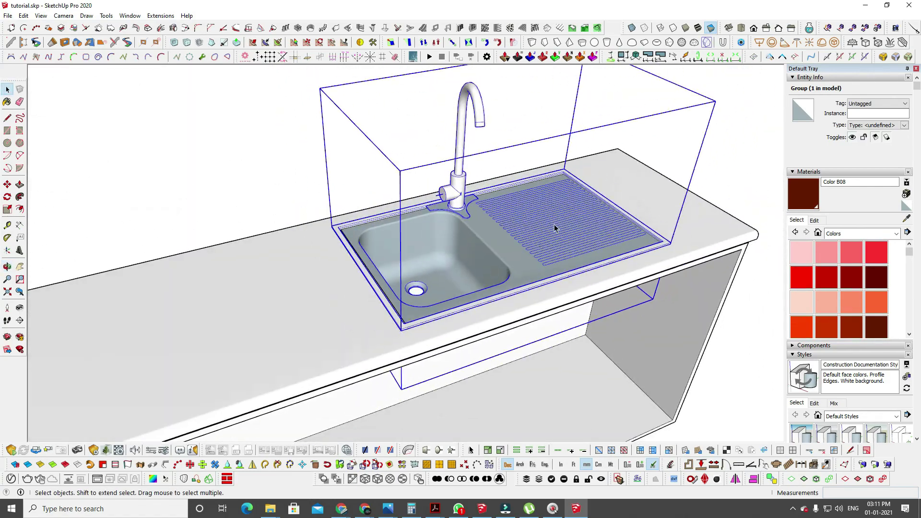
pyautogui.click(699, 27)
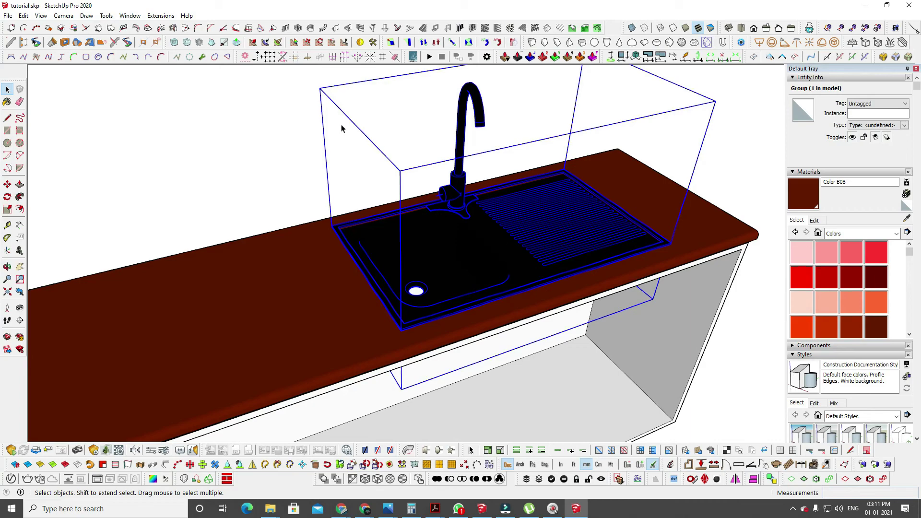
# Isolate the sink, and show all layers and entities of the kitchen again.
pyautogui.click(552, 480)
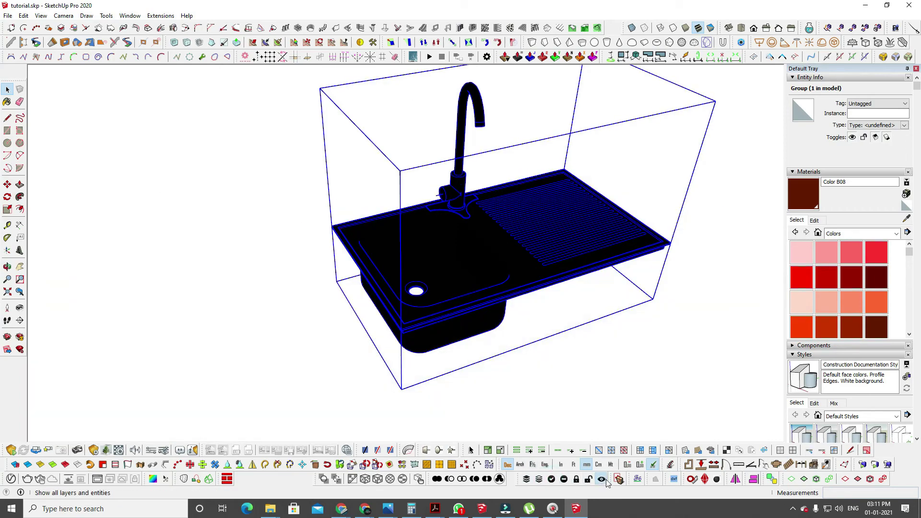
pyautogui.moveTo(565, 324); pyautogui.dragTo(523, 192, button='middle')
pyautogui.scroll(-4, 415, 209)
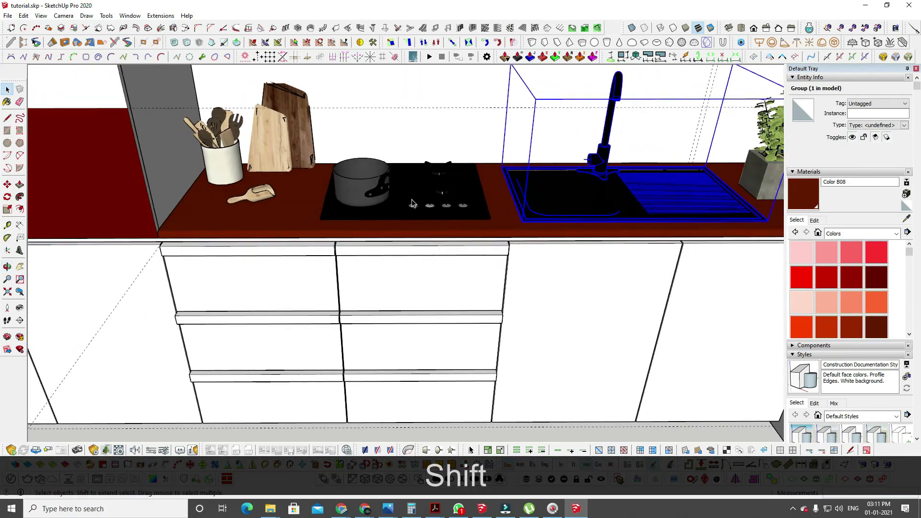
pyautogui.click(393, 378)
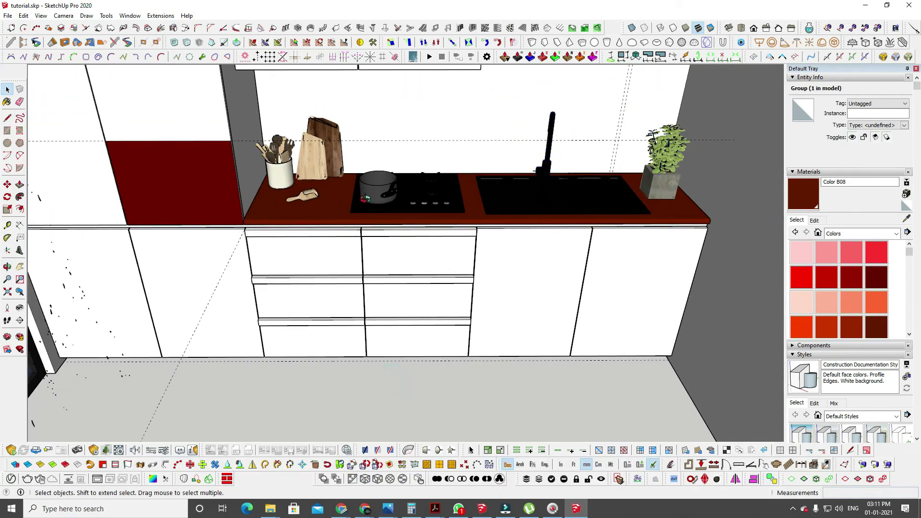
# Move the jar row, the bowls and both lidded jars down together until the lidded jars stand on the wall shelf's lower board.
pyautogui.moveTo(360, 193); pyautogui.dragTo(369, 273, button='middle')
pyautogui.scroll(-4, 370, 276)
pyautogui.keyDown('shift'); pyautogui.moveTo(486, 180); pyautogui.dragTo(473, 160, button='middle'); pyautogui.keyUp('shift')
pyautogui.scroll(3, 473, 160)
pyautogui.scroll(3, 499, 335)
pyautogui.moveTo(499, 335); pyautogui.dragTo(499, 250, button='middle')
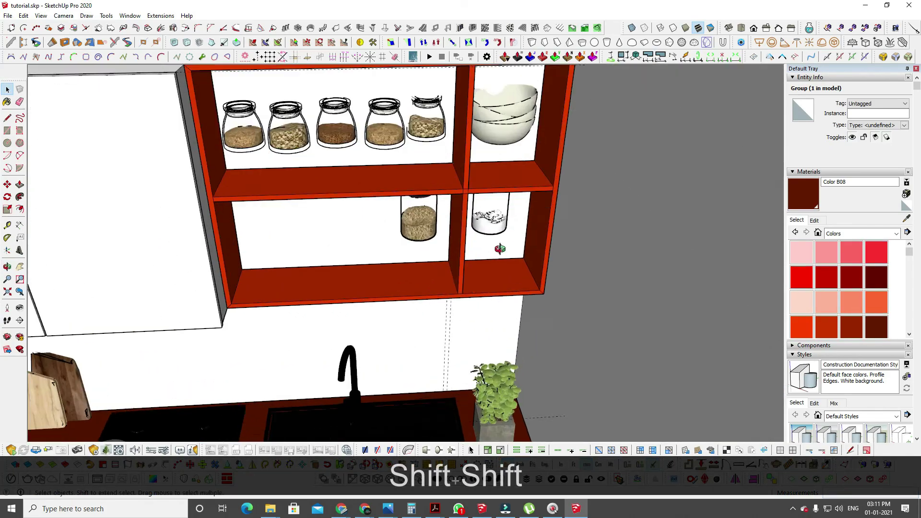
pyautogui.scroll(2, 499, 249)
pyautogui.click(484, 96)
pyautogui.keyDown('shift'); pyautogui.moveTo(484, 96); pyautogui.dragTo(502, 164, button='middle'); pyautogui.keyUp('shift')
pyautogui.keyDown('shift'); pyautogui.click(454, 169); pyautogui.keyUp('shift')
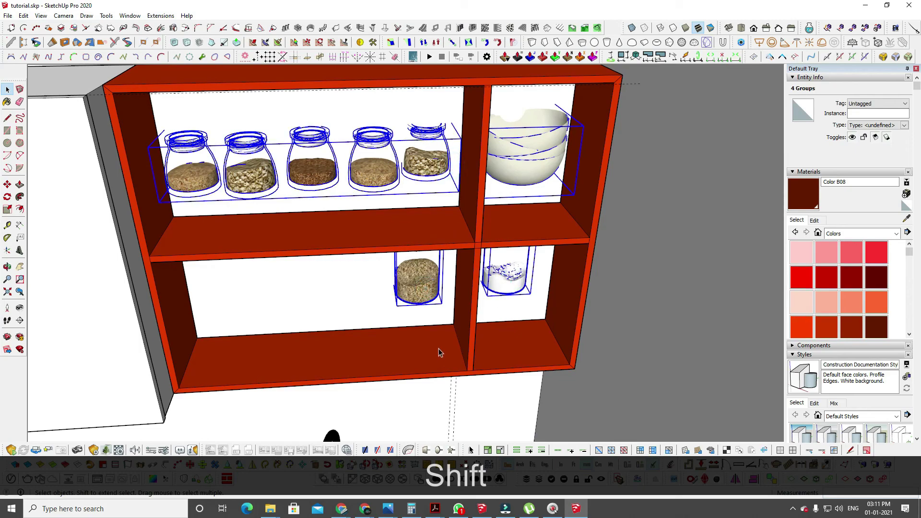
pyautogui.press('m')
pyautogui.click(422, 303)
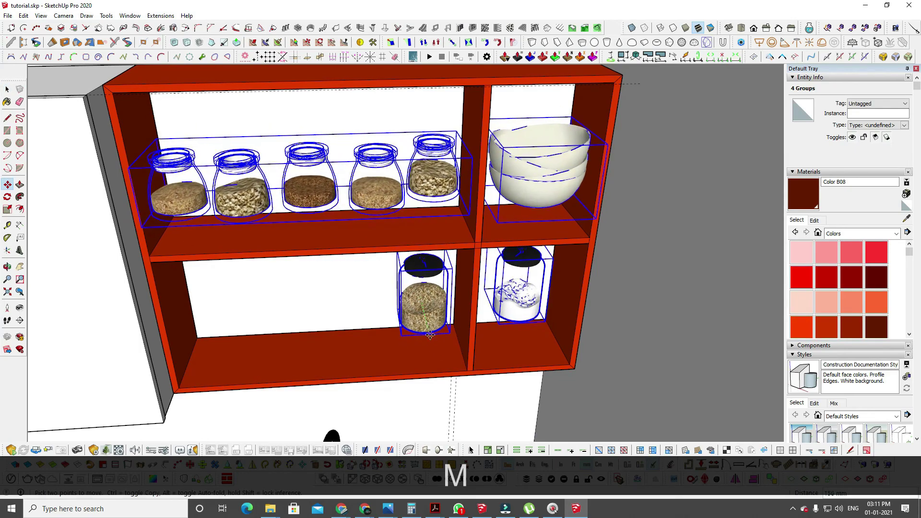
pyautogui.press('k')
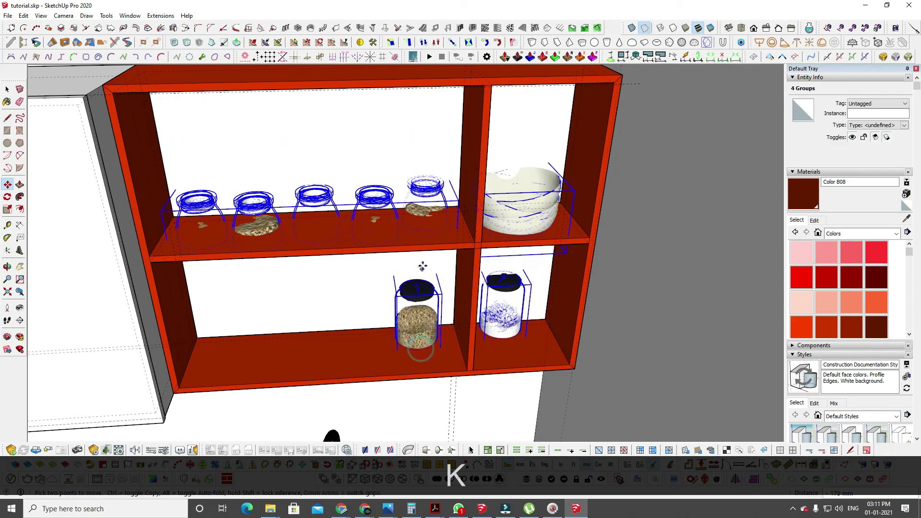
pyautogui.moveTo(422, 266); pyautogui.dragTo(433, 175, button='middle')
# Move only the row of five jars and the bowls up 45 mm to stand on the middle shelf board.
pyautogui.press('space')
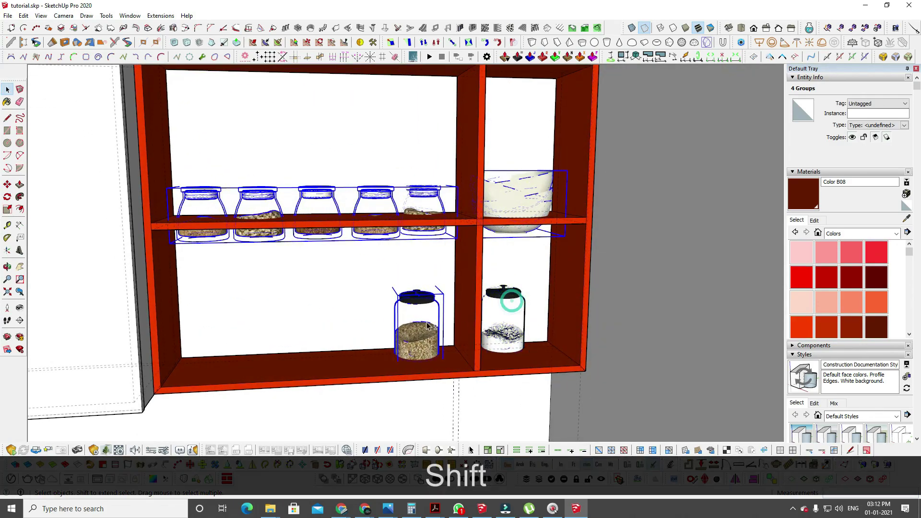
pyautogui.press('m')
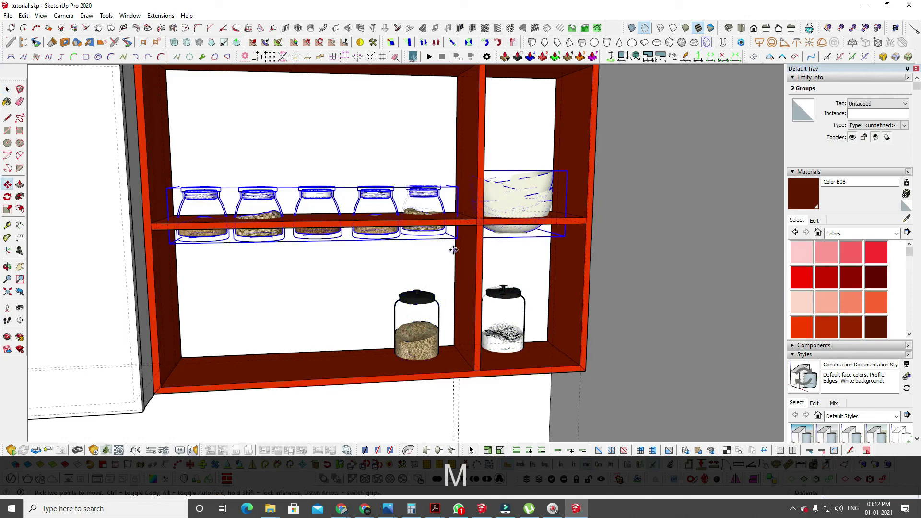
pyautogui.click(475, 220)
pyautogui.click(475, 201)
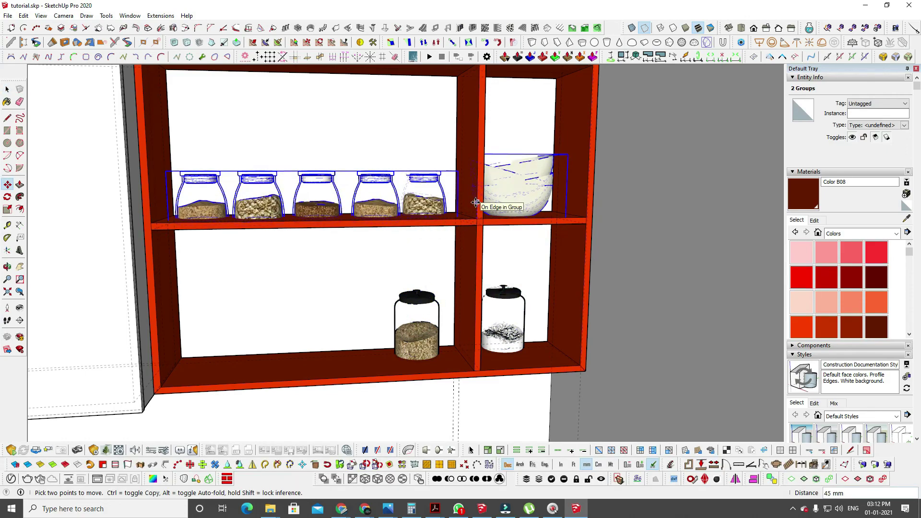
pyautogui.press('space')
pyautogui.scroll(-2, 644, 184)
pyautogui.press('Escape')
pyautogui.press('Escape')
pyautogui.press('Escape')
pyautogui.press('Escape')
pyautogui.press('Escape')
pyautogui.press('Escape')
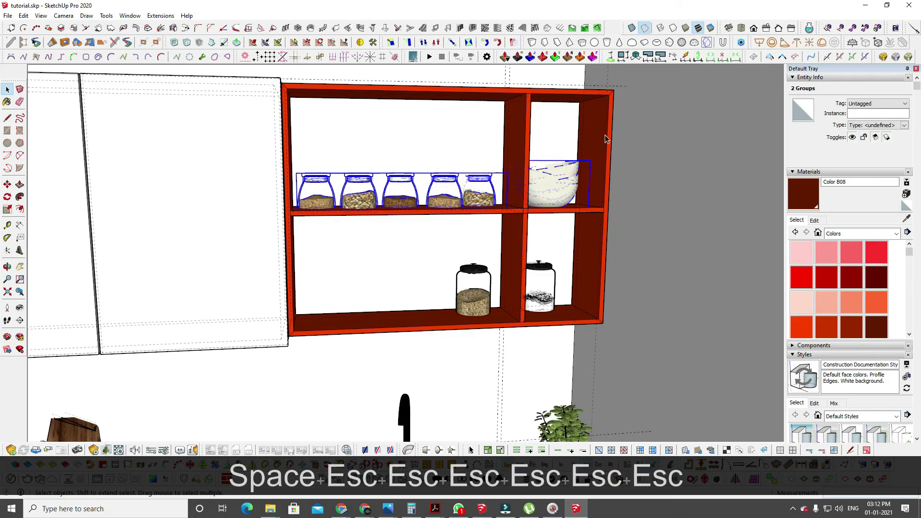
# Open the red wall shelf group and move its middle board and entire lower section up 165 mm.
pyautogui.scroll(-2, 606, 140)
pyautogui.moveTo(606, 140); pyautogui.dragTo(572, 123, button='middle')
pyautogui.scroll(1, 604, 196)
pyautogui.keyDown('shift'); pyautogui.moveTo(608, 197); pyautogui.dragTo(547, 205, button='middle'); pyautogui.keyUp('shift')
pyautogui.scroll(2, 569, 185)
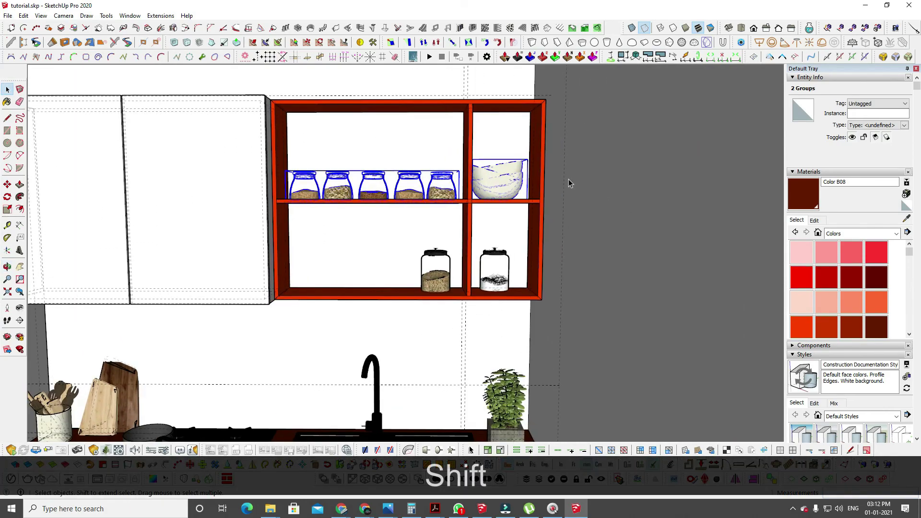
pyautogui.press('k')
pyautogui.tripleClick(543, 139)
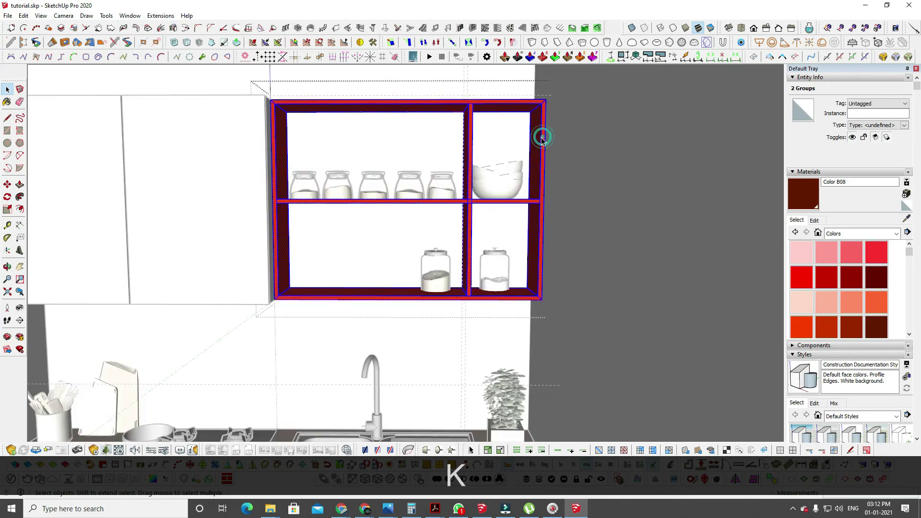
pyautogui.moveTo(225, 154); pyautogui.dragTo(679, 323)
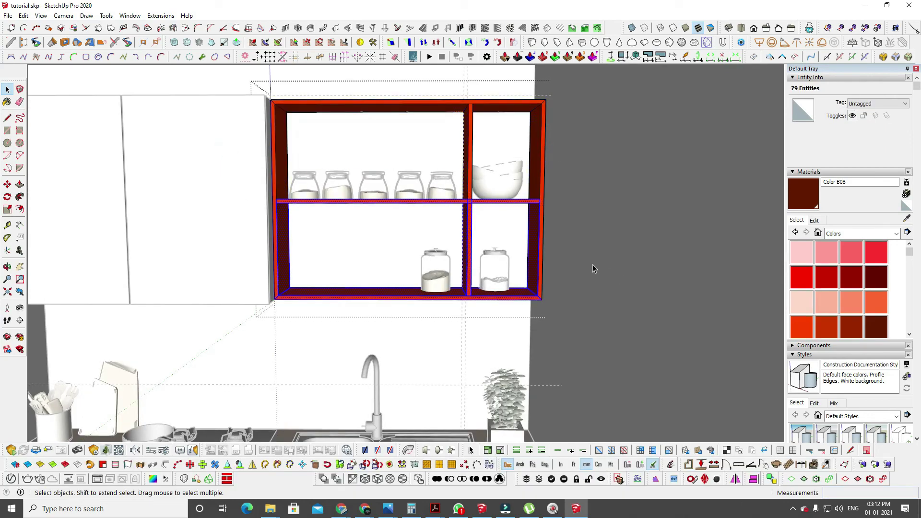
pyautogui.press('m')
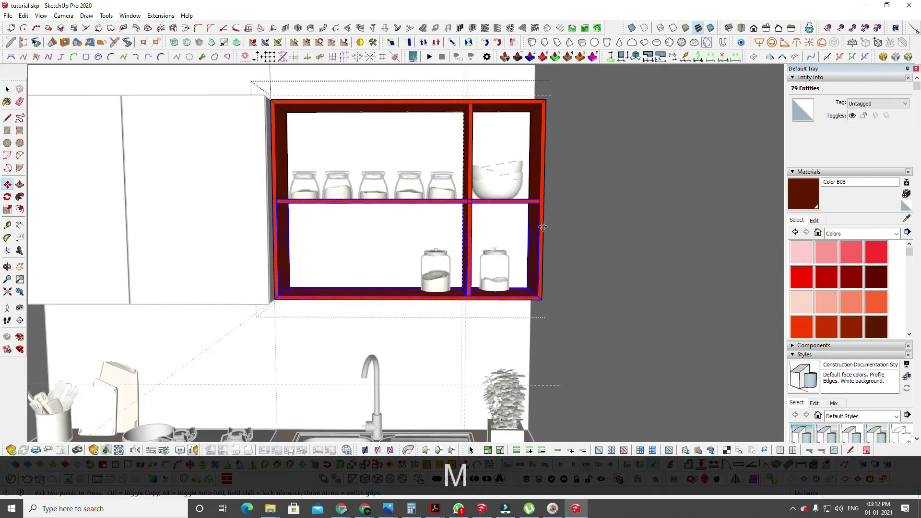
pyautogui.click(543, 227)
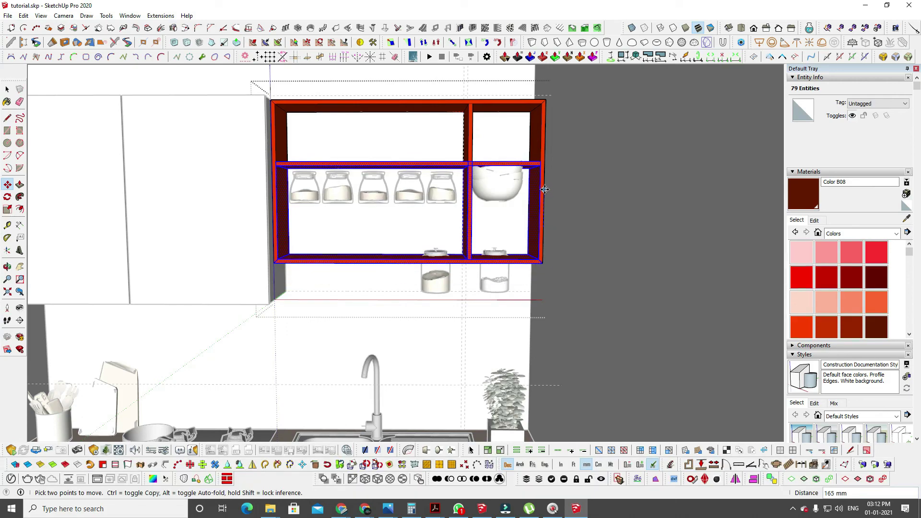
pyautogui.click(544, 190)
pyautogui.press('space')
# Raise the bottom board of the wall shelf further to shorten the lower compartments, and close the group.
pyautogui.click(571, 288)
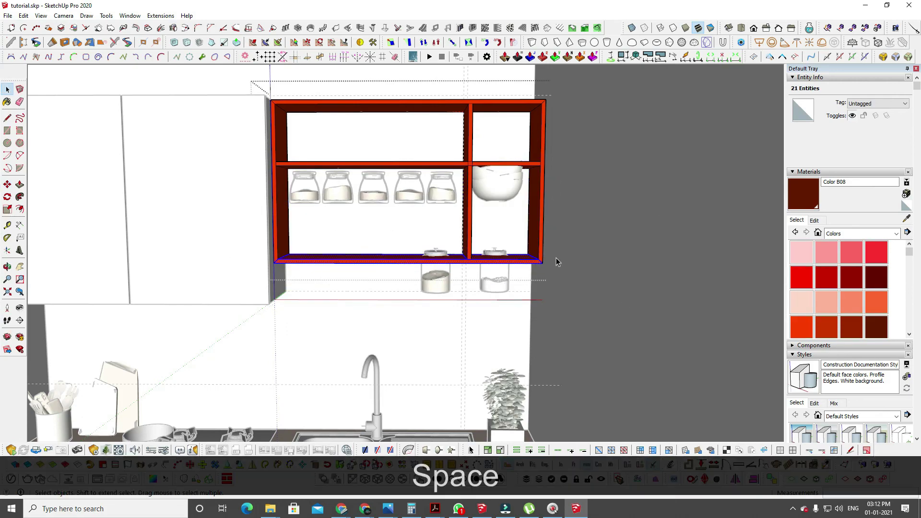
pyautogui.press('m')
pyautogui.click(544, 251)
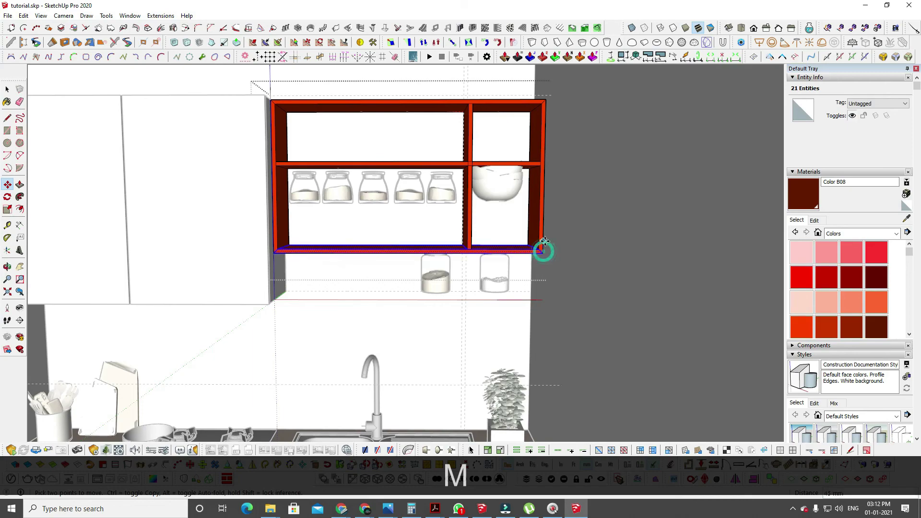
pyautogui.click(548, 231)
pyautogui.press('space')
pyautogui.press('Escape')
pyautogui.press('Escape')
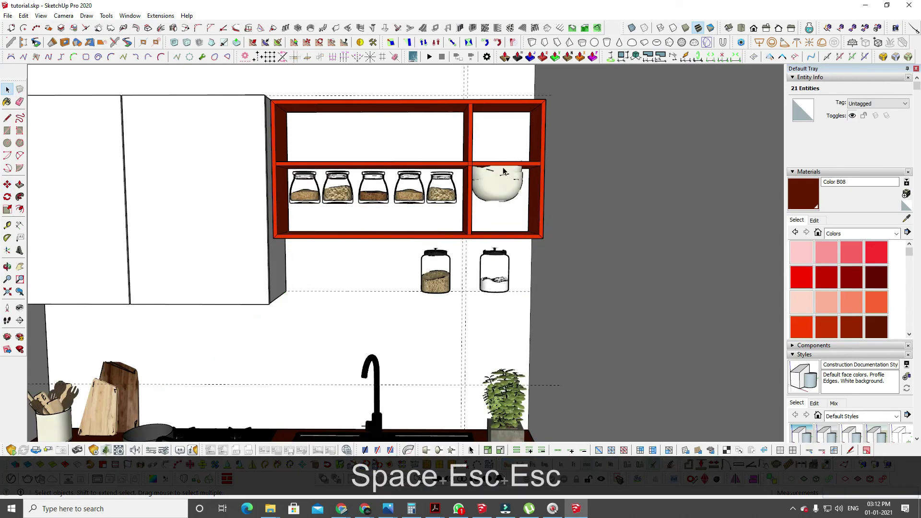
# Move the row of five jars and the bowls up onto the raised middle shelf board.
pyautogui.click(511, 186)
pyautogui.keyDown('shift'); pyautogui.click(451, 197); pyautogui.keyUp('shift')
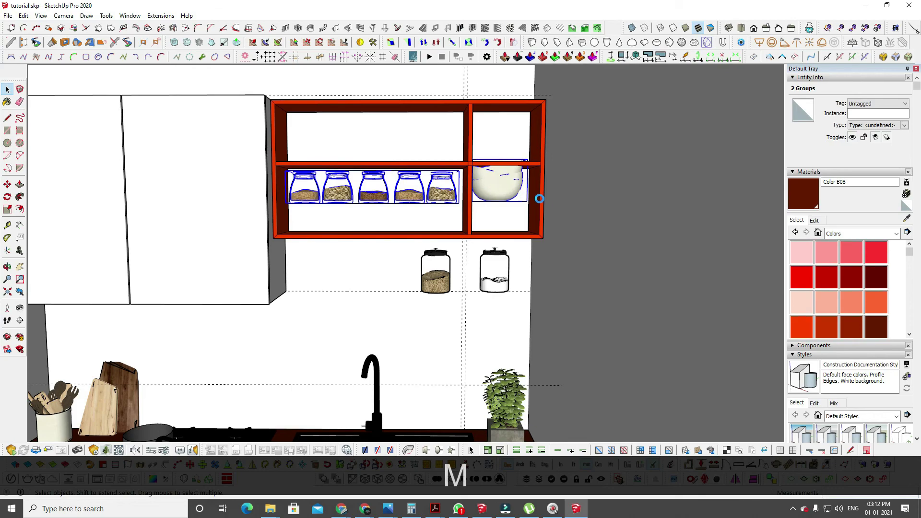
pyautogui.press('m')
pyautogui.scroll(1, 545, 191)
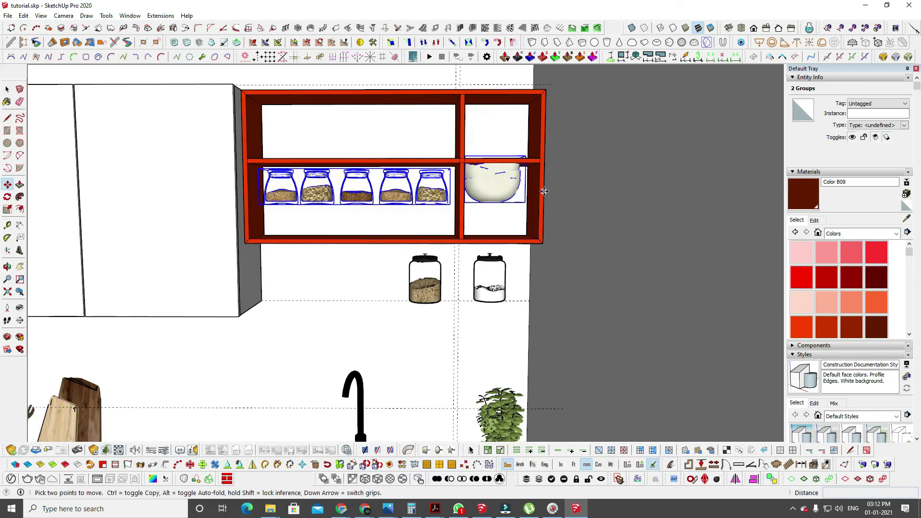
pyautogui.moveTo(544, 202); pyautogui.dragTo(543, 167)
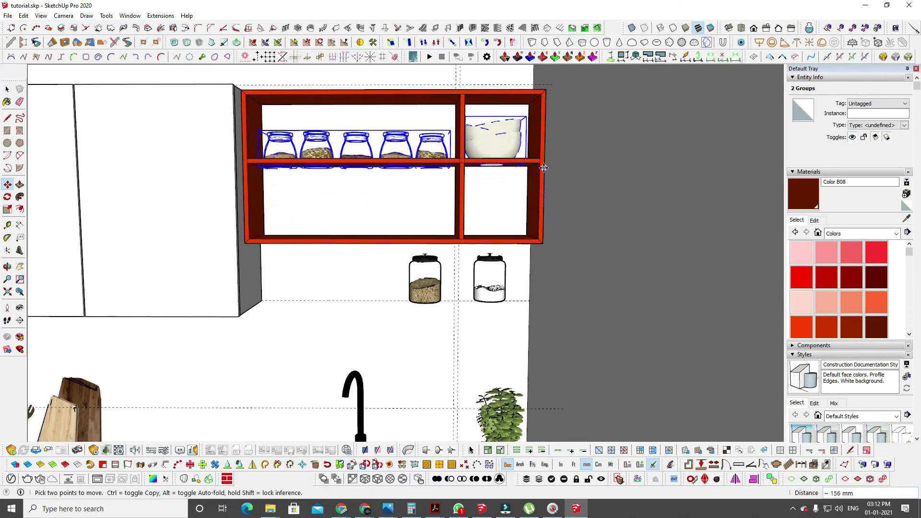
pyautogui.click(543, 166)
# Move the two lidded jars up onto the raised bottom board of the wall shelf.
pyautogui.press('space')
pyautogui.click(490, 278)
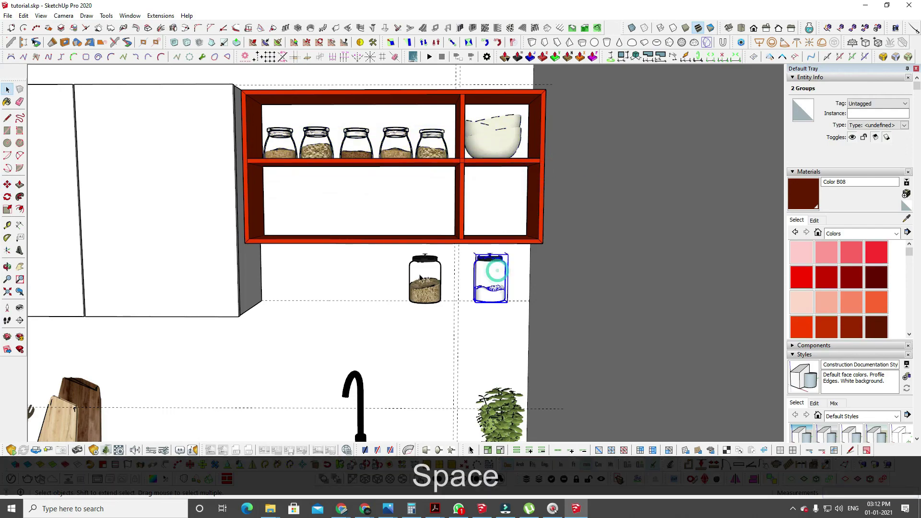
pyautogui.keyDown('shift'); pyautogui.click(425, 274); pyautogui.keyUp('shift')
pyautogui.press('m')
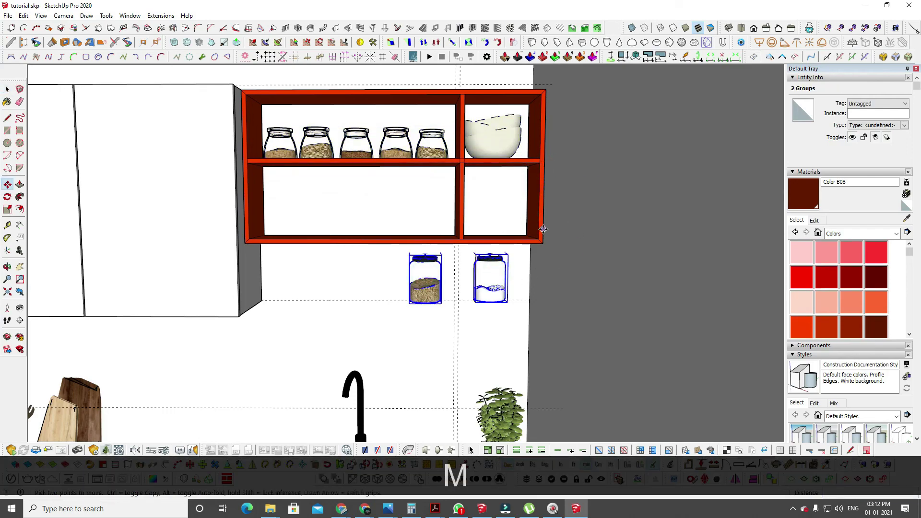
pyautogui.click(543, 229)
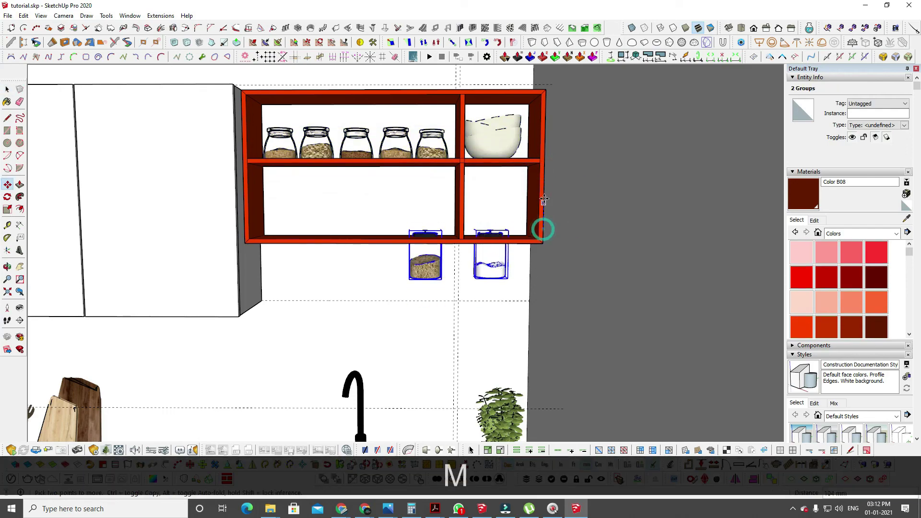
pyautogui.click(549, 159)
pyautogui.press('space')
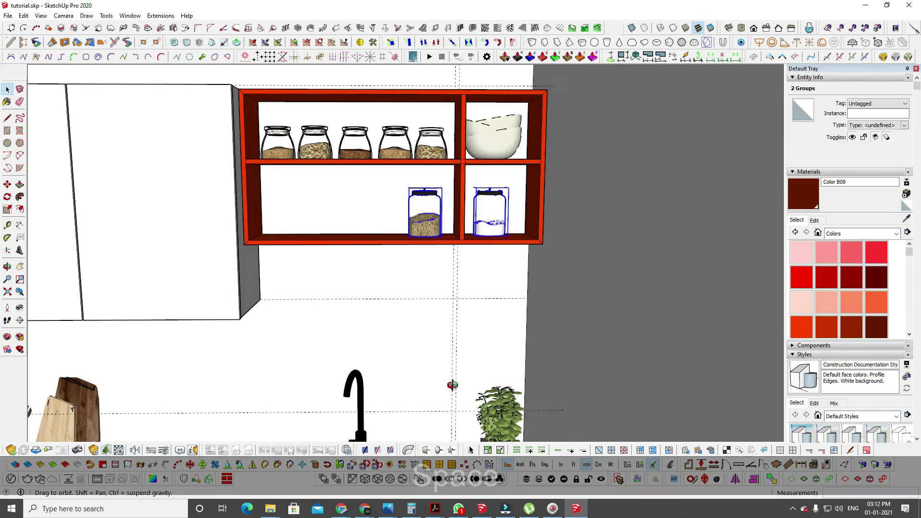
# Move the dining table with its stools and potted plant across the floor toward the kitchen, alongside the glazed door.
pyautogui.scroll(-4, 452, 384)
pyautogui.keyDown('shift'); pyautogui.moveTo(481, 352); pyautogui.dragTo(517, 330, button='middle'); pyautogui.keyUp('shift')
pyautogui.scroll(-5, 517, 330)
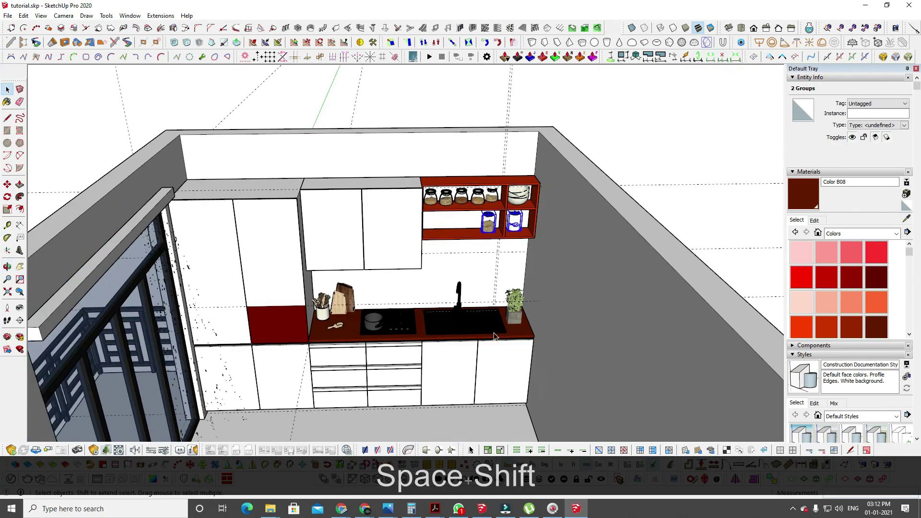
pyautogui.moveTo(440, 369)
pyautogui.keyDown('shift'); pyautogui.mouseDown(button='middle')
pyautogui.moveTo(423, 378)
pyautogui.moveTo(437, 221)
pyautogui.mouseUp(button='middle'); pyautogui.keyUp('shift')
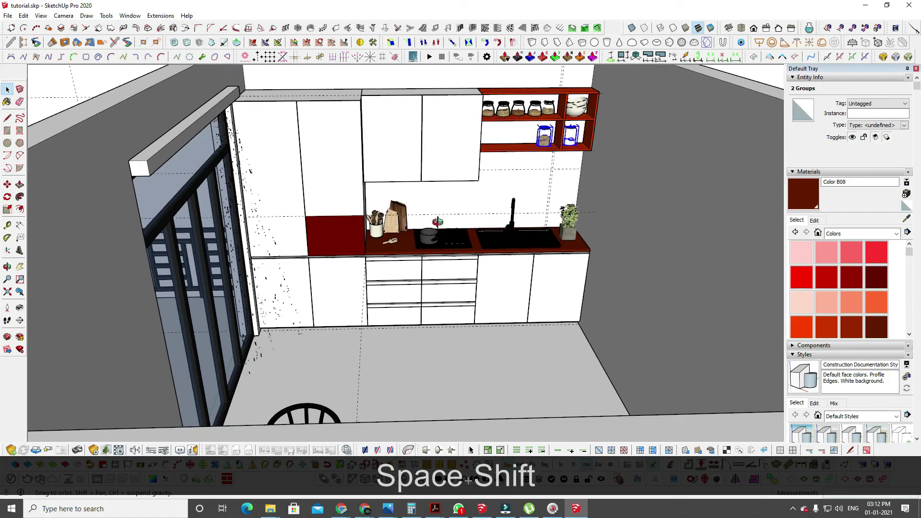
pyautogui.scroll(-5, 438, 222)
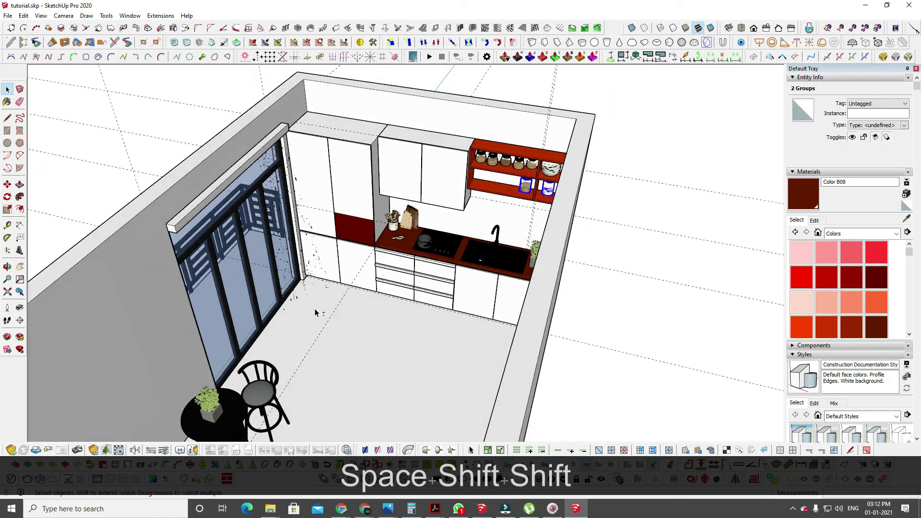
pyautogui.moveTo(315, 315); pyautogui.dragTo(425, 230, button='middle')
pyautogui.scroll(5, 391, 285)
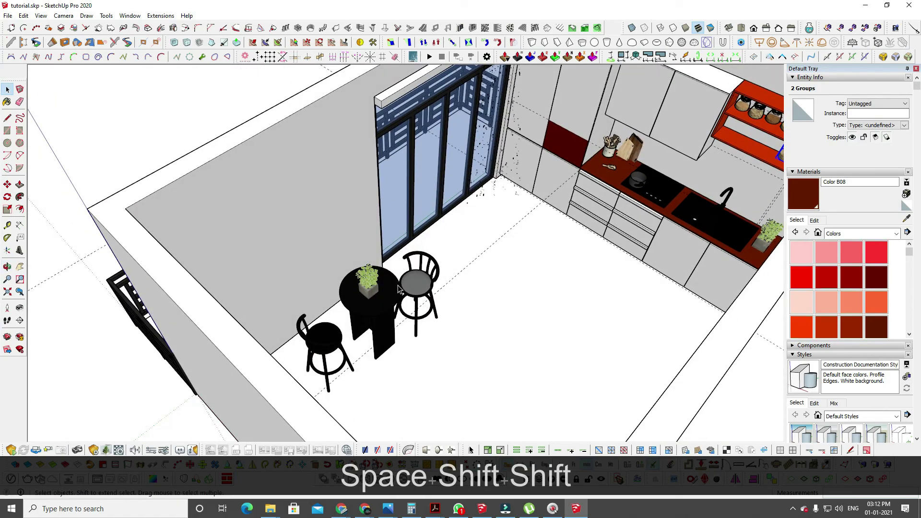
pyautogui.click(410, 285)
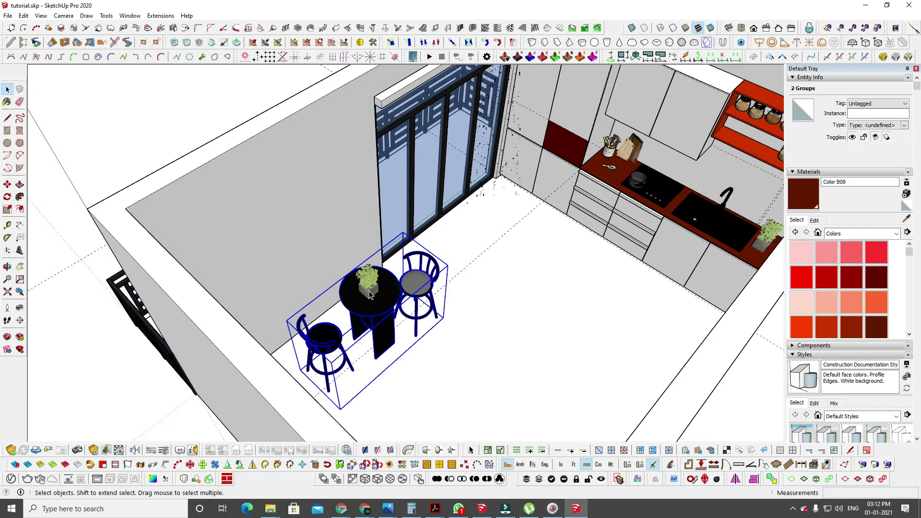
pyautogui.press('m')
pyautogui.click(419, 347)
pyautogui.press('space')
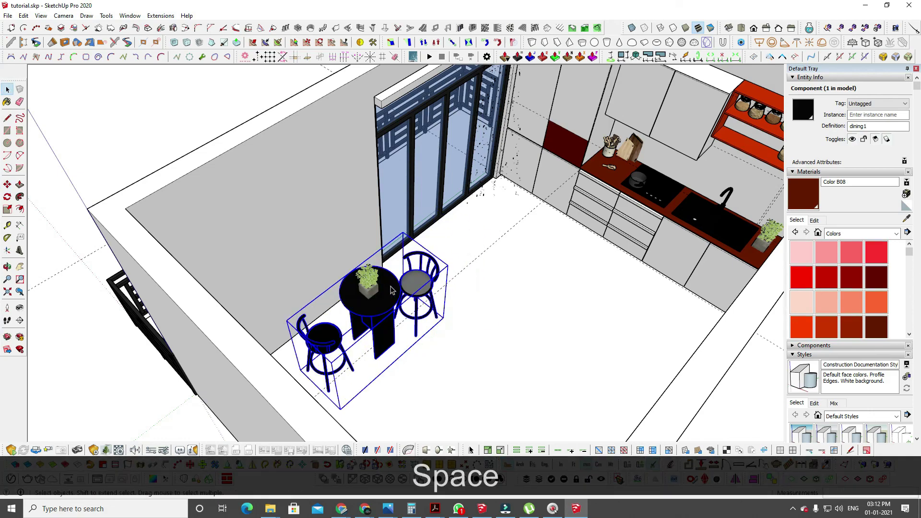
pyautogui.keyDown('shift'); pyautogui.click(391, 288); pyautogui.keyUp('shift')
pyautogui.press('m')
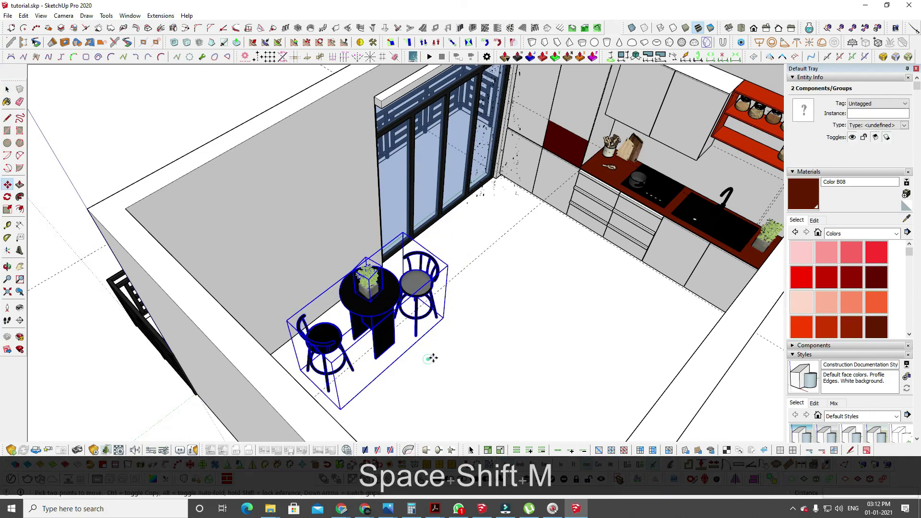
pyautogui.click(432, 358)
pyautogui.click(466, 322)
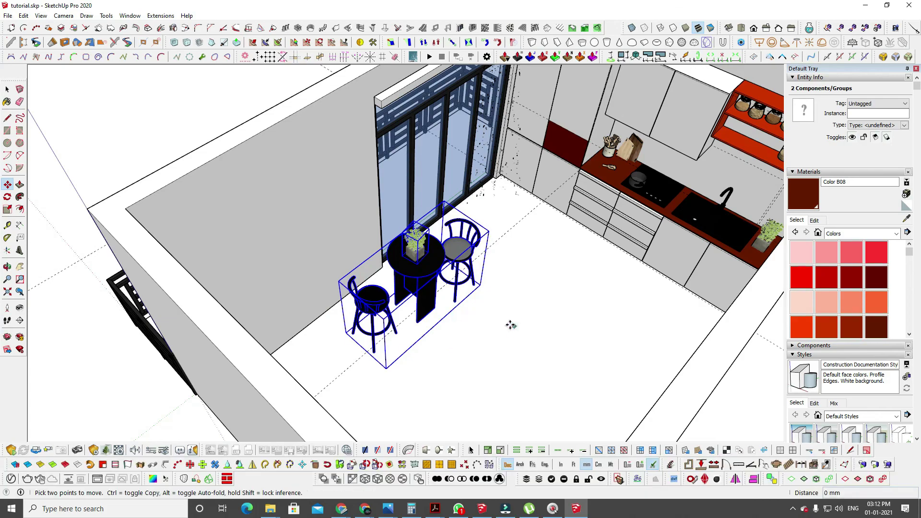
pyautogui.press('space')
# Clear the selection and review the kitchen, wall shelf and dining set from above.
pyautogui.moveTo(503, 321); pyautogui.dragTo(575, 303, button='middle')
pyautogui.click(710, 283)
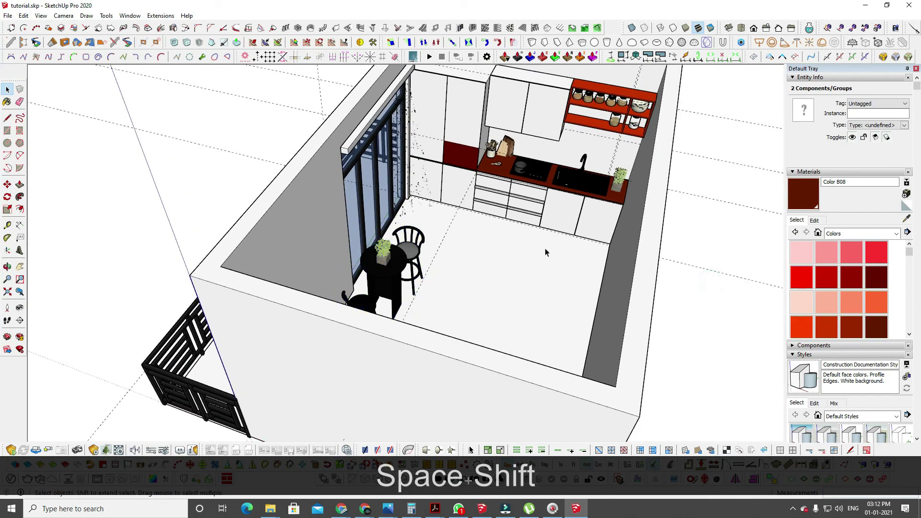
pyautogui.scroll(4, 463, 276)
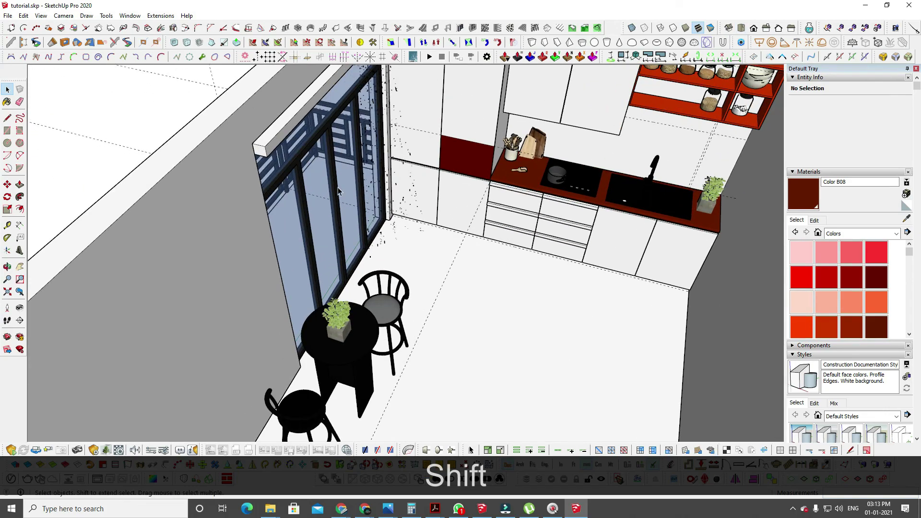
pyautogui.scroll(-4, 455, 197)
pyautogui.keyDown('shift'); pyautogui.moveTo(546, 149); pyautogui.dragTo(418, 221, button='middle'); pyautogui.keyUp('shift')
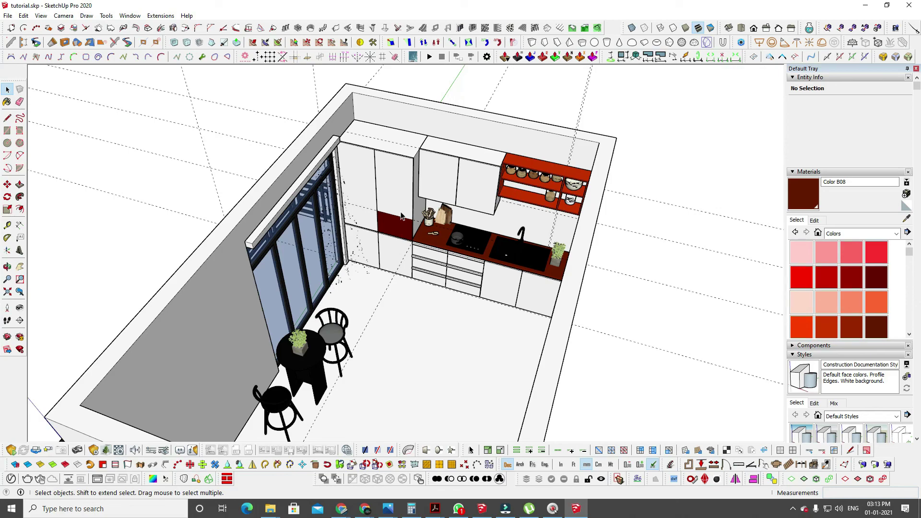
pyautogui.moveTo(406, 205); pyautogui.dragTo(458, 184, button='middle')
pyautogui.scroll(5, 451, 246)
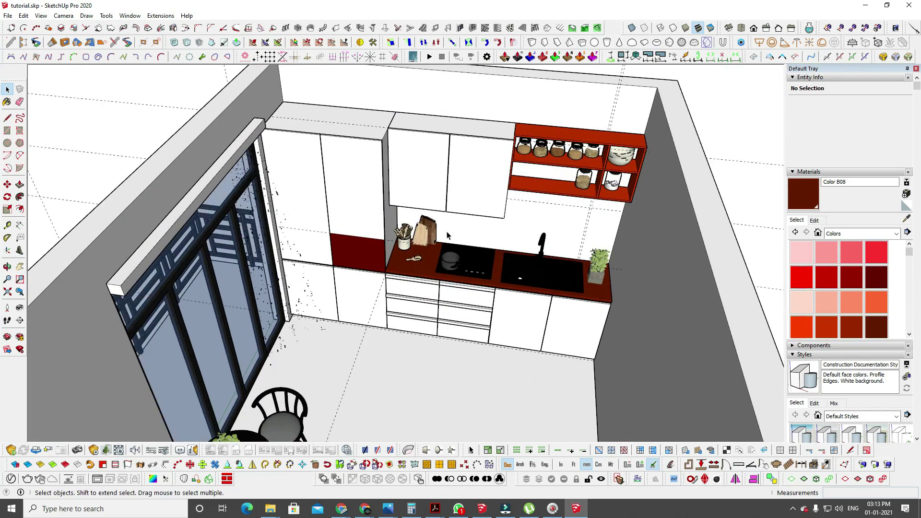
# Examine the whole room from outside and above, including the cabinets, countertop, open wall shelf, glazed door and dining set.
pyautogui.moveTo(451, 246); pyautogui.dragTo(472, 261, button='middle')
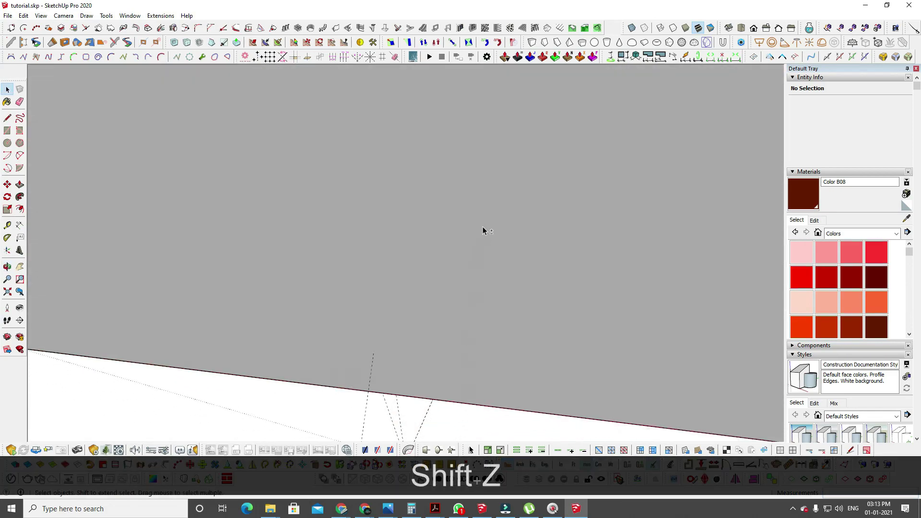
pyautogui.hotkey('shift', 'z')
pyautogui.scroll(6, 474, 166)
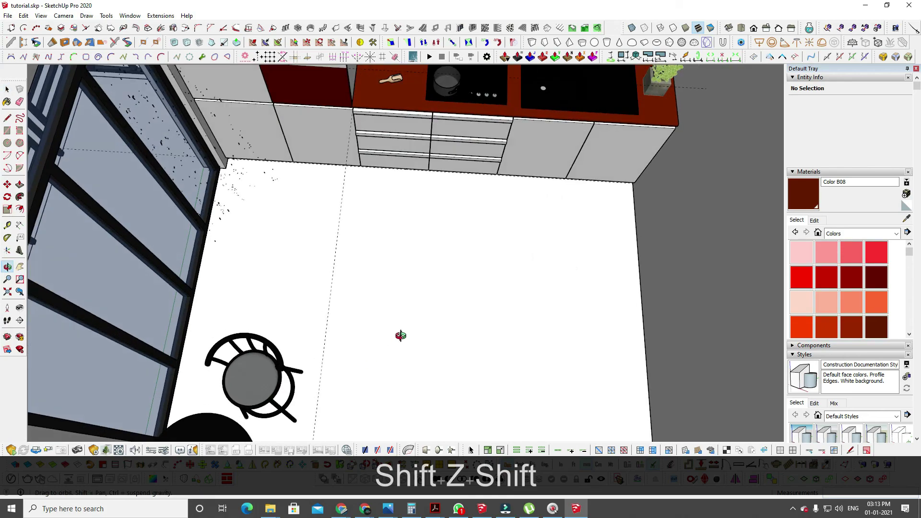
pyautogui.moveTo(401, 336); pyautogui.dragTo(404, 268, button='middle')
pyautogui.scroll(-2, 404, 268)
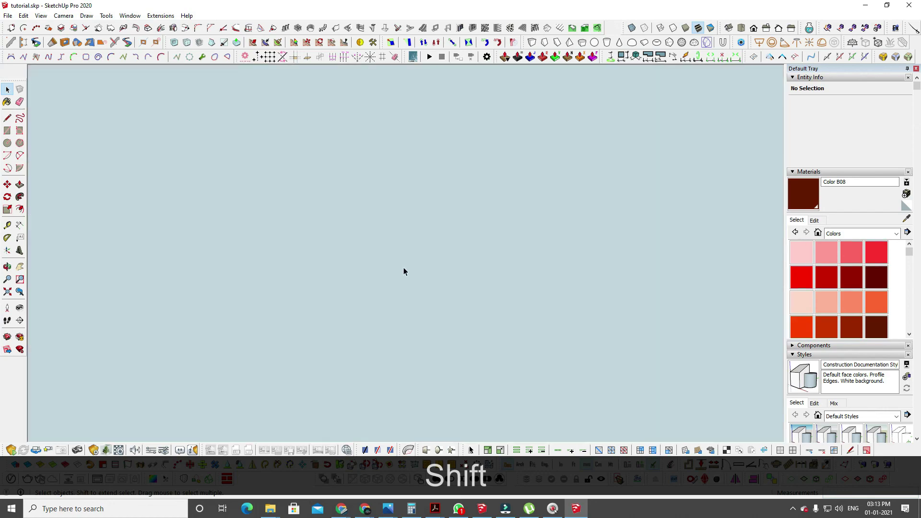
pyautogui.moveTo(463, 216); pyautogui.dragTo(459, 386, button='middle')
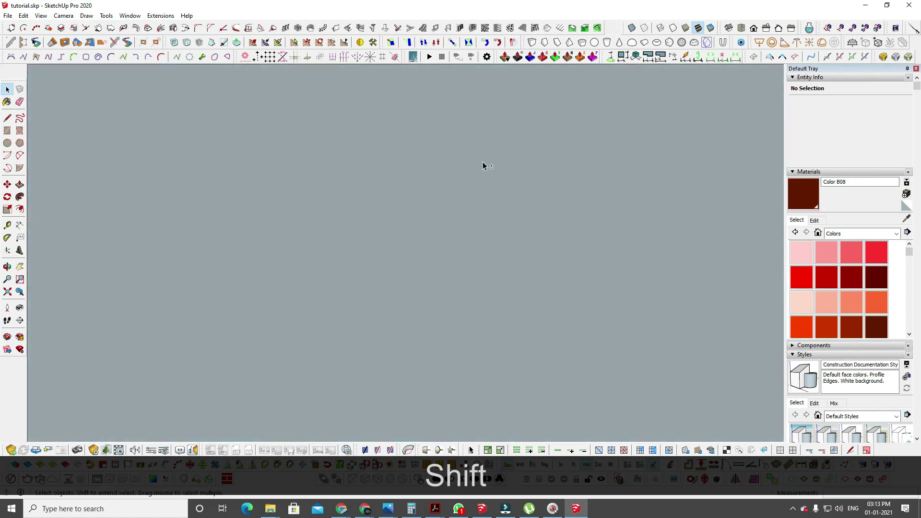
pyautogui.moveTo(496, 110); pyautogui.dragTo(465, 224, button='middle')
pyautogui.scroll(-2, 471, 128)
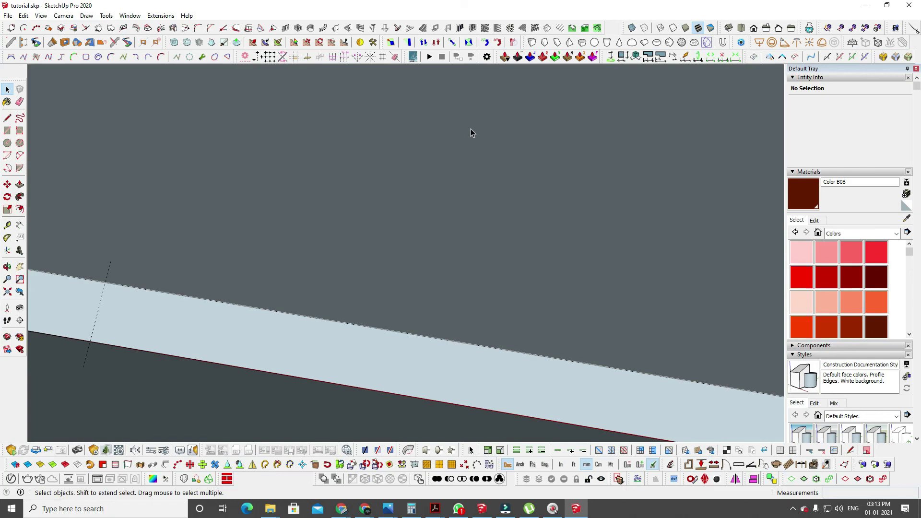
pyautogui.hotkey('shift', 'z')
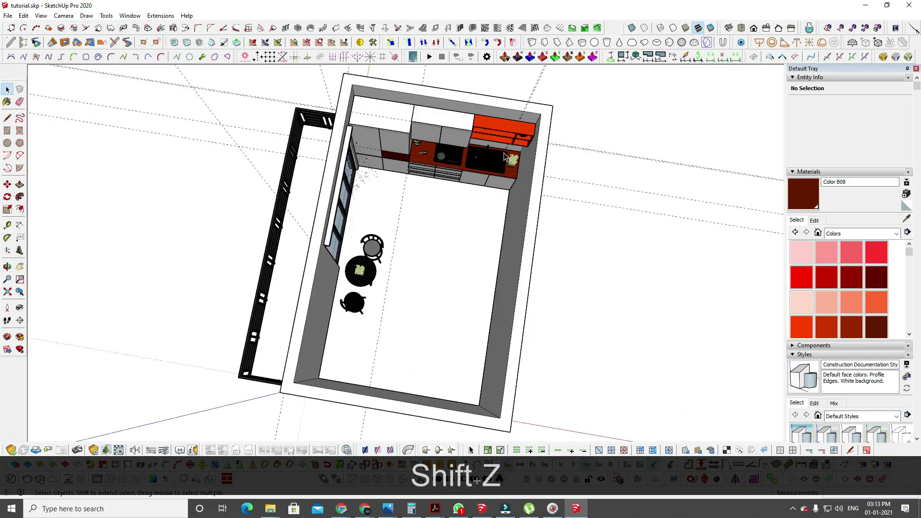
pyautogui.moveTo(496, 185); pyautogui.dragTo(433, 157, button='middle')
pyautogui.scroll(2, 403, 211)
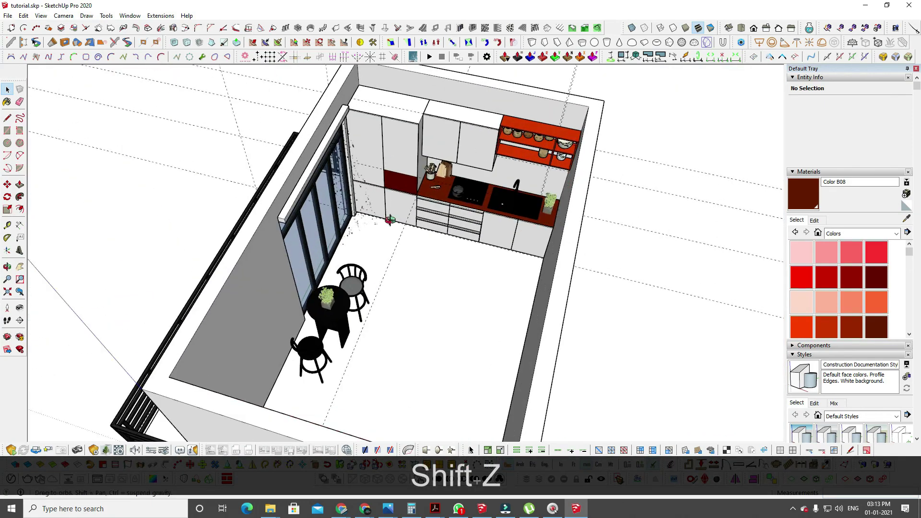
pyautogui.moveTo(390, 220); pyautogui.dragTo(376, 178, button='middle')
pyautogui.scroll(2, 376, 177)
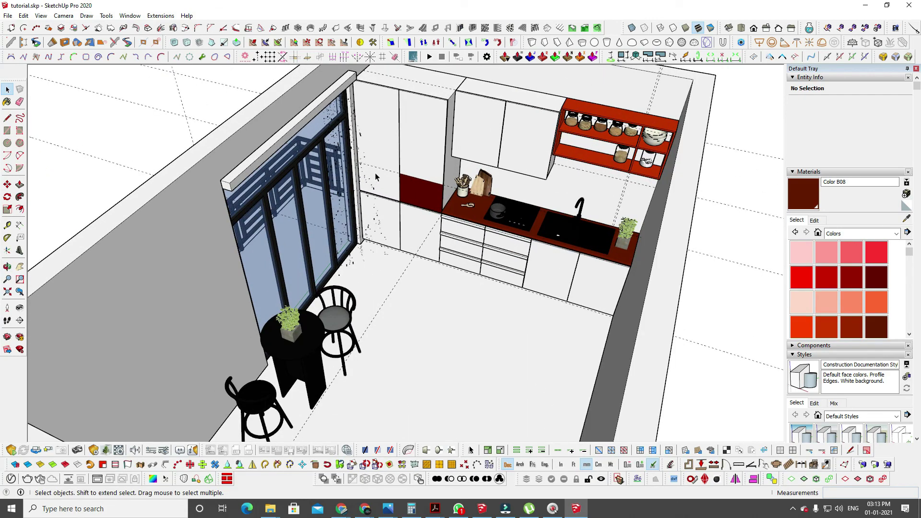